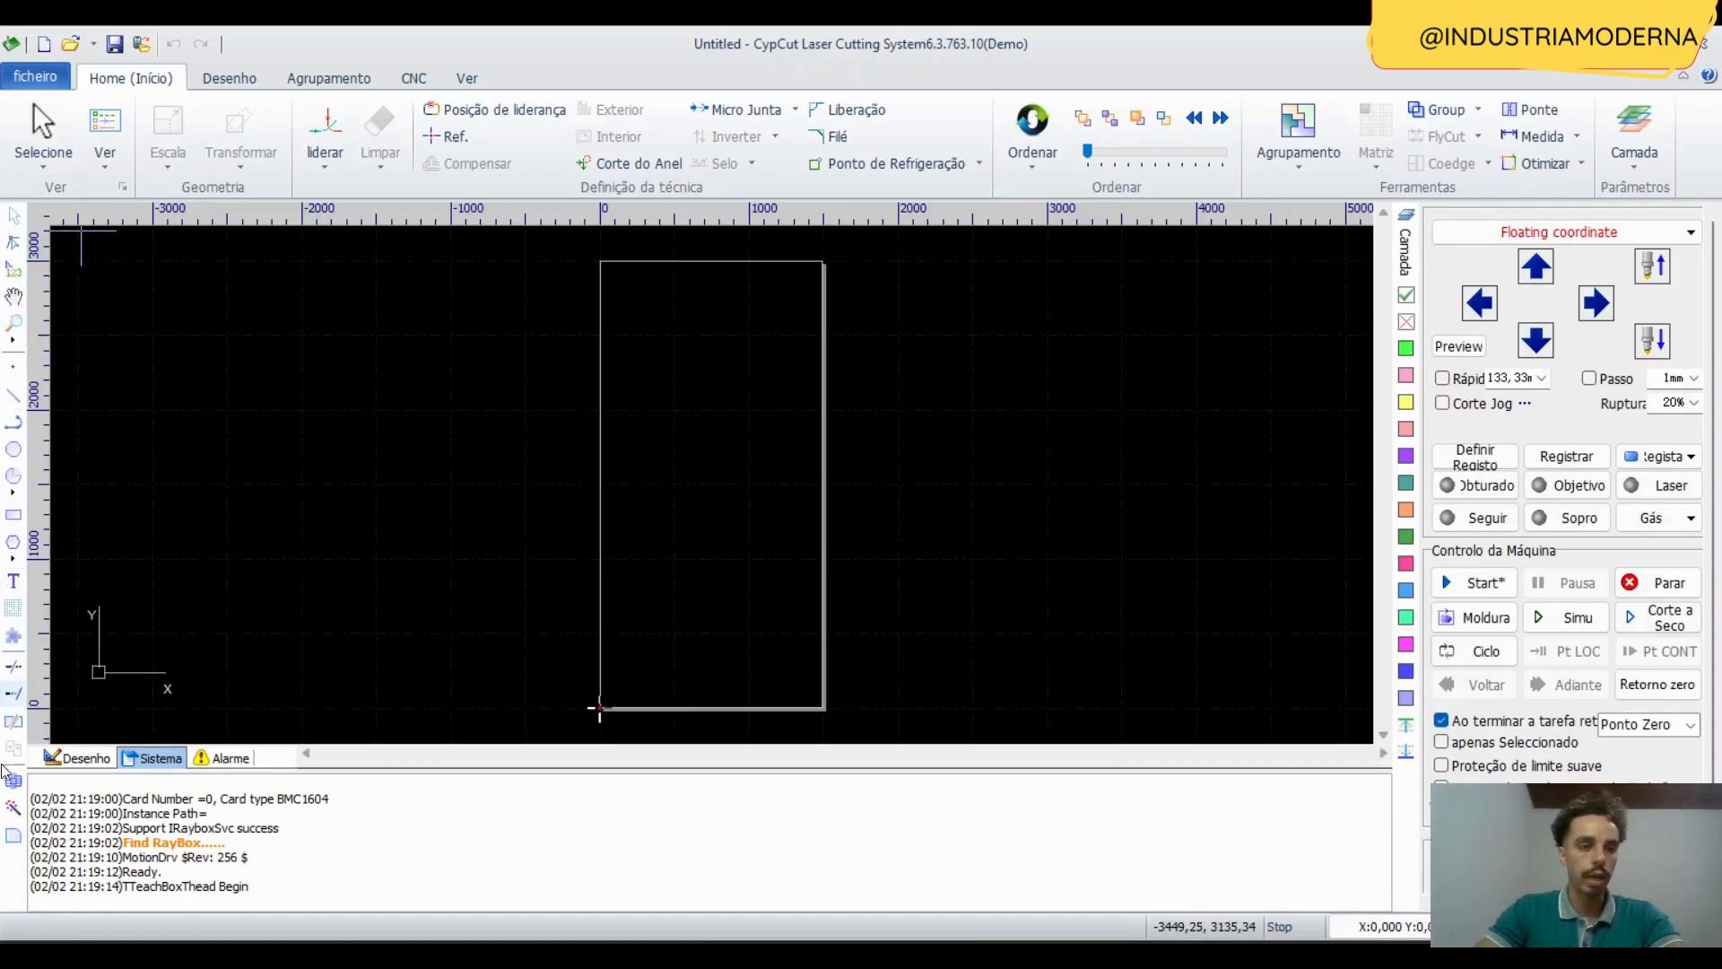
Look through the Desenho, Agrupamento, CNC, Ver and Home command sets to see which tools each one offers.
click(258, 78)
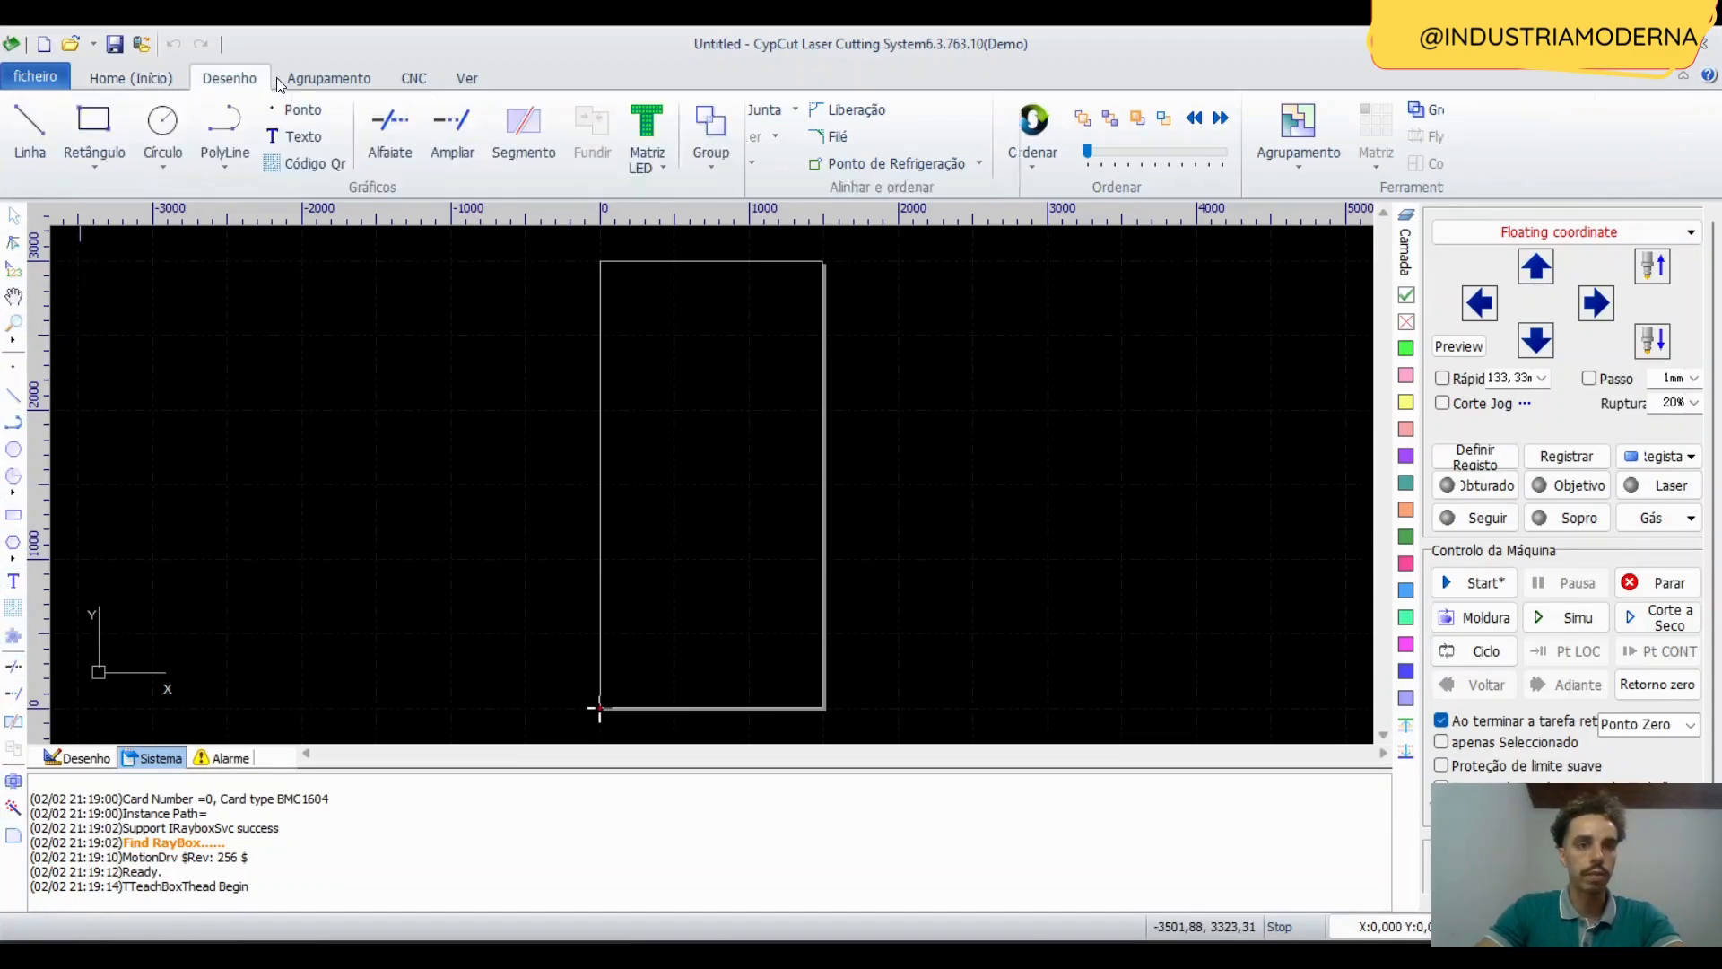
click(357, 81)
scroll(357, 81, down, 2)
scroll(337, 87, up, 2)
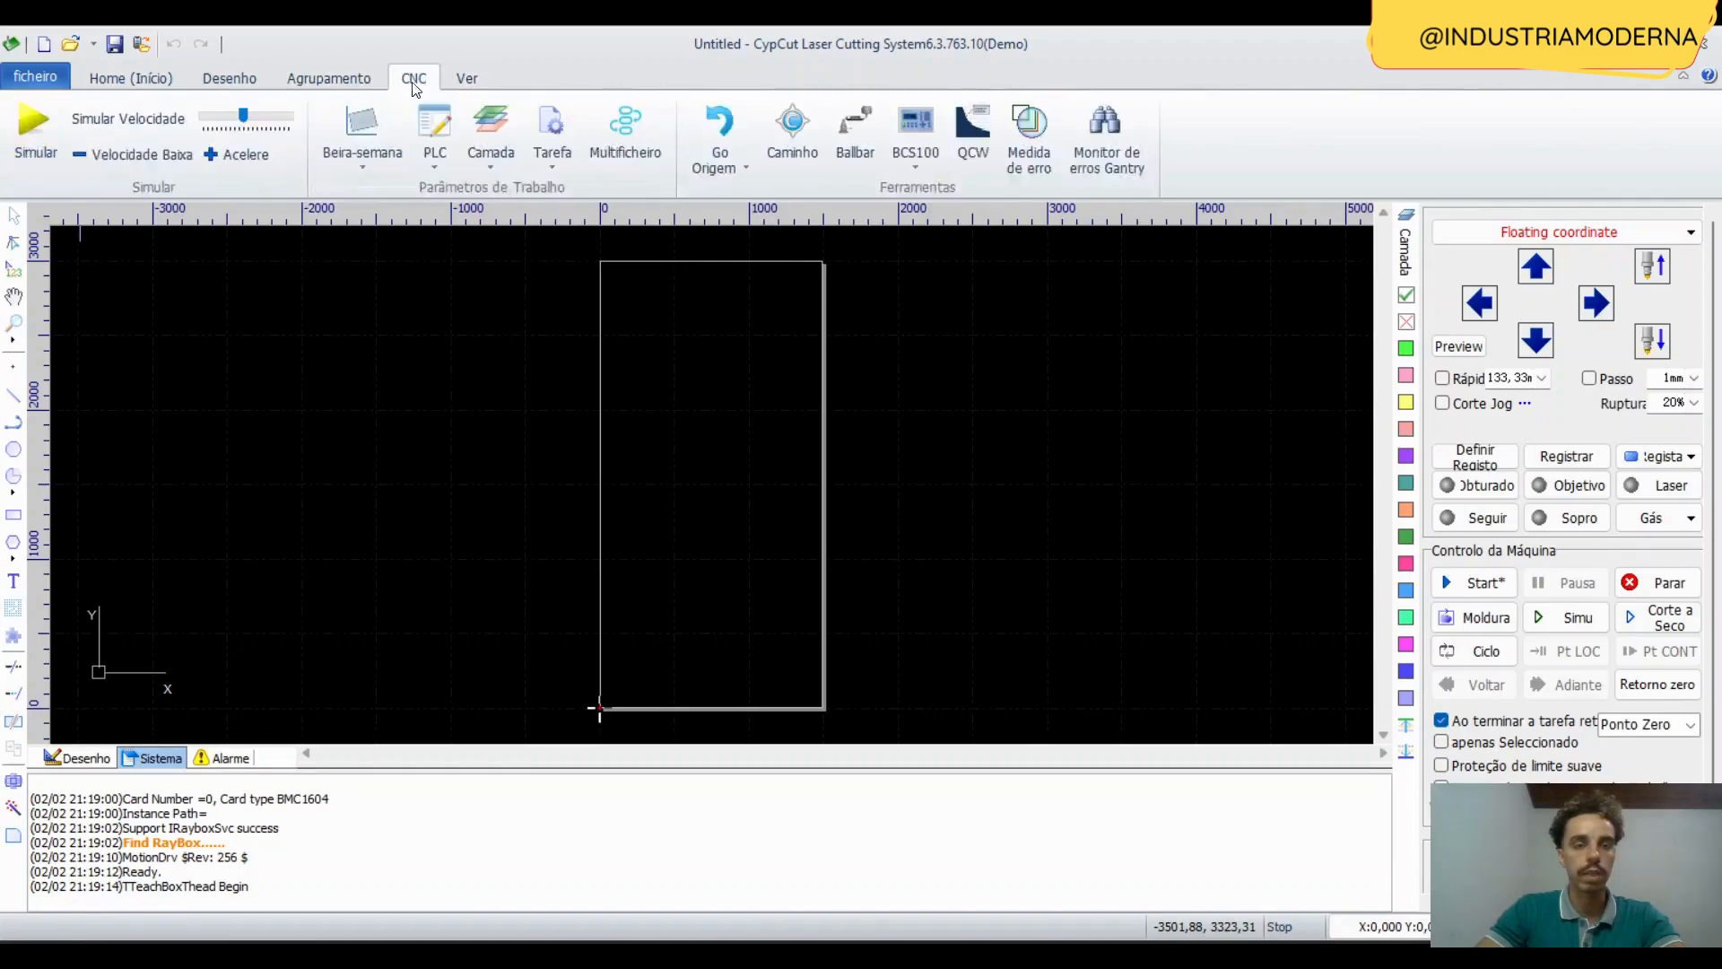
scroll(327, 88, up, 2)
scroll(313, 86, down, 1)
scroll(312, 86, down, 3)
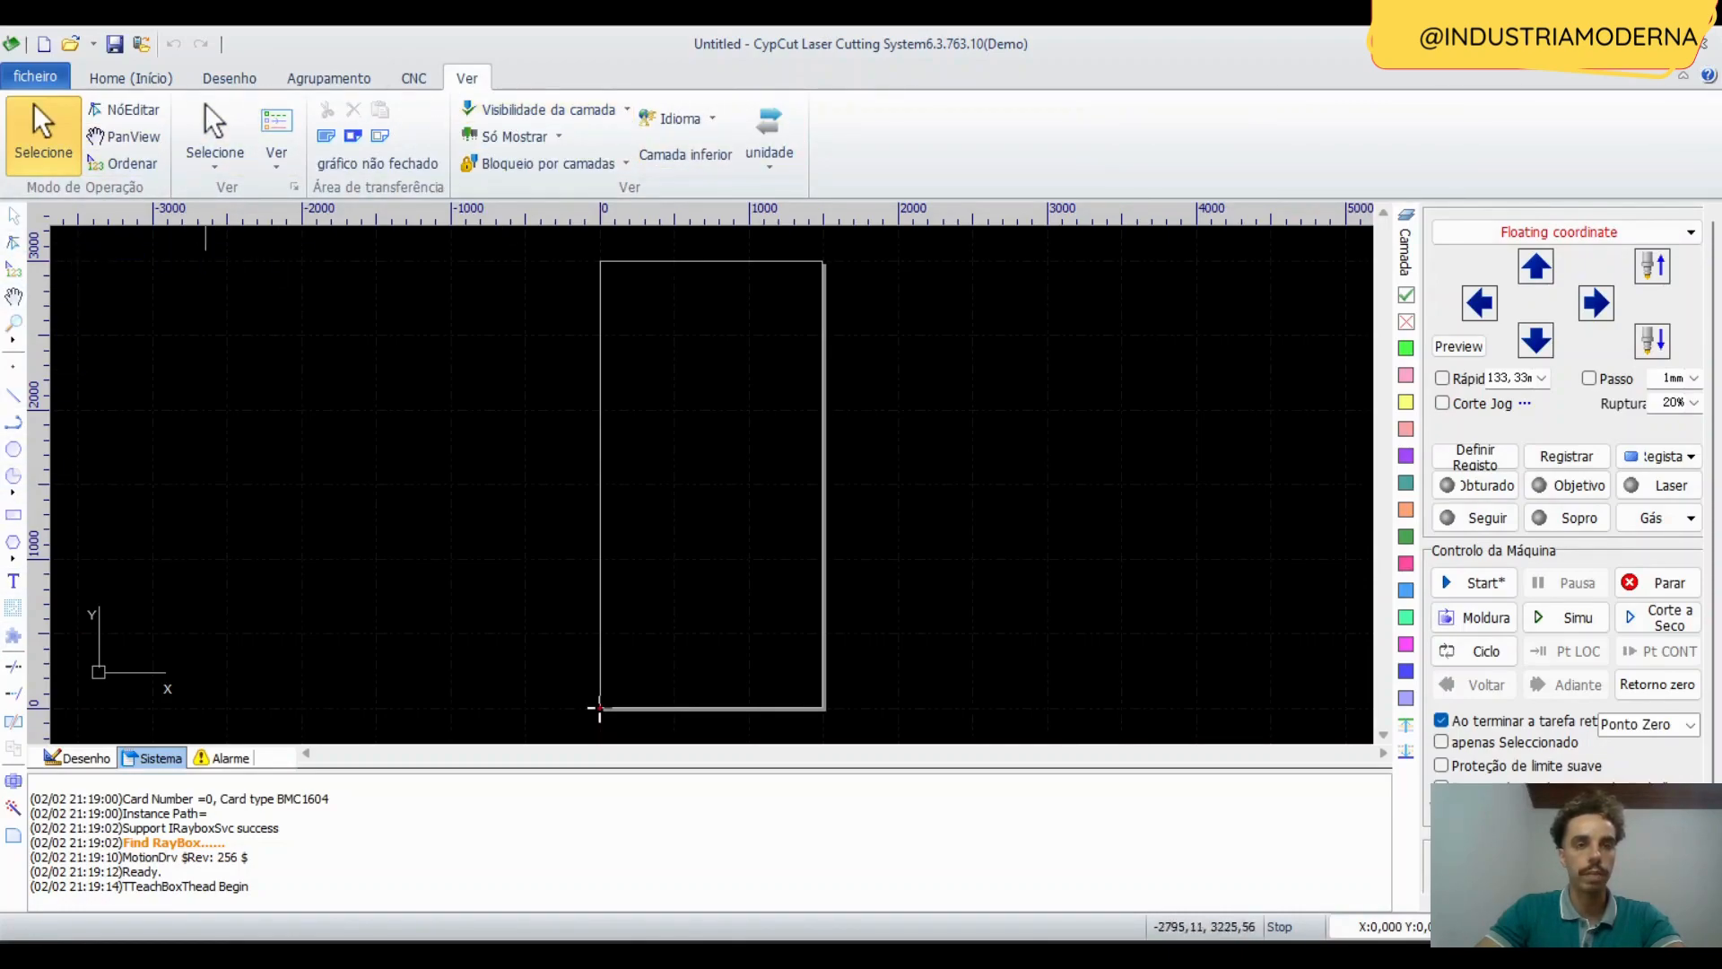
click(413, 78)
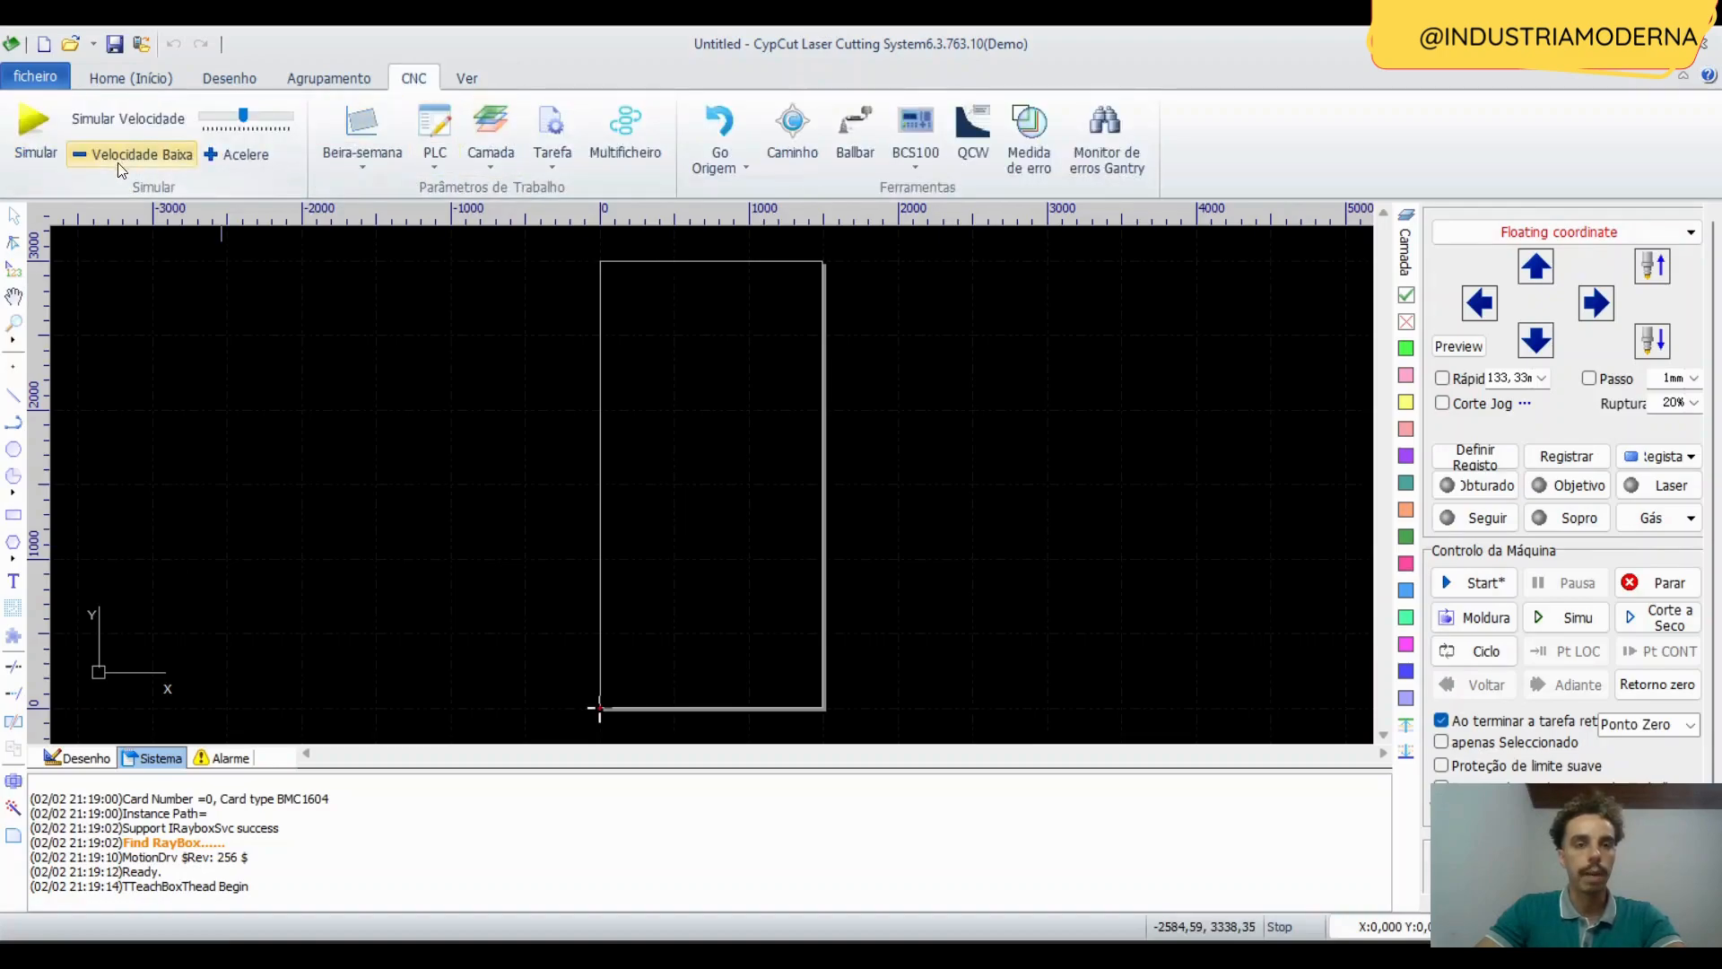
click(345, 72)
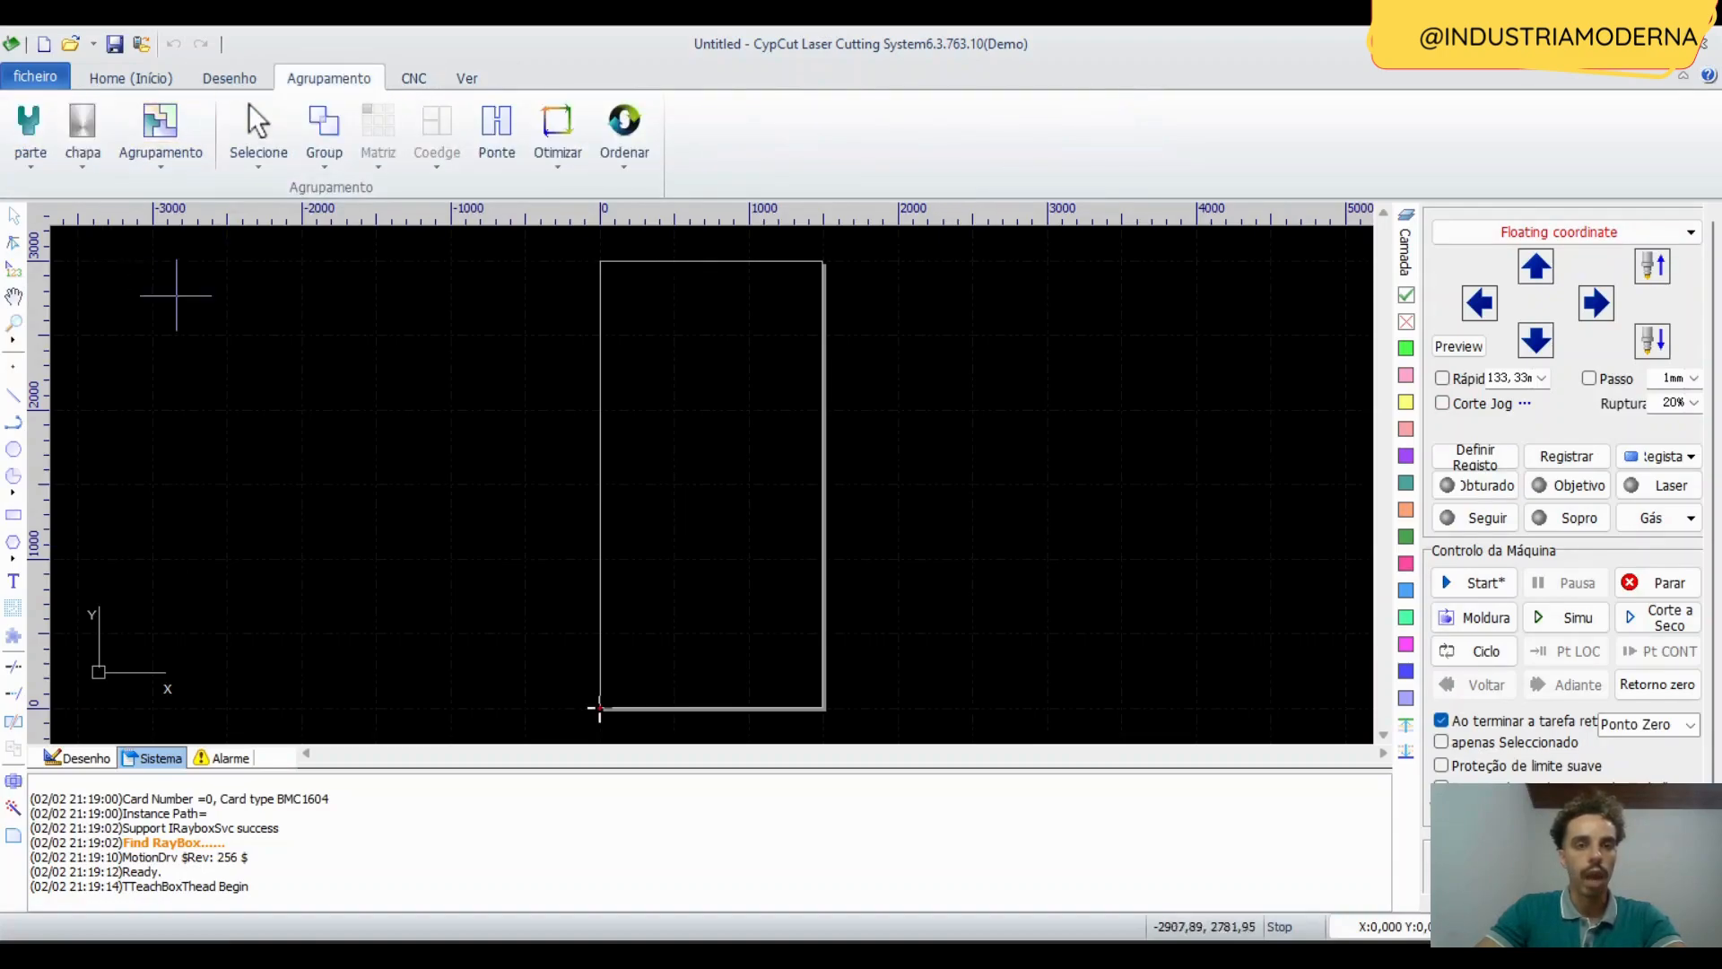
click(229, 75)
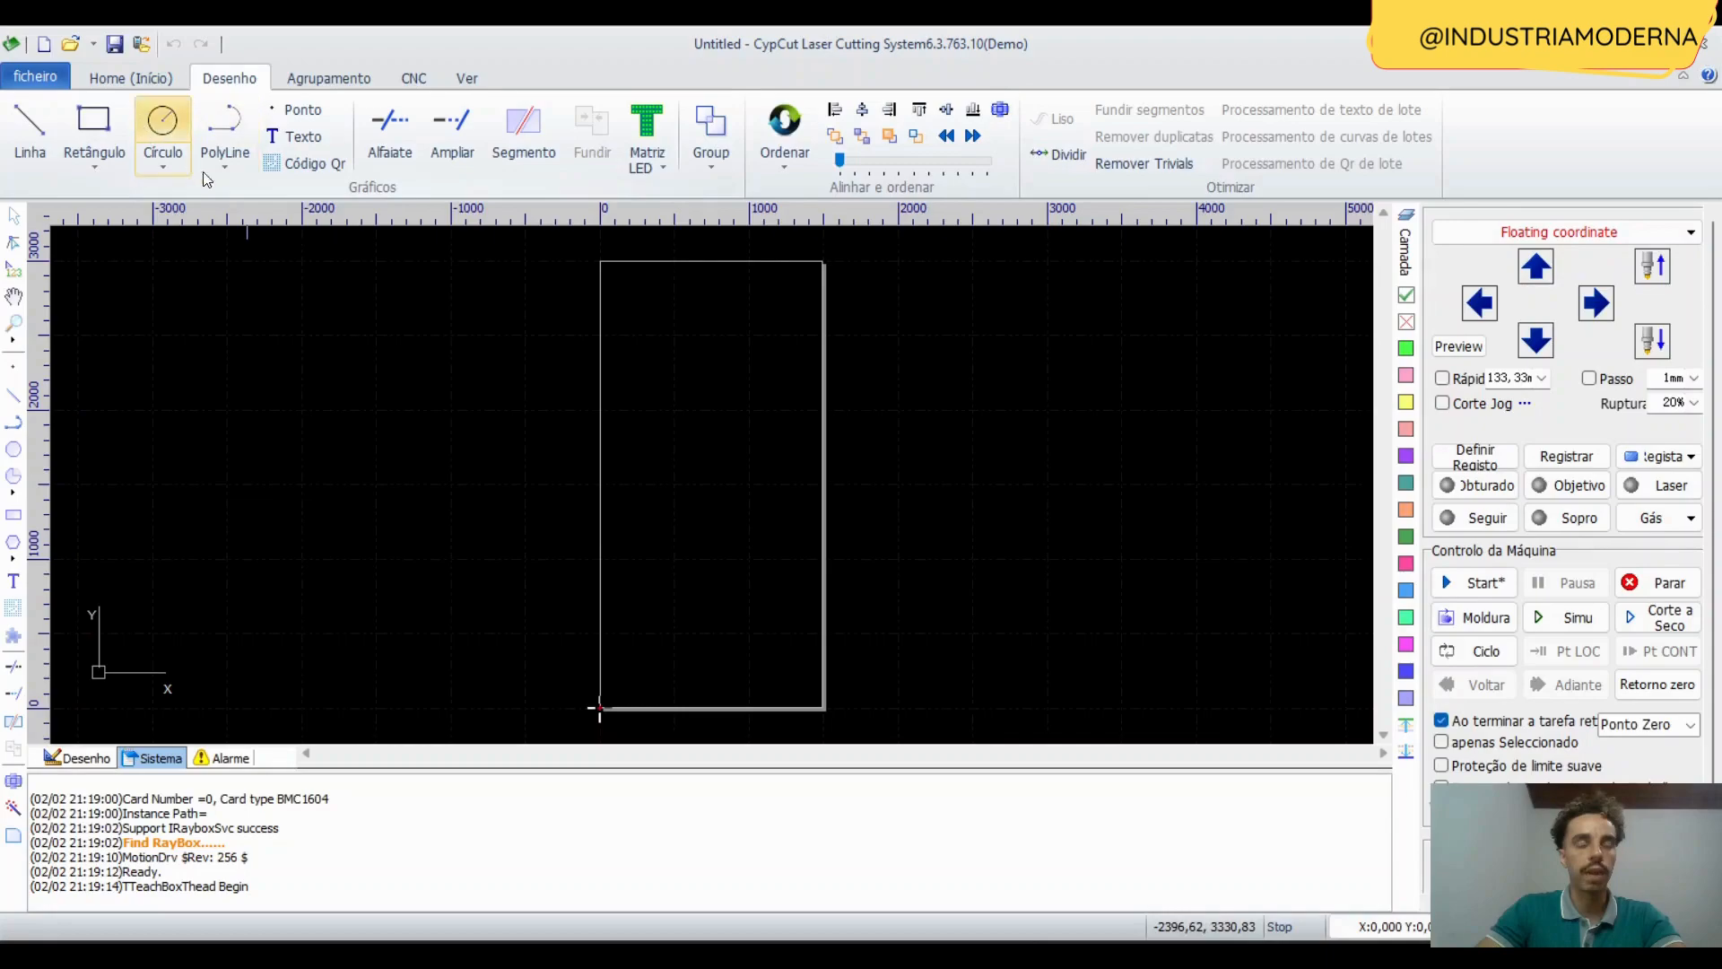
click(135, 79)
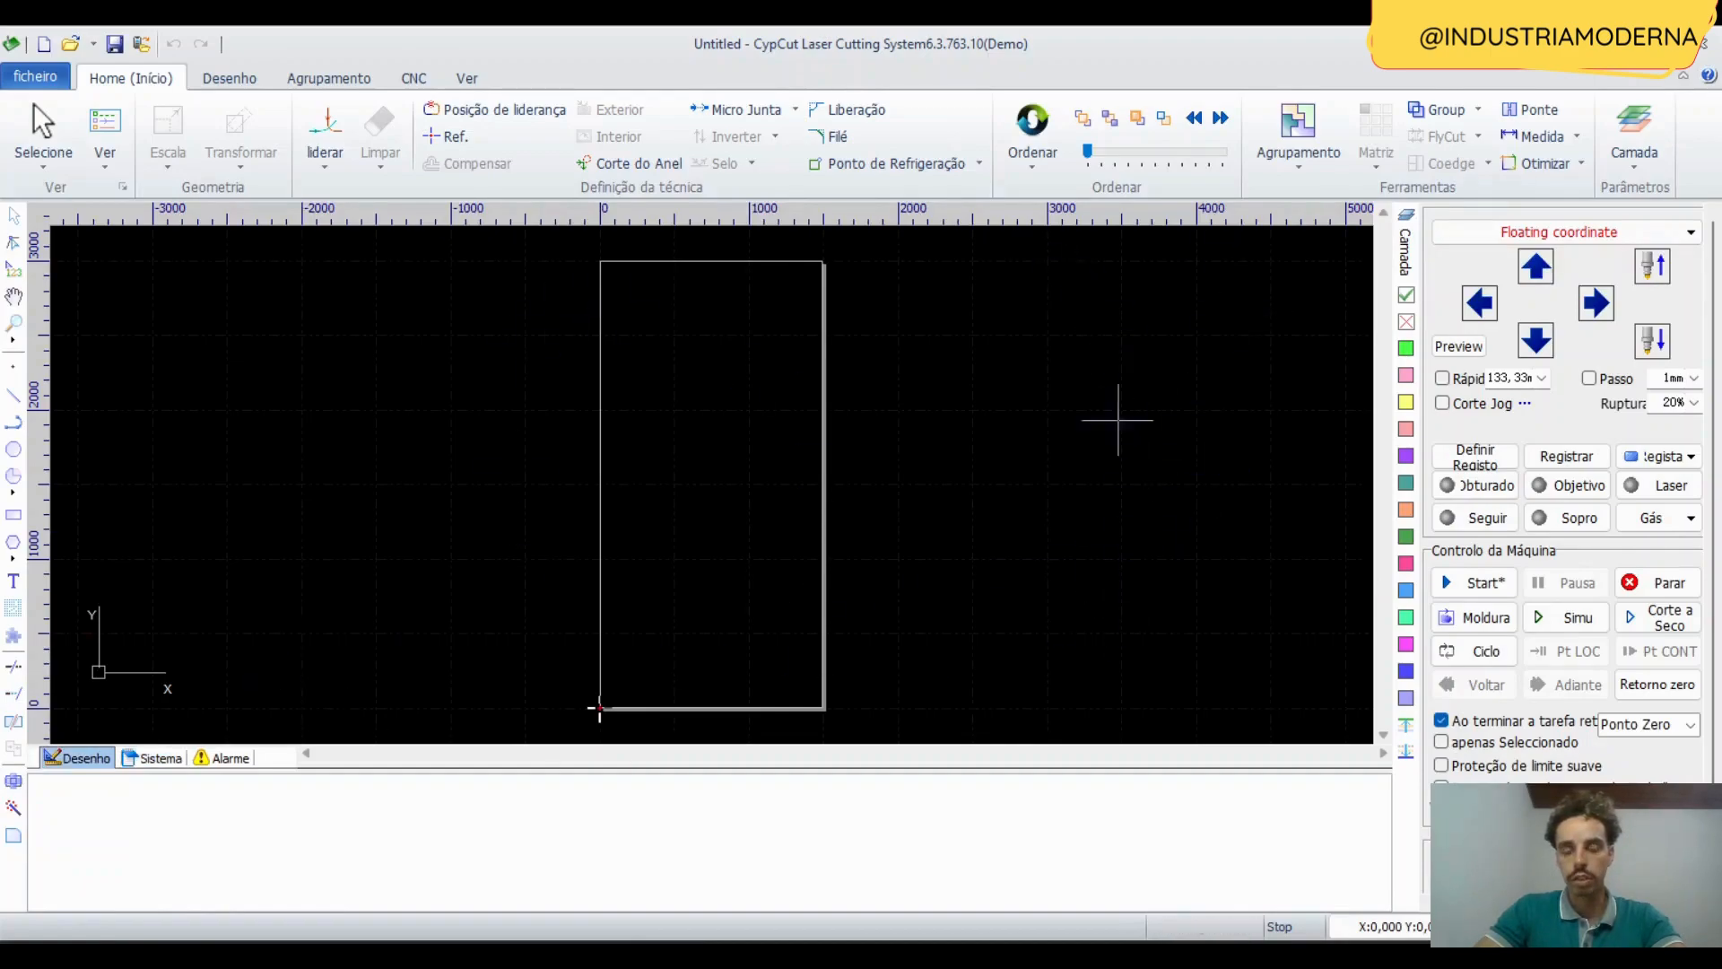
Open the Word document "Software Corte Laser" from the Treinamento folder in File Explorer.
key(super+e)
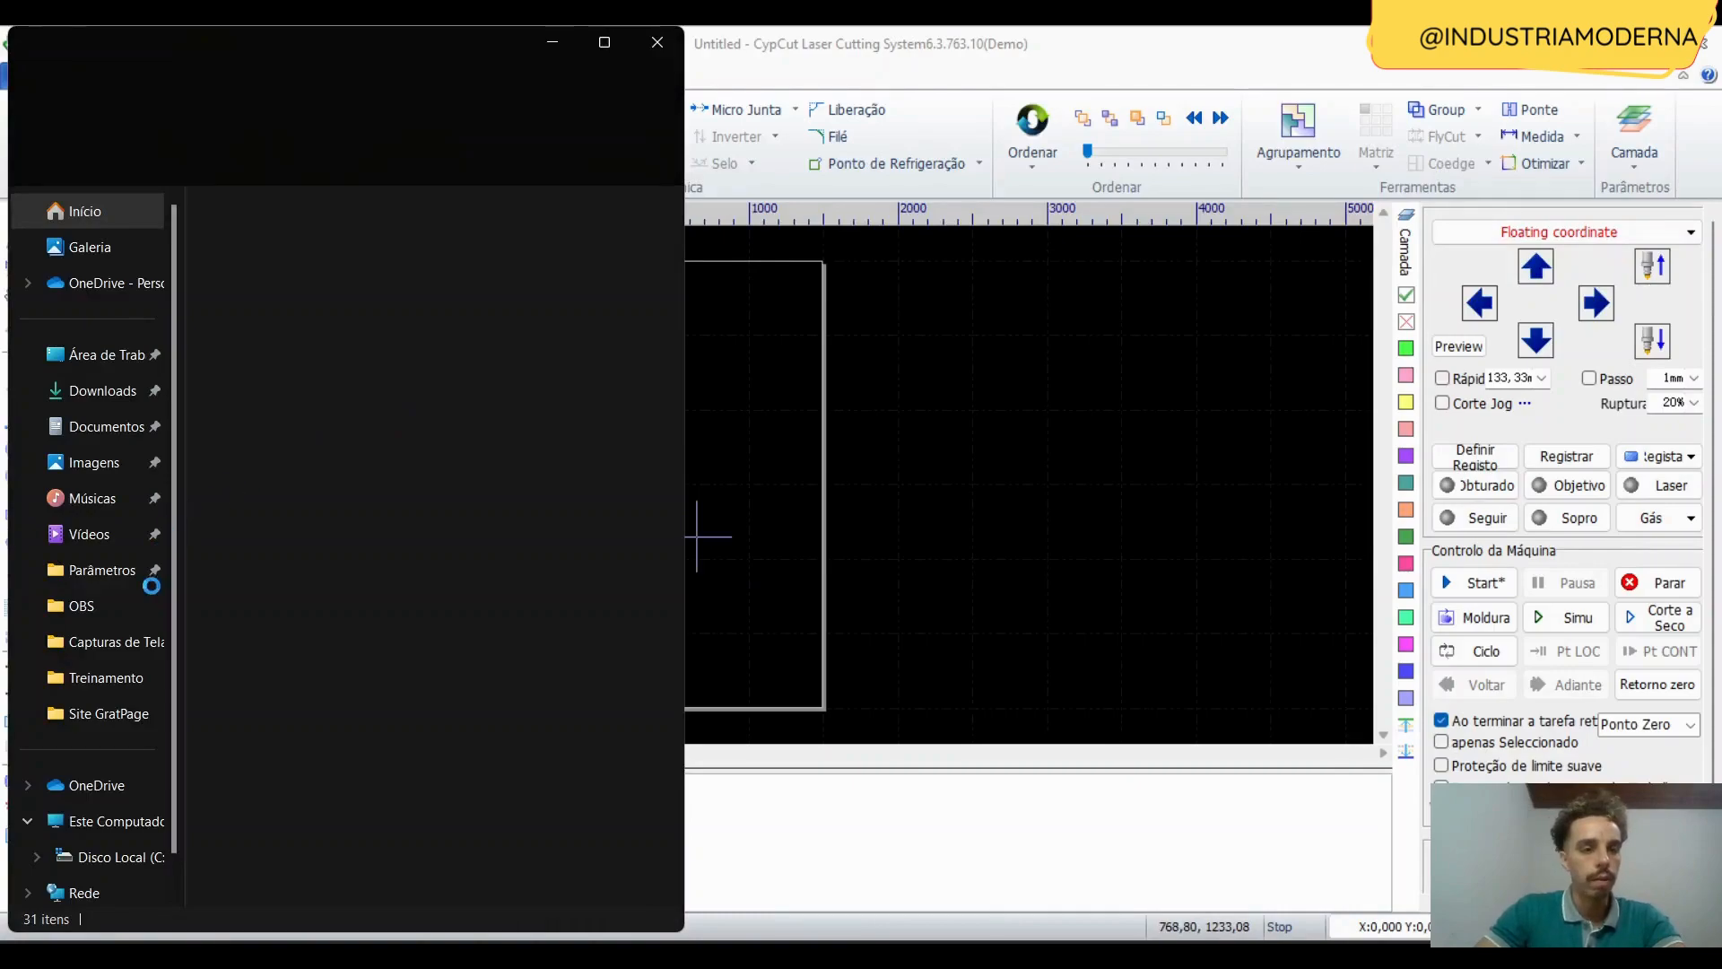
scroll(173, 514, down, 1)
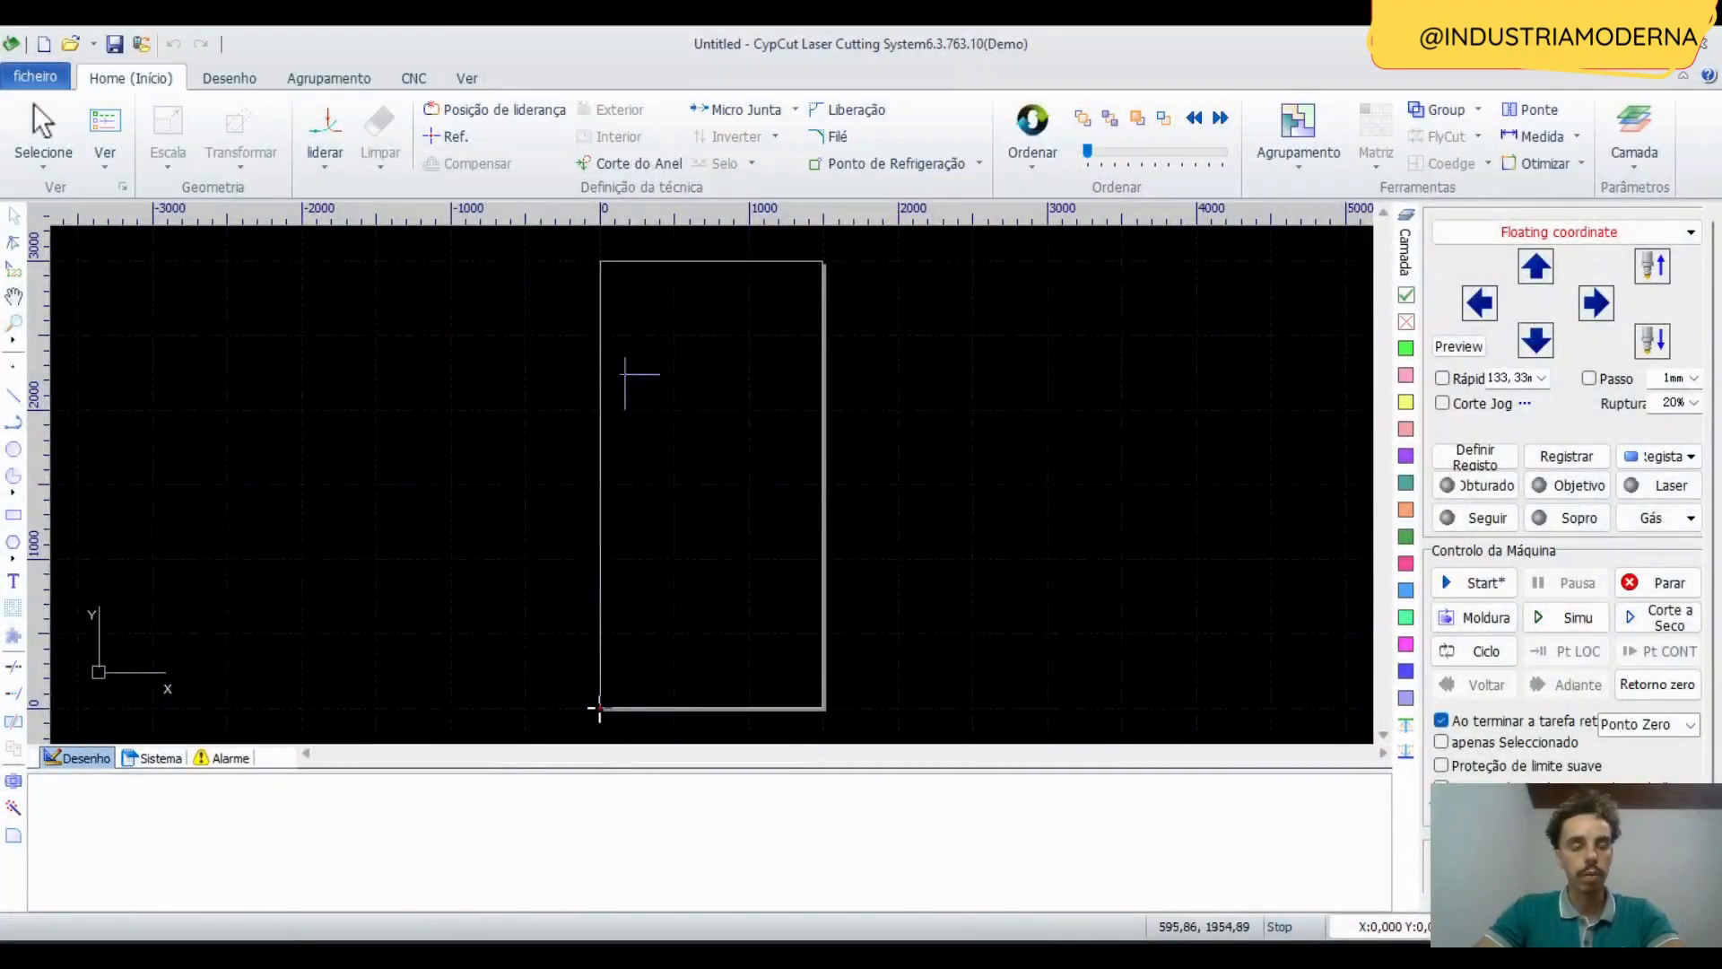
key(super+e)
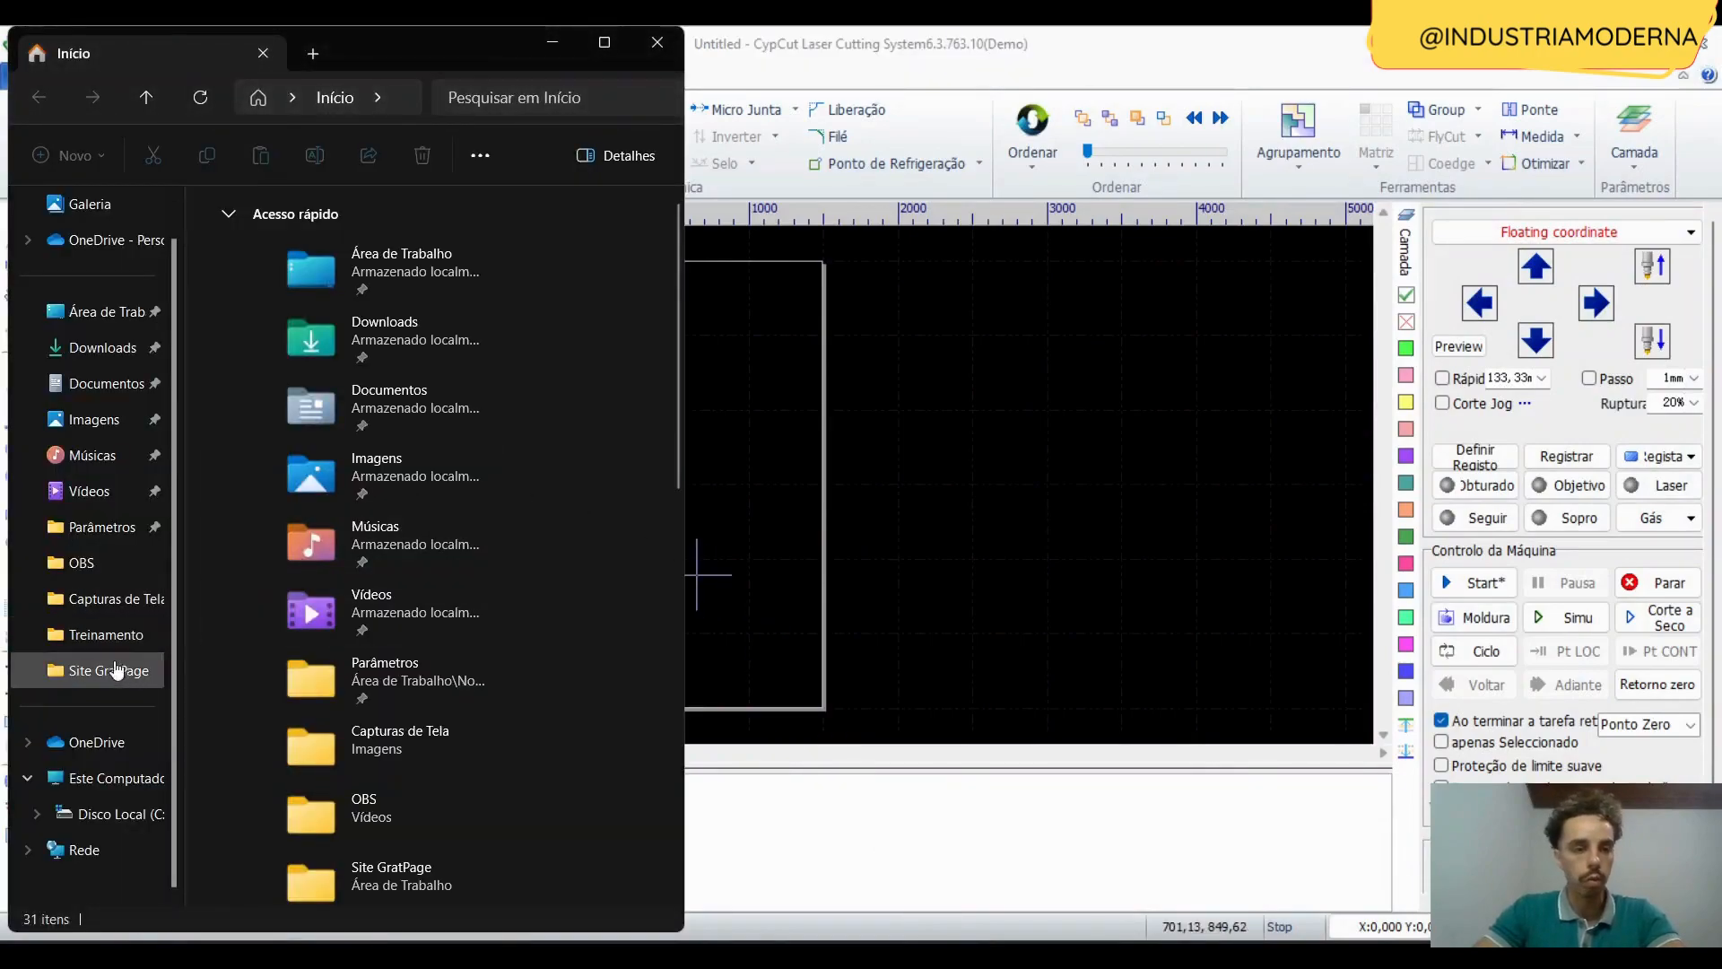
click(116, 634)
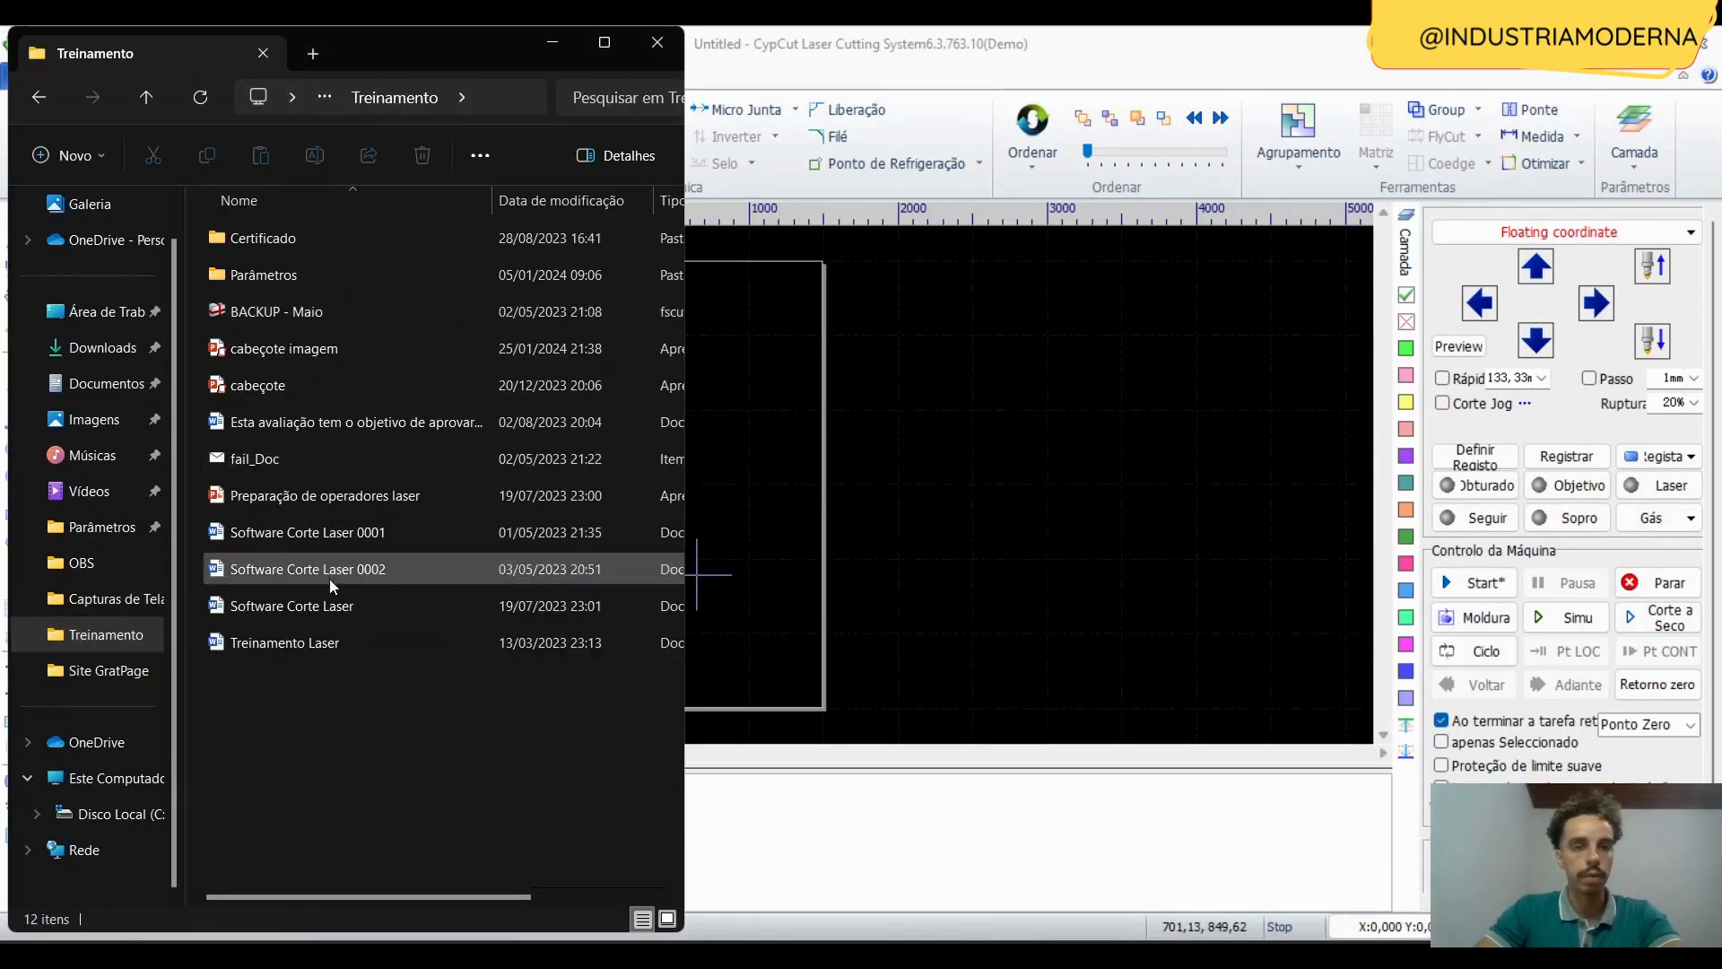
click(331, 608)
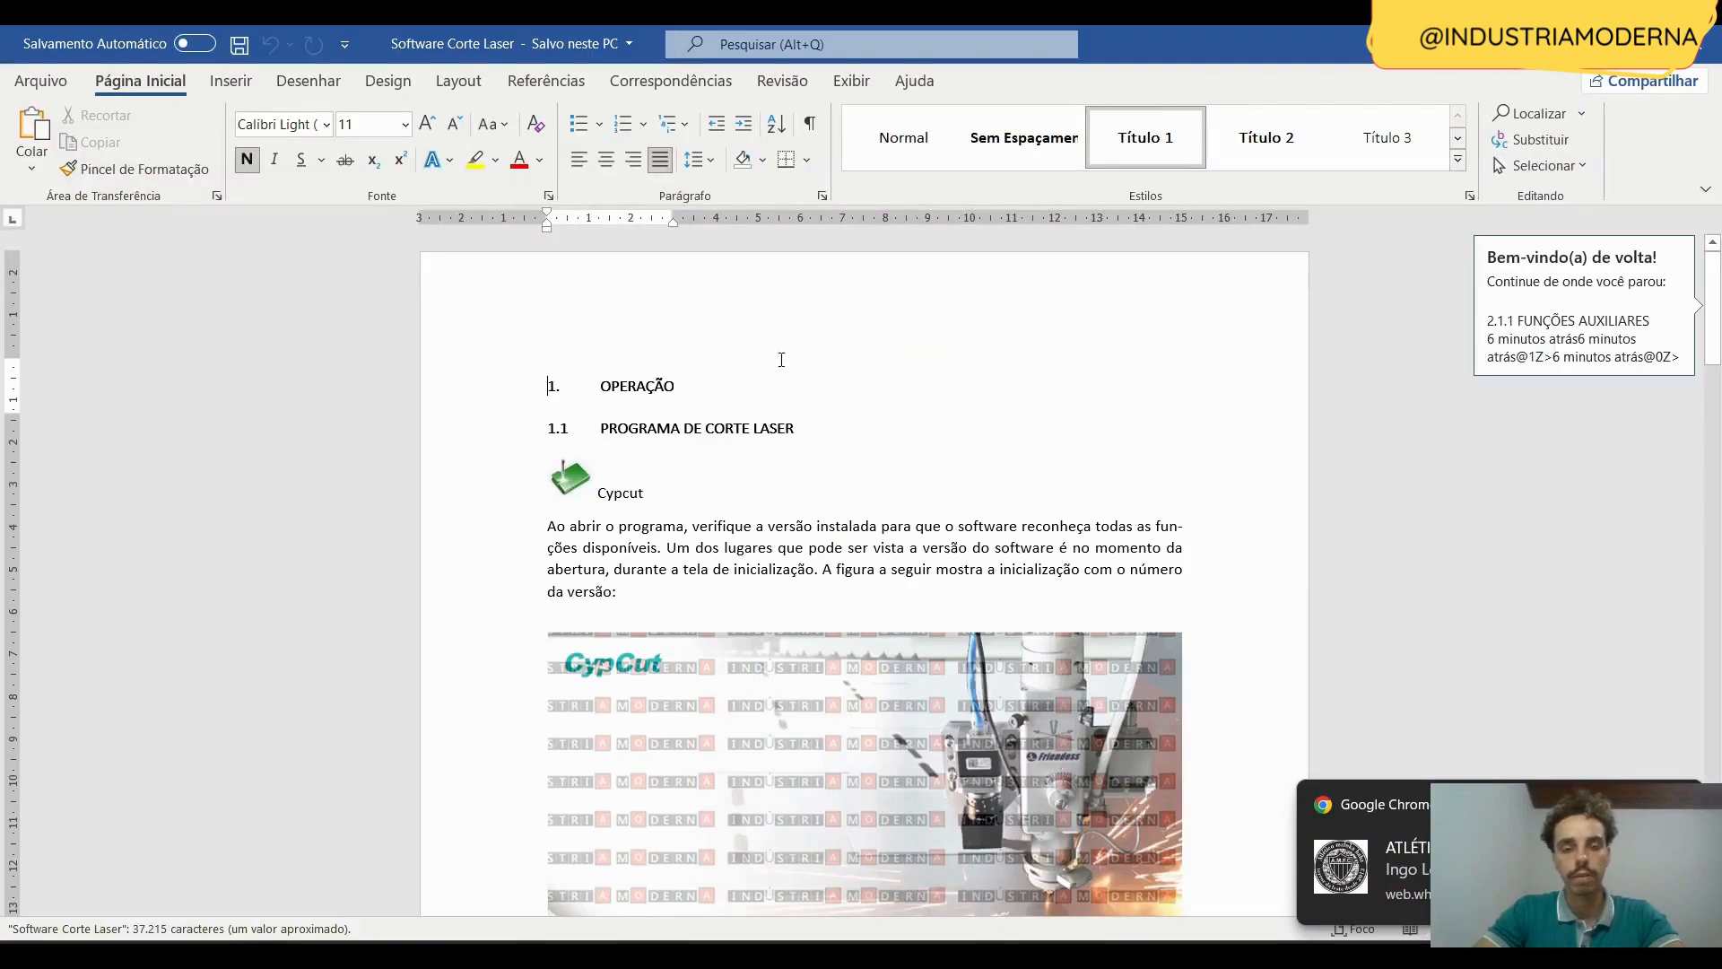
click(865, 420)
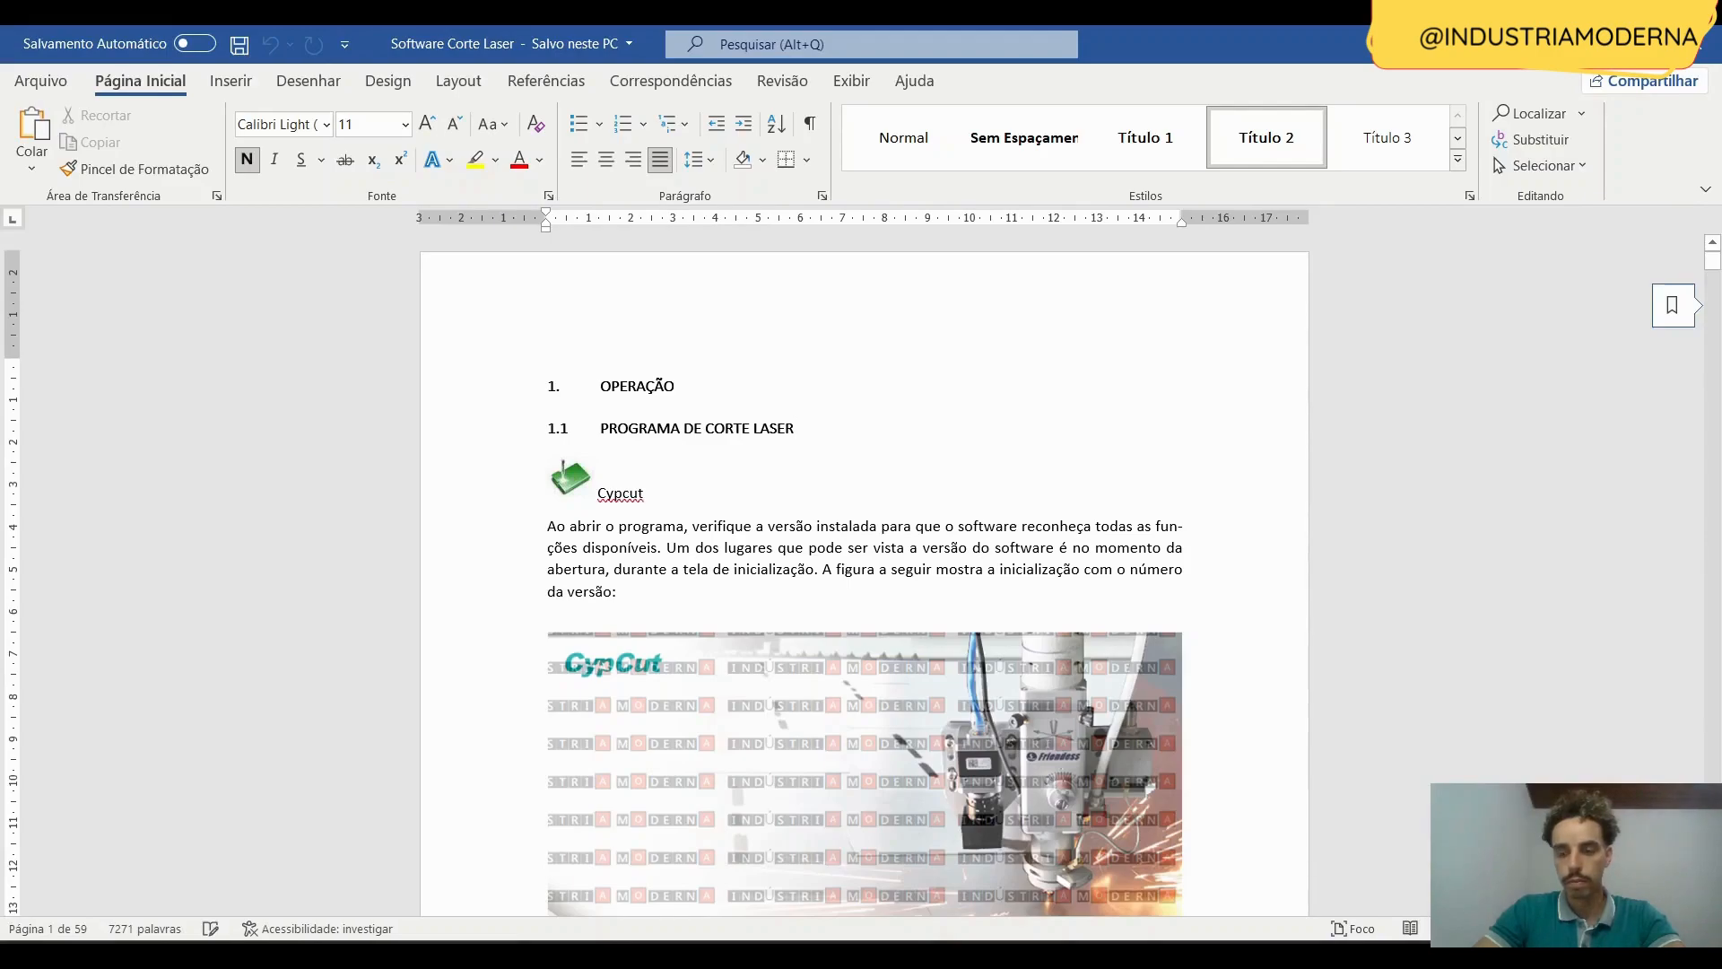
Read through the document's interface section up to the explanation of the auxiliary functions for processing, geometries and treatment.
ctrl+scroll(1069, 613, down, 4)
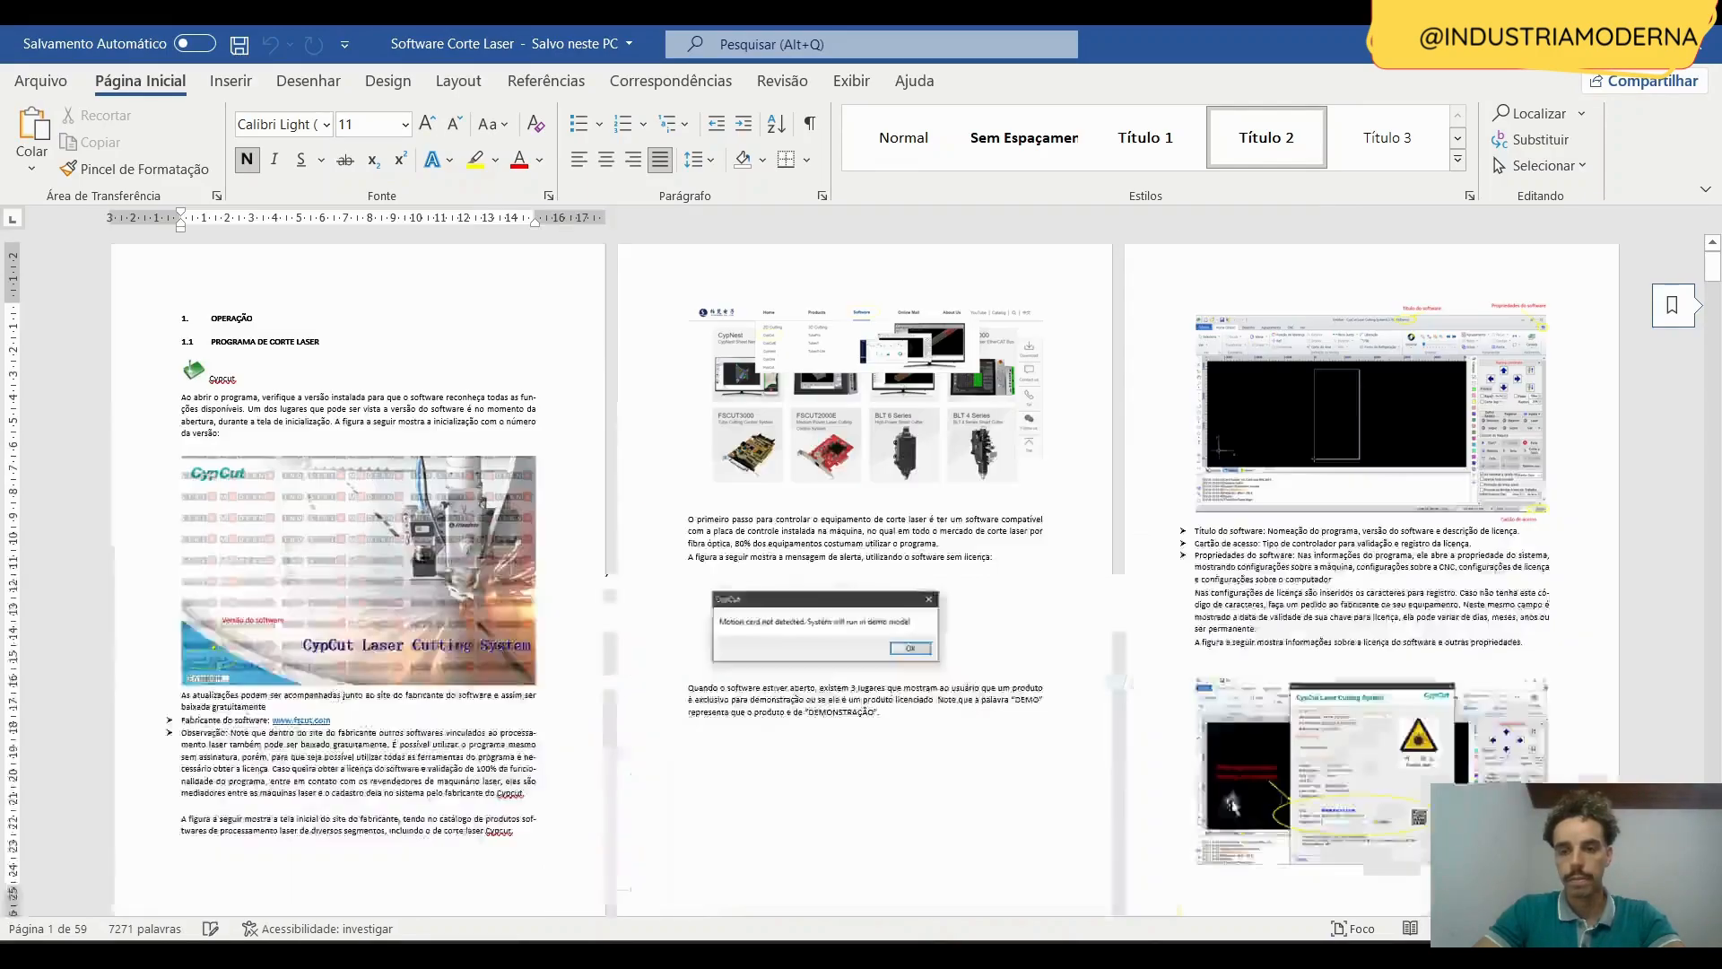
scroll(861, 574, down, 5)
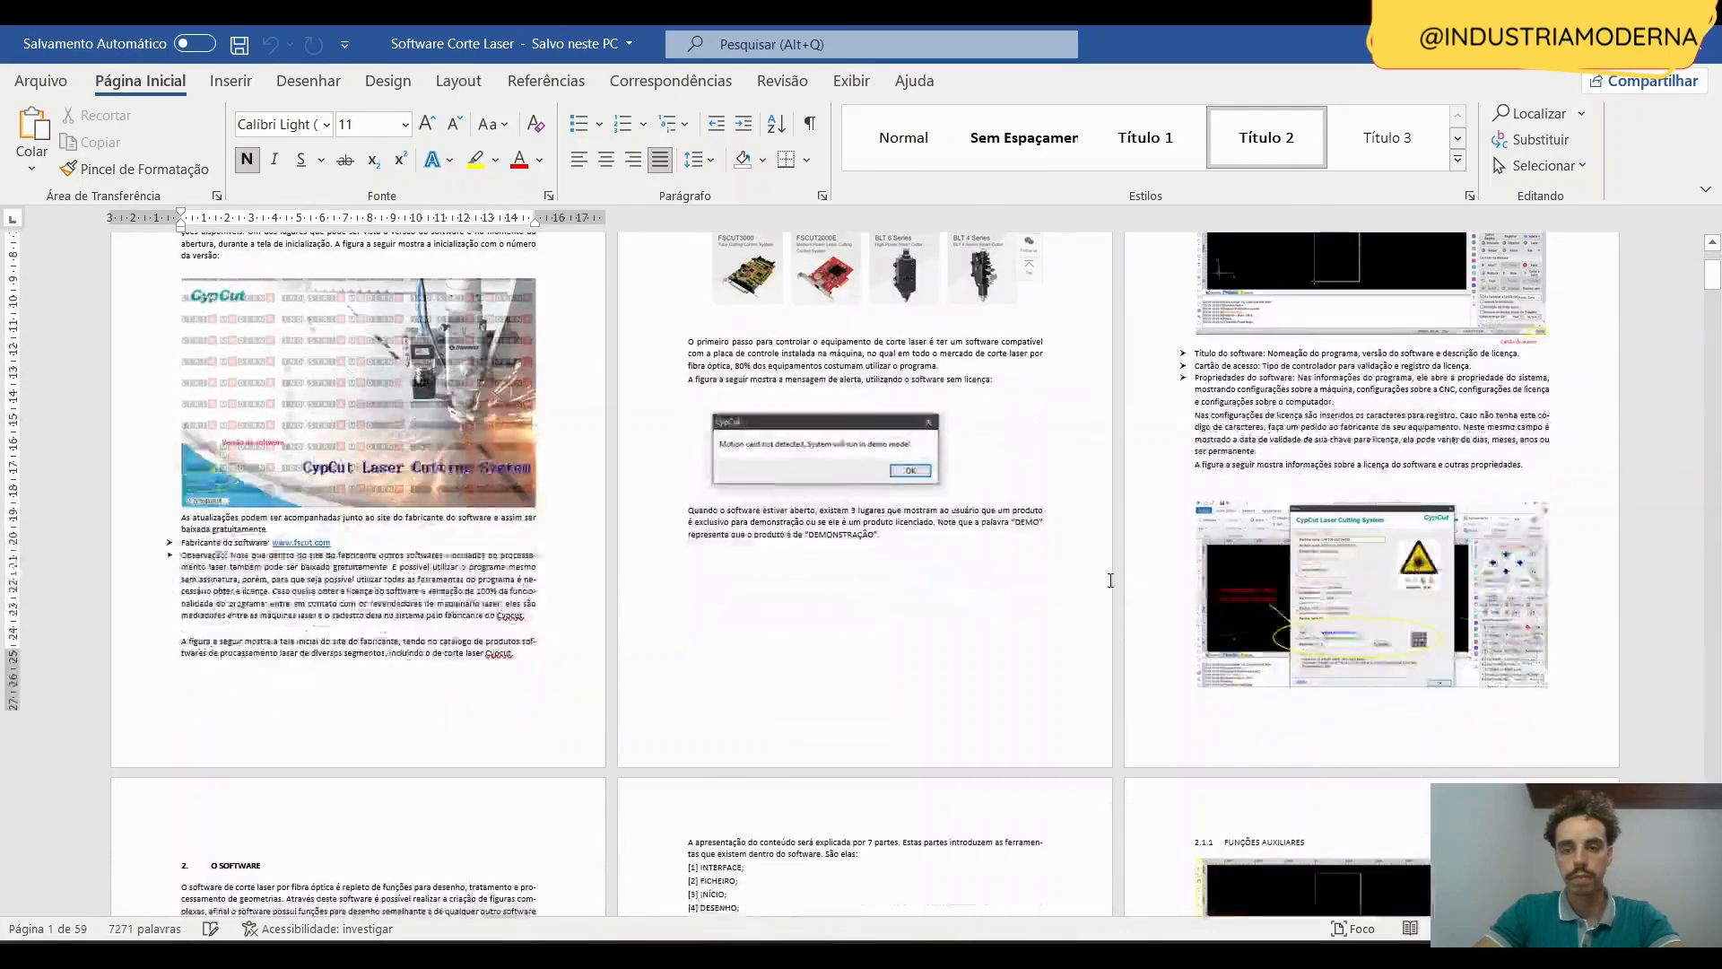
ctrl+scroll(1076, 462, up, 2)
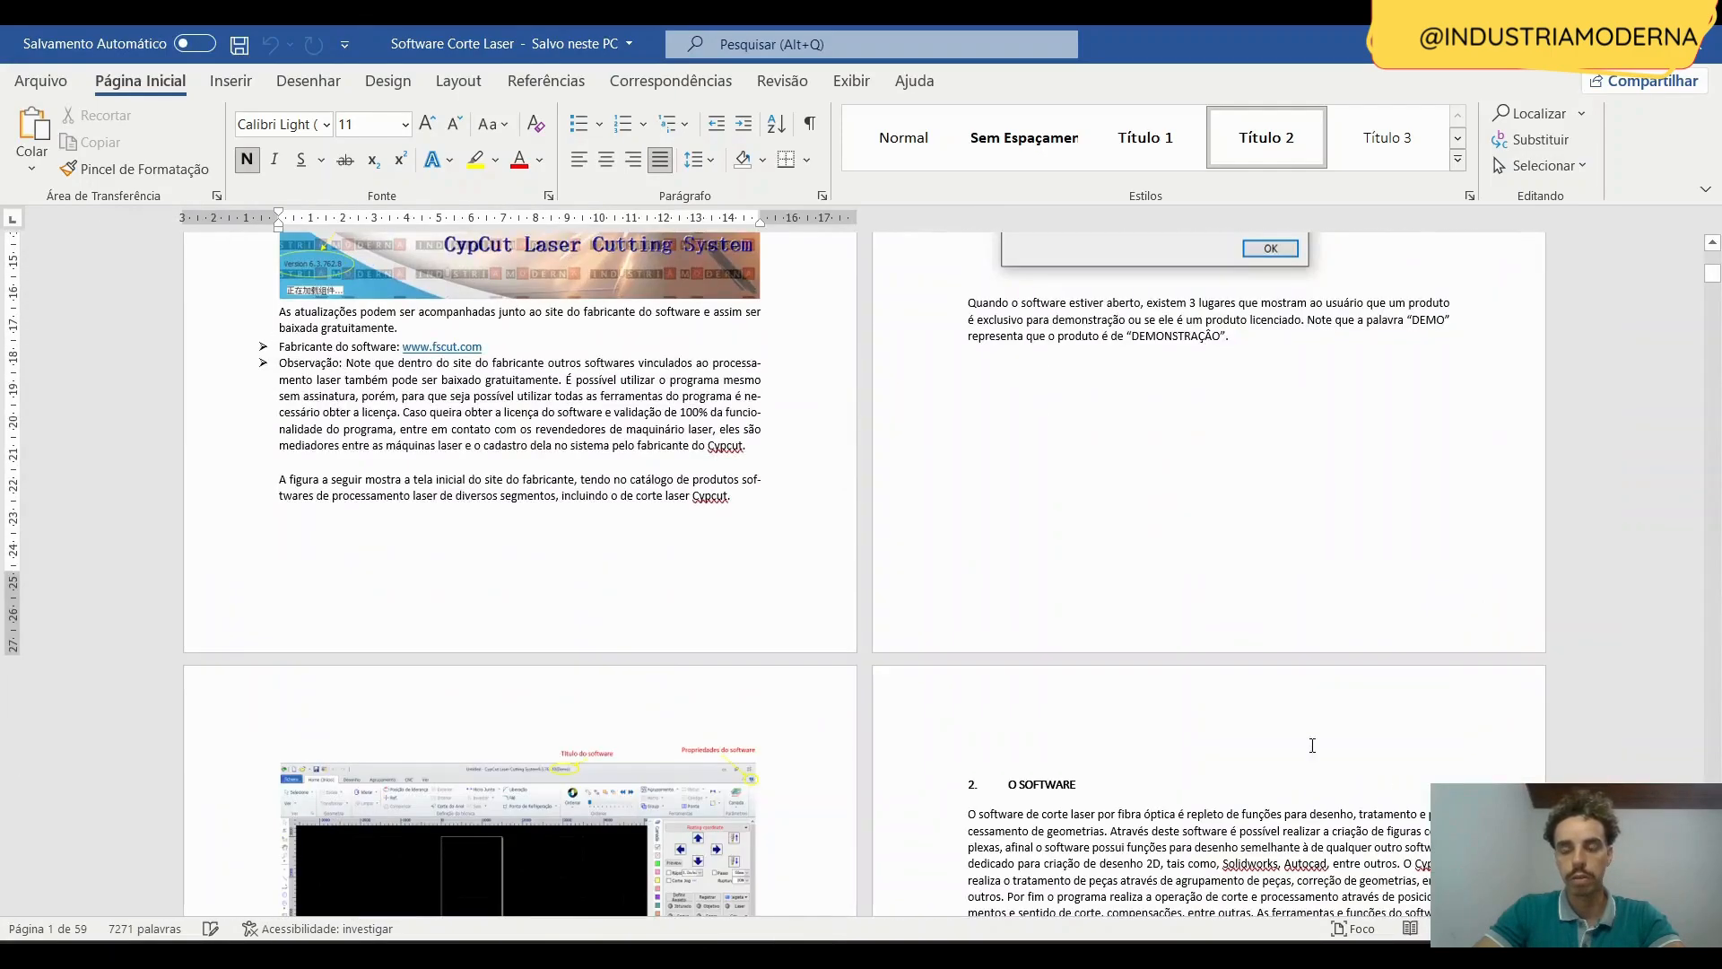
scroll(1075, 462, down, 6)
scroll(1076, 462, down, 15)
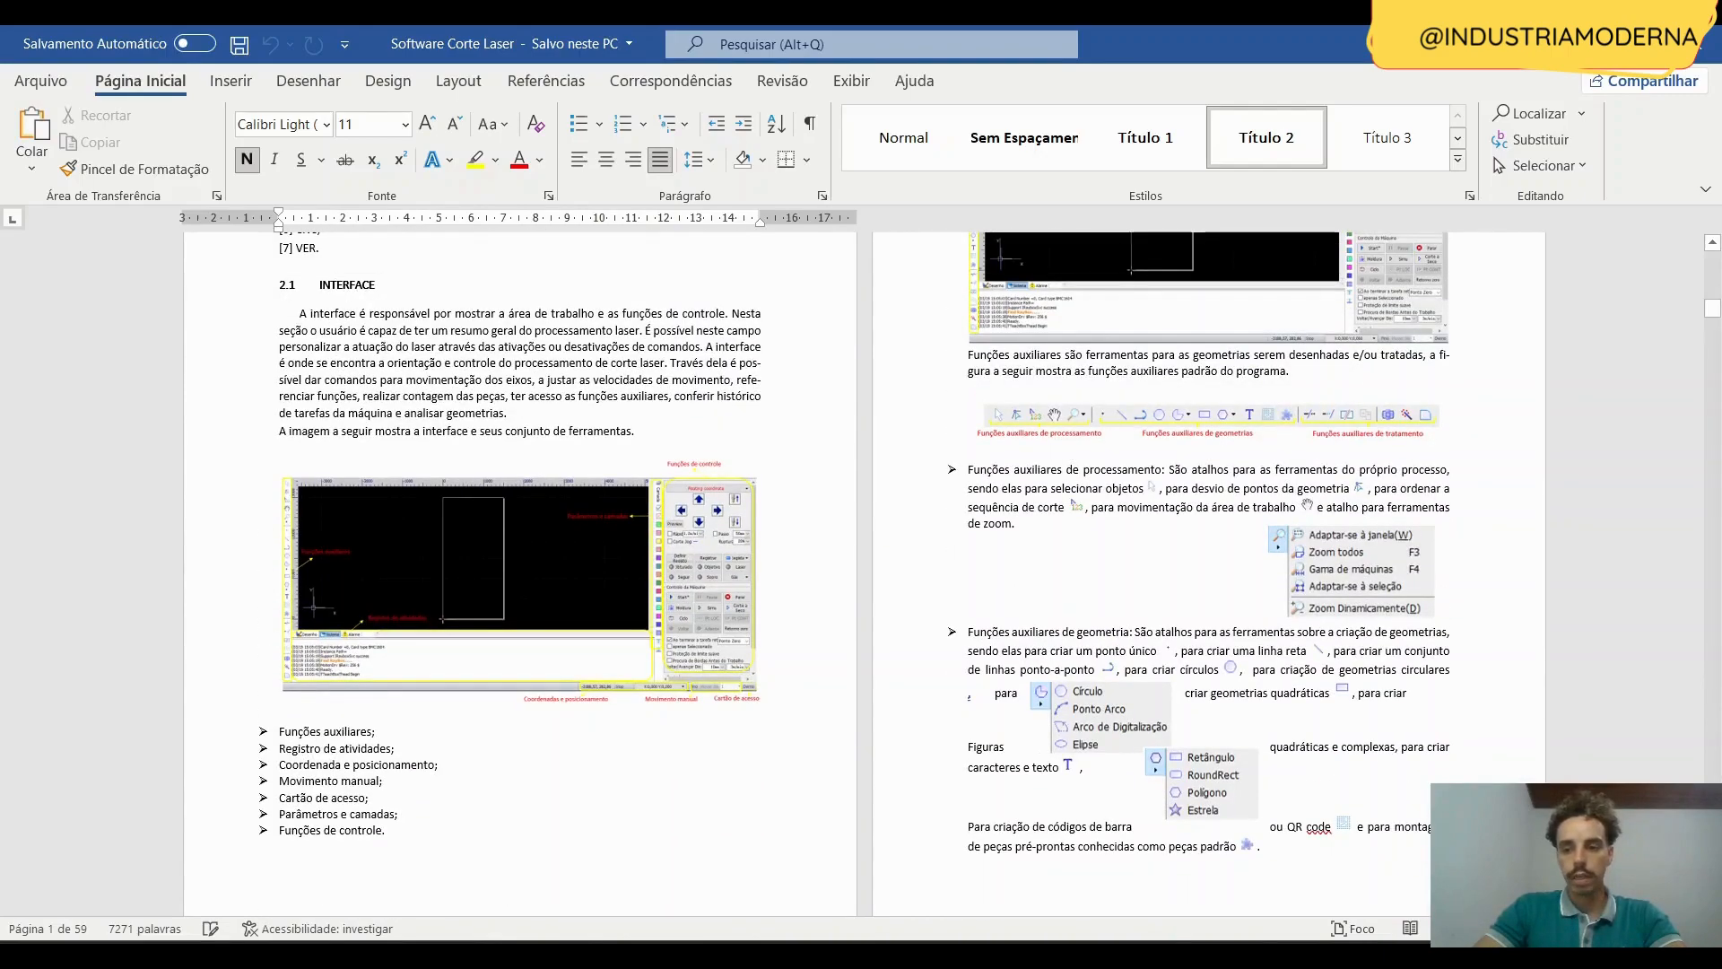
ctrl+scroll(908, 557, up, 2)
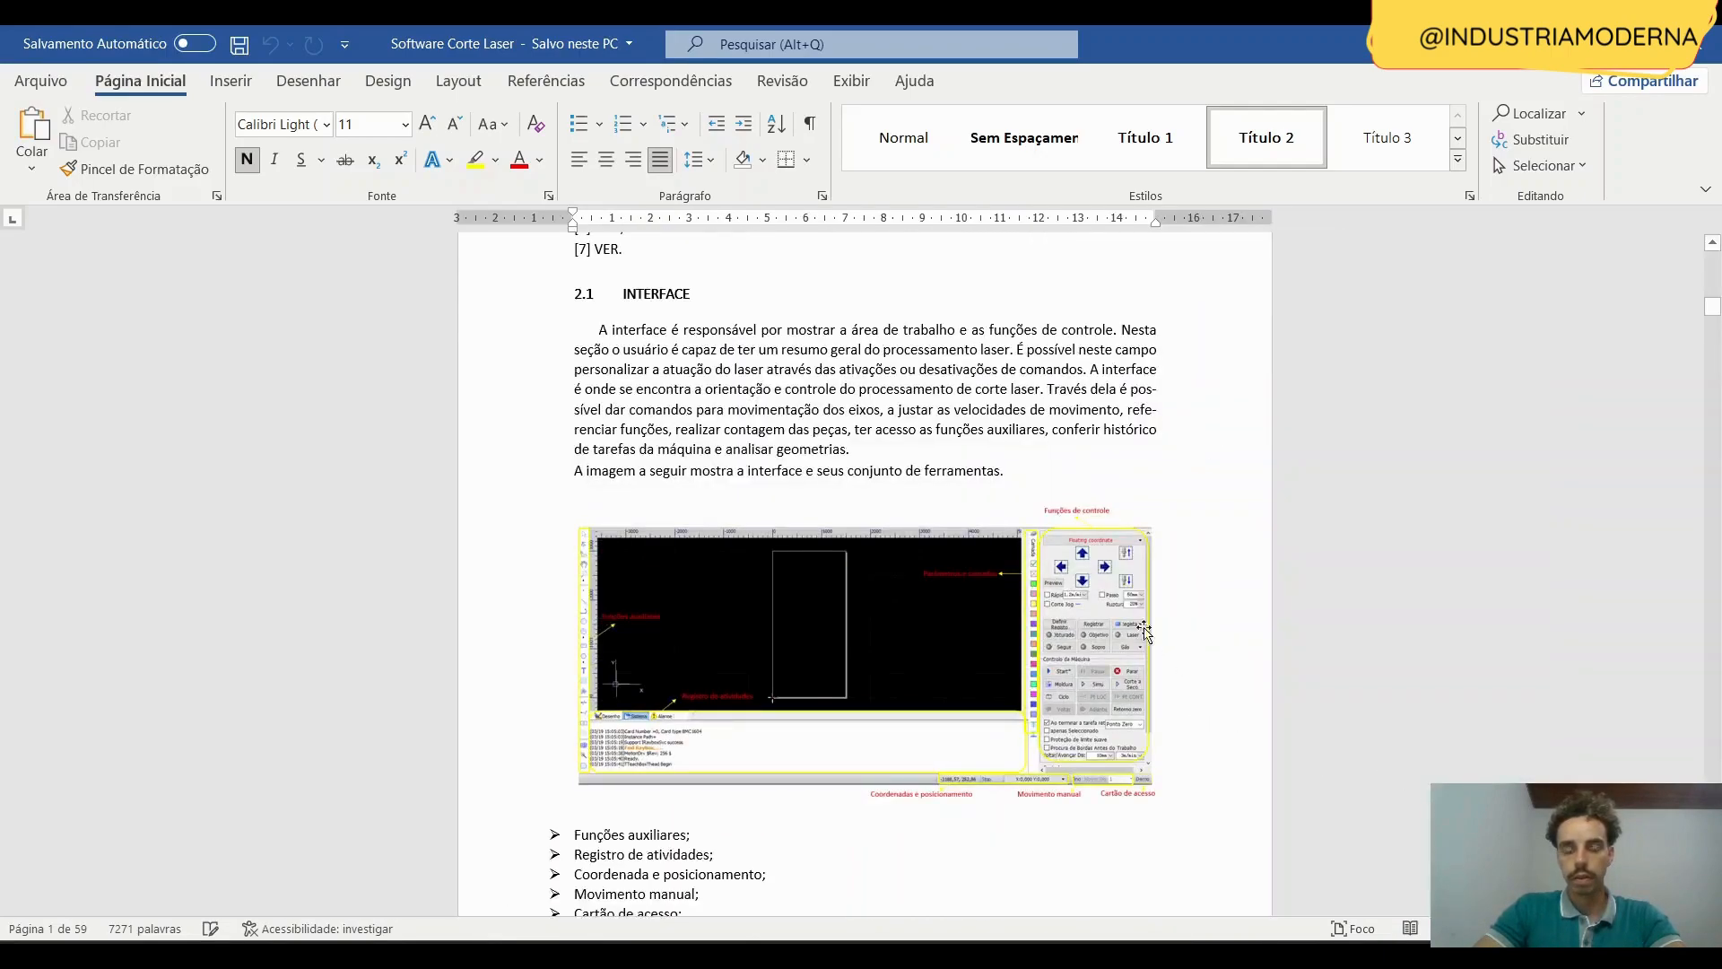
scroll(908, 557, down, 5)
scroll(908, 557, down, 5)
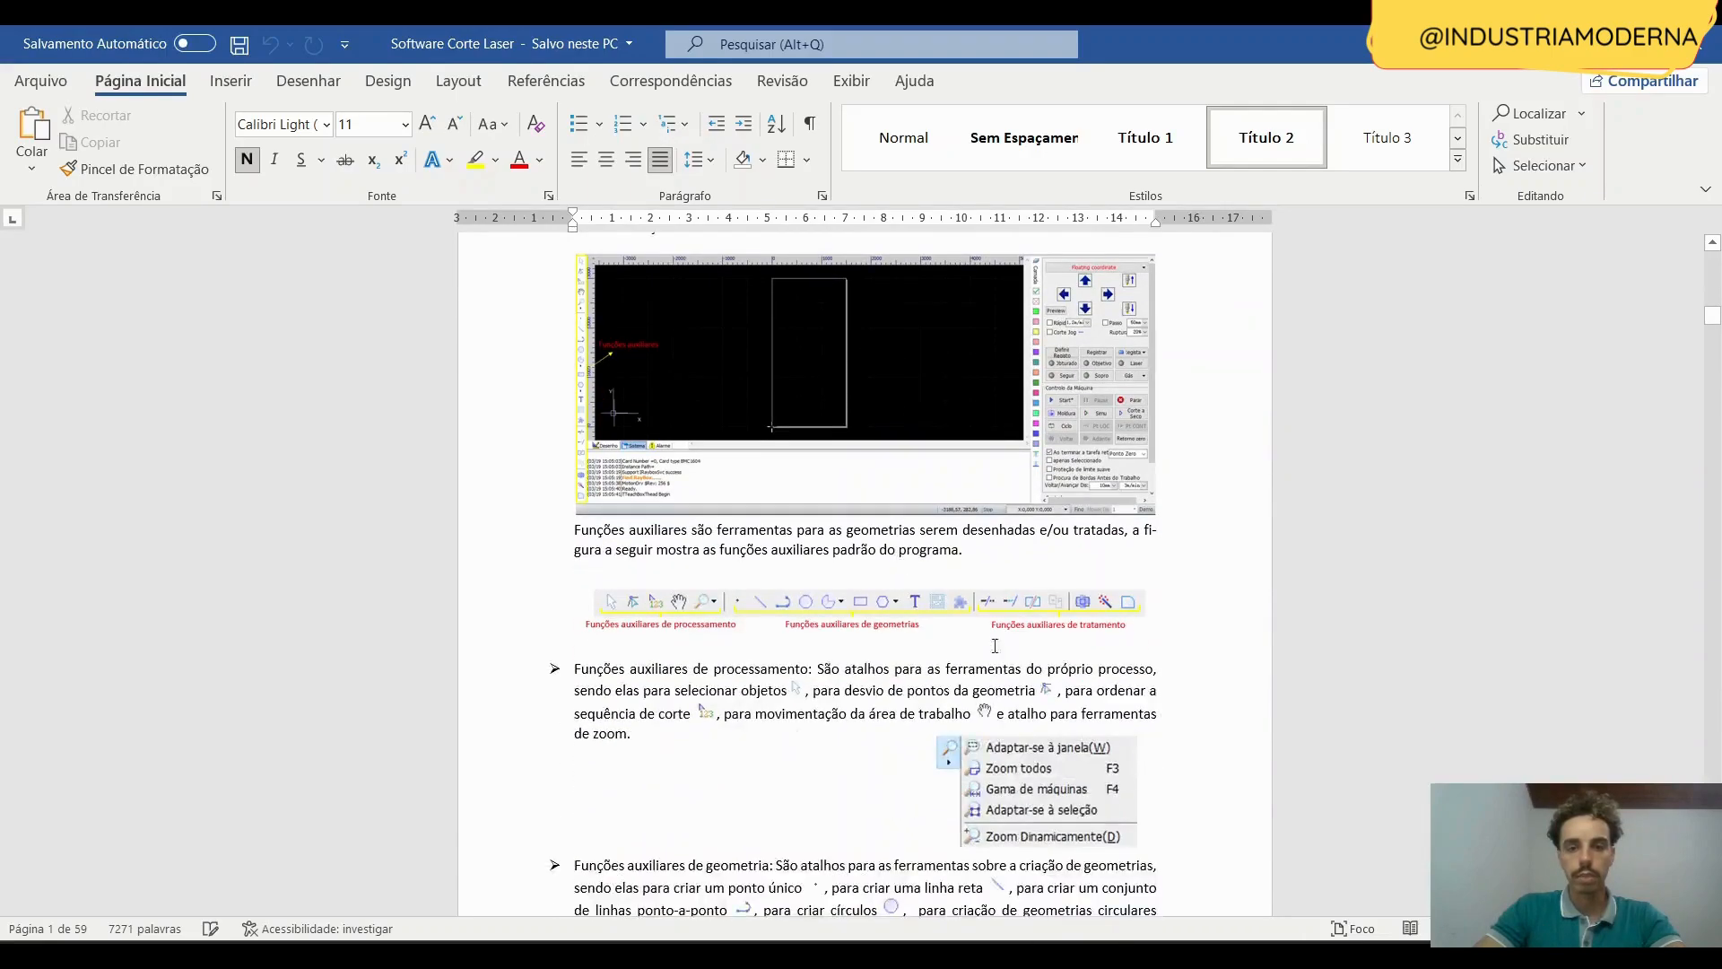
ctrl+scroll(908, 557, up, 8)
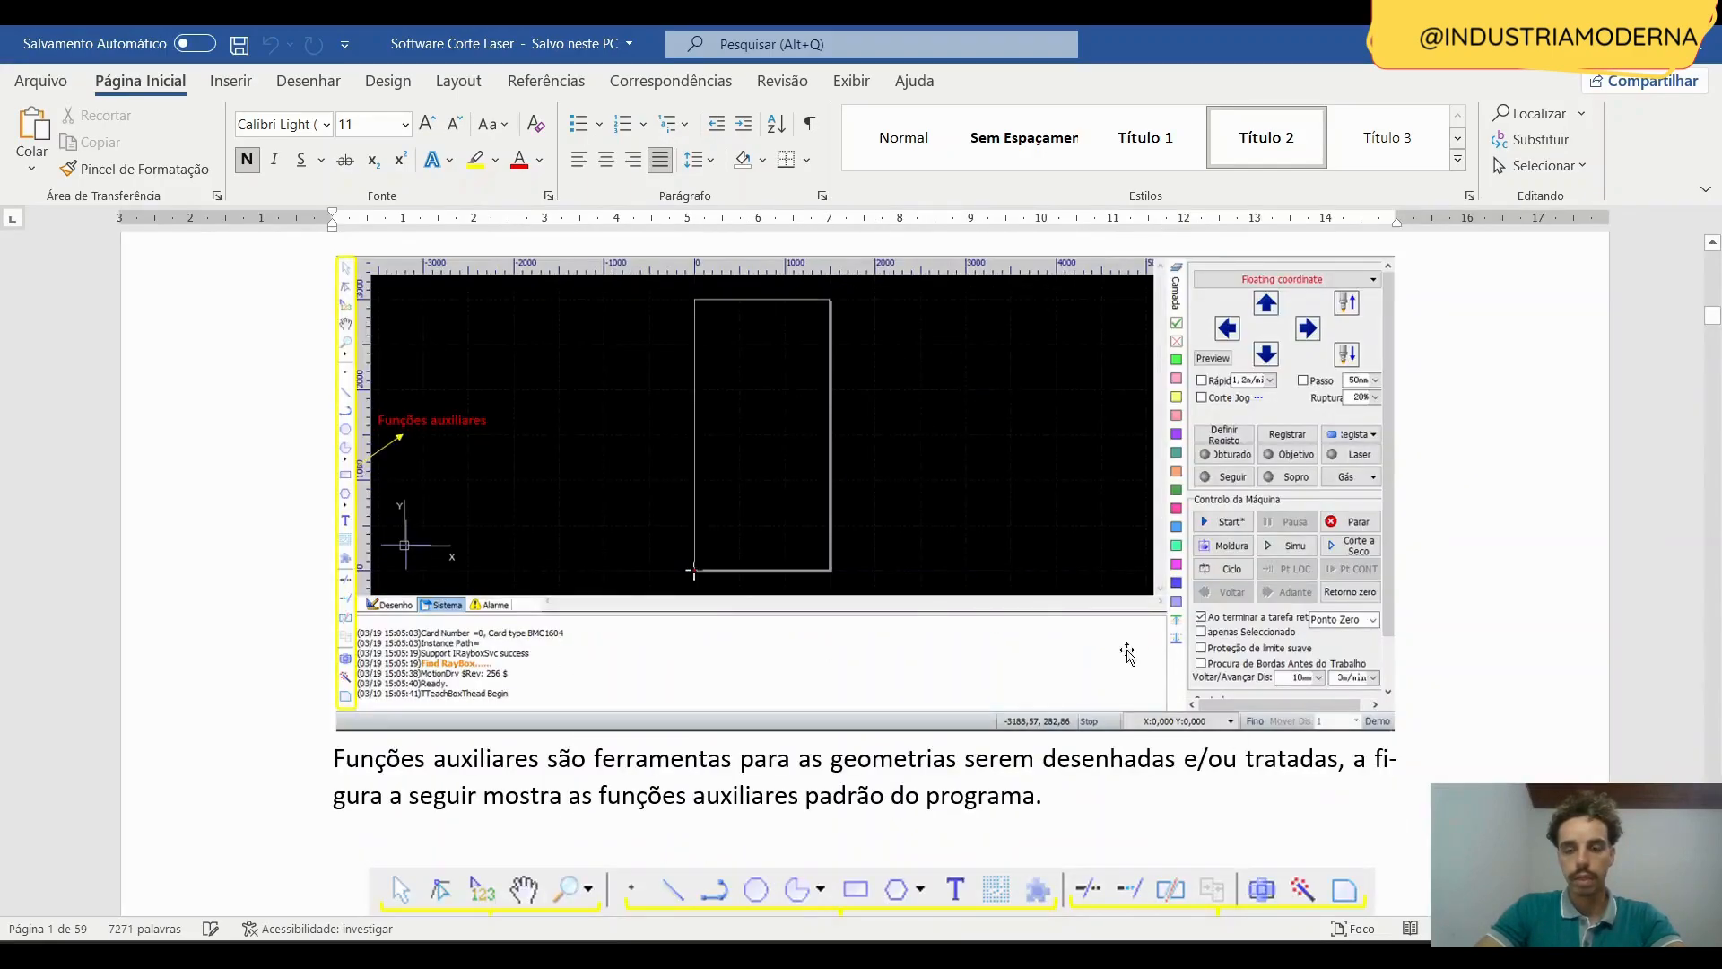
scroll(959, 646, down, 4)
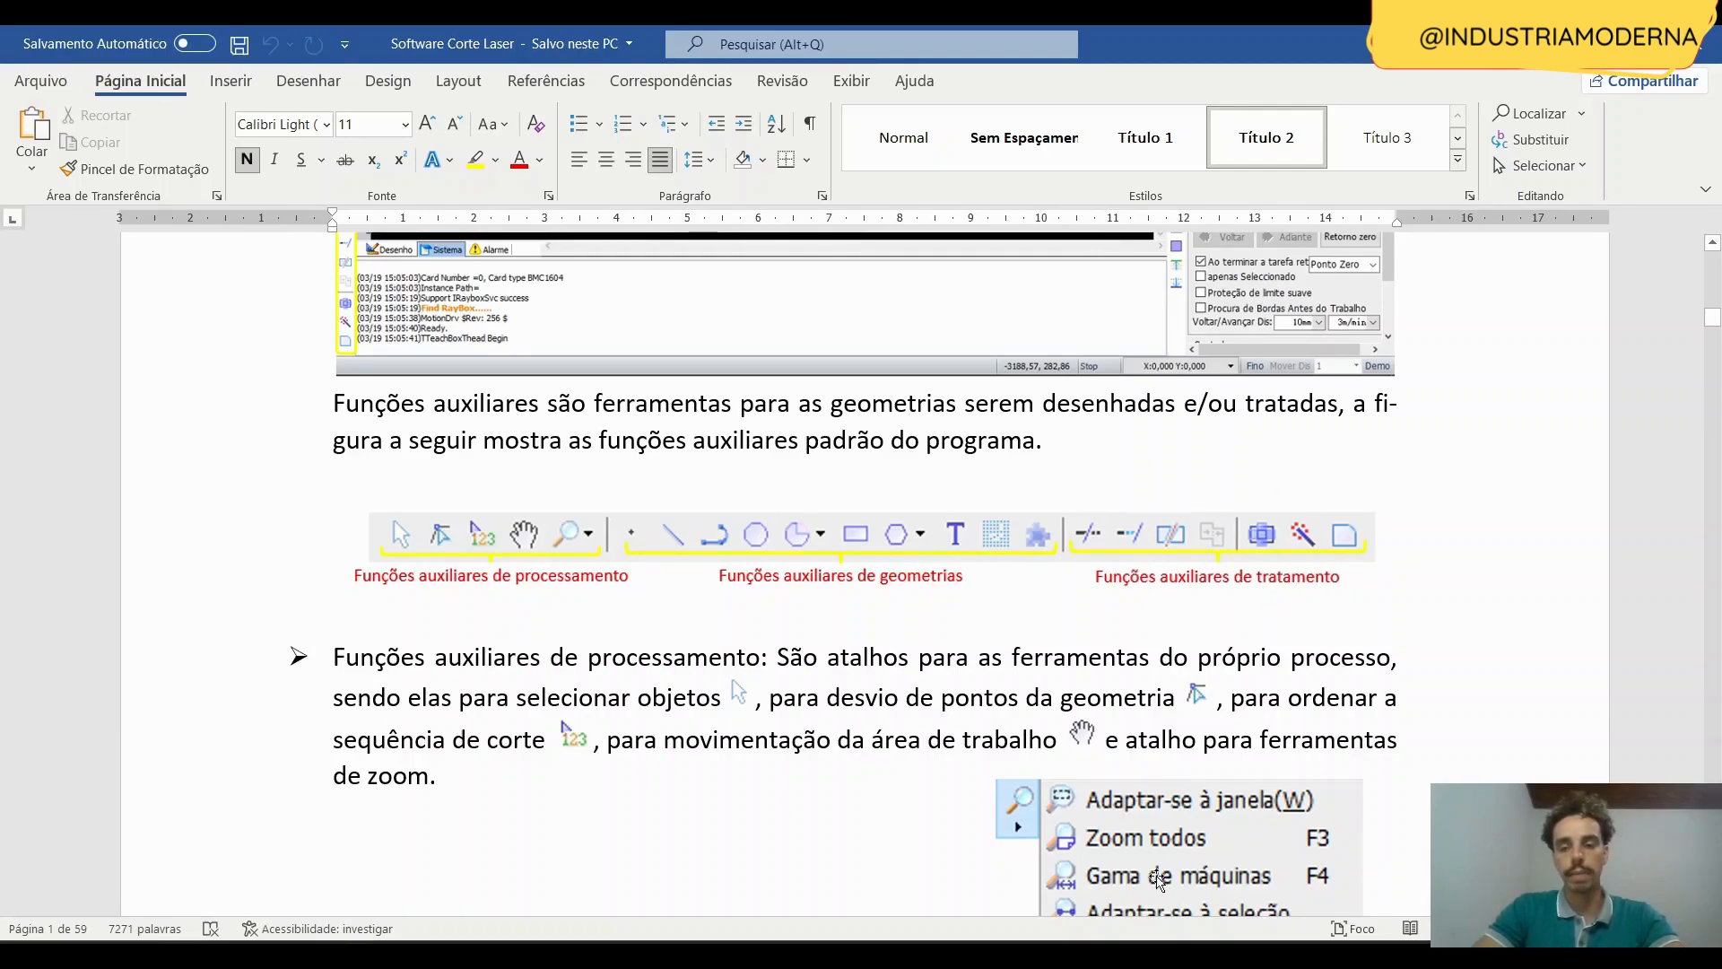
Switch back to CypCut and draw a nearly horizontal line about 911 mm long in the upper part of the sheet.
click(1095, 953)
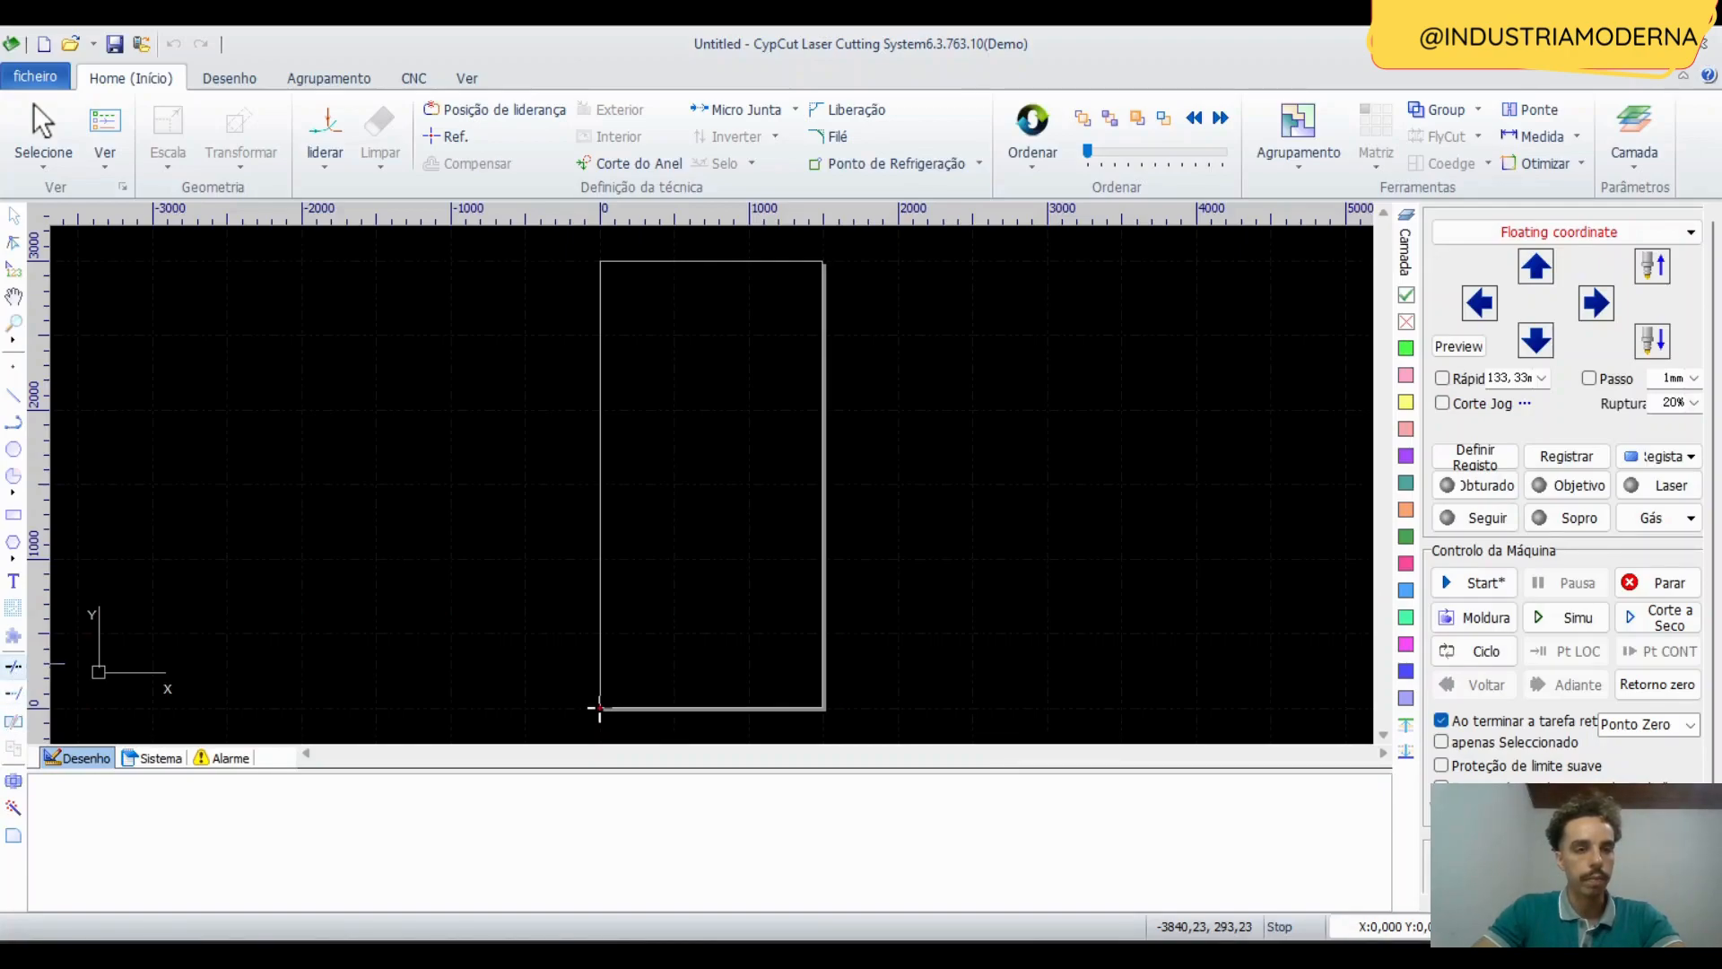
click(233, 78)
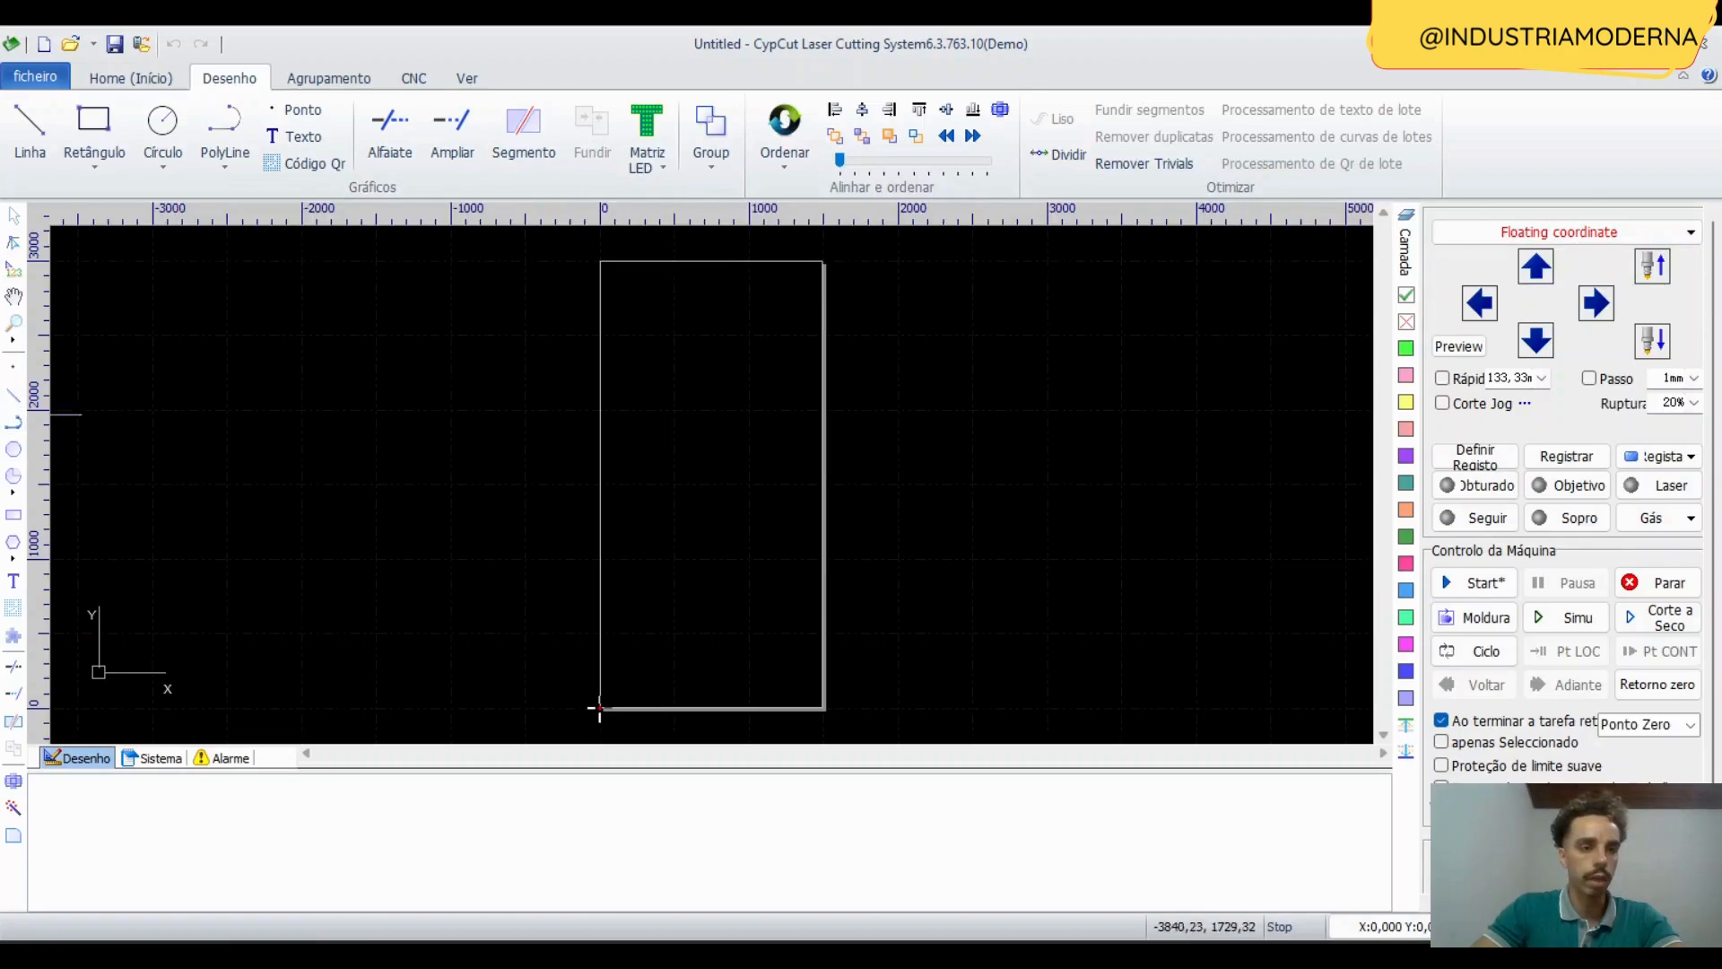
click(655, 384)
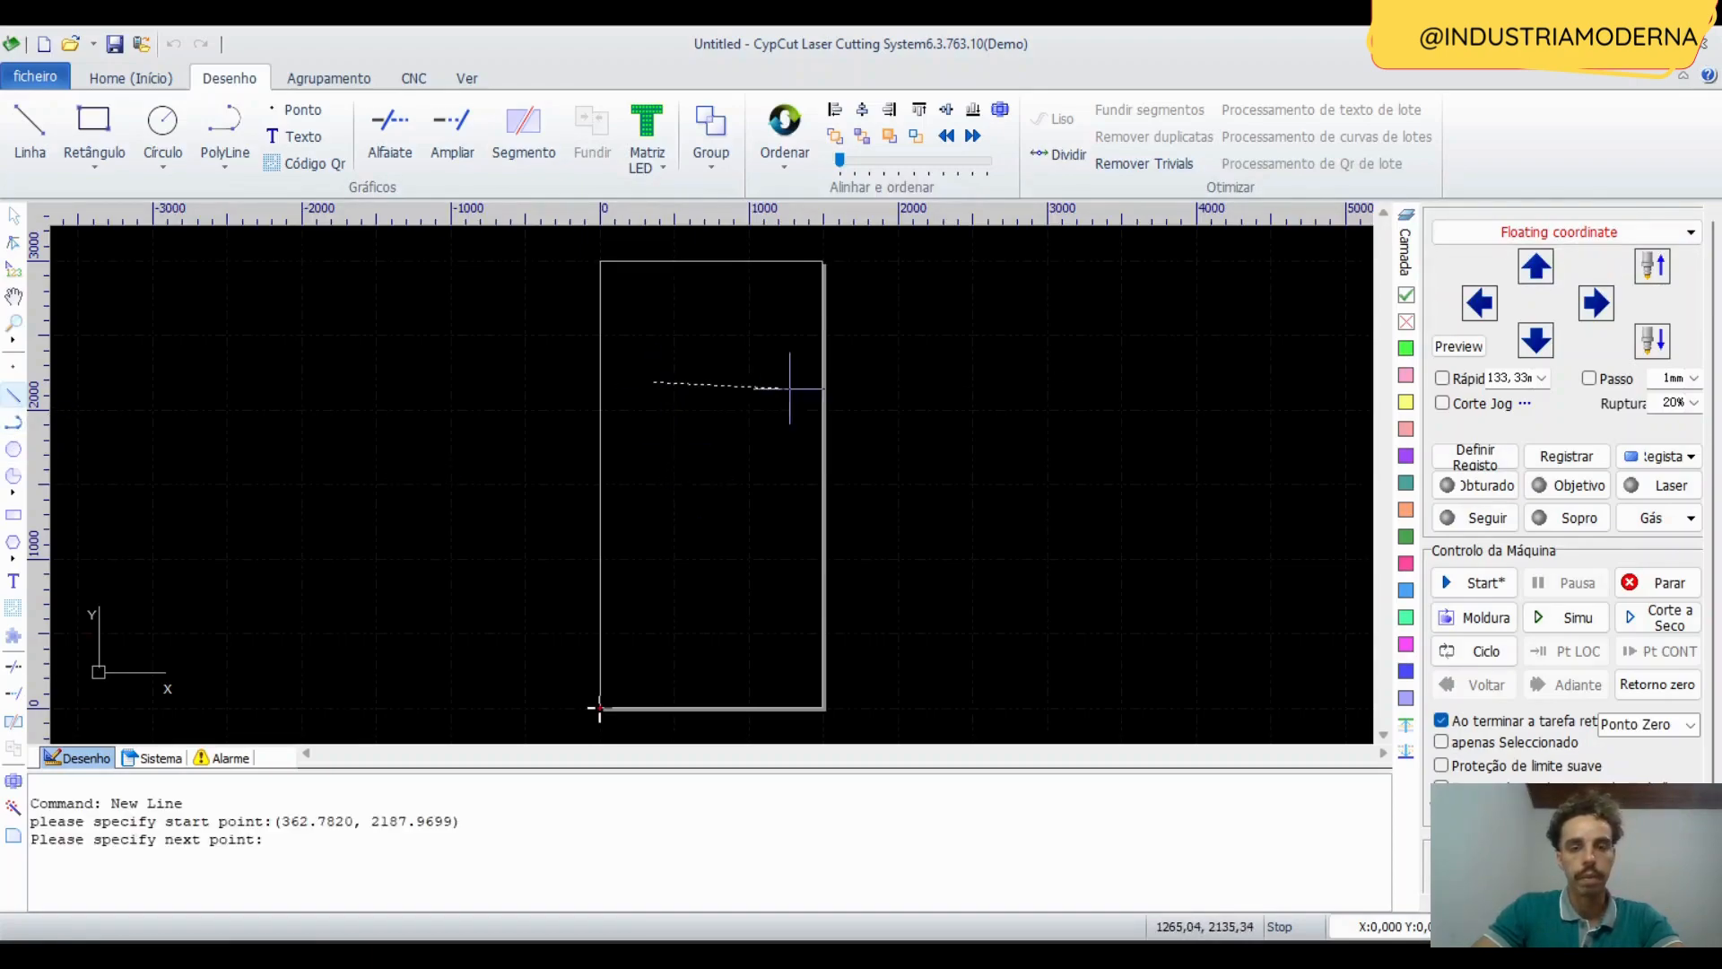
click(790, 388)
right_click(824, 425)
Select the drawn line, clear the selection and select the line again.
drag(799, 422, 741, 374)
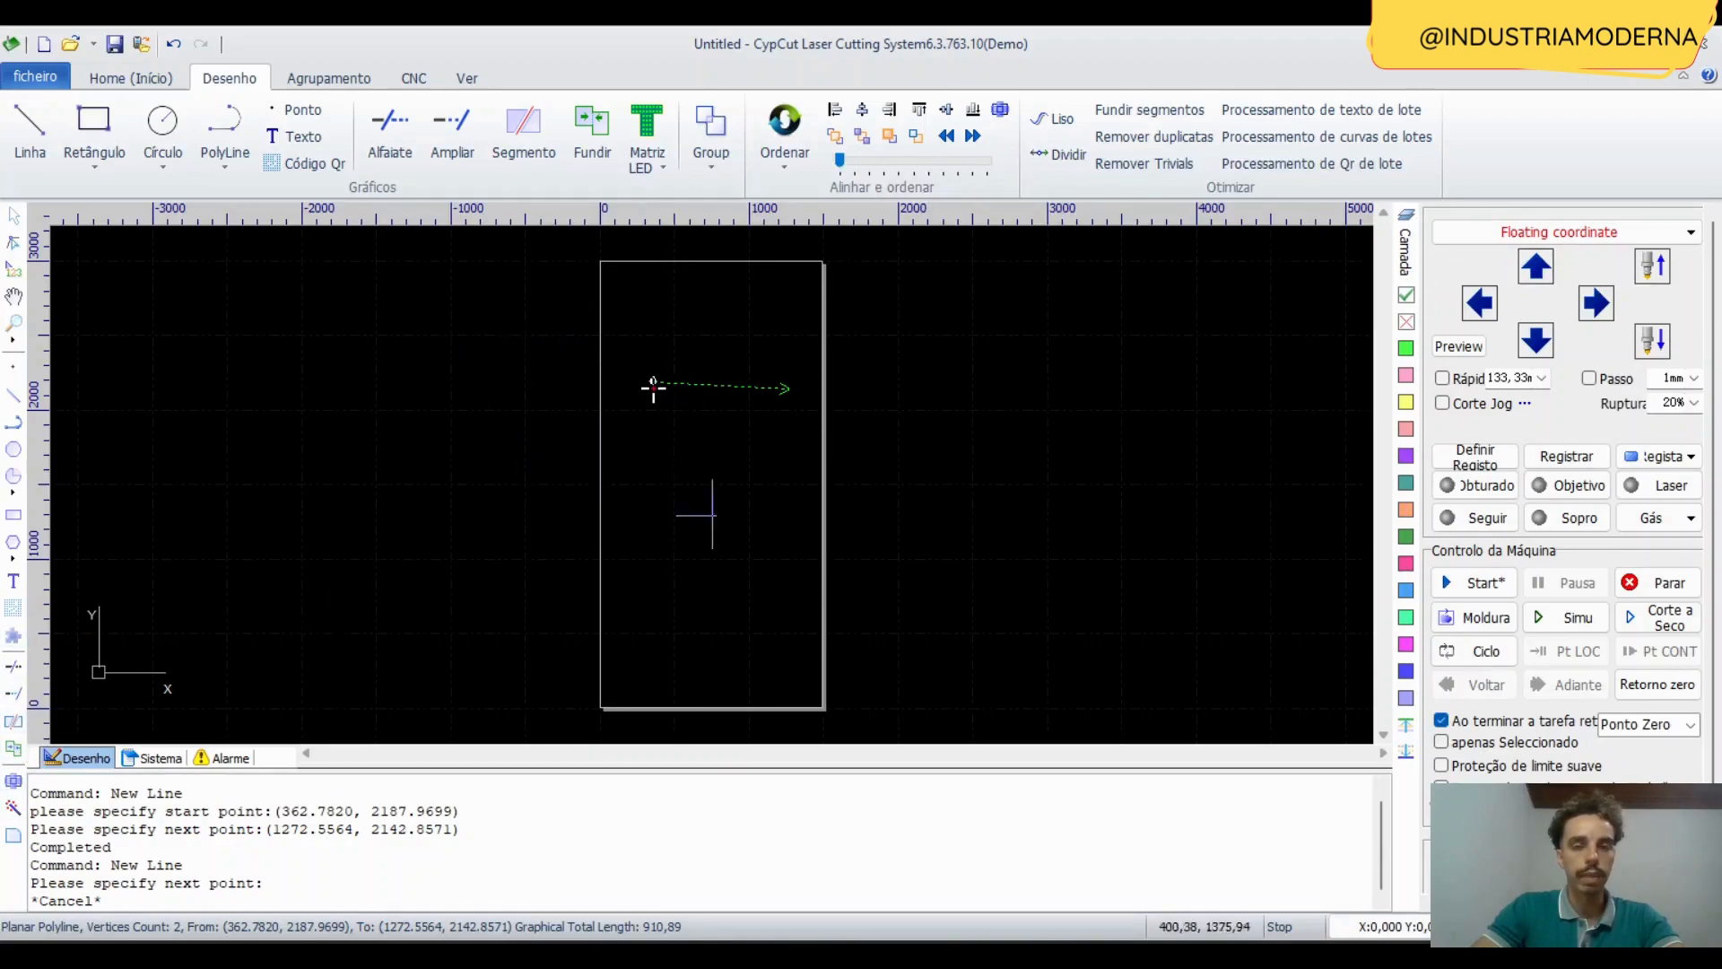
click(781, 442)
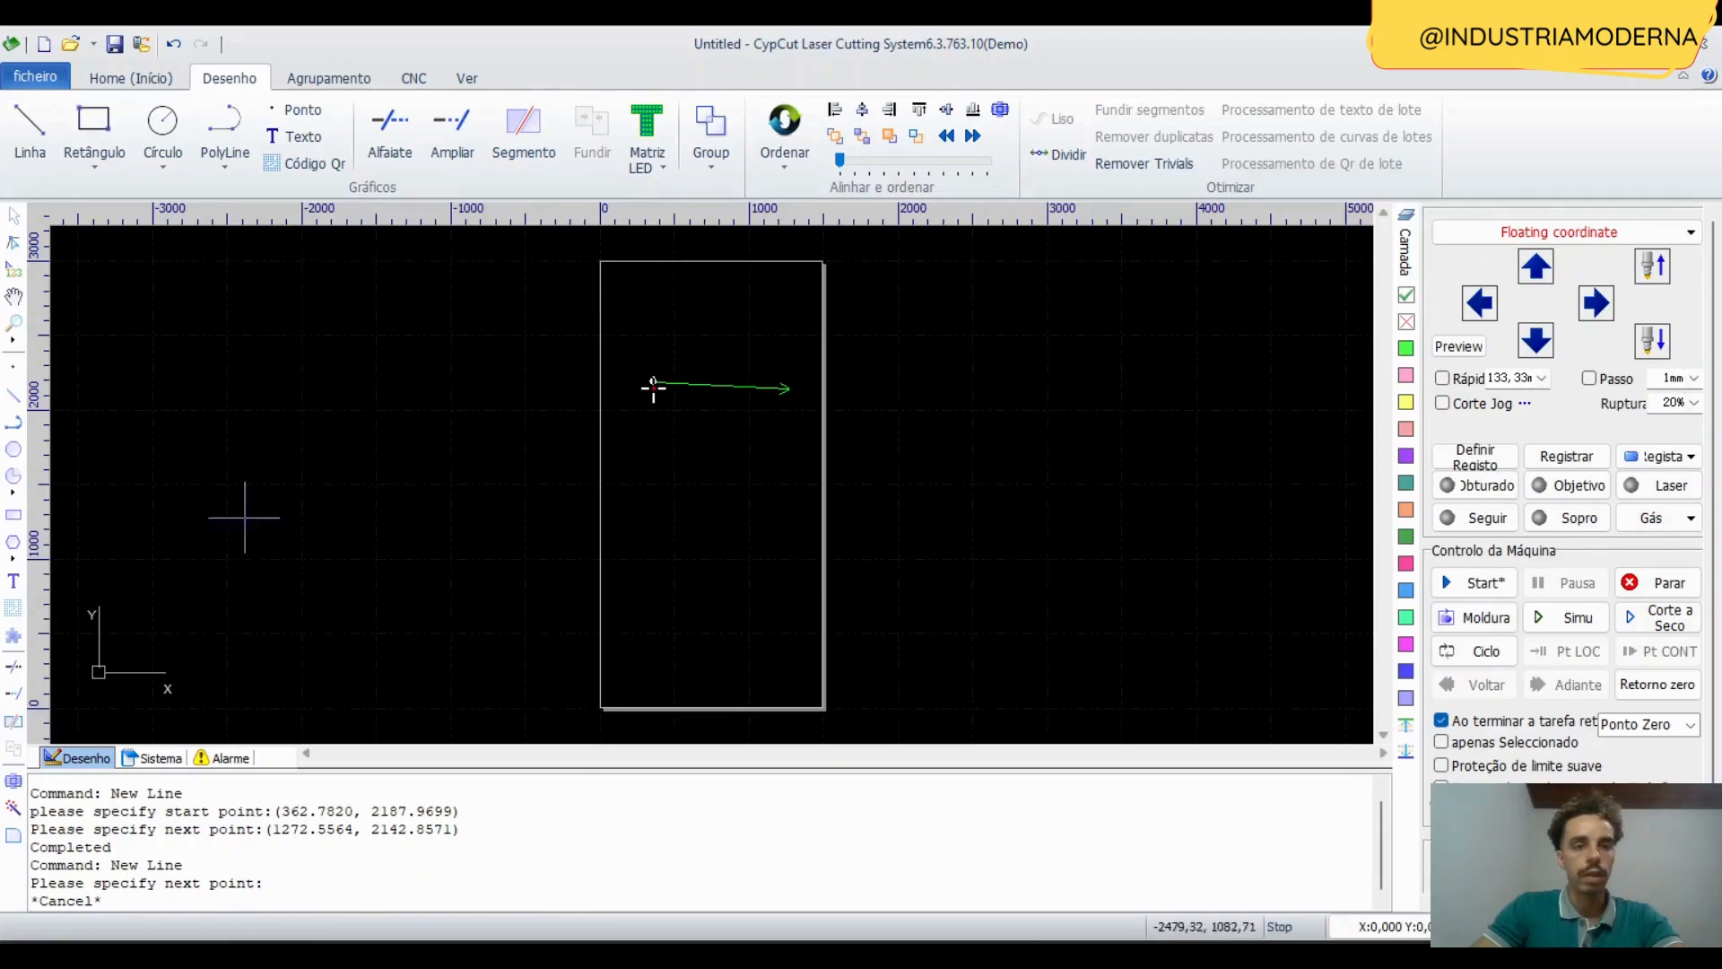
click(744, 386)
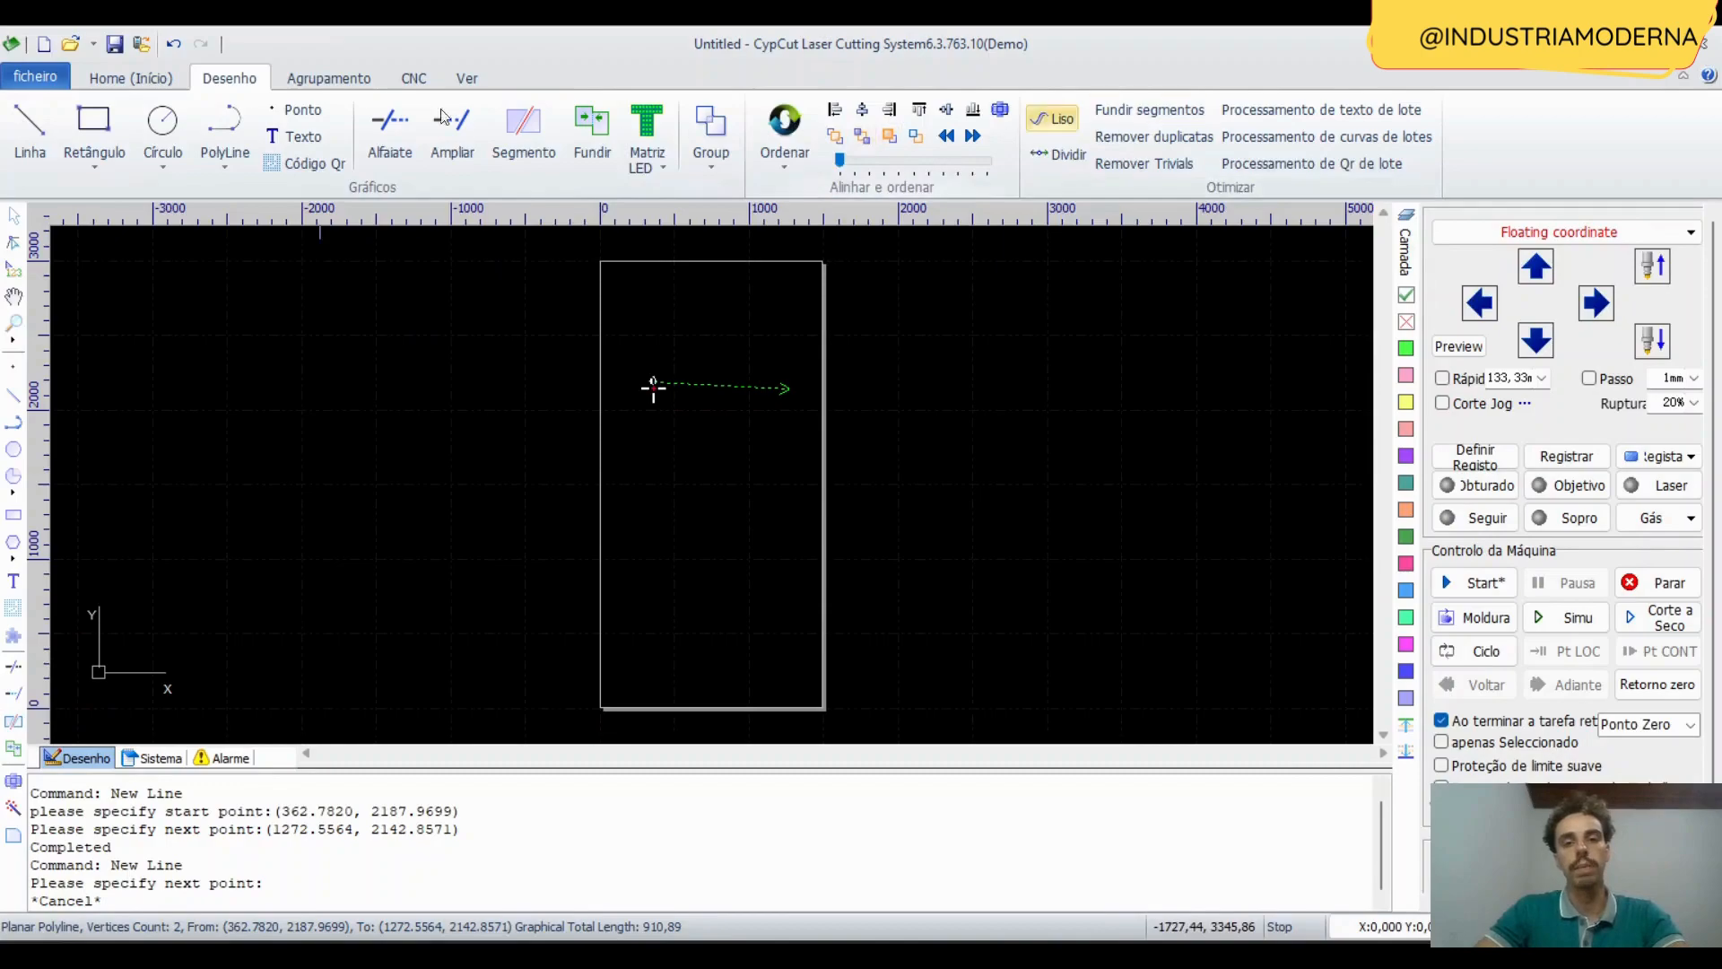
Compare the commands offered in the Agrupamento, CNC, Ver, Home and Desenho sets while the line is selected.
click(340, 78)
click(413, 78)
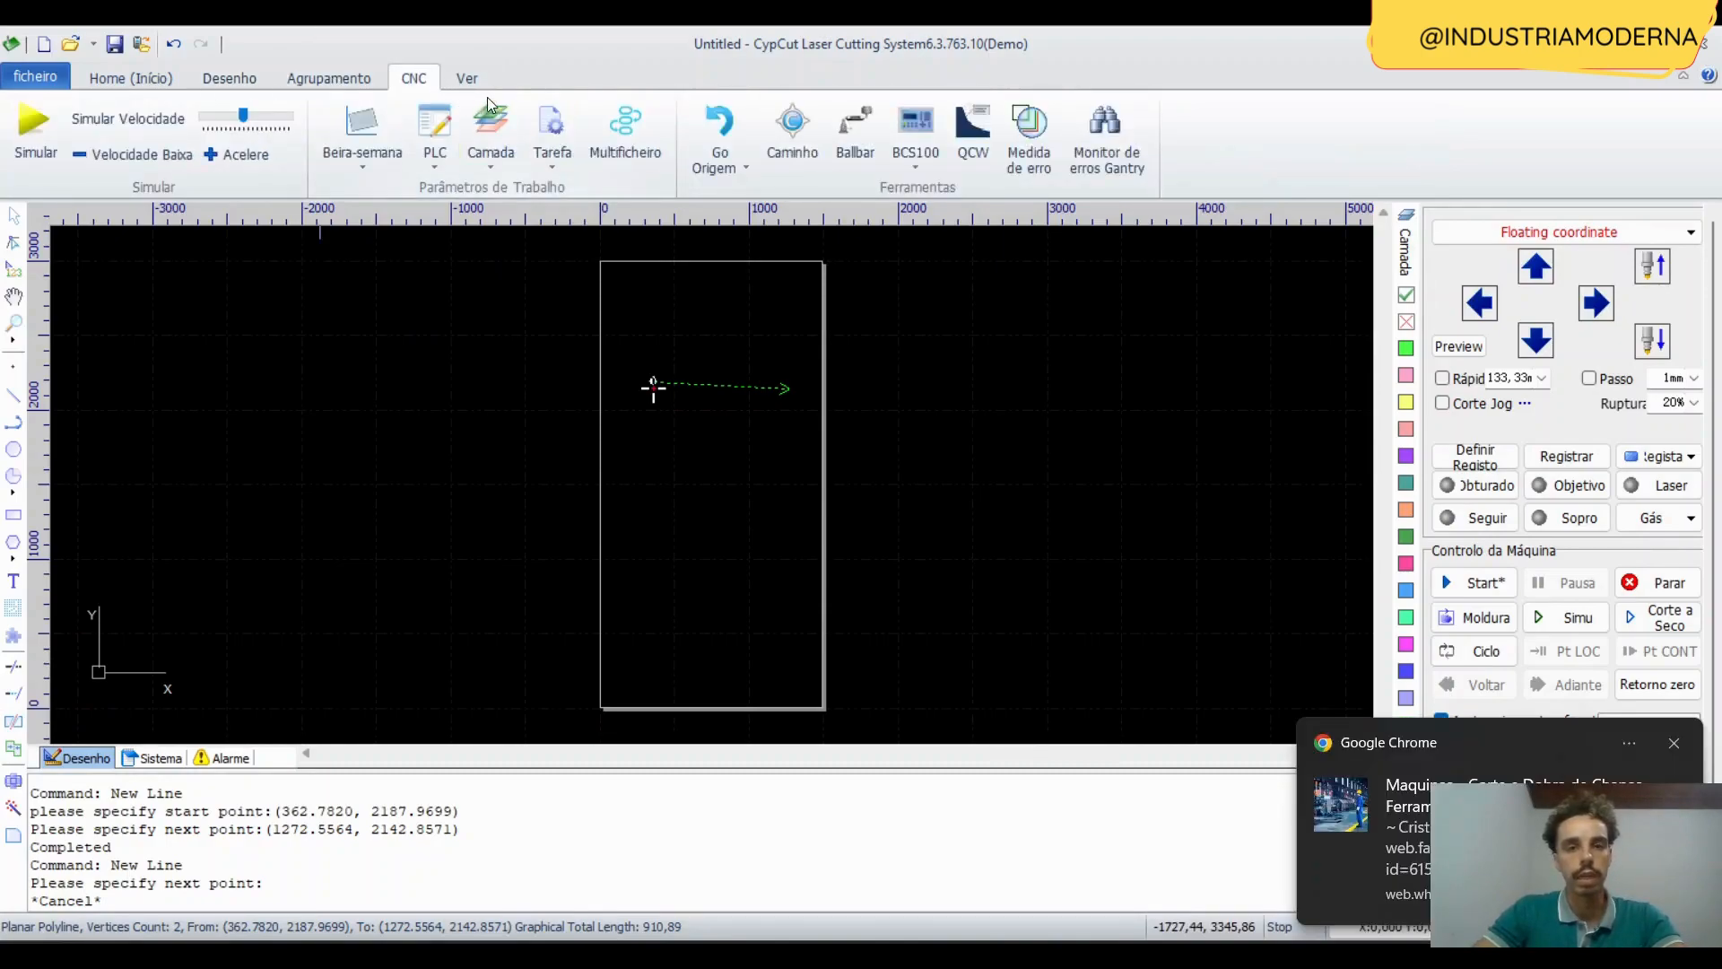
click(466, 81)
click(116, 82)
click(249, 85)
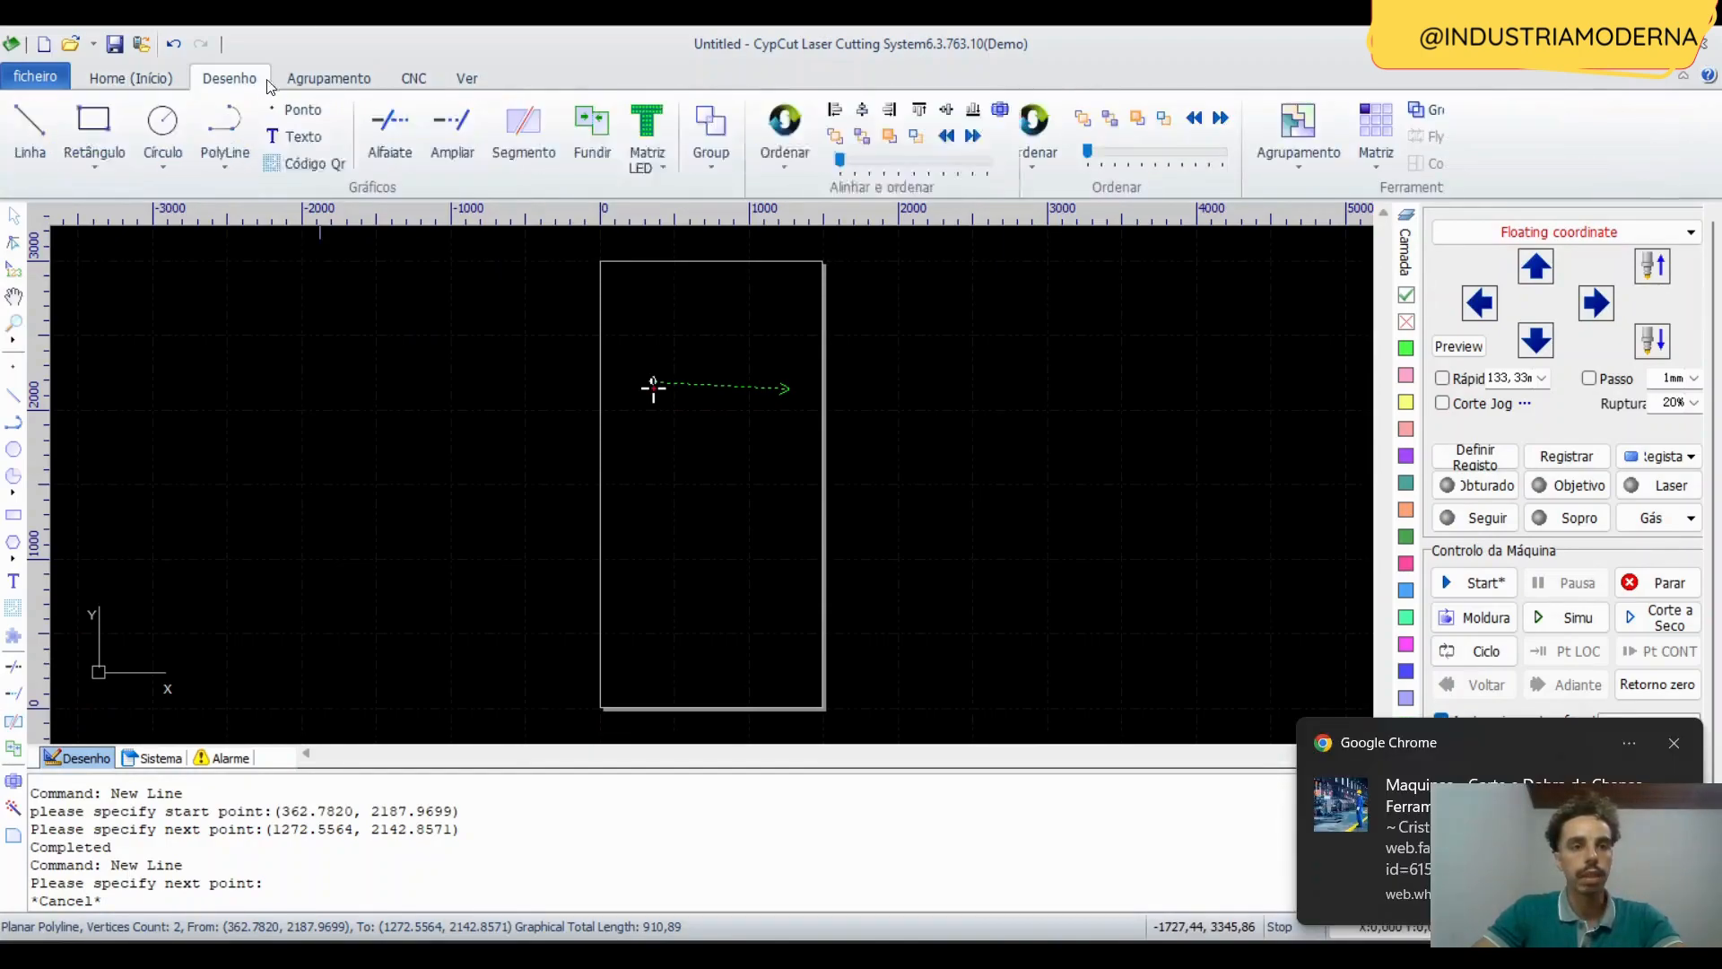
click(370, 85)
click(425, 85)
click(459, 84)
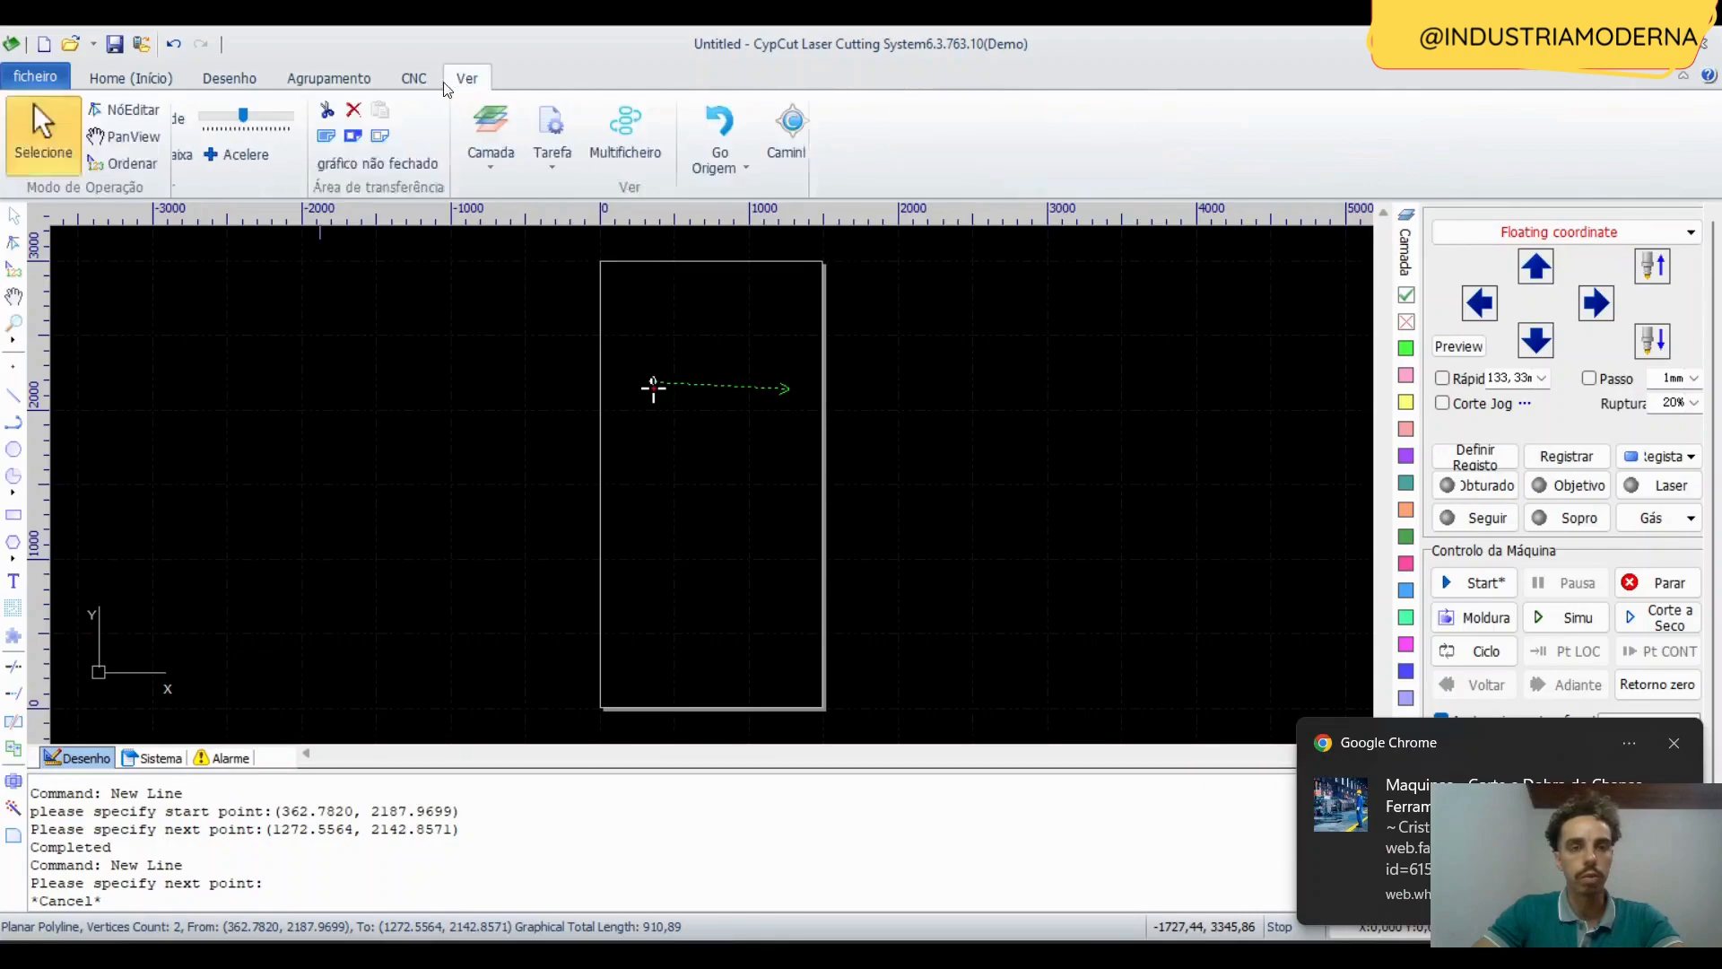
click(144, 84)
click(229, 78)
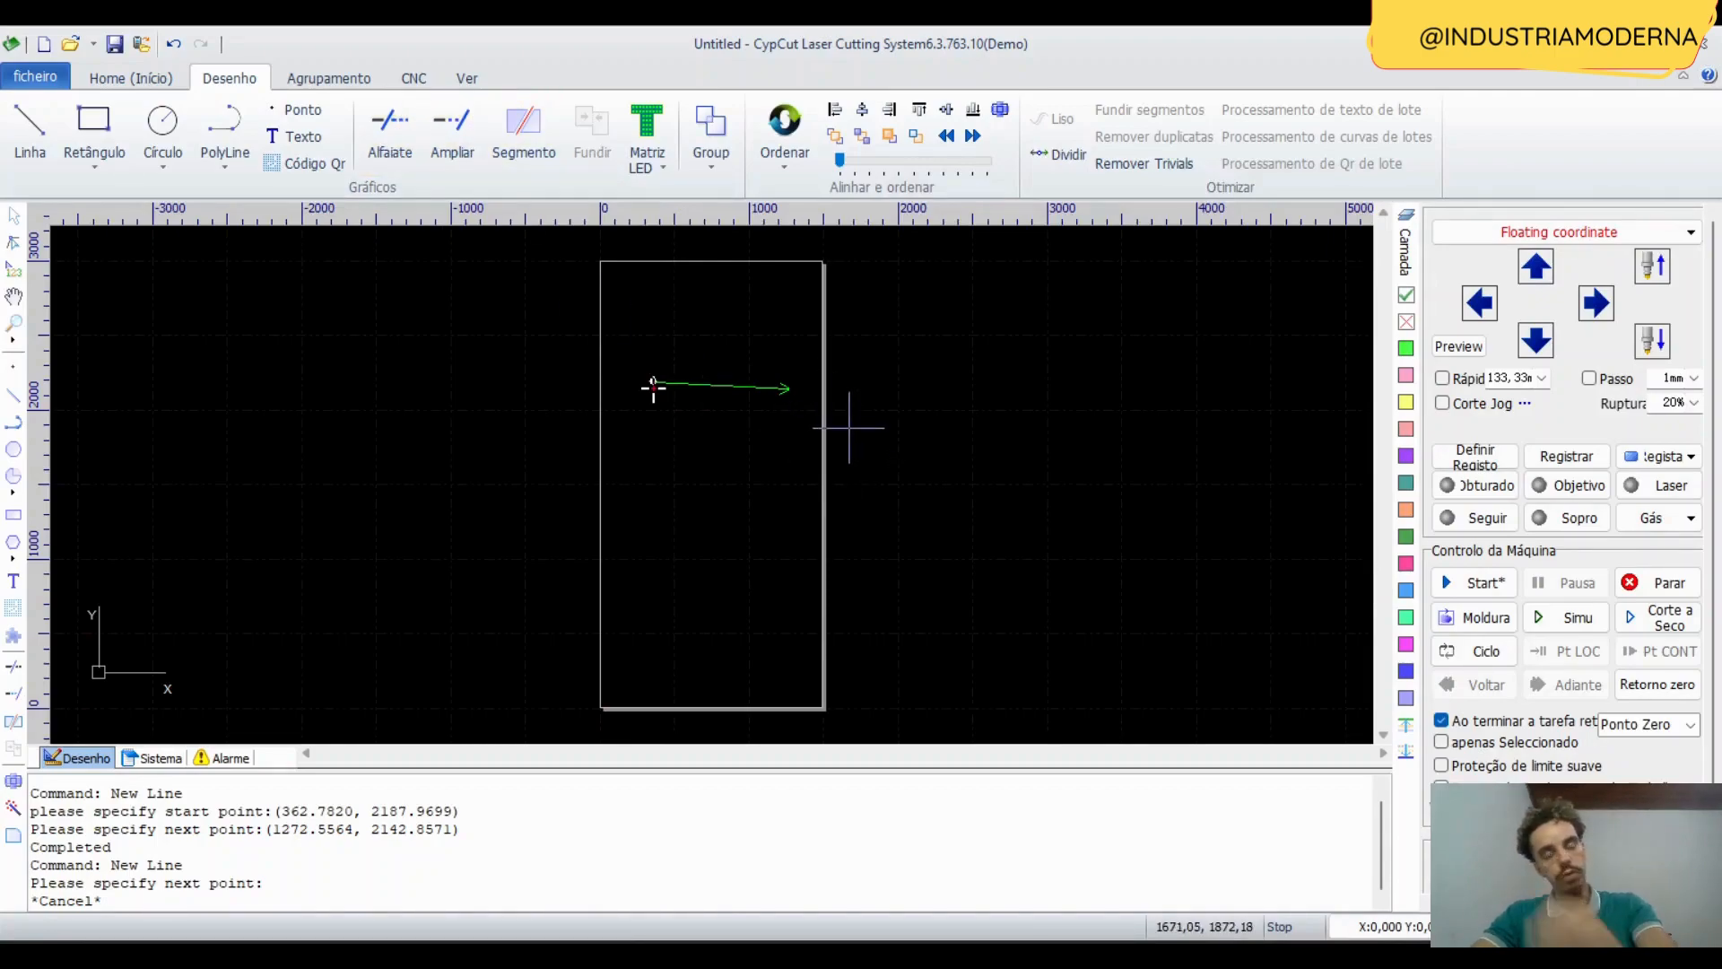
Move the line about 436 mm in the negative X direction so that it starts outside the sheet, keeping it selected.
drag(907, 475, 550, 315)
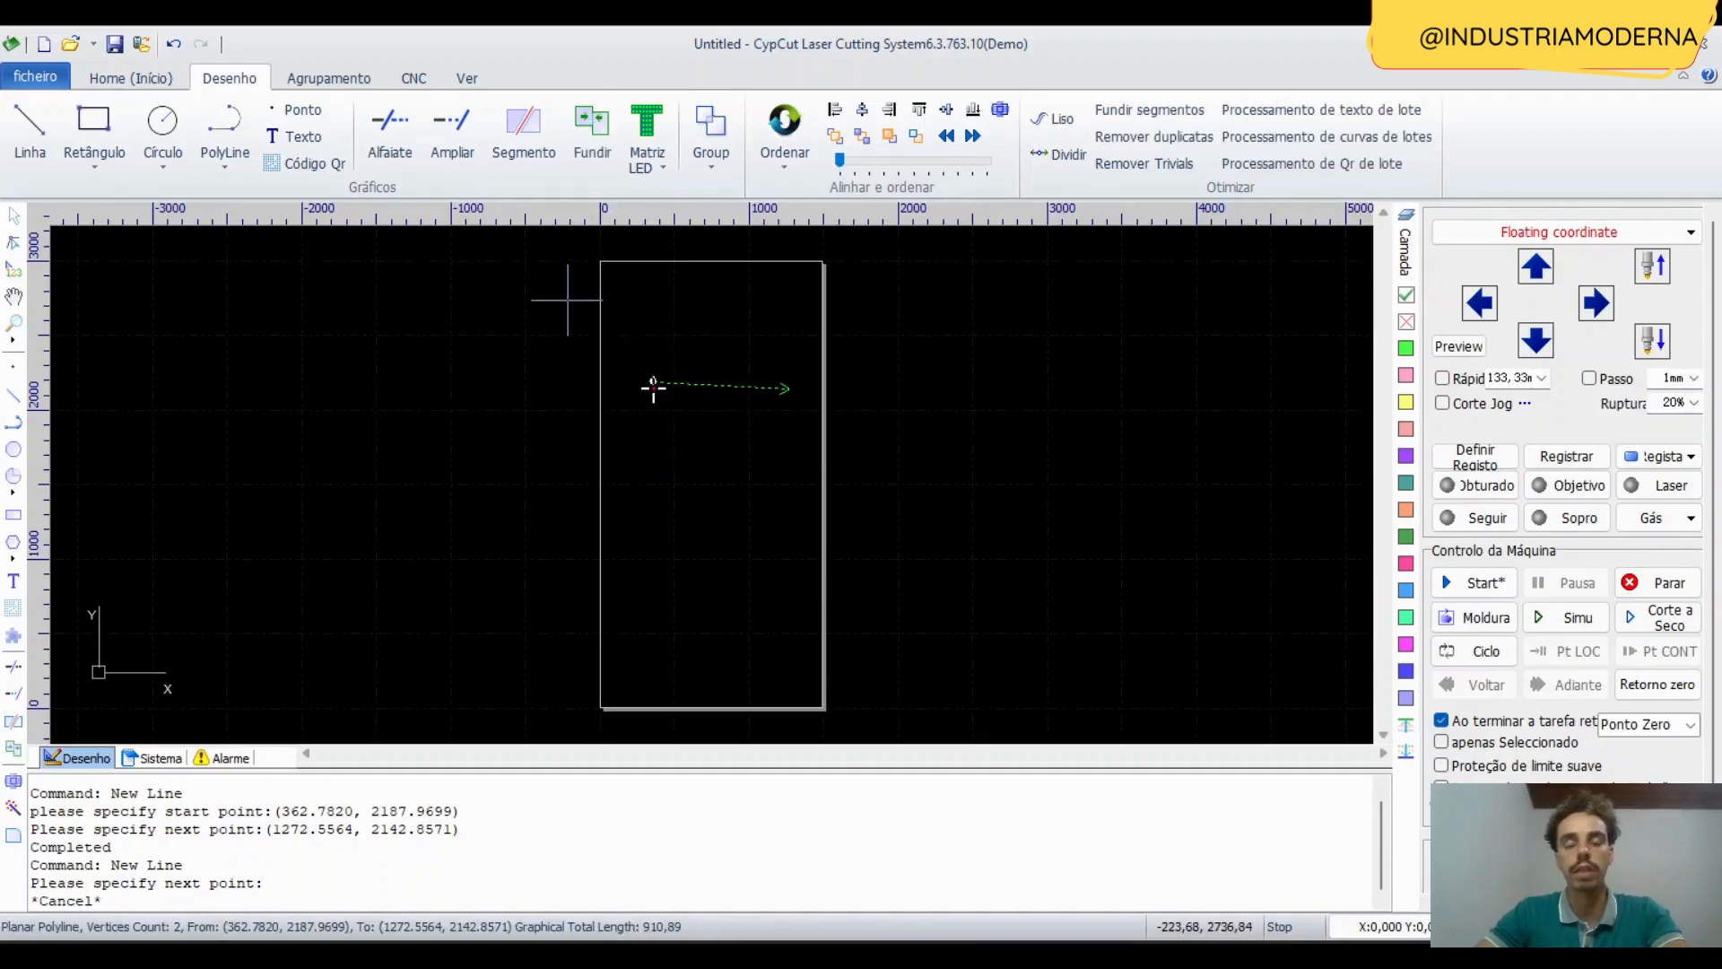
drag(654, 388, 588, 386)
drag(794, 477, 498, 298)
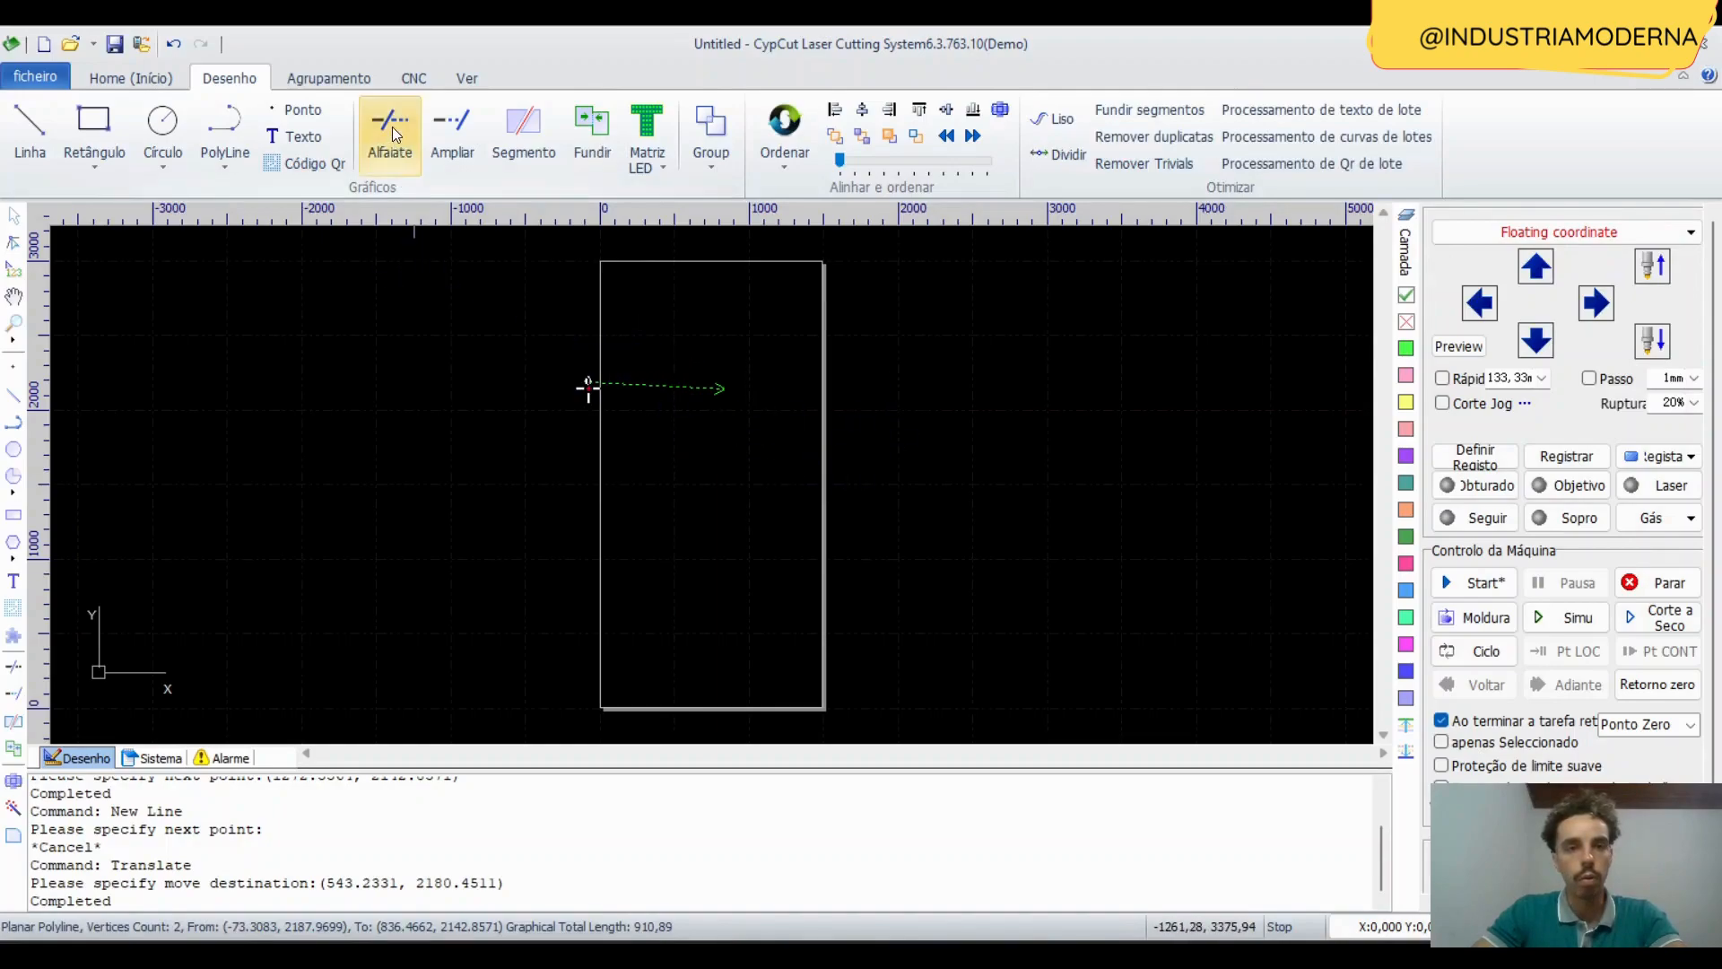
Draw an ellipse centred at about (-517, 2273), with its major axis point at (1087, 2093) and minor axis point at (-447, 1962), and deselect it.
mouse_move(662, 409)
middle_down()
mouse_move(750, 443)
mouse_move(722, 432)
middle_up()
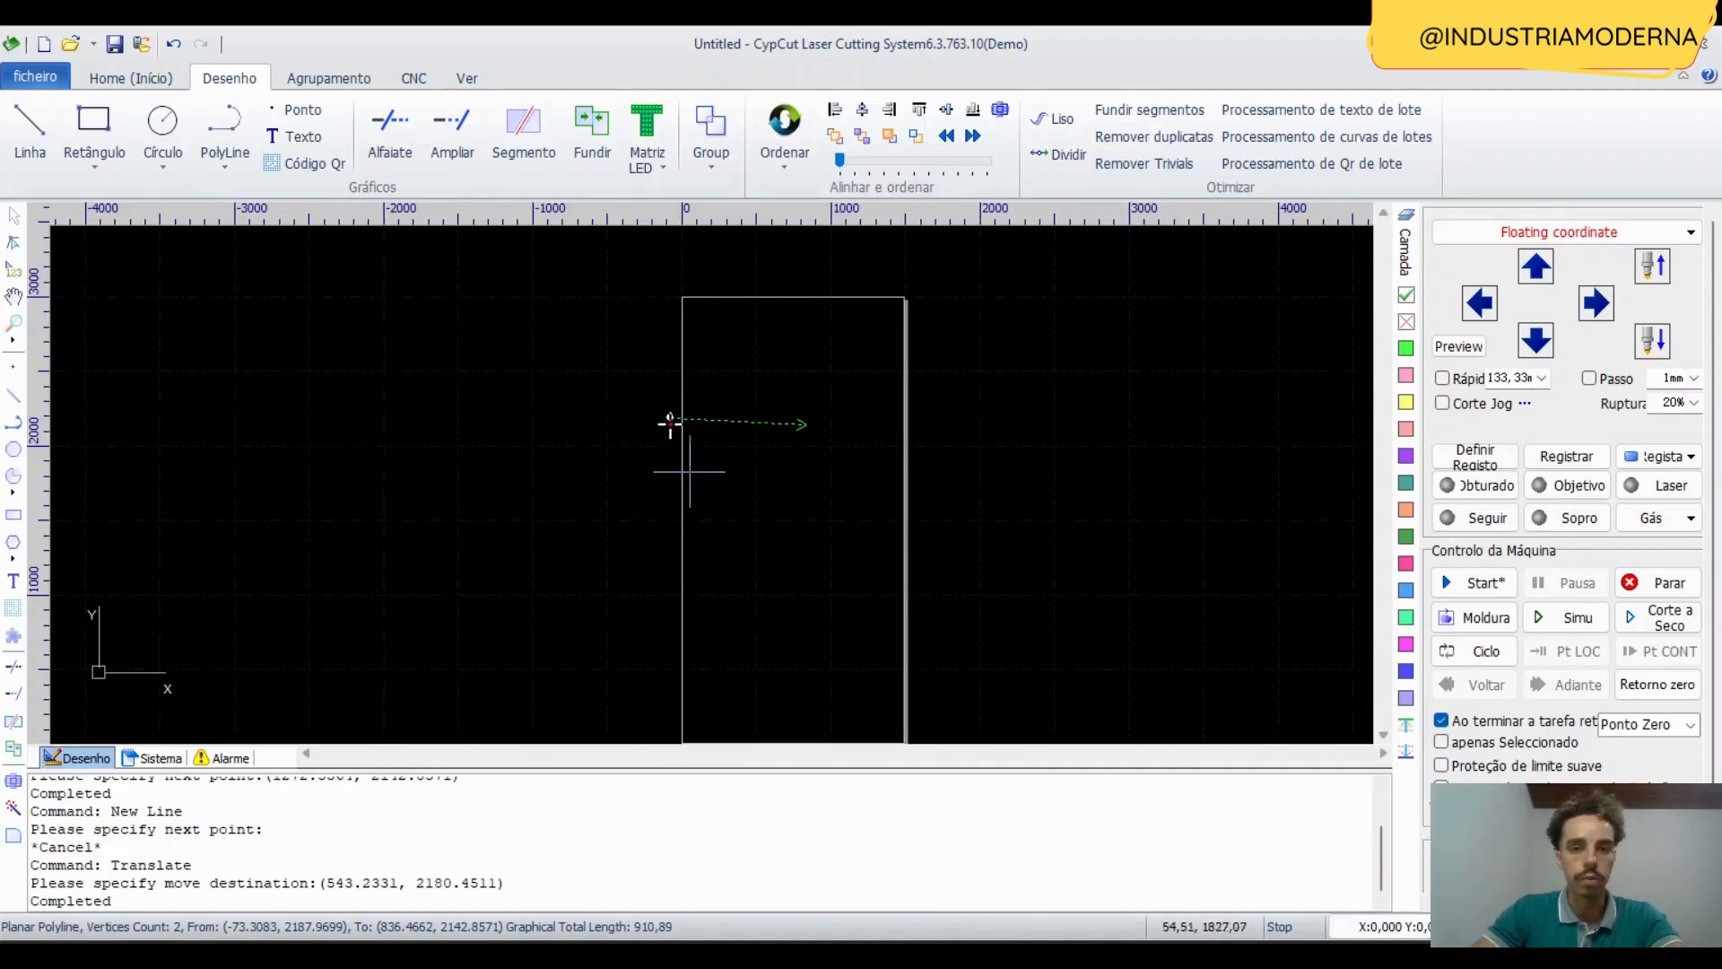
scroll(691, 459, up, 2)
click(13, 480)
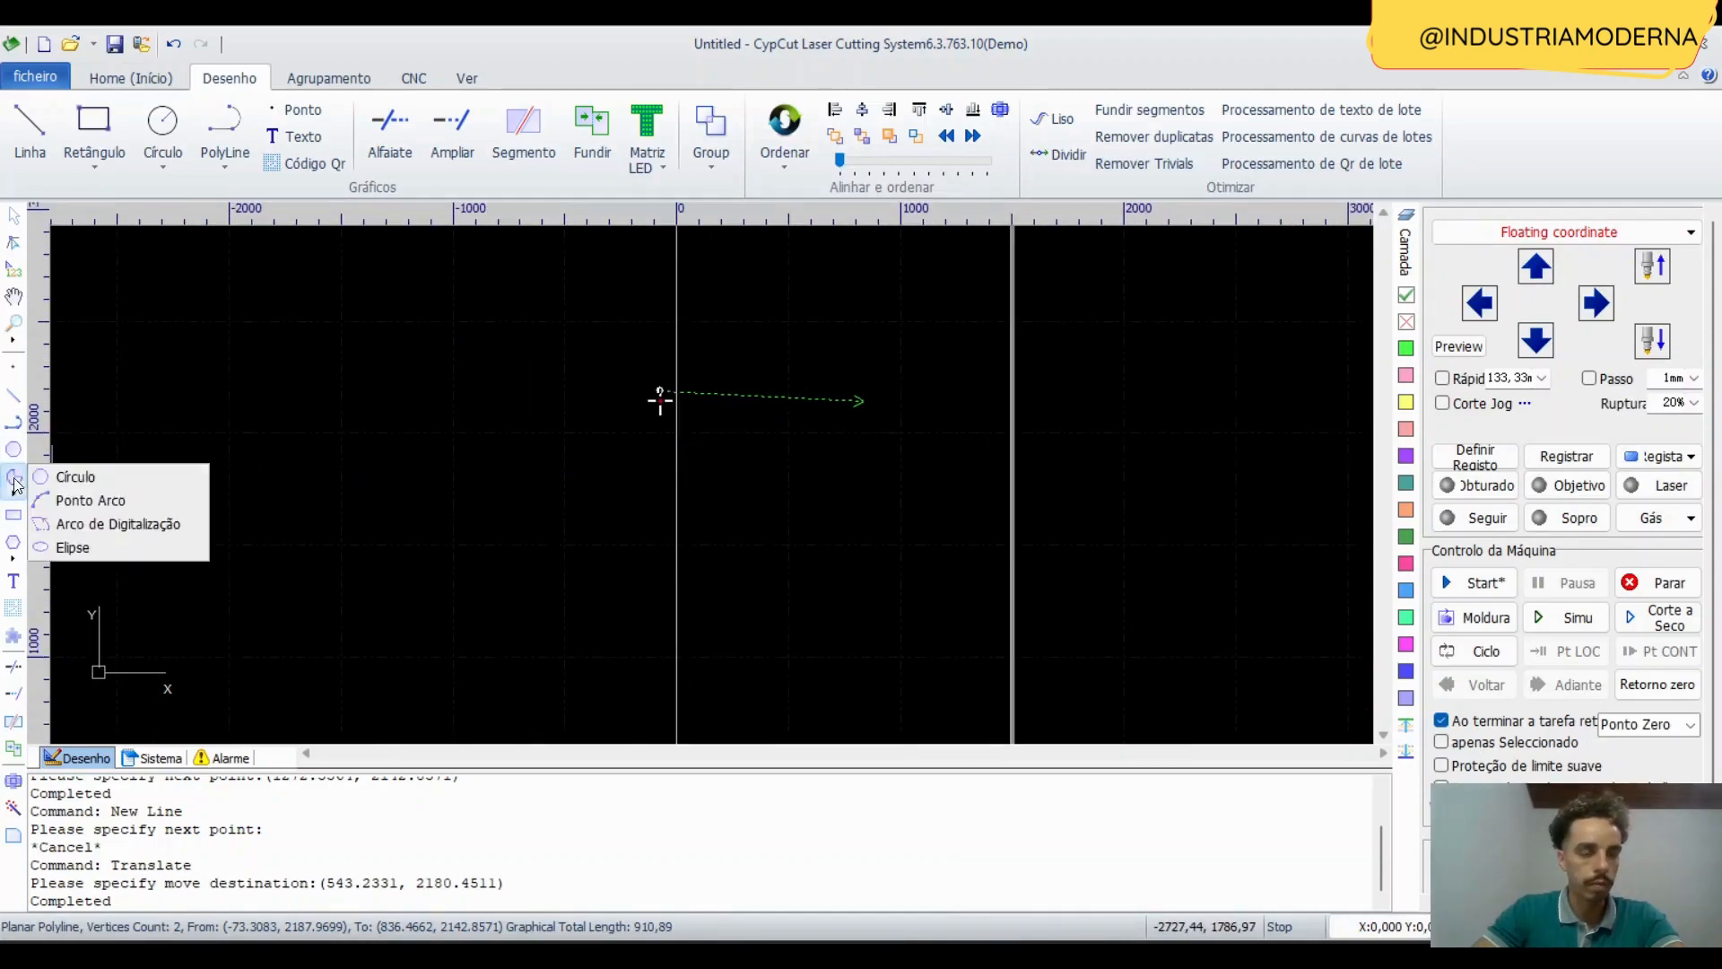
click(120, 544)
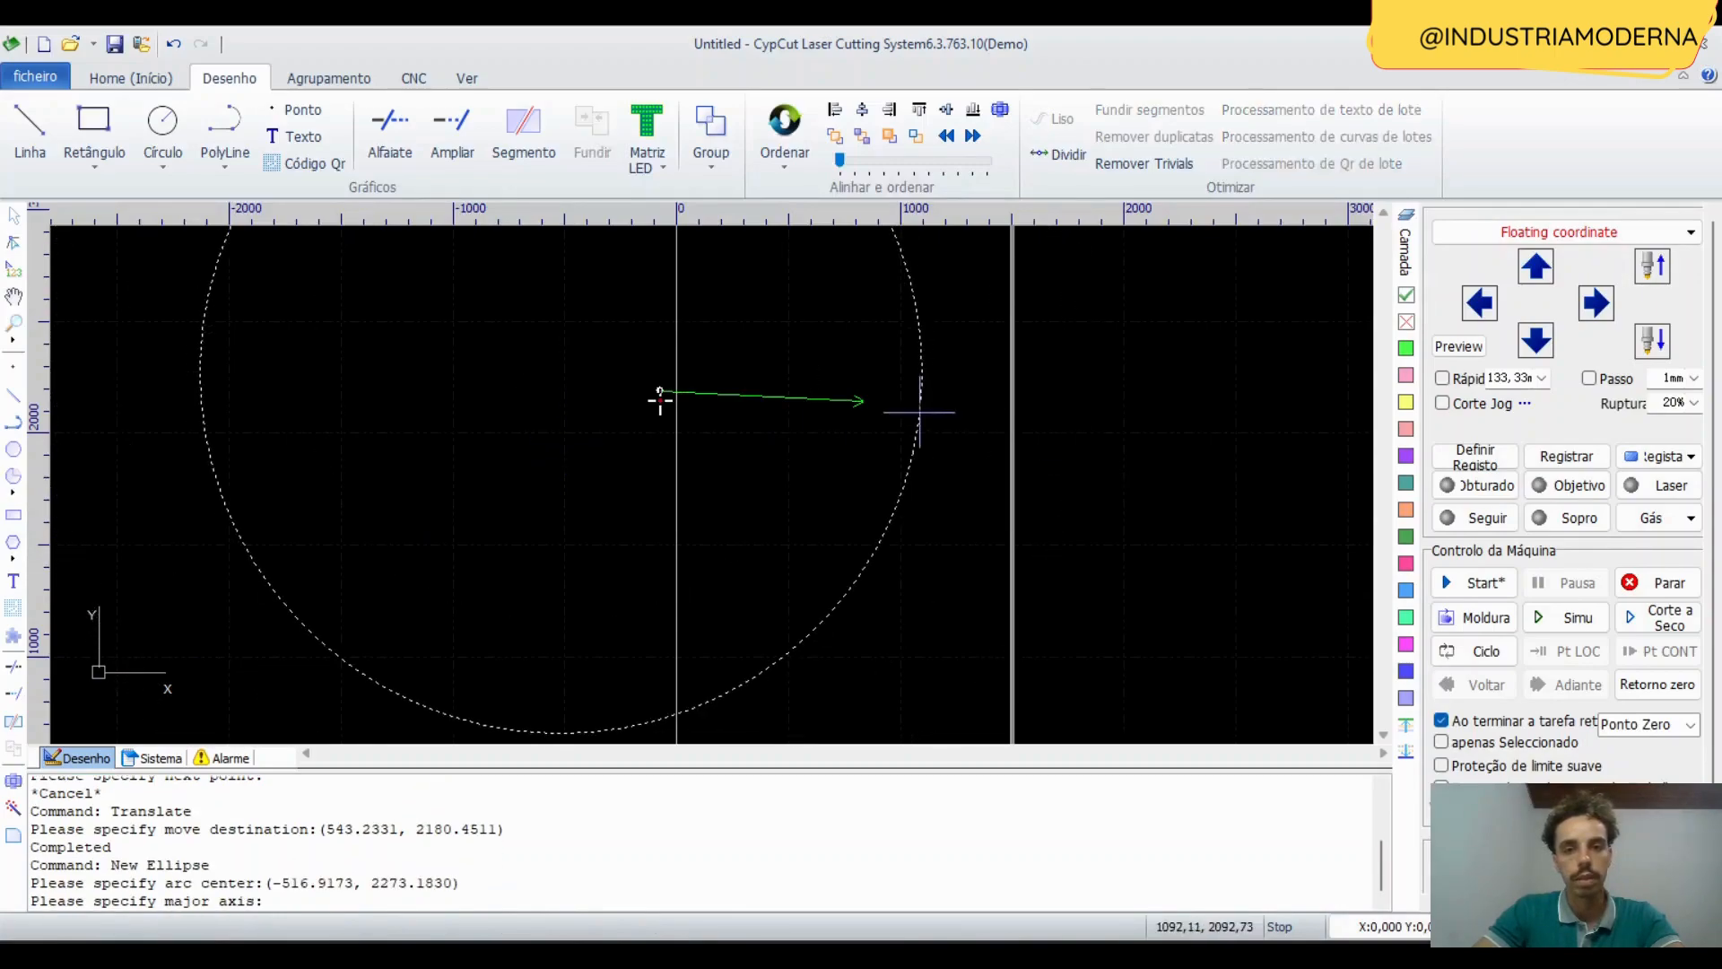
click(920, 410)
click(577, 427)
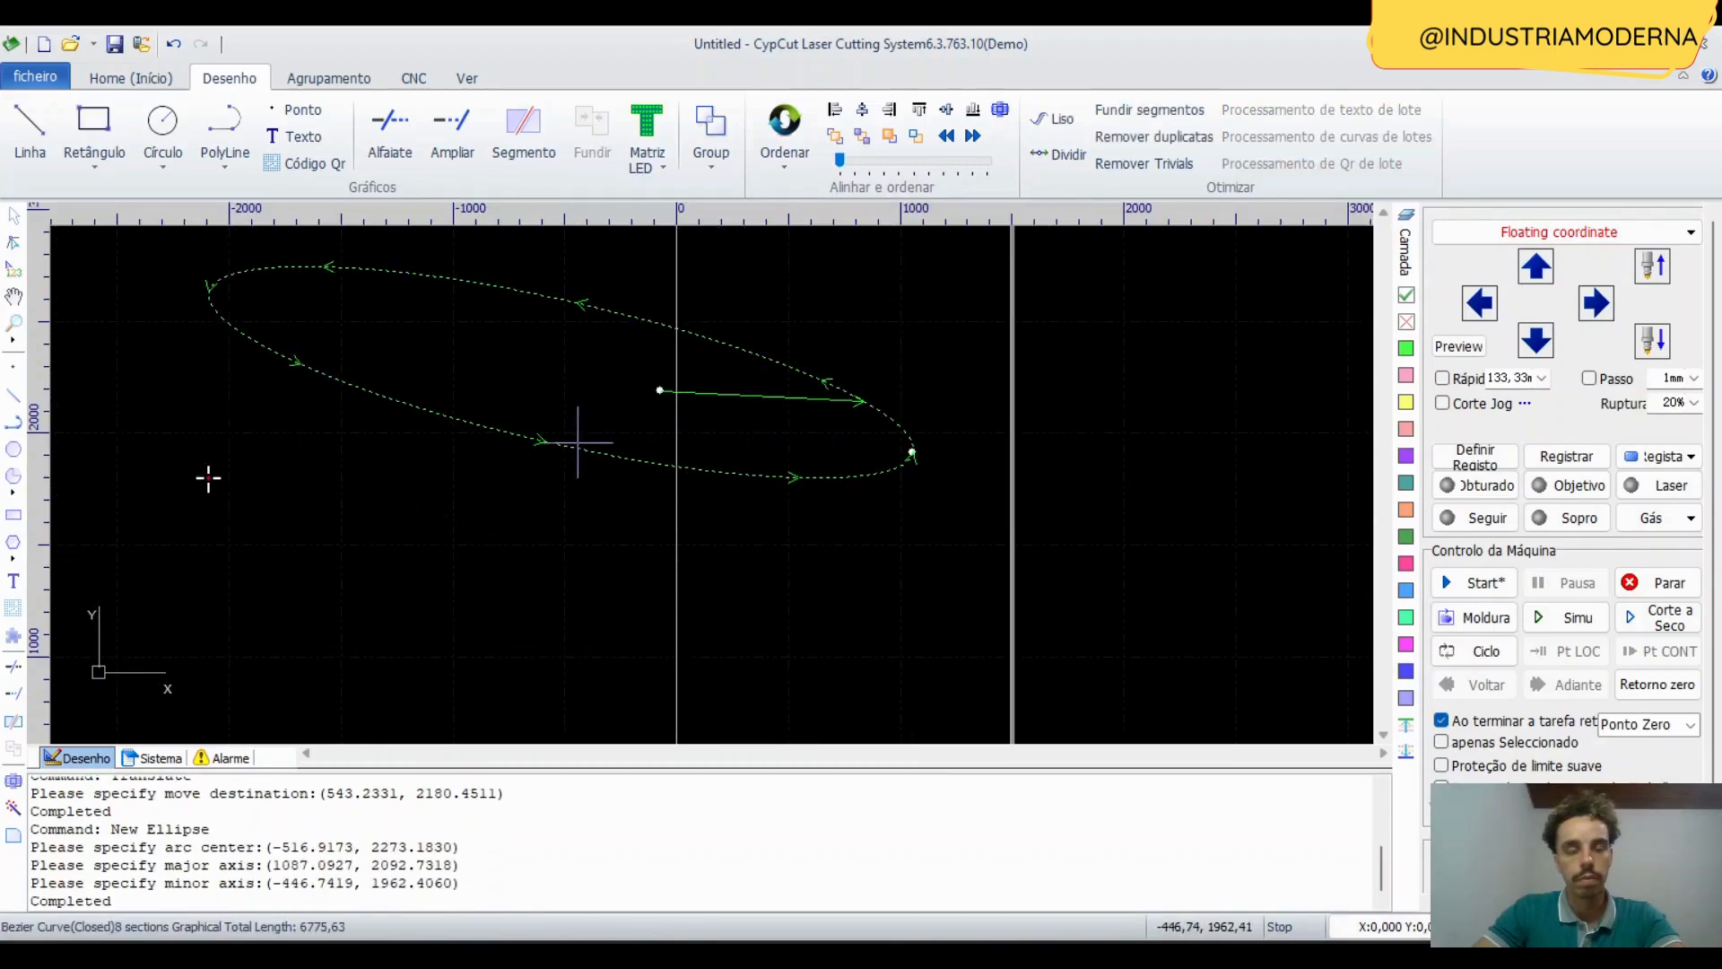
click(817, 459)
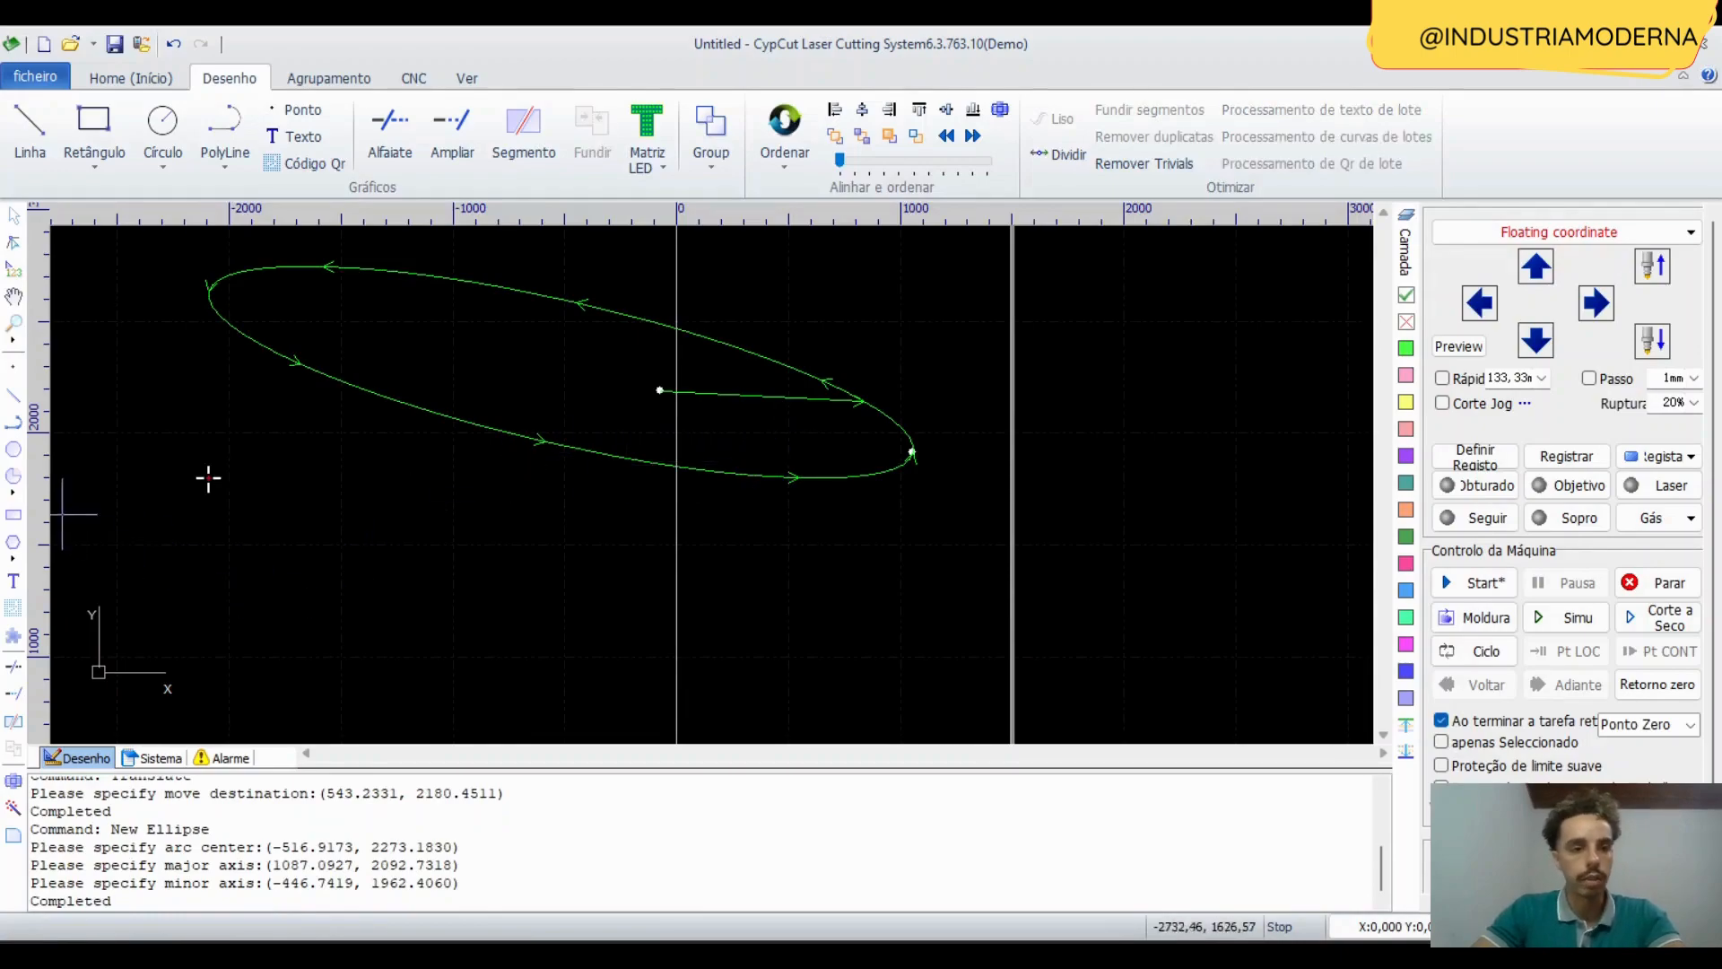
Draw a nearly horizontal line across the ellipse from about (-2231, 2388) to (1112, 2424), and end the line command.
click(178, 346)
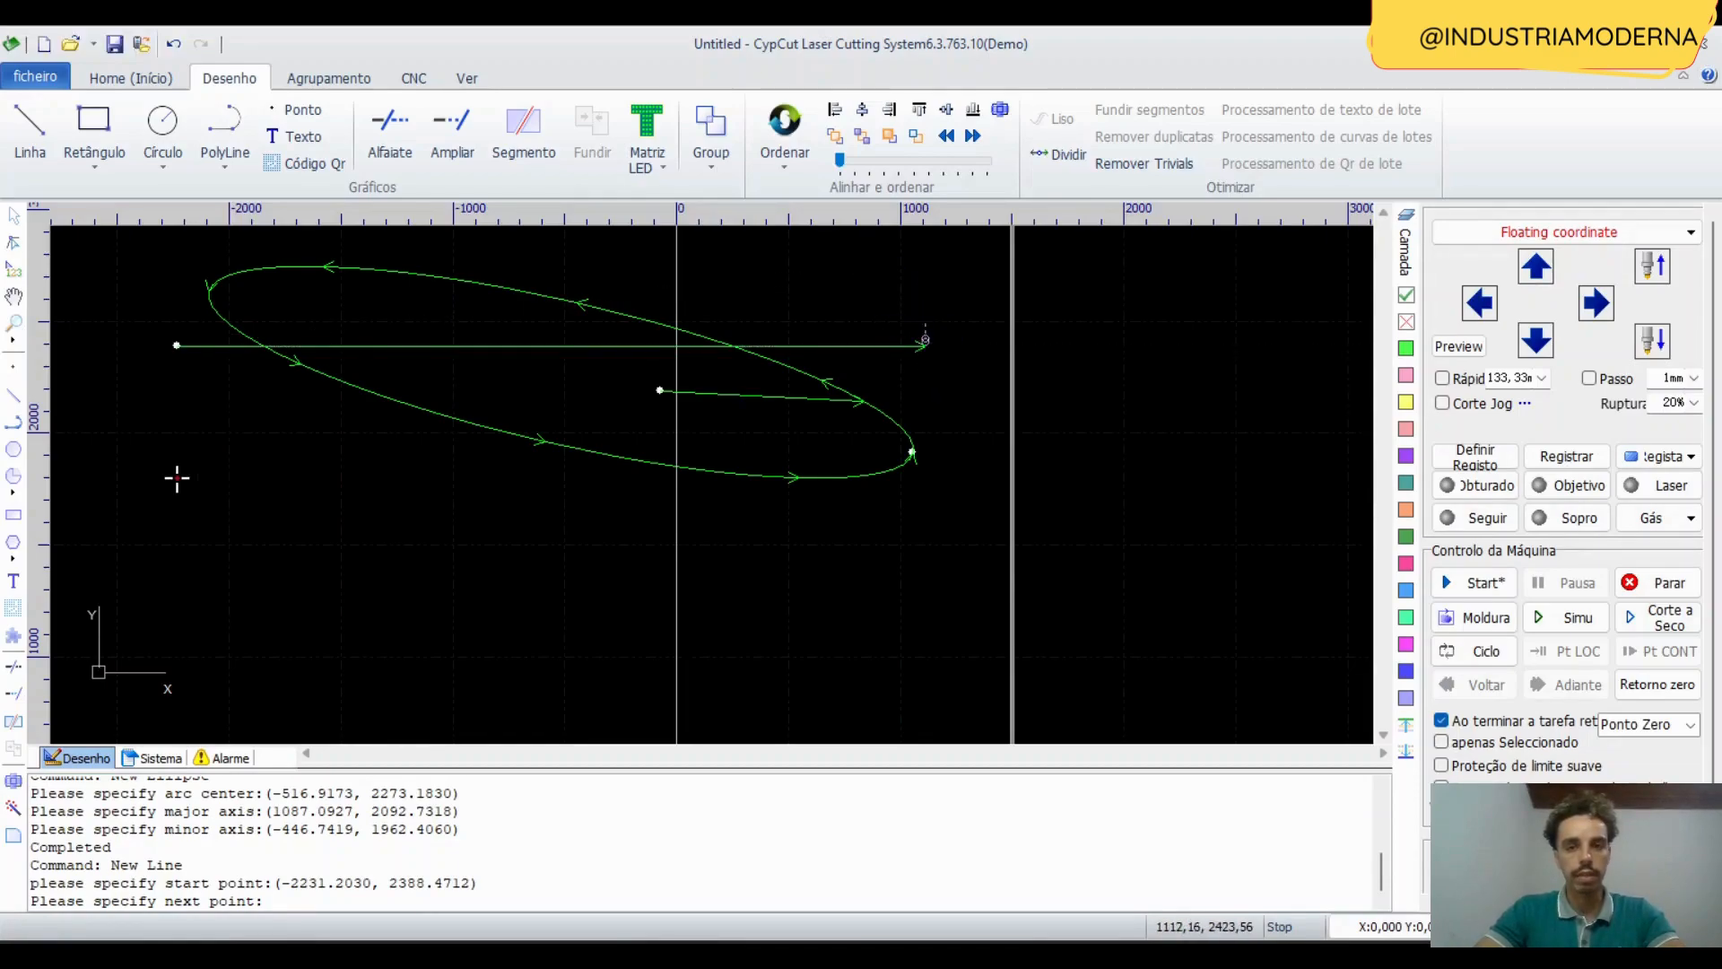
click(924, 345)
key(Escape)
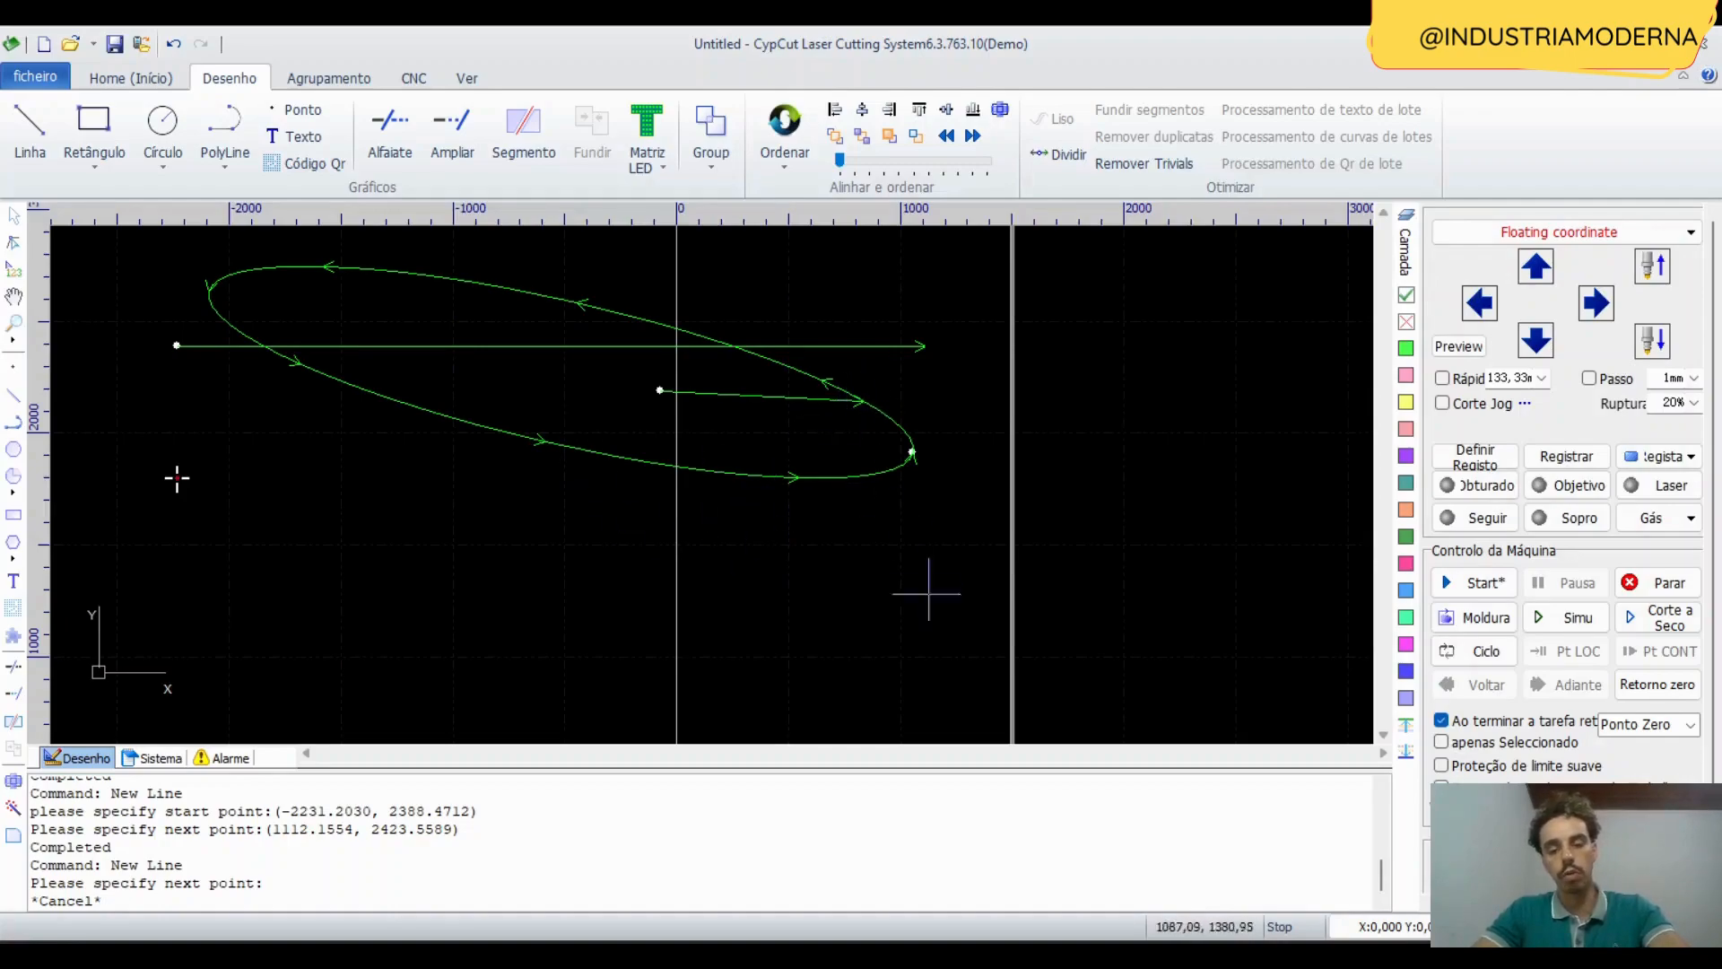
Repeat the line command and draw three connected lines from about (-1570, 1802) through (1298, 1942) and (2049, 1266) to (2170, 2173).
key(Return)
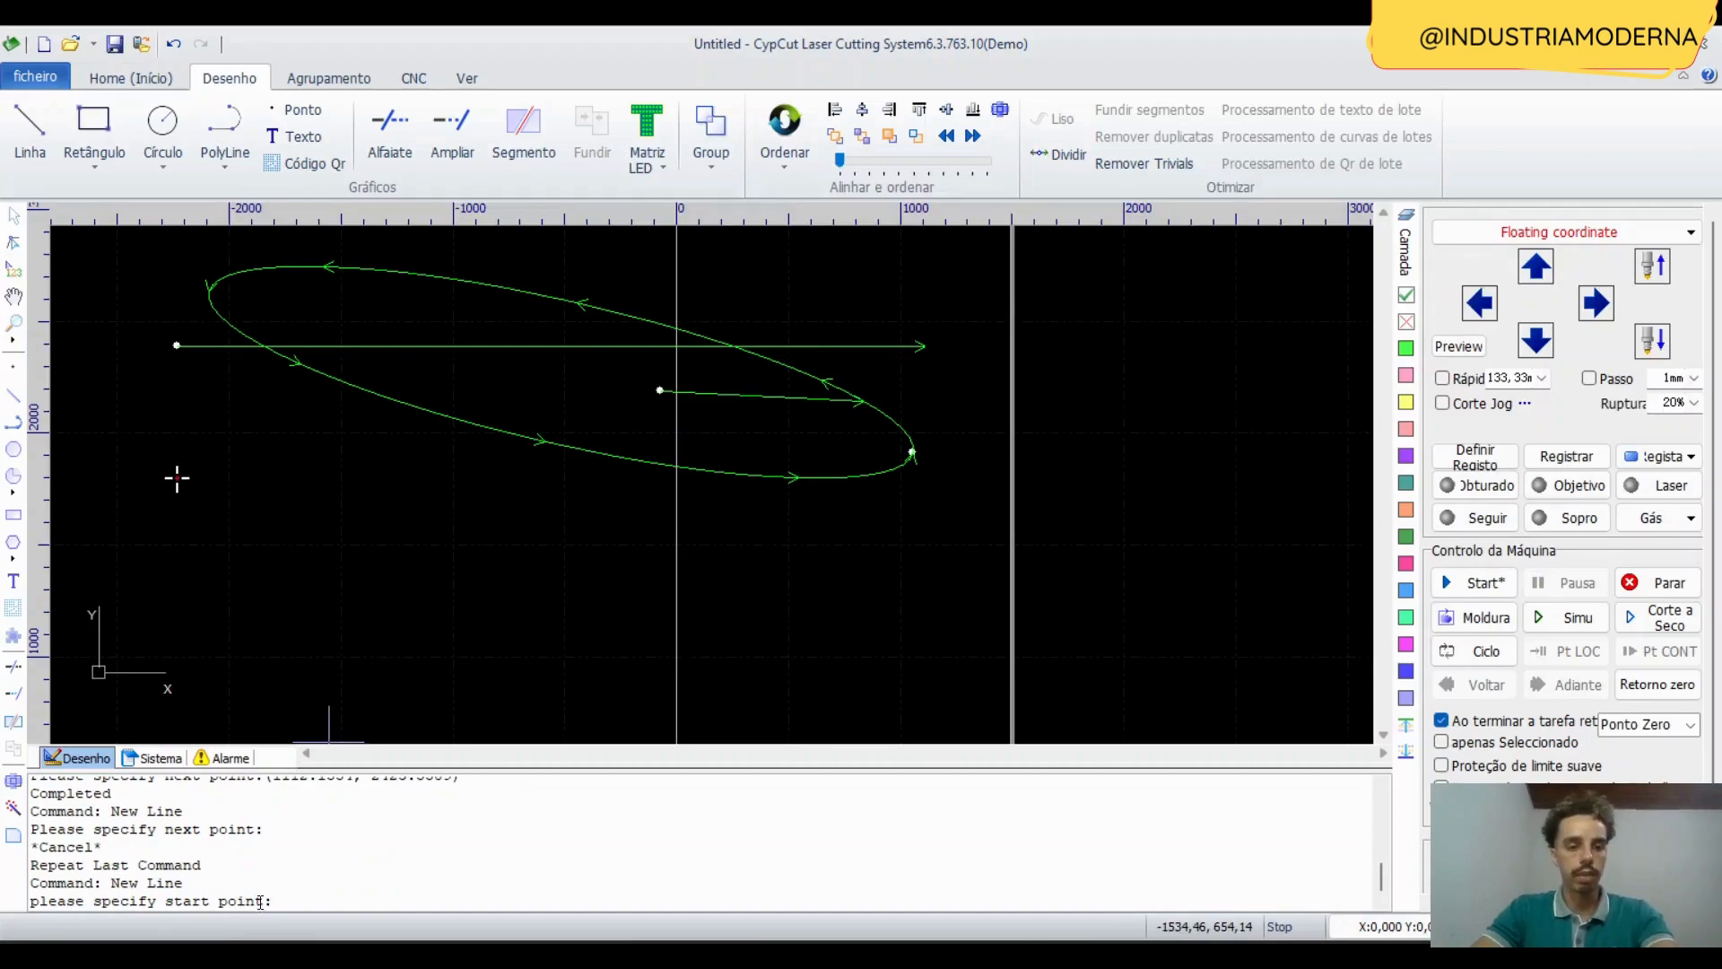
drag(296, 894, 33, 794)
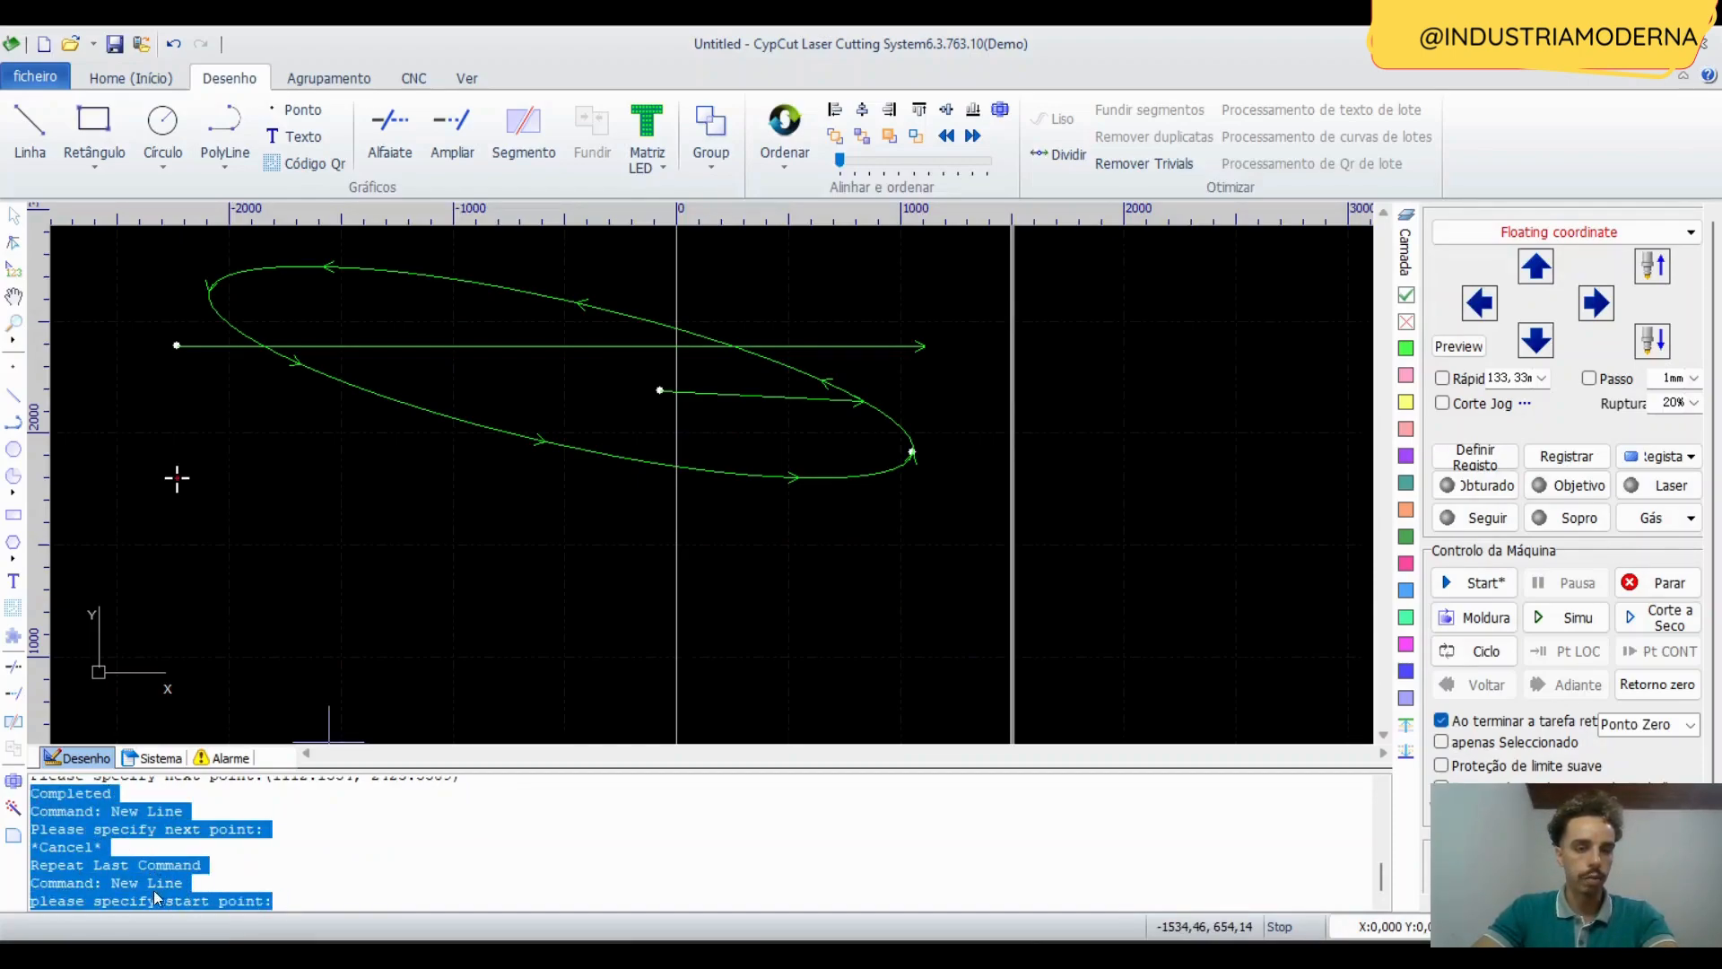
click(326, 478)
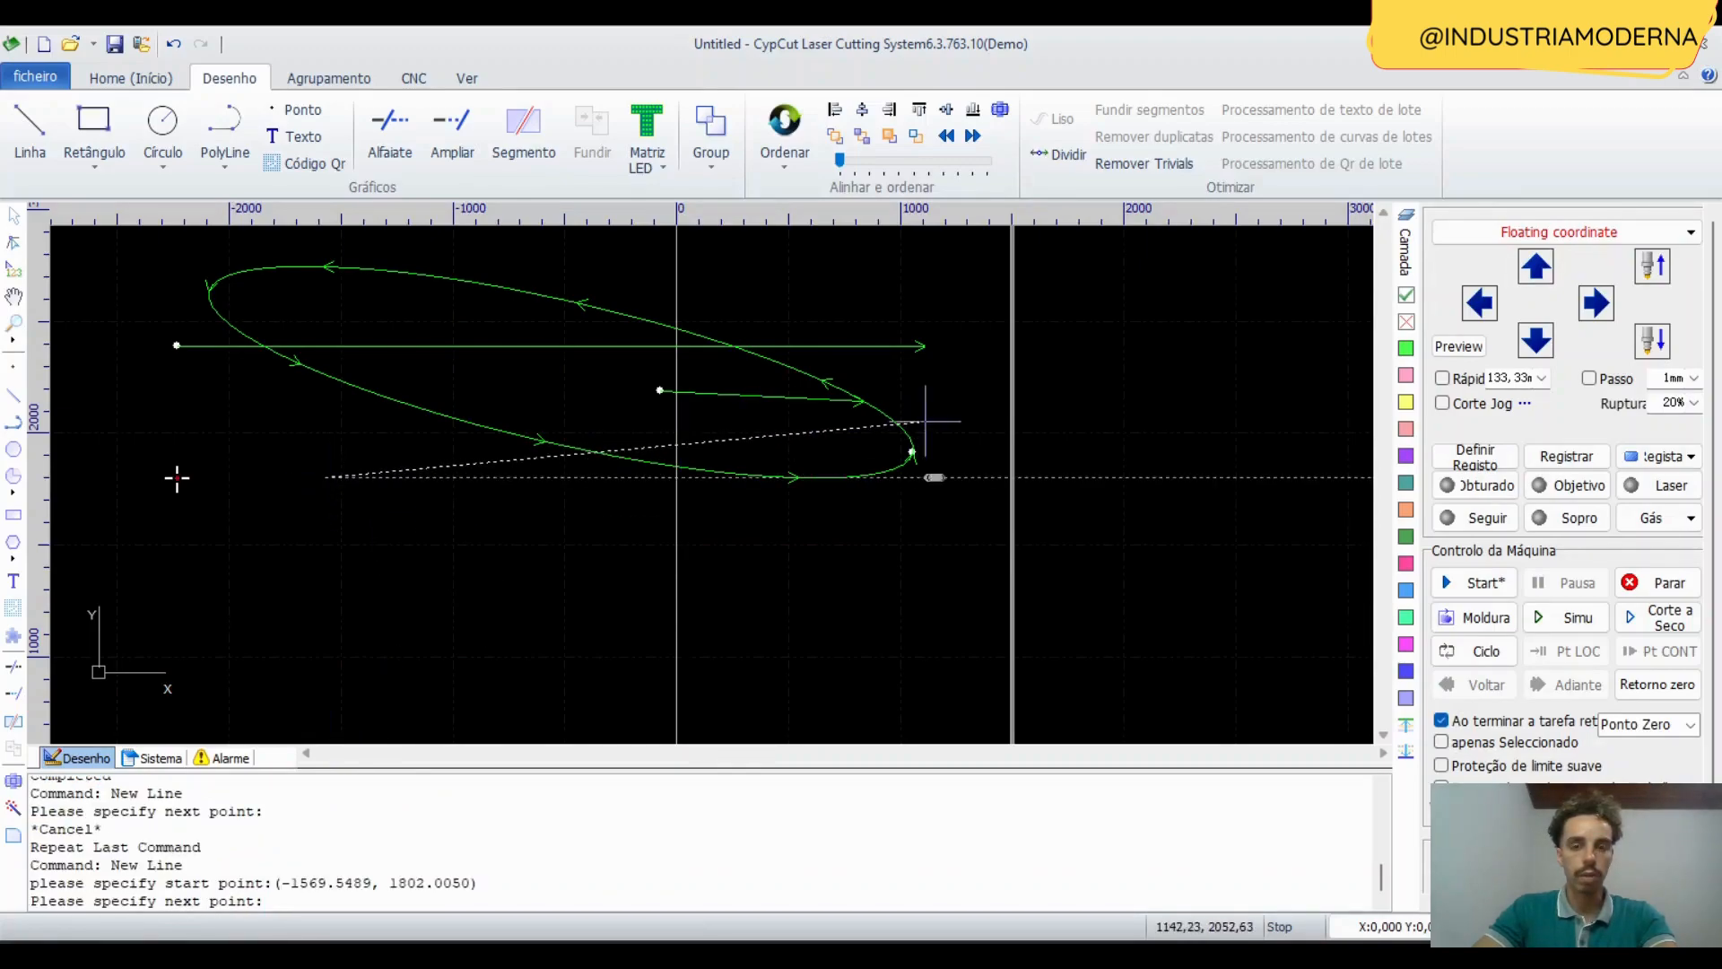
click(967, 446)
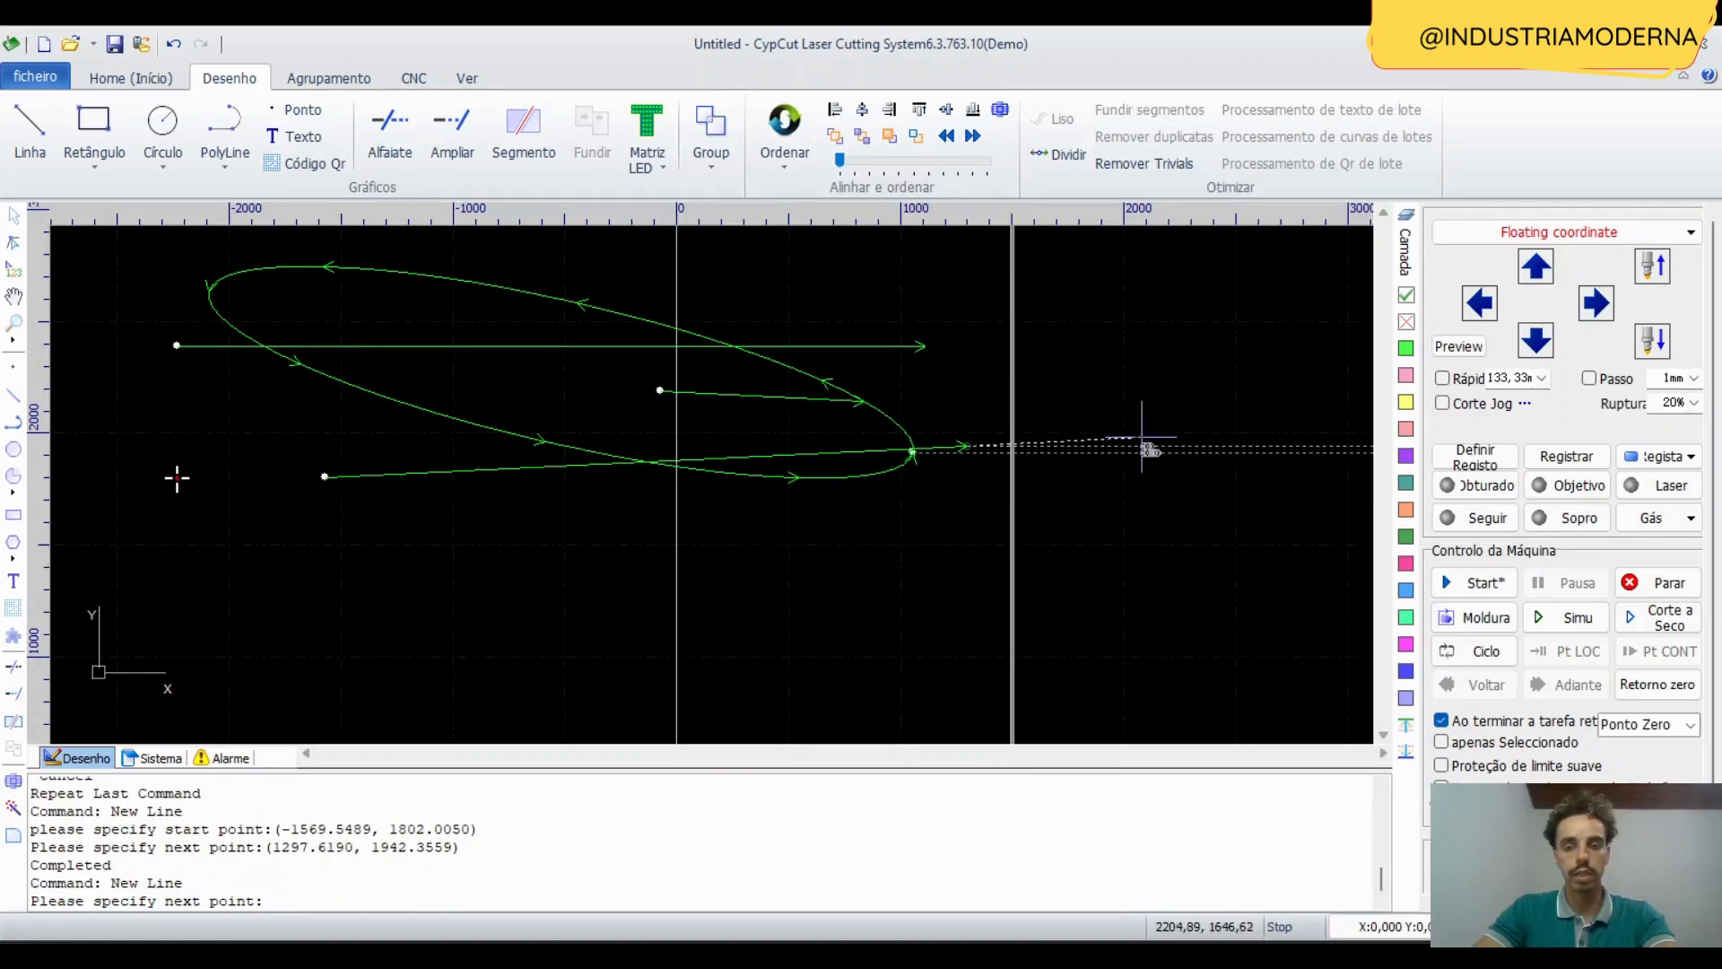
click(1135, 595)
click(1162, 394)
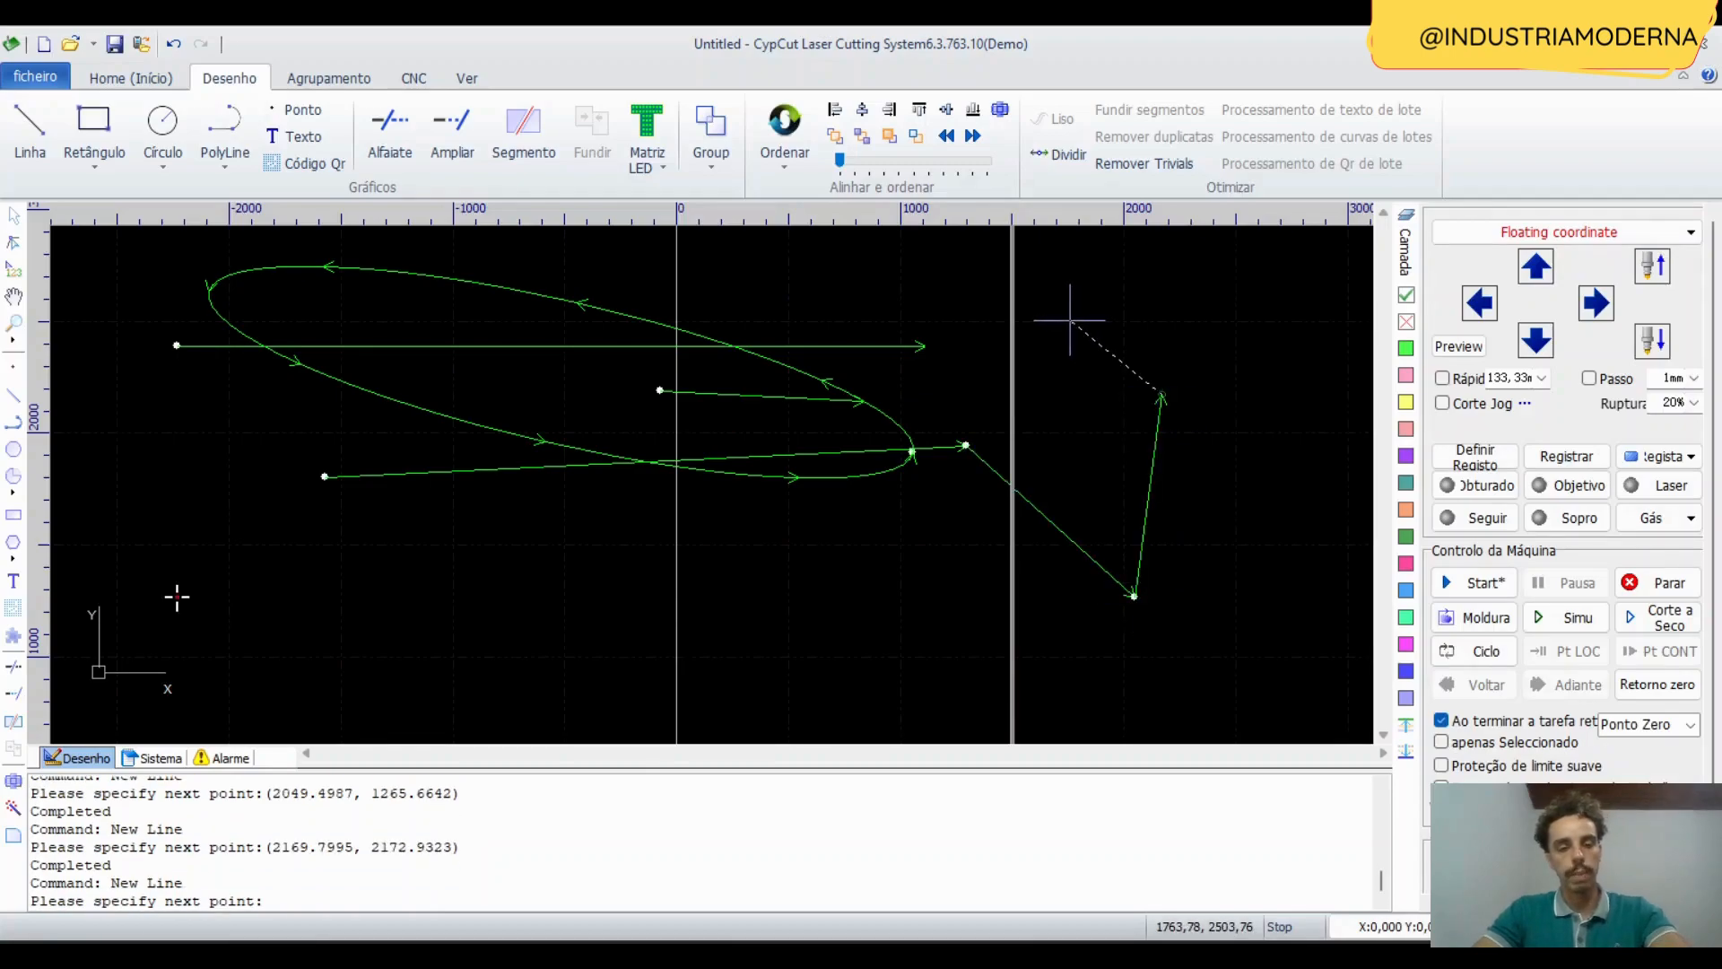
key(Escape)
Examine the latest drawing log entries, review the full command history in an enlarged window, and close it.
drag(120, 906, 3, 852)
drag(132, 900, 26, 868)
drag(118, 901, 30, 848)
double_click(672, 783)
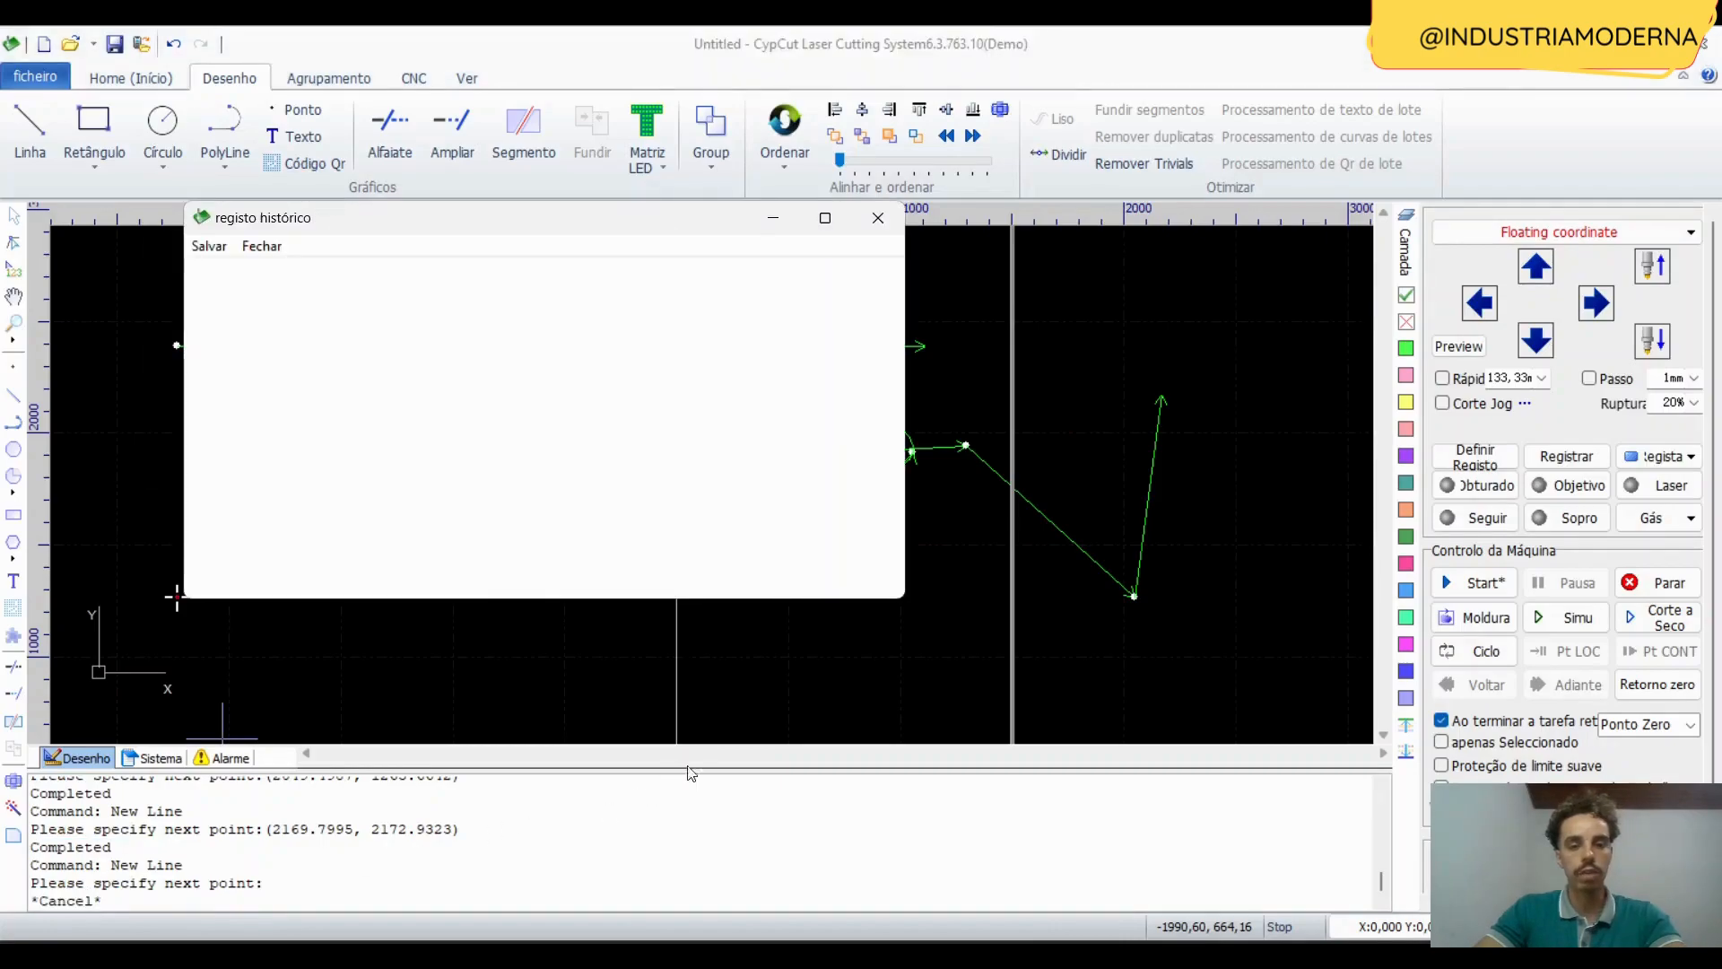
click(839, 219)
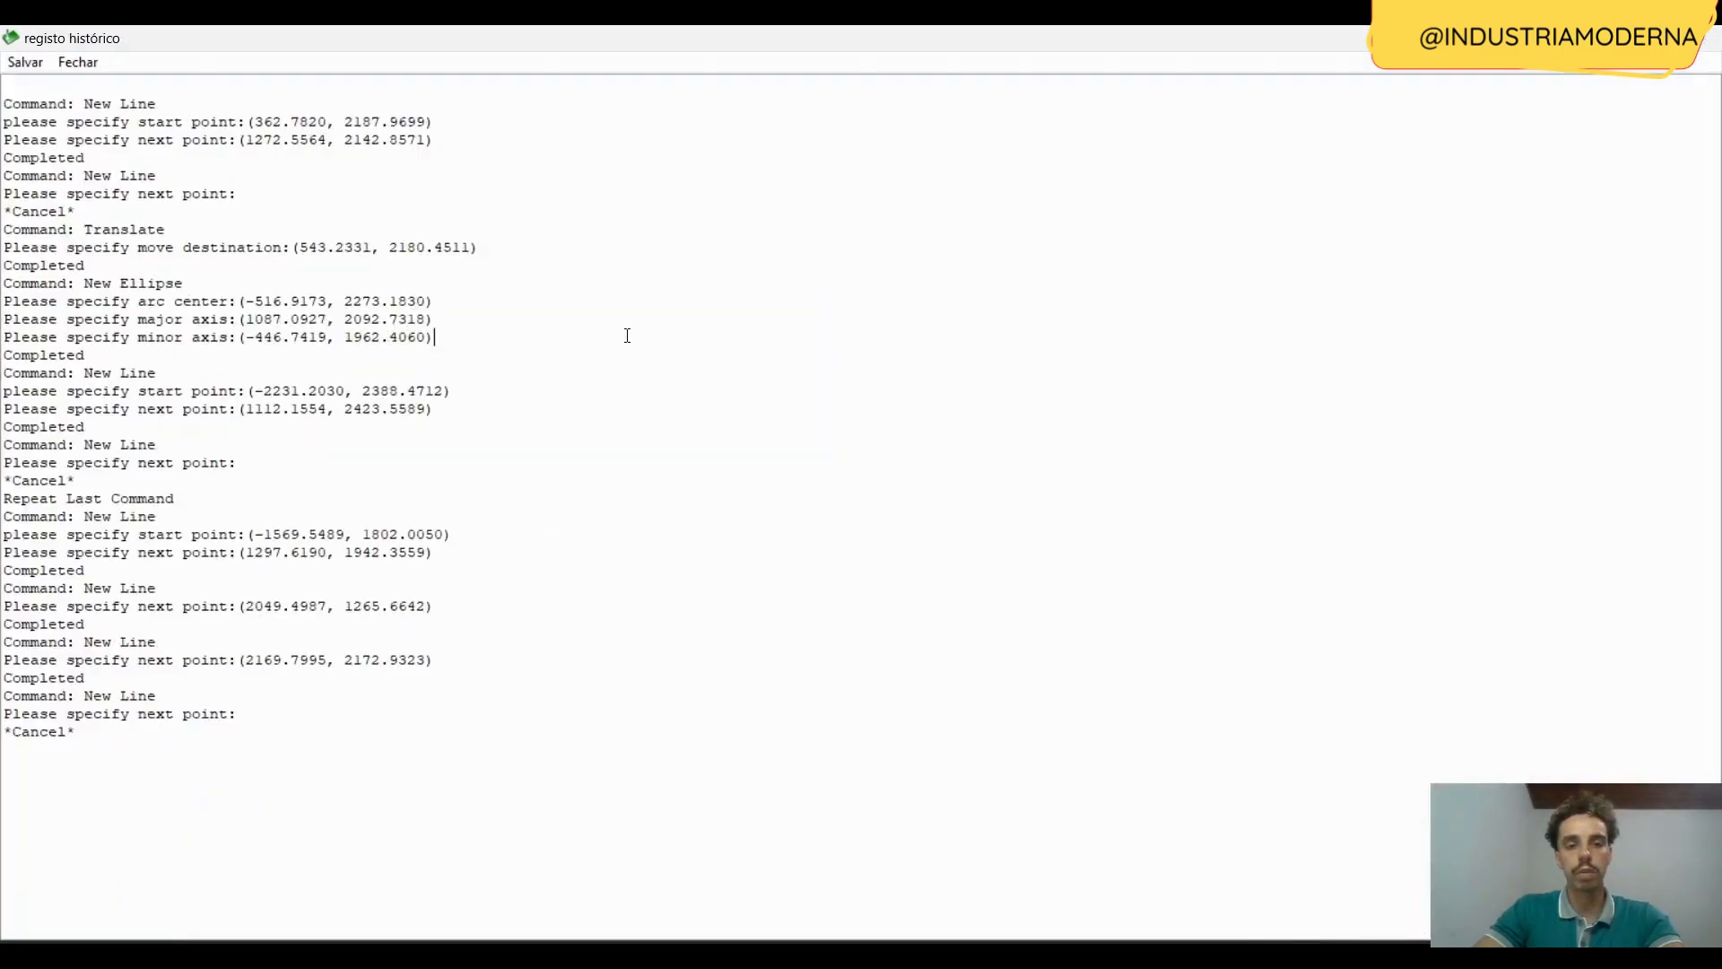
drag(14, 95, 370, 745)
click(583, 707)
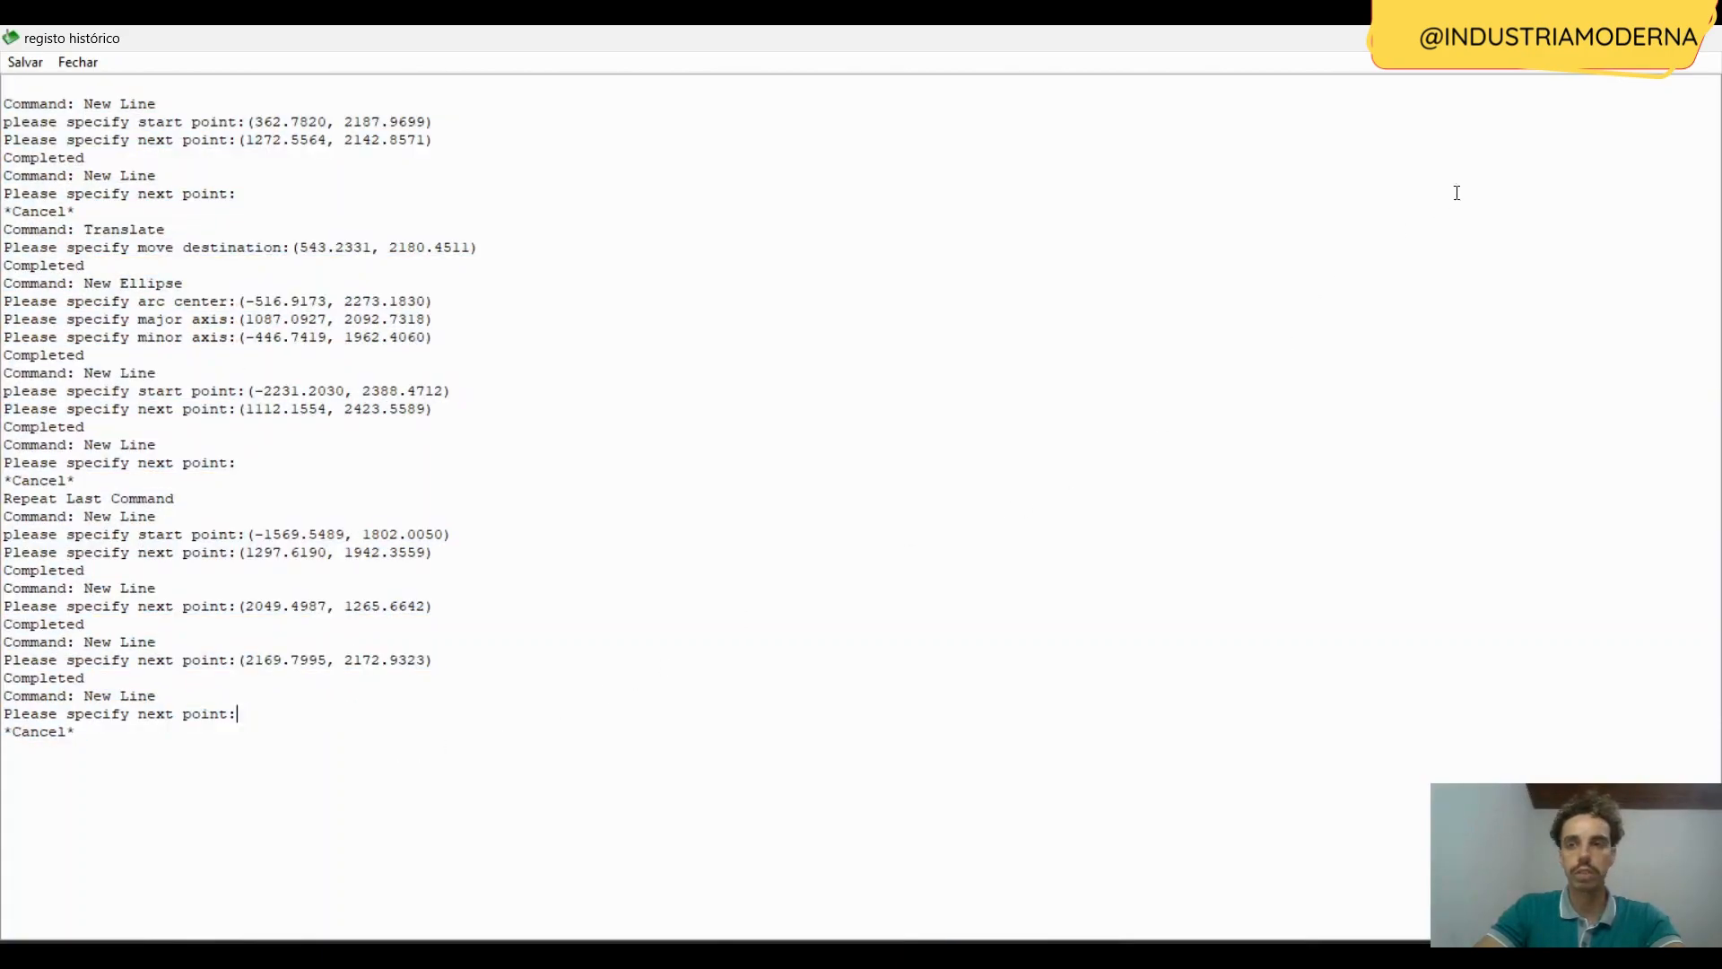
click(1705, 37)
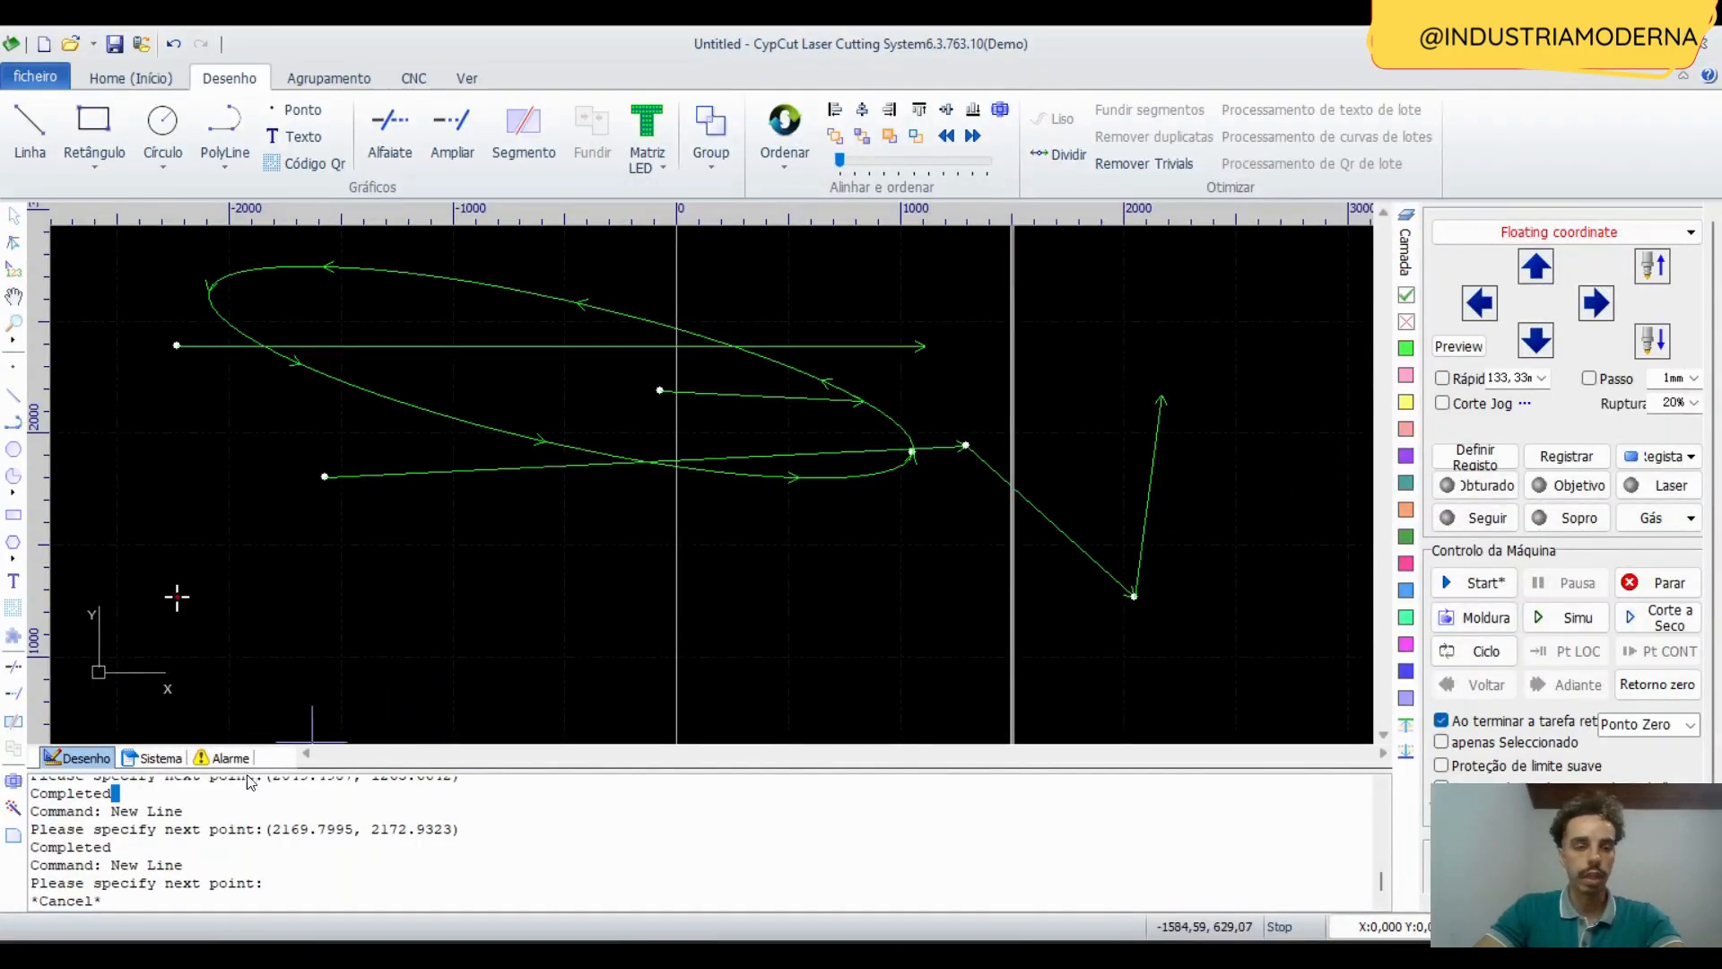
View the Sistema and Alarme logs, and return to the Desenho log to examine its last command entries.
click(160, 758)
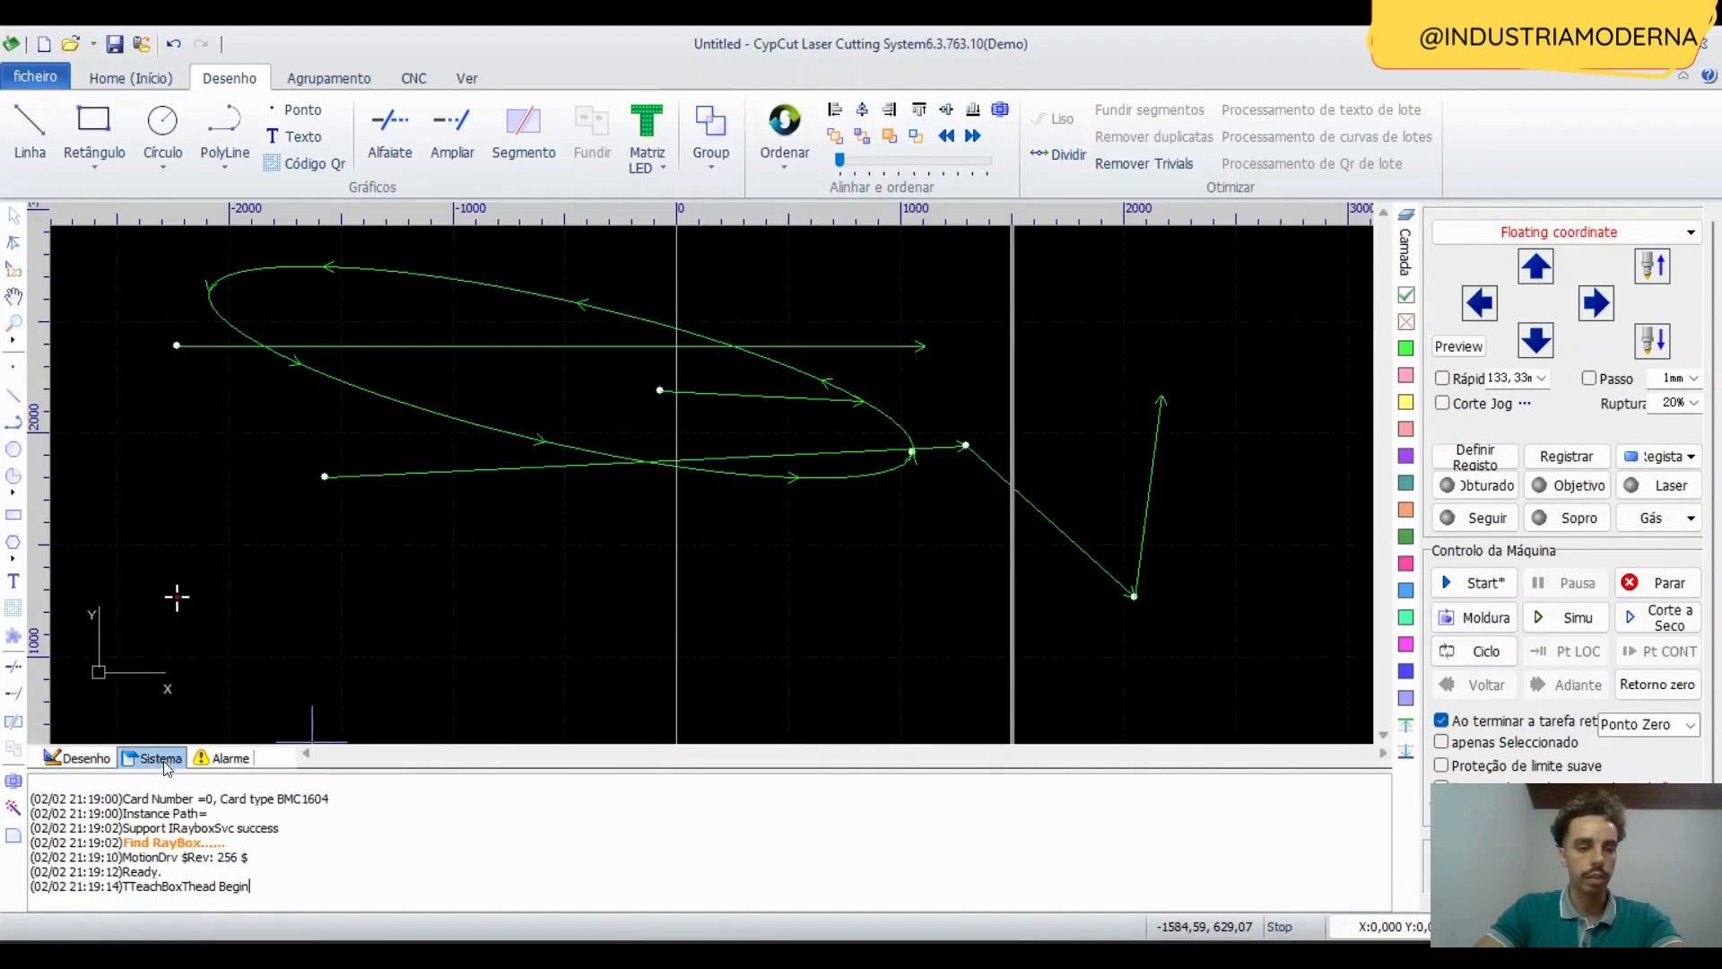
click(228, 759)
click(85, 759)
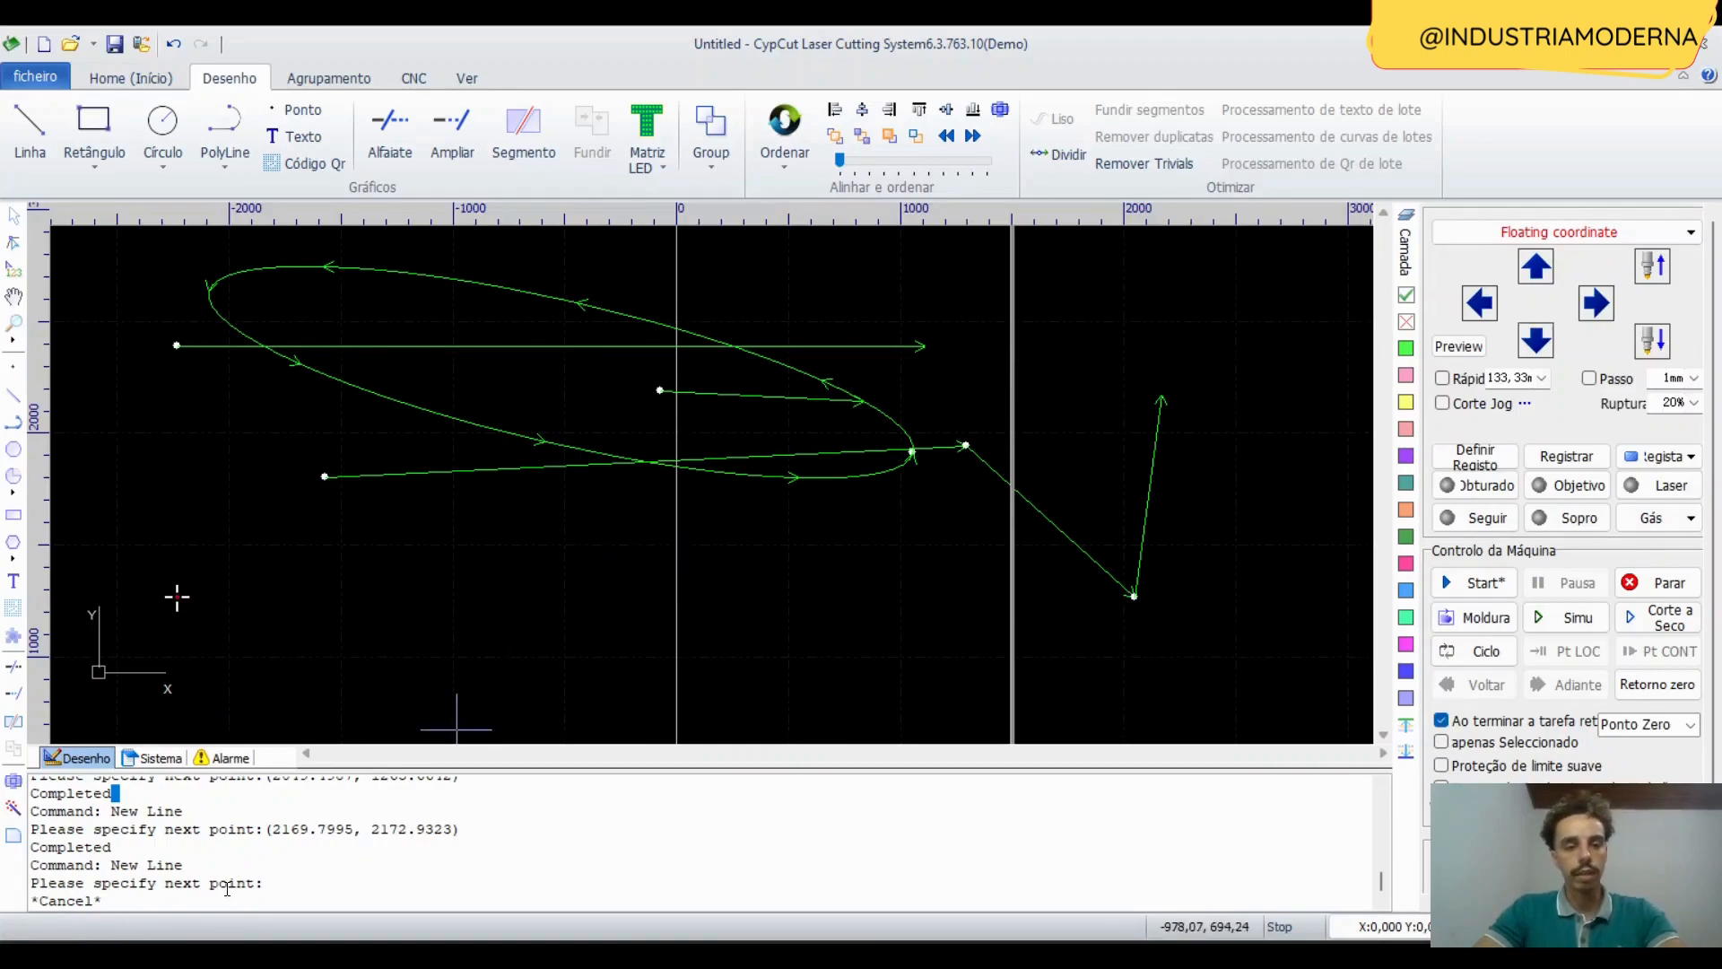
drag(125, 903, 18, 871)
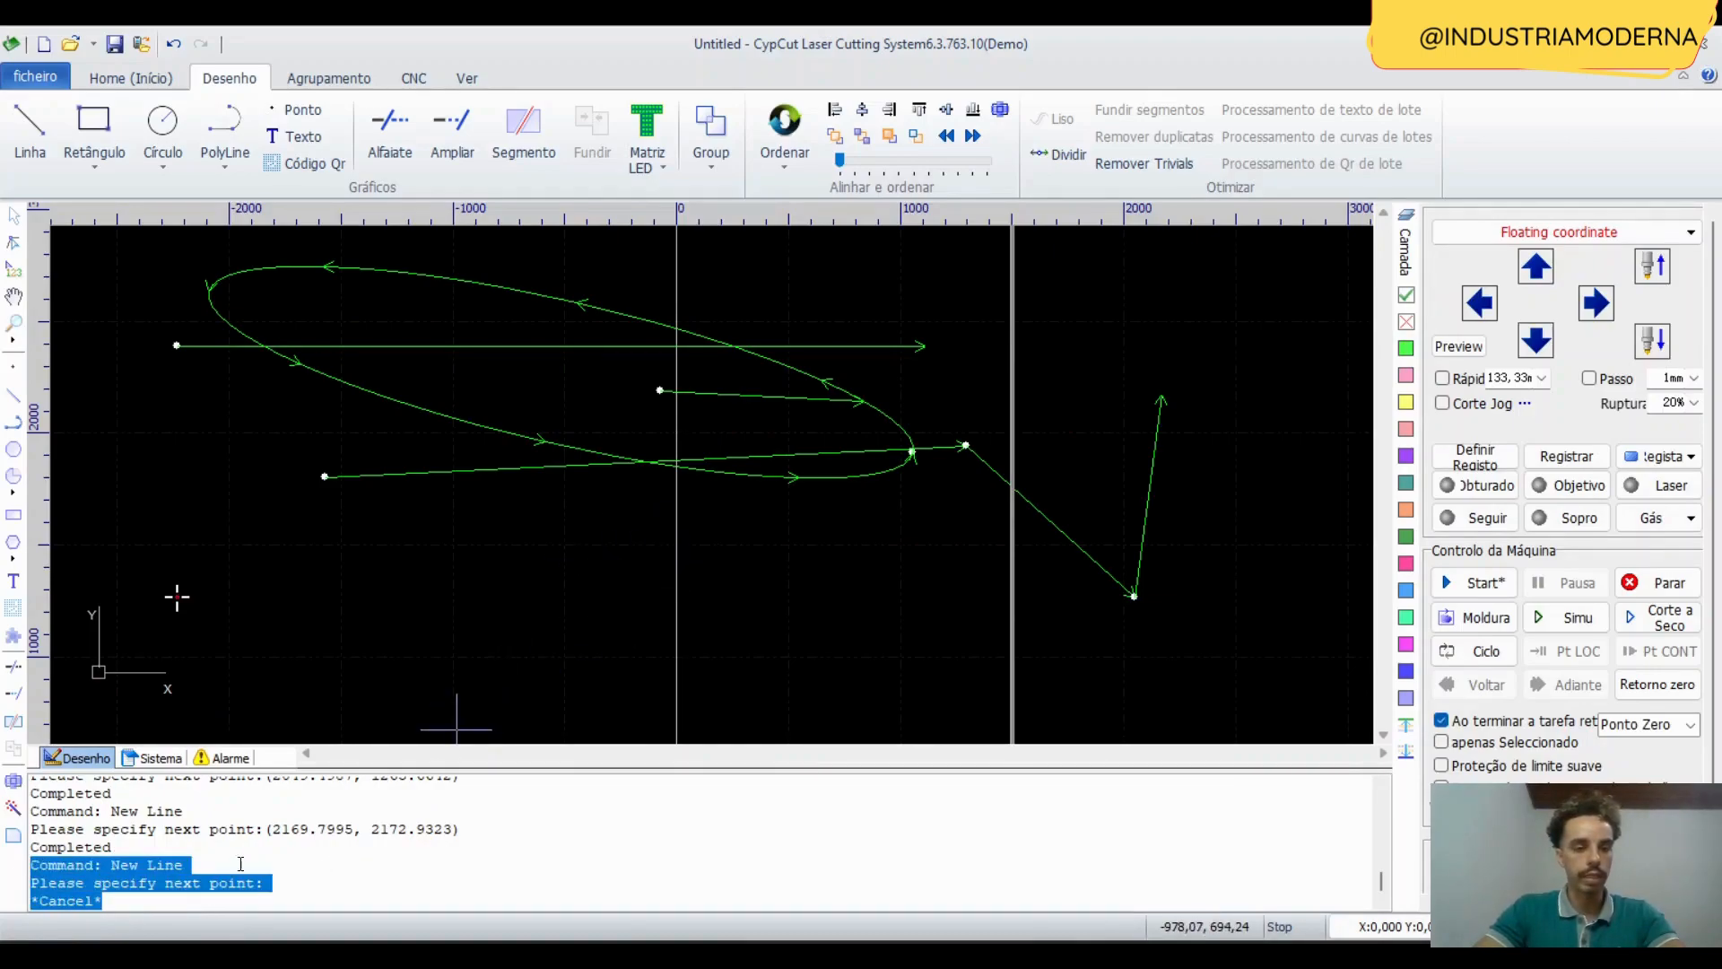
click(682, 847)
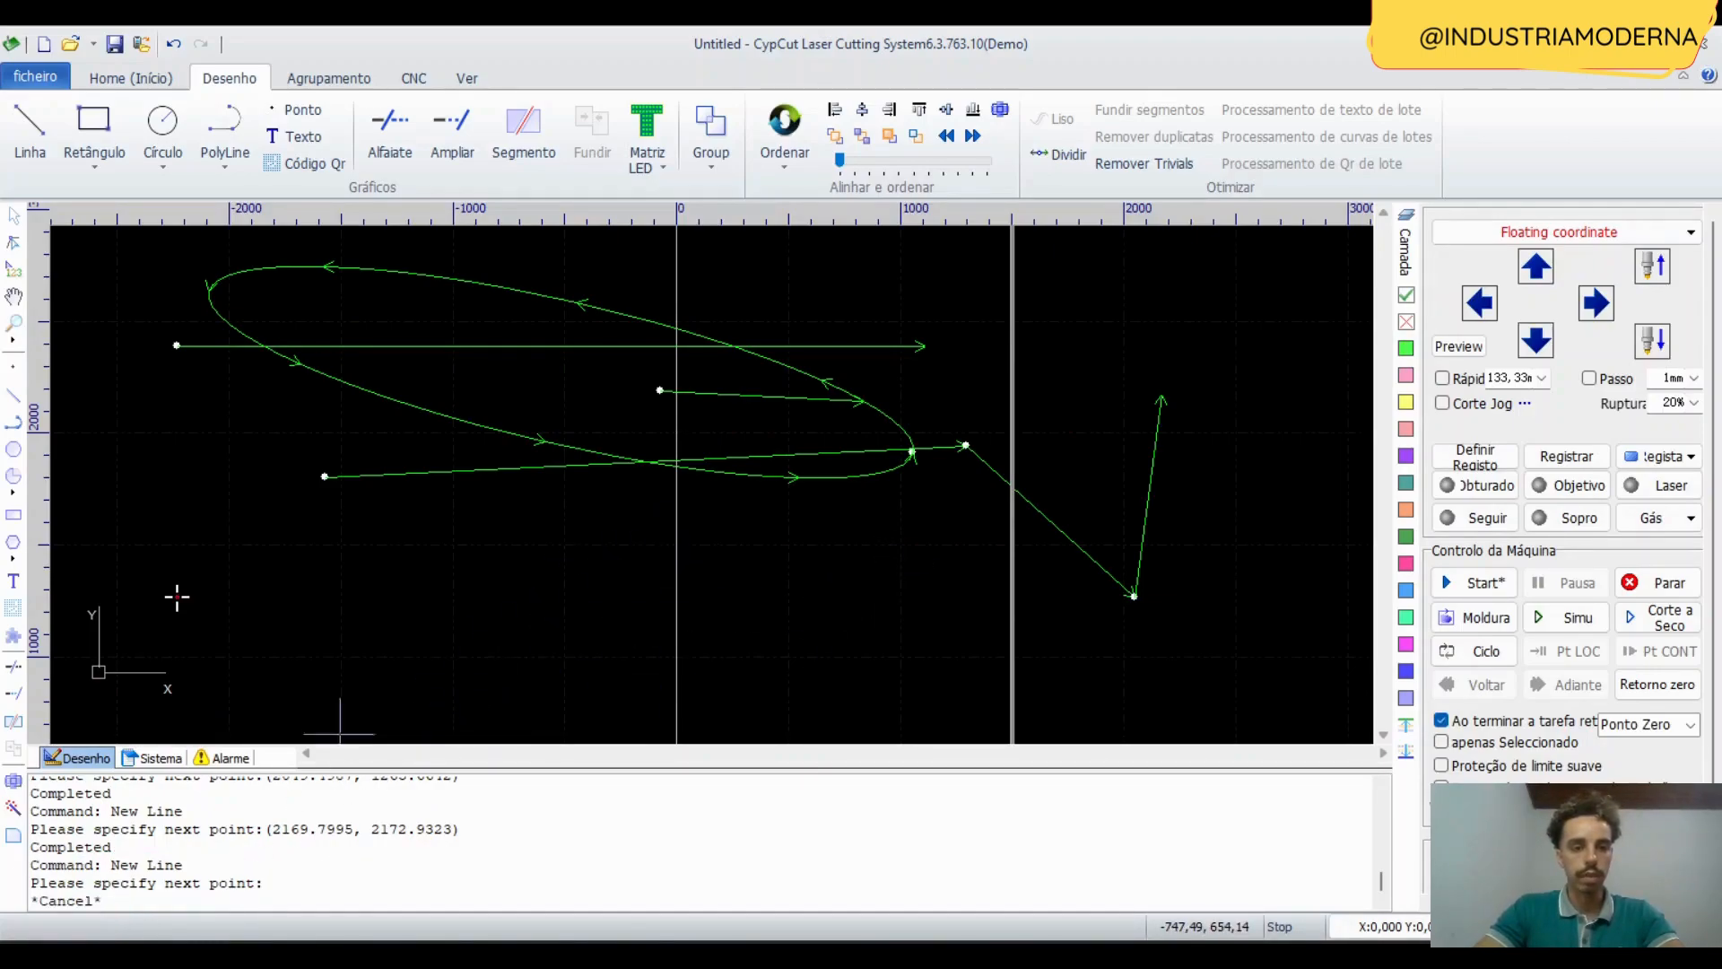
Repeat the line command and draw two connected lines from about (-2196, 2499) through (-226, 2704) to (1598, 2594).
key(Return)
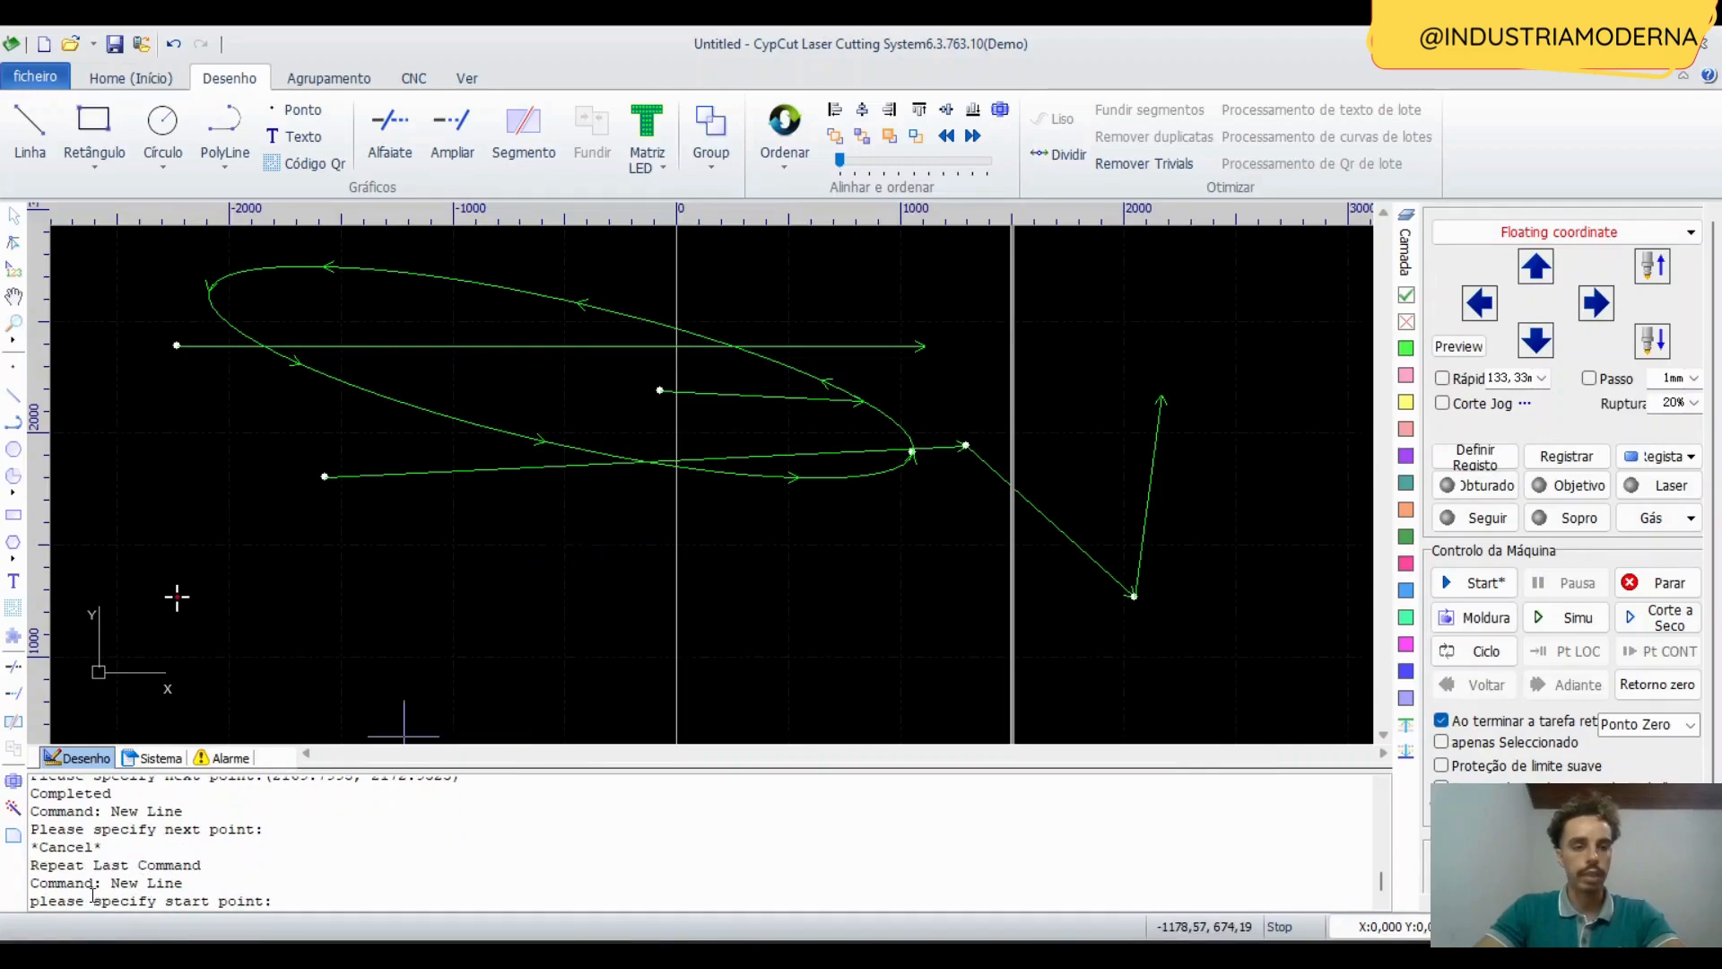
drag(74, 881, 133, 903)
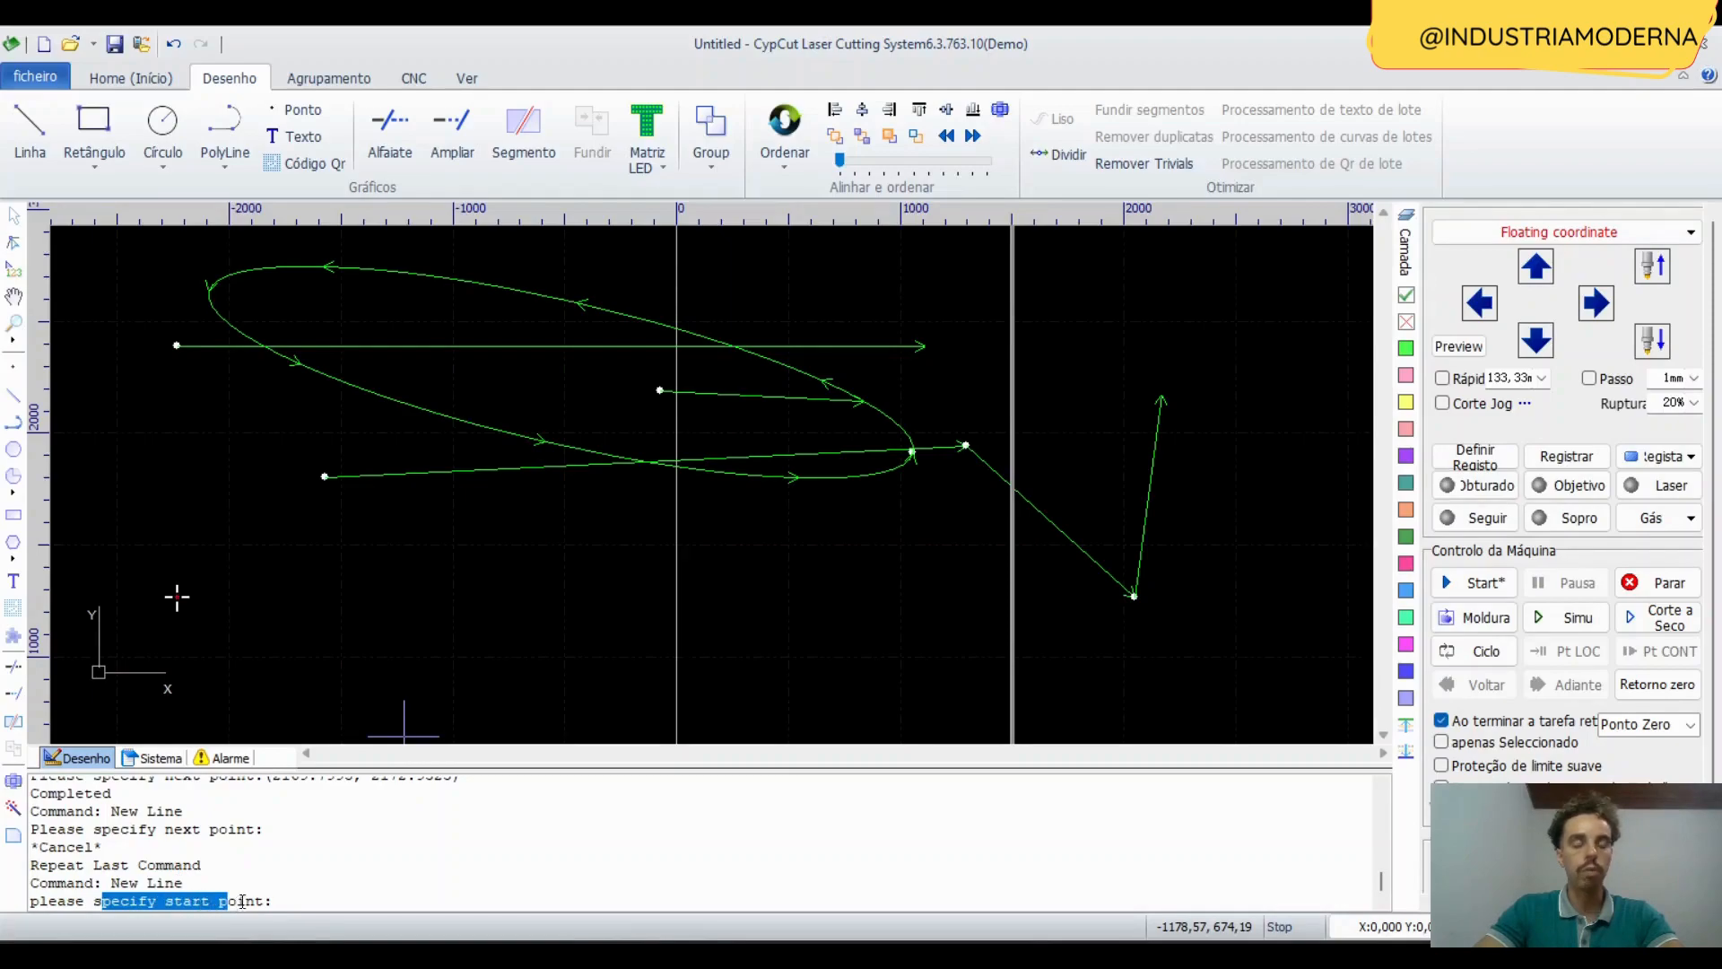
click(275, 898)
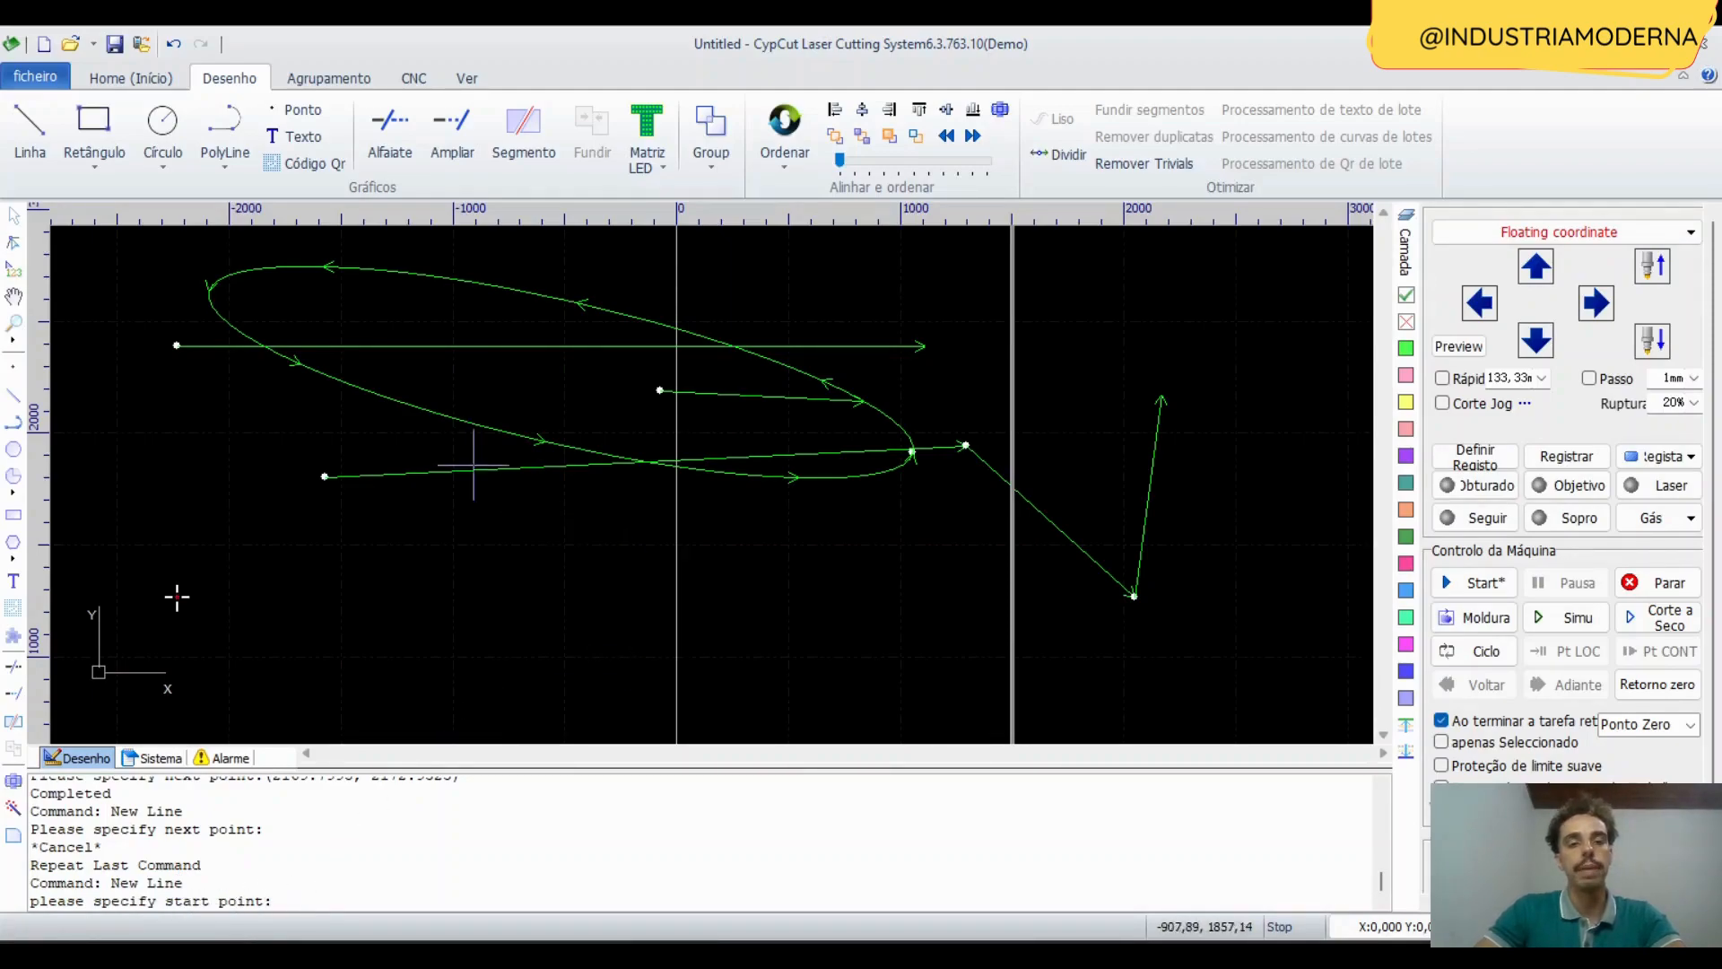
click(185, 320)
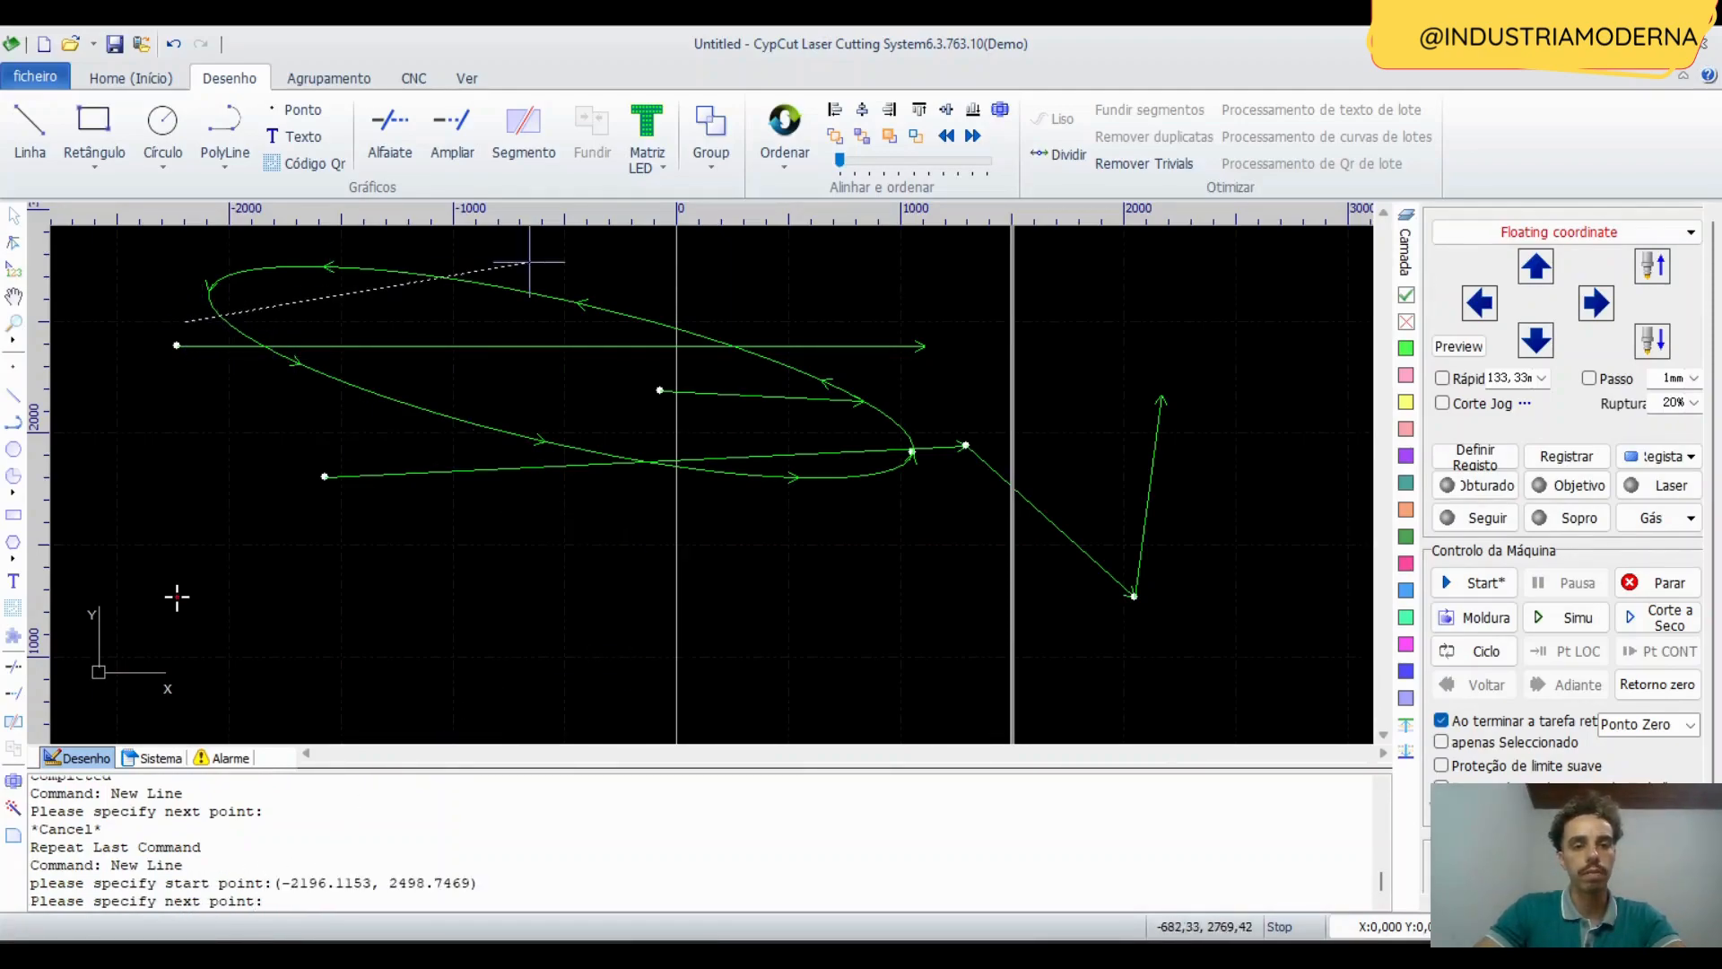
click(628, 276)
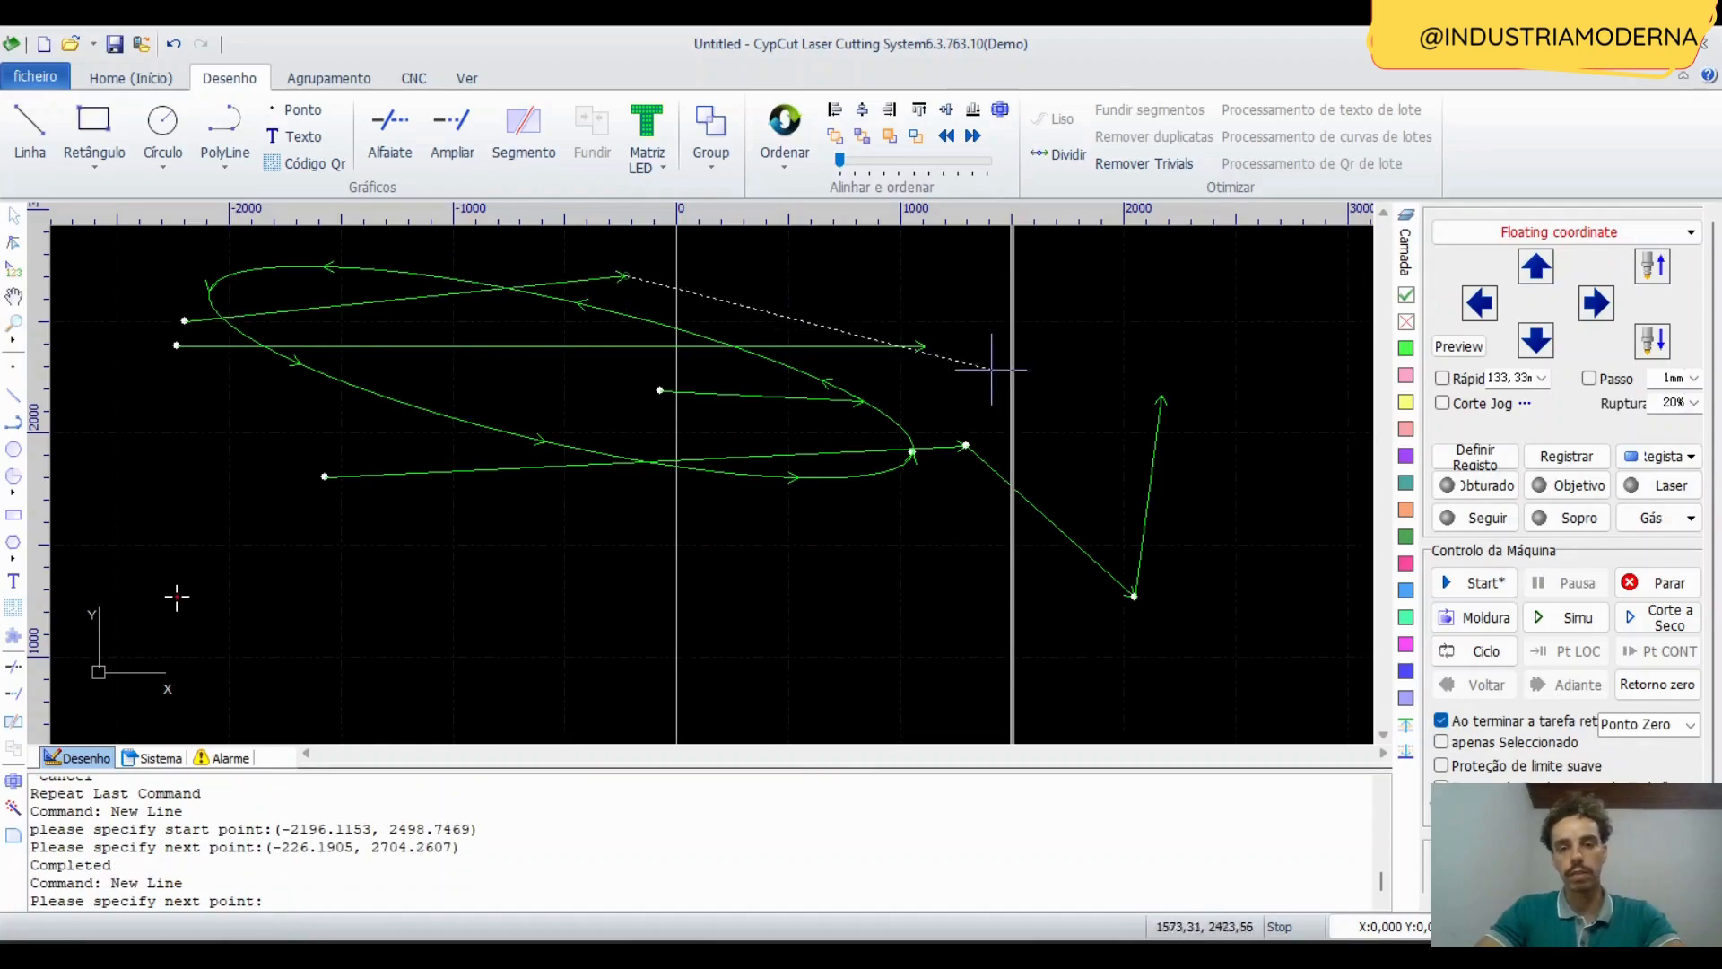
click(1034, 300)
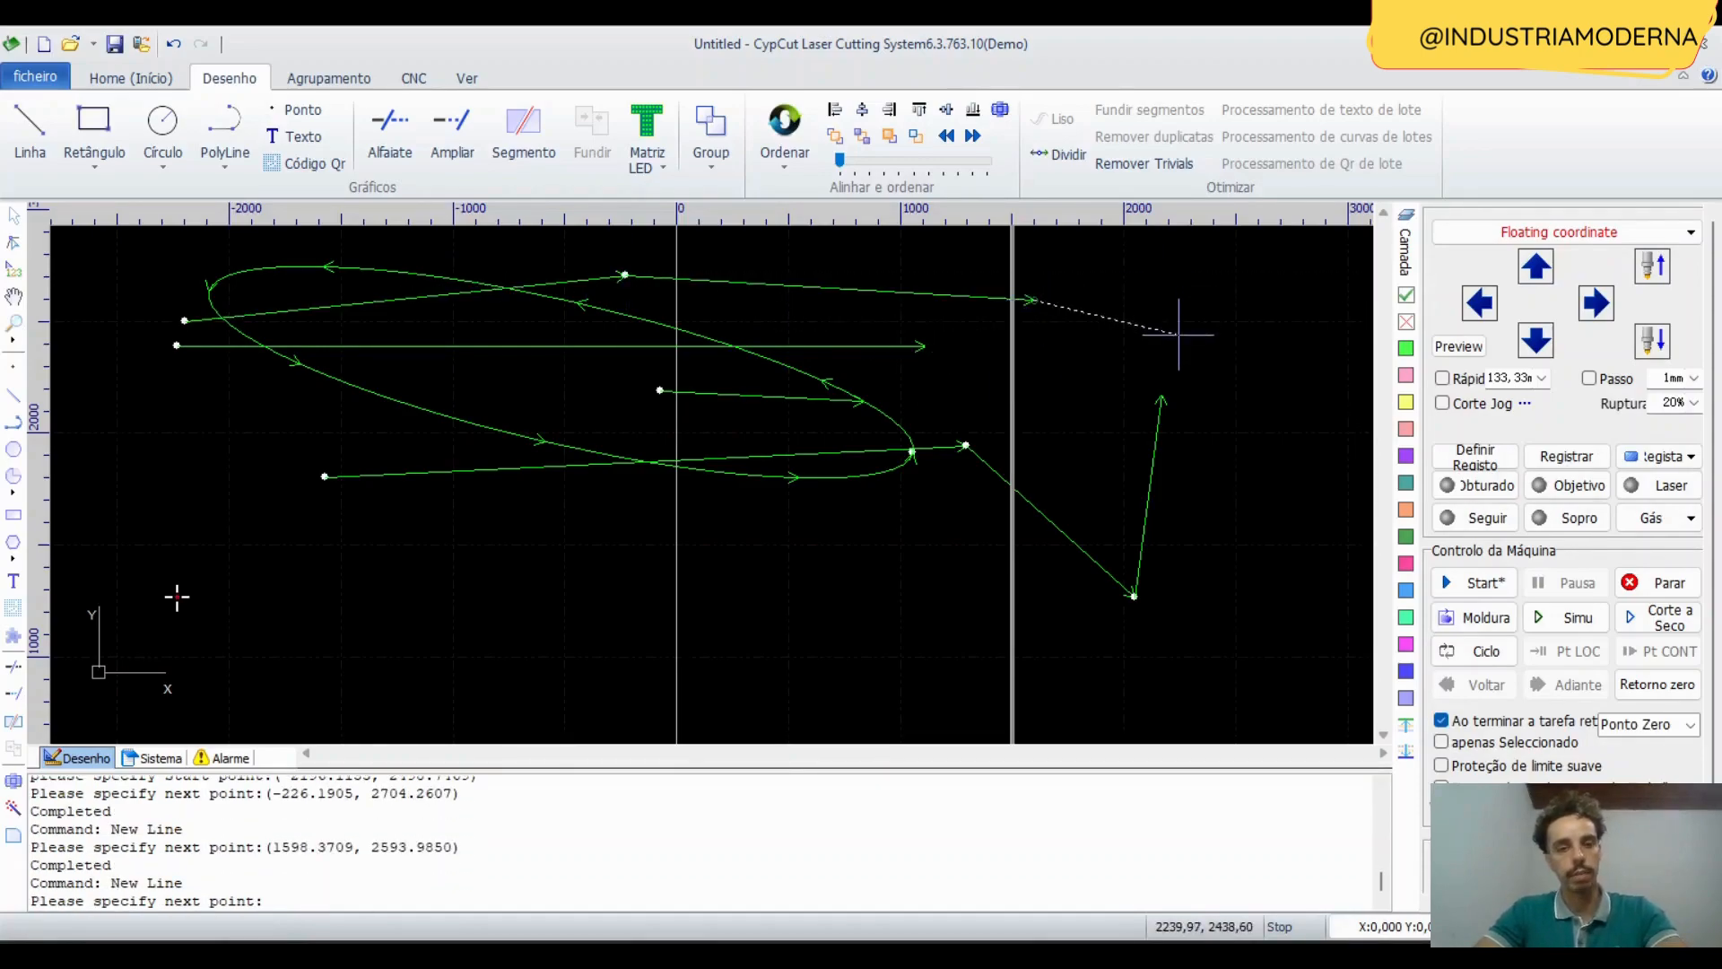
key(Escape)
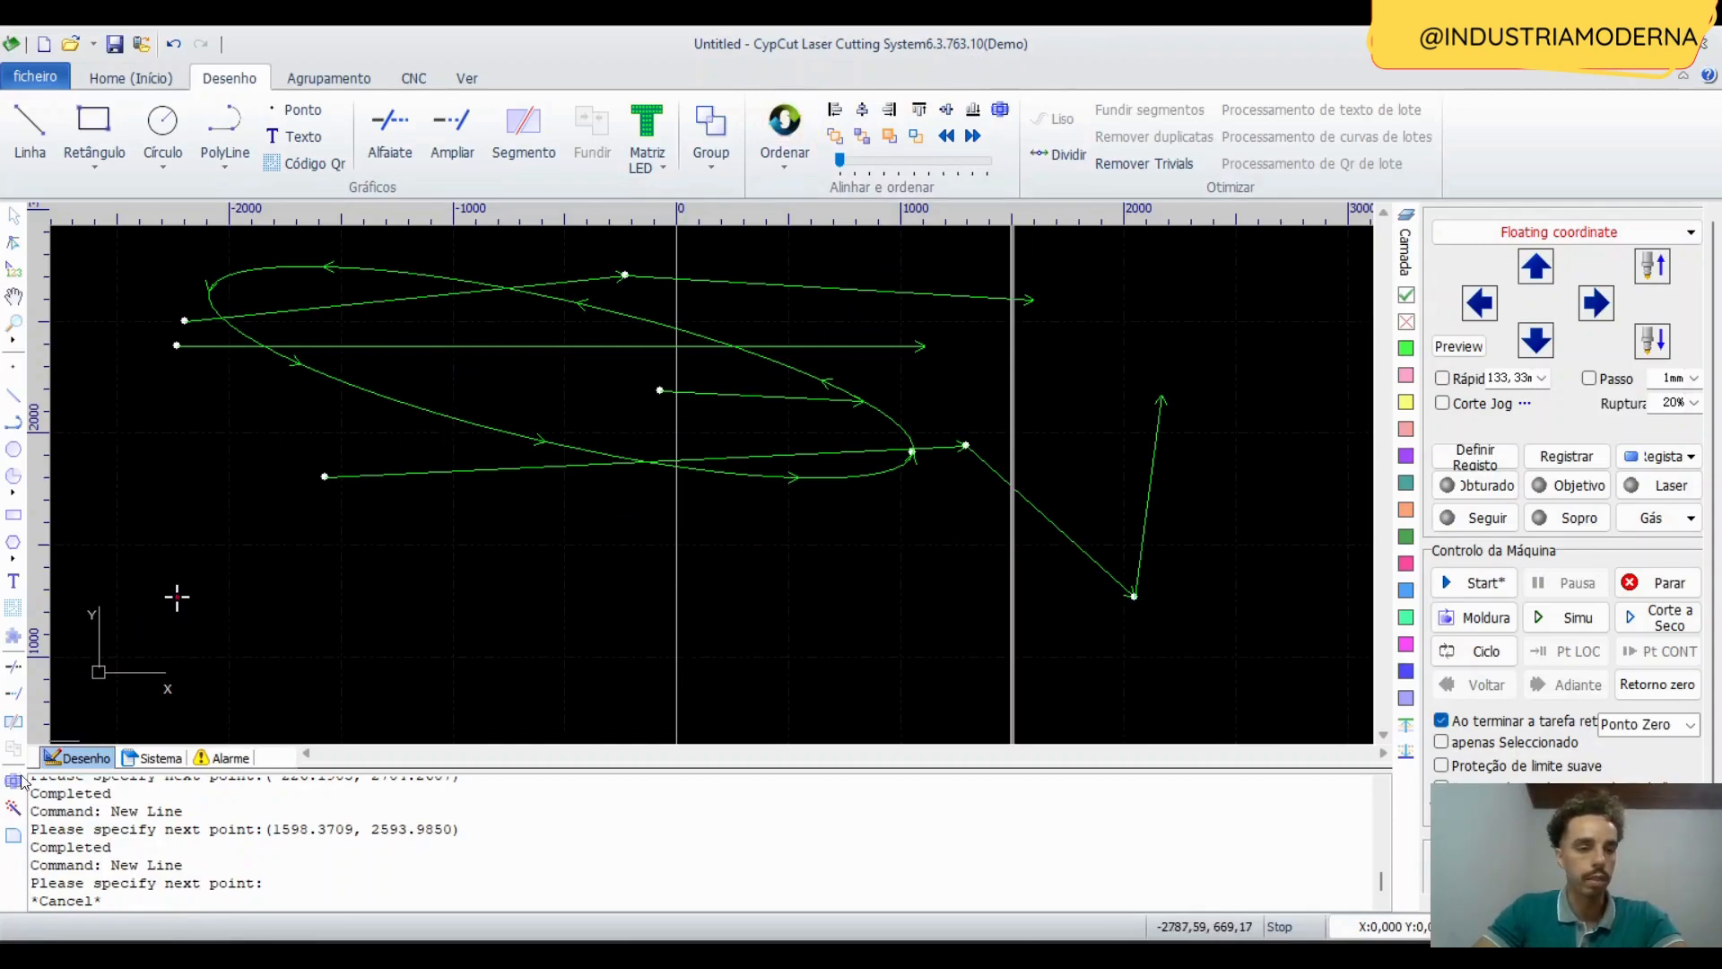
Start the Trim command and examine its prompt in the drawing log and in the full command history.
click(11, 672)
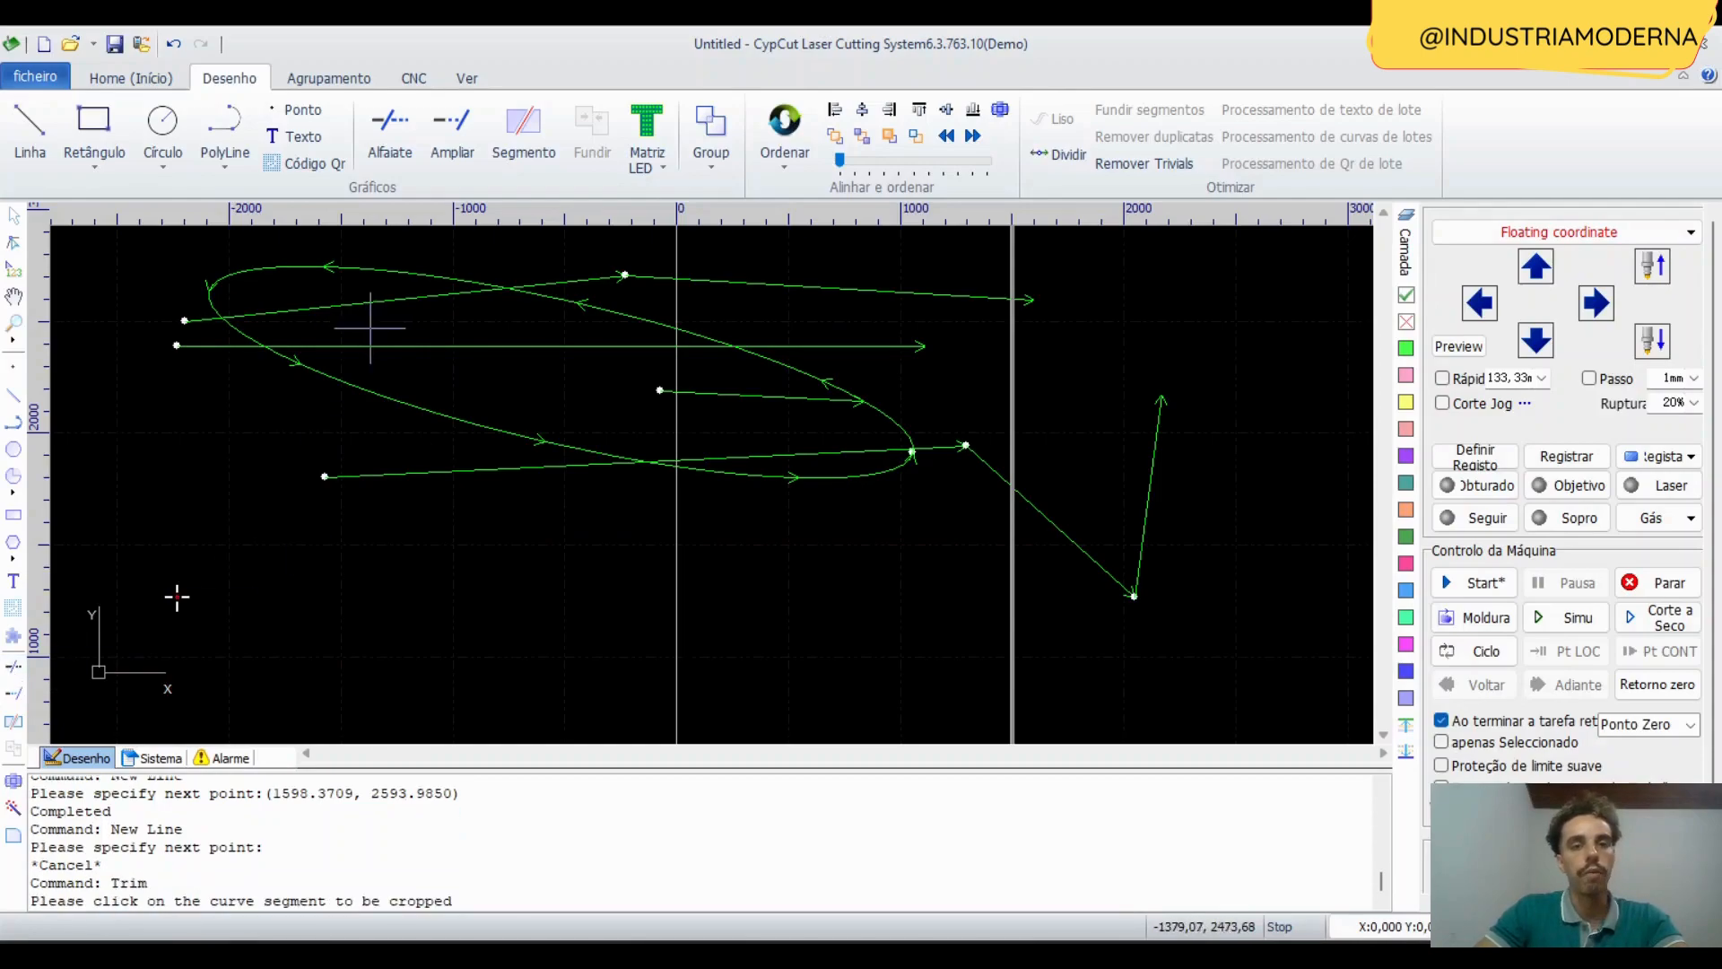
middle_drag(399, 375, 530, 485)
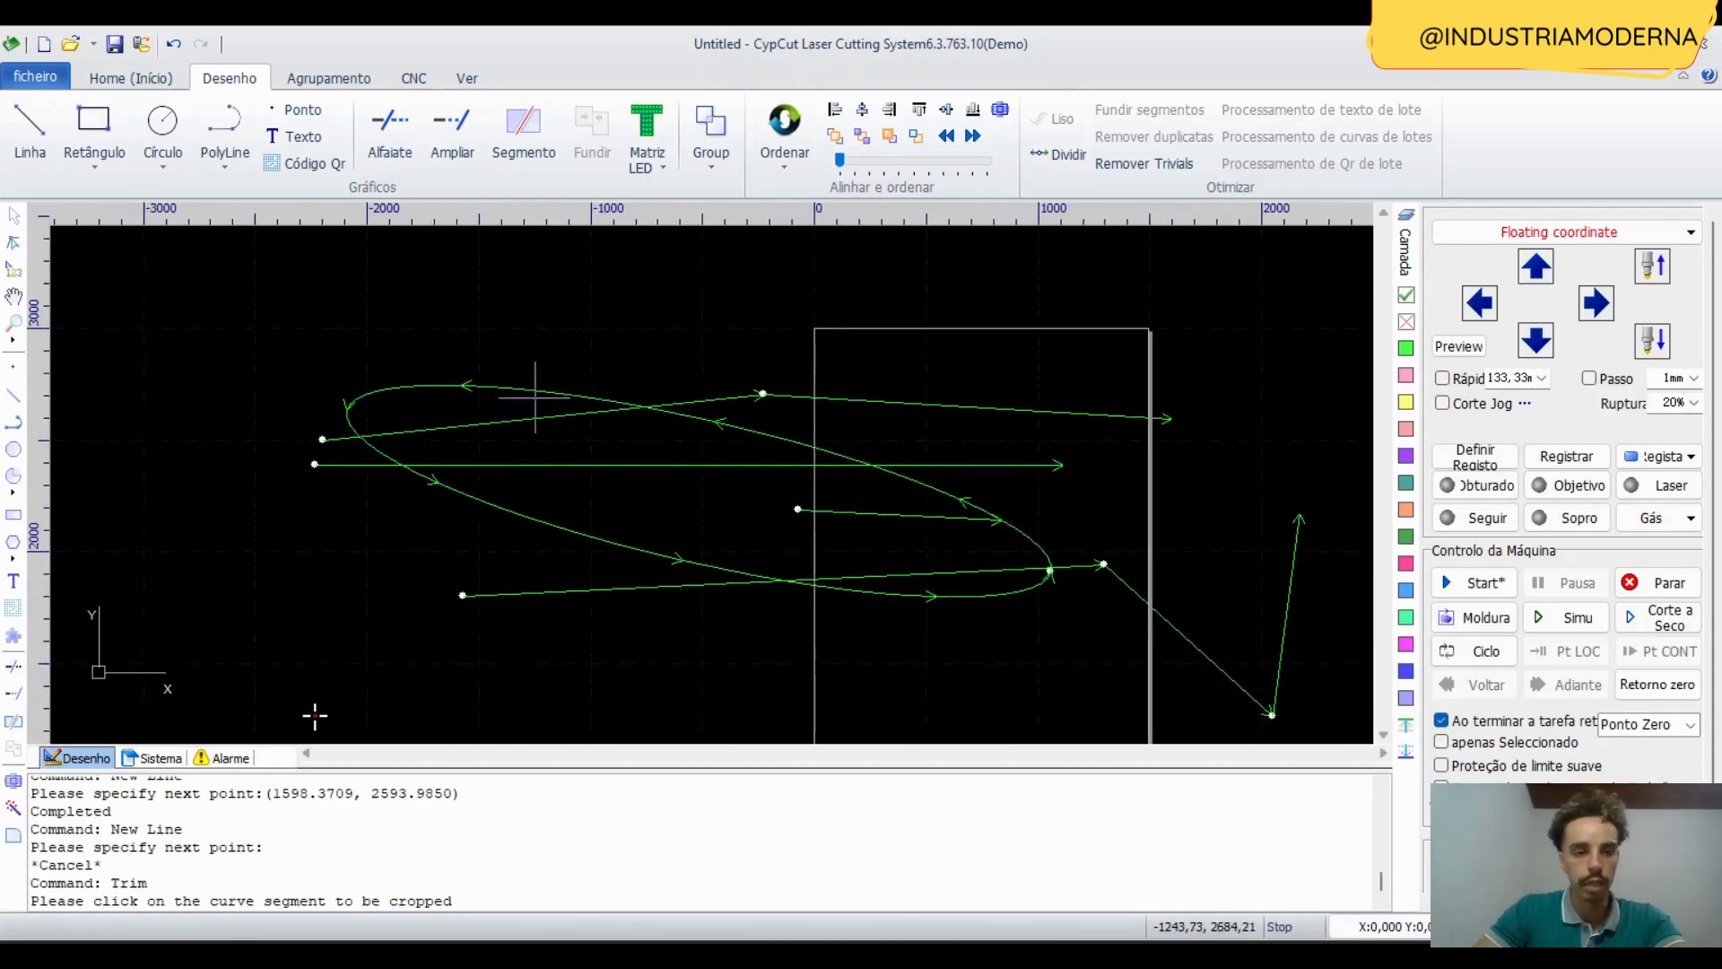
scroll(545, 403, up, 2)
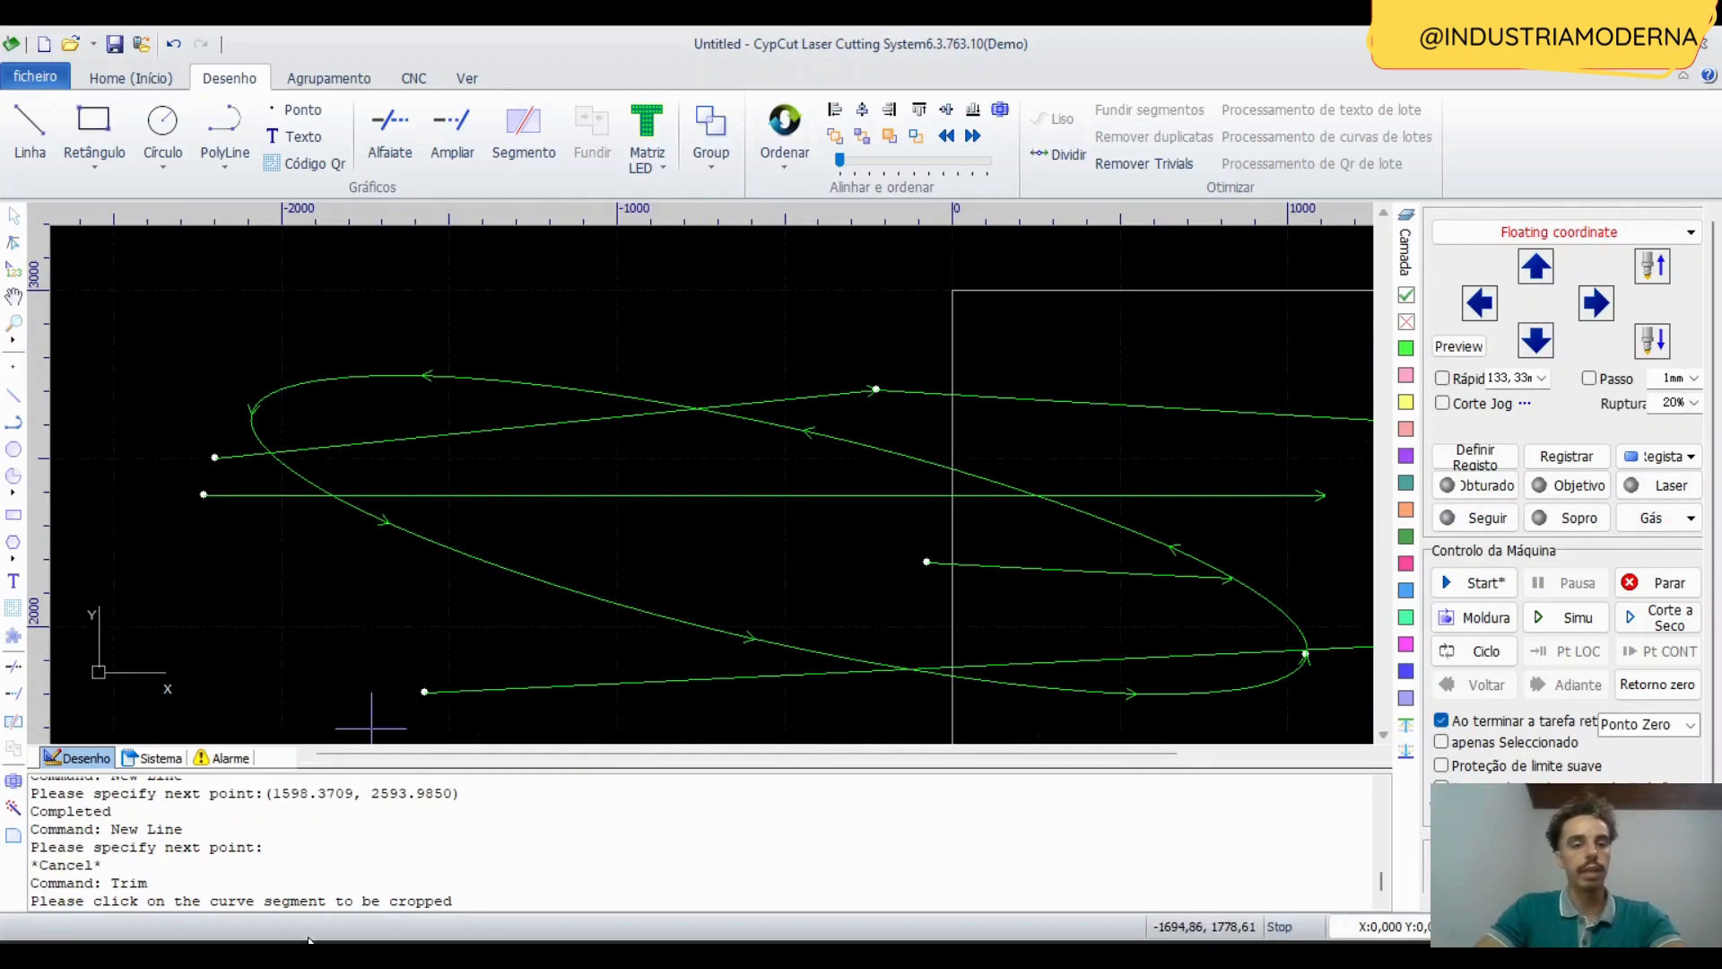
drag(472, 902, 197, 863)
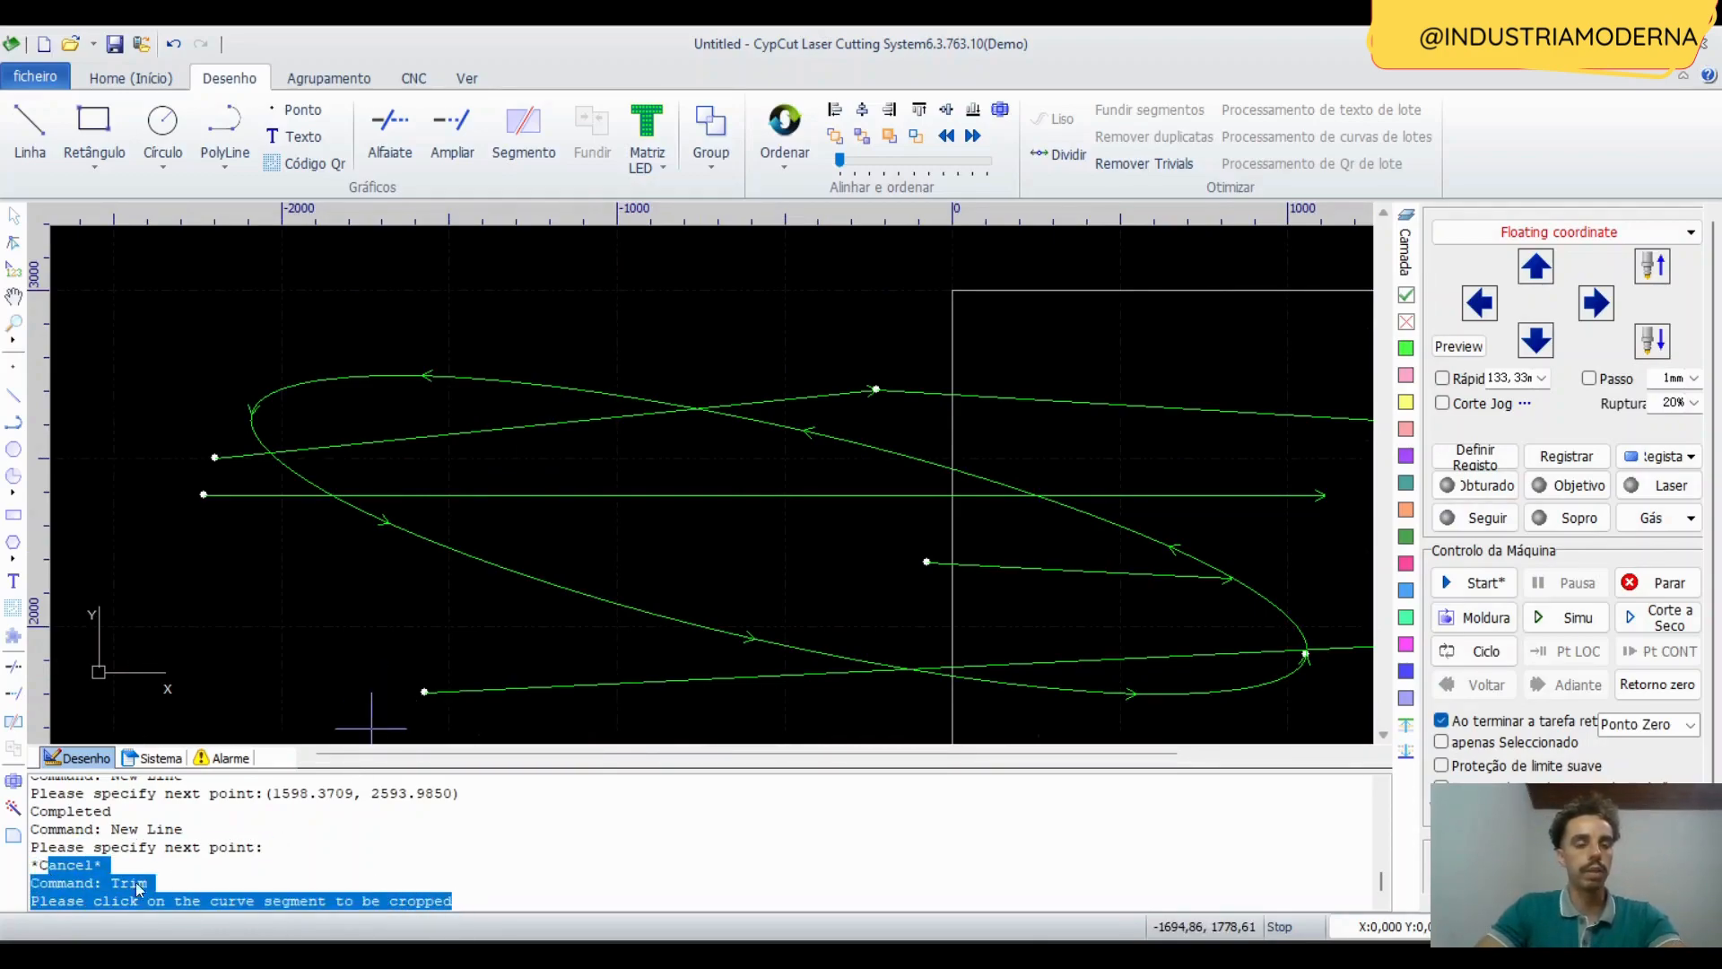
click(448, 870)
drag(471, 901, 87, 903)
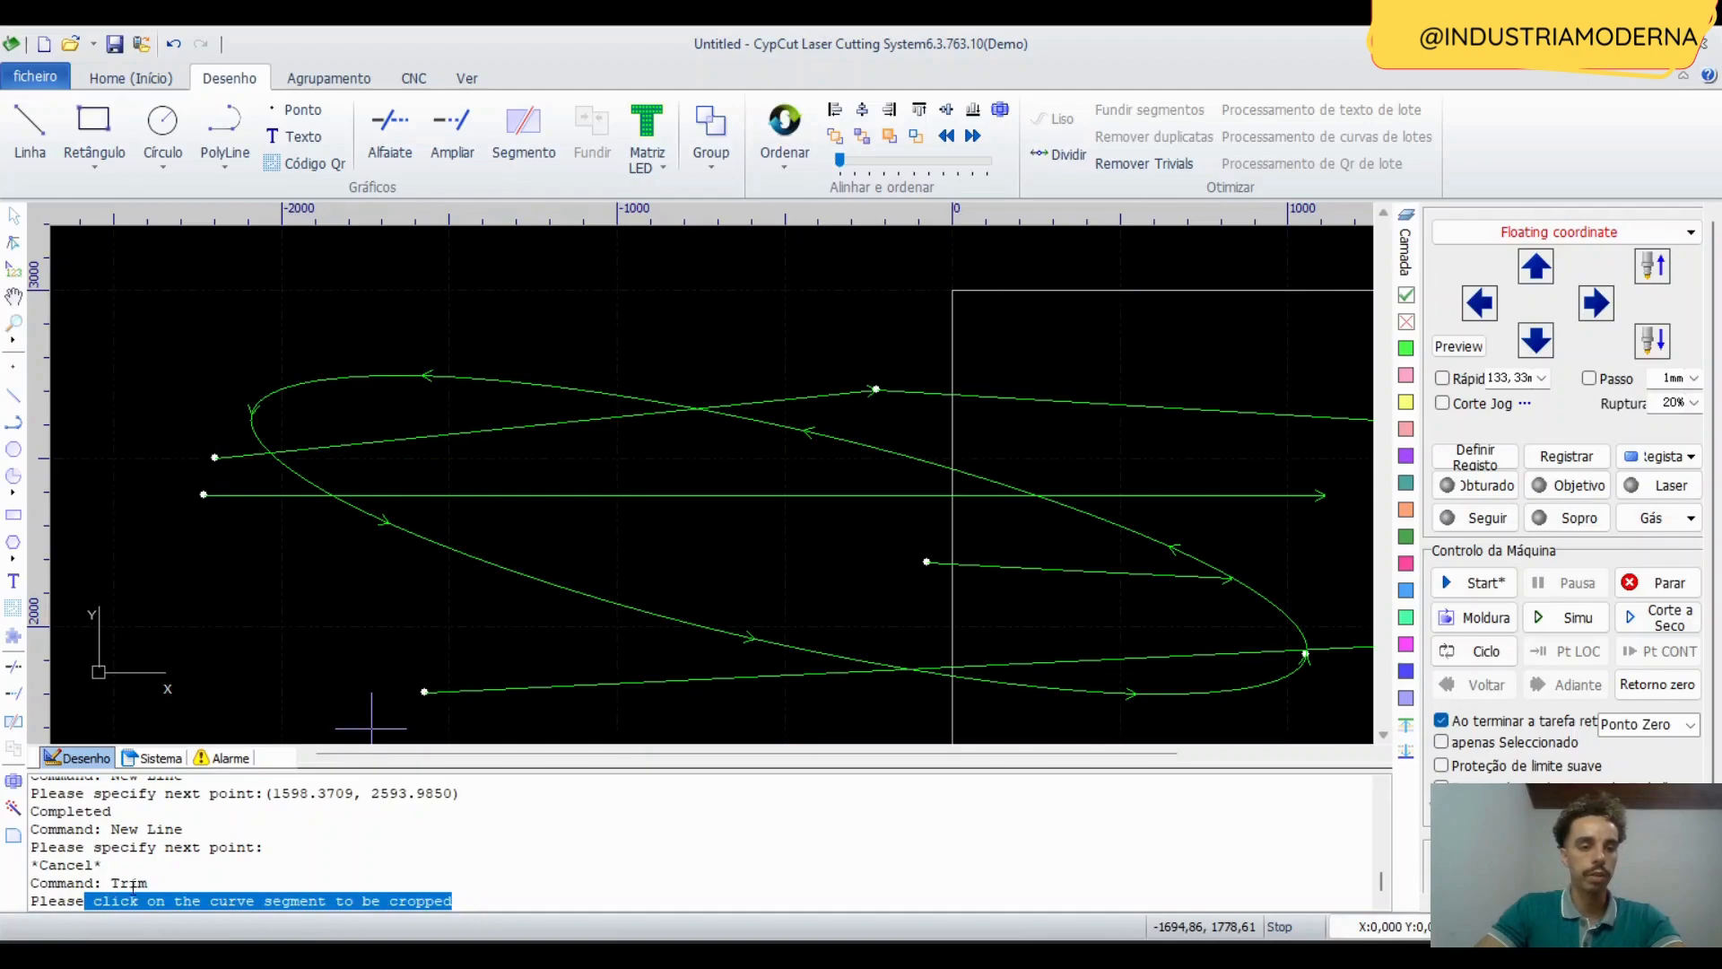
click(139, 886)
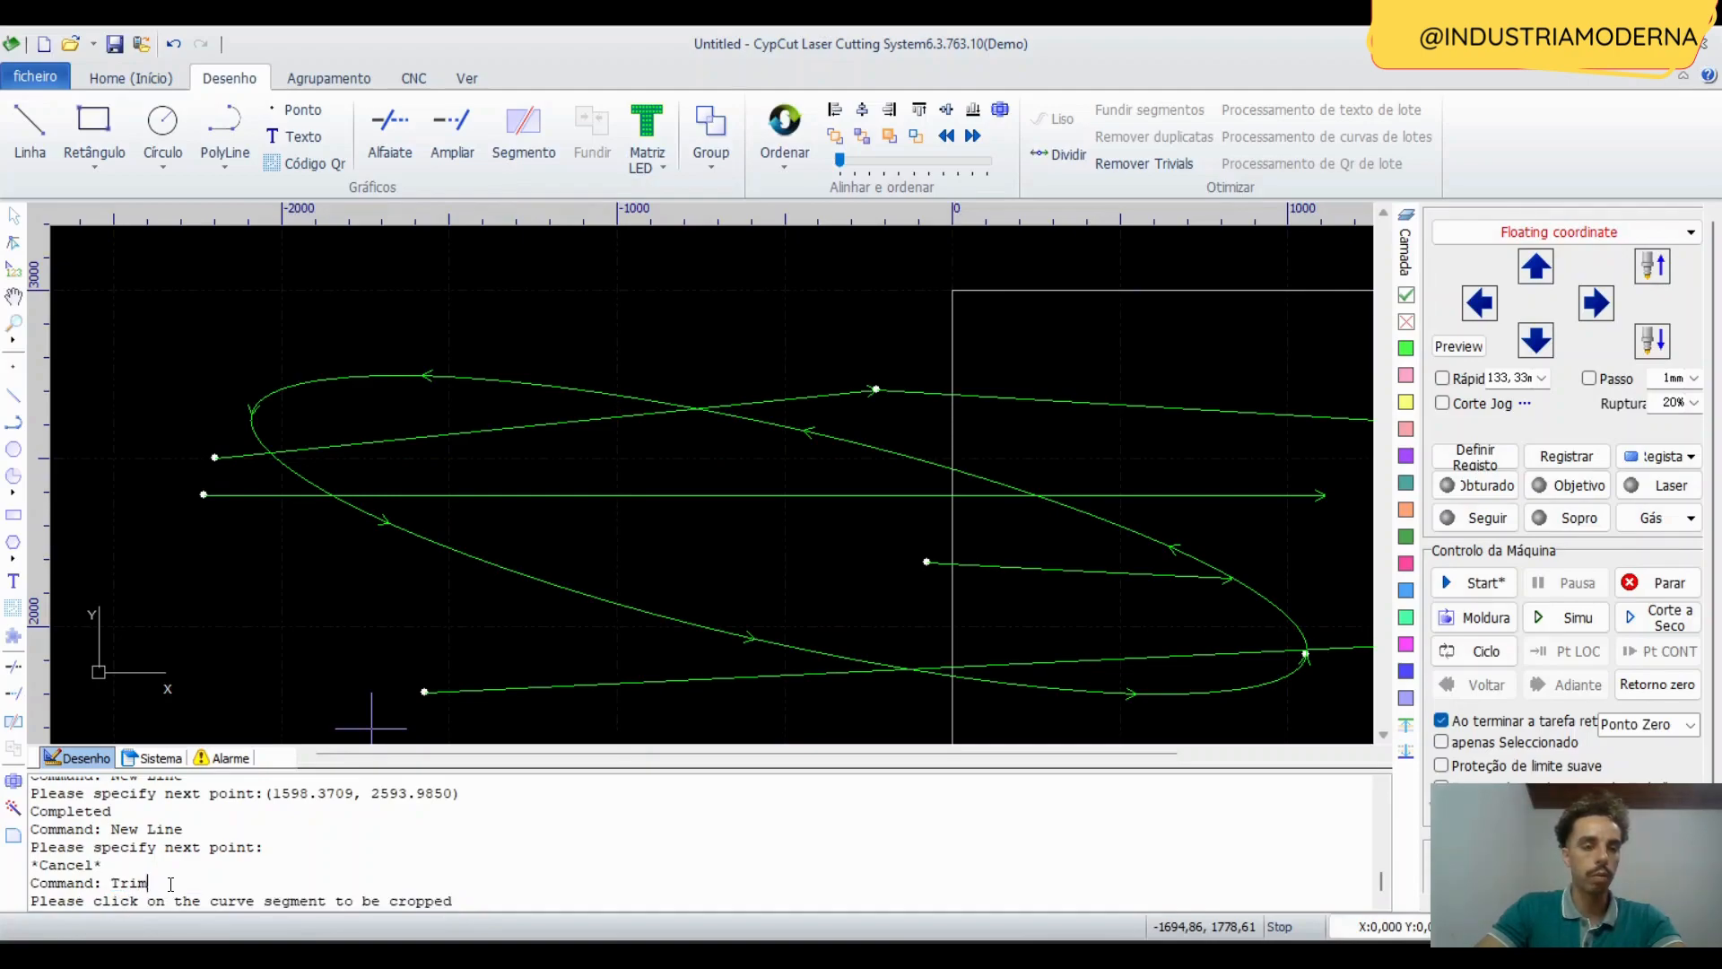
double_click(171, 885)
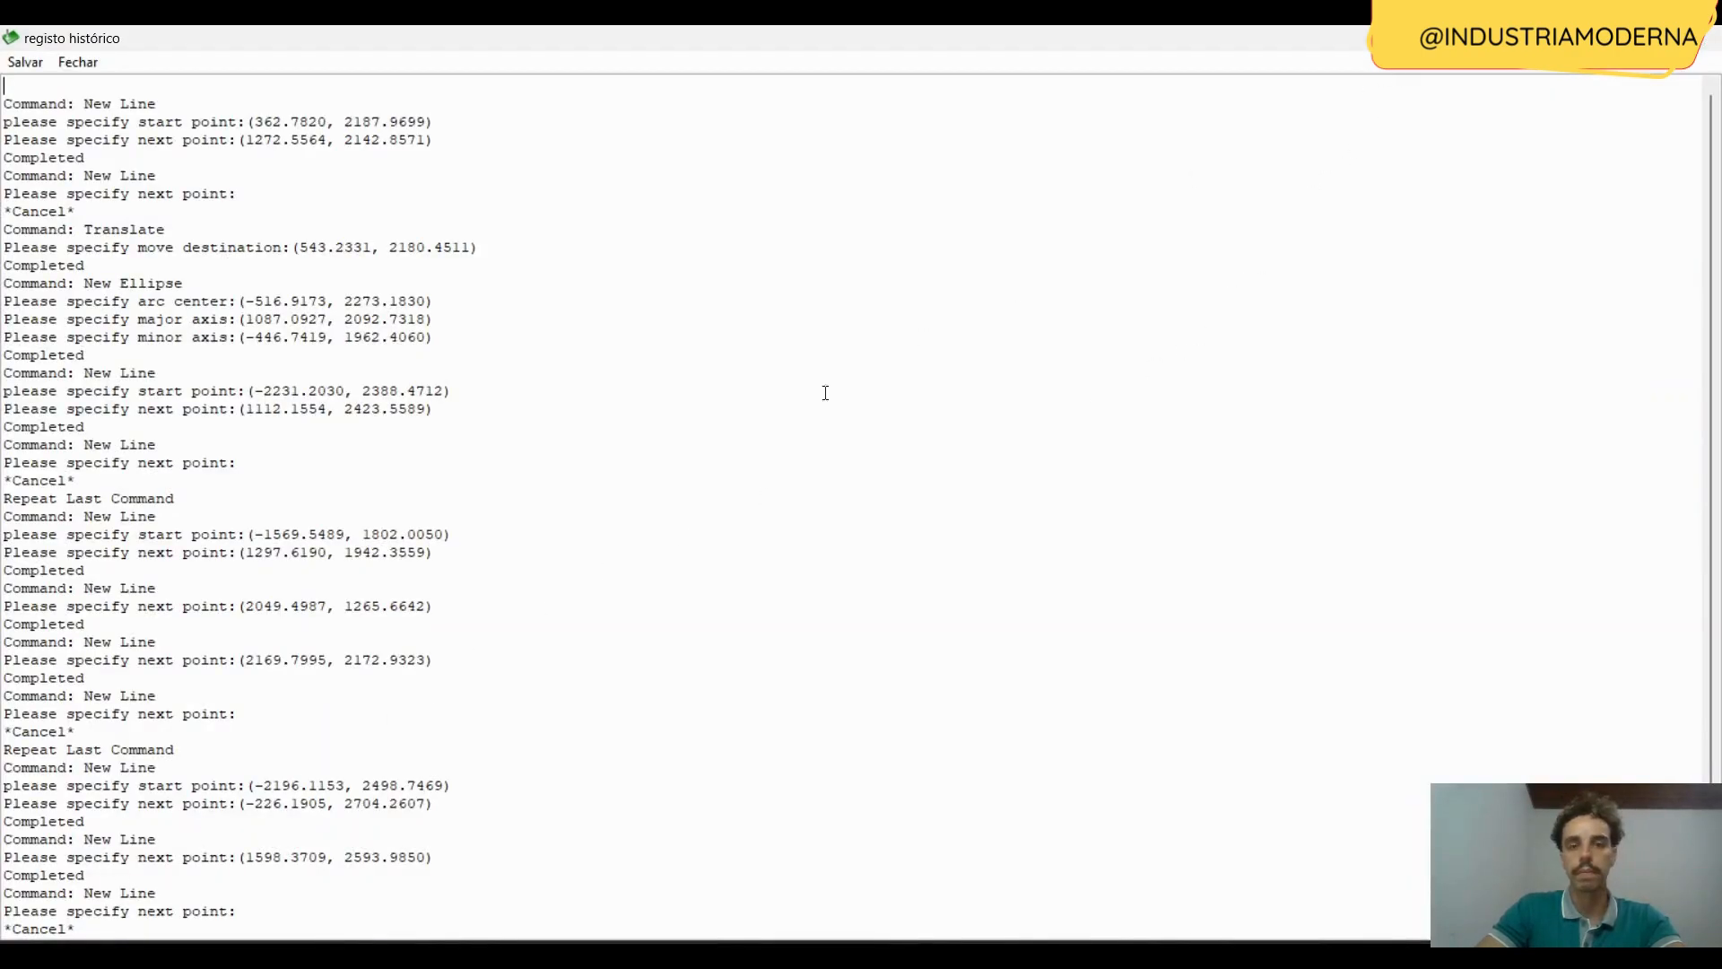
scroll(173, 741, down, 2)
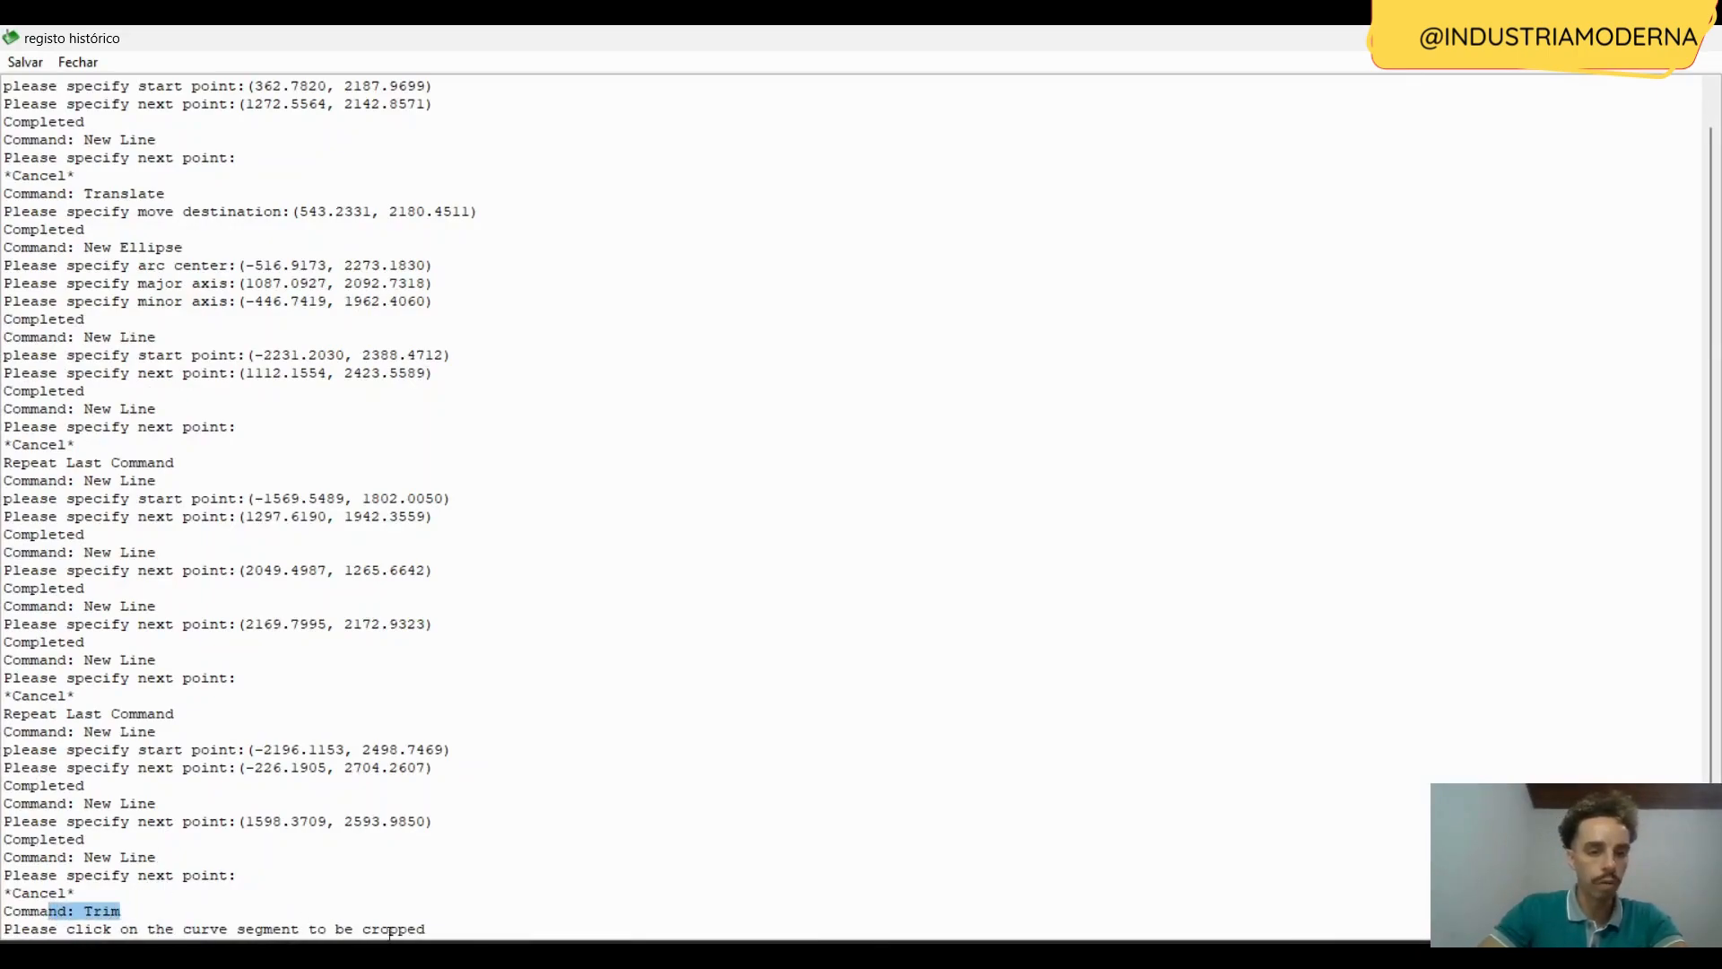
Close the command history and trim the two upper lines' ends beyond the ellipse's left side, plus the sloped line's portion inside the ellipse.
click(1706, 39)
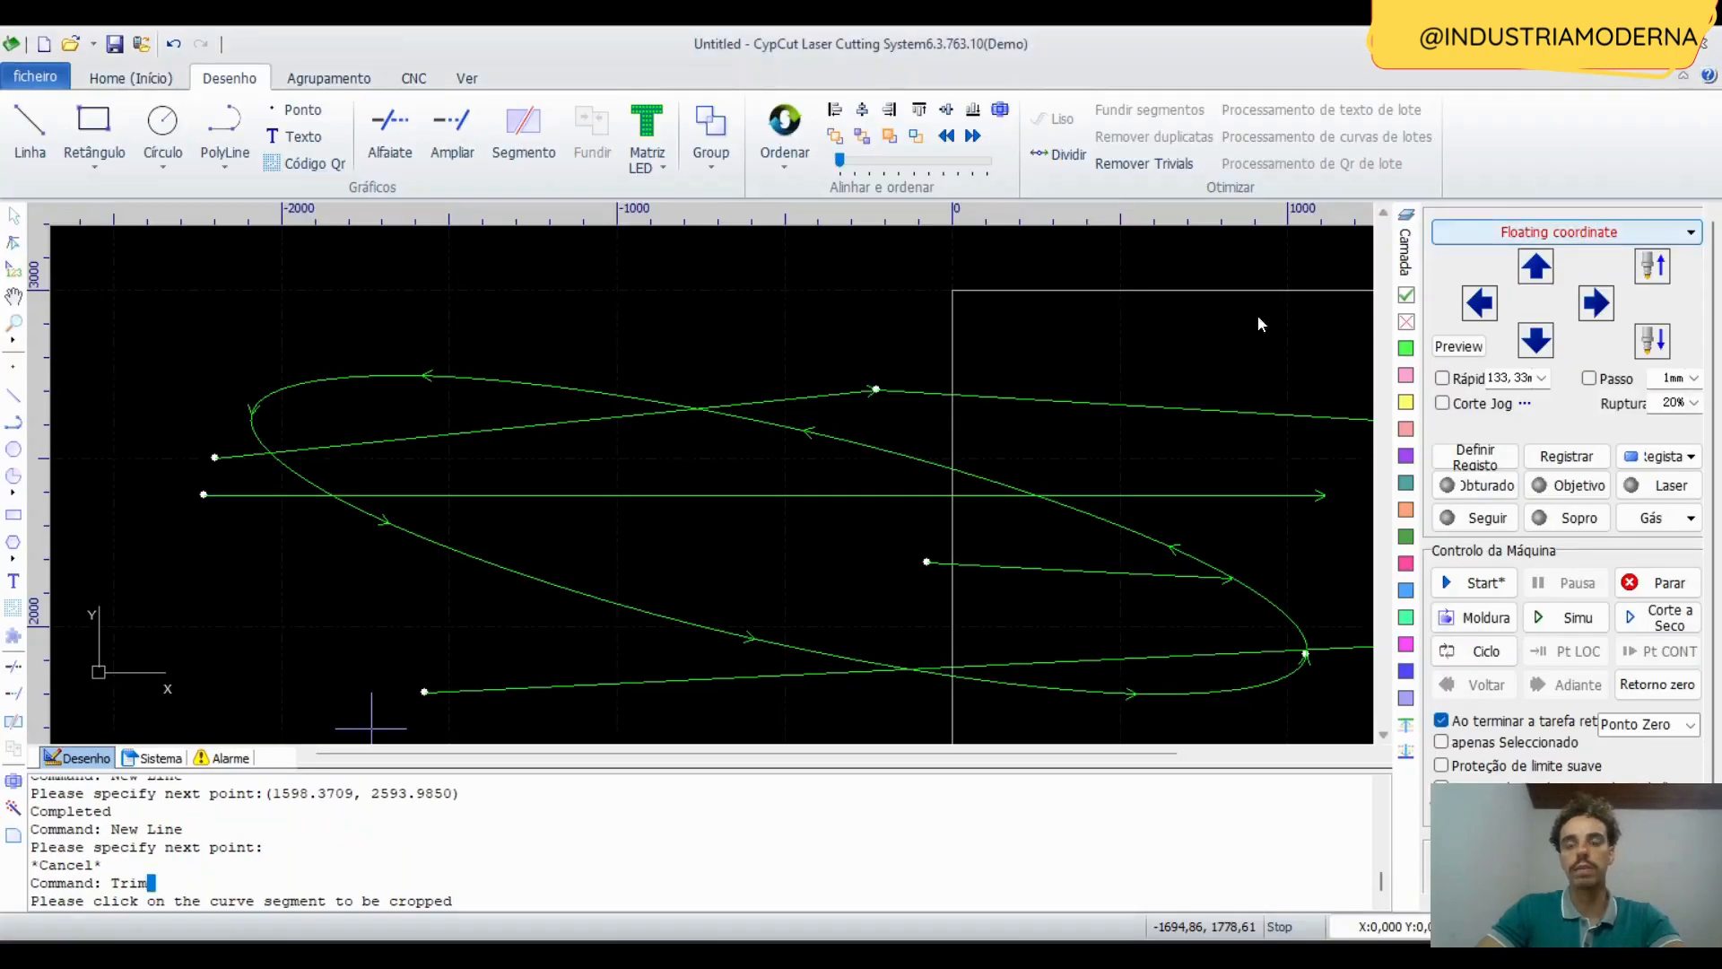
middle_drag(575, 428, 602, 407)
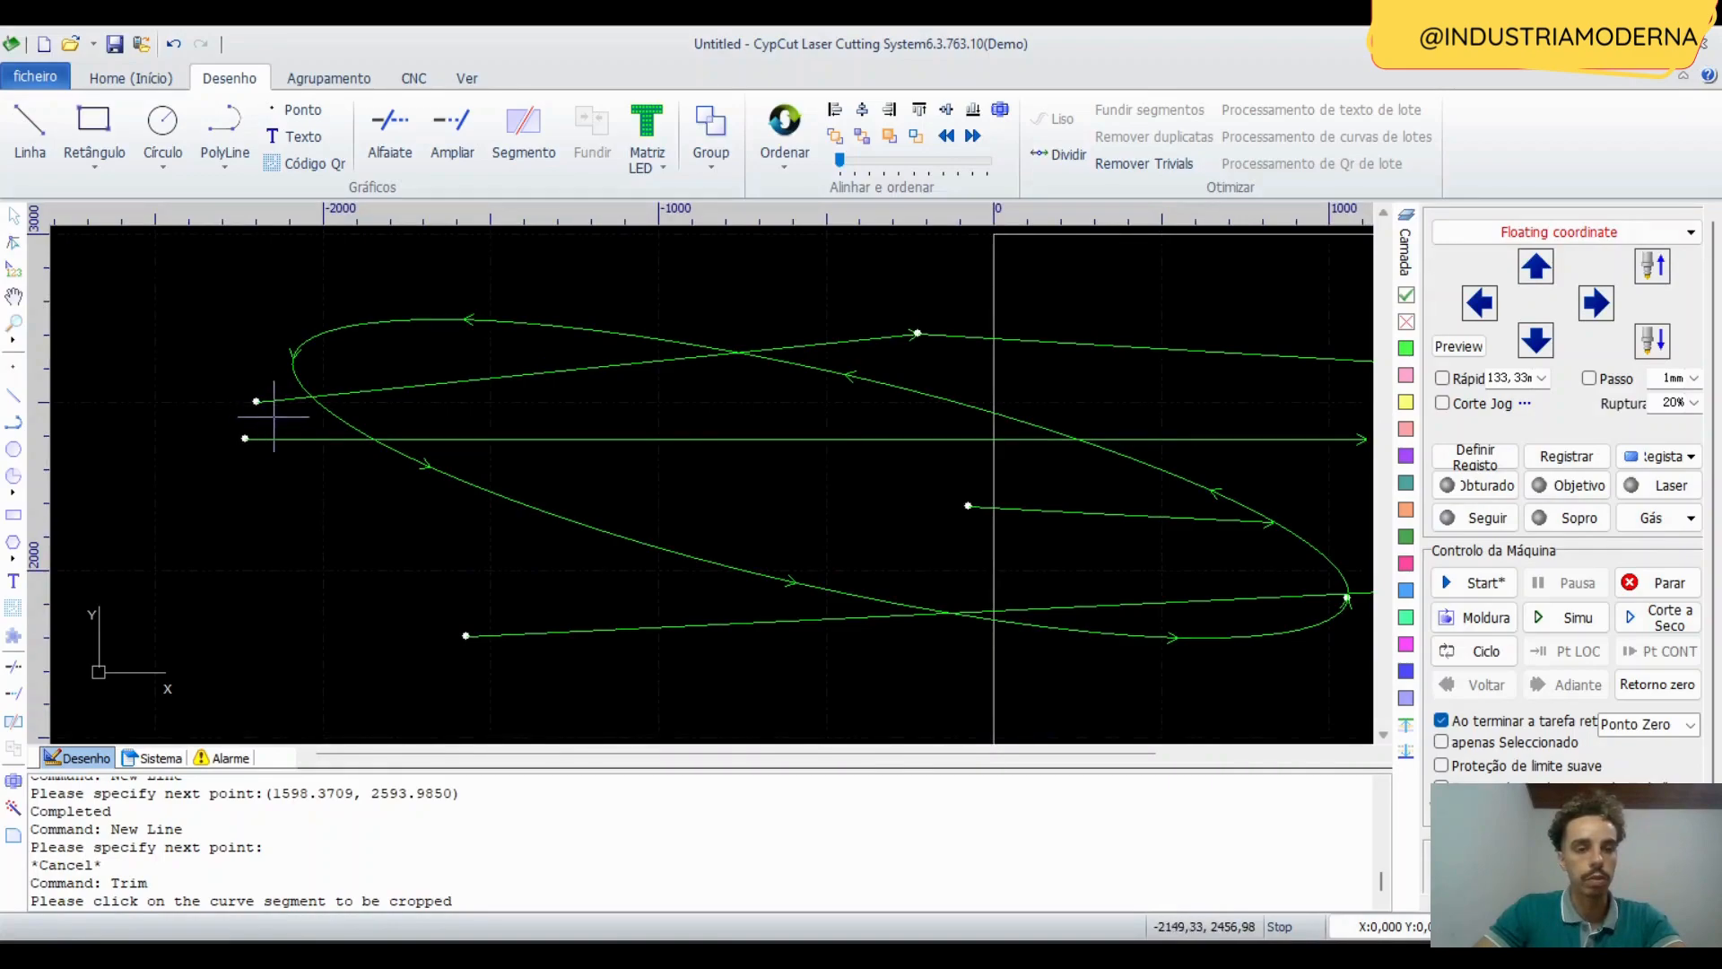
click(263, 395)
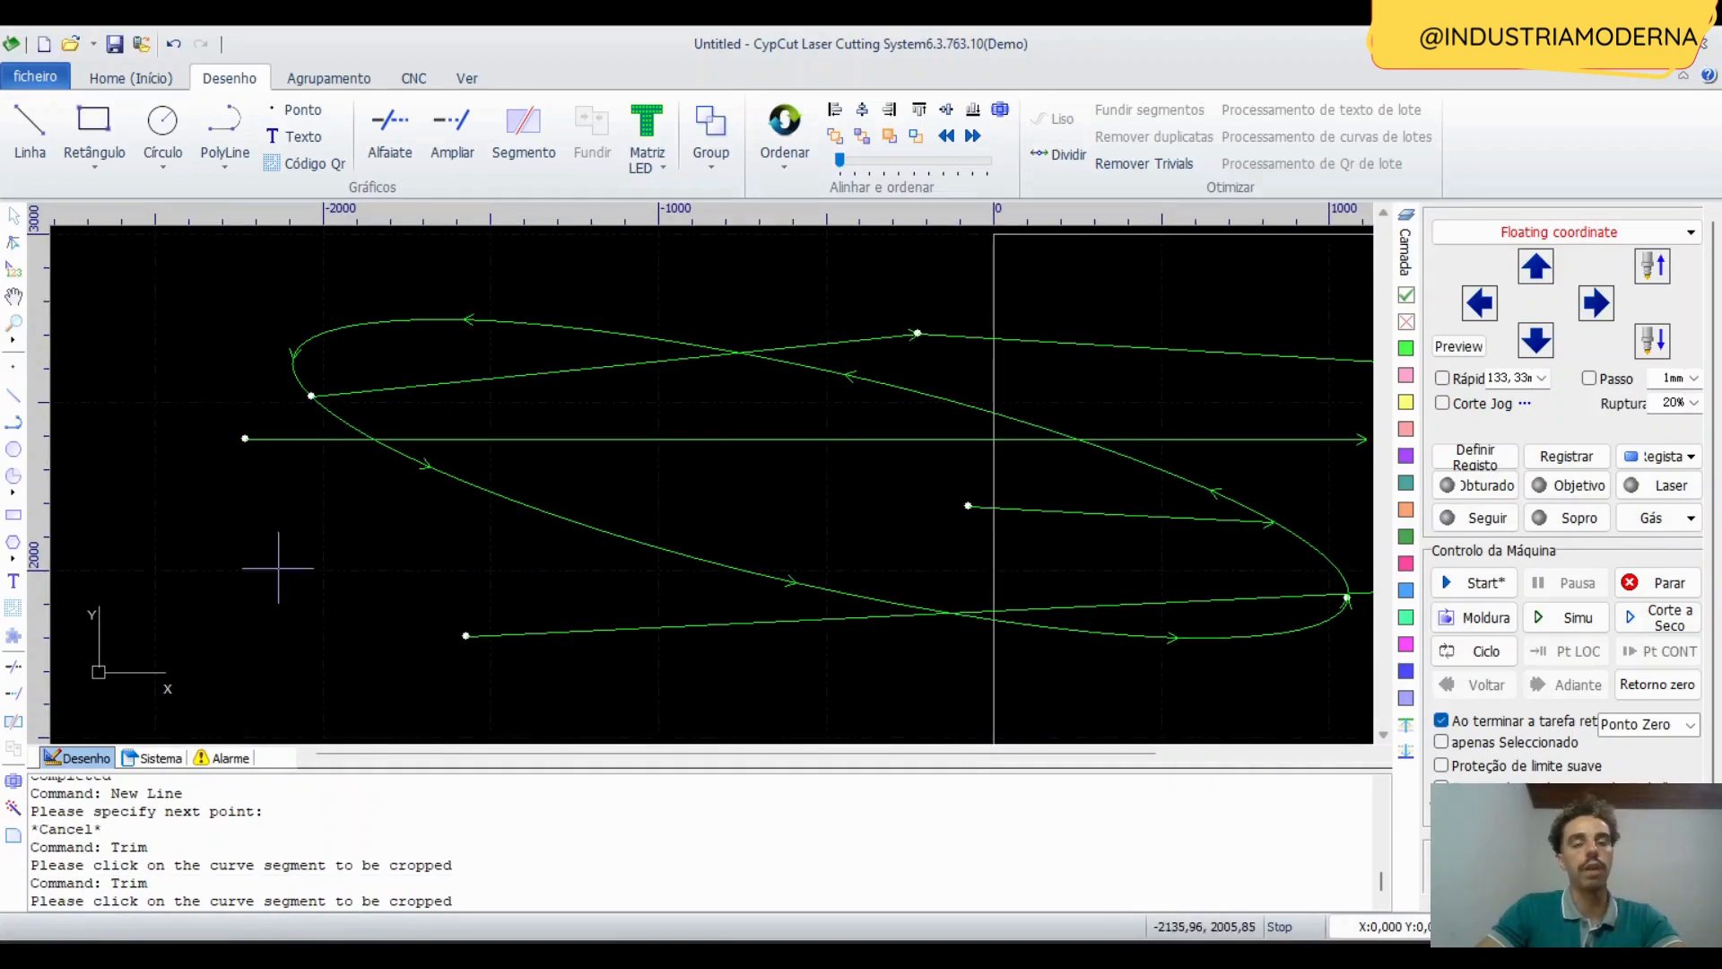
drag(206, 404, 291, 532)
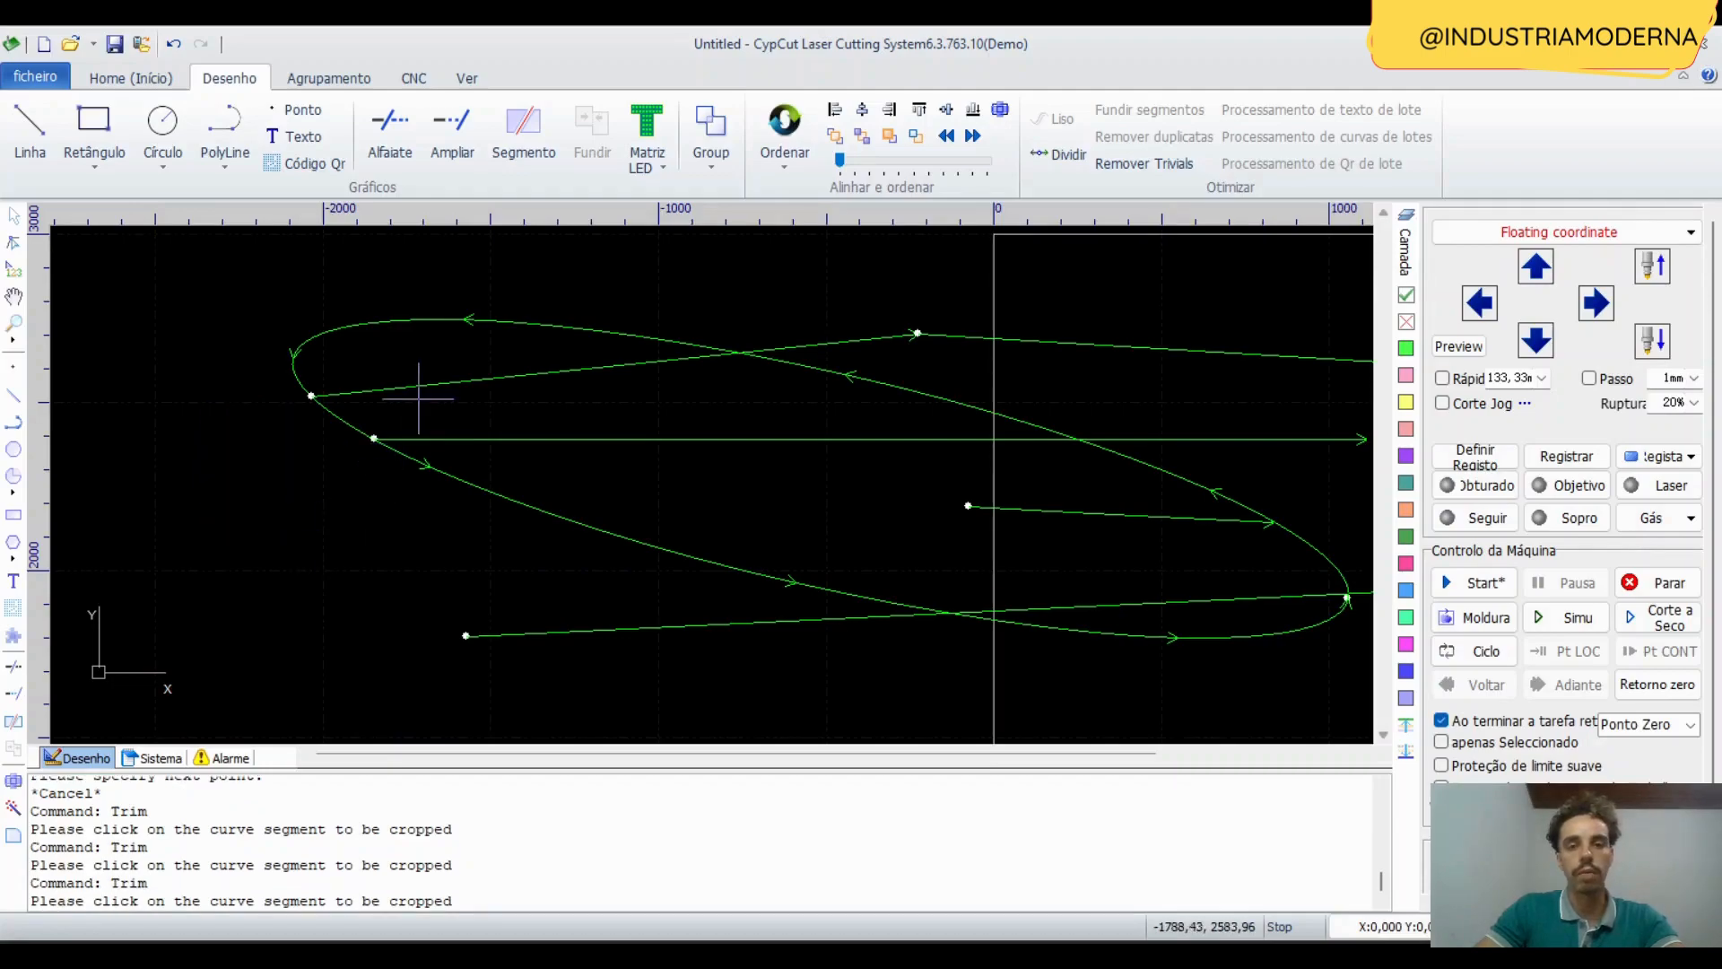
drag(418, 362, 510, 406)
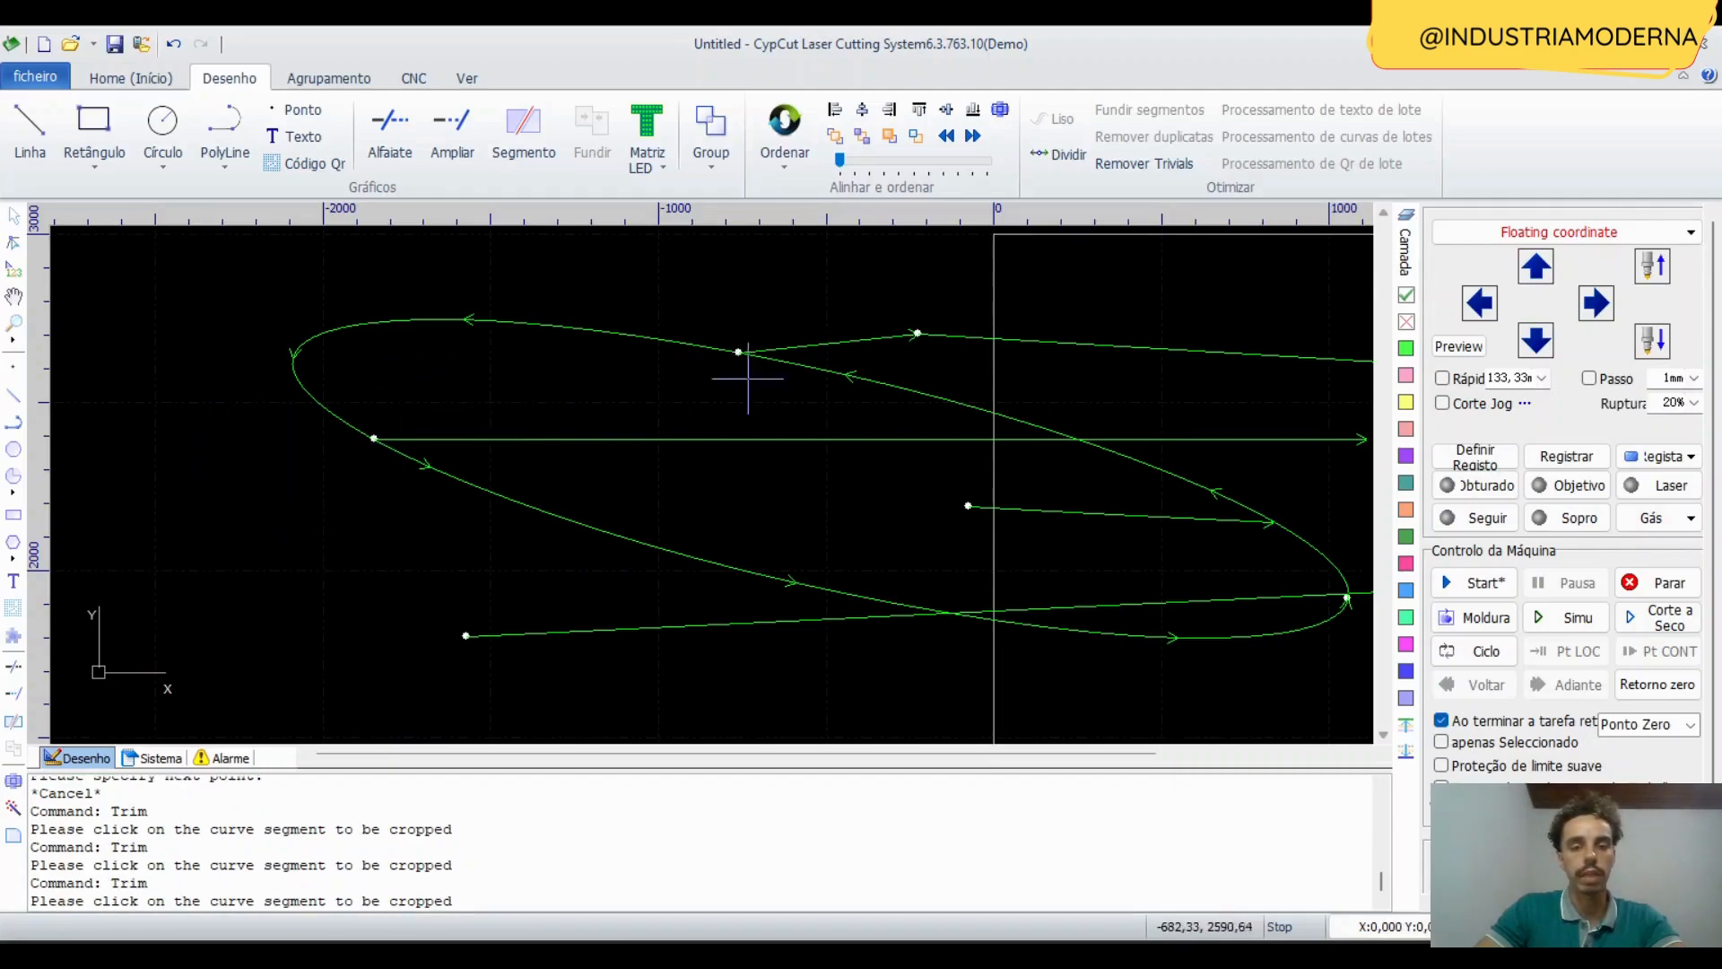
middle_drag(788, 375, 847, 427)
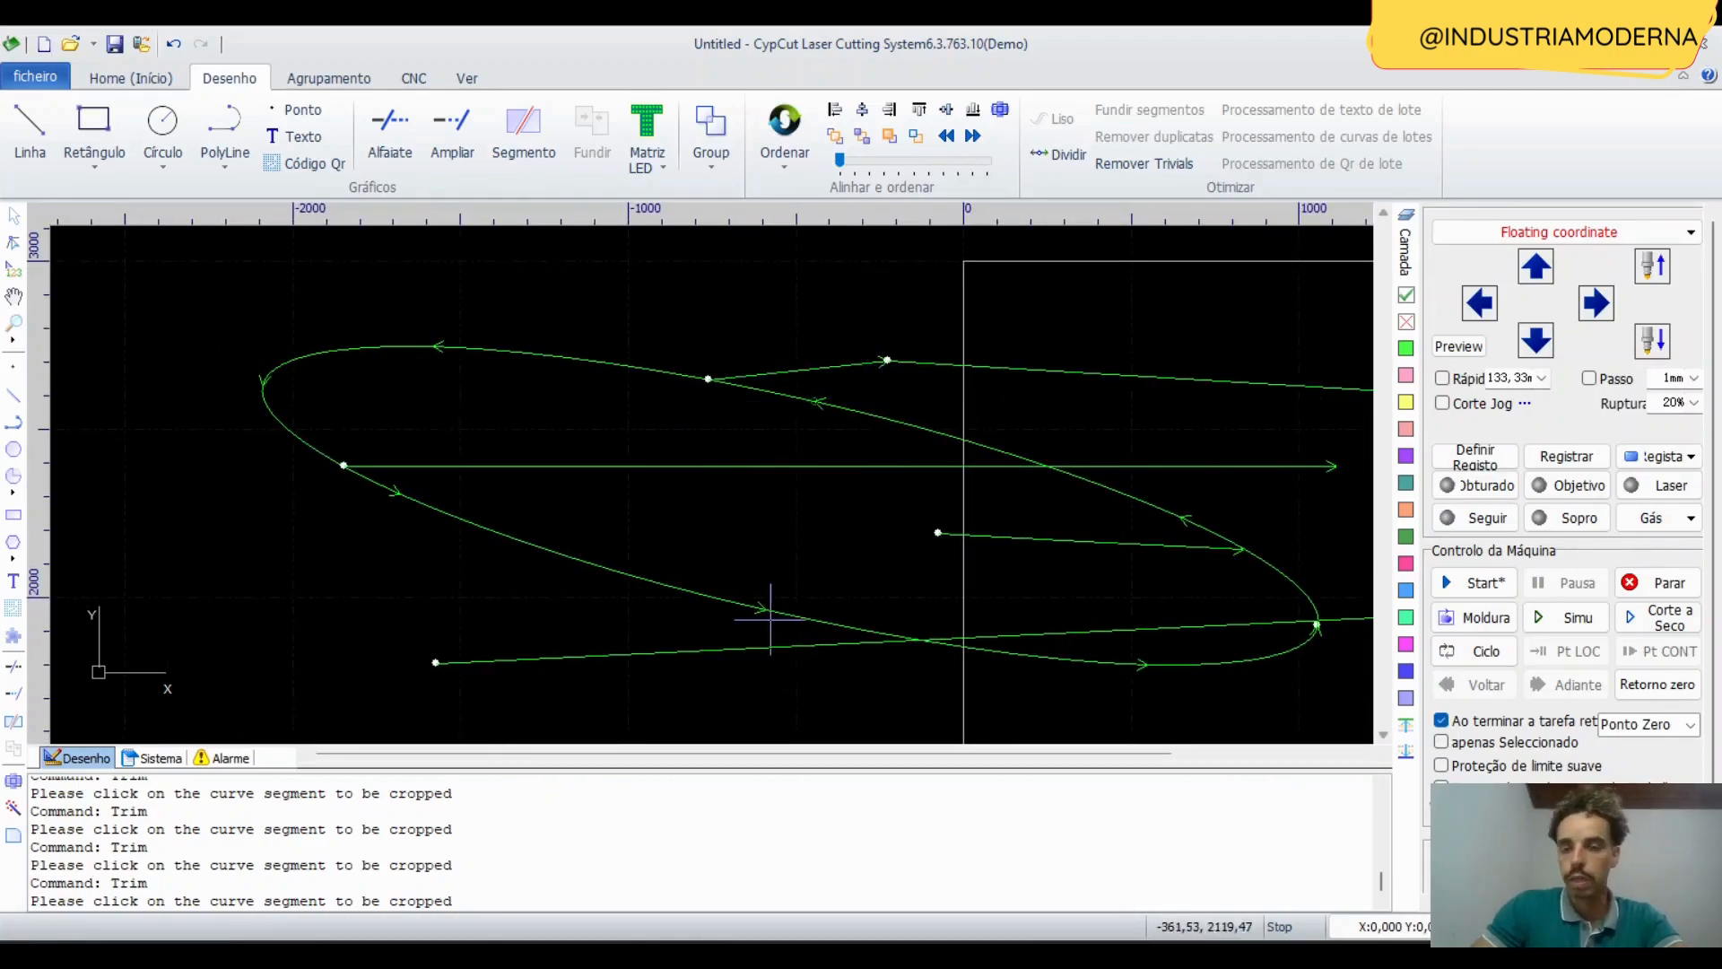
scroll(995, 515, down, 1)
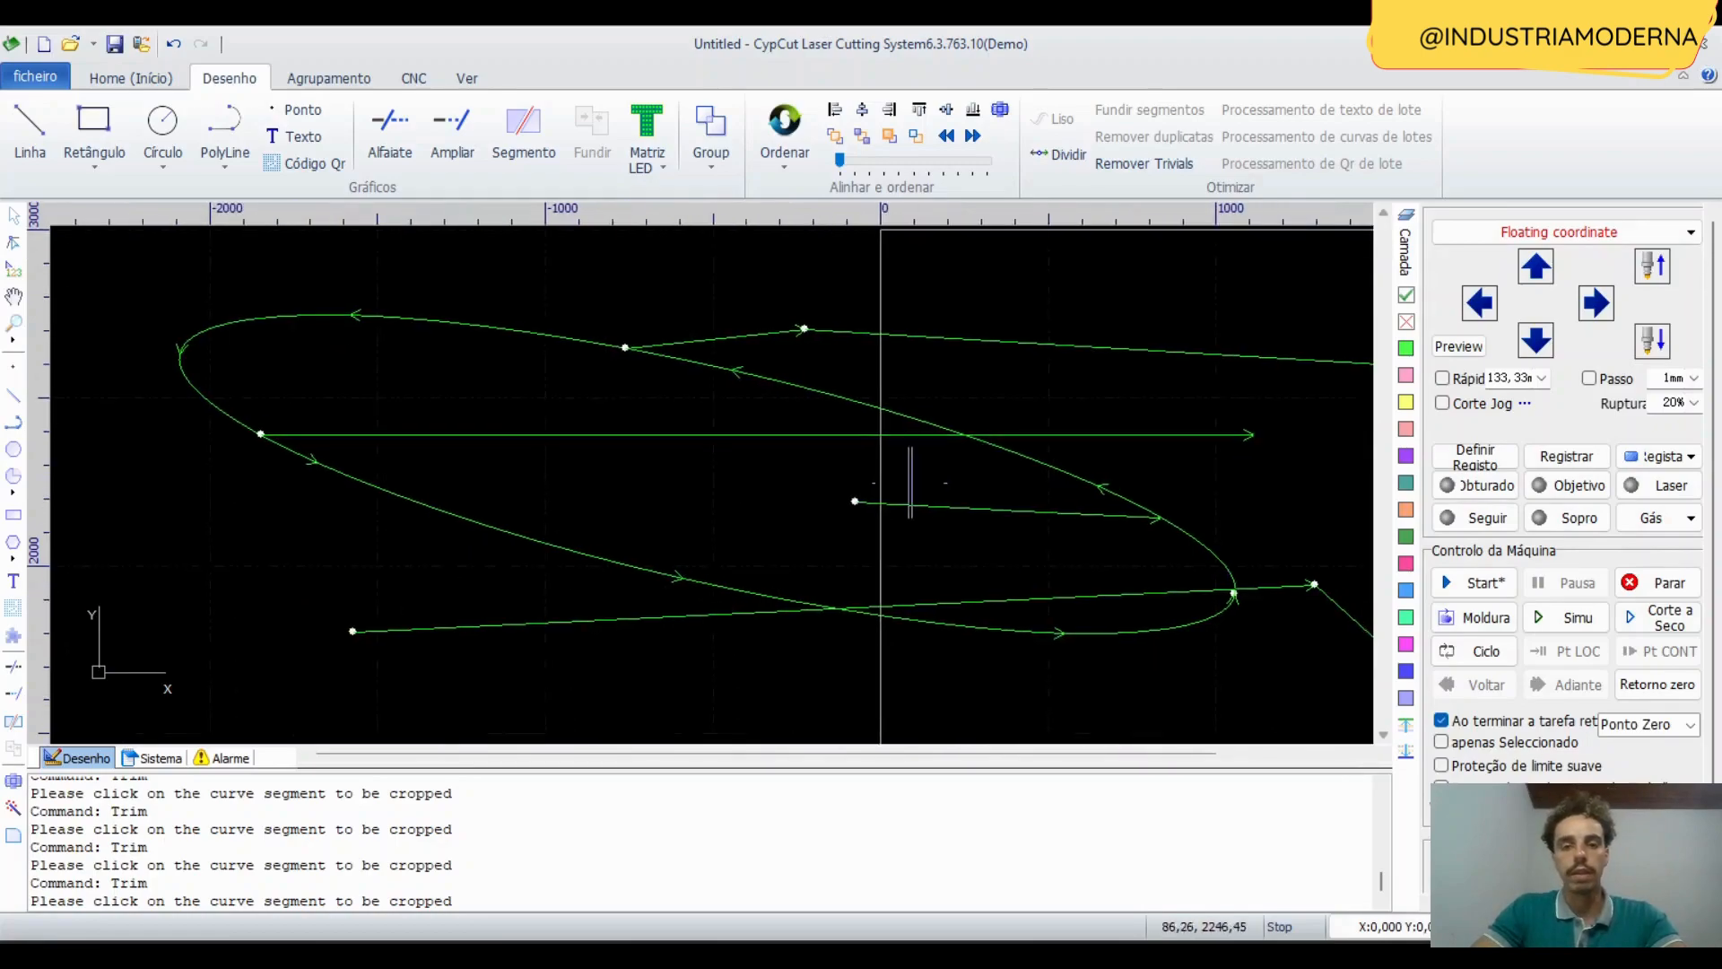
scroll(773, 489, down, 4)
mouse_move(871, 493)
middle_down()
mouse_move(965, 593)
mouse_move(938, 559)
middle_up()
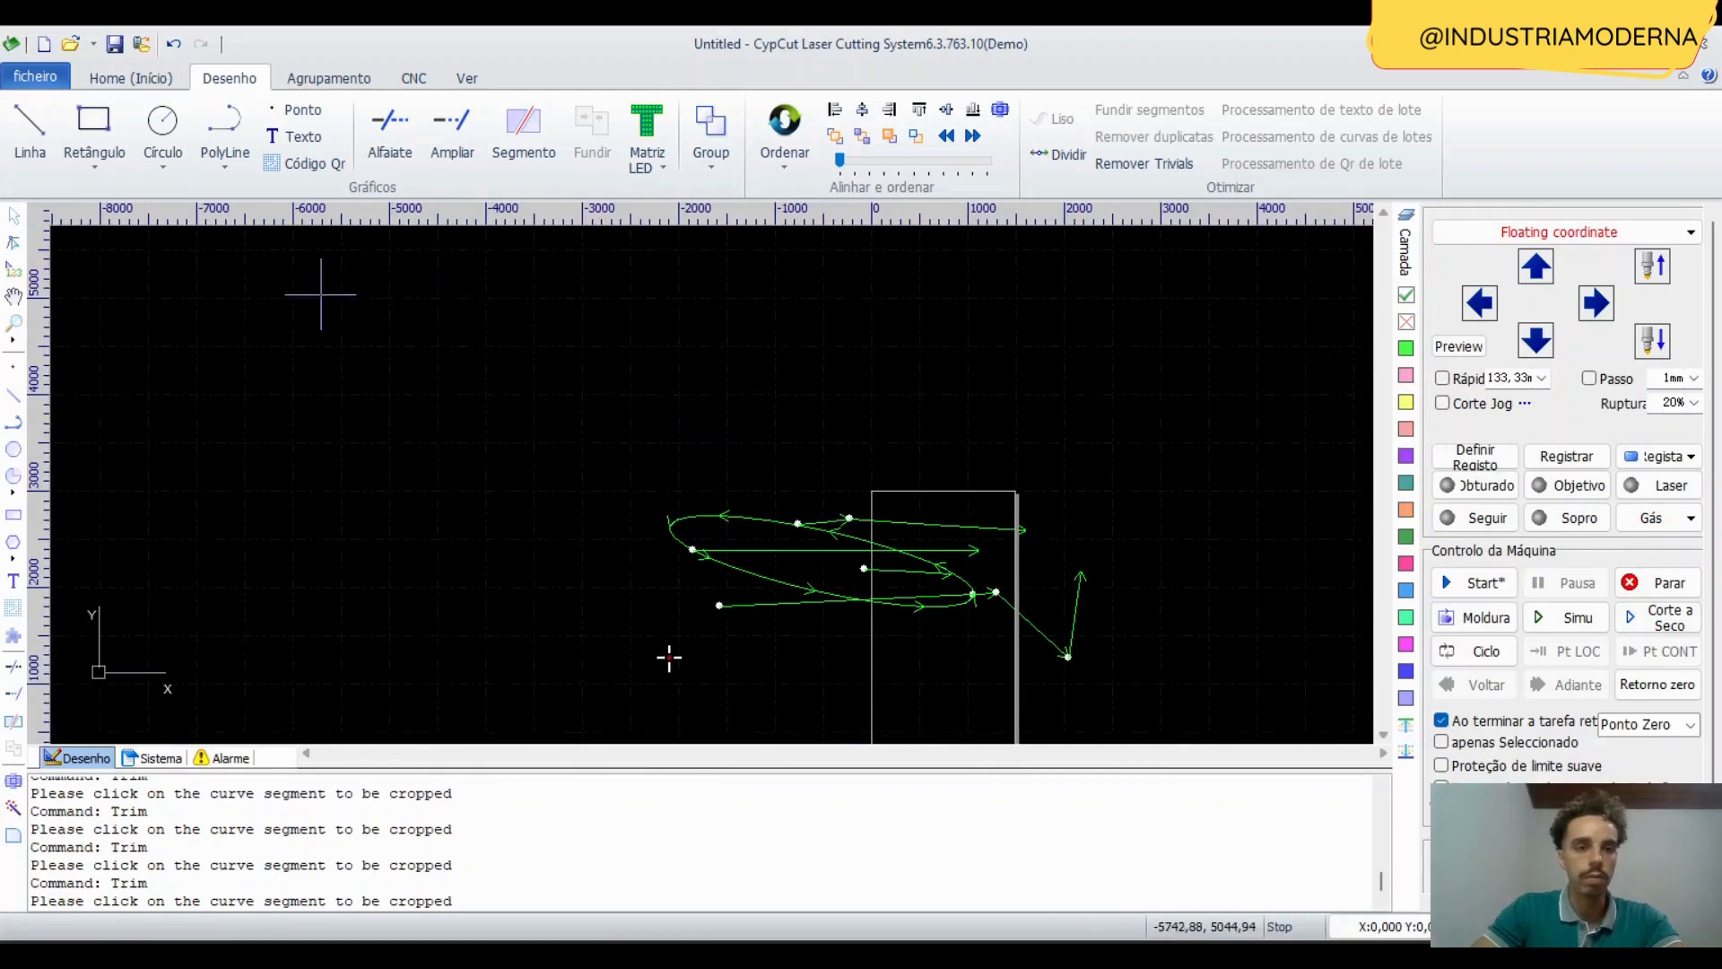
drag(281, 283, 577, 485)
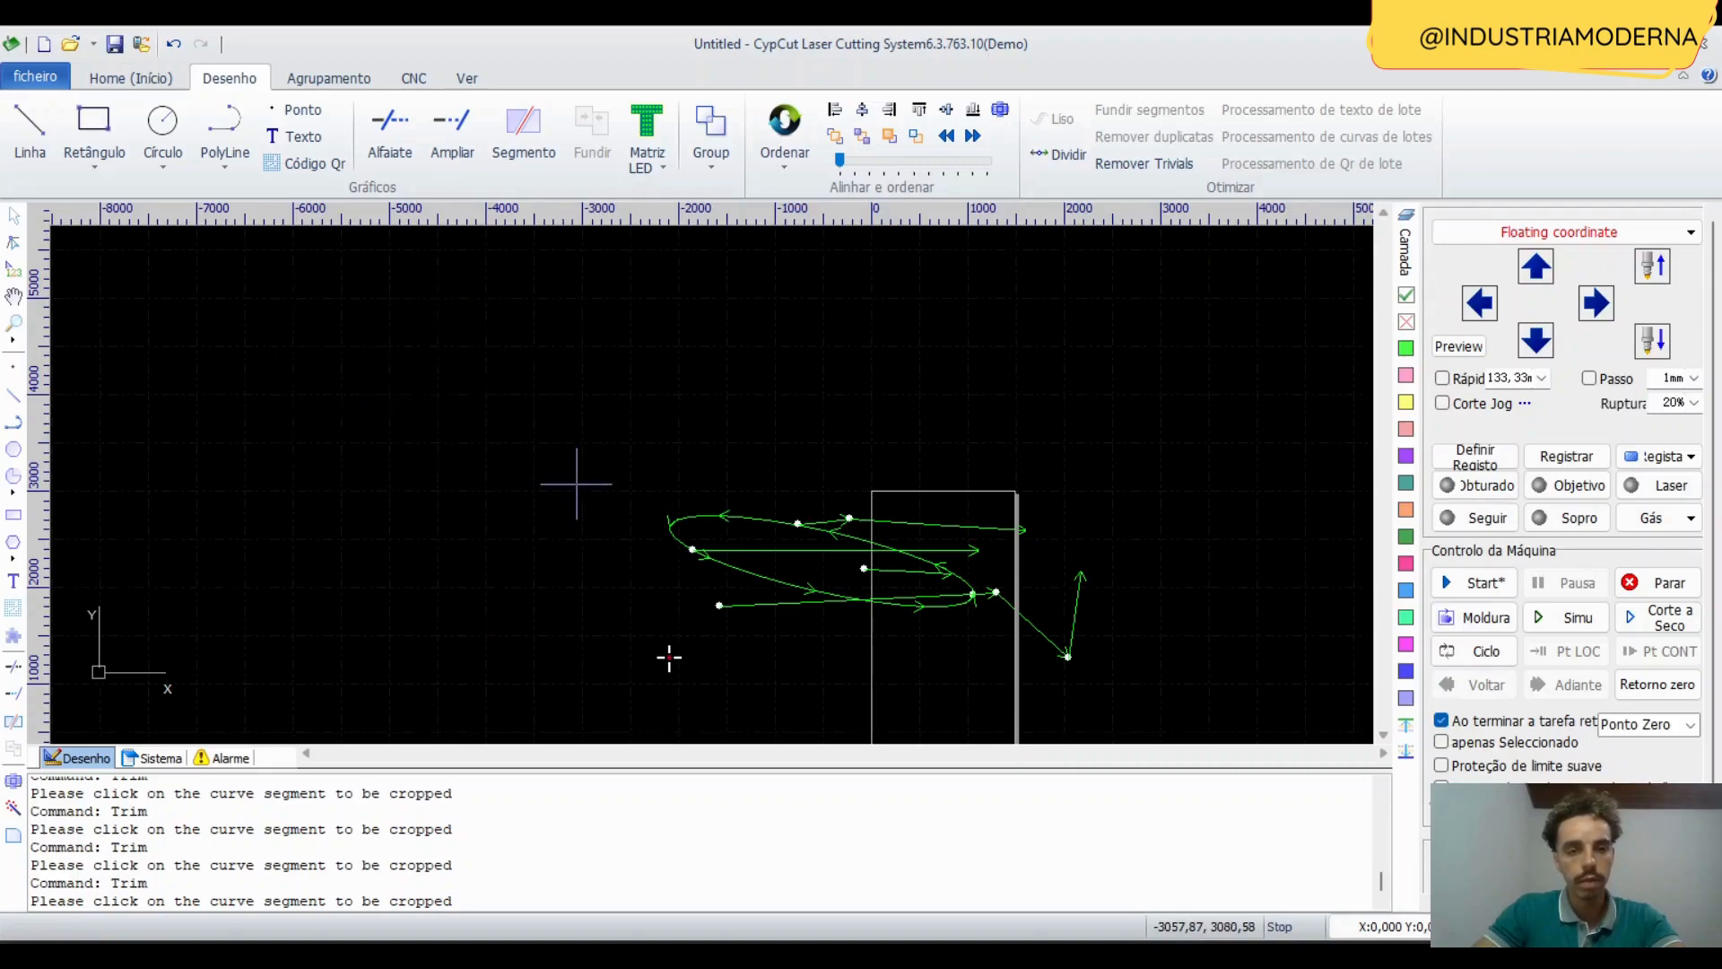
drag(833, 292, 383, 477)
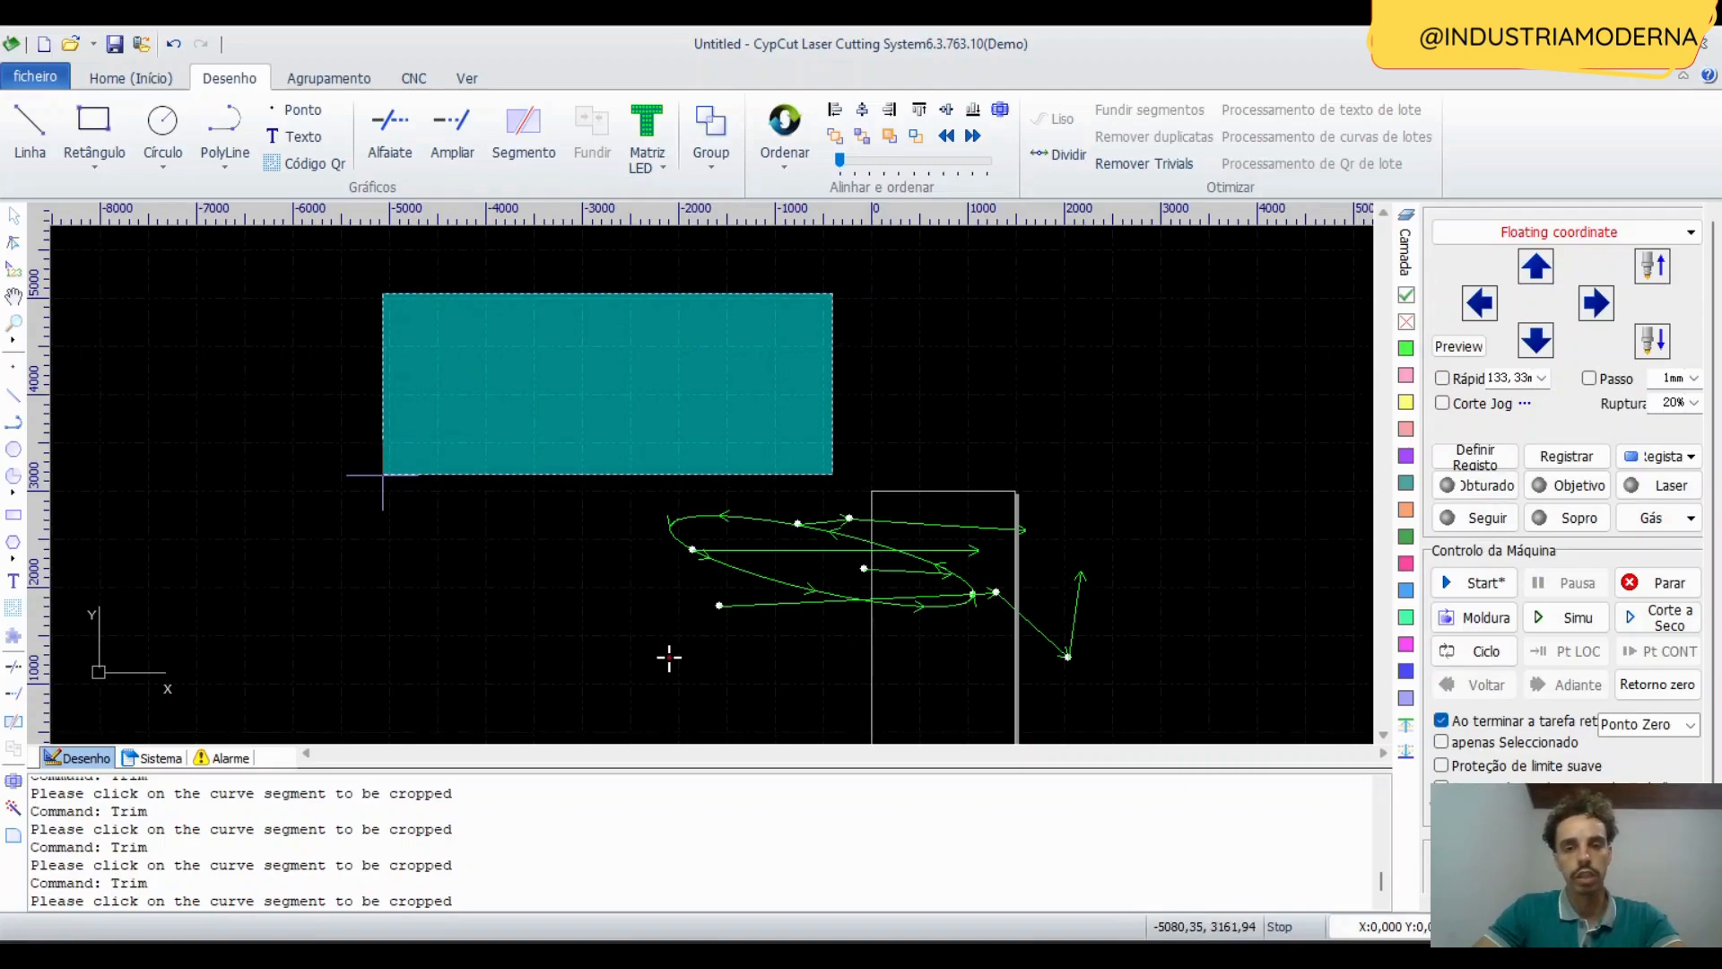
drag(383, 474, 472, 462)
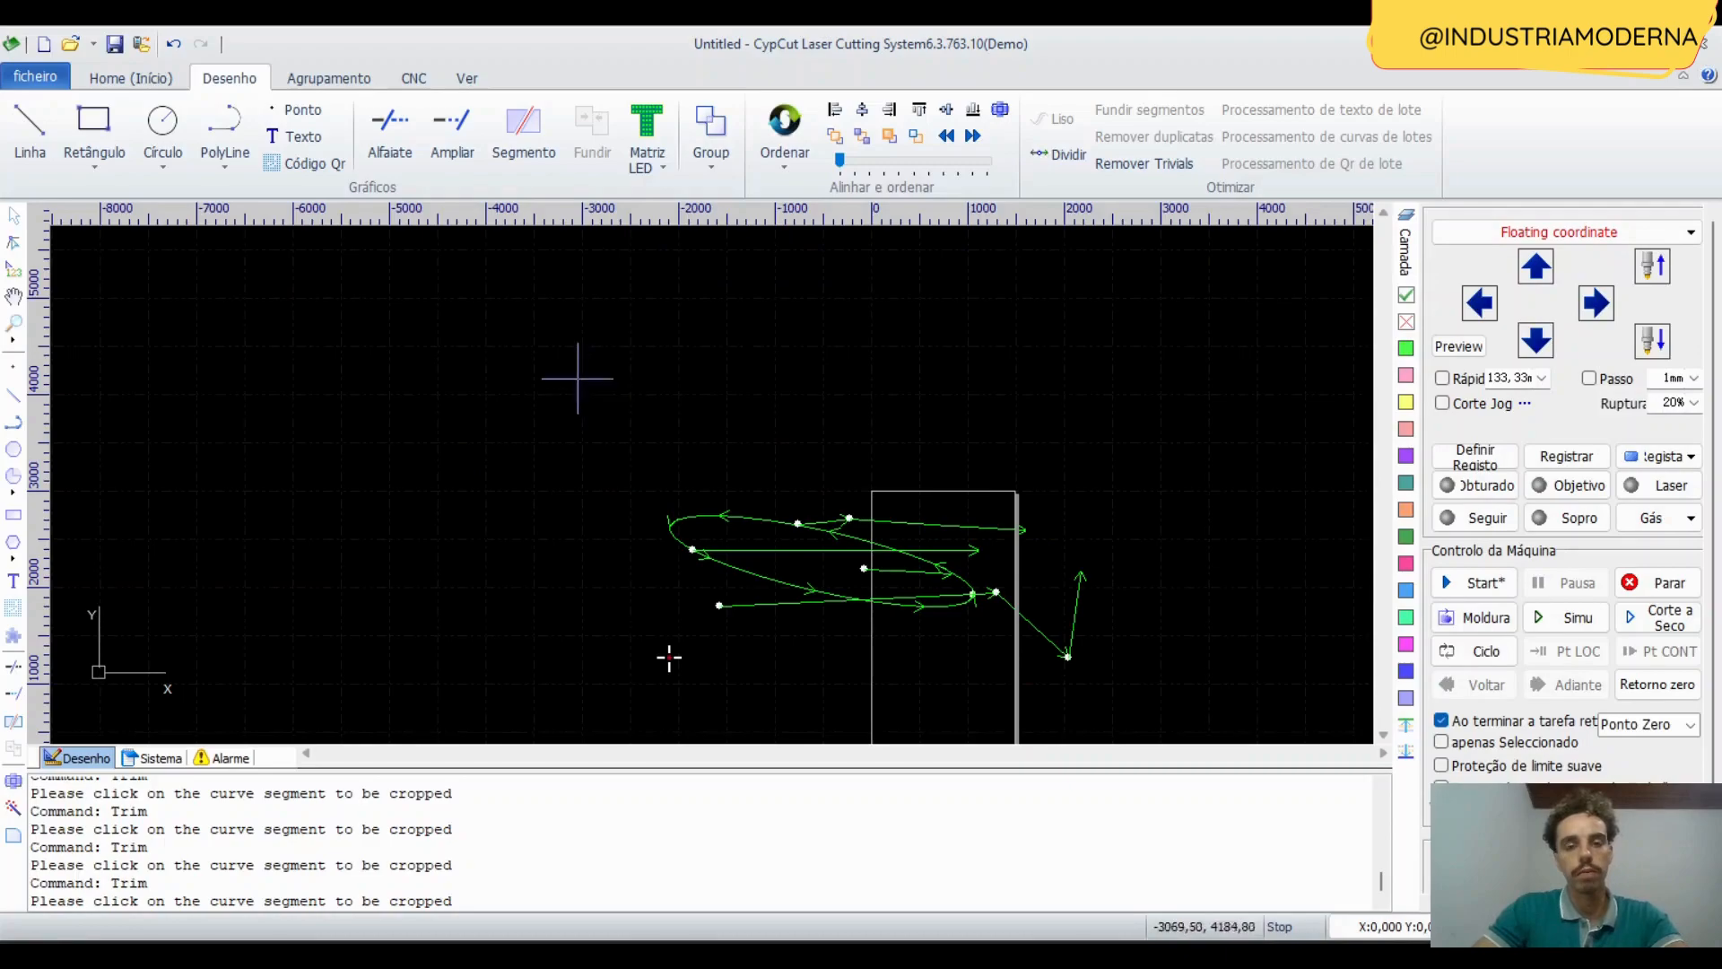
drag(756, 324, 385, 471)
drag(341, 329, 557, 356)
drag(642, 308, 378, 465)
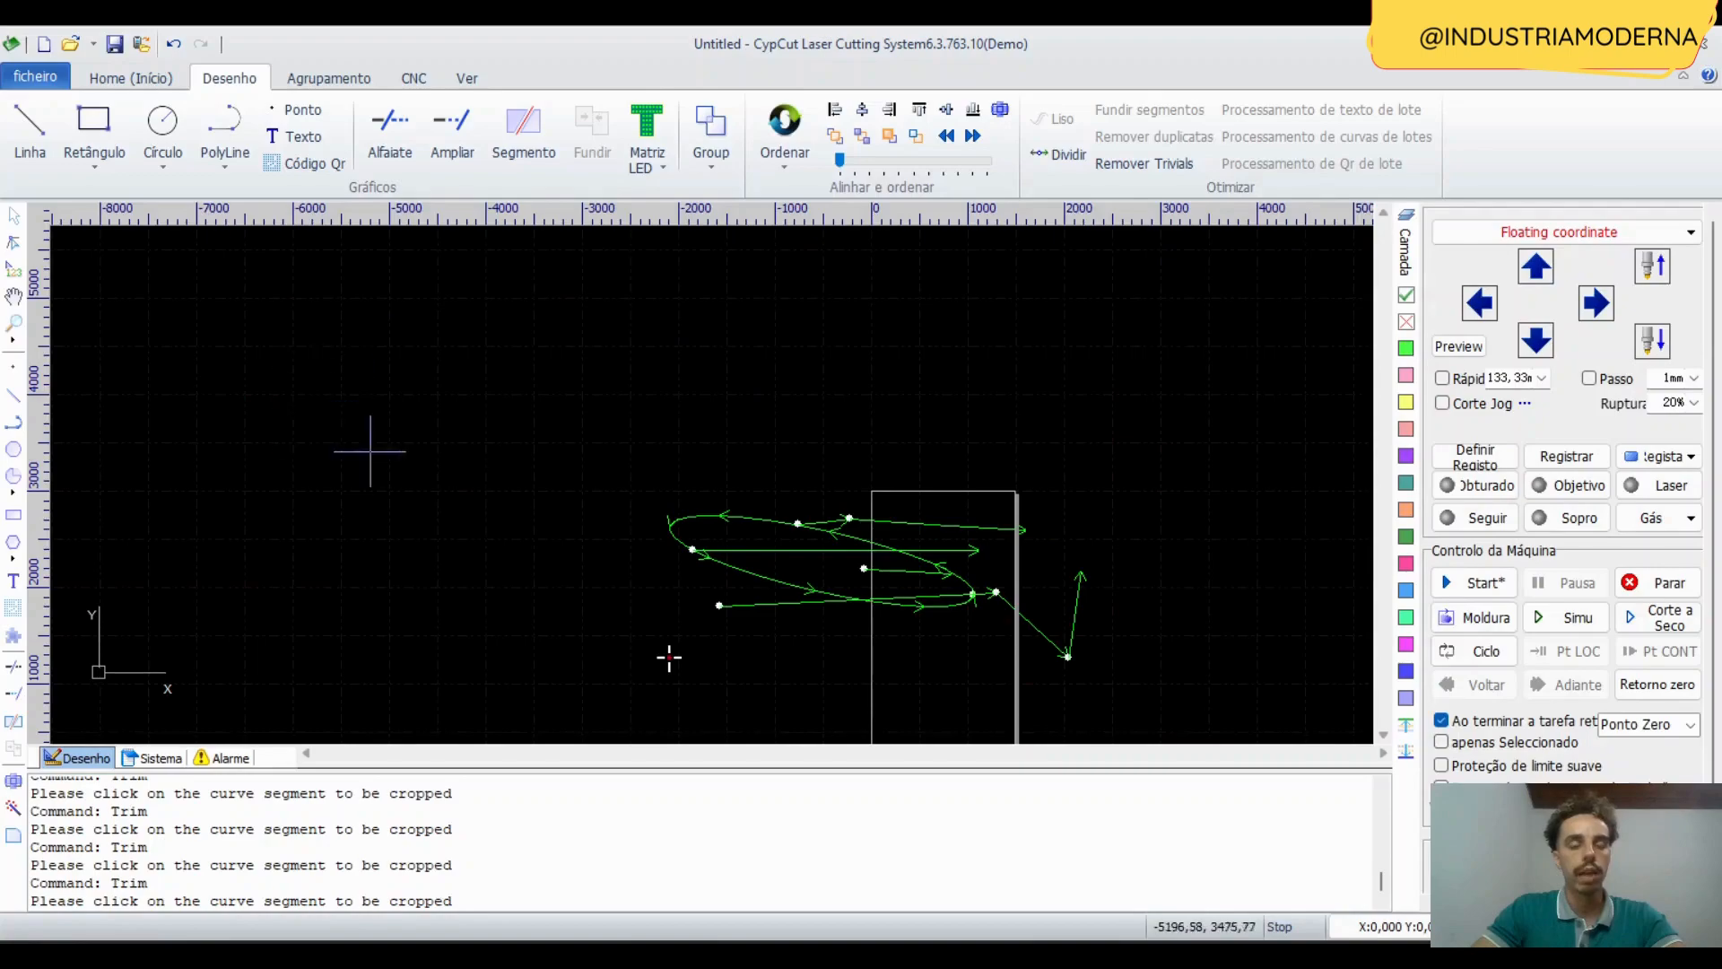
drag(391, 324, 763, 447)
drag(449, 431, 839, 366)
middle_drag(968, 406, 780, 284)
drag(1130, 323, 1227, 426)
drag(1233, 344, 1108, 471)
drag(1197, 388, 1071, 559)
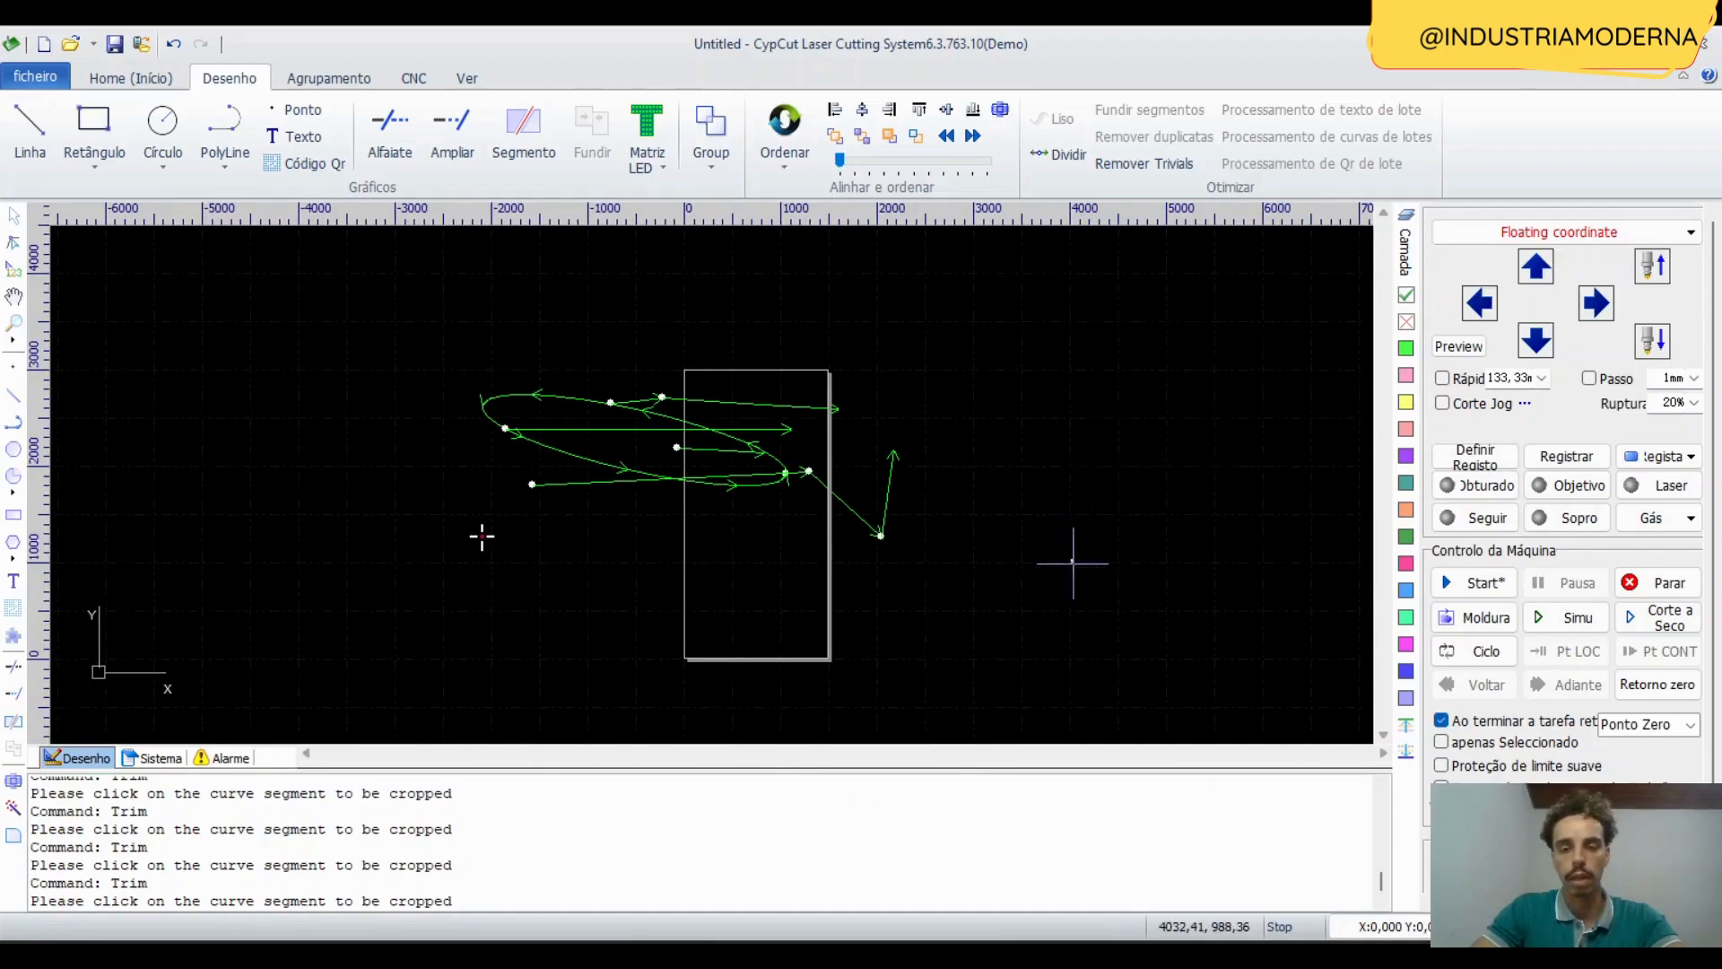
Trim away the two connected lines beyond the ellipse's right end and the lower line's portion inside the ellipse, and end Trim.
click(893, 484)
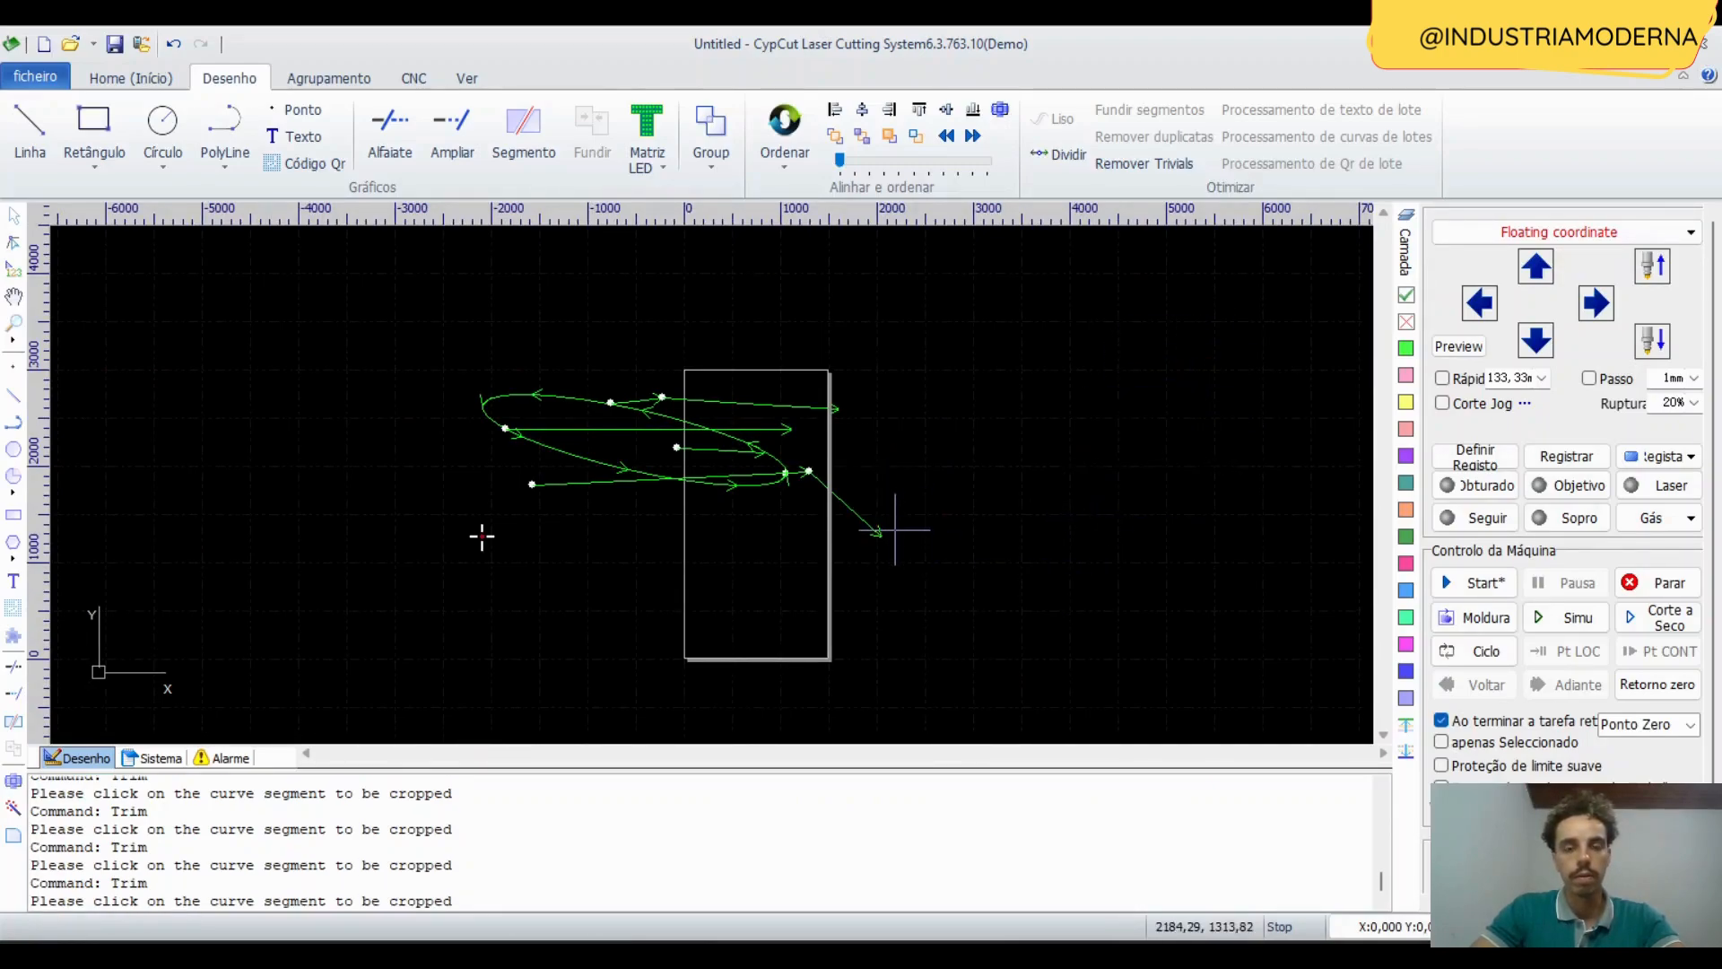
drag(951, 446, 842, 554)
scroll(797, 504, up, 3)
middle_drag(617, 420, 793, 557)
drag(843, 630, 767, 571)
scroll(768, 594, down, 3)
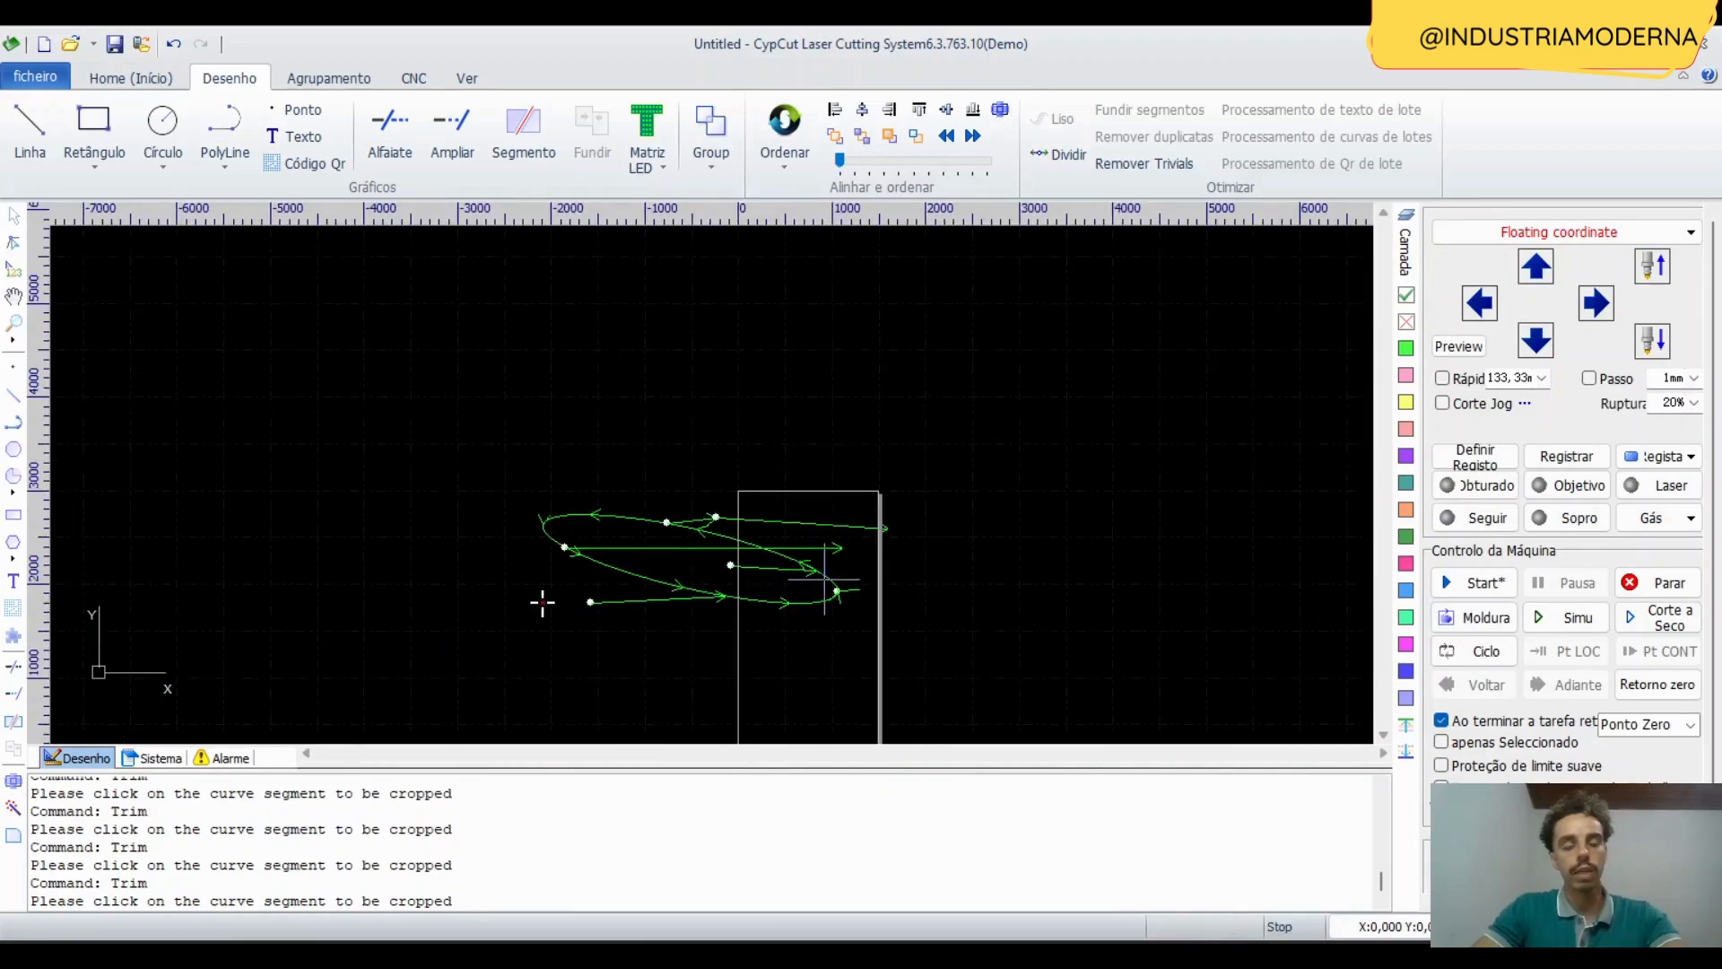
key(Escape)
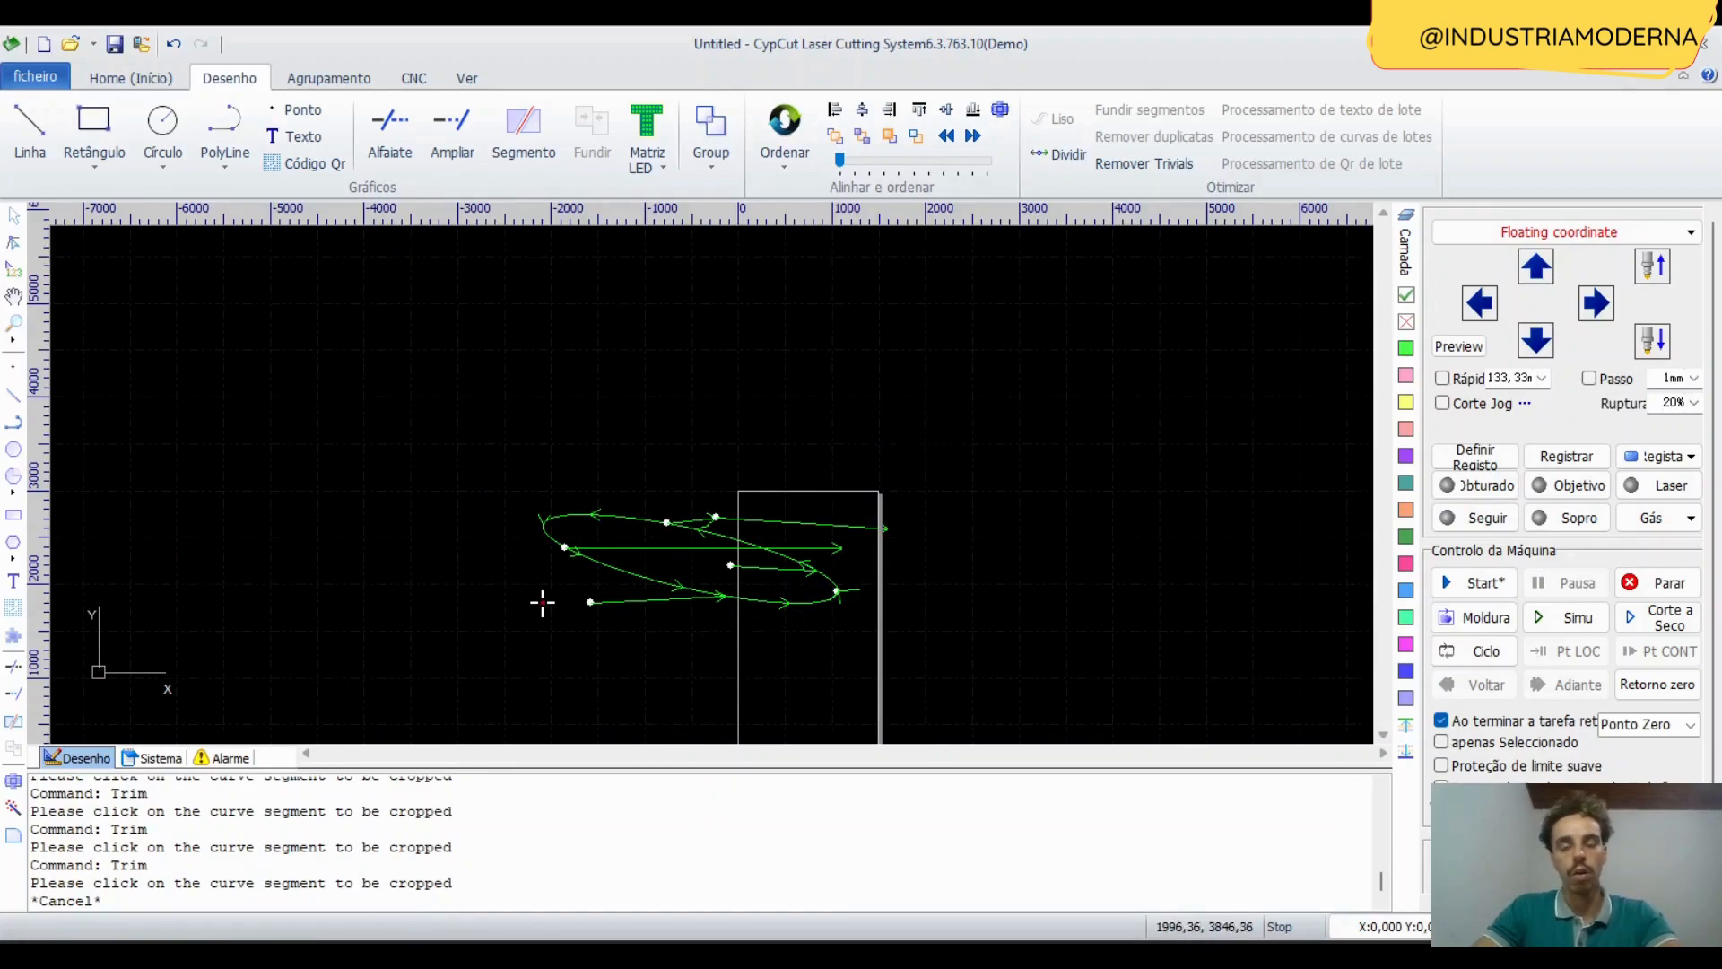
Repeat the Trim command, remove the upper line that runs across the machine frame's right edge, and cancel Trim.
key(Return)
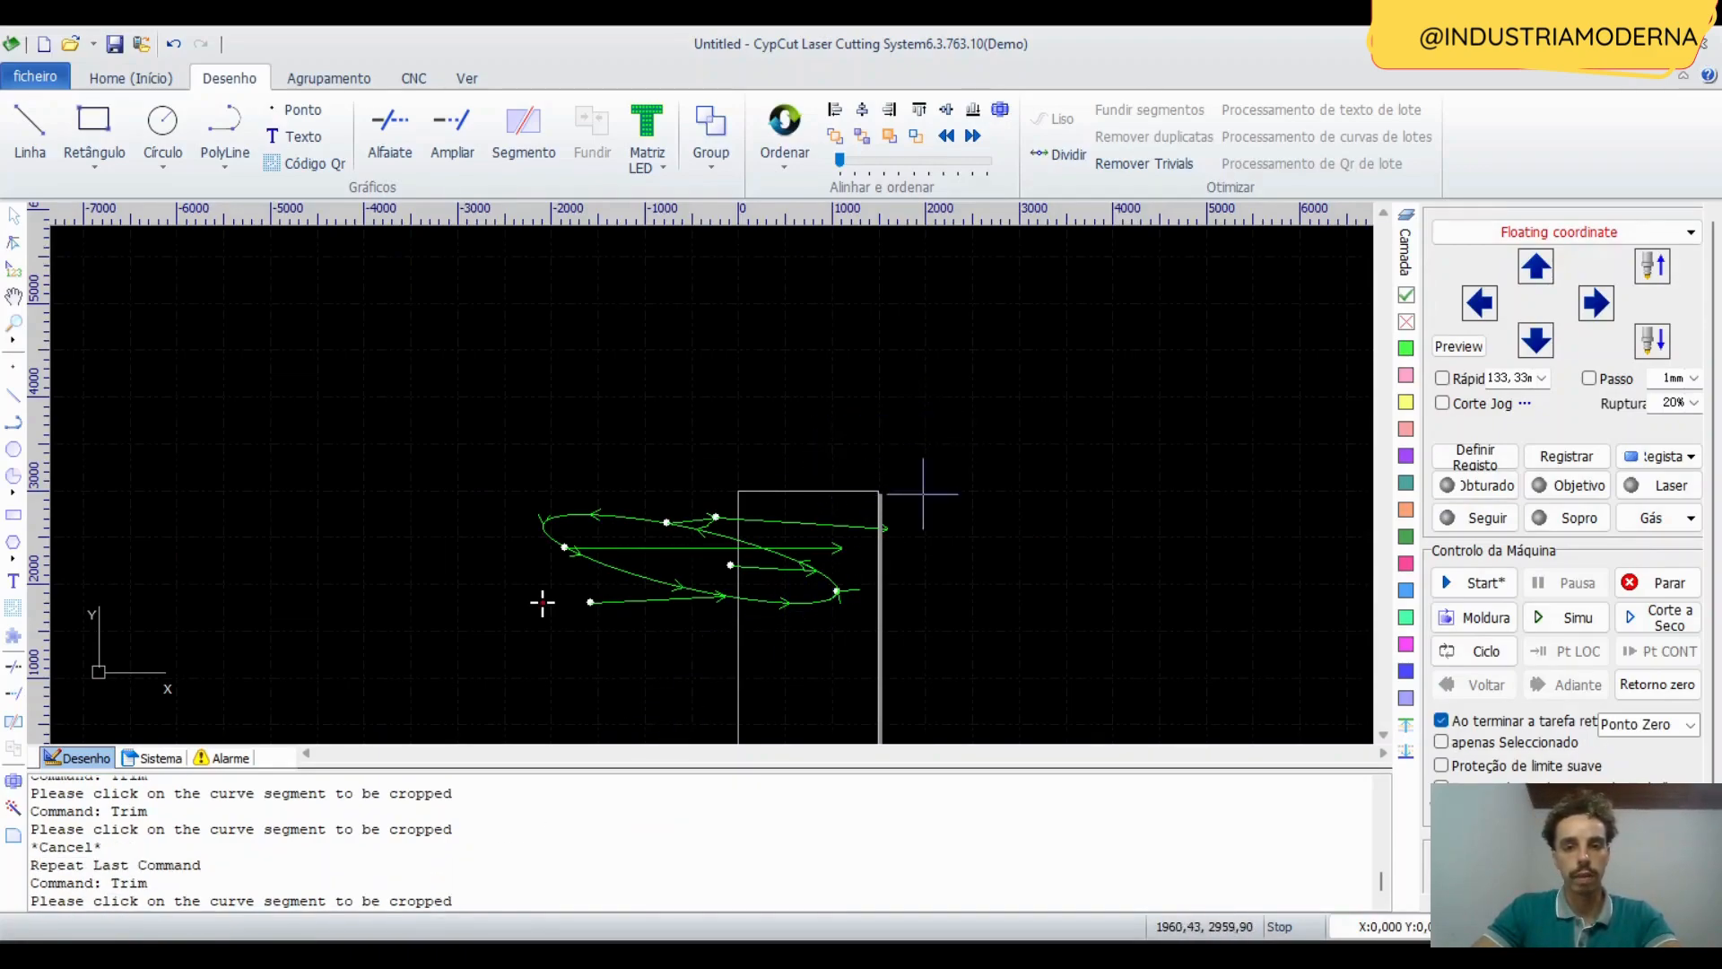
click(896, 519)
right_click(941, 414)
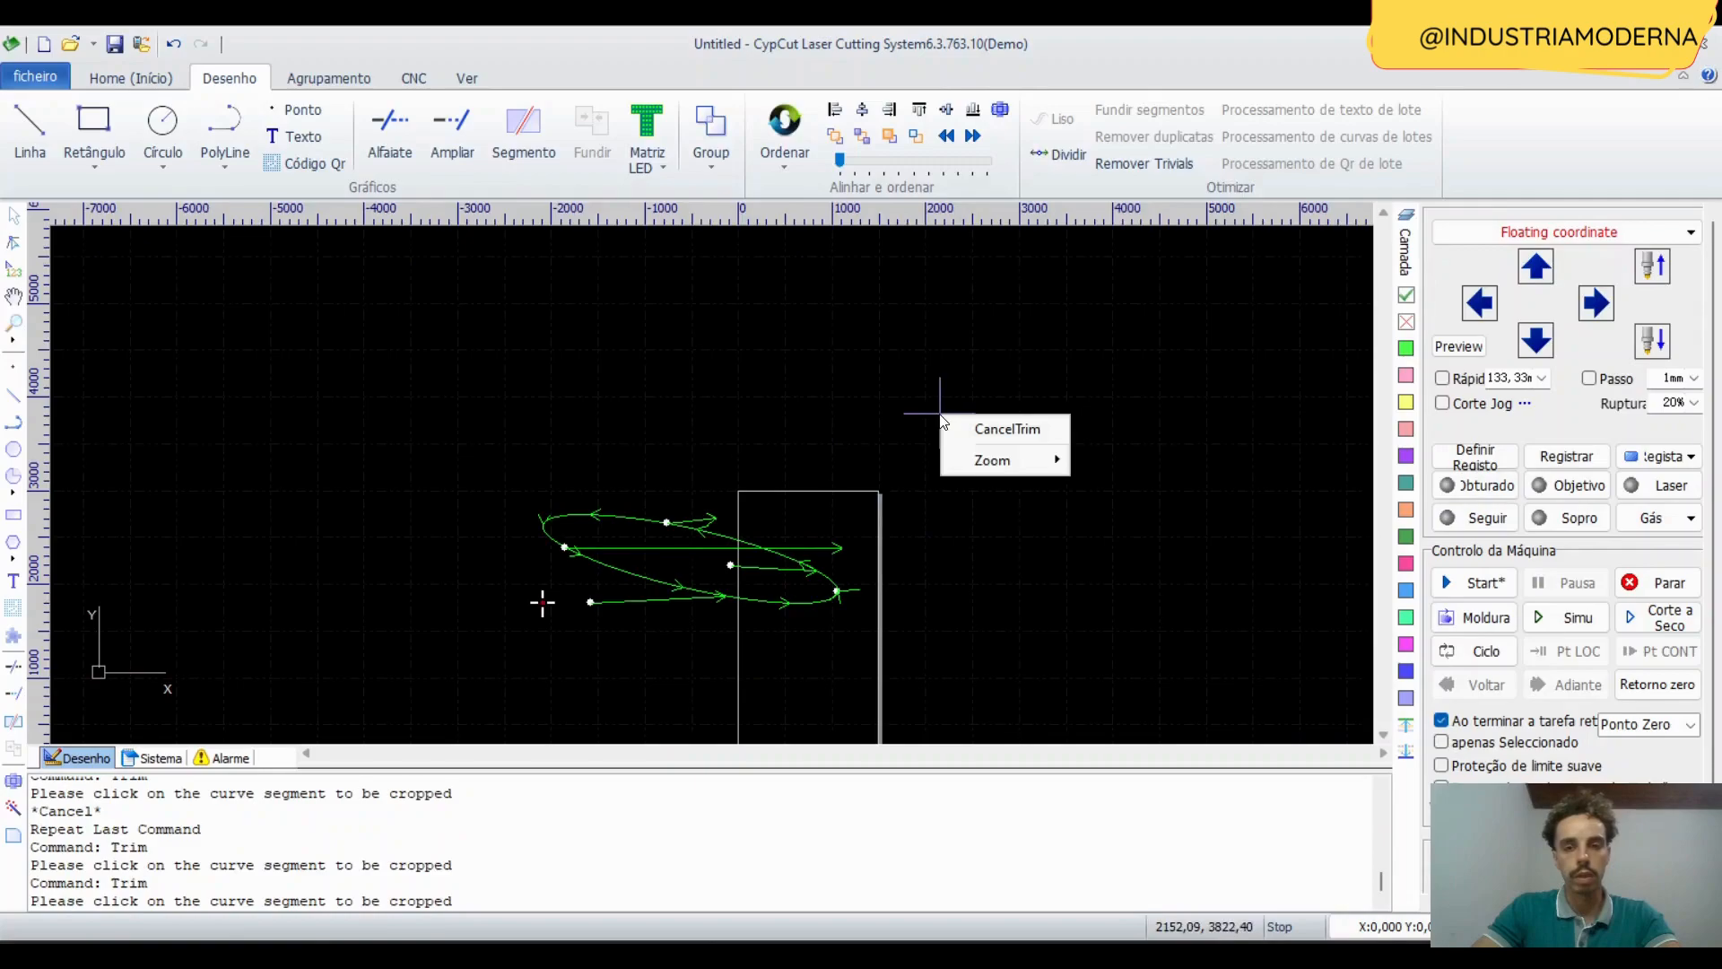
click(1020, 429)
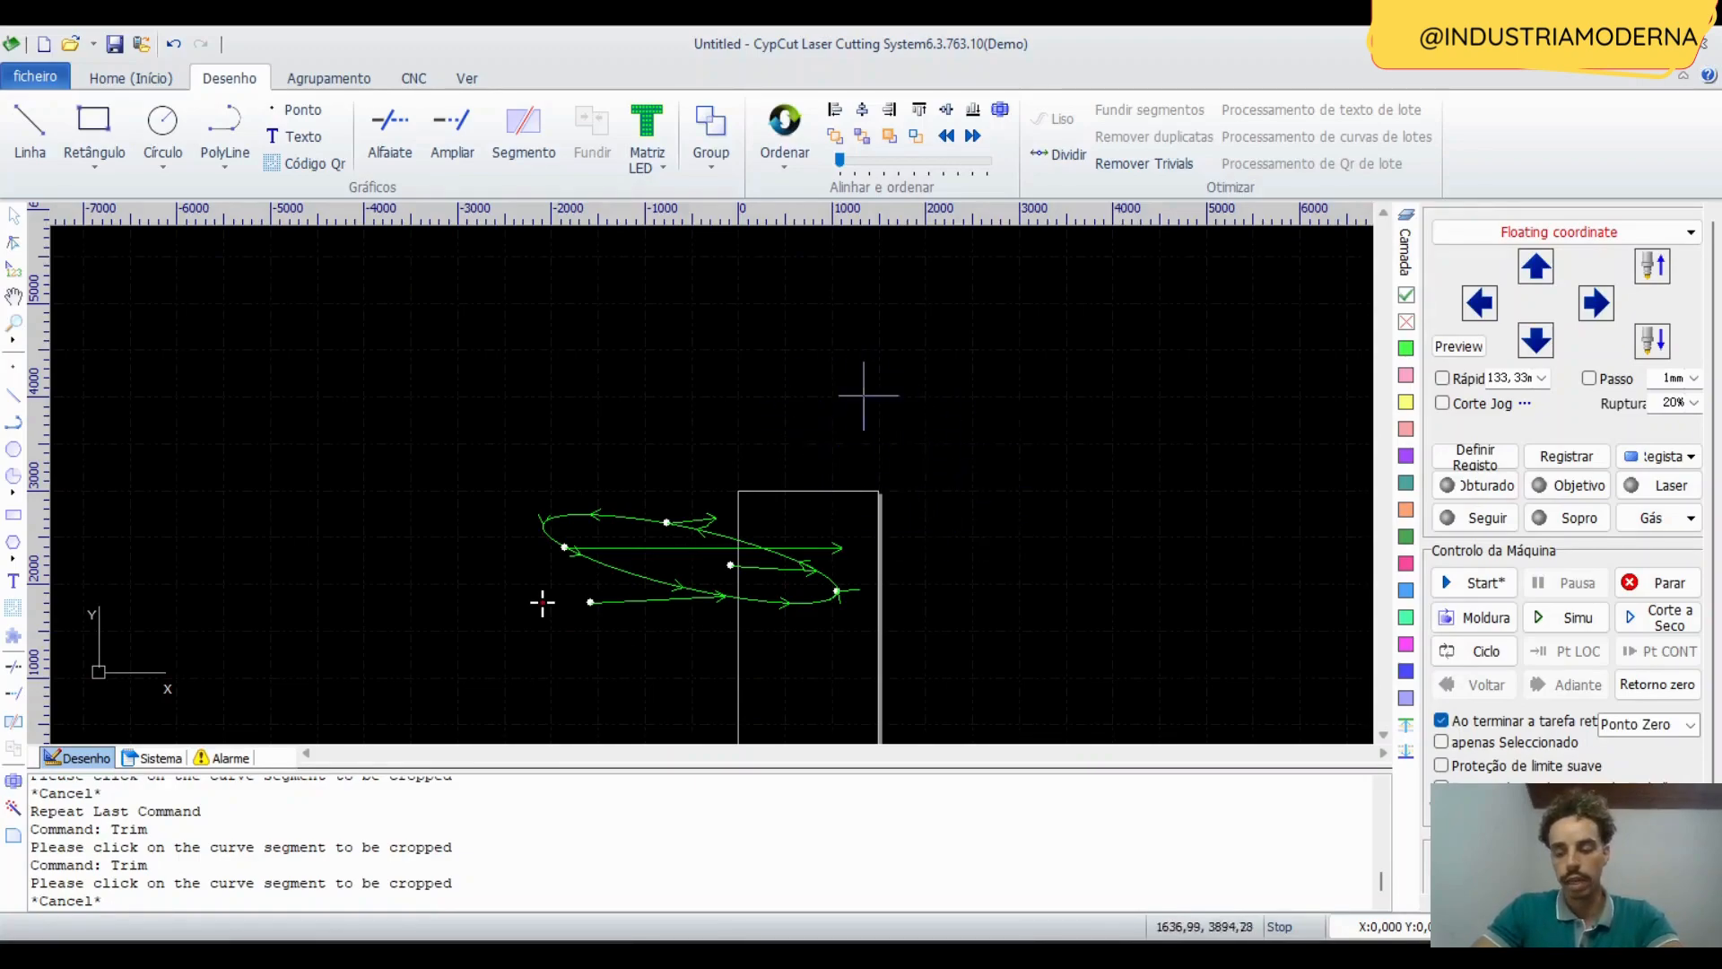
mouse_move(908, 496)
middle_down()
mouse_move(887, 461)
mouse_move(905, 495)
middle_up()
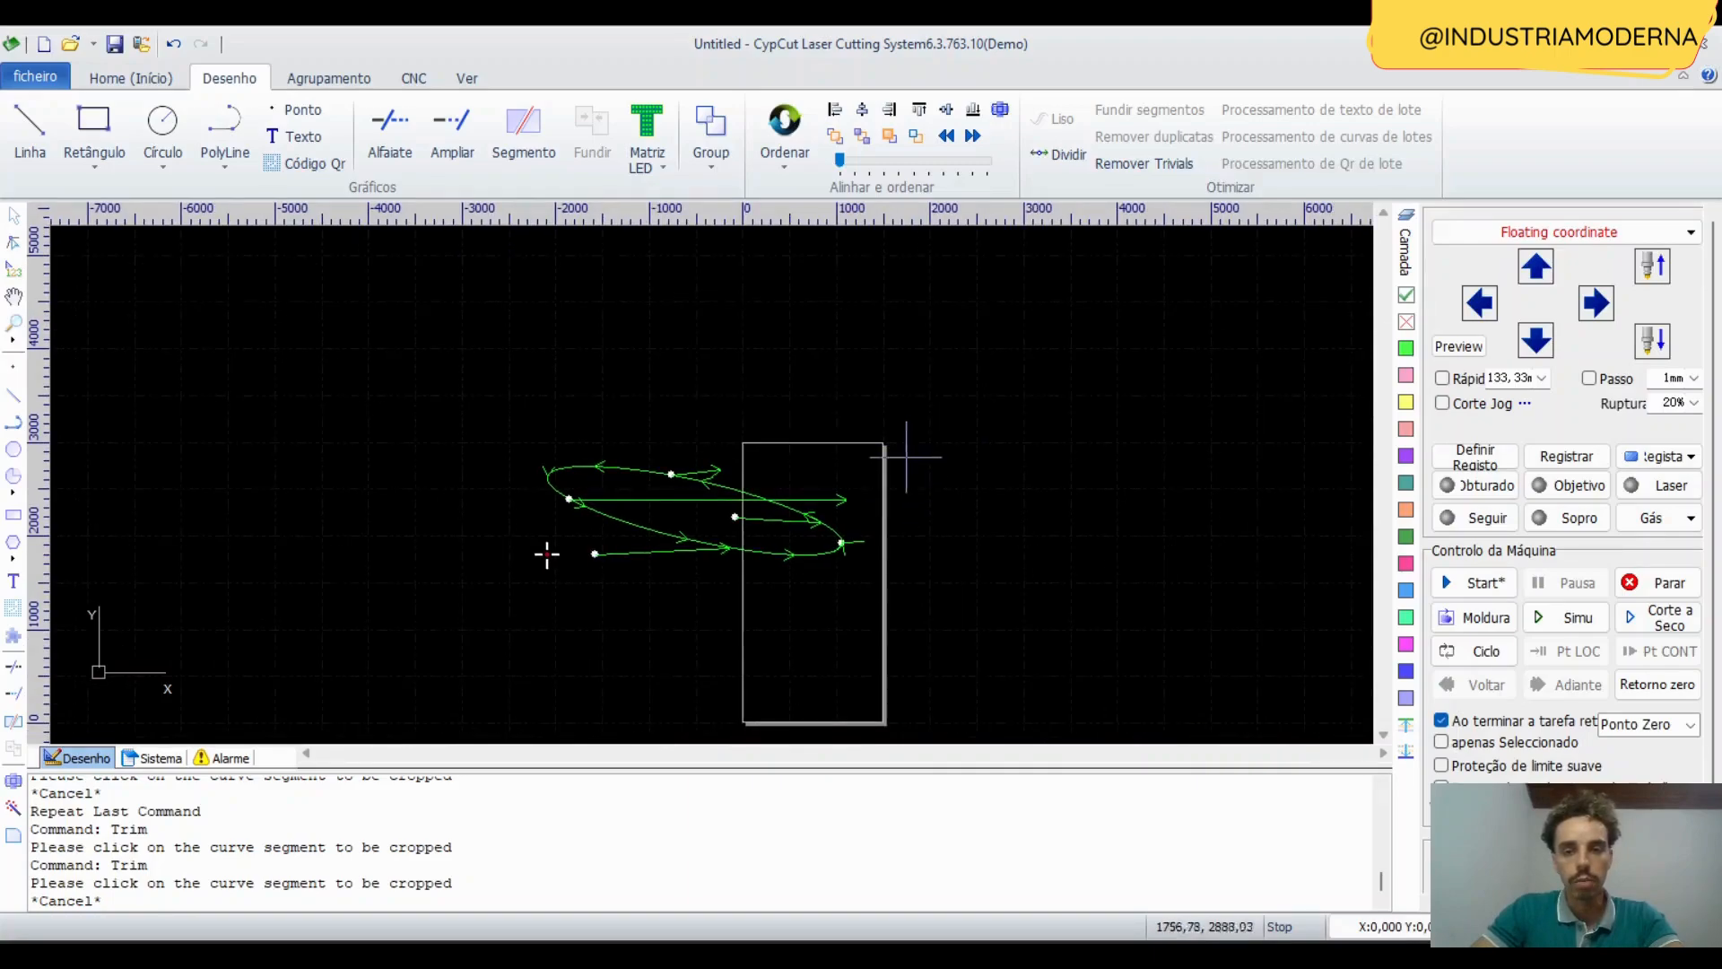
right_click(964, 455)
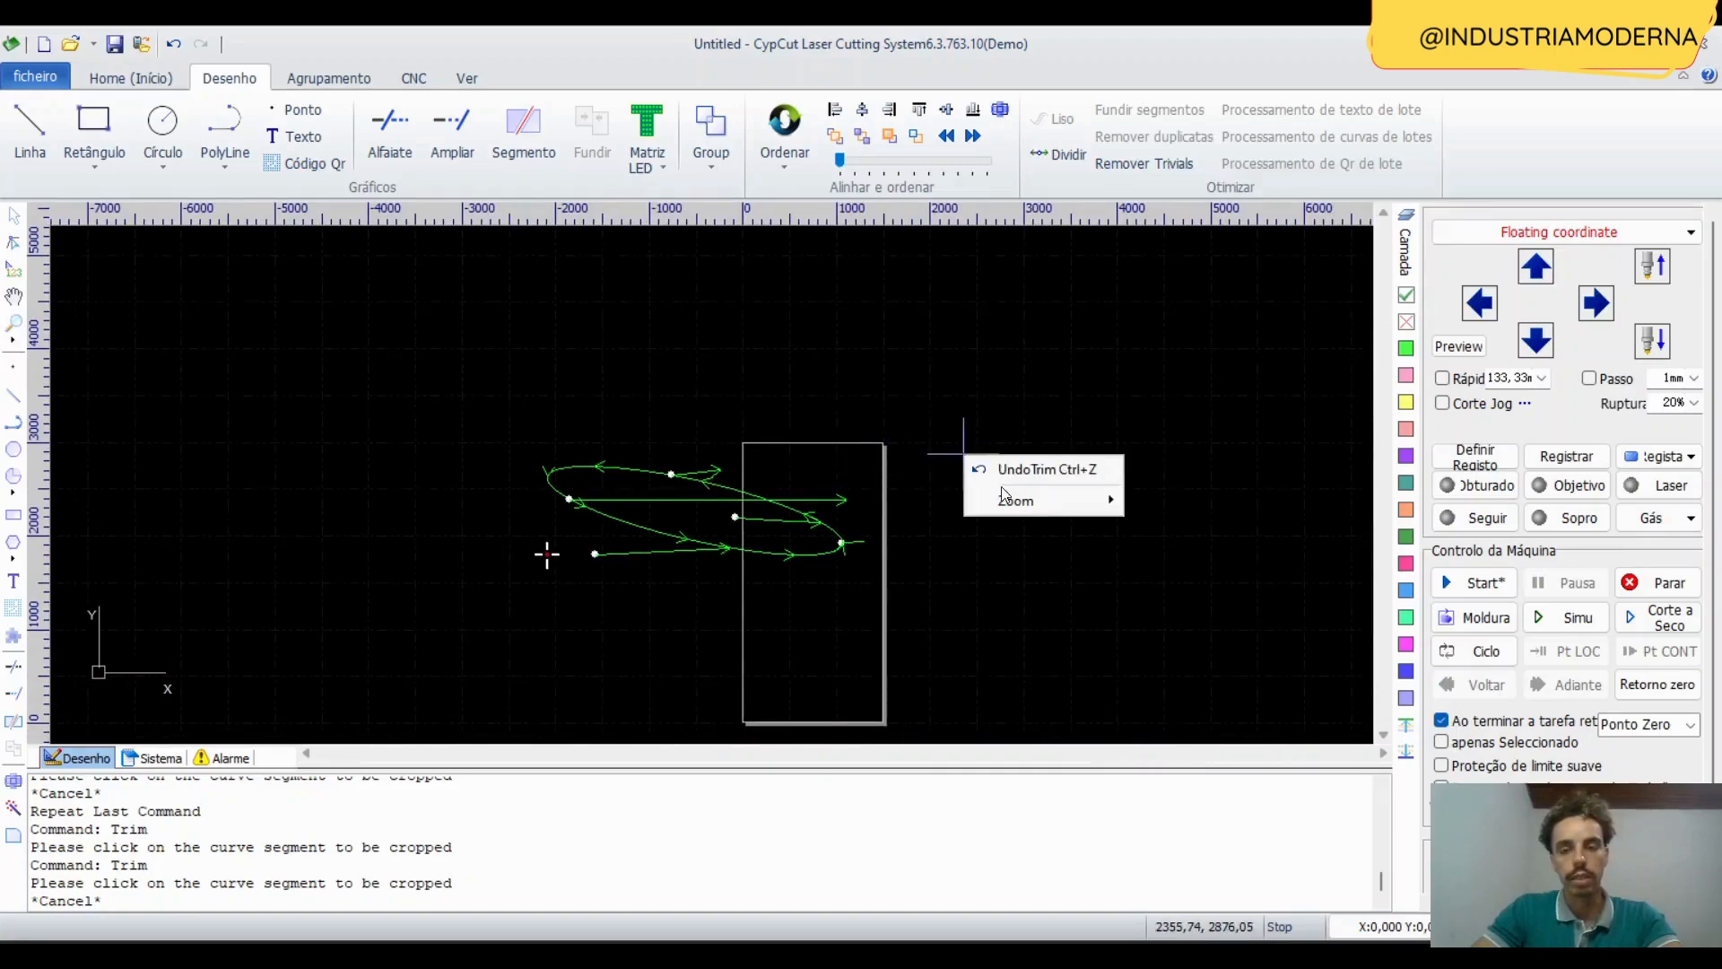
click(992, 377)
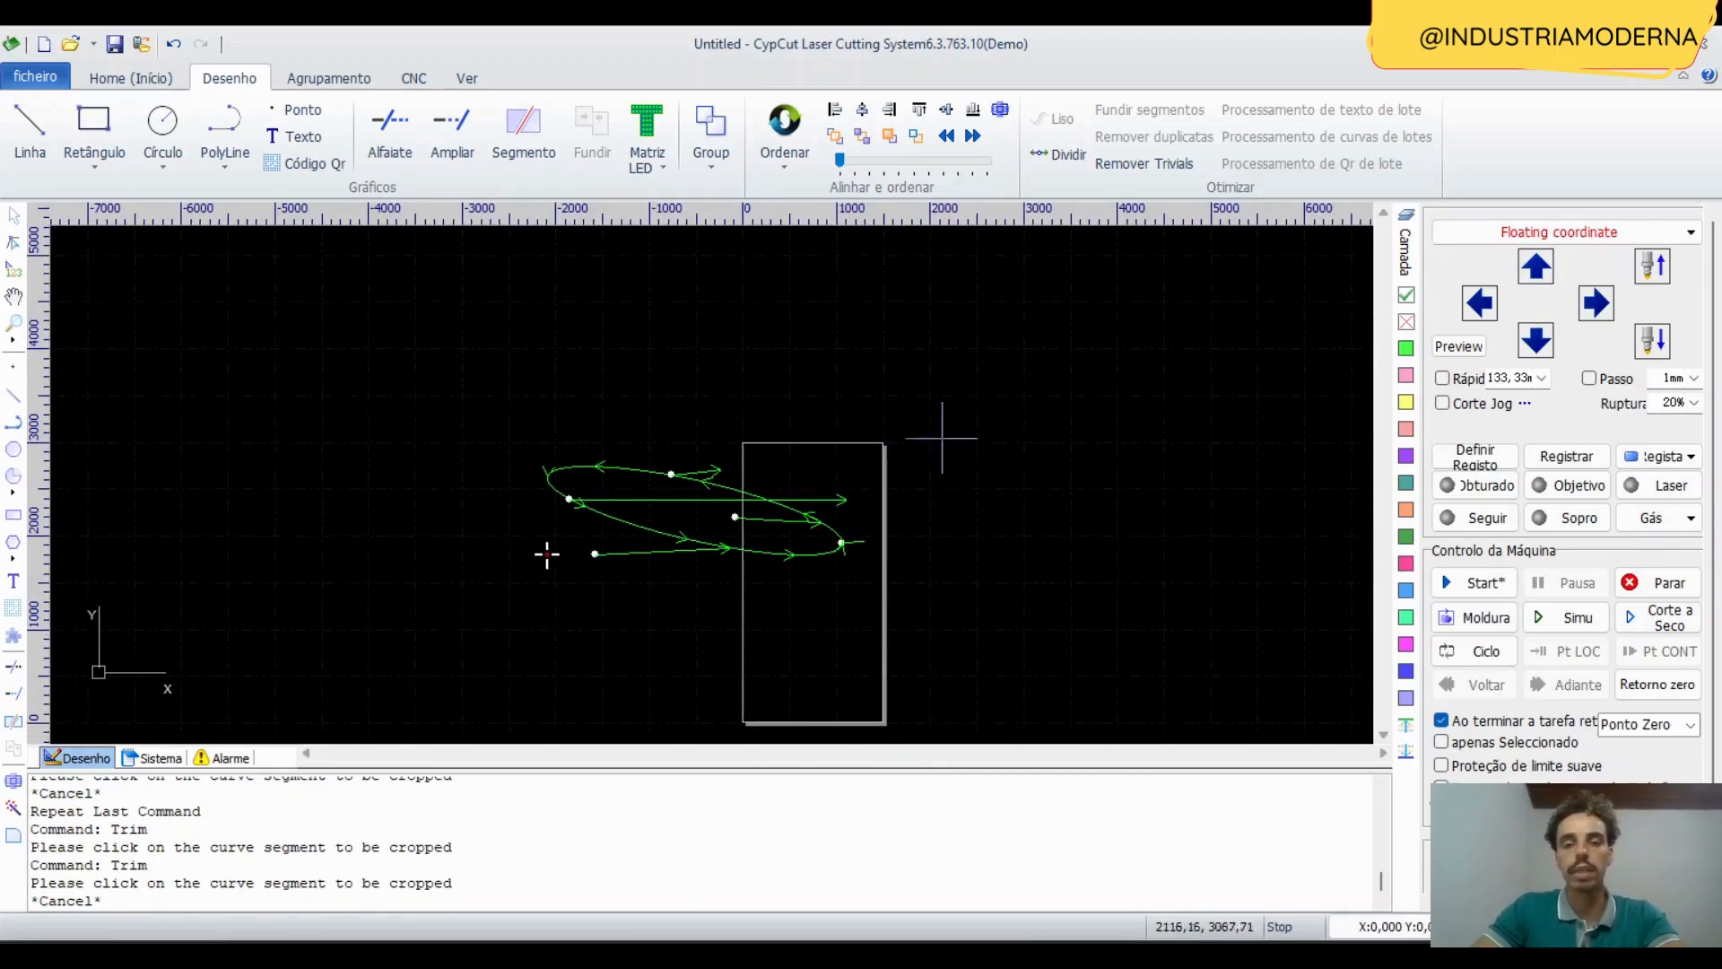
middle_drag(970, 431, 952, 456)
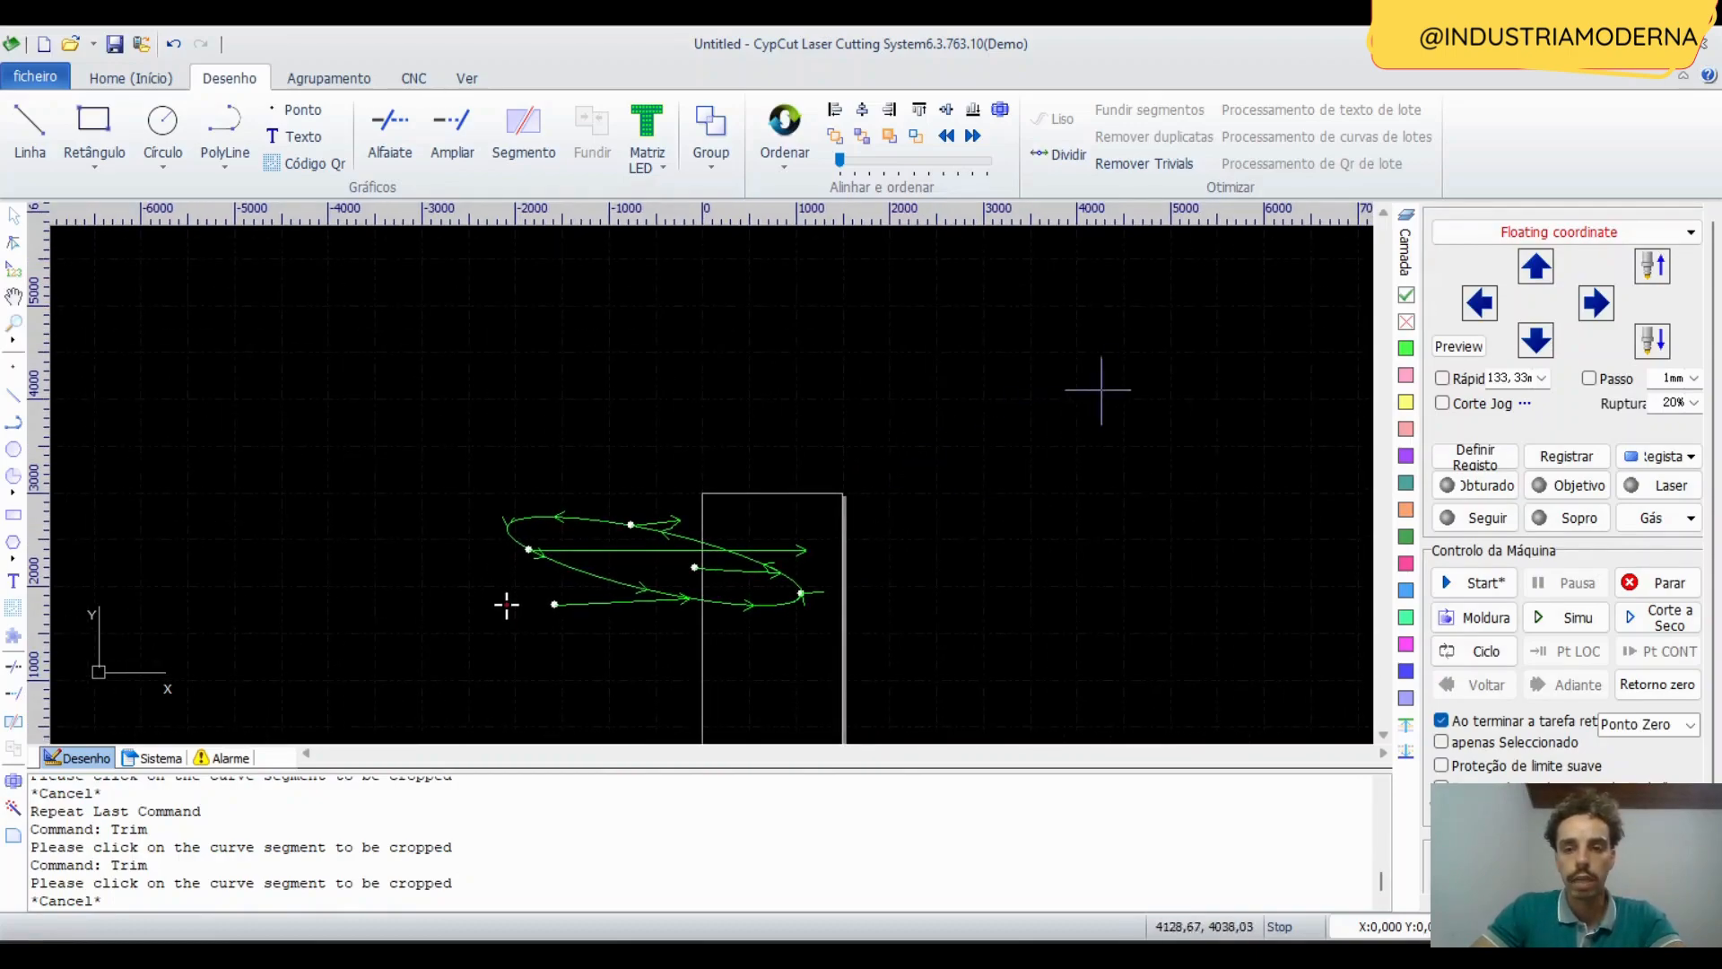
mouse_move(1179, 361)
mouse_down()
mouse_move(1000, 508)
mouse_move(748, 556)
mouse_move(812, 520)
mouse_move(884, 511)
mouse_move(880, 486)
mouse_move(839, 518)
mouse_move(894, 518)
mouse_up()
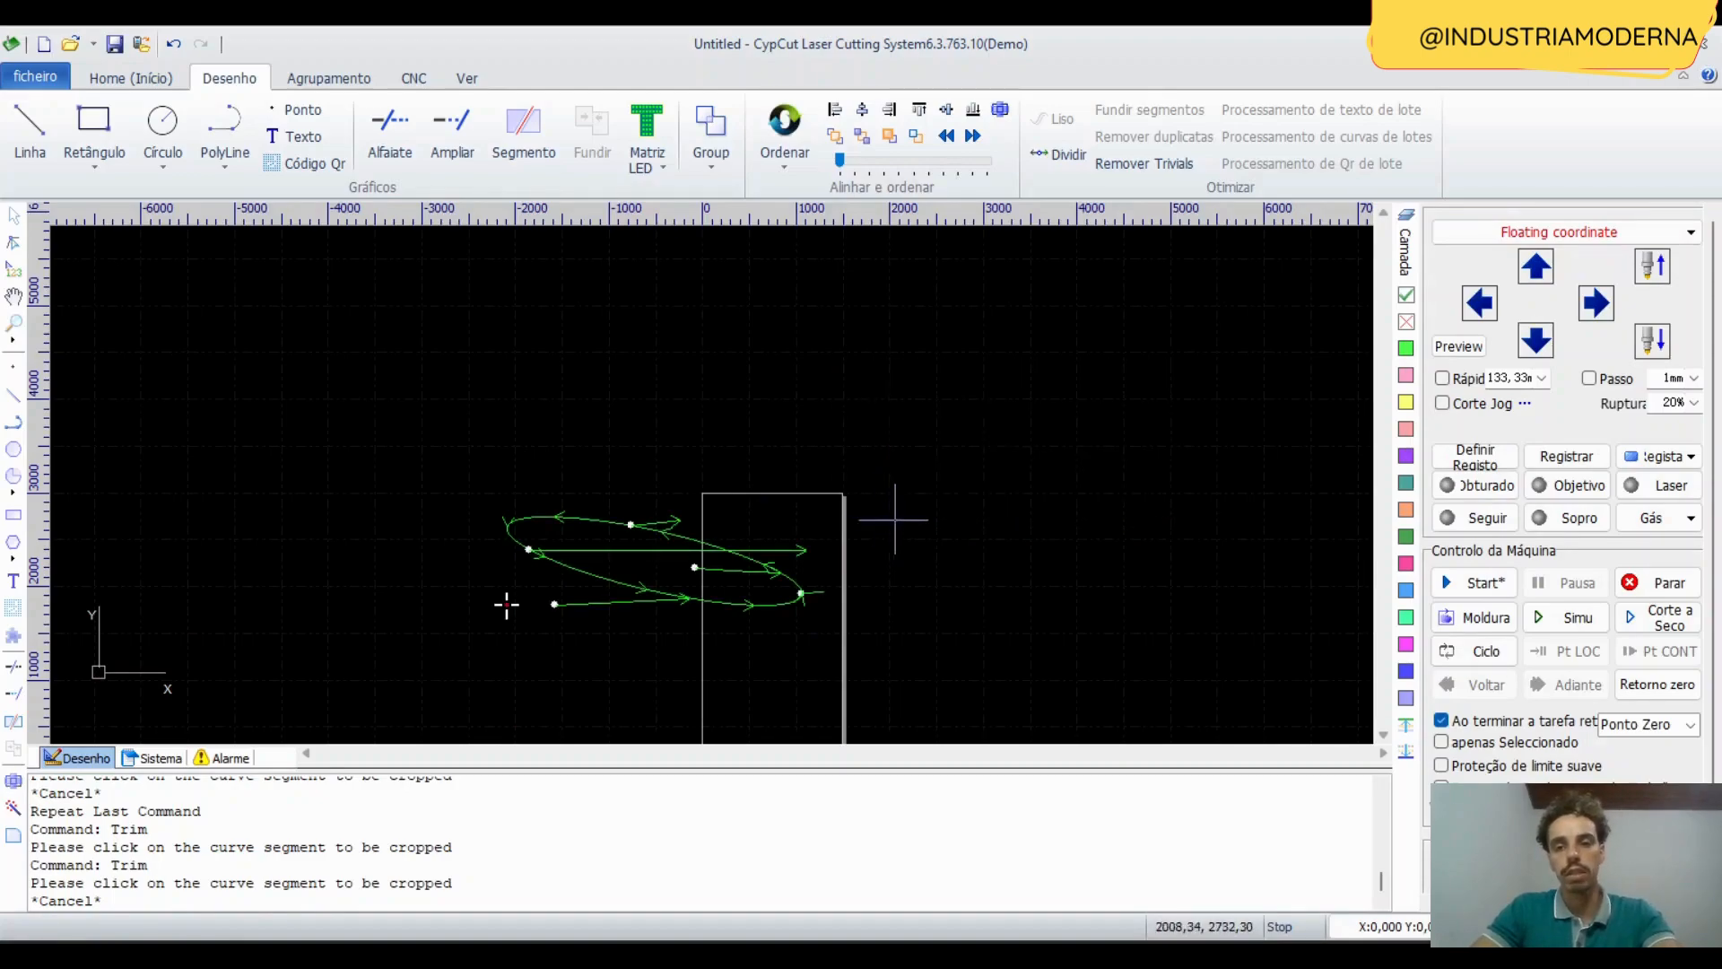
drag(1043, 402, 907, 538)
drag(915, 365, 691, 453)
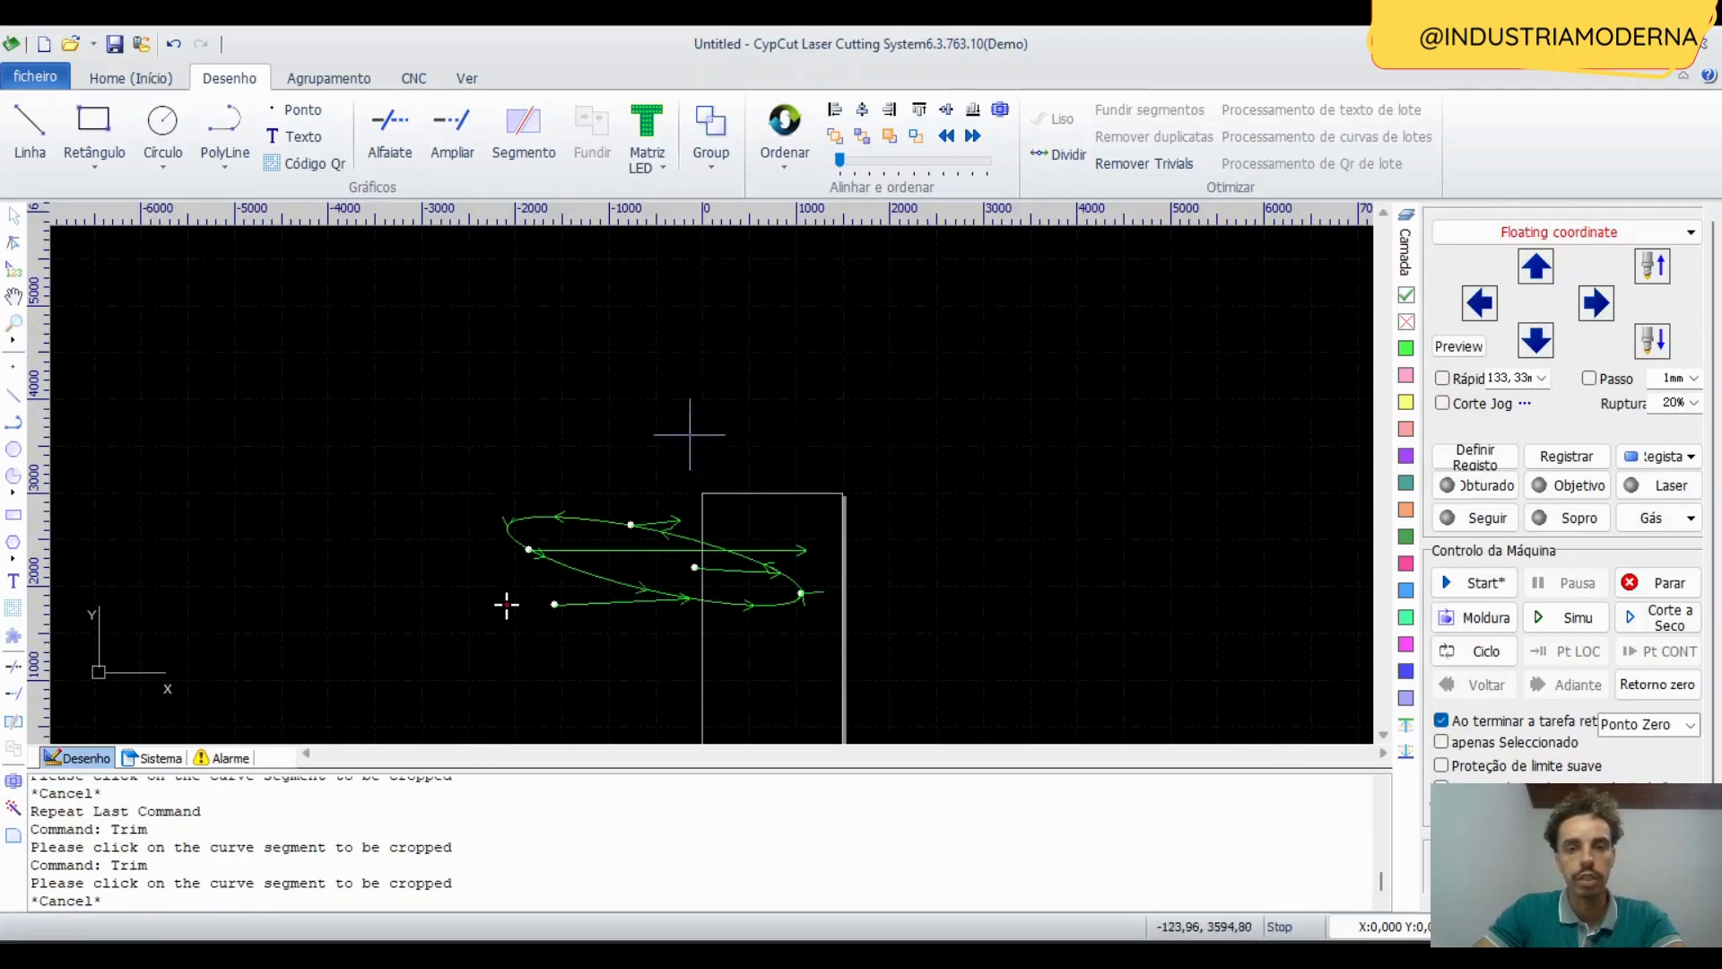
drag(681, 388, 492, 460)
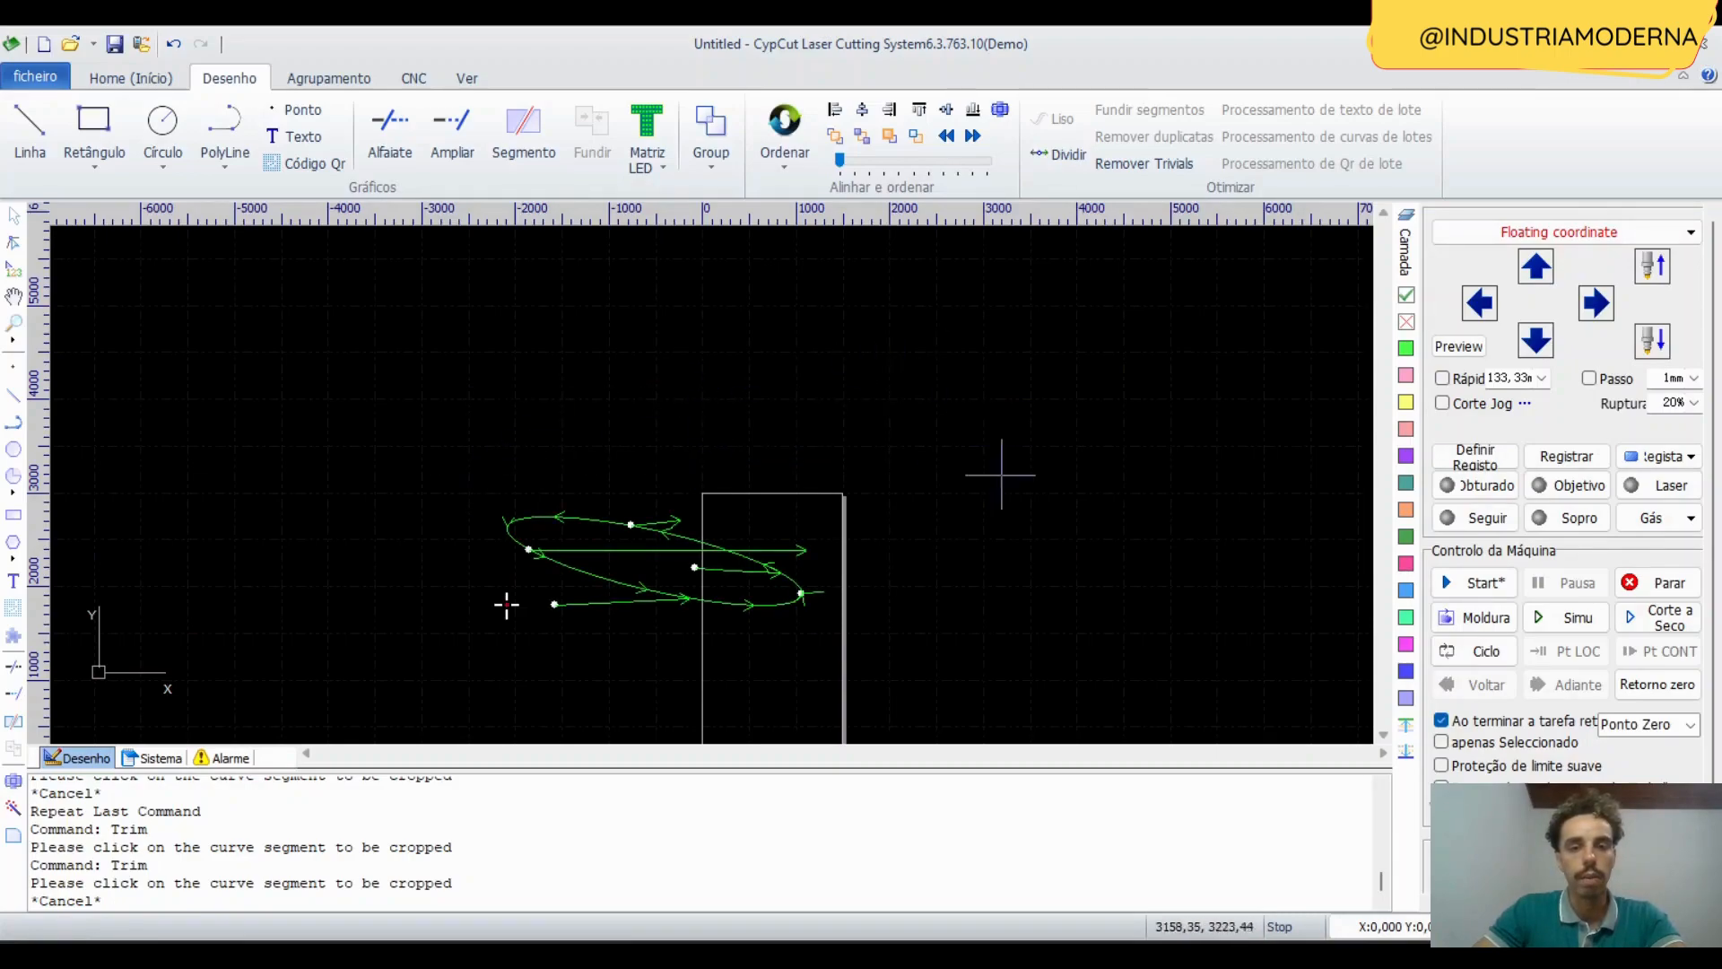
scroll(928, 480, up, 5)
drag(1027, 475, 753, 596)
drag(1108, 385, 700, 587)
middle_drag(862, 471, 887, 452)
scroll(887, 452, down, 5)
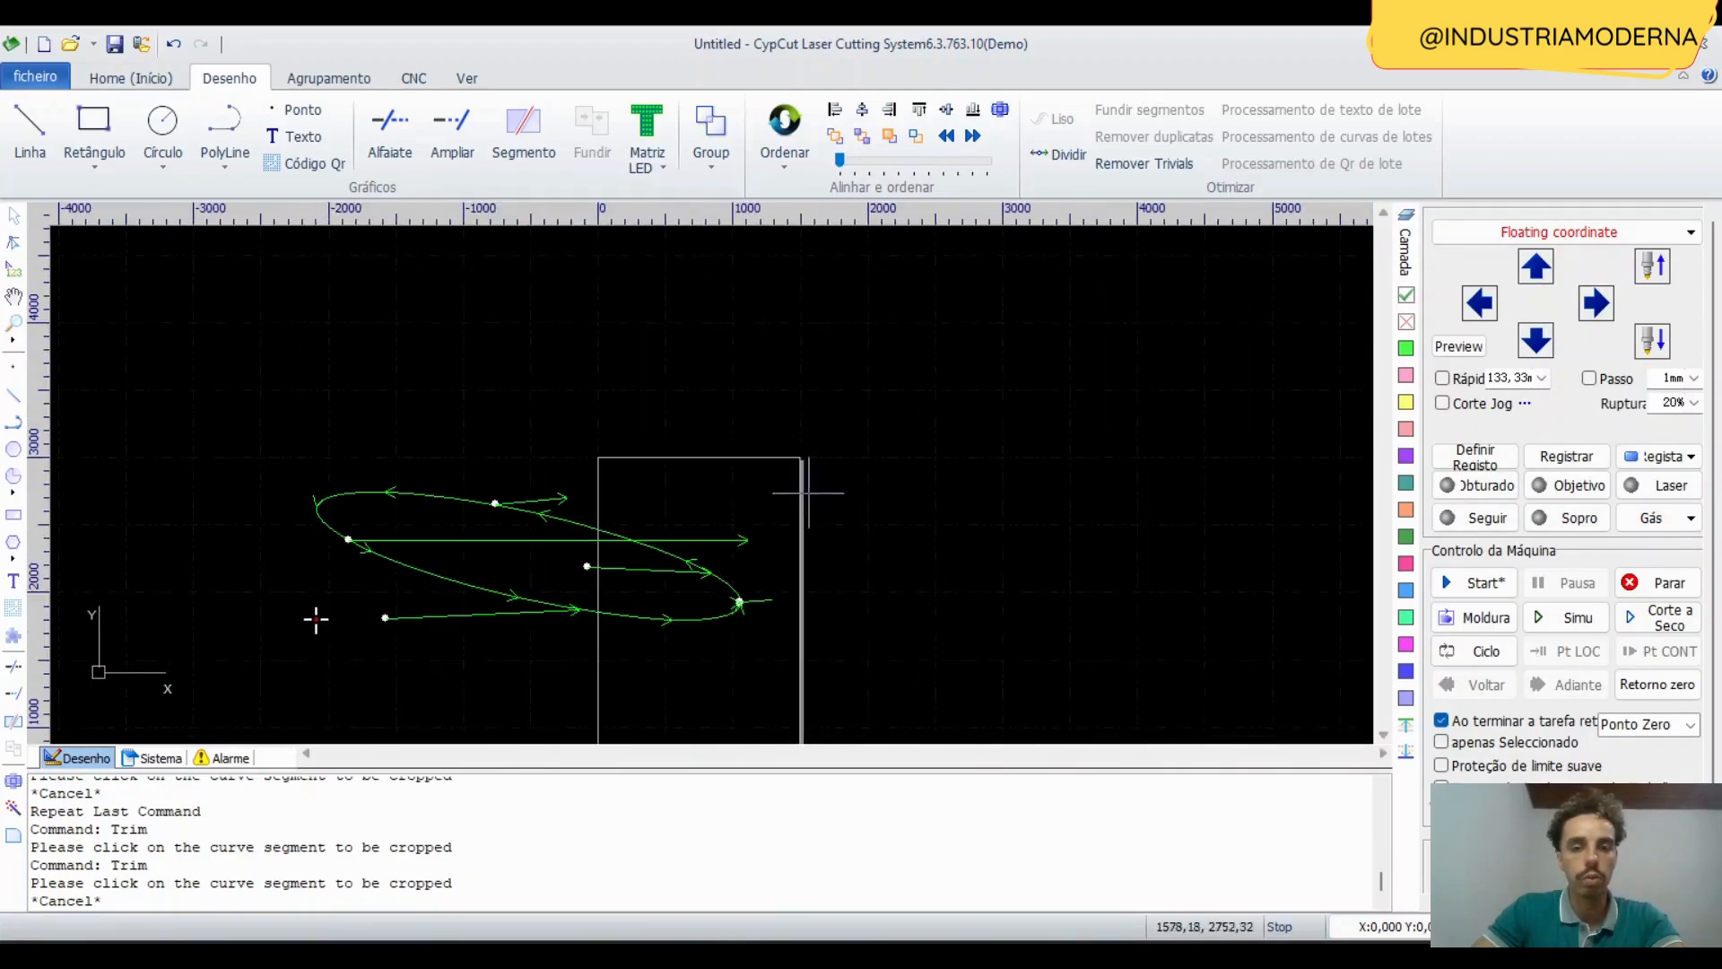
Try crossing selection windows over the line ends near the ellipse's right end, and clear the selection.
drag(885, 485, 765, 563)
scroll(687, 489, up, 1)
middle_drag(685, 484, 785, 525)
click(1034, 499)
drag(985, 525, 885, 634)
click(1131, 524)
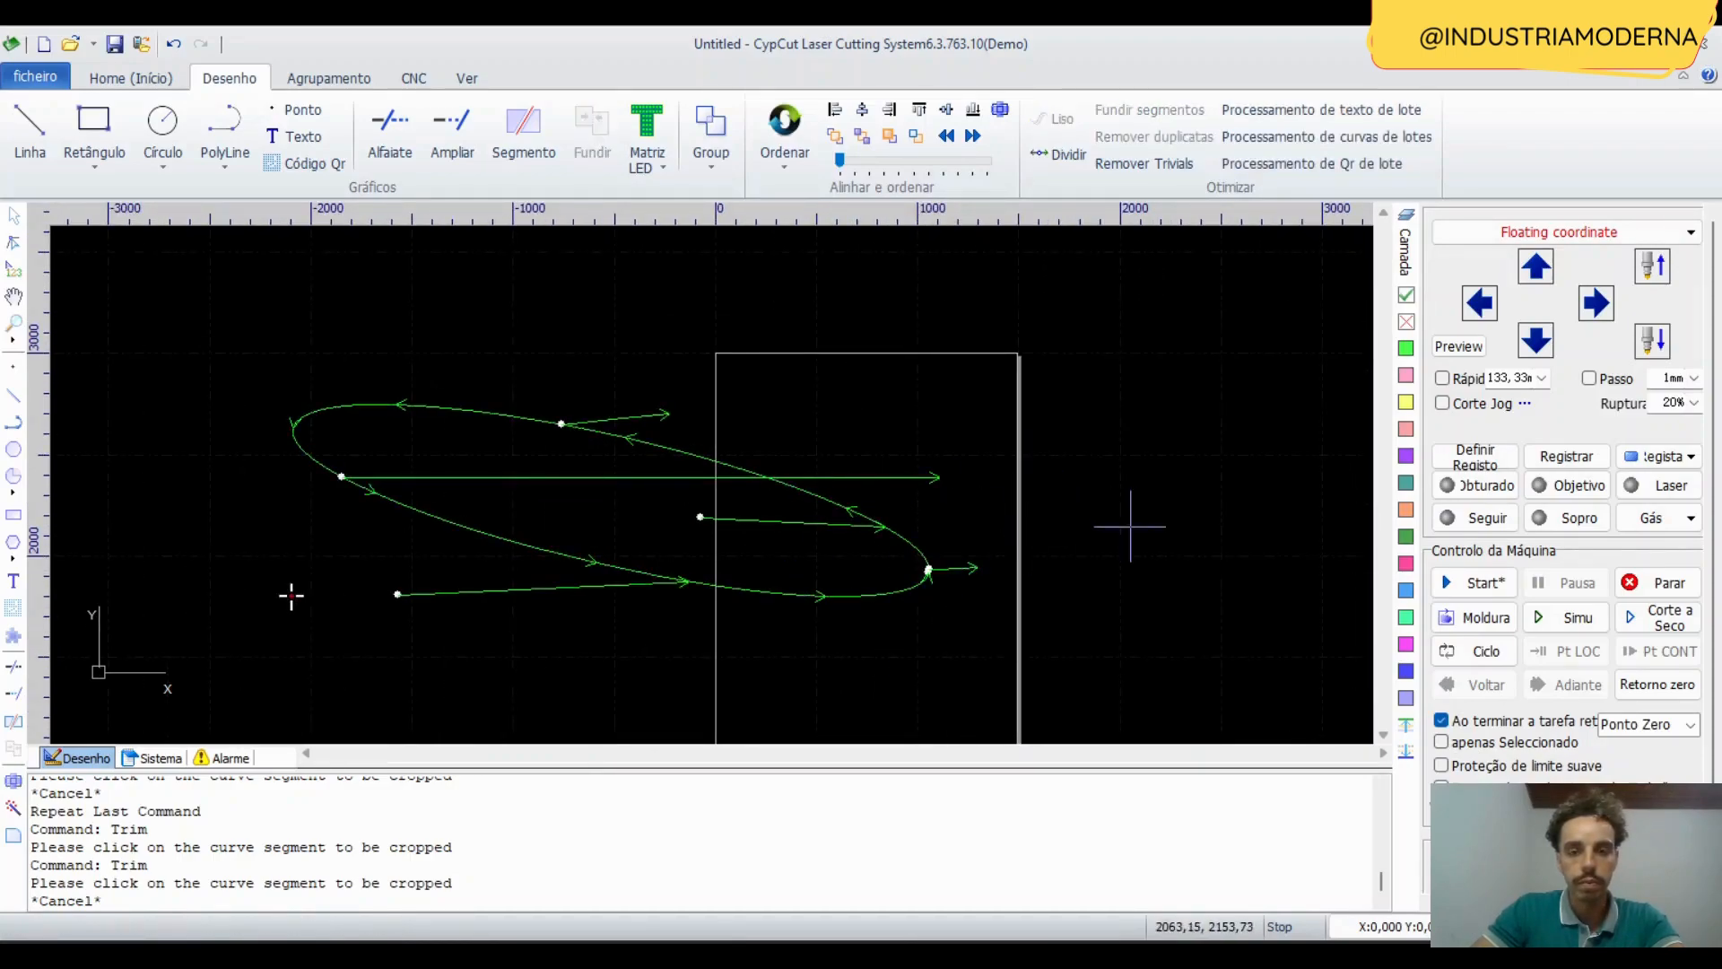
Compare enclosing and crossing selection windows, select the short line beyond the ellipse's right end with a crossing window, and clear the selection.
drag(177, 322, 620, 633)
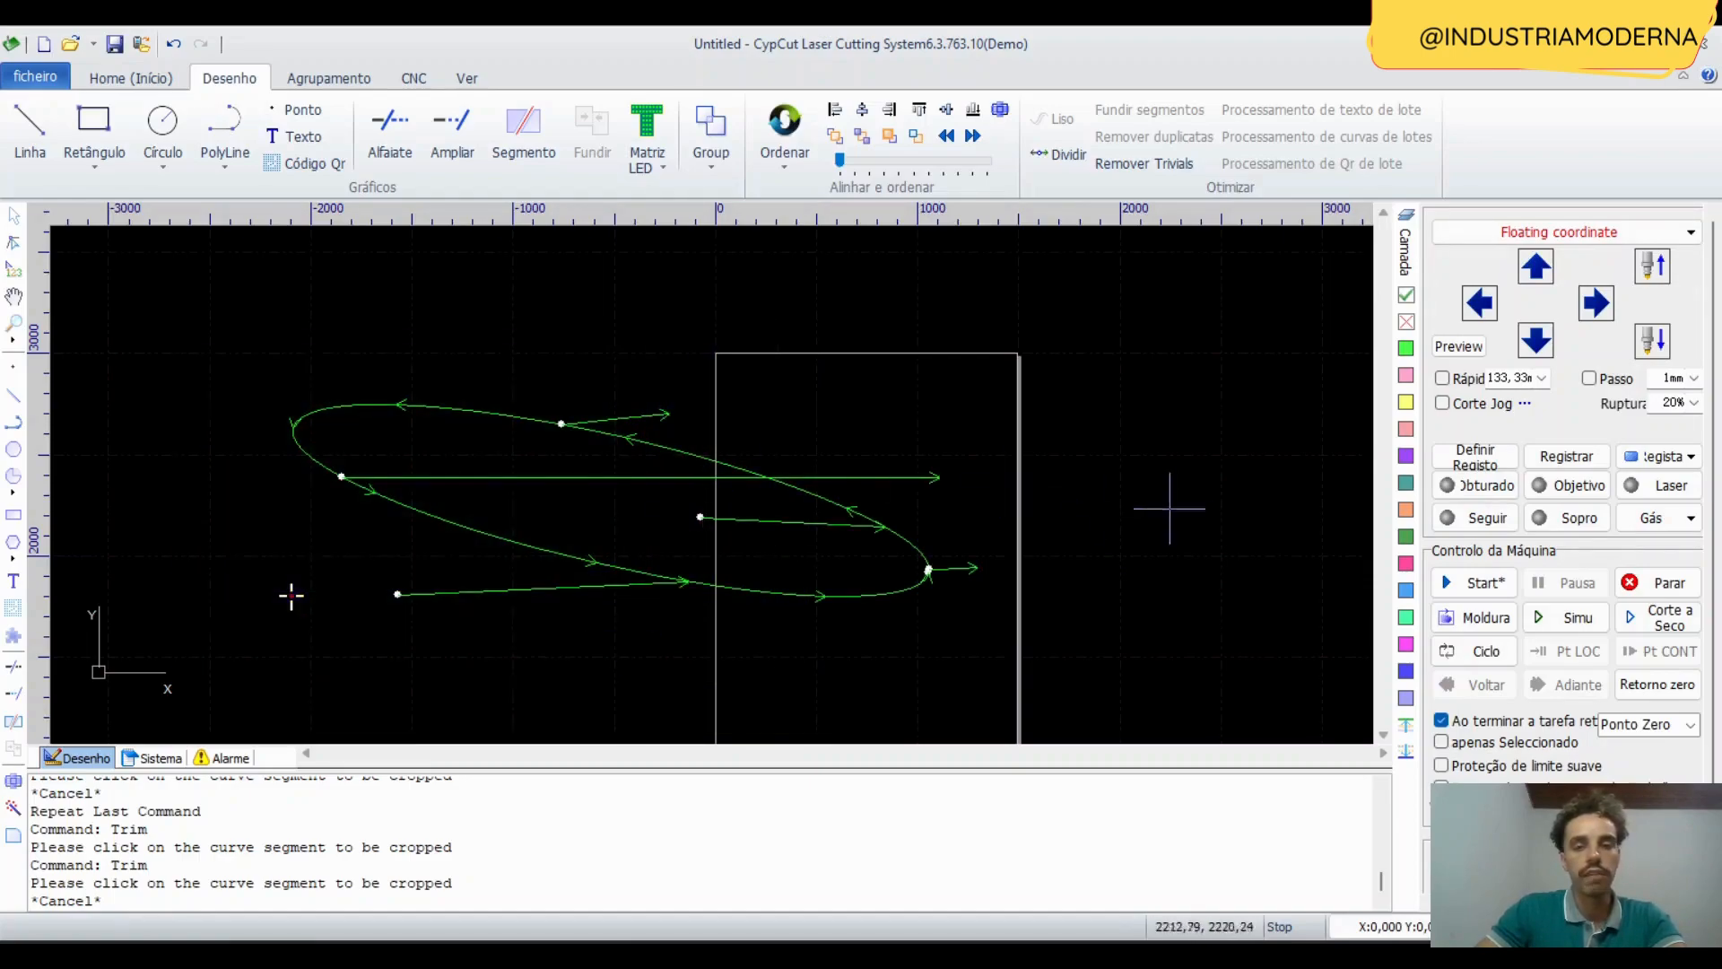
drag(1300, 341, 1049, 516)
drag(799, 315, 1157, 435)
click(1283, 366)
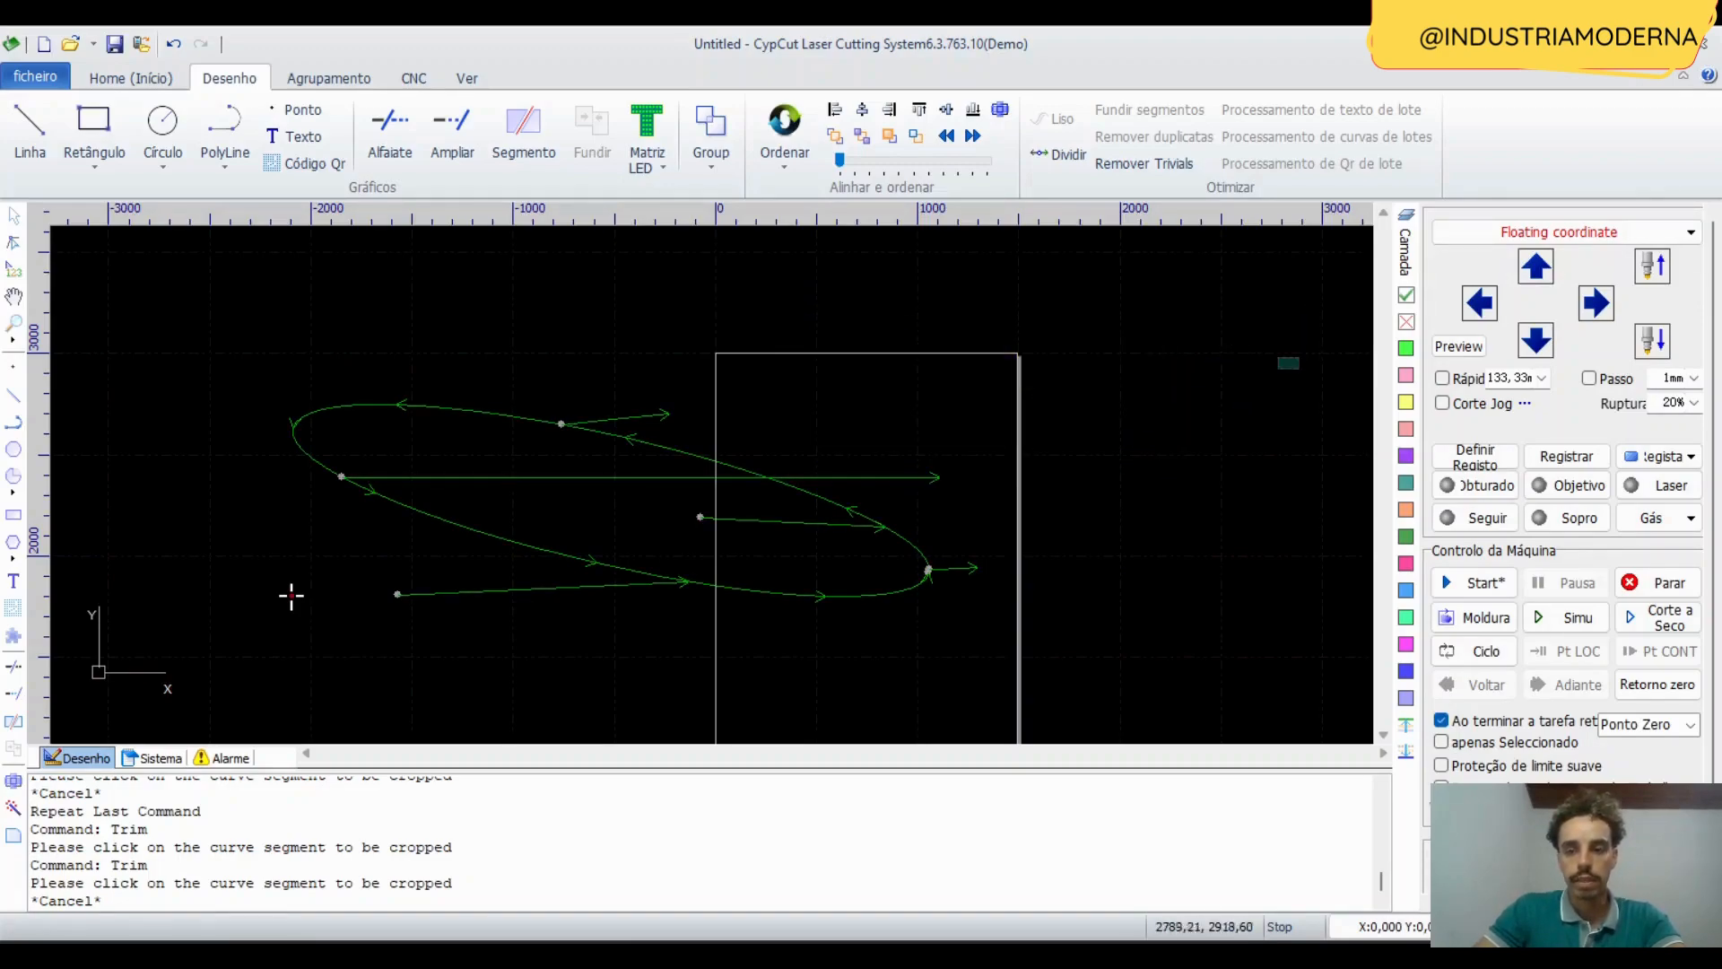
mouse_move(1255, 386)
mouse_down()
mouse_move(1074, 488)
mouse_move(1028, 481)
mouse_move(1011, 589)
mouse_move(946, 654)
mouse_up()
drag(937, 652, 937, 652)
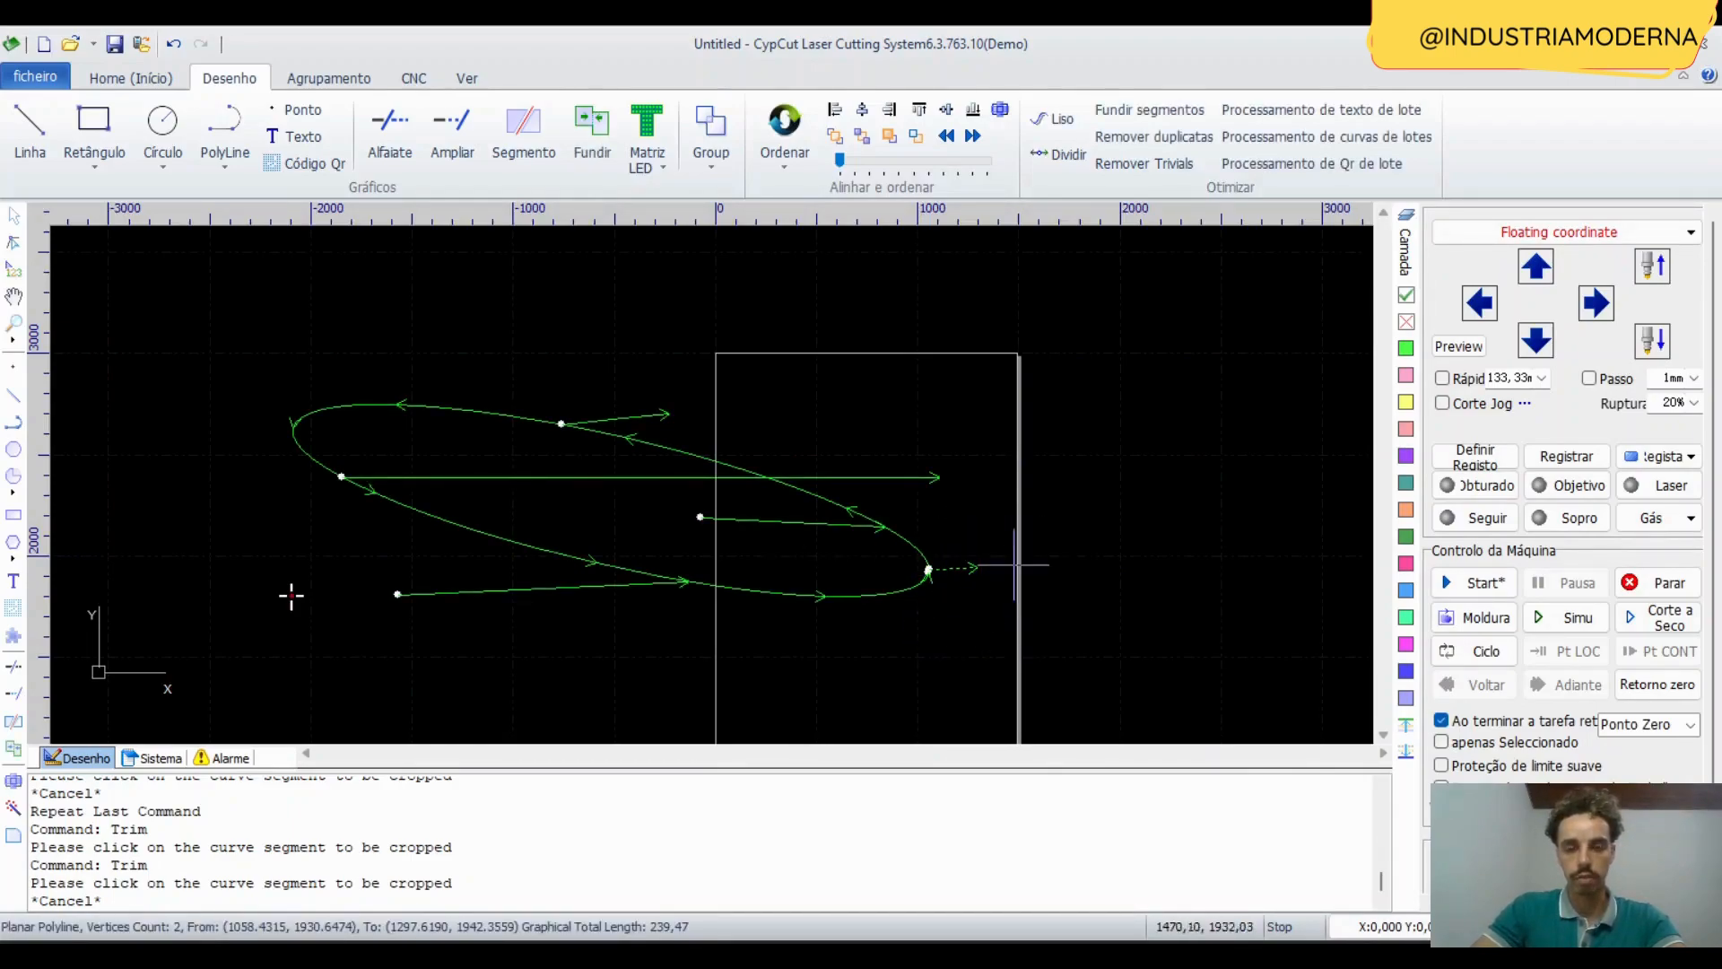
key(ctrl+a)
click(1109, 536)
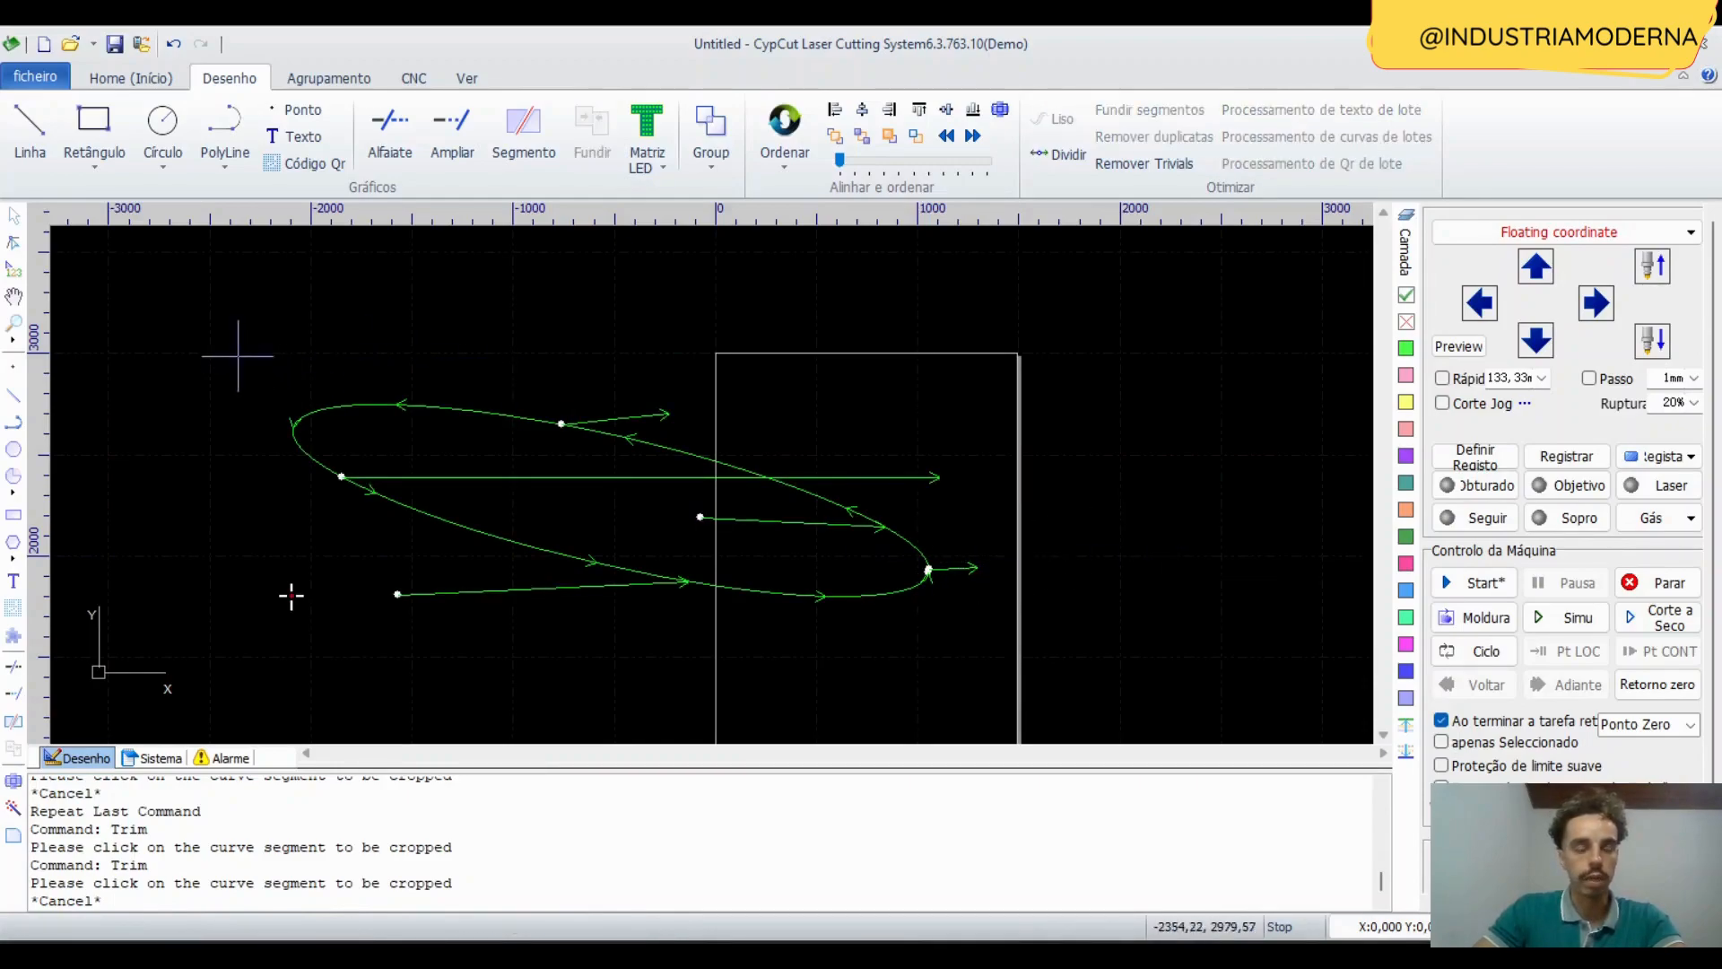
Select the short line above the ellipse with enclosing selection windows, and clear the selection.
drag(235, 357, 676, 605)
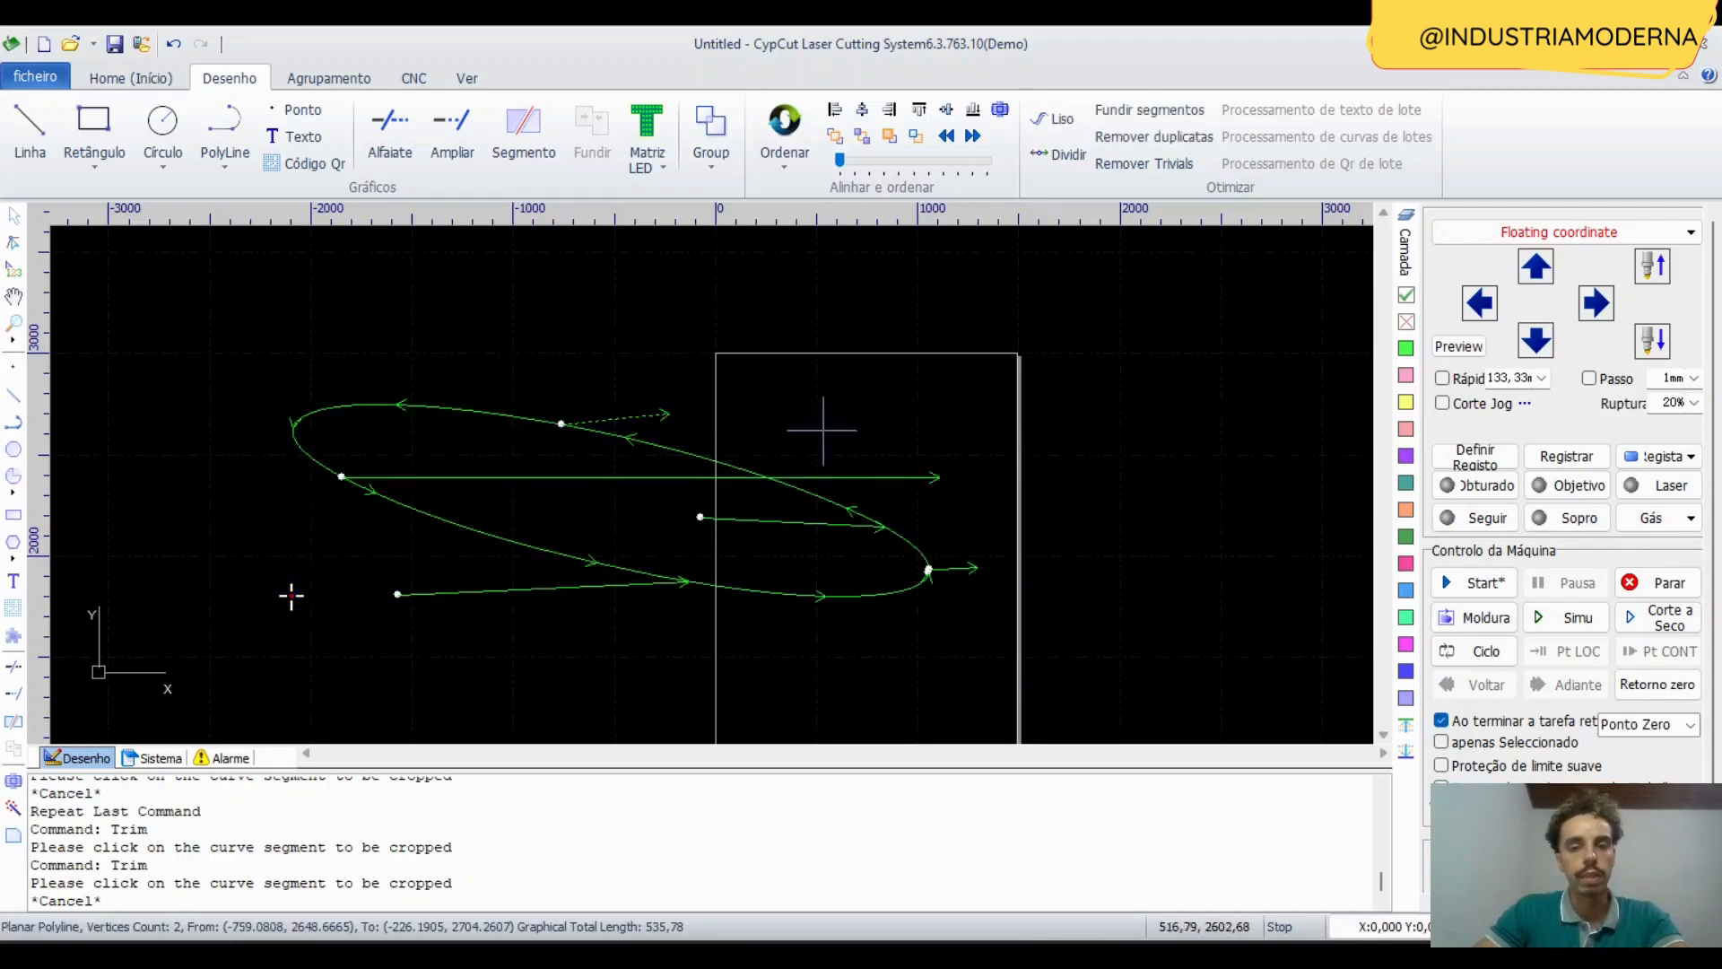
scroll(574, 424, up, 3)
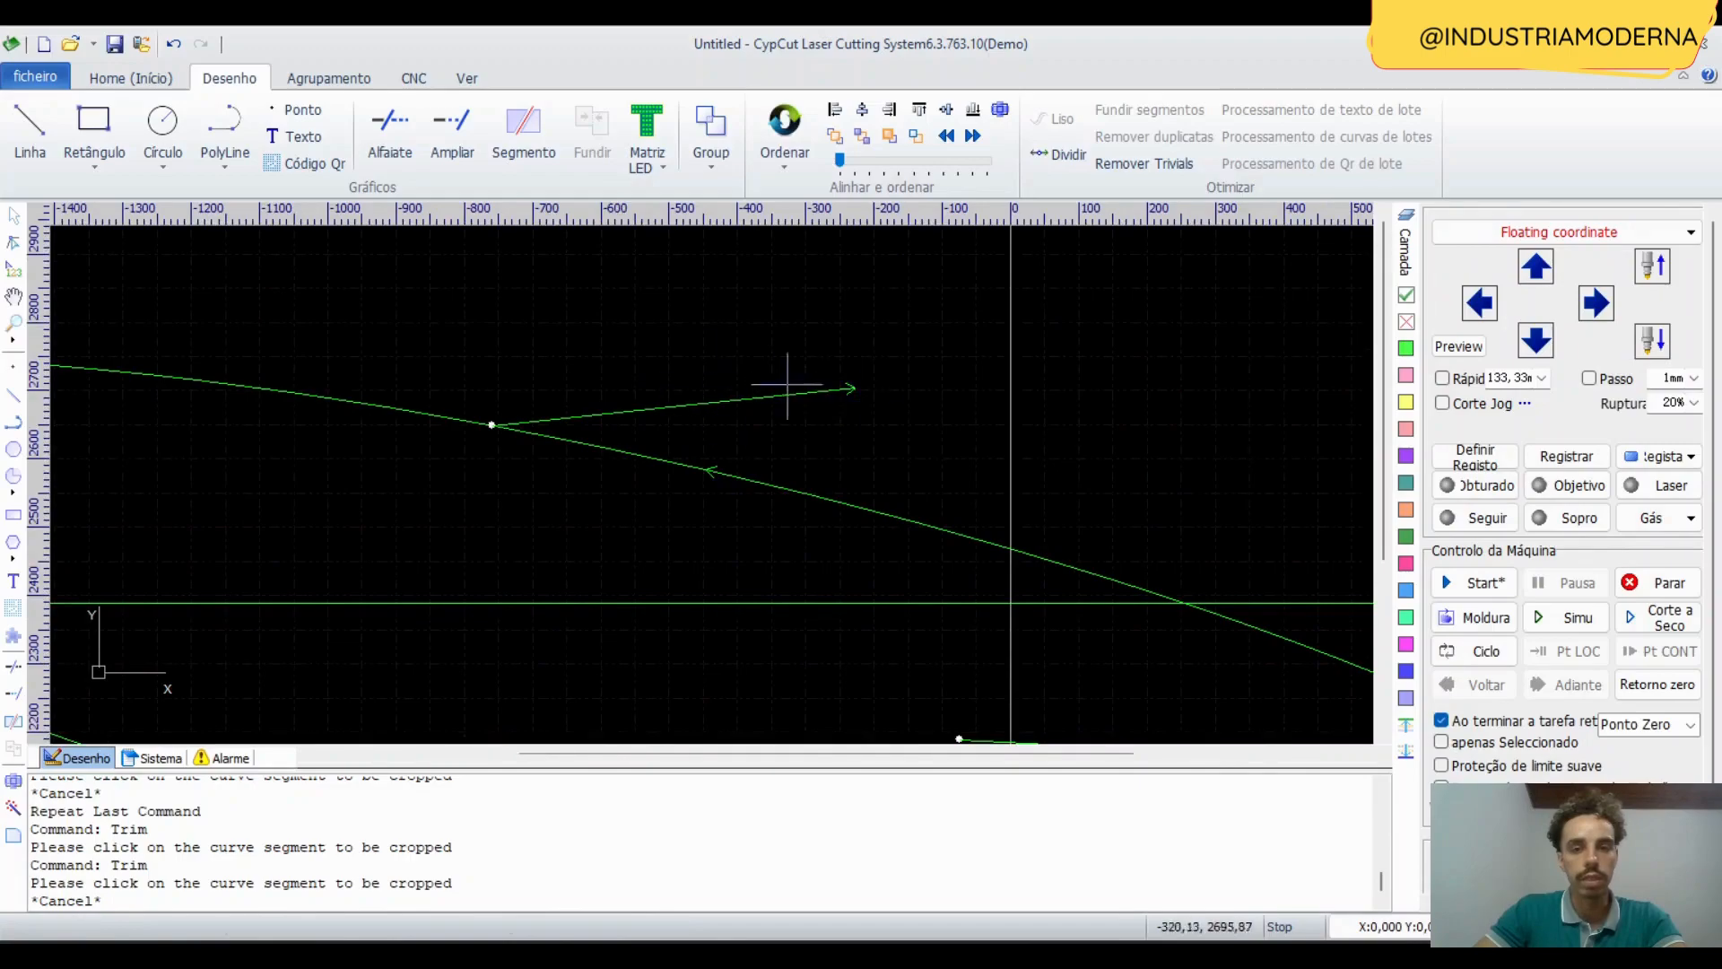
scroll(706, 432, up, 3)
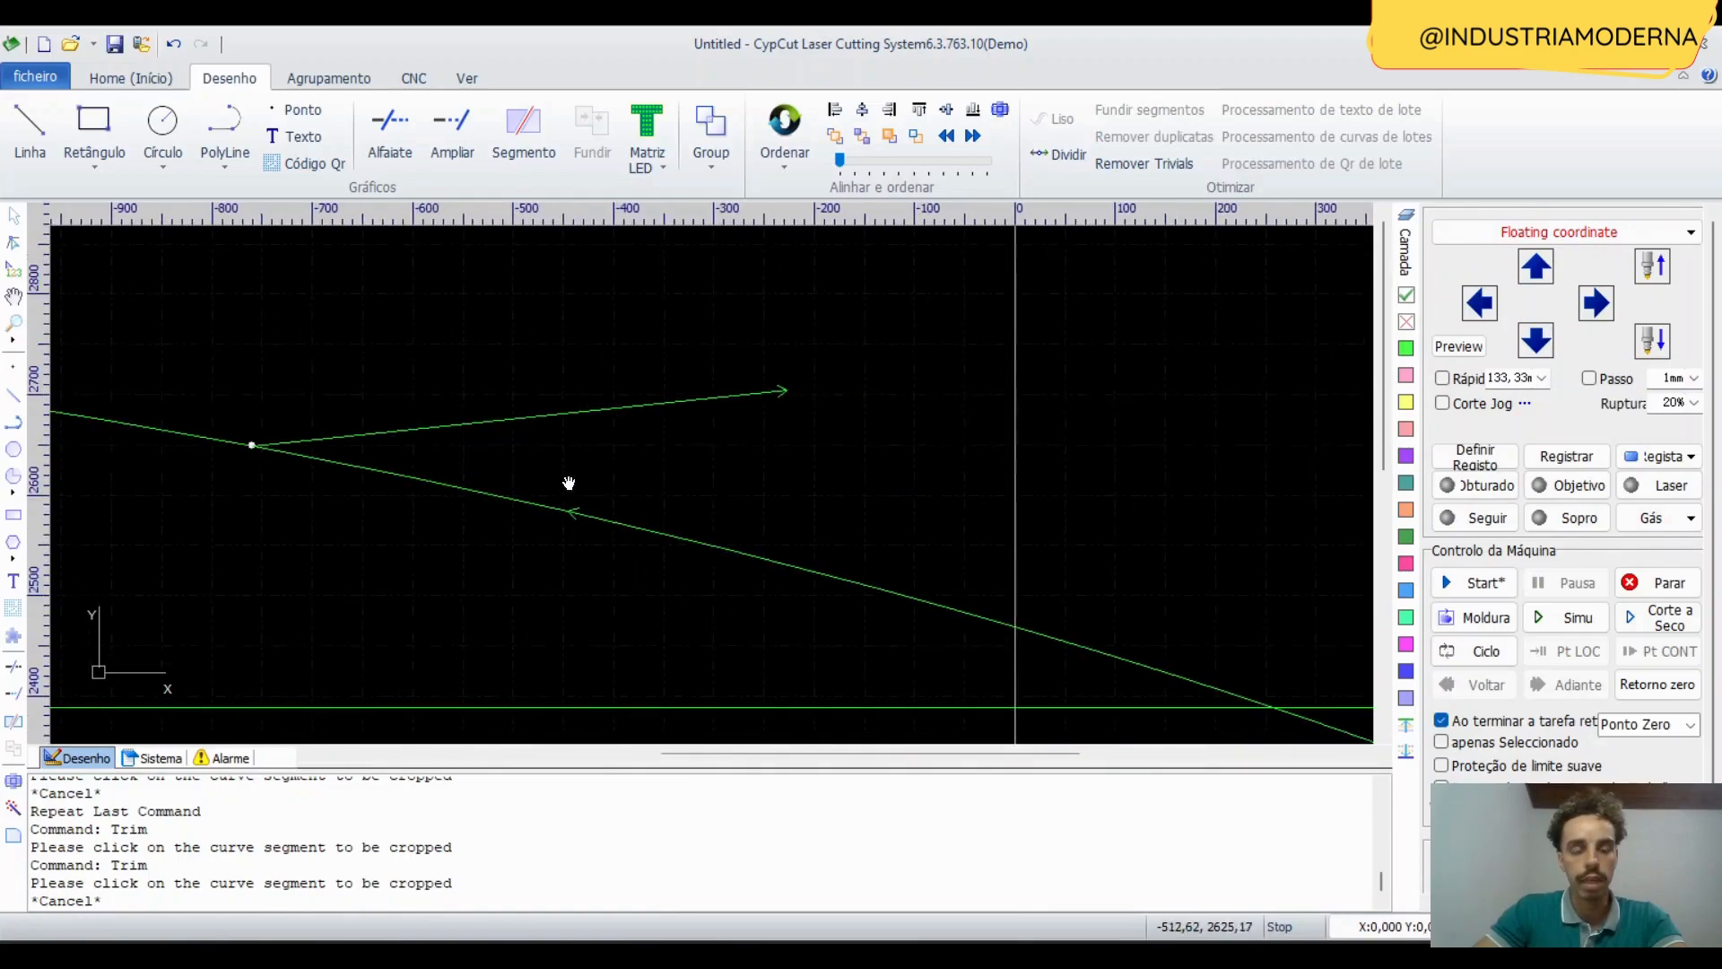
scroll(556, 466, down, 4)
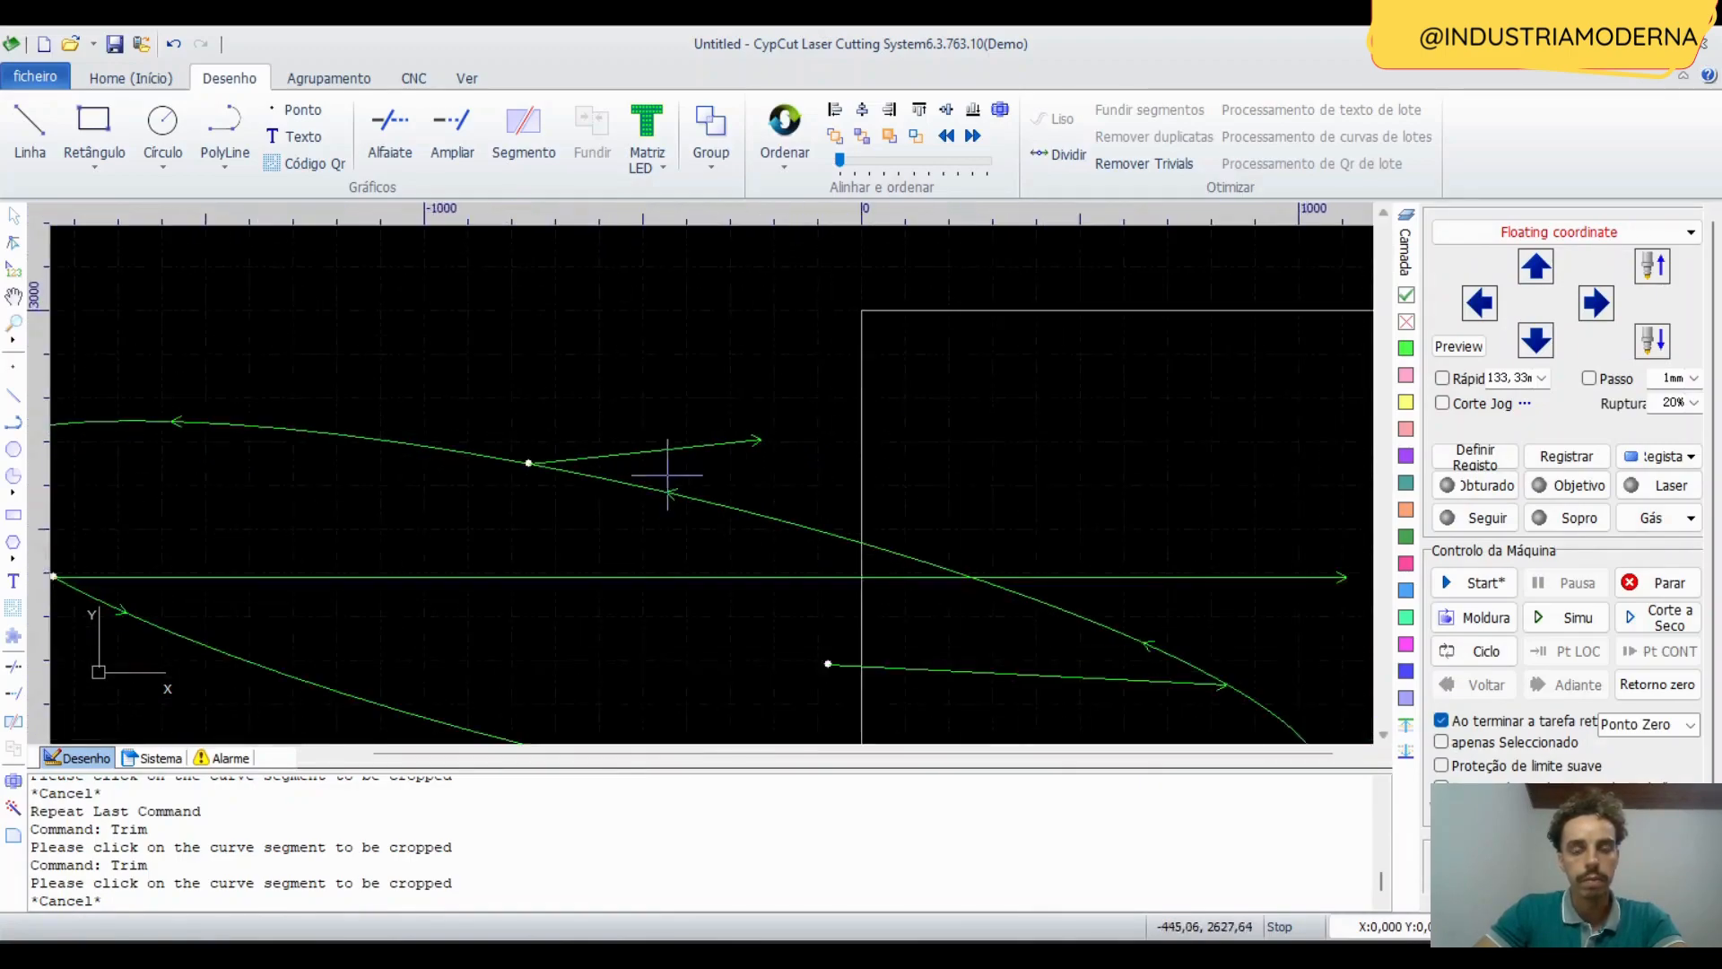
drag(330, 390, 745, 512)
scroll(690, 470, up, 5)
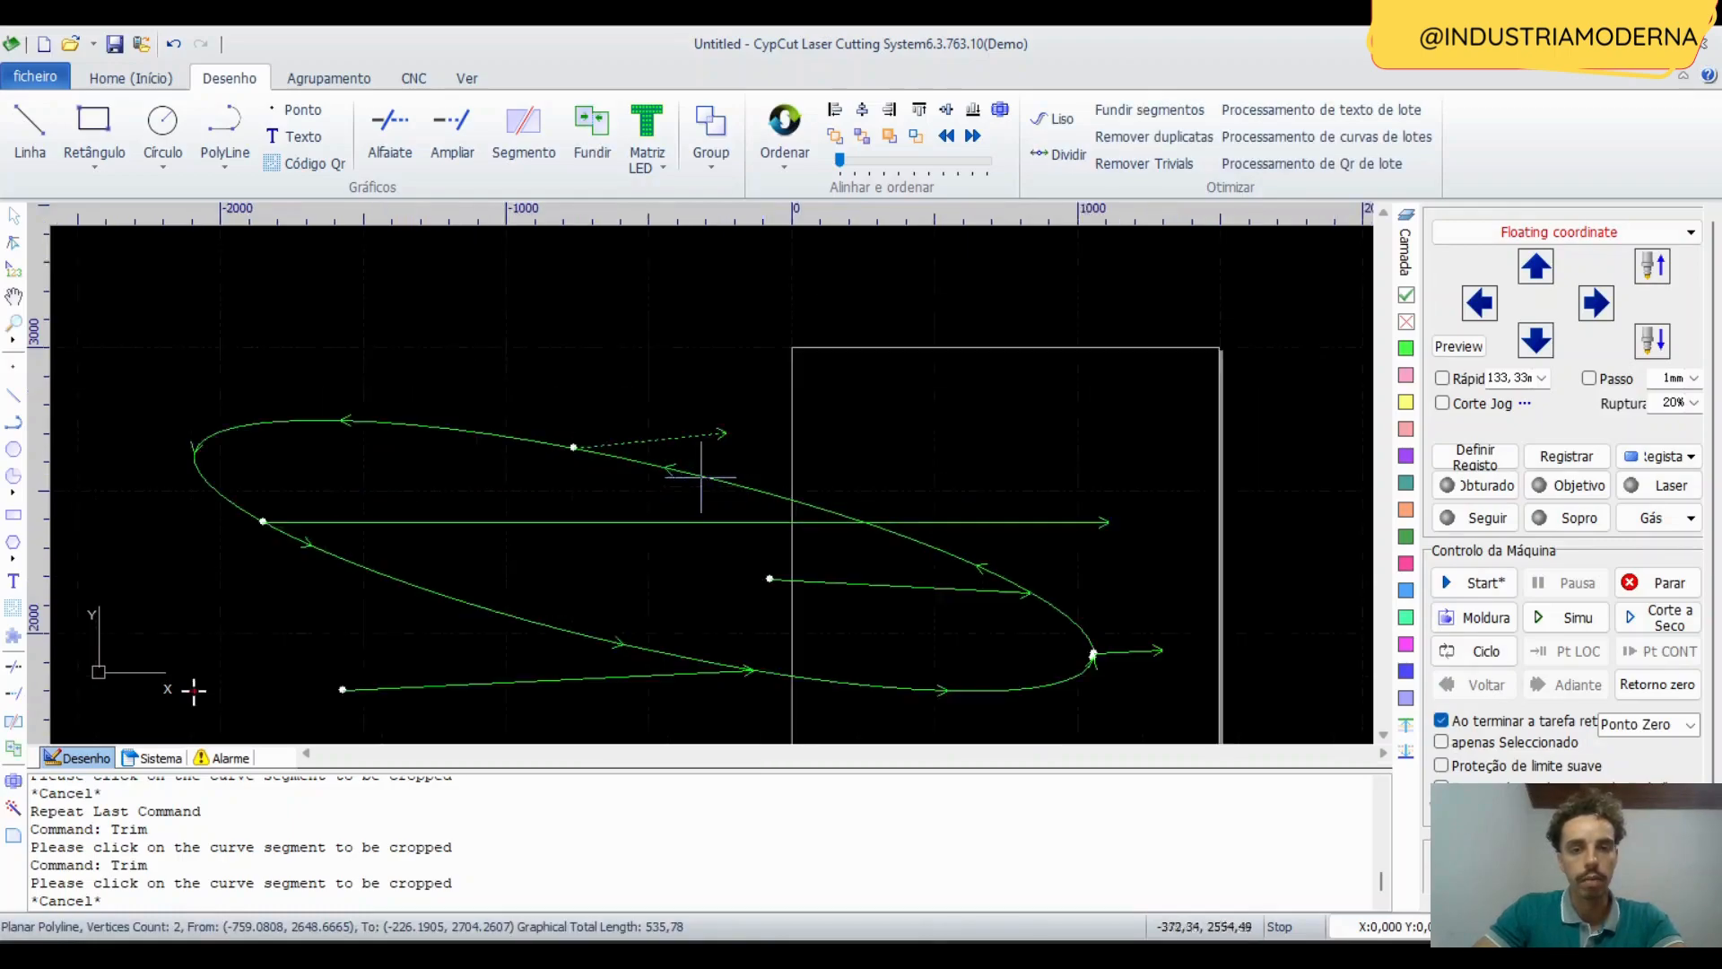
scroll(569, 433, down, 5)
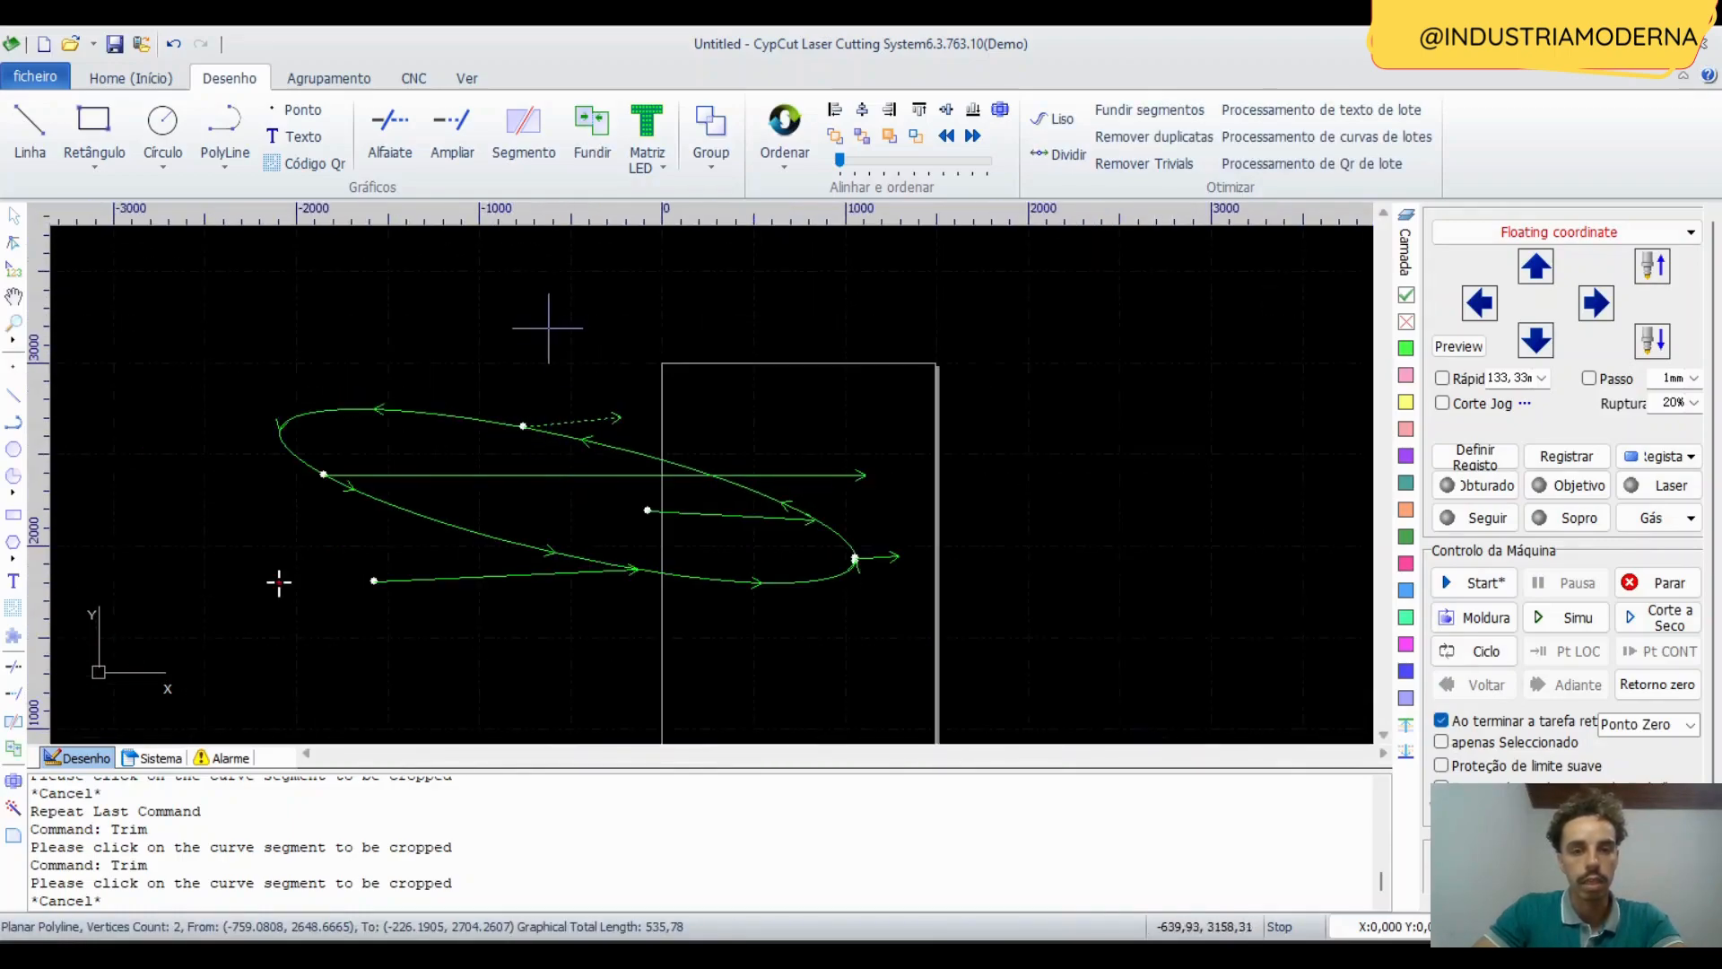
click(279, 583)
Try enclosing selection windows that cover only part of the ellipse and of the short line above it.
drag(263, 351, 613, 542)
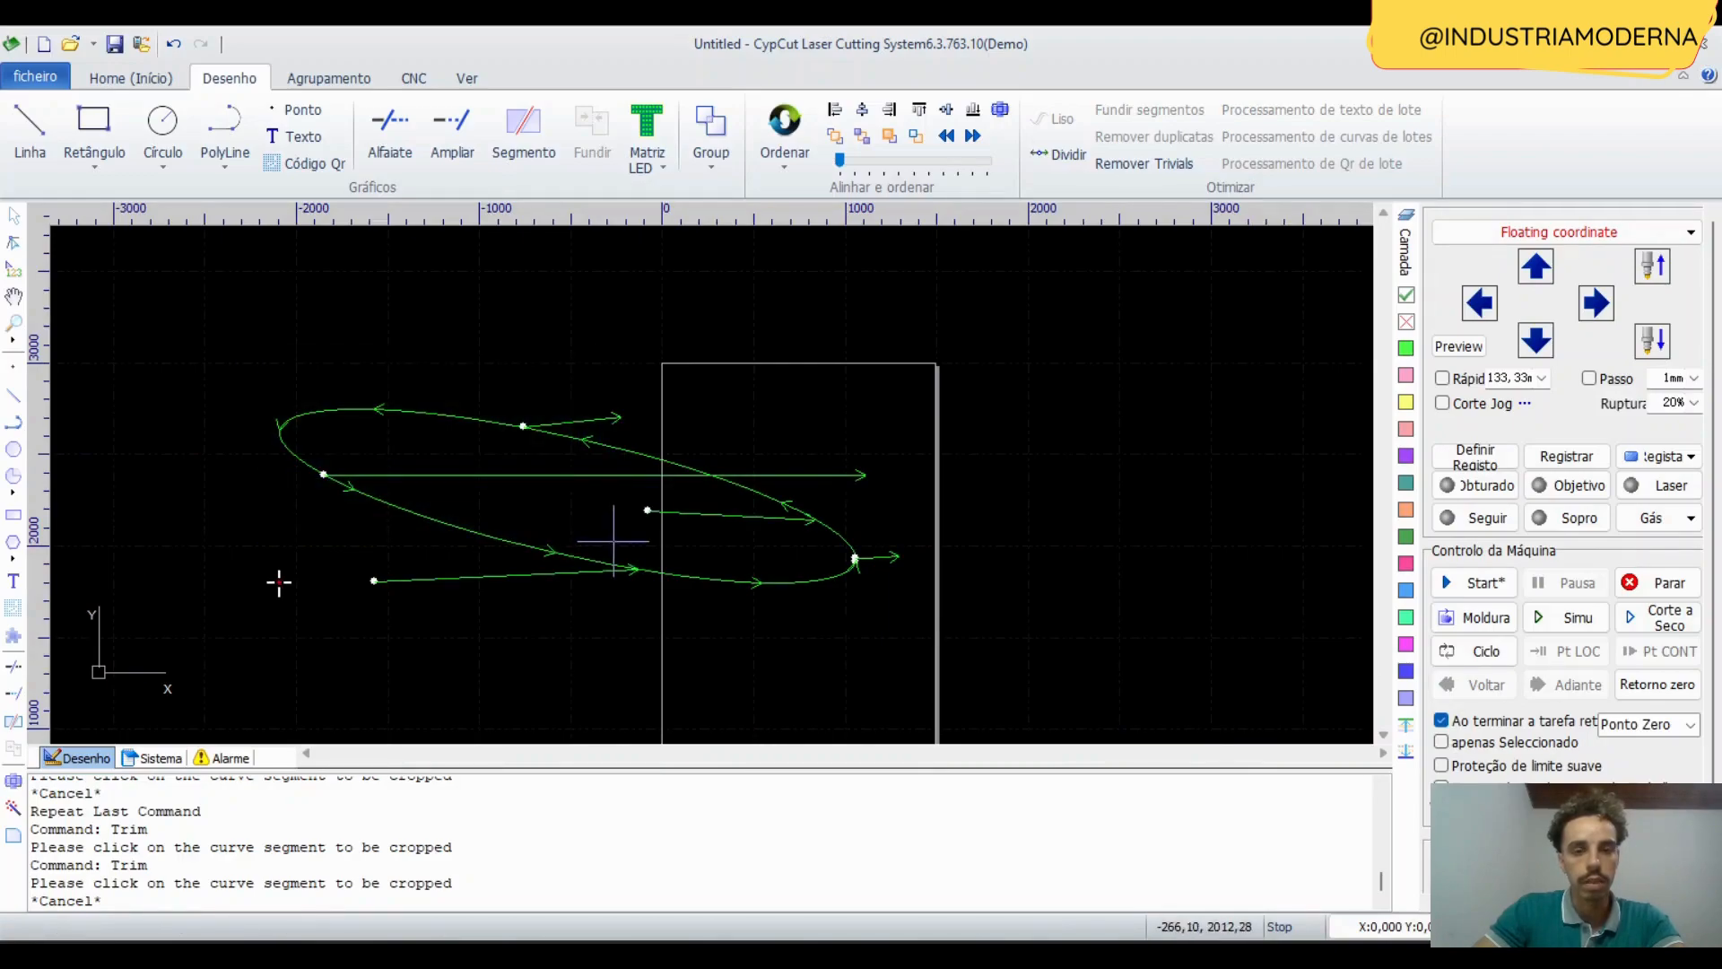
scroll(551, 421, up, 3)
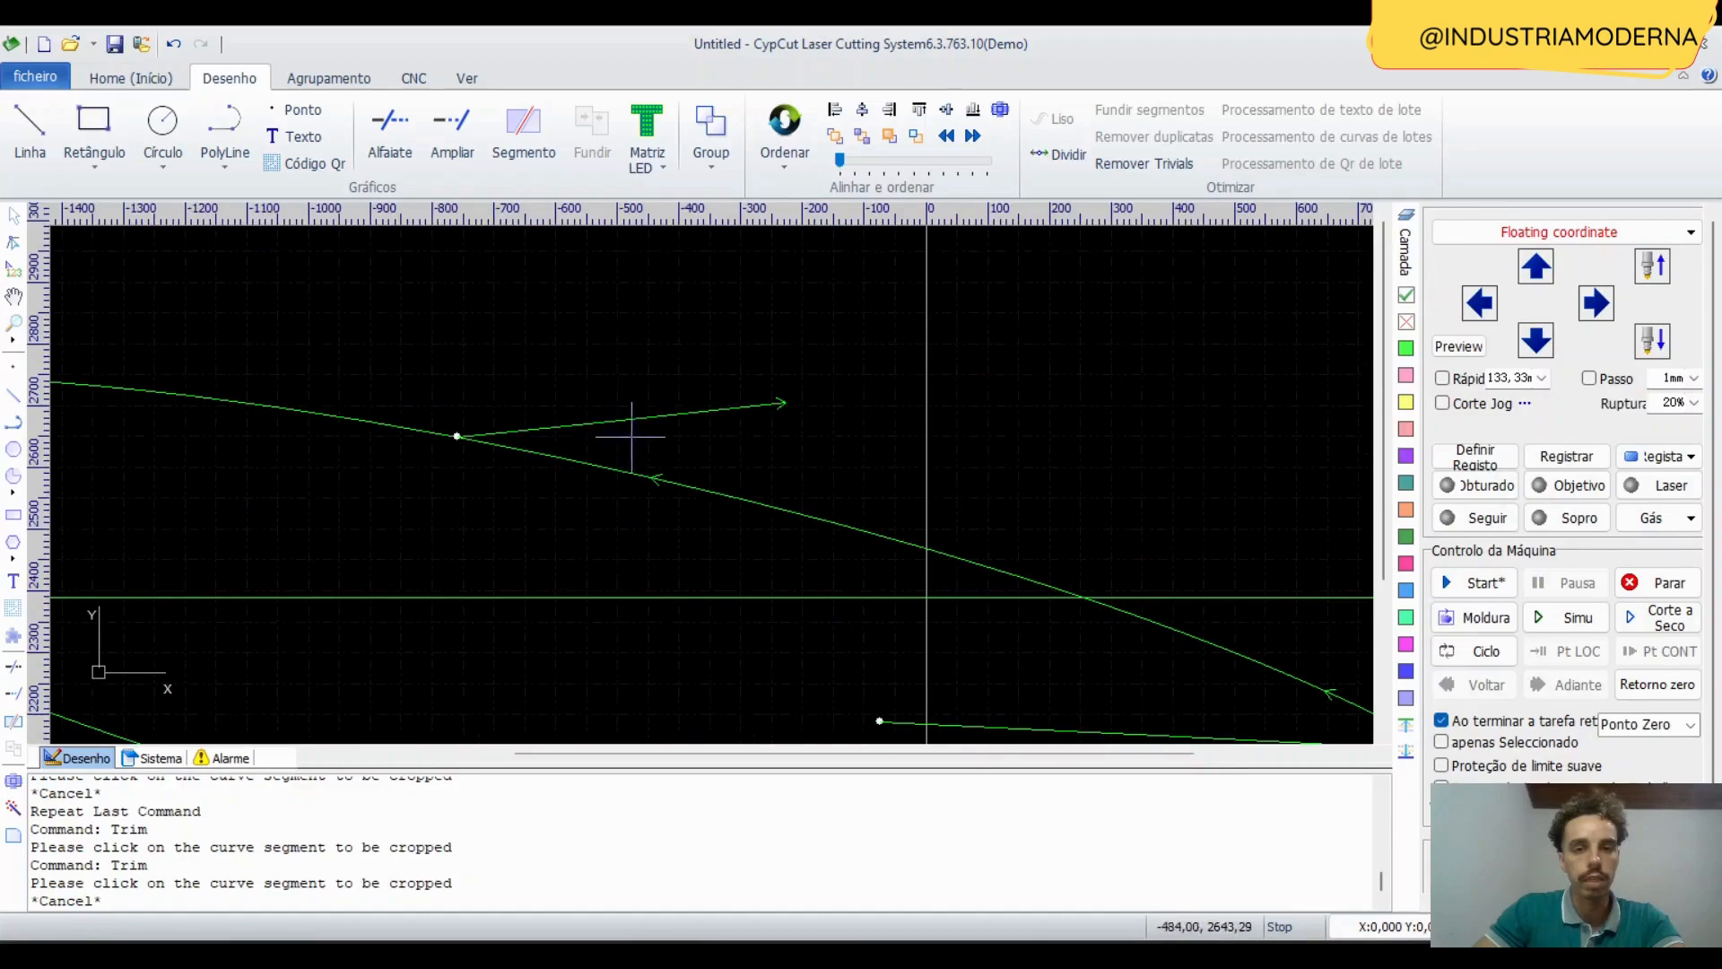
drag(396, 327, 762, 556)
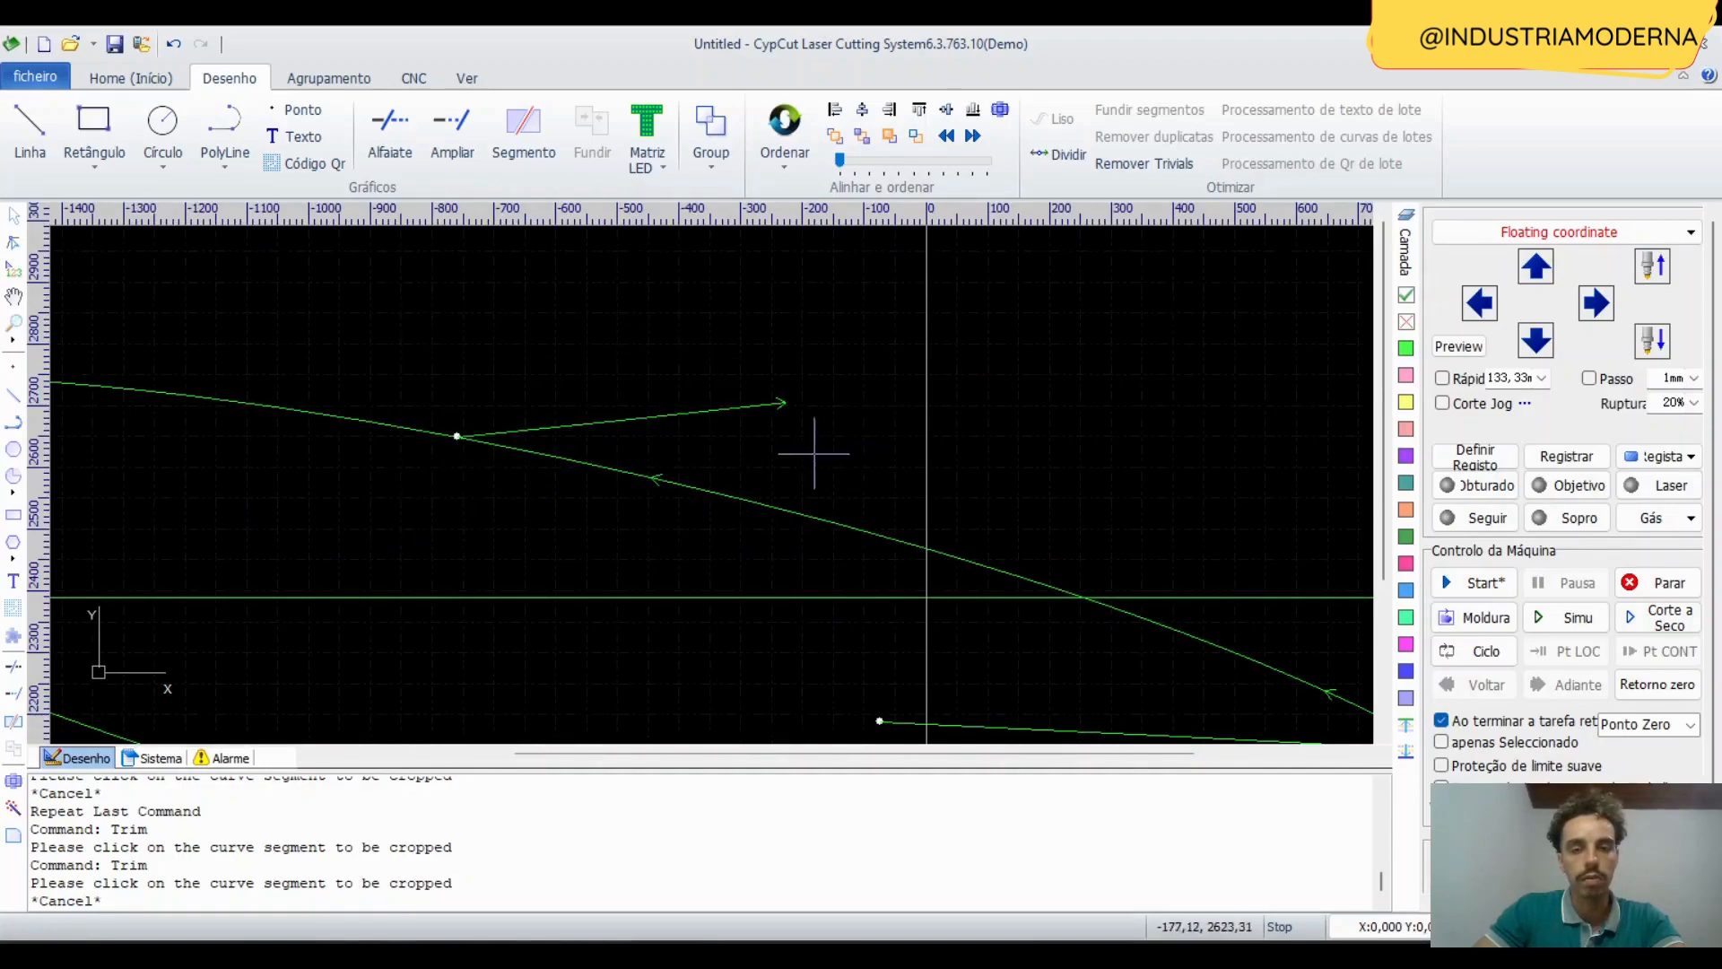
scroll(762, 434, down, 3)
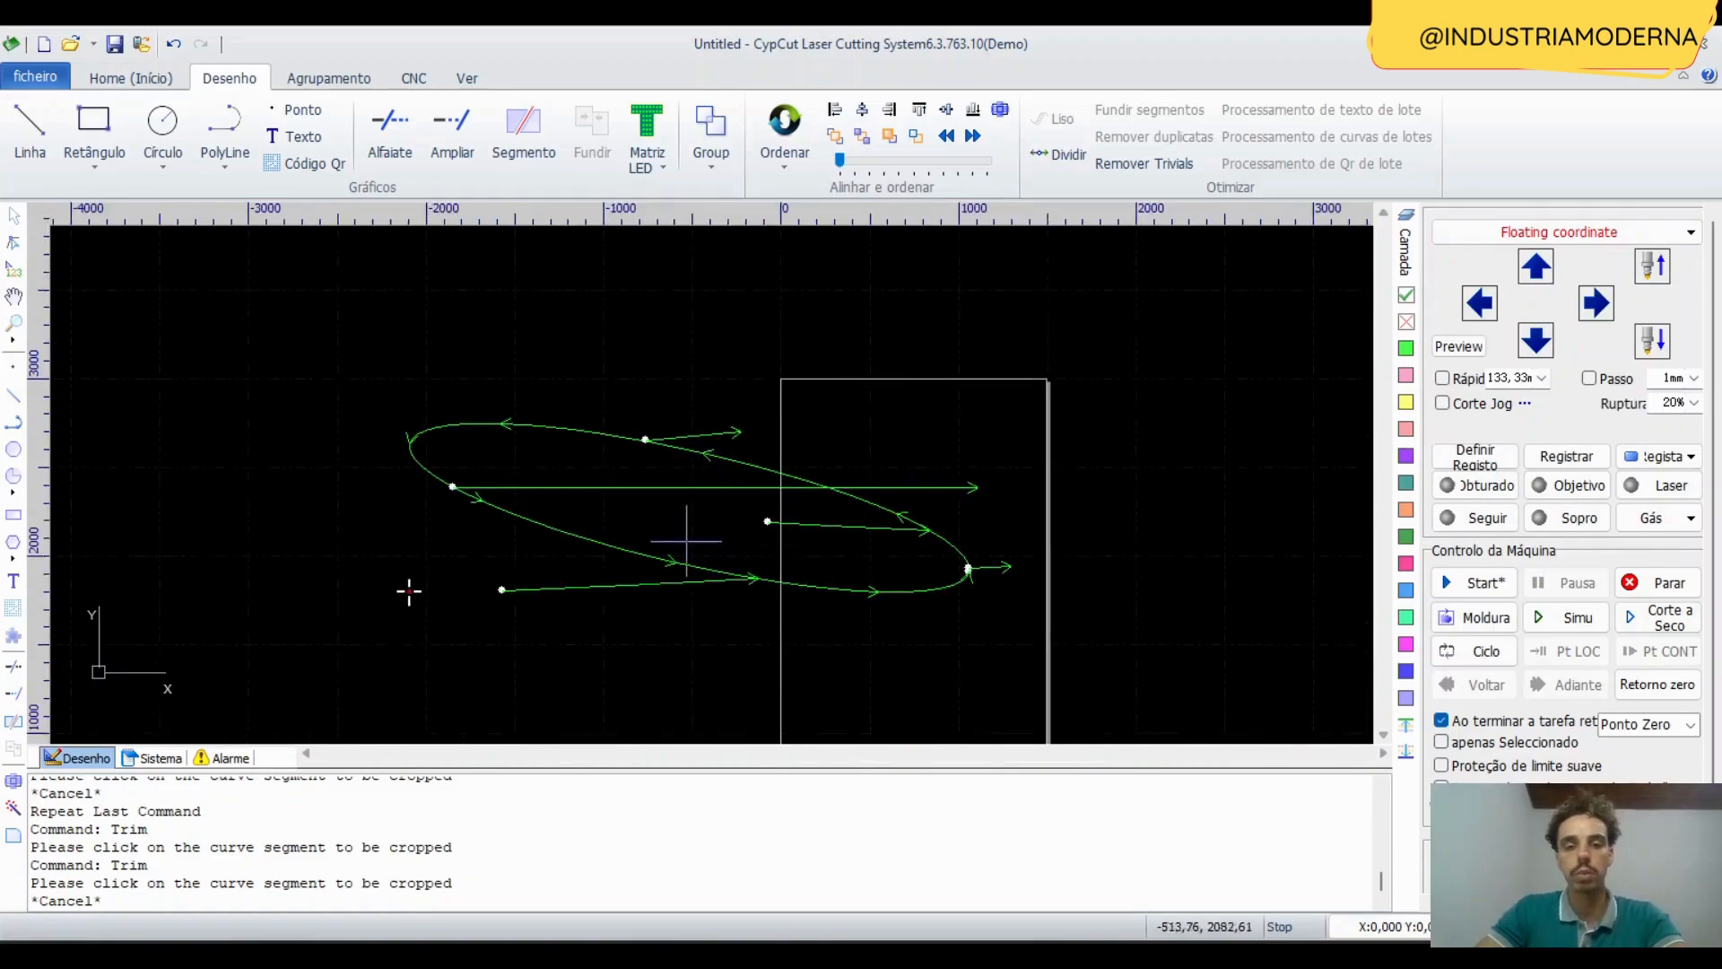
Select the ellipse and the lines around its right and lower portions with a crossing window, and clear the selection.
middle_drag(408, 589, 314, 484)
drag(1238, 411, 596, 529)
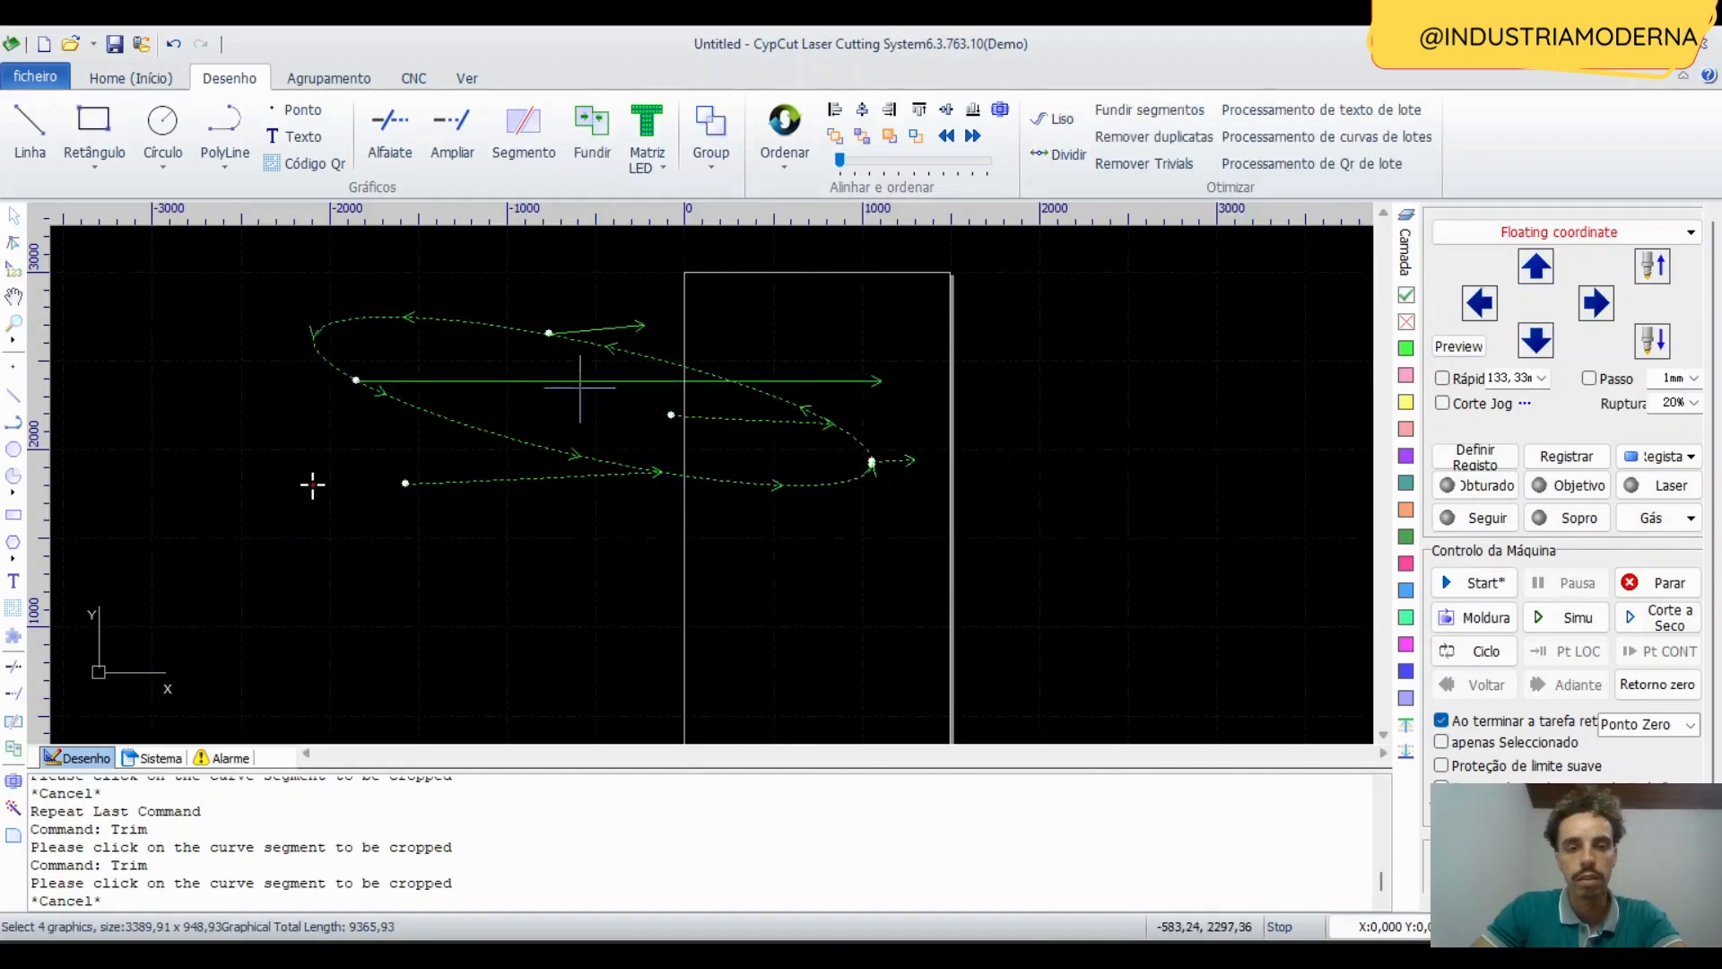
click(236, 311)
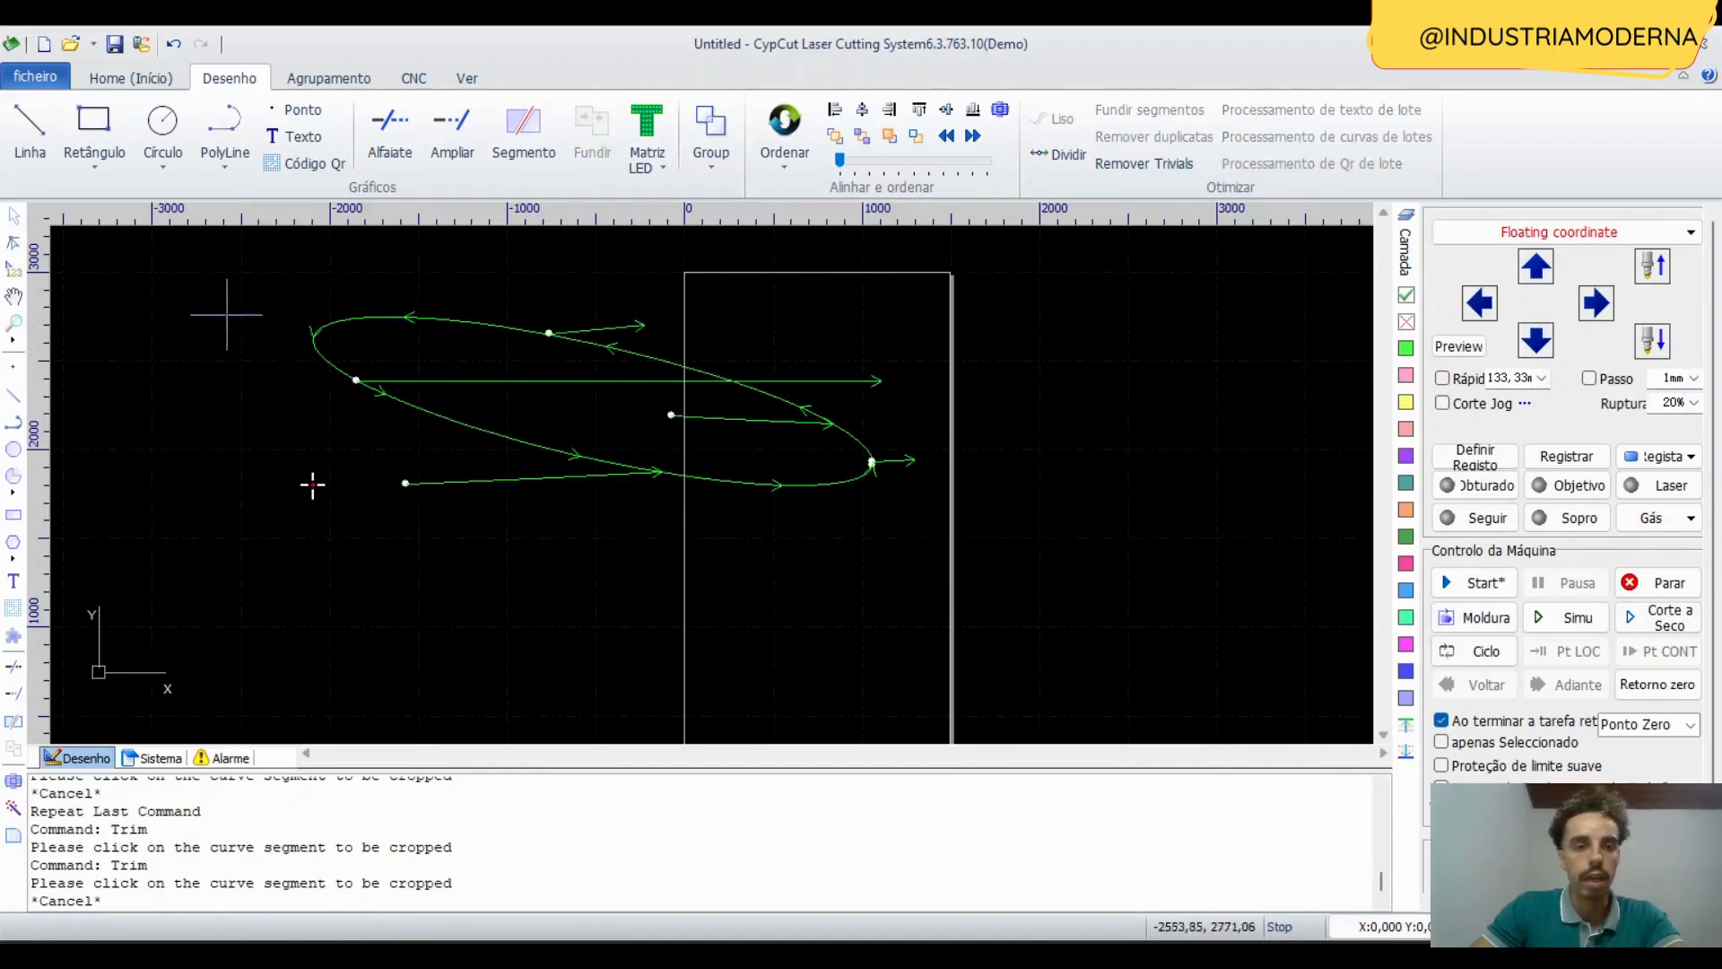
Select the five lines around the ellipse with an enclosing window that leaves out part of the ellipse, and clear the selection.
mouse_move(140, 315)
mouse_down()
mouse_move(395, 404)
mouse_move(692, 574)
mouse_move(1008, 645)
mouse_up()
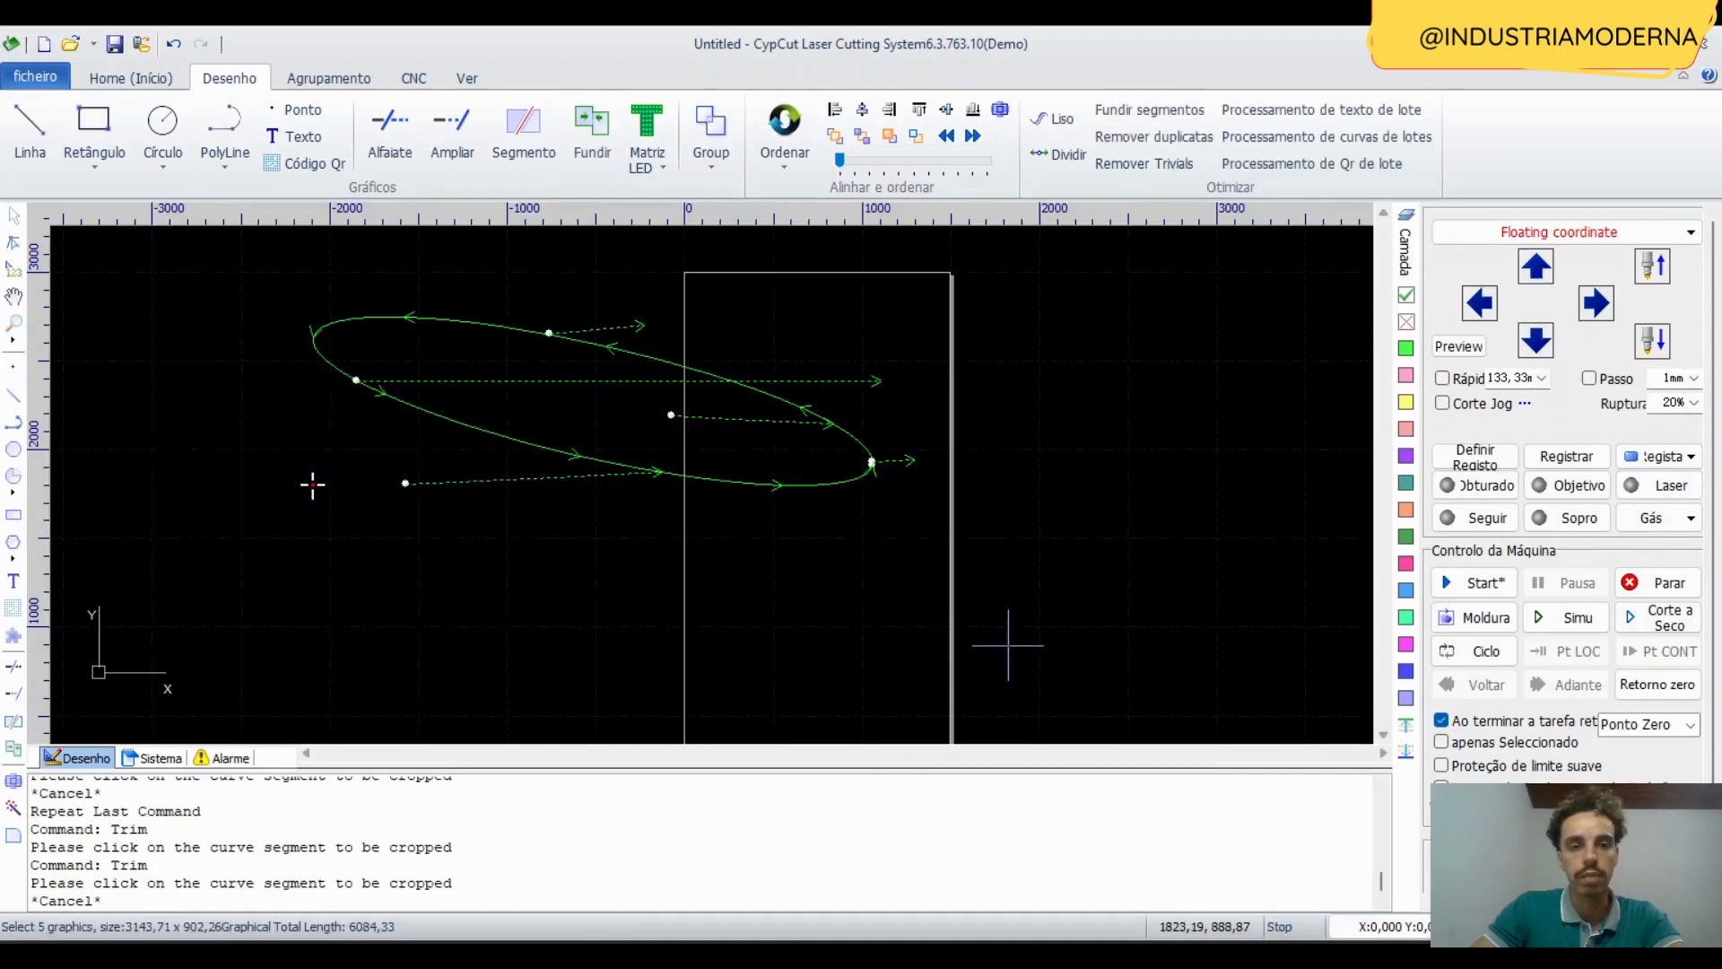
scroll(632, 467, up, 2)
scroll(630, 466, down, 2)
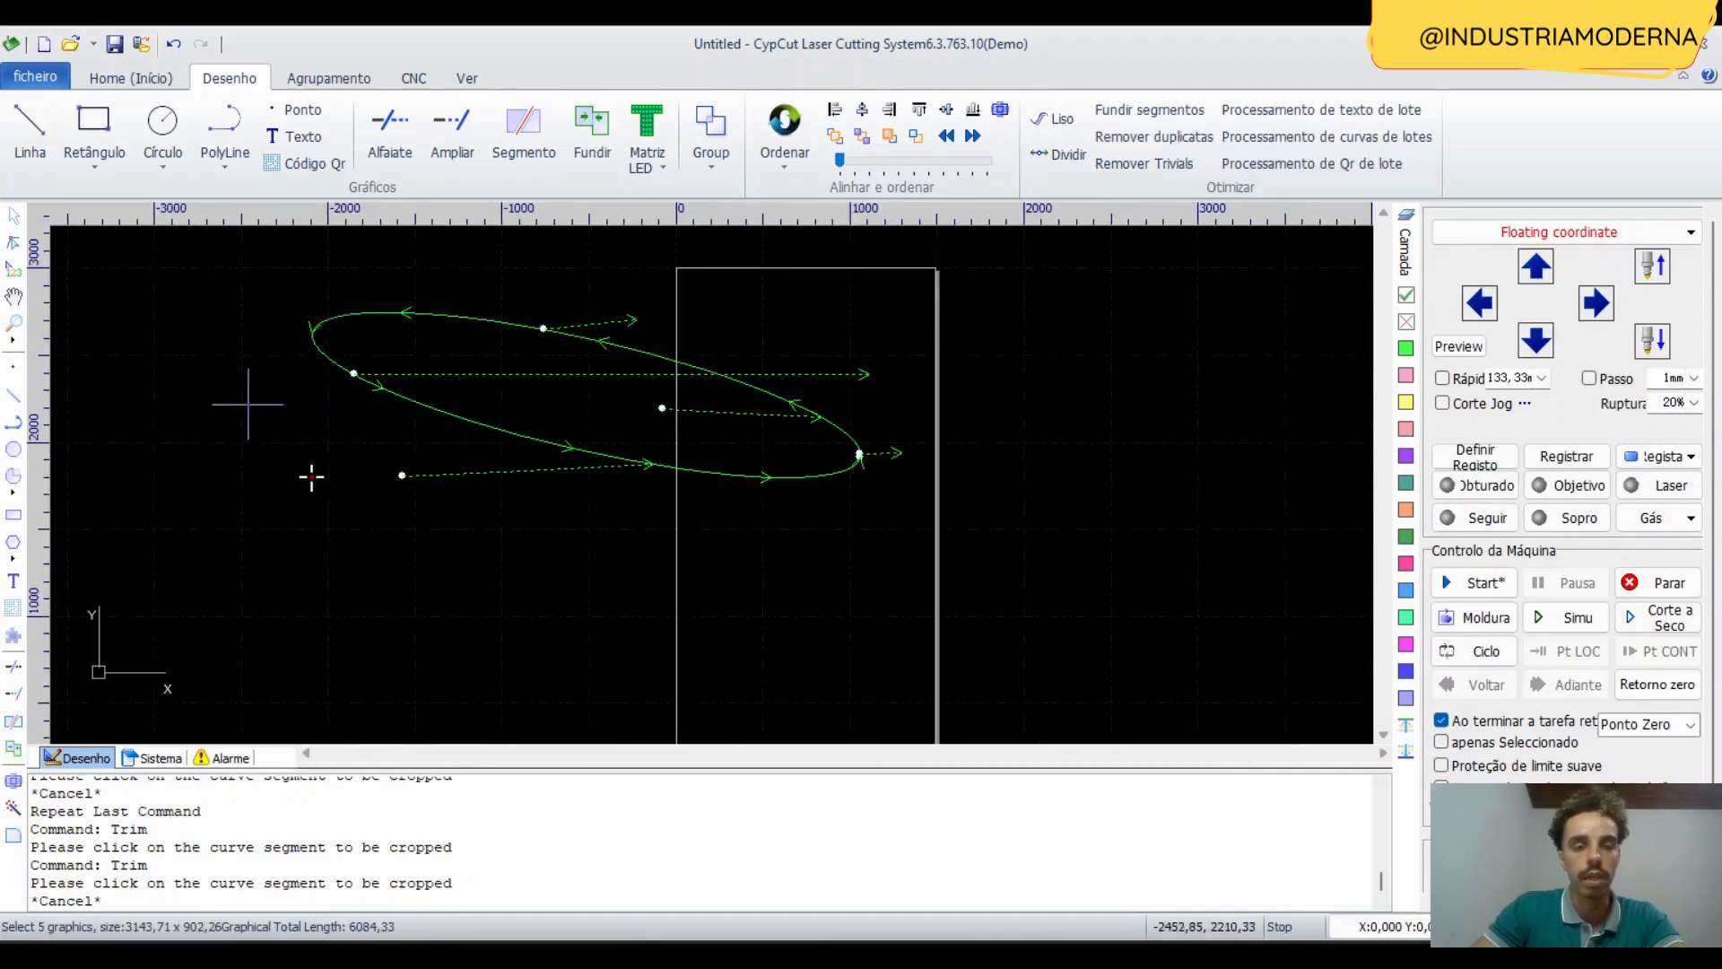
drag(227, 372, 933, 671)
drag(274, 346, 982, 620)
scroll(696, 401, up, 1)
scroll(715, 388, down, 1)
middle_drag(614, 403, 781, 493)
click(420, 386)
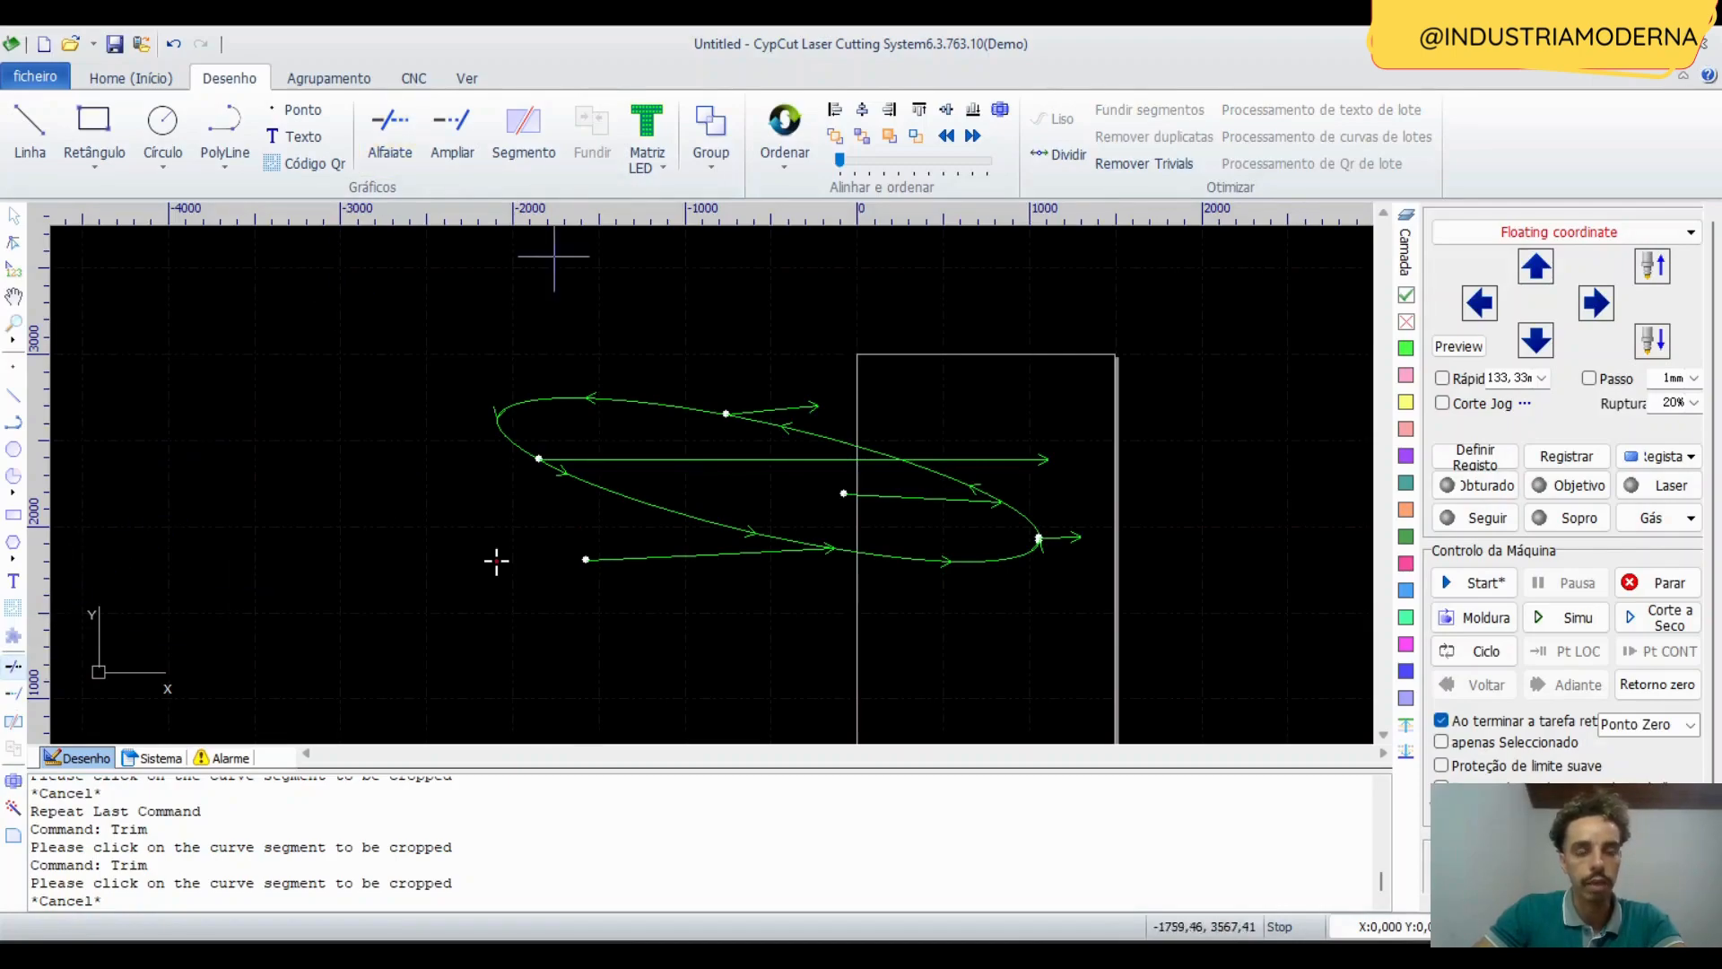
Trim away the horizontal line's portion inside the ellipse and the lower line outside the ellipse, and end Trim.
click(390, 136)
drag(182, 301, 311, 362)
drag(484, 287, 376, 496)
drag(470, 299, 236, 425)
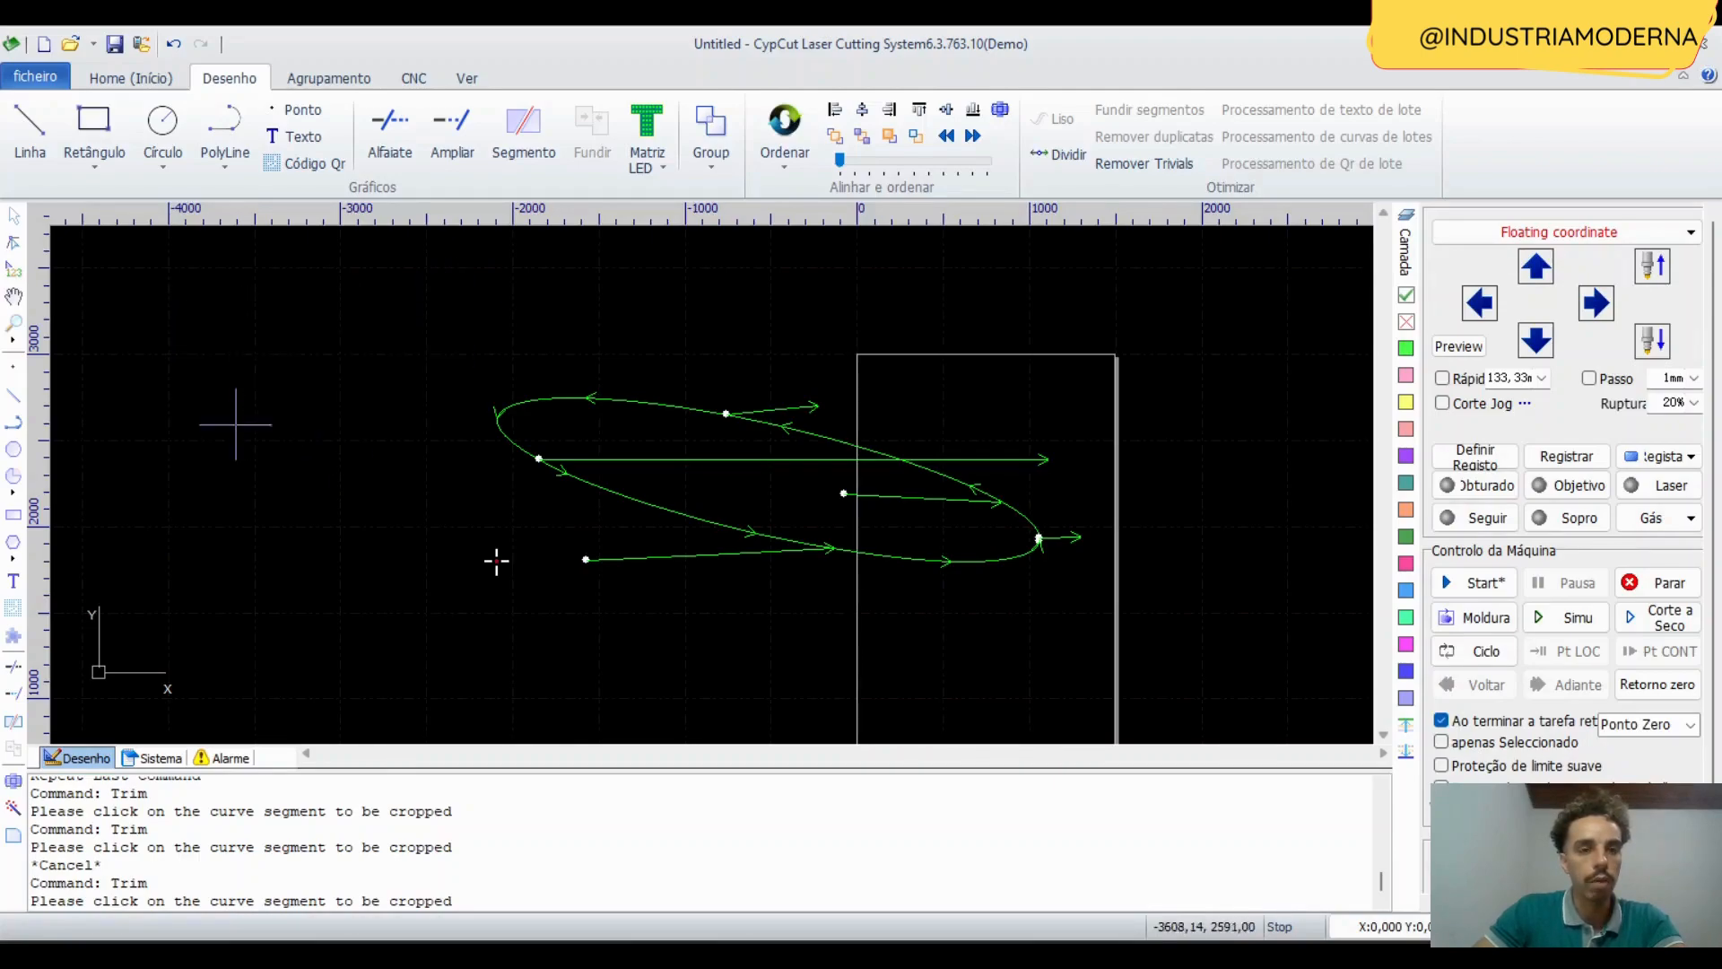
drag(176, 319, 331, 483)
drag(157, 298, 359, 424)
drag(395, 329, 277, 373)
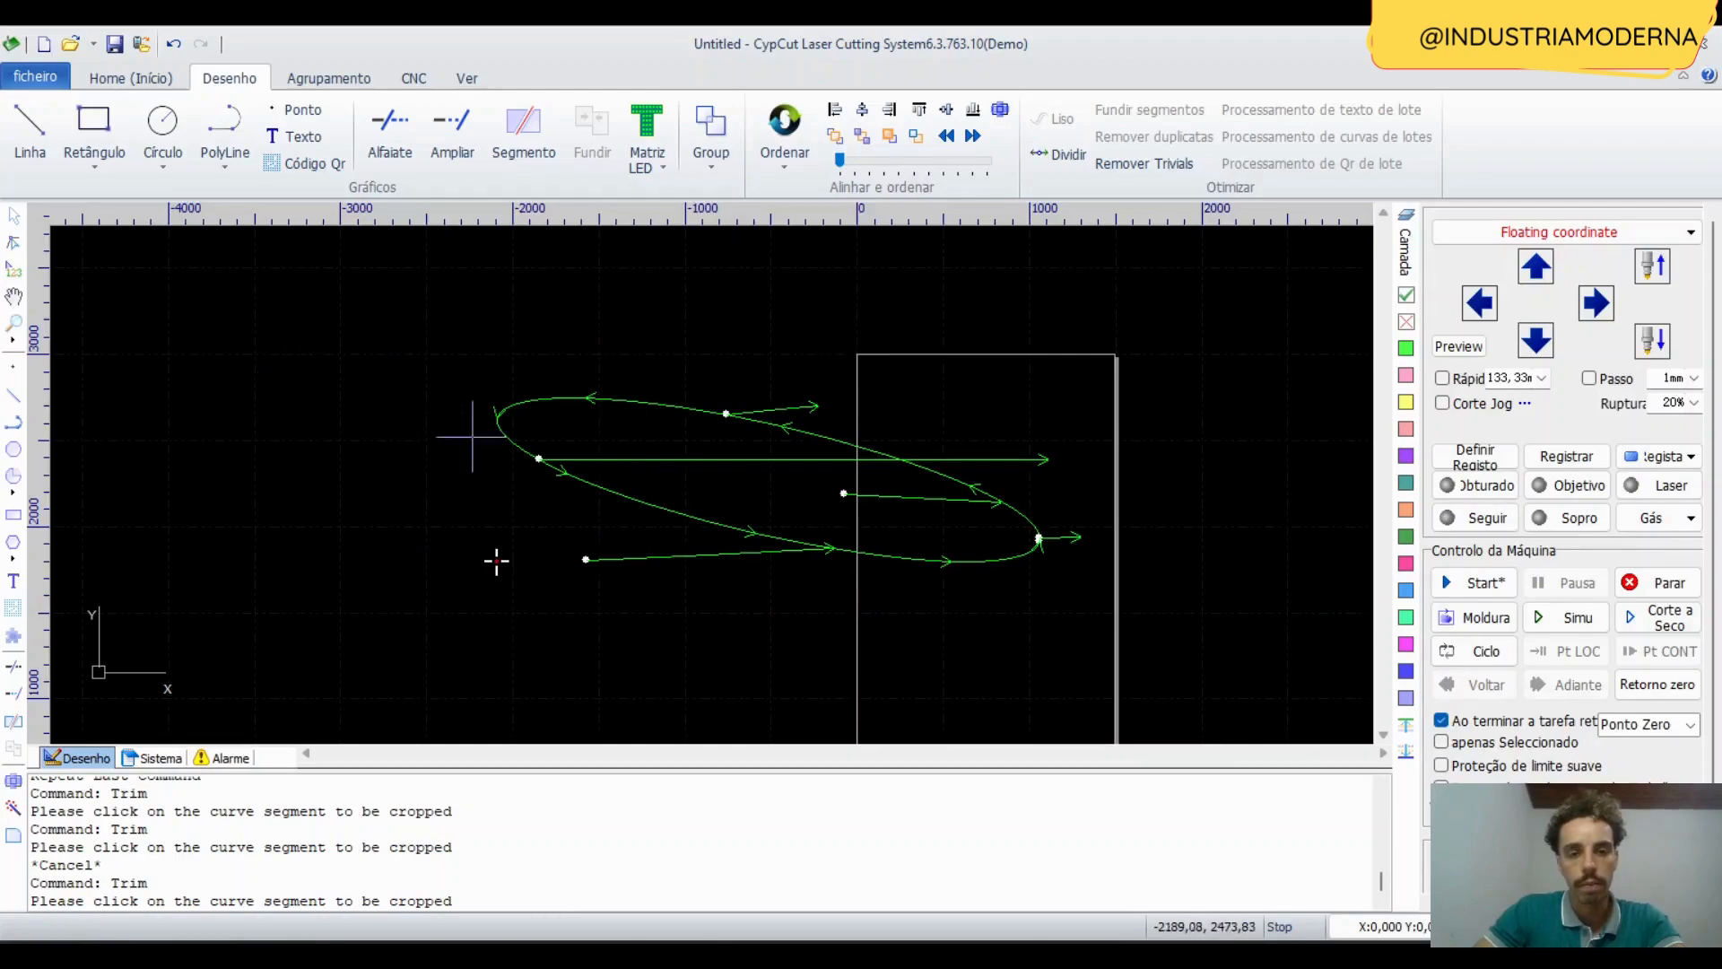
drag(641, 438, 708, 485)
drag(961, 527, 788, 494)
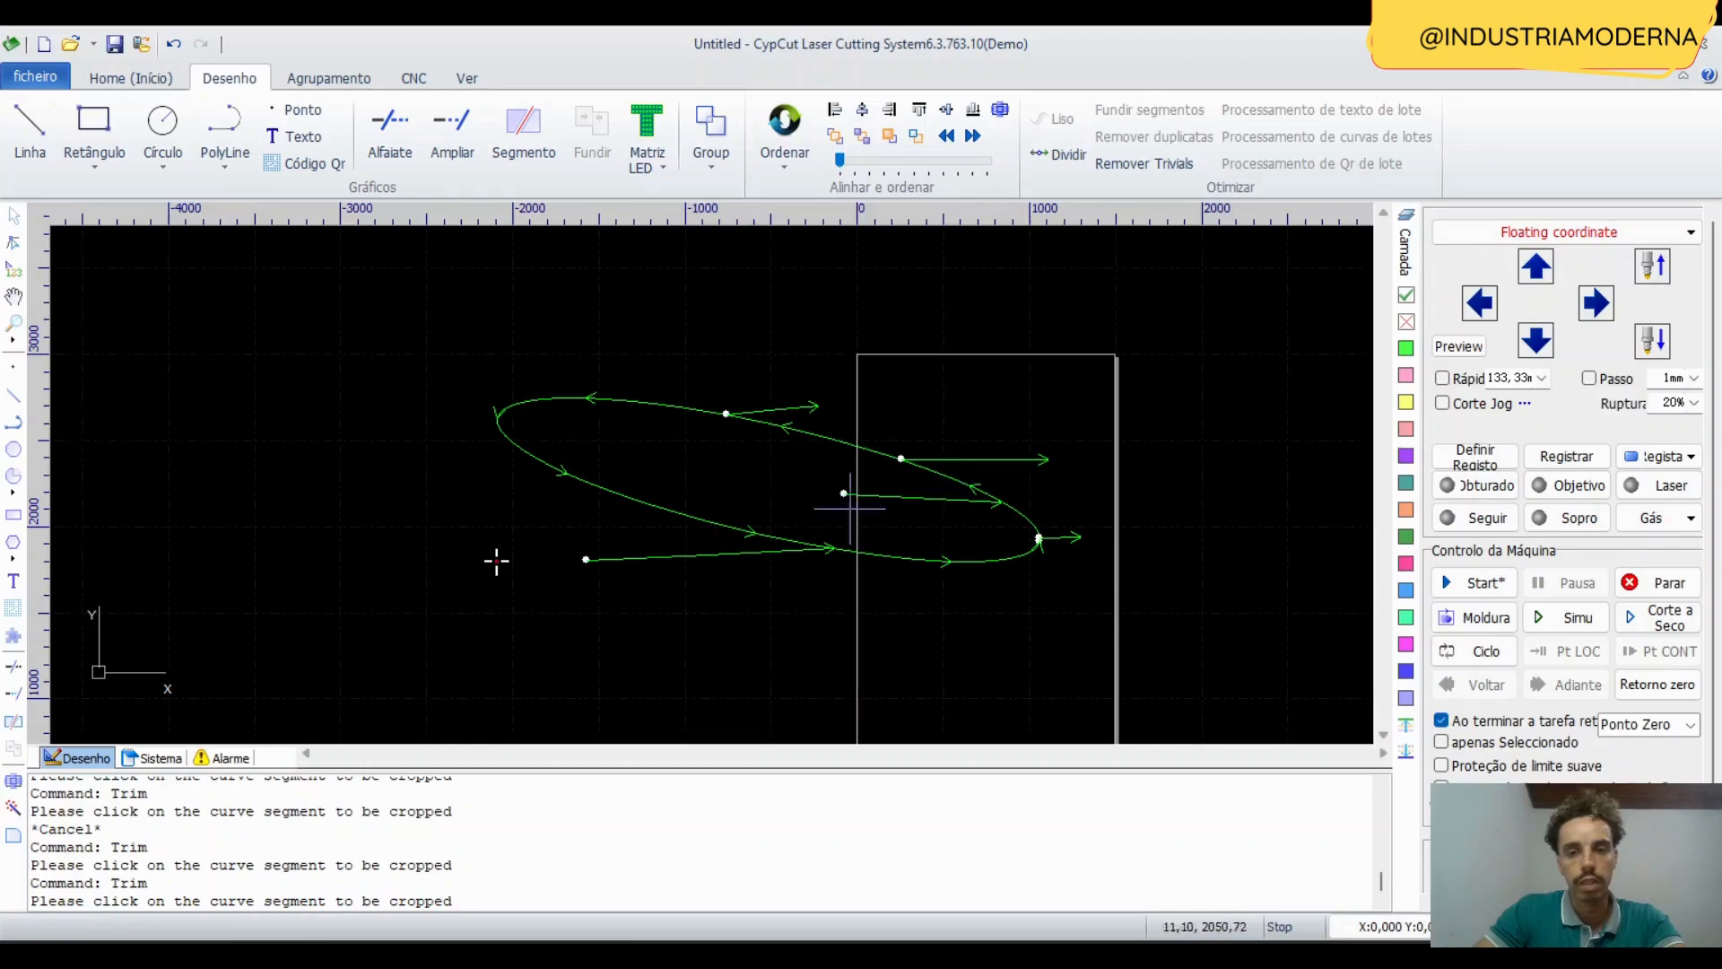
drag(789, 596, 618, 552)
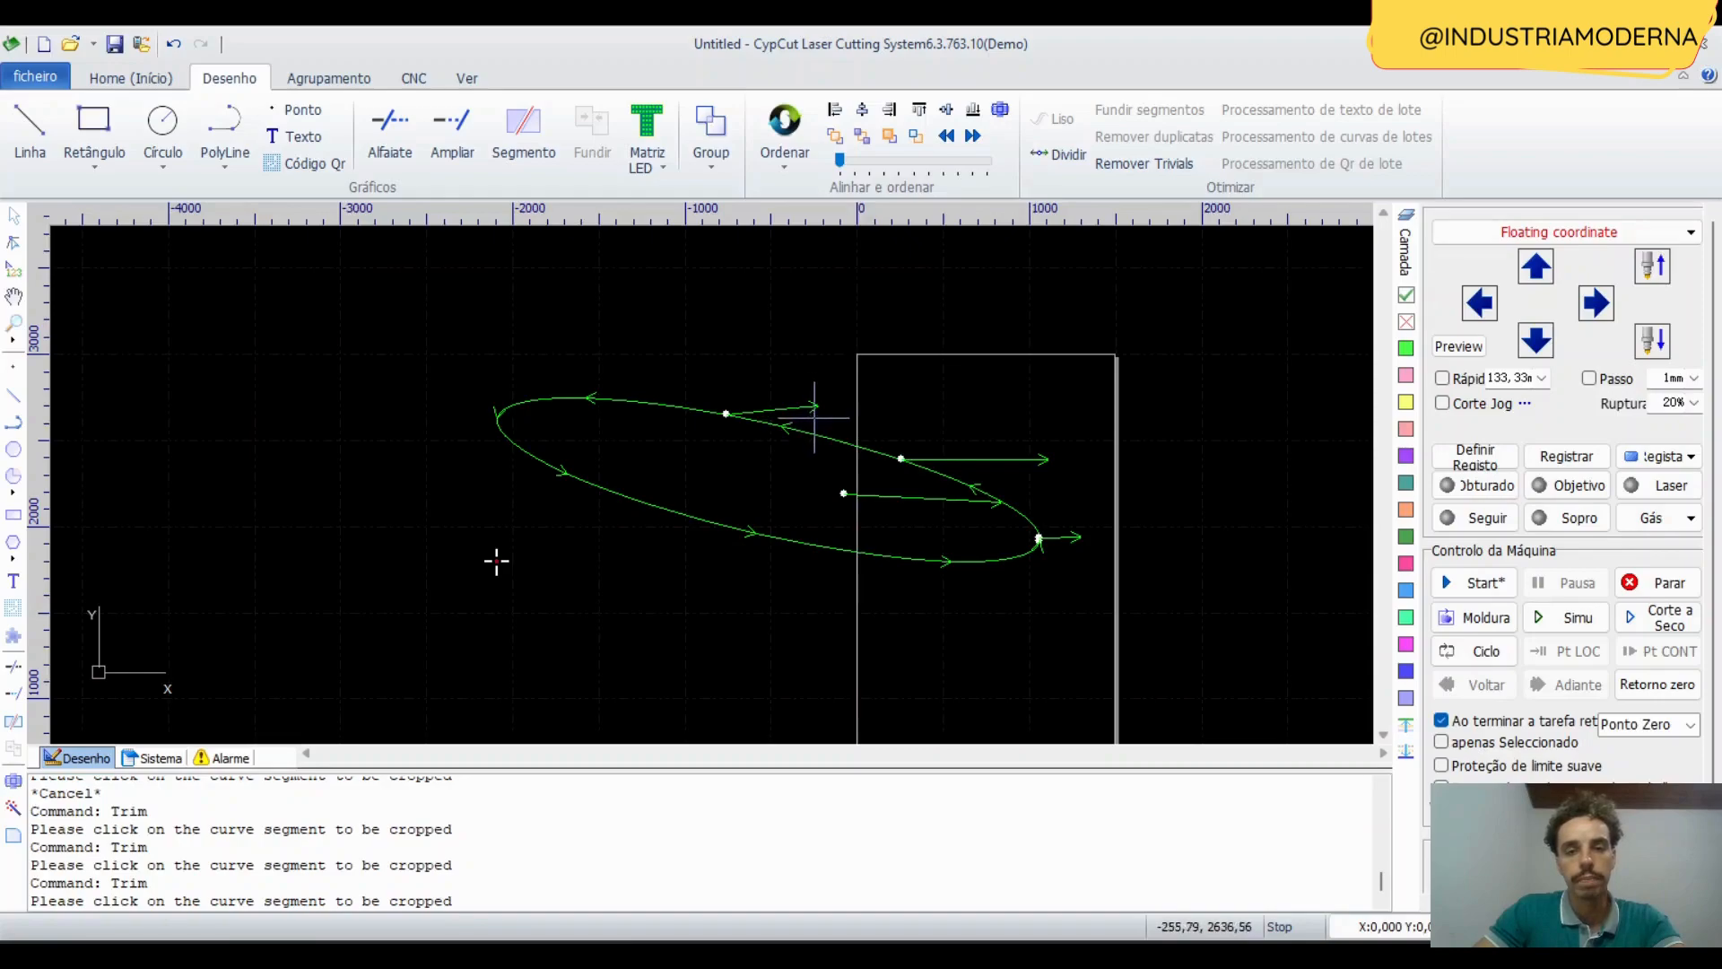
scroll(795, 488, up, 2)
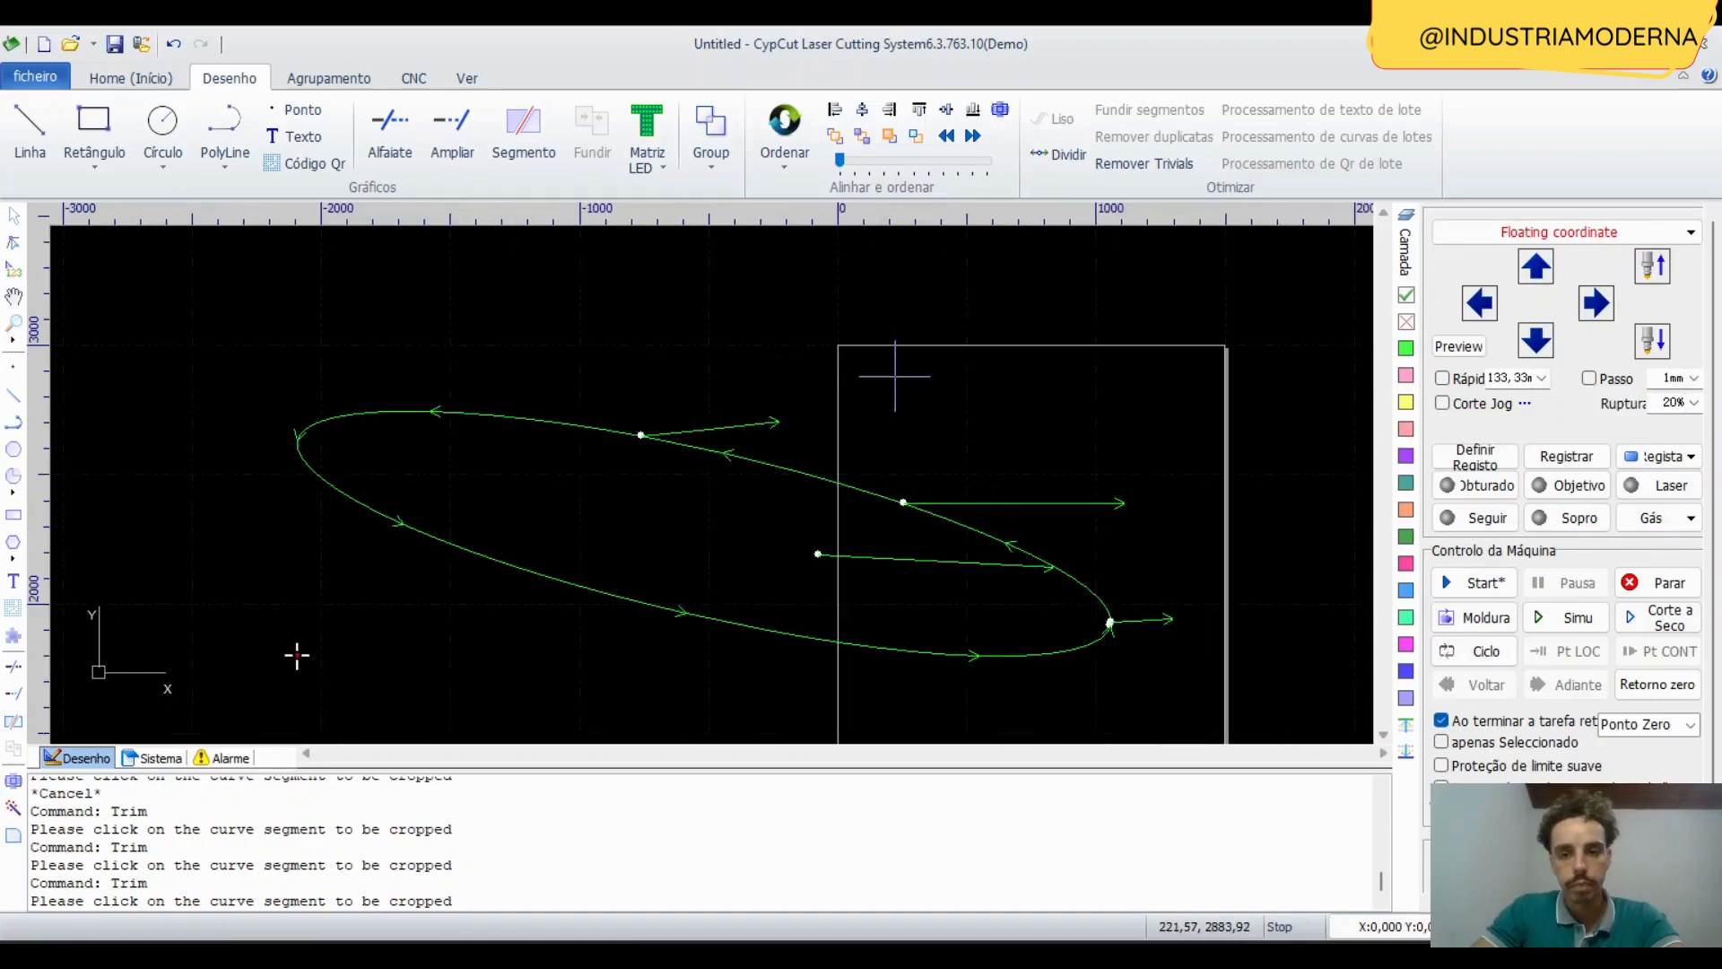
right_click(893, 432)
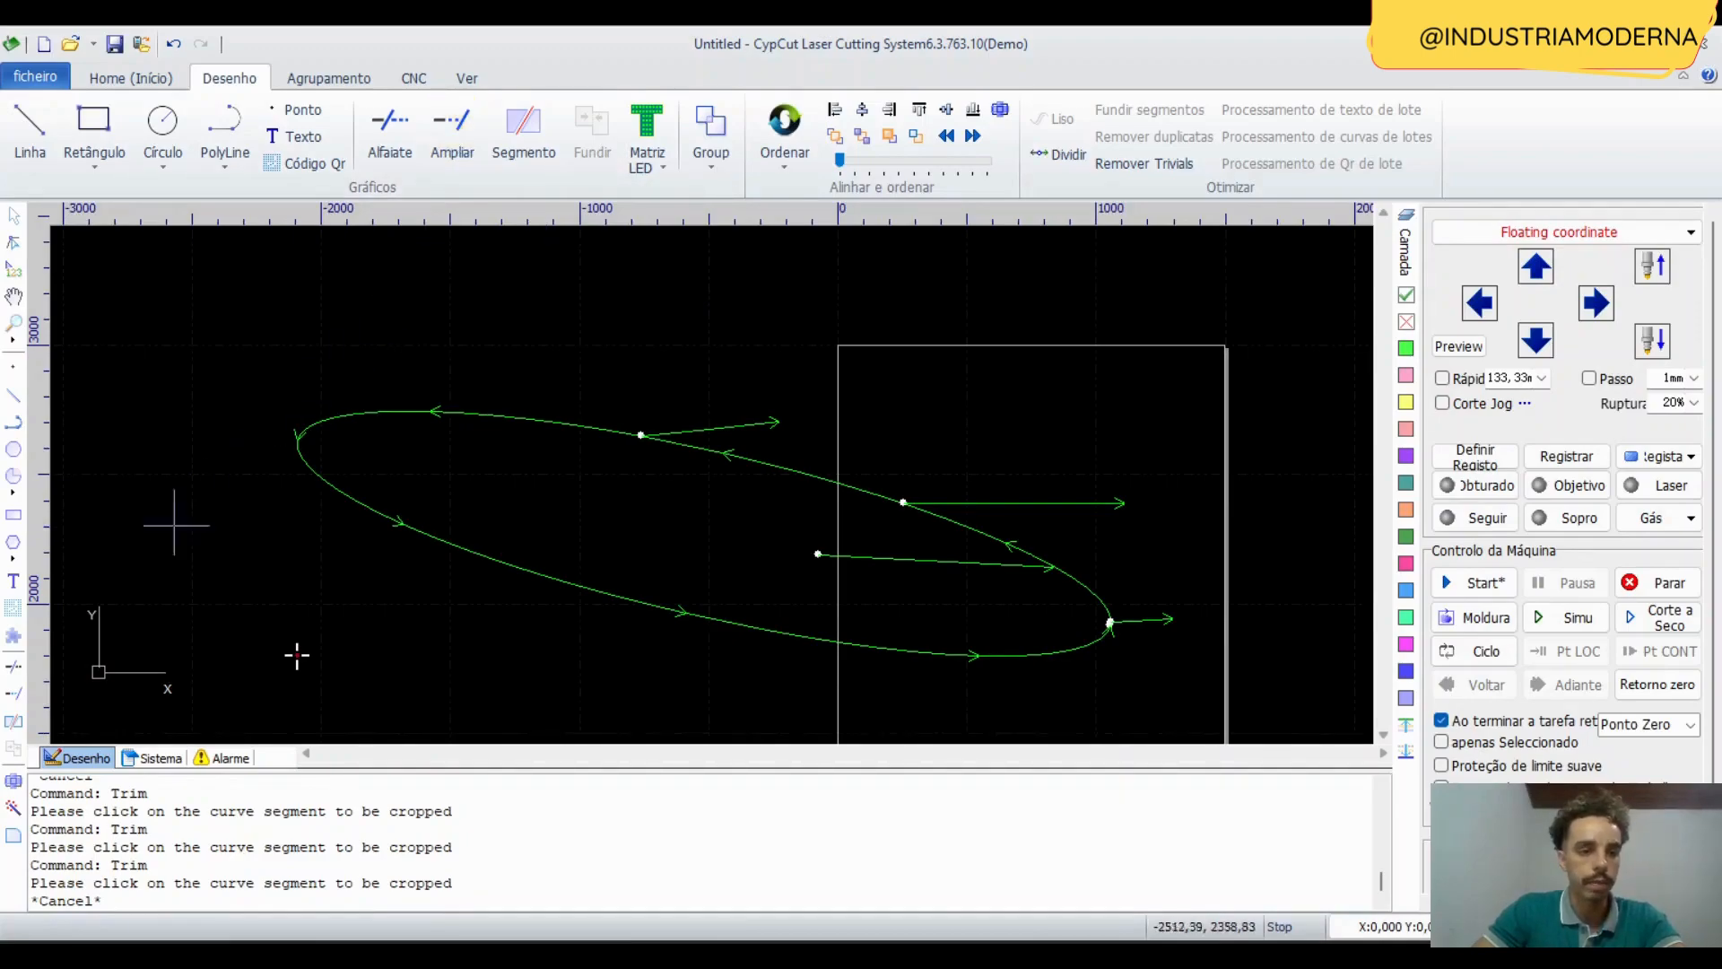
Try to extend the line inside the ellipse's right half toward the ellipse's left side.
click(14, 697)
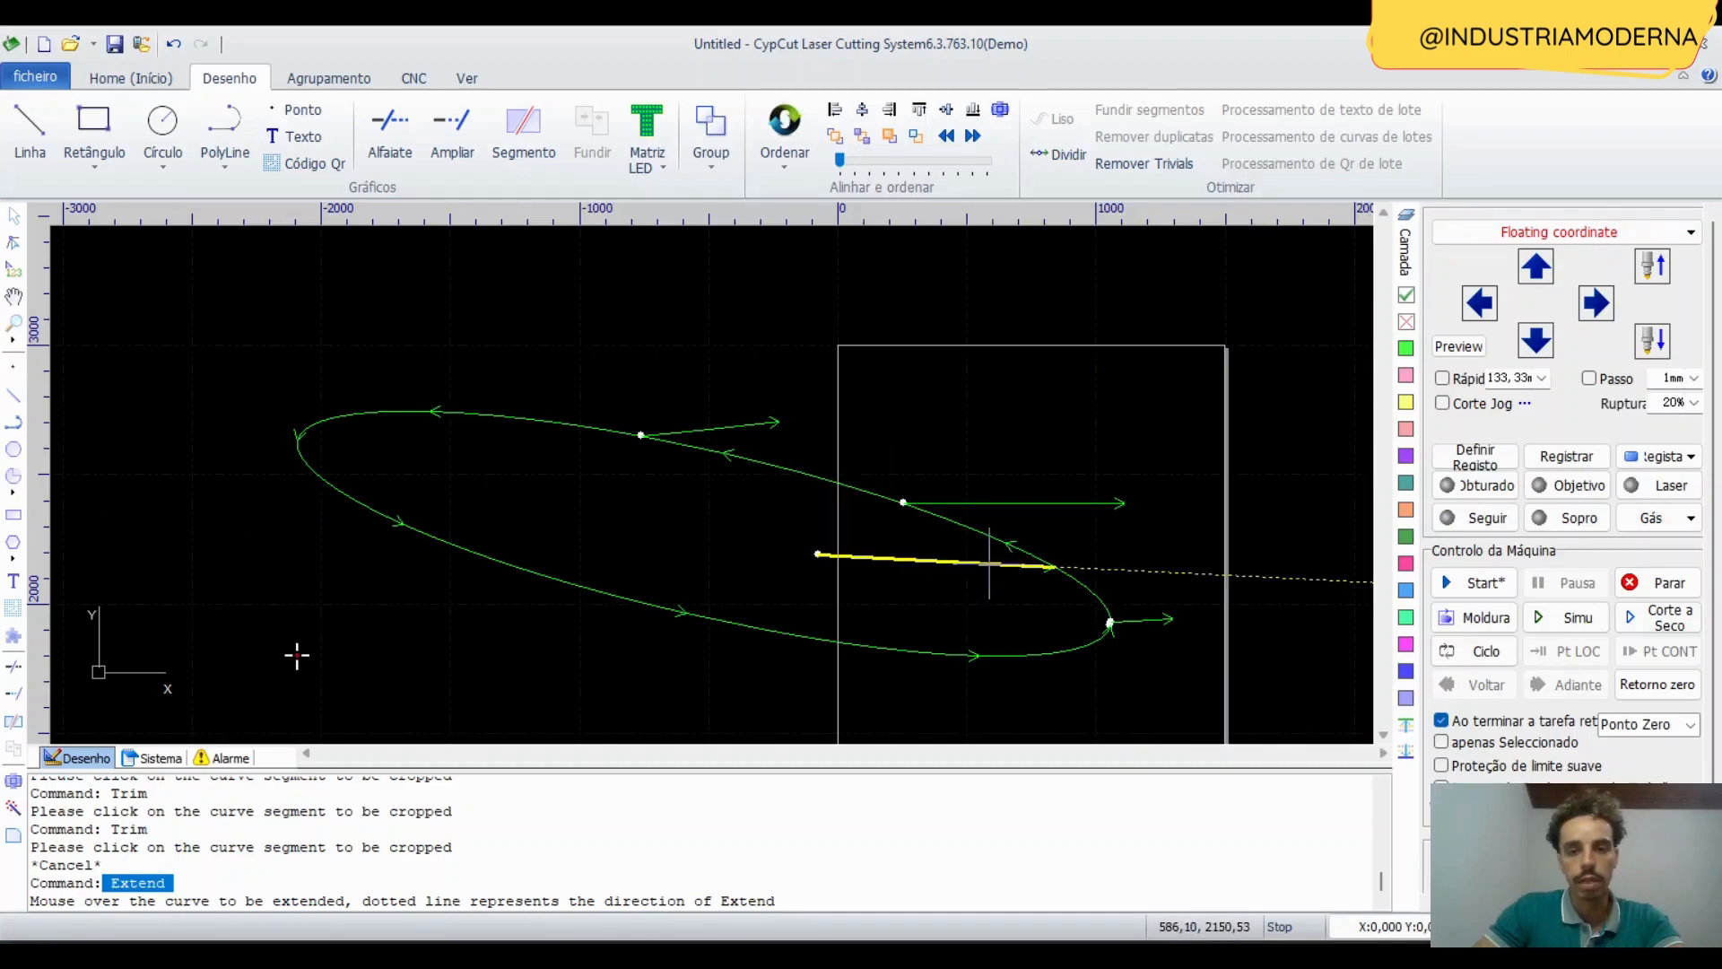
click(857, 561)
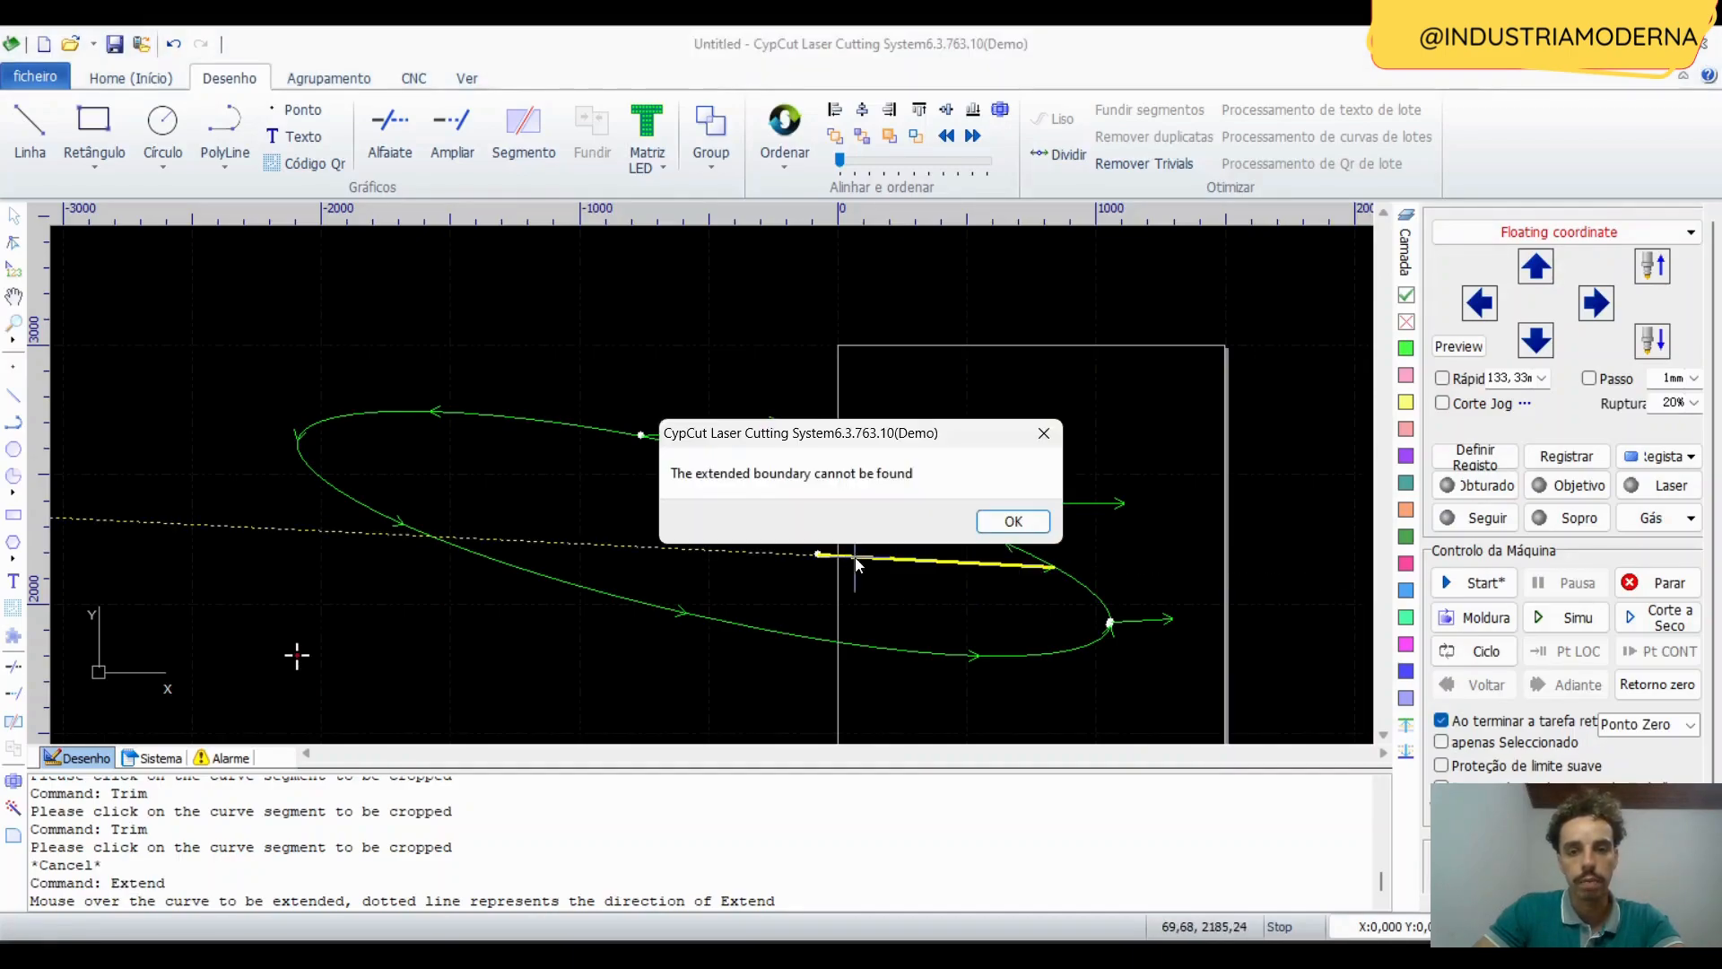
click(1043, 435)
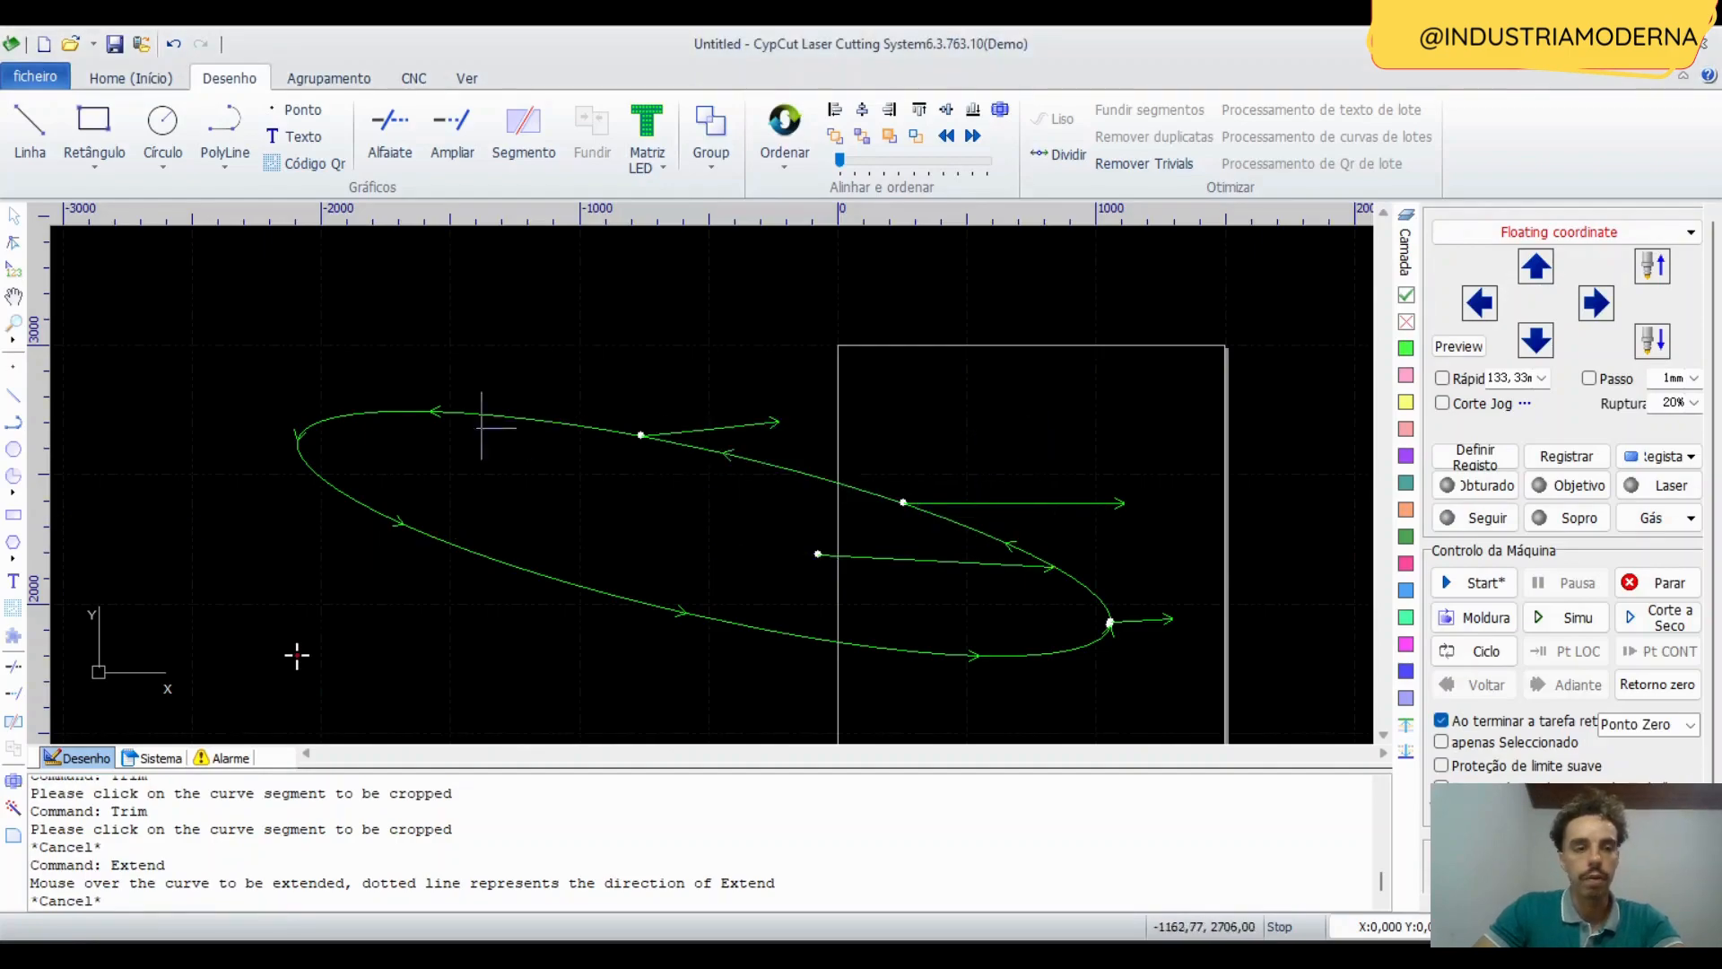
Draw a diagonal line across the ellipse's upper side from about (-91, 2663) to (-468, 2350), and end the Line command.
click(814, 431)
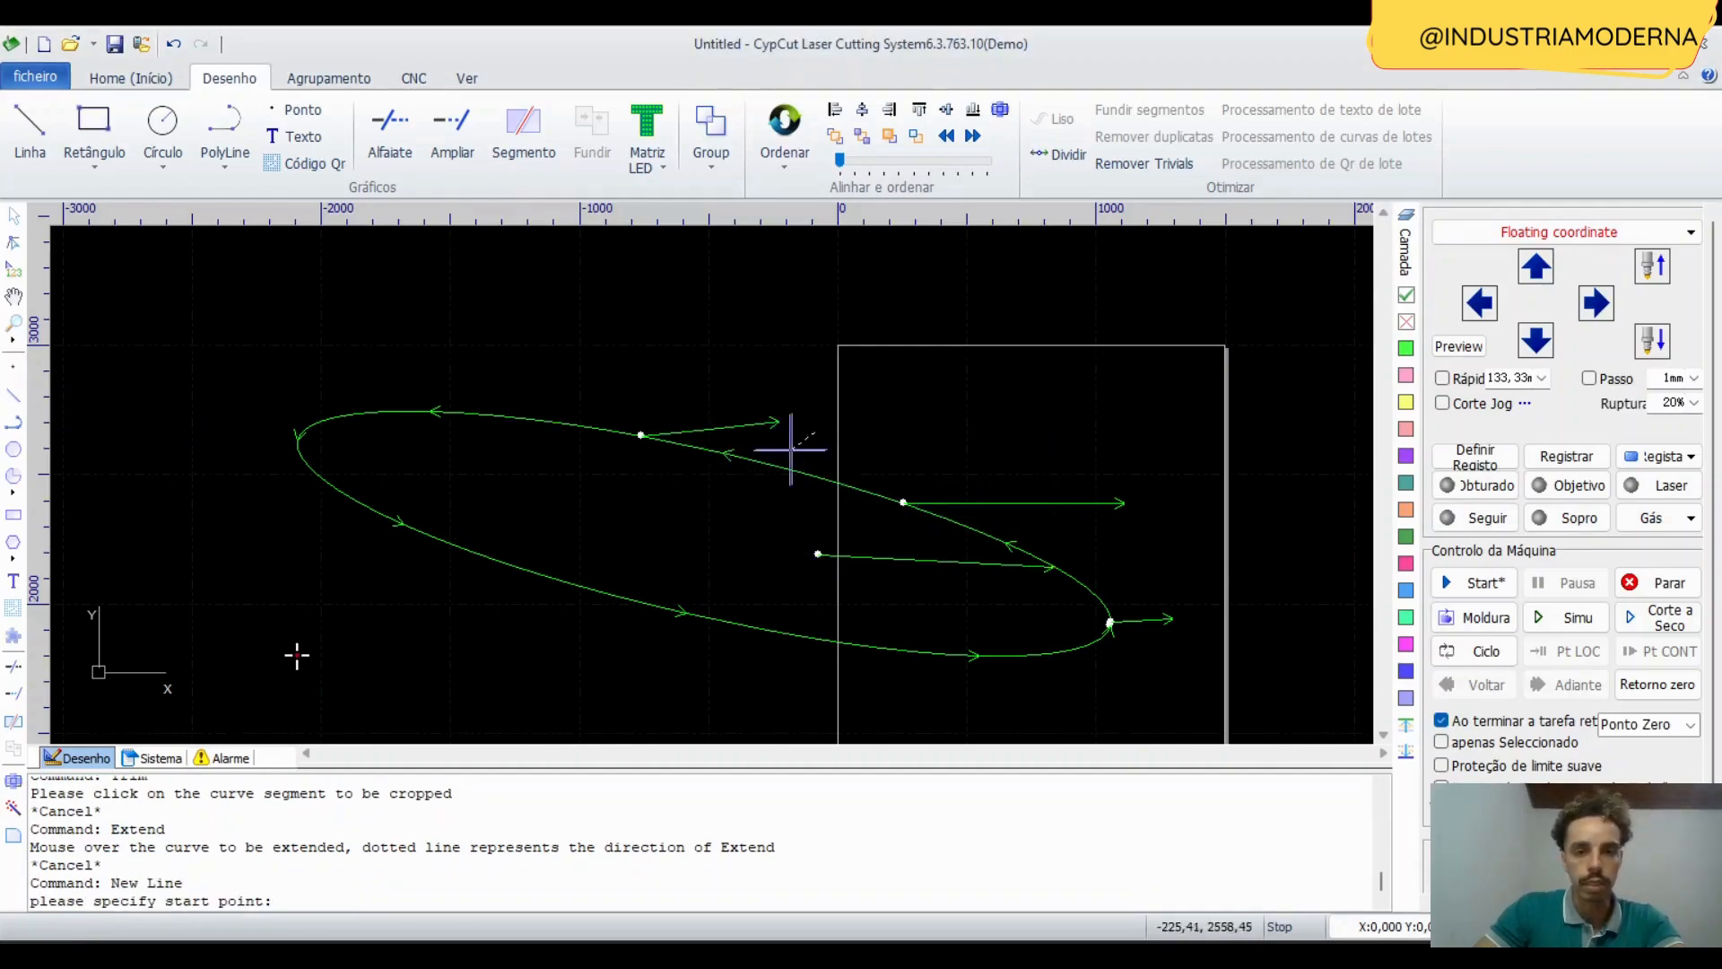
click(718, 513)
key(Escape)
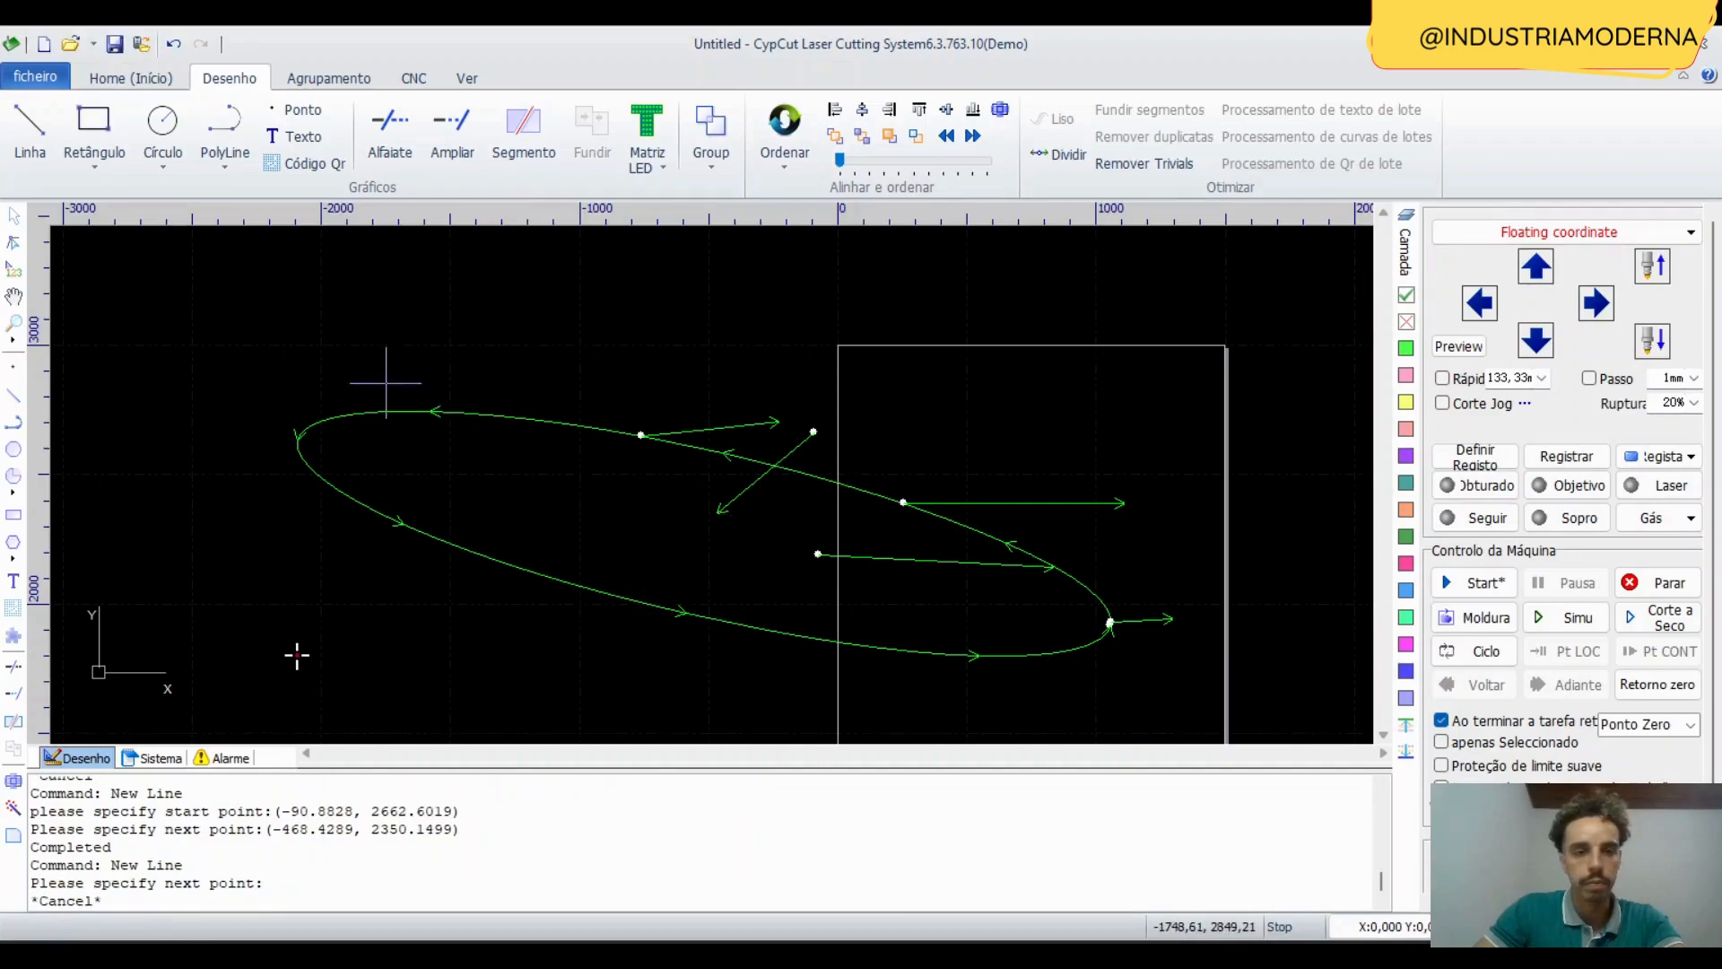
Try to extend the diagonal line to the ellipse's lower side, and cancel Extend.
click(13, 694)
click(737, 488)
key(Return)
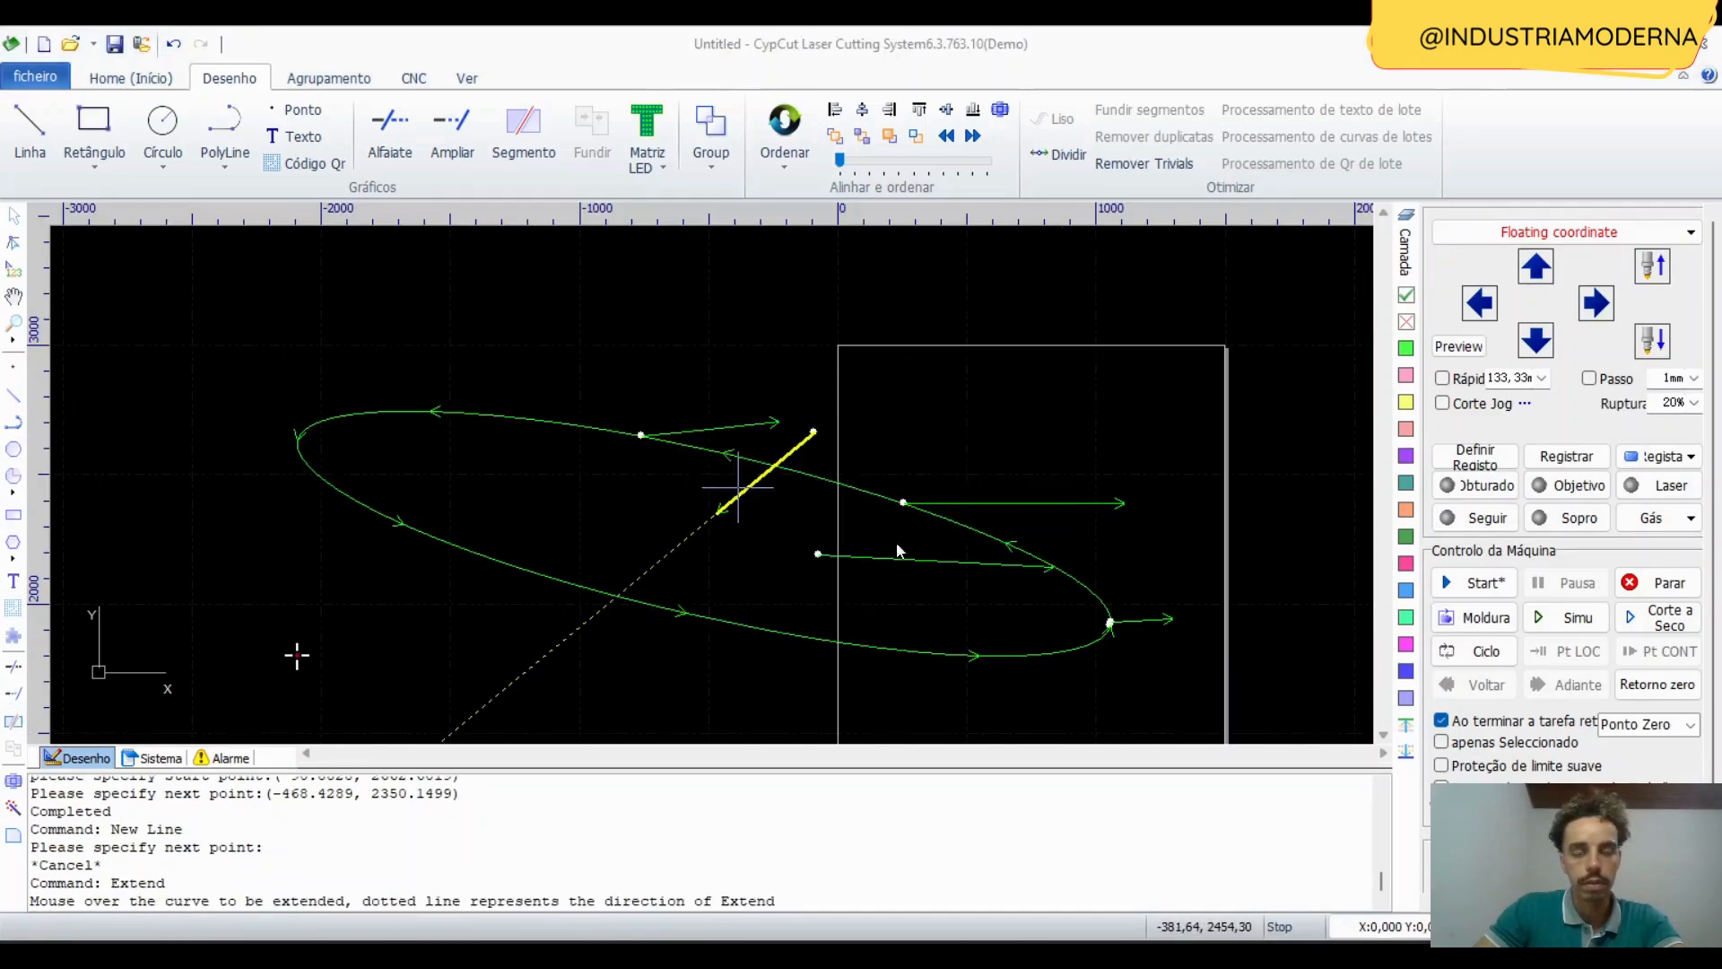
scroll(872, 551, down, 3)
middle_drag(962, 563, 803, 571)
key(Escape)
mouse_move(667, 570)
middle_down()
mouse_move(700, 604)
mouse_move(641, 698)
middle_up()
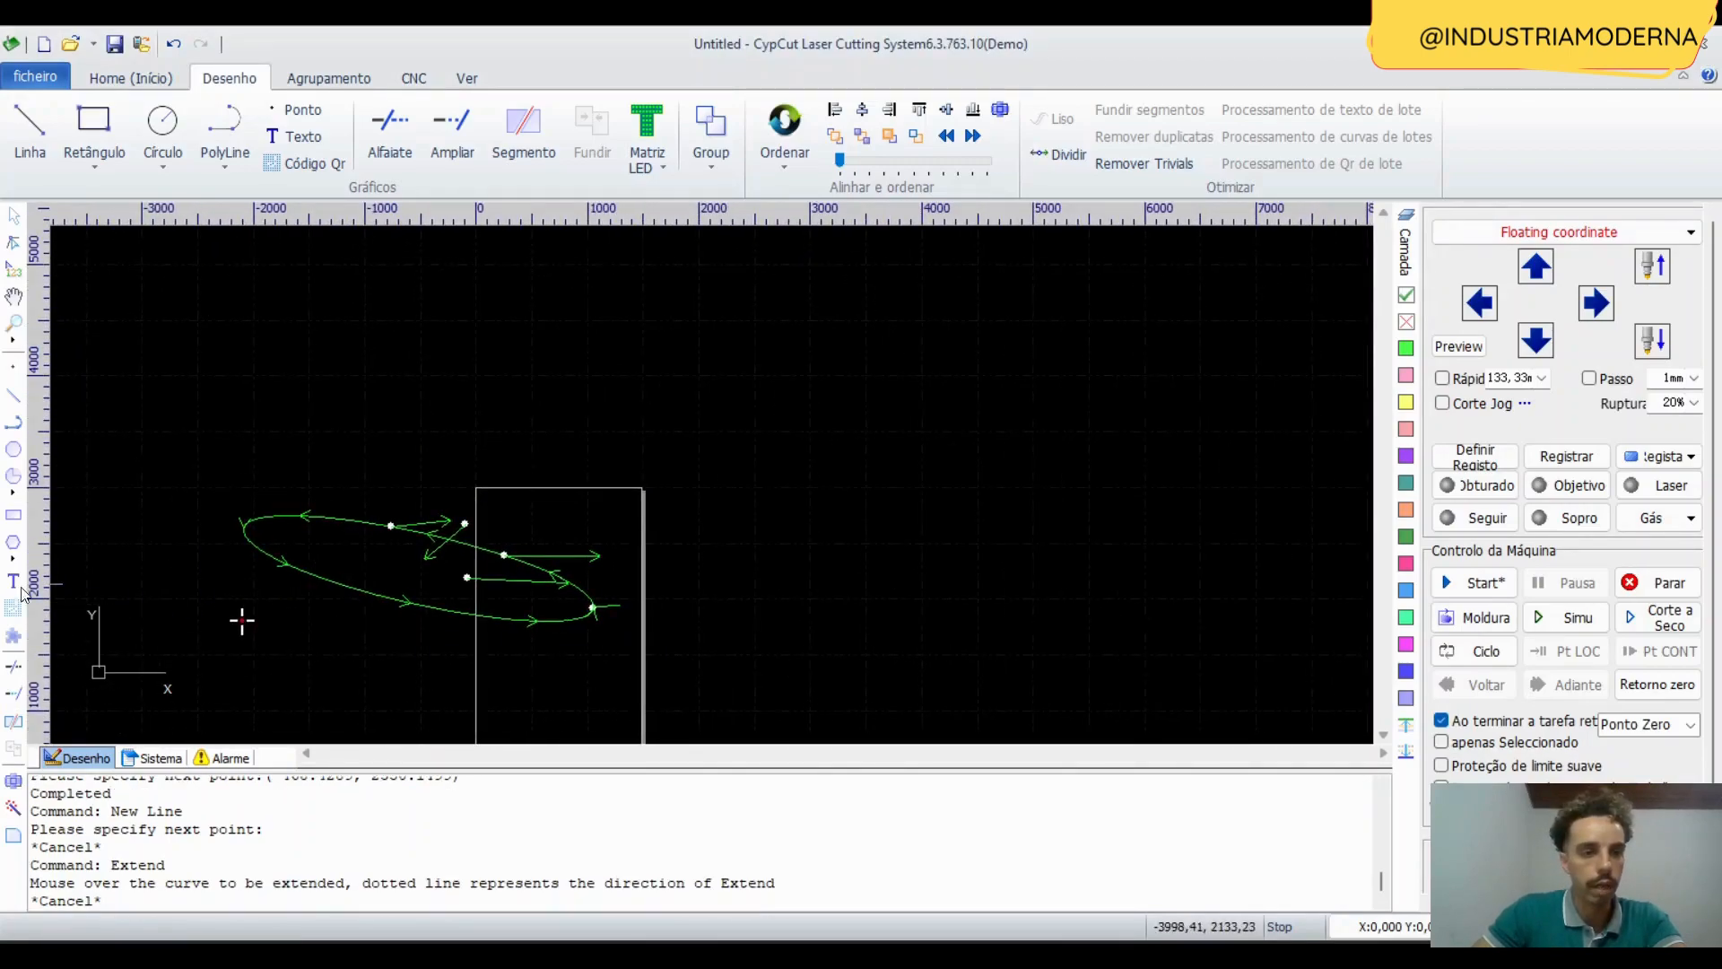
Draw a nearly vertical line beyond the machine frame's right edge from about (2462, 3683) to (2412, 604).
click(30, 127)
middle_drag(242, 619, 319, 496)
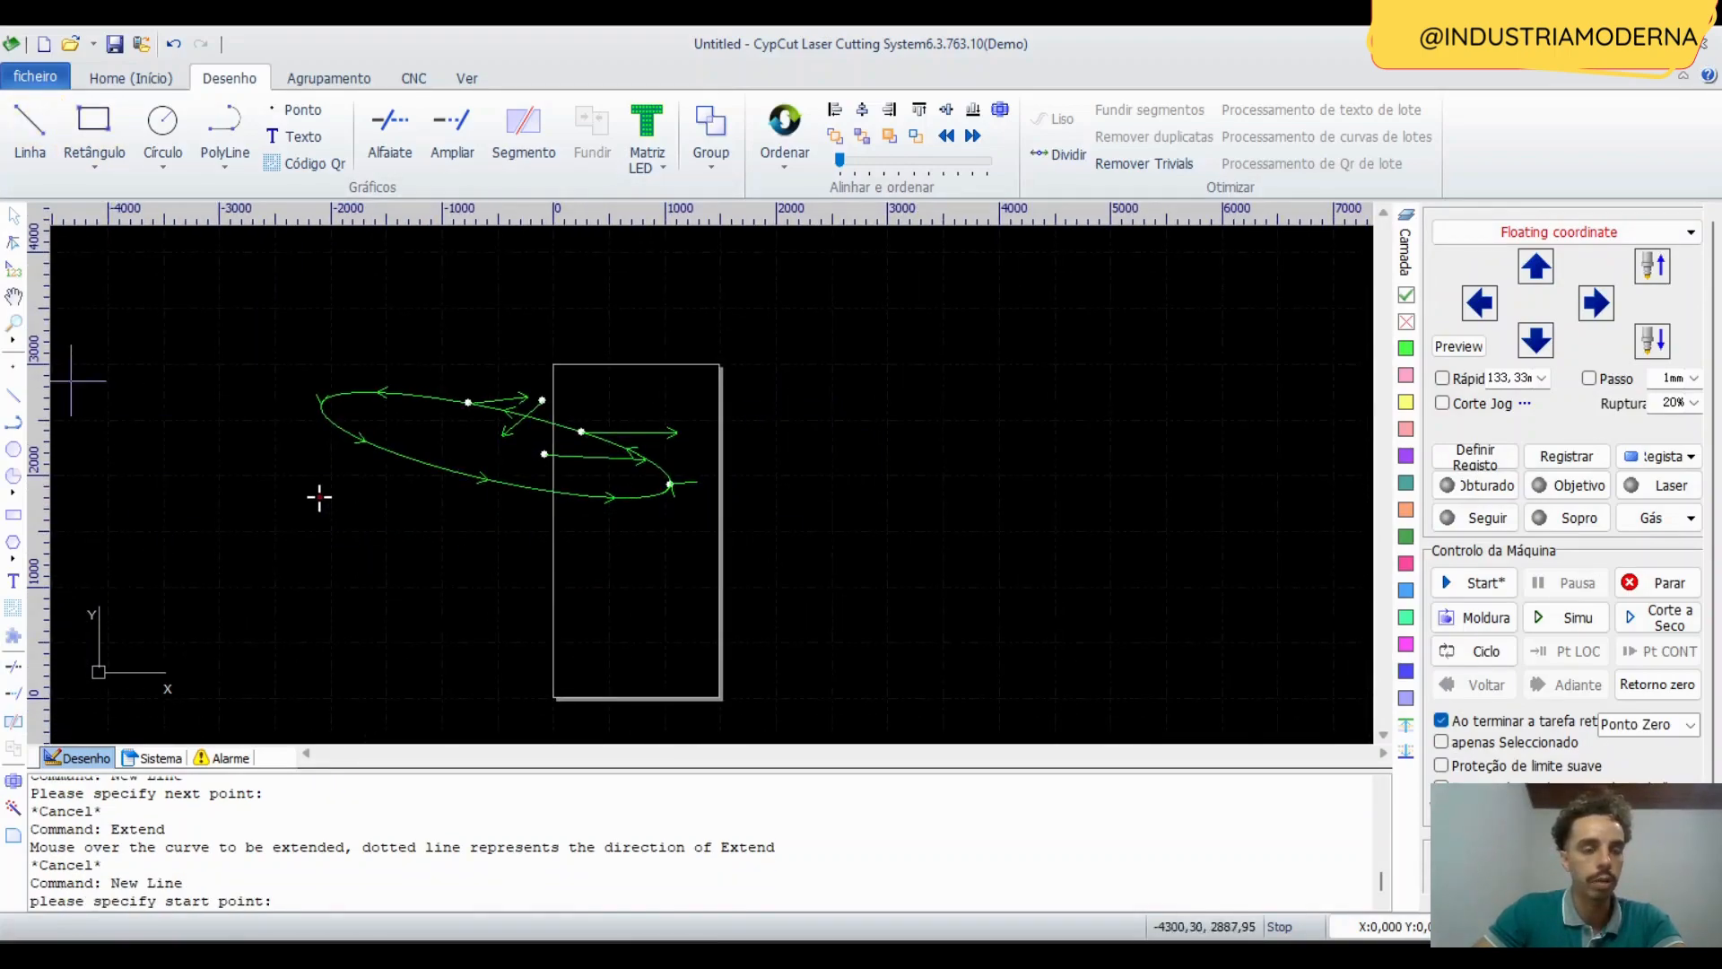
click(30, 127)
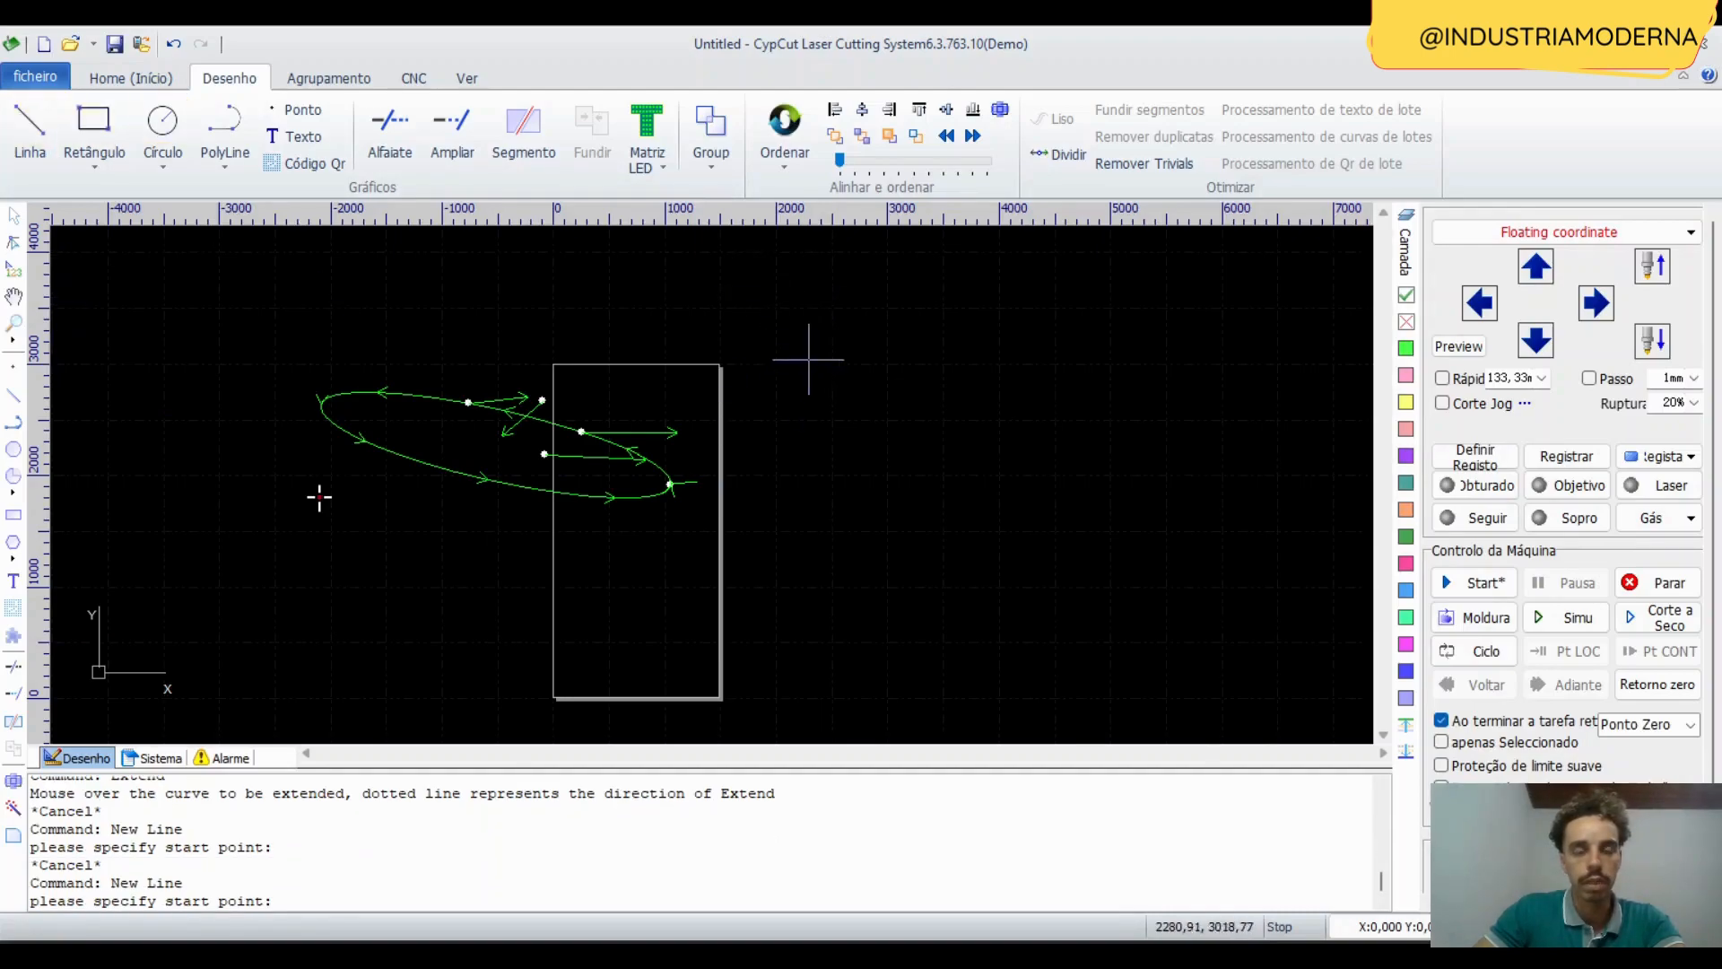
click(828, 287)
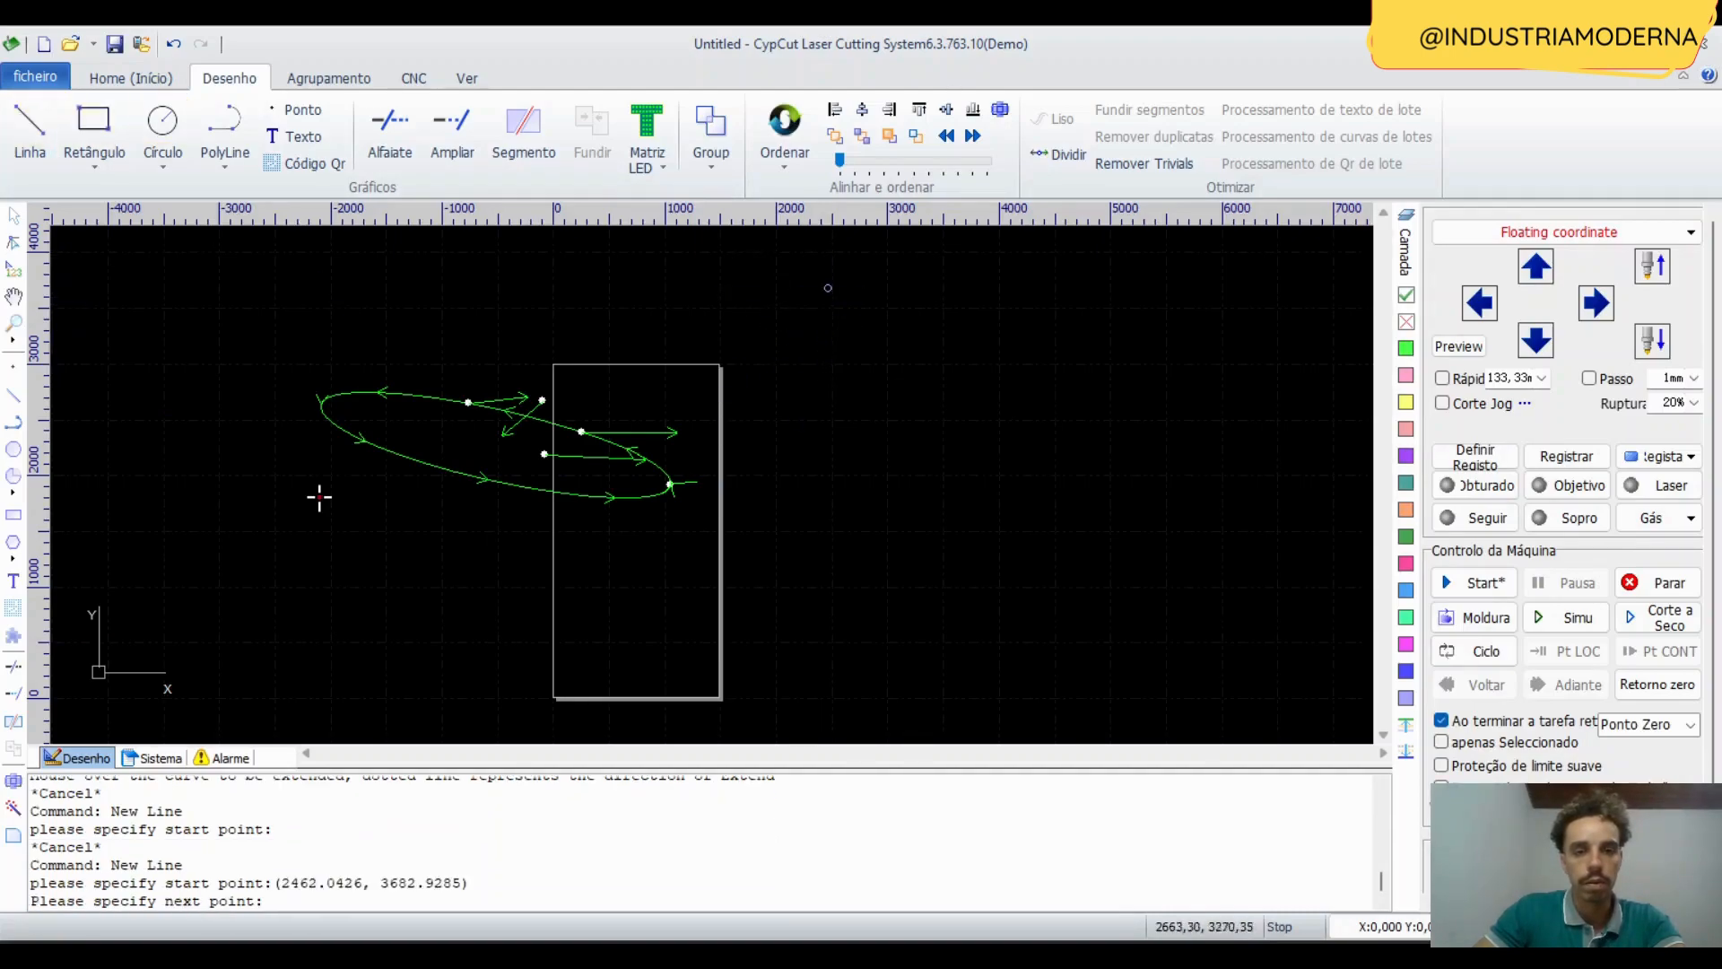
click(823, 631)
key(Escape)
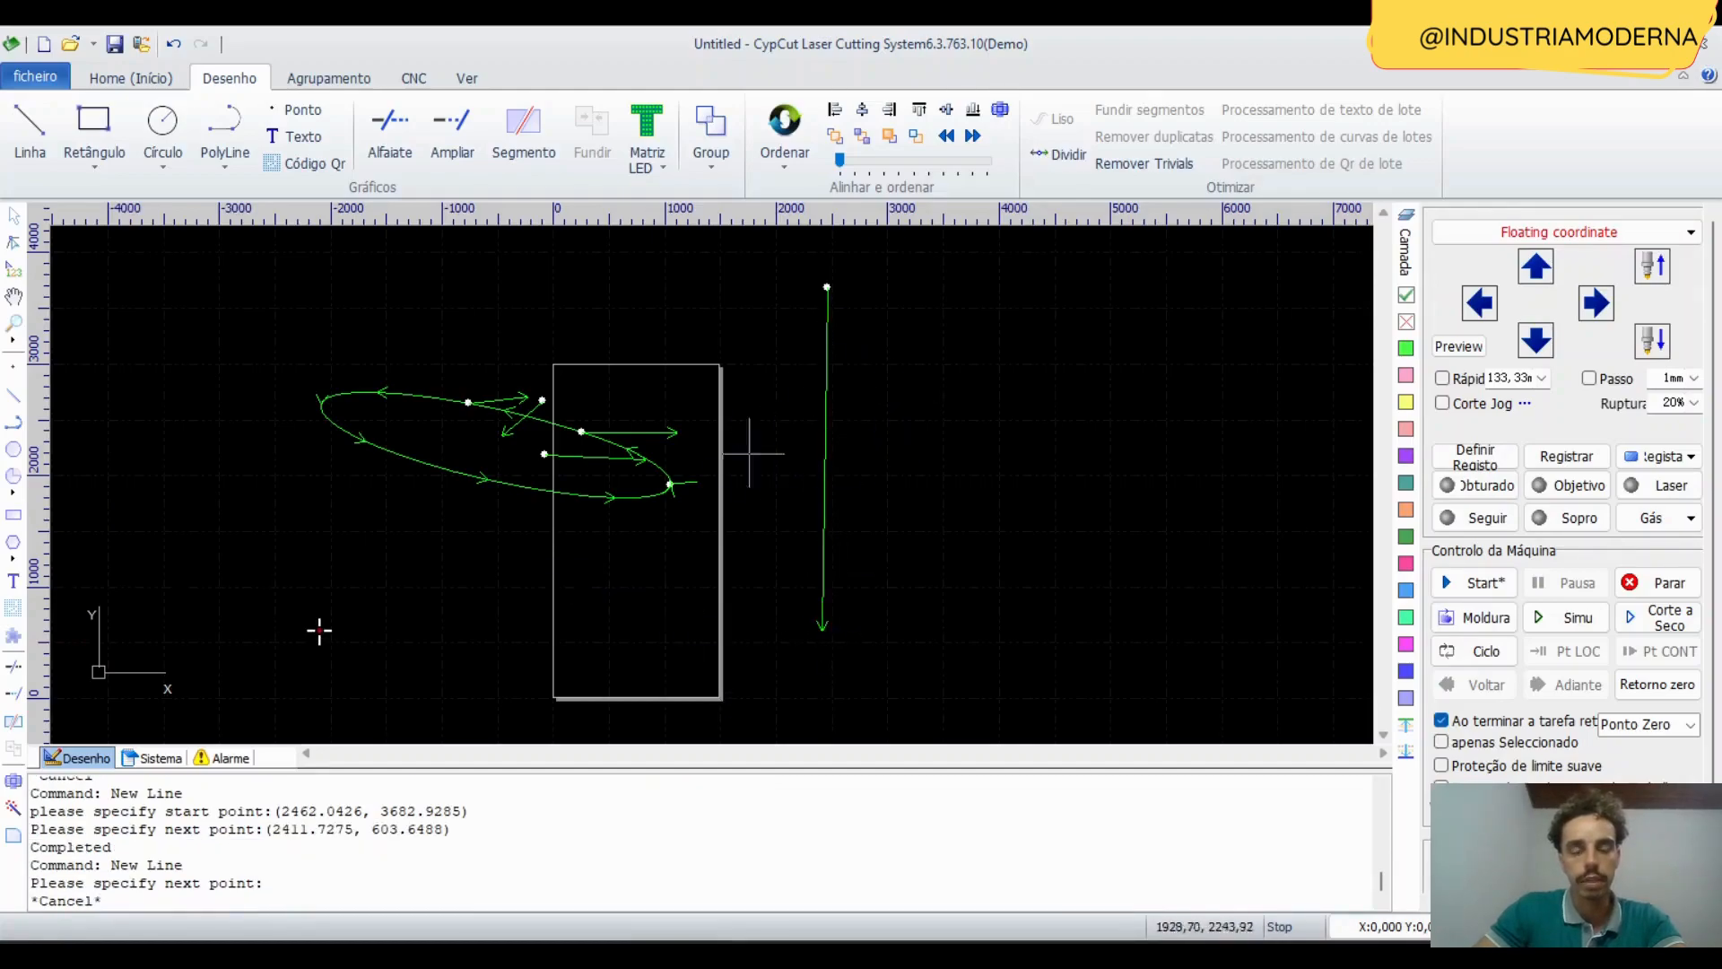
Extend the horizontal line, the line at the ellipse's right tip and the line starting inside the ellipse to the long near-vertical line.
scroll(628, 449, up, 2)
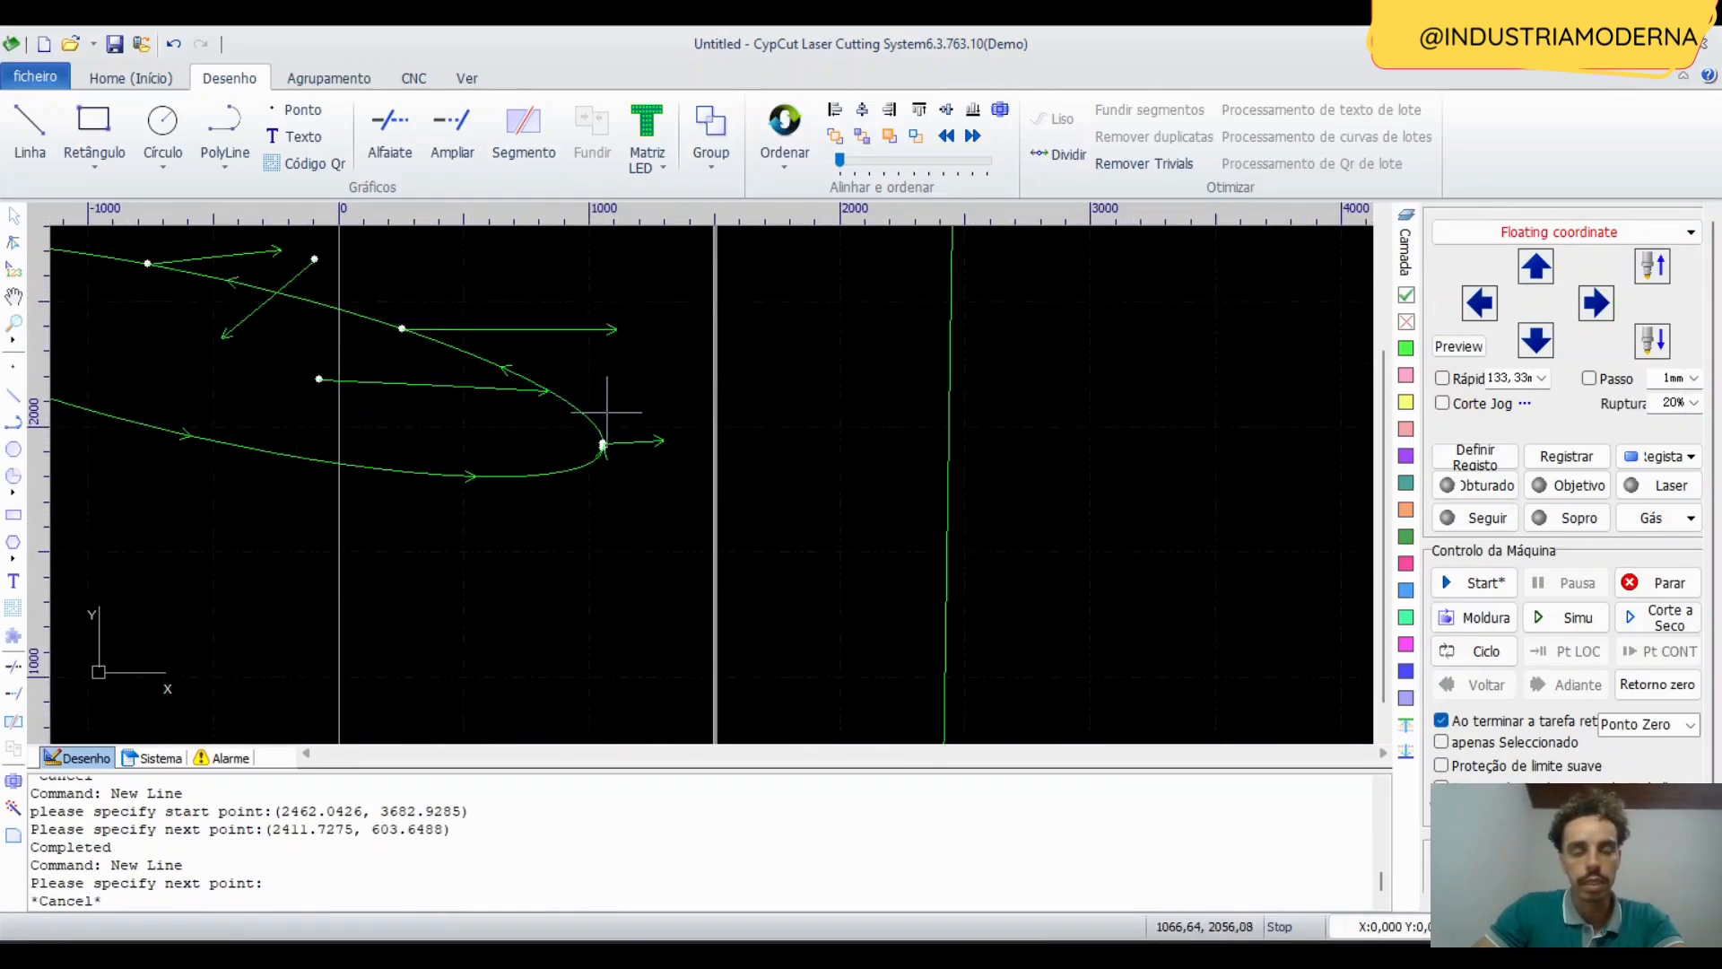
middle_drag(607, 412, 560, 529)
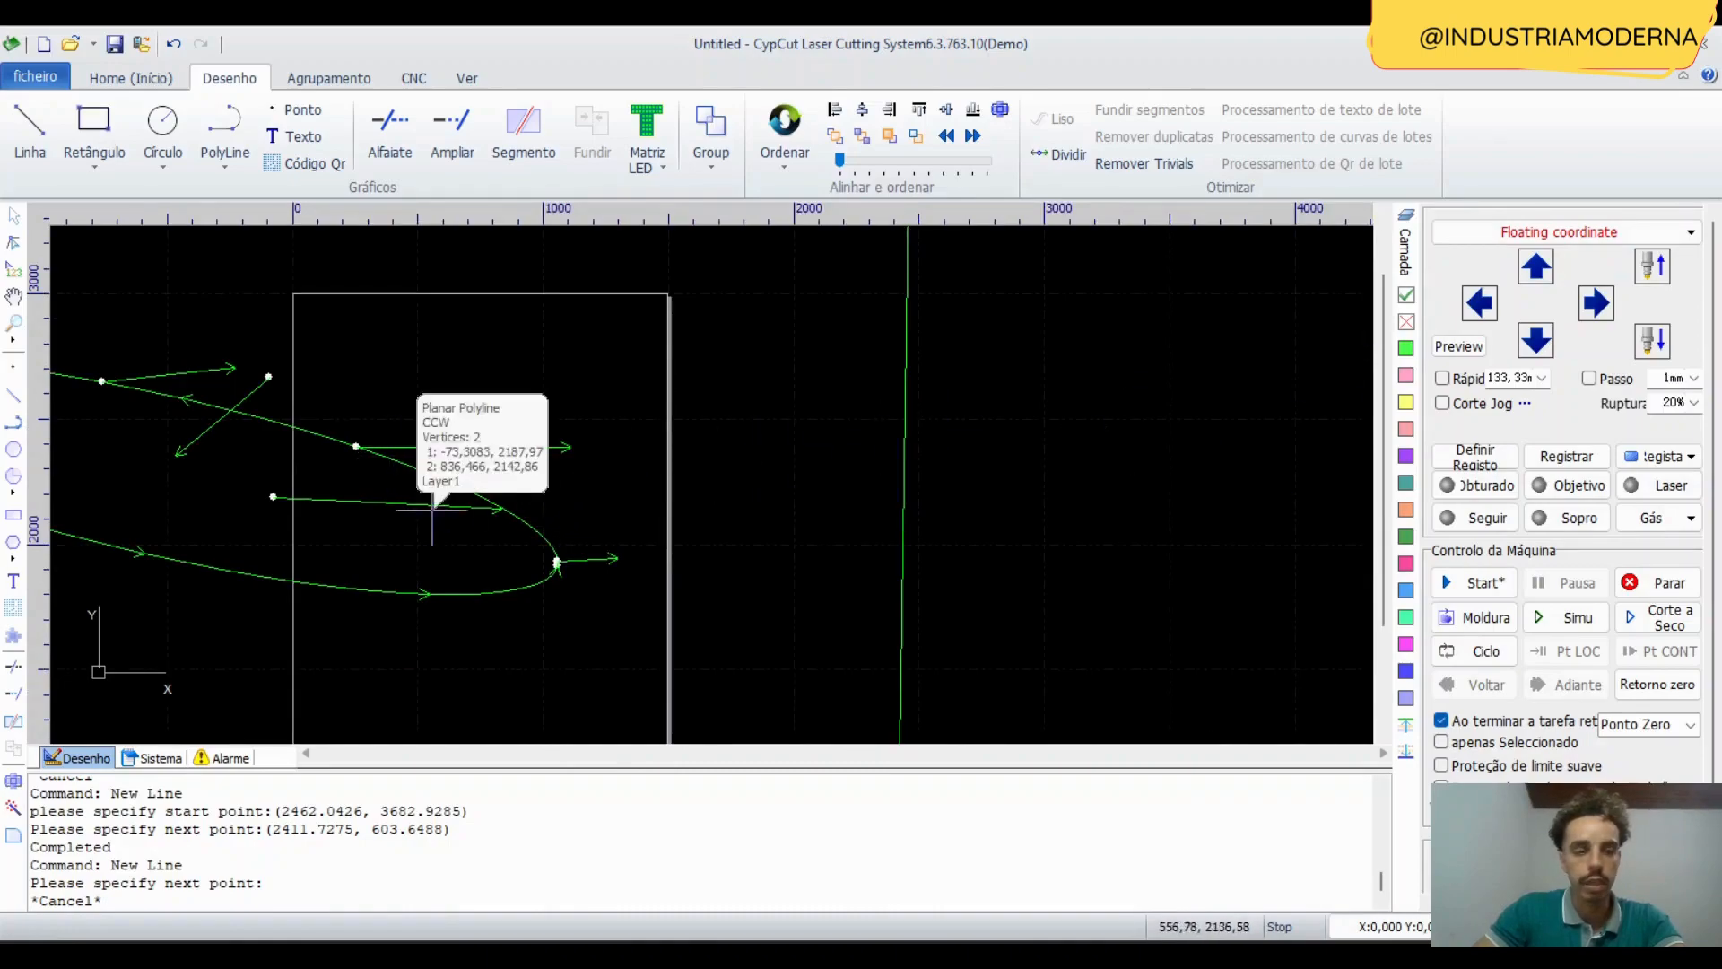
click(445, 141)
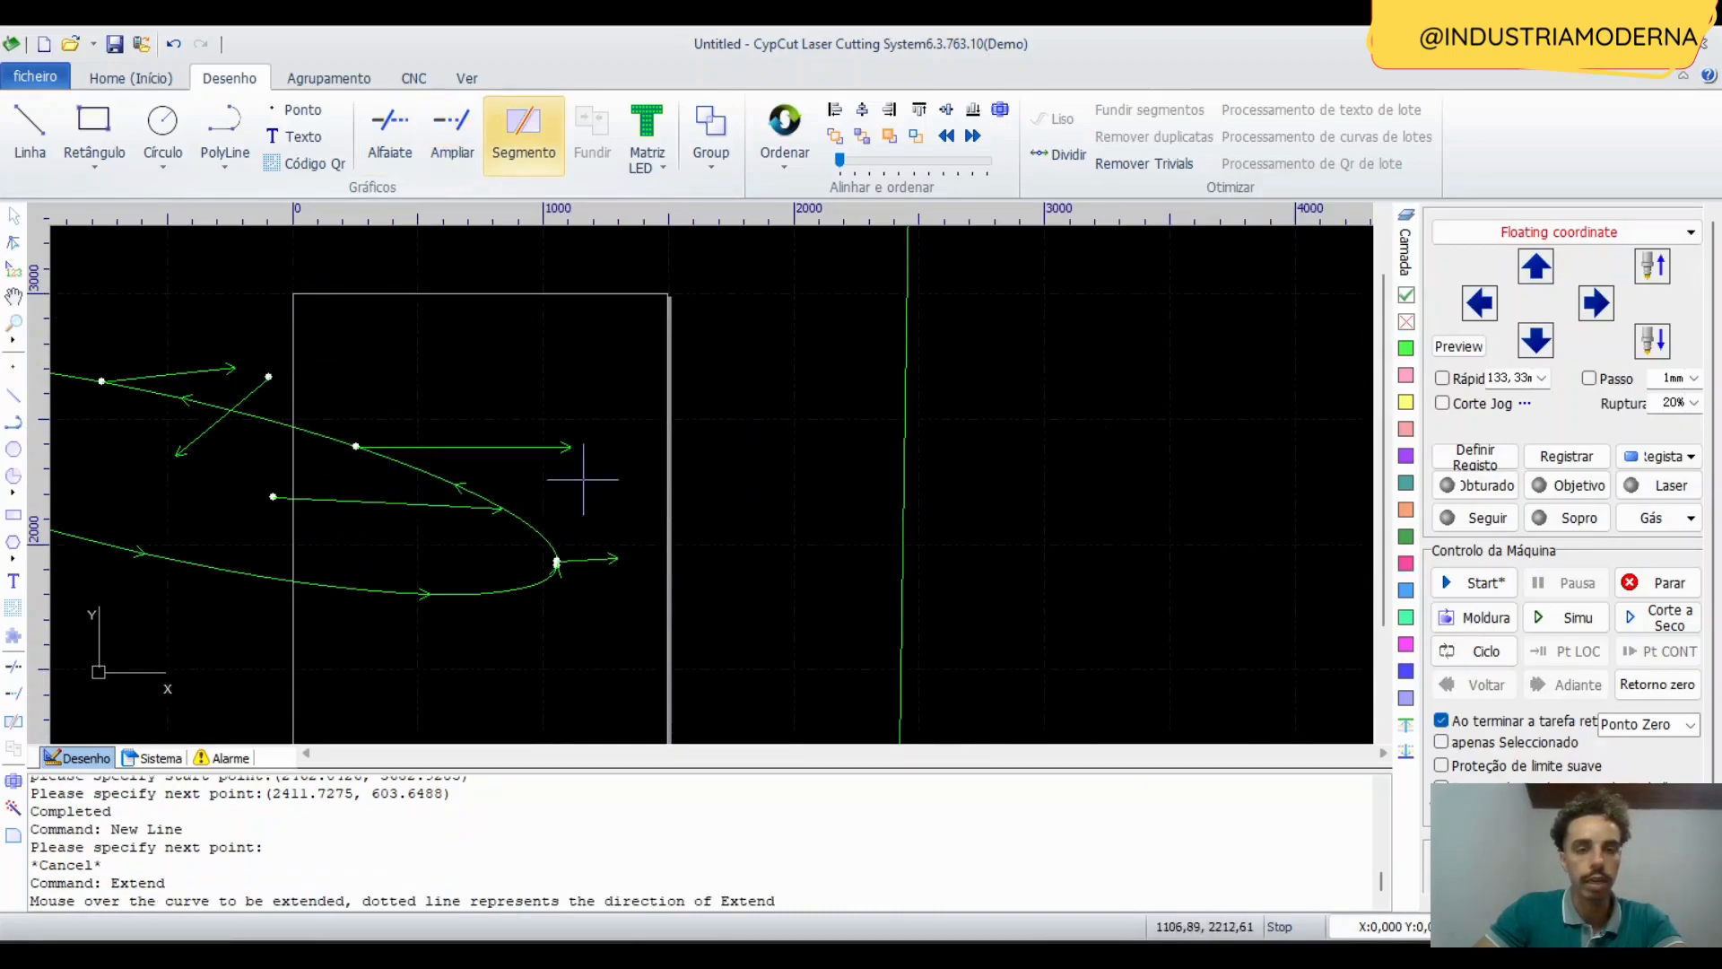
click(18, 695)
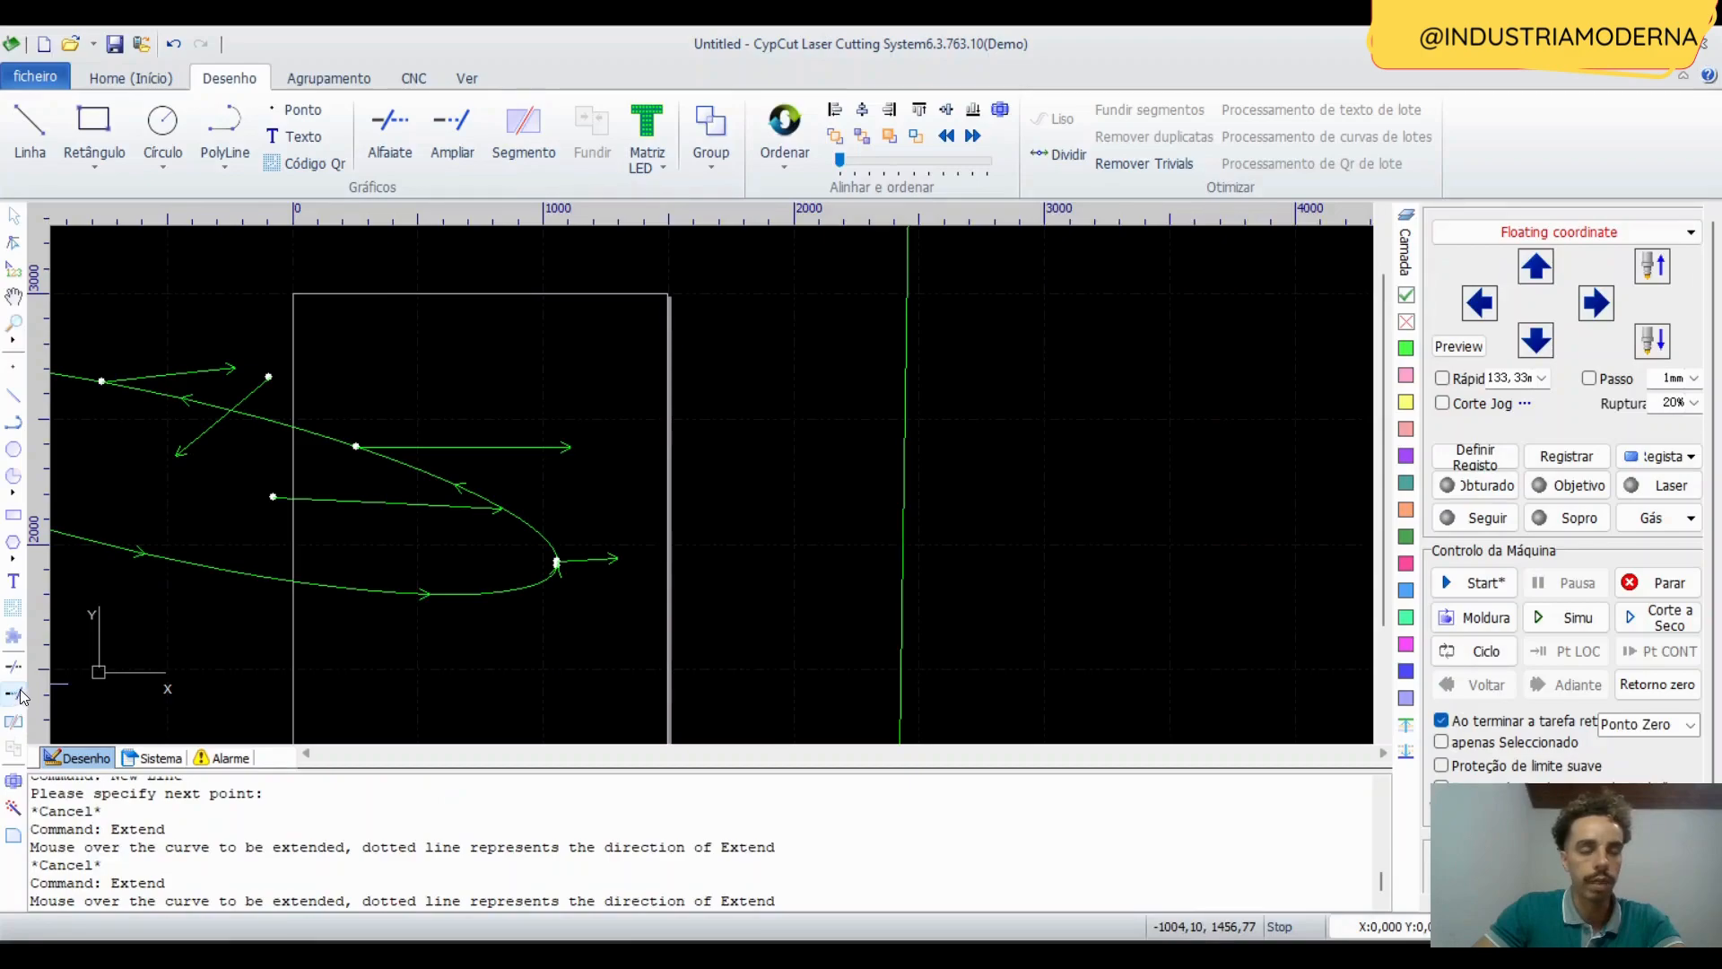
click(583, 449)
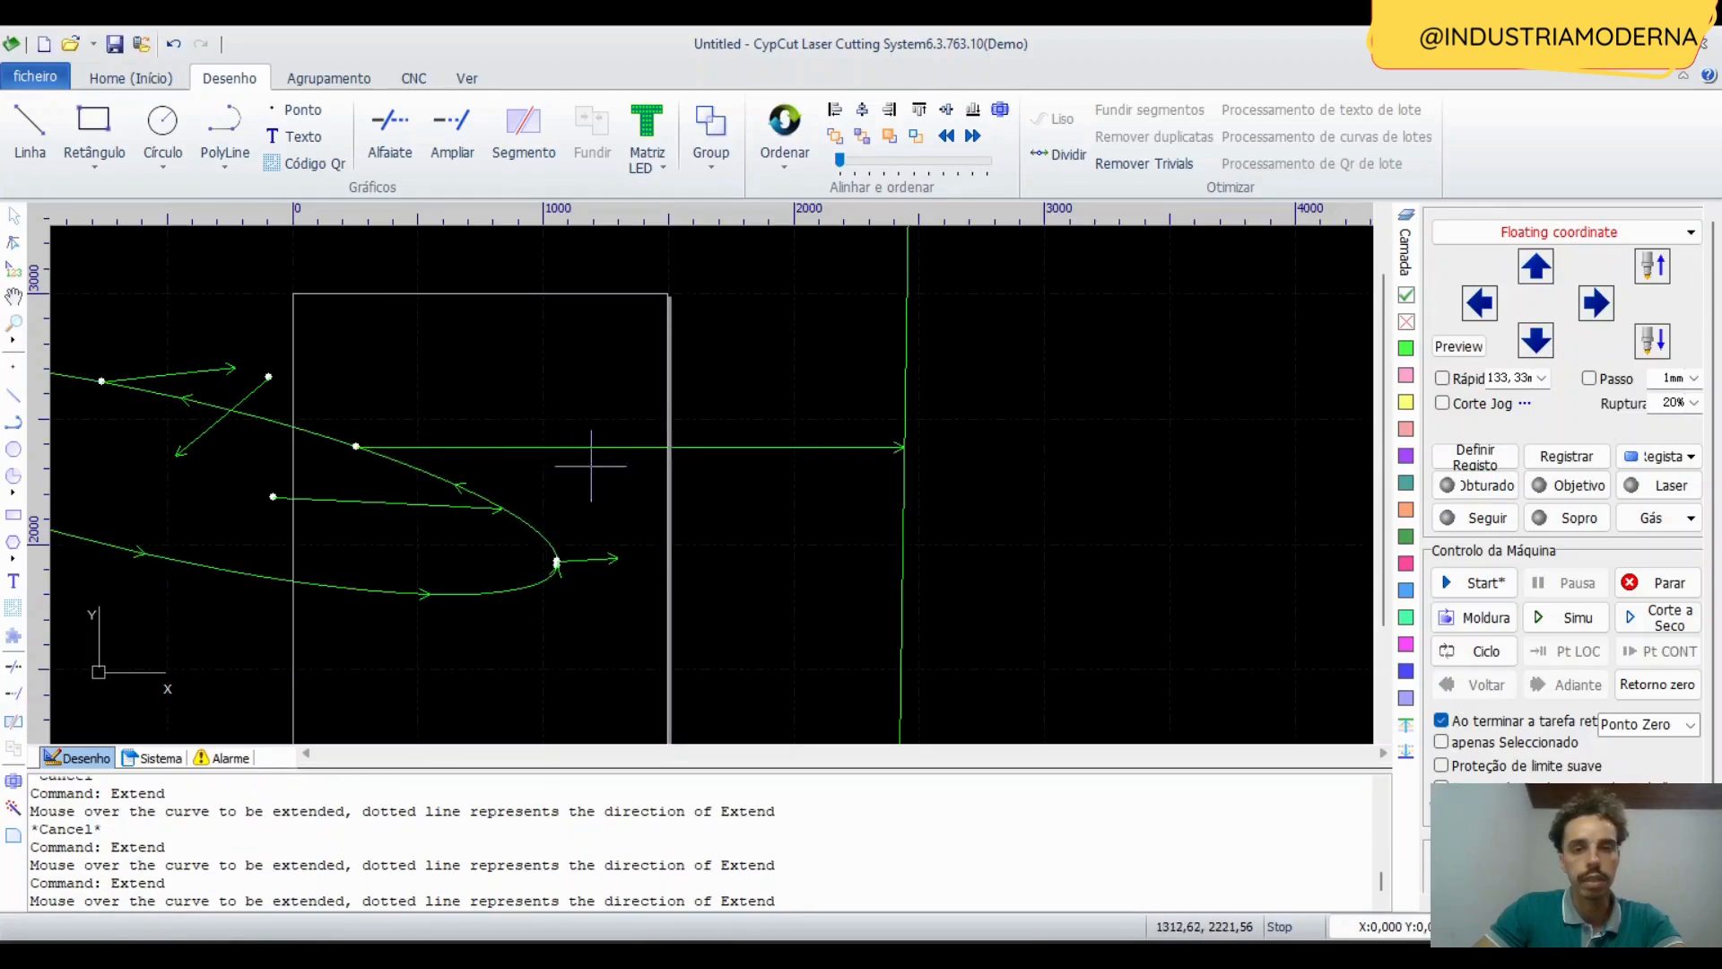
click(601, 561)
click(470, 506)
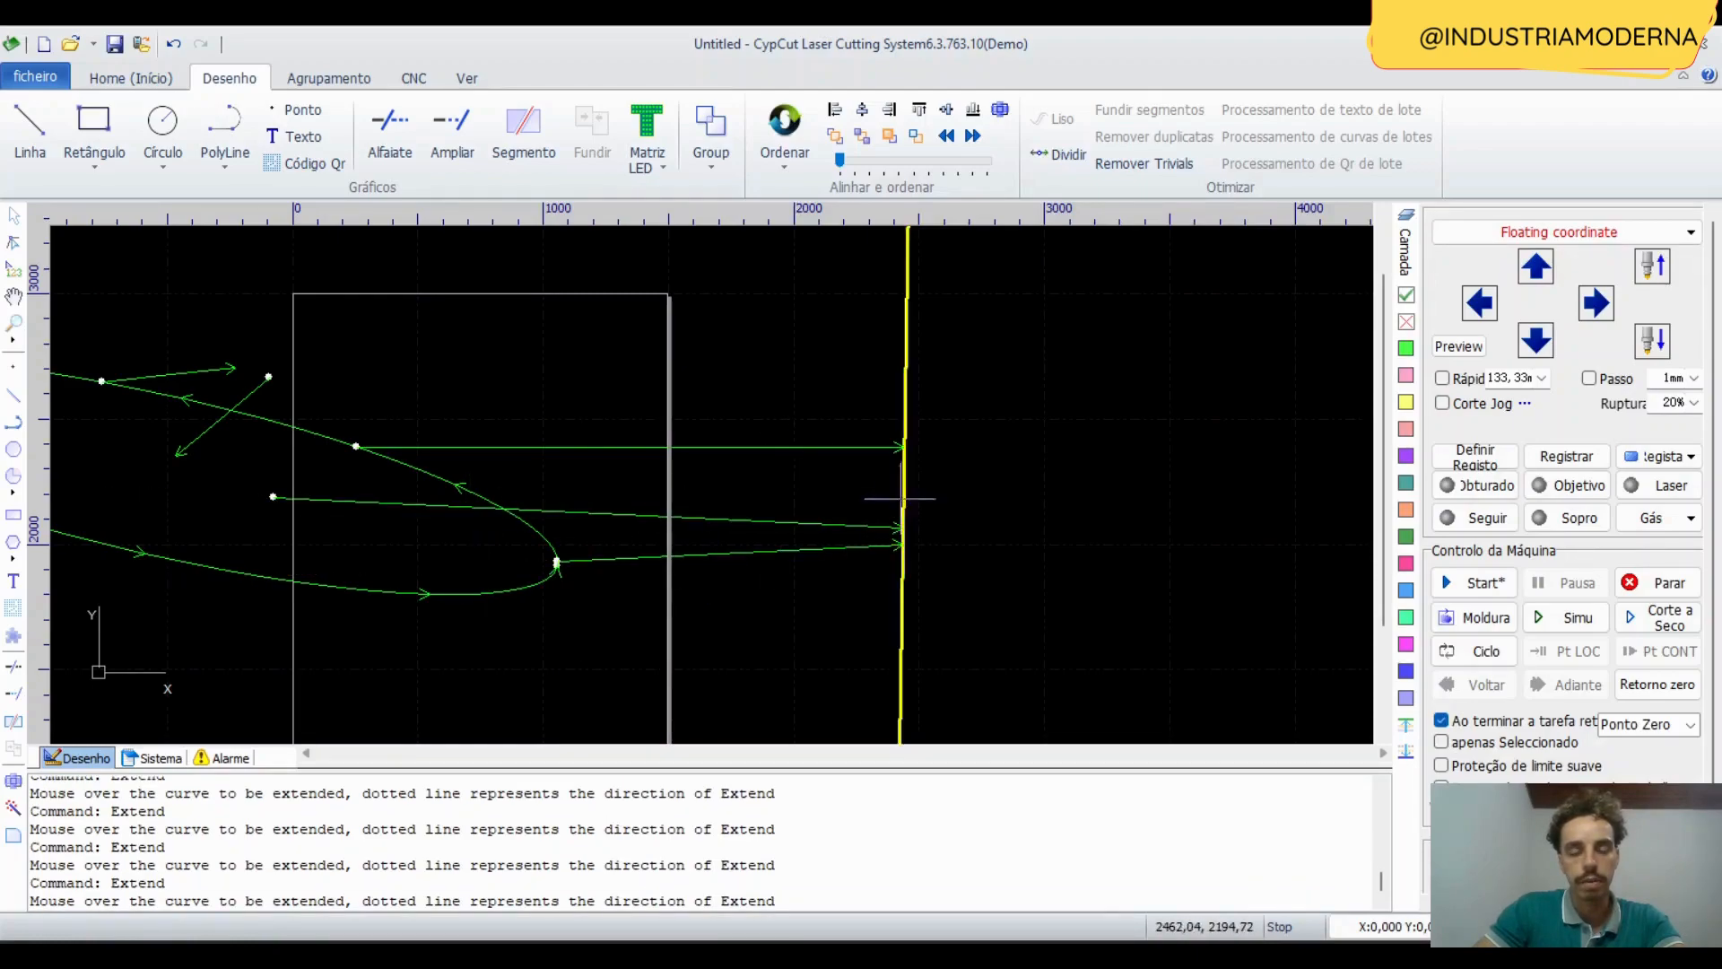
Extend the short line starting on the ellipse's upper side to the long near-vertical line, and end Extend.
scroll(763, 533, down, 4)
mouse_move(762, 533)
middle_down()
mouse_move(799, 489)
mouse_move(731, 443)
mouse_move(703, 505)
middle_up()
scroll(703, 490, down, 3)
scroll(628, 514, up, 2)
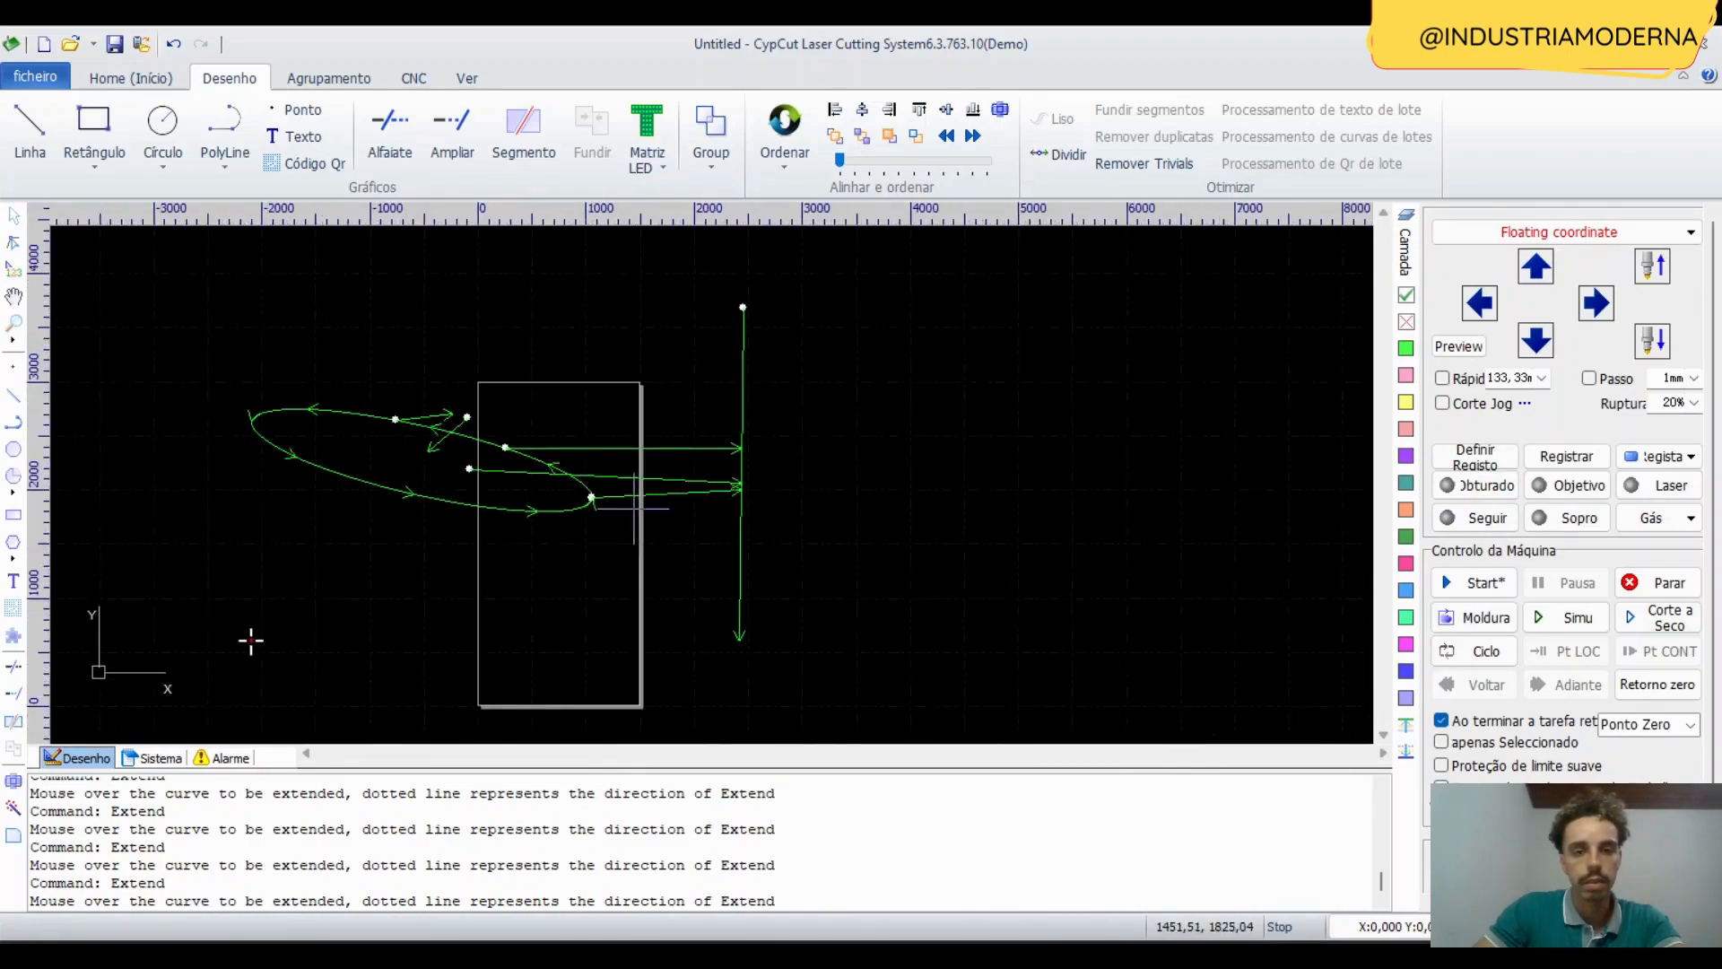
mouse_move(514, 448)
middle_down()
mouse_move(645, 489)
mouse_move(757, 488)
middle_up()
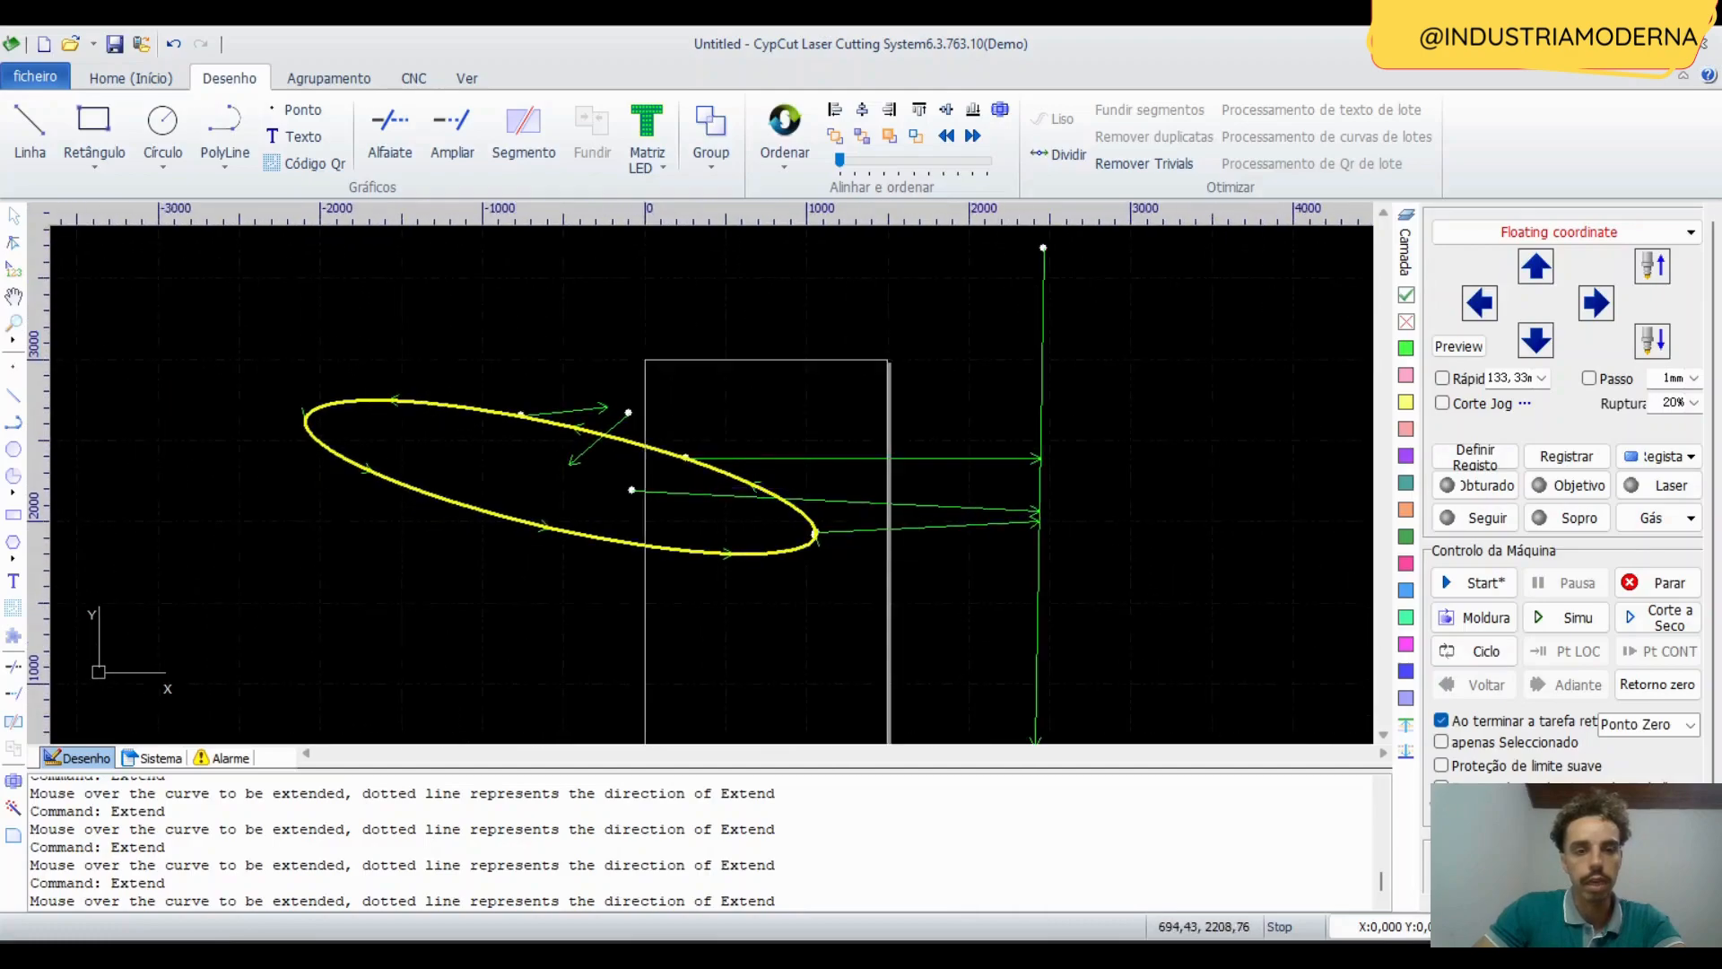
click(578, 411)
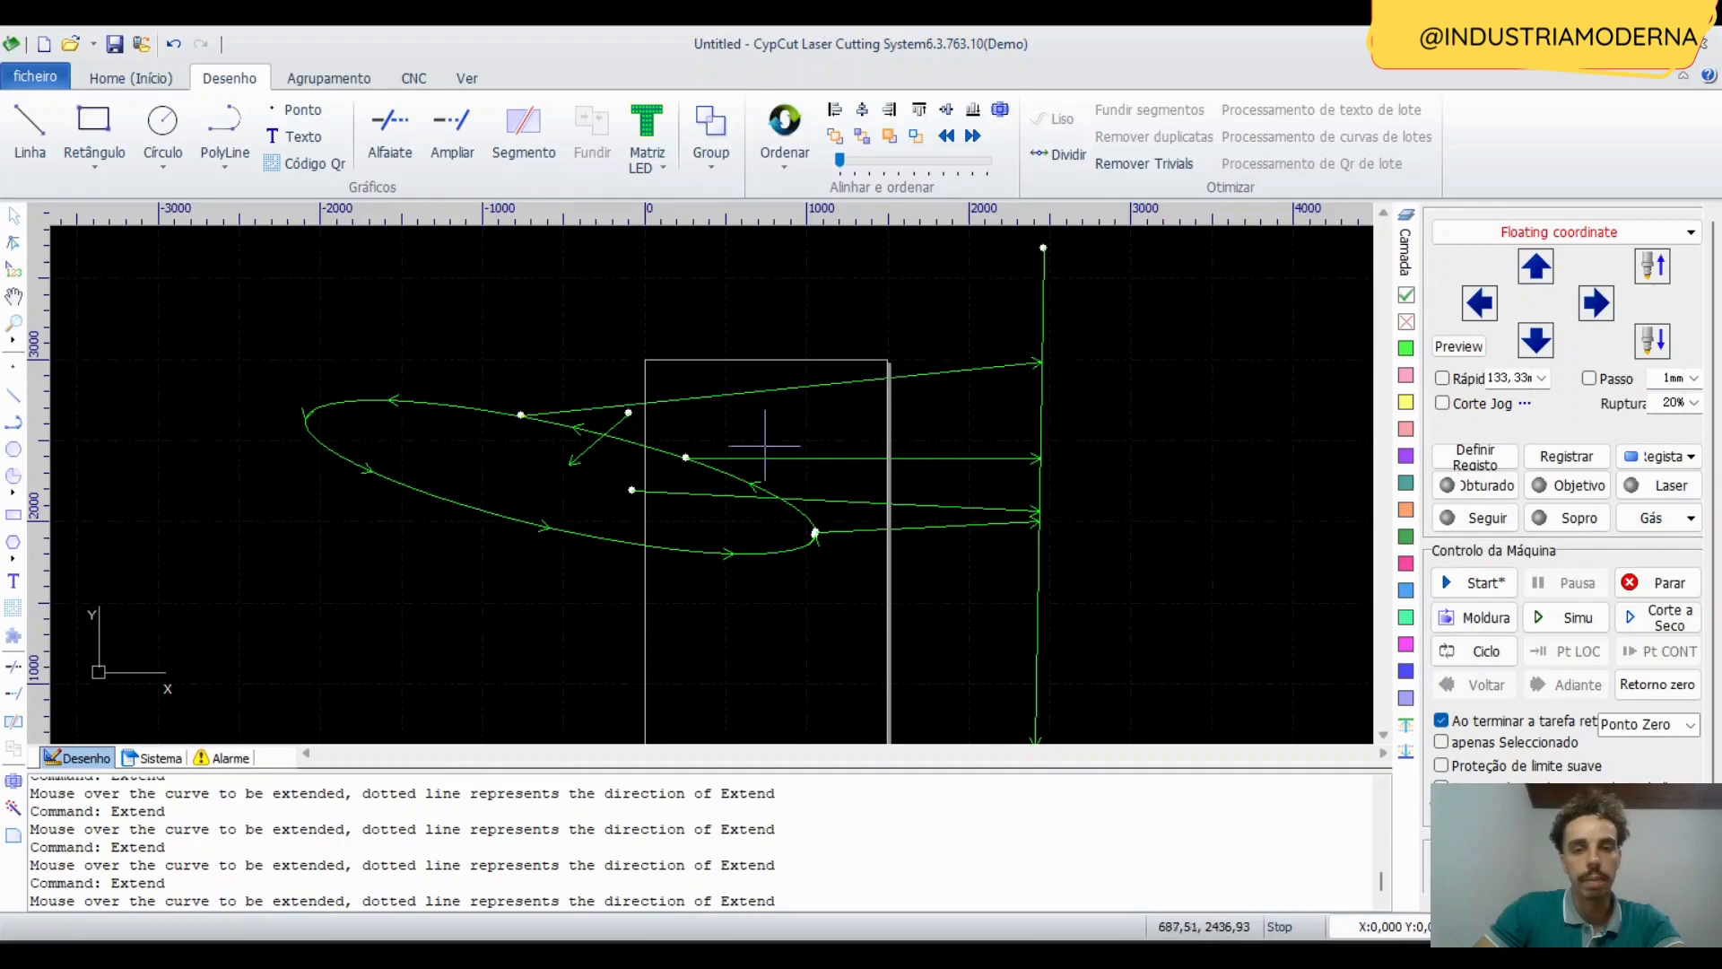
key(Escape)
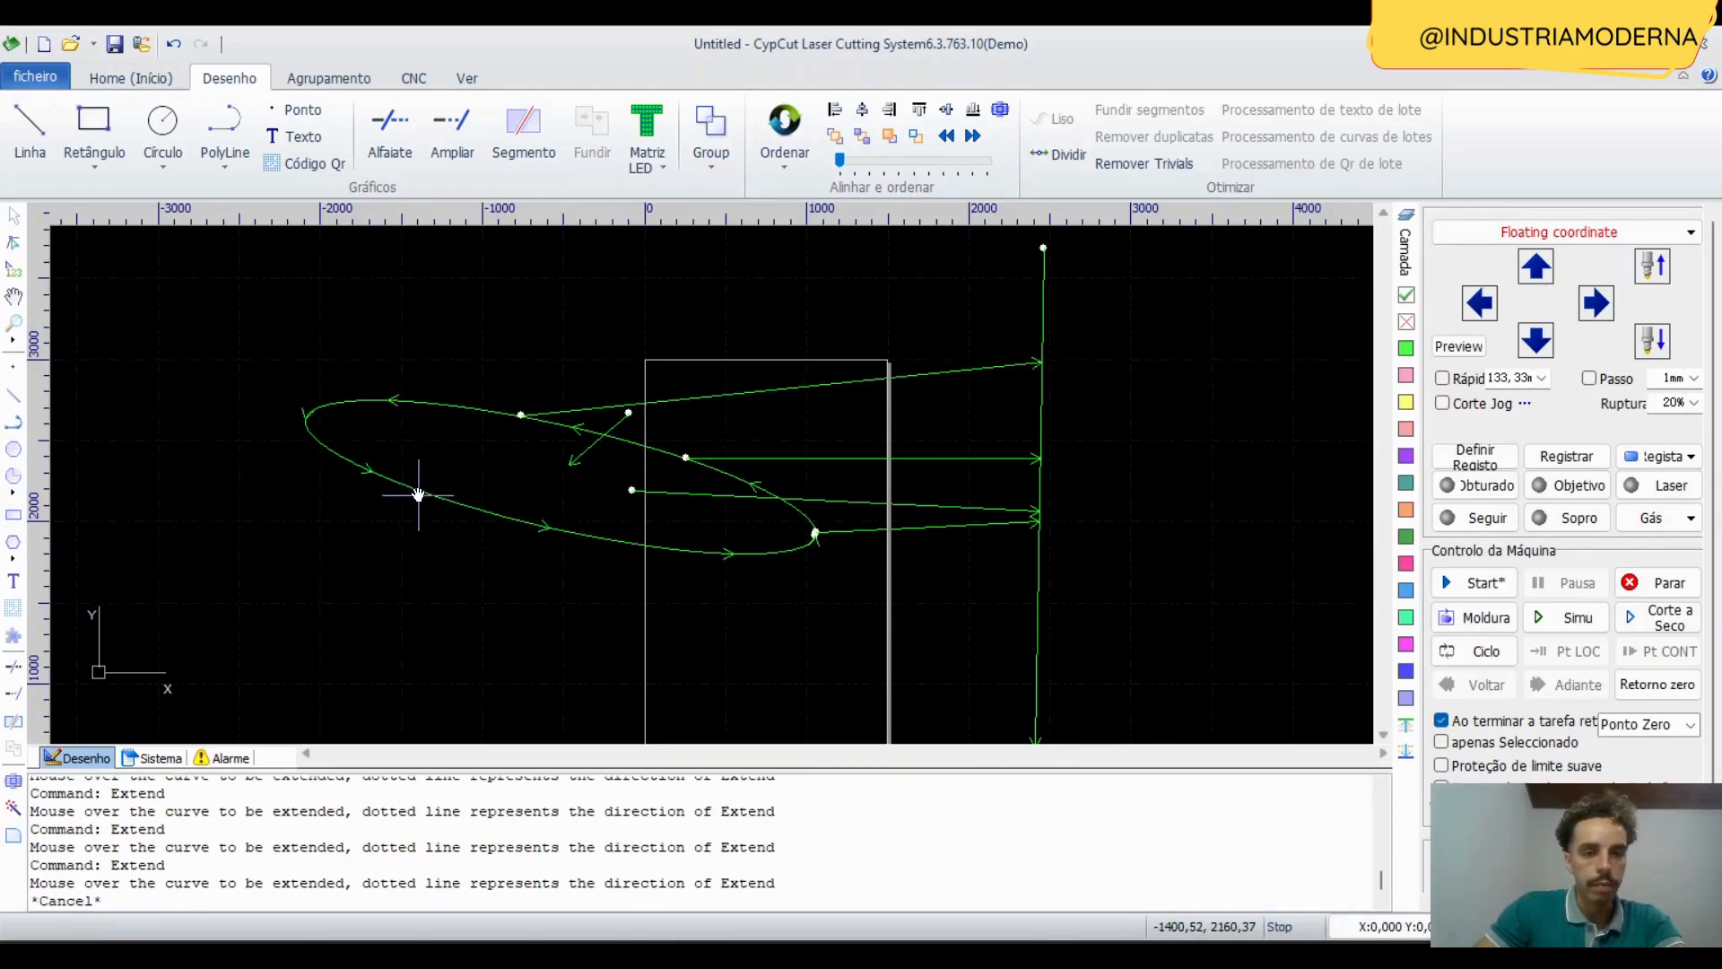
Draw a circle of about 2001 radius, centred at about (7270, -270), well to the right of the machine frame.
click(13, 448)
scroll(257, 565, down, 5)
middle_drag(805, 470, 573, 401)
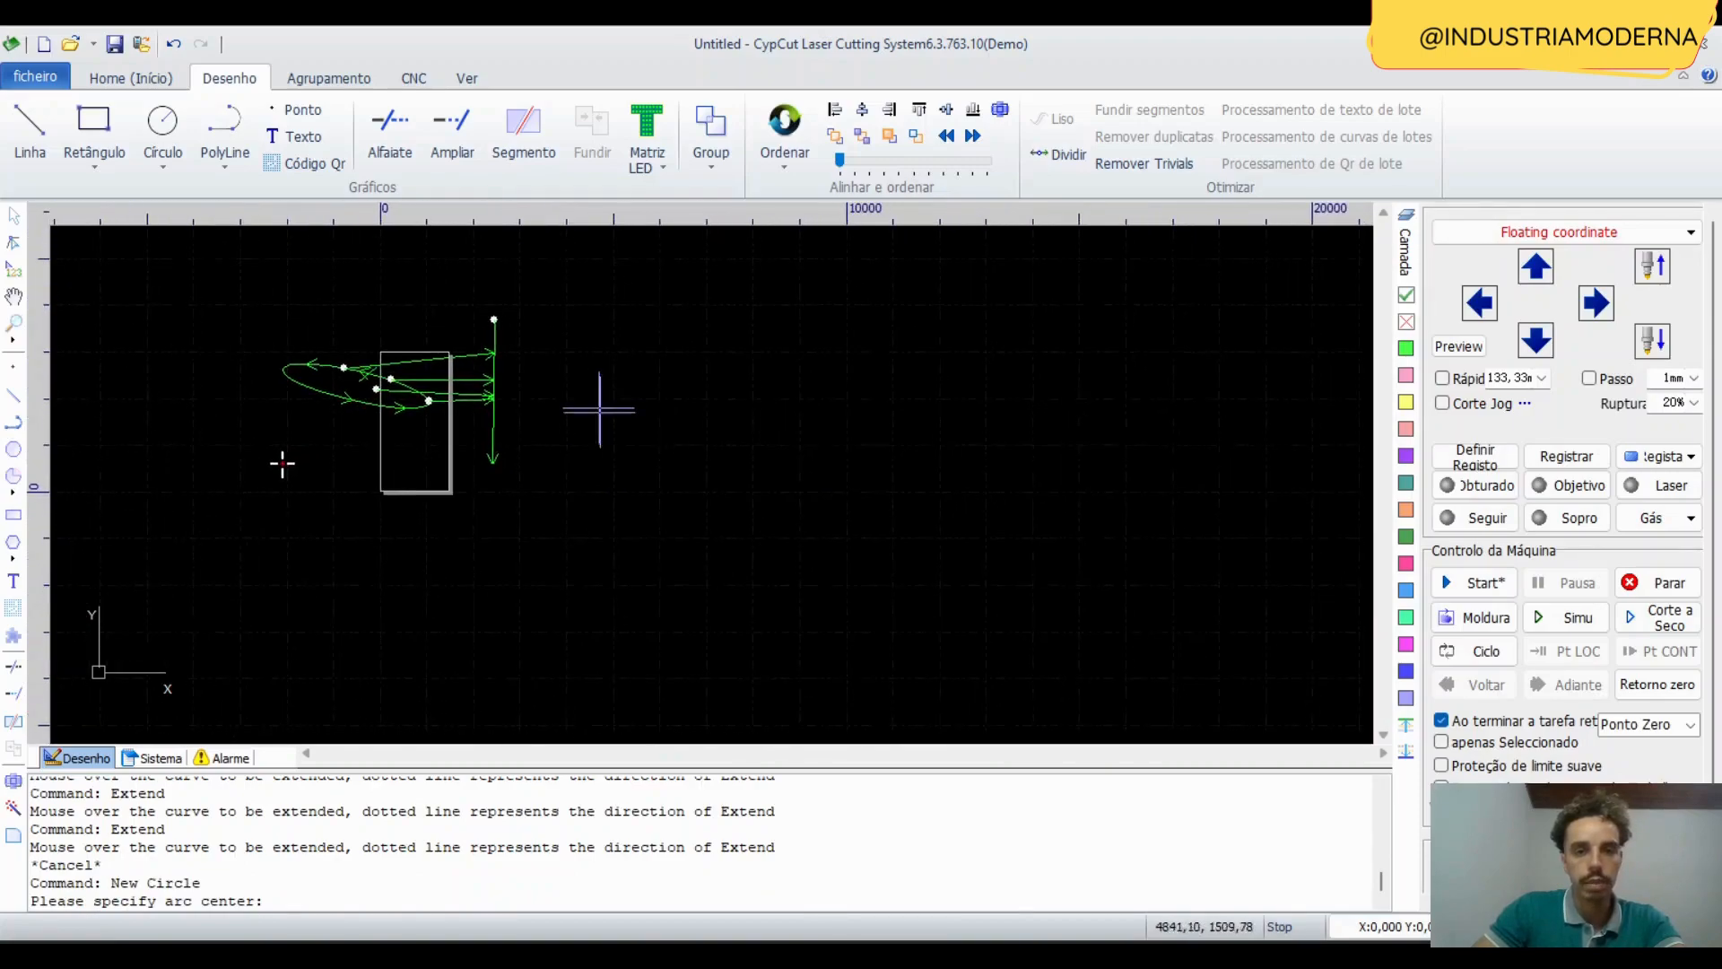
click(720, 509)
click(784, 440)
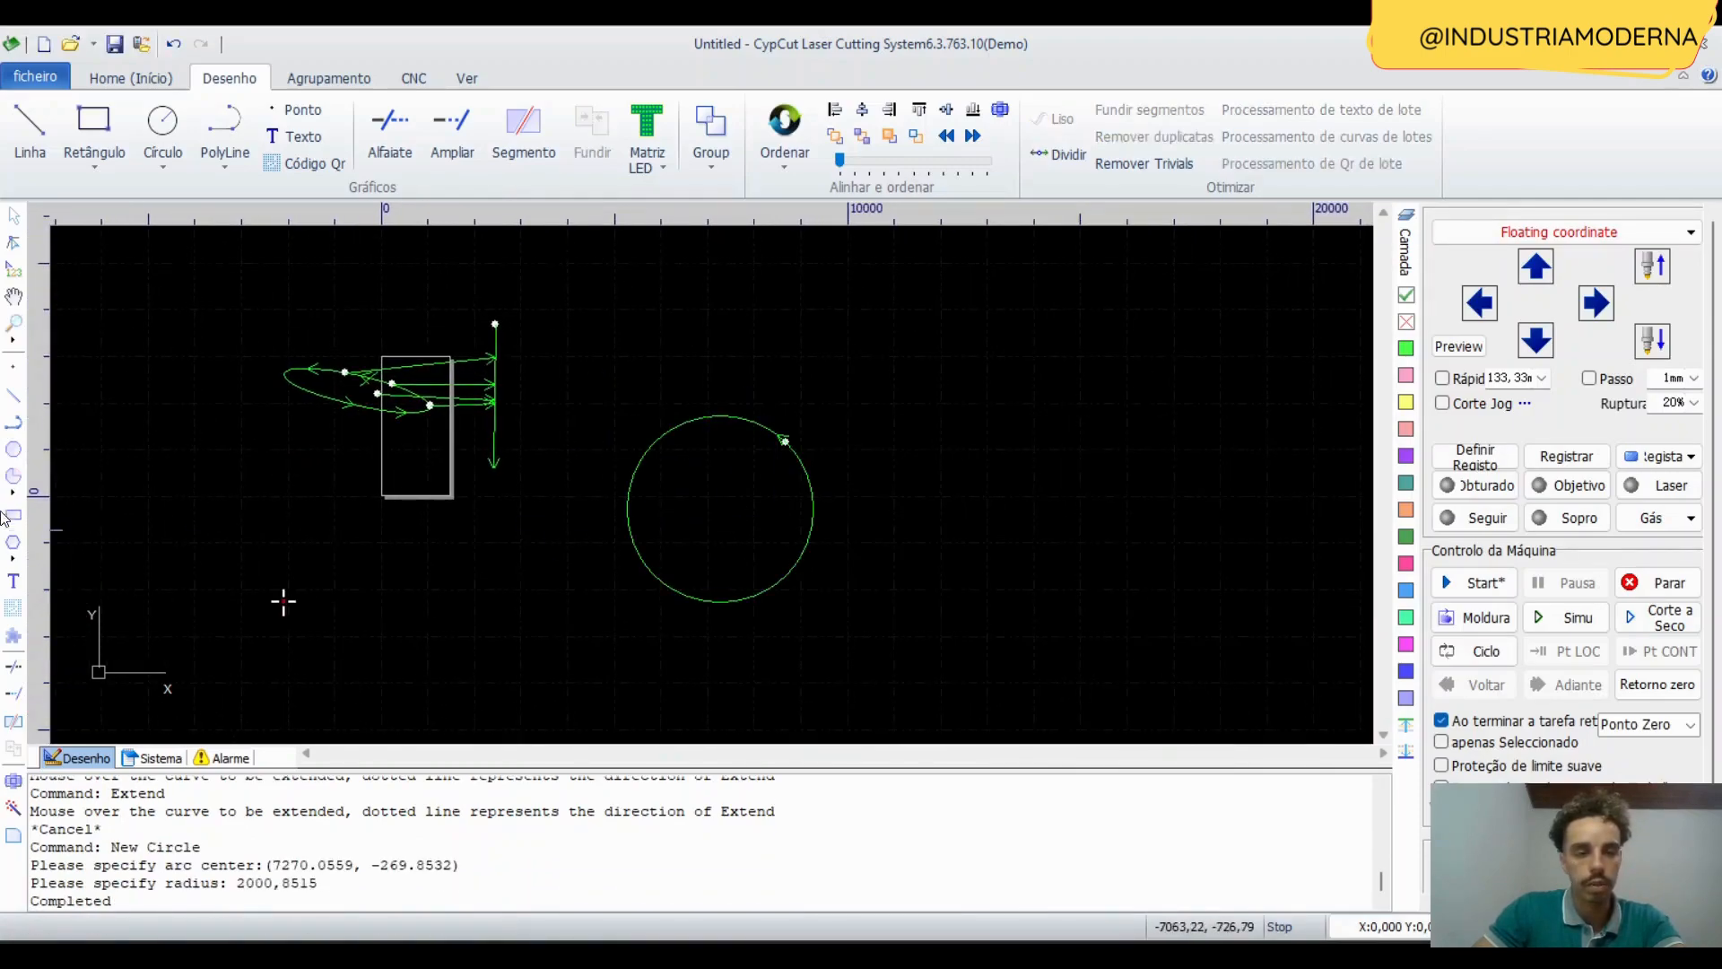
Draw a line crossing the circle's upper edge from about (7342, 1053) to (7102, 2760), and end the Line command.
click(722, 445)
click(713, 369)
key(Escape)
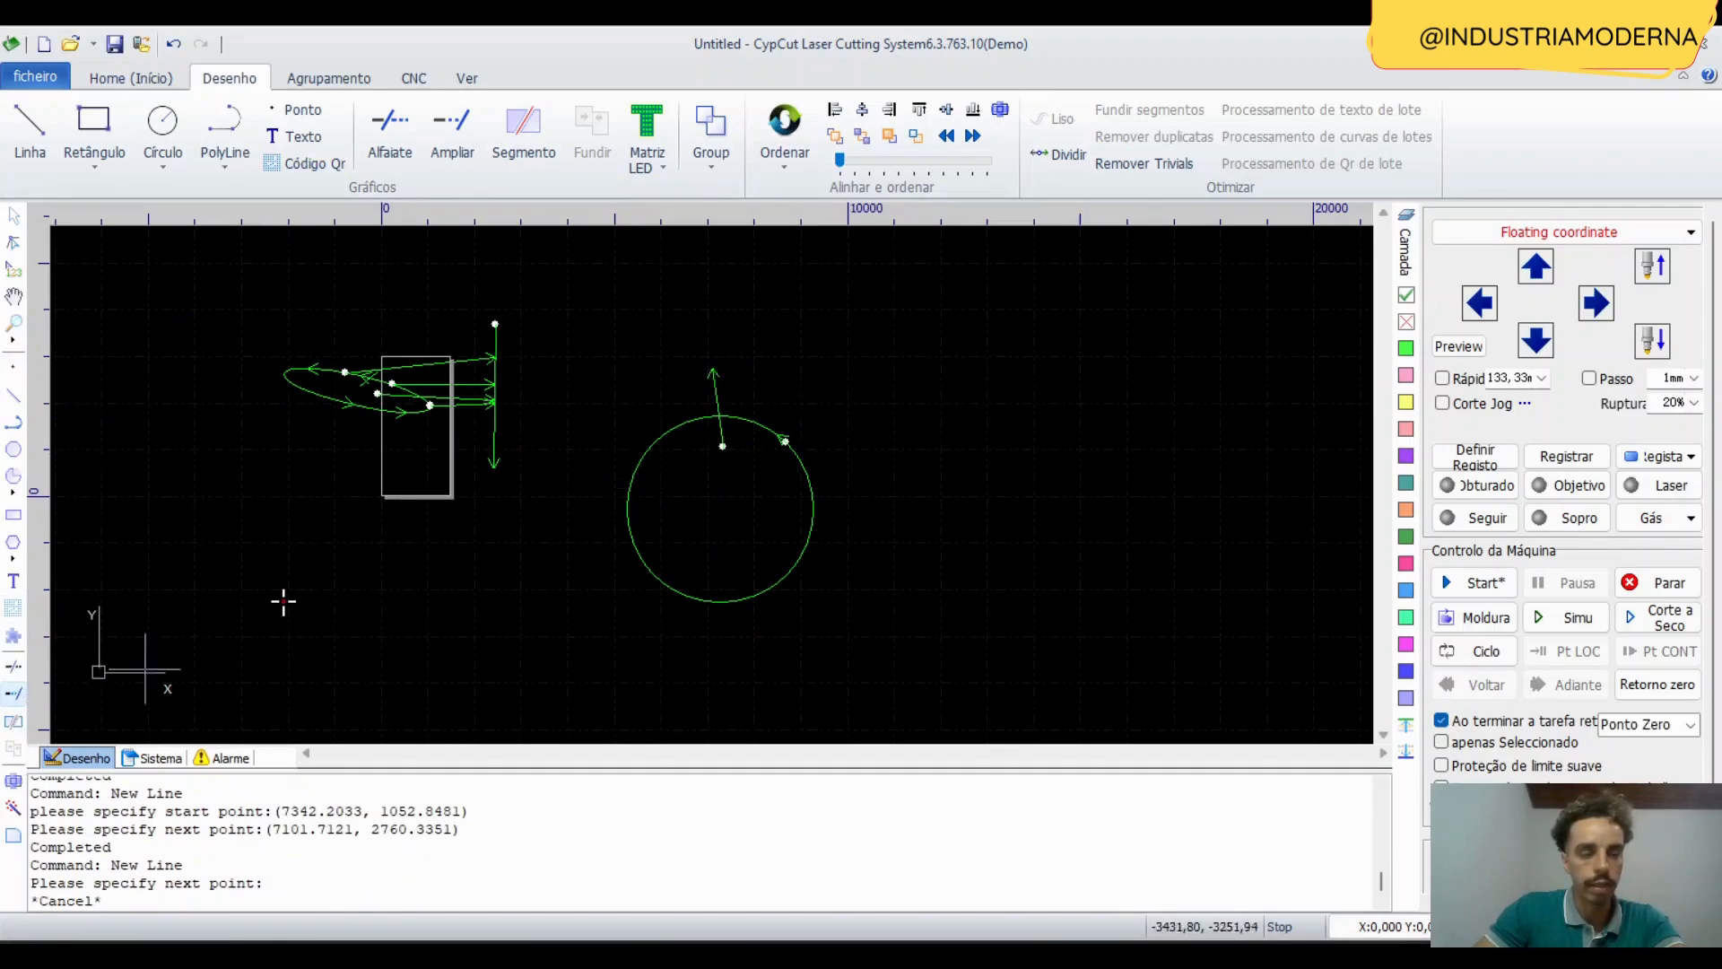
Extend the inner end of the line crossing the circle down to the circle's lower side, and end Extend.
click(13, 694)
click(722, 439)
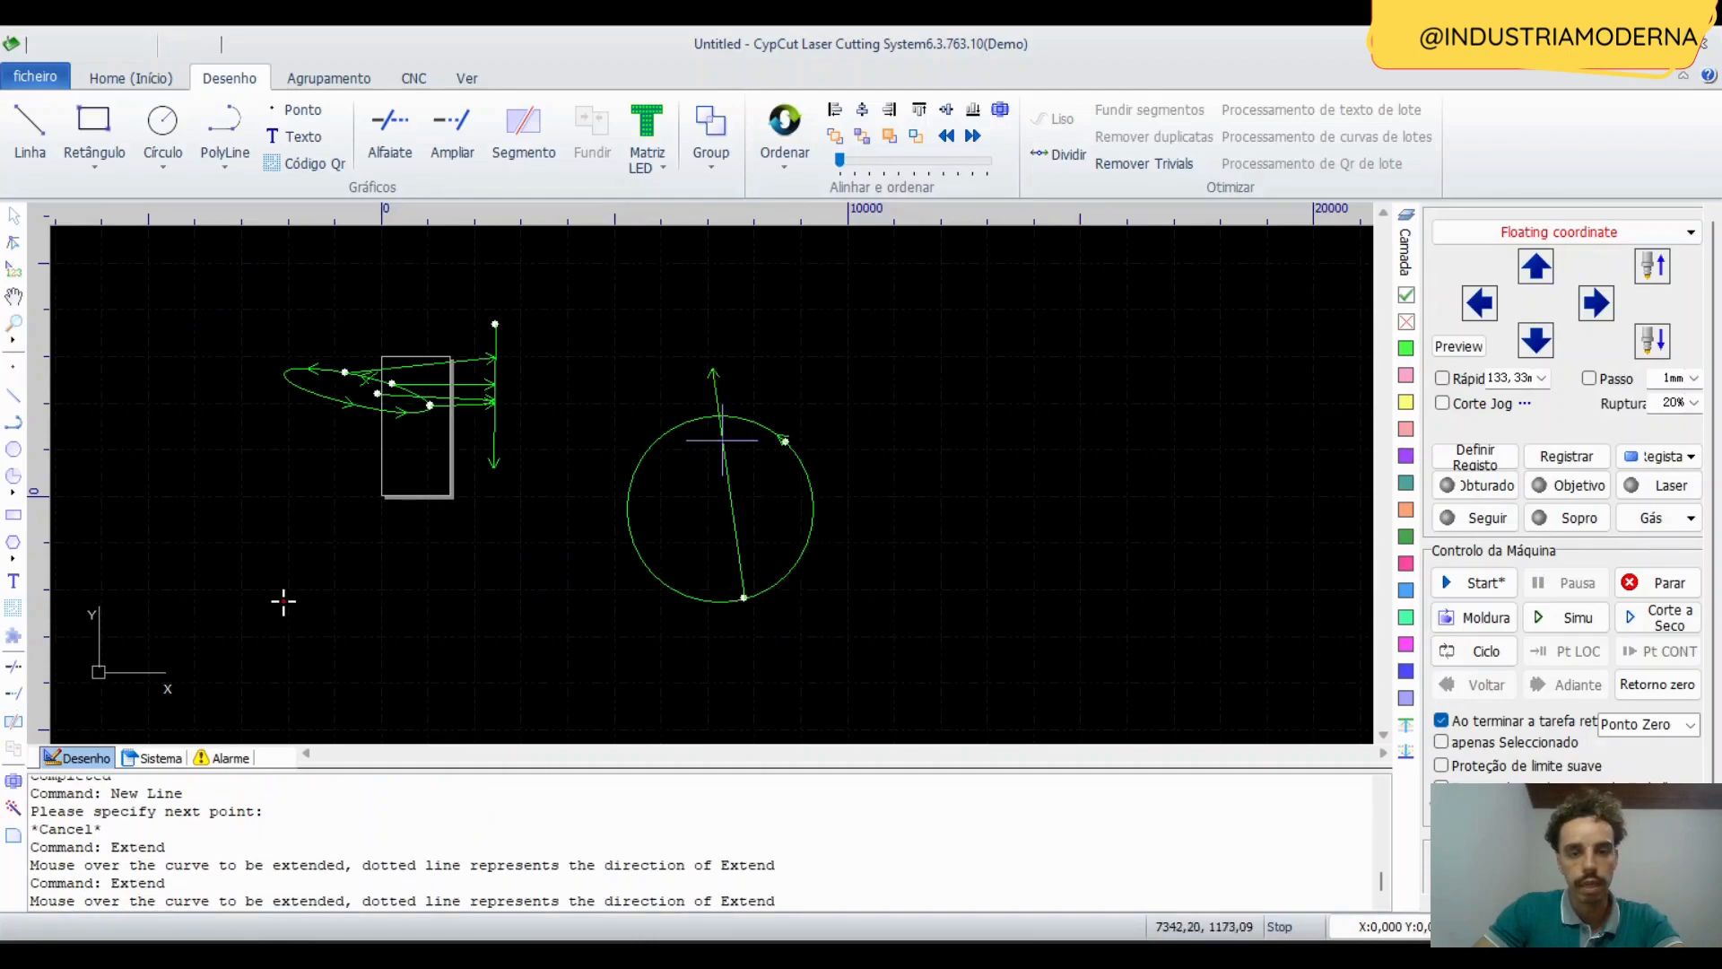
scroll(744, 596, up, 8)
scroll(718, 589, down, 4)
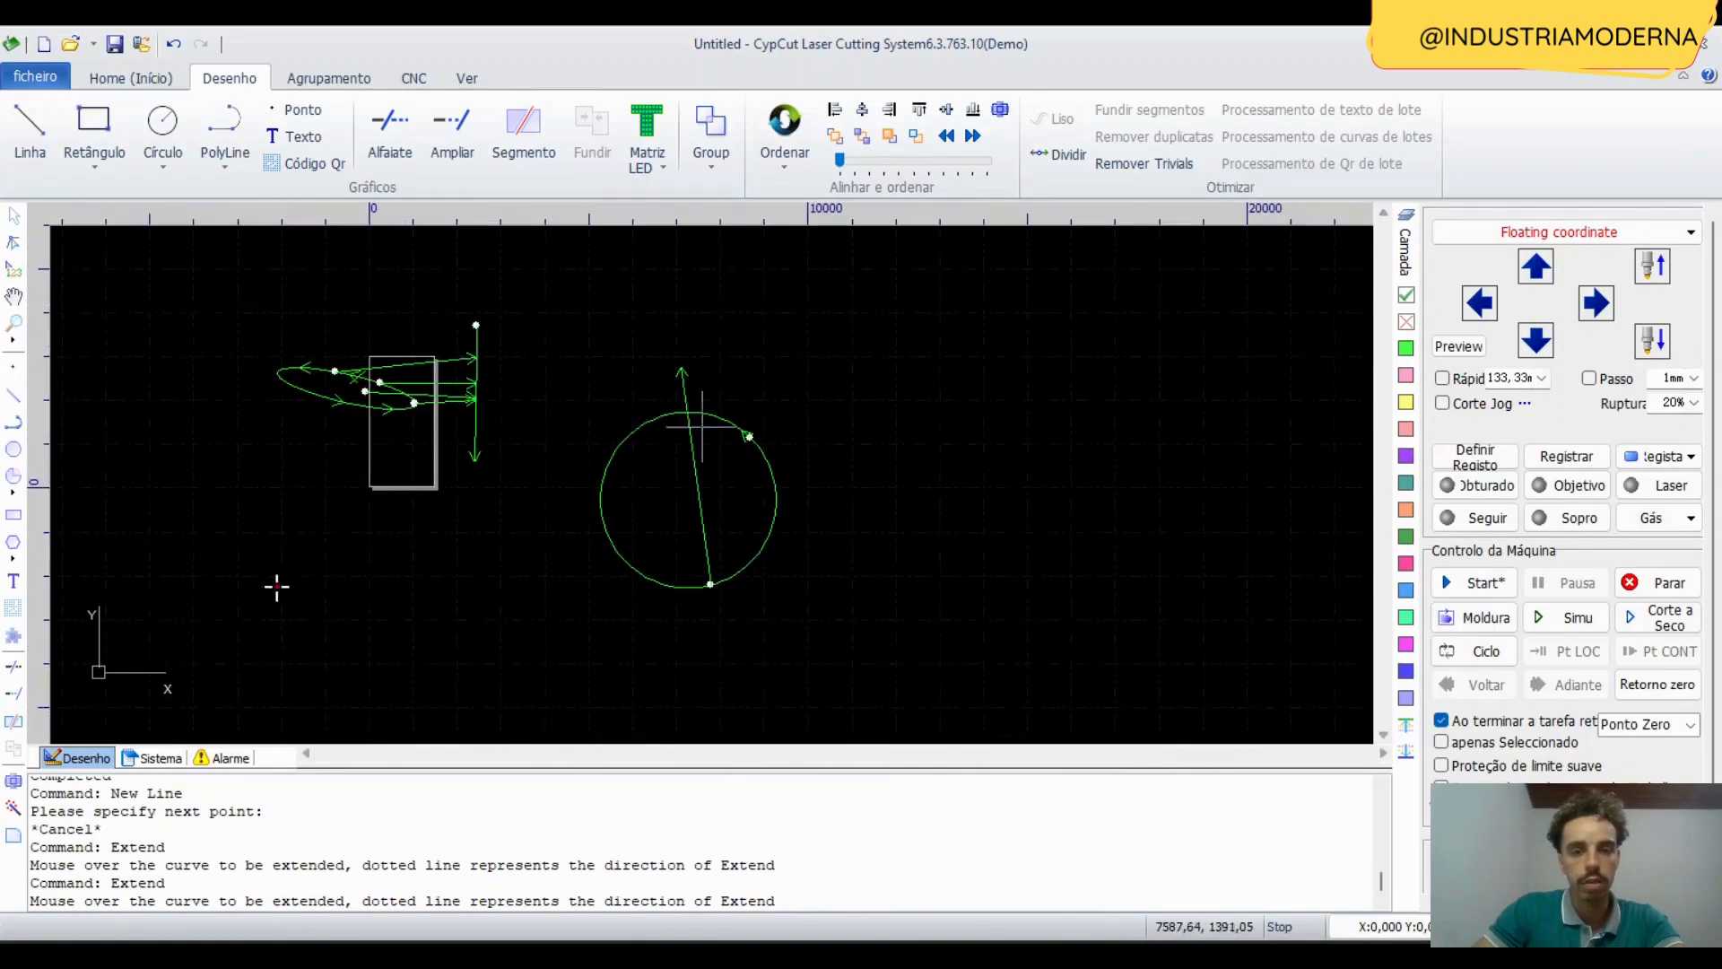
key(Escape)
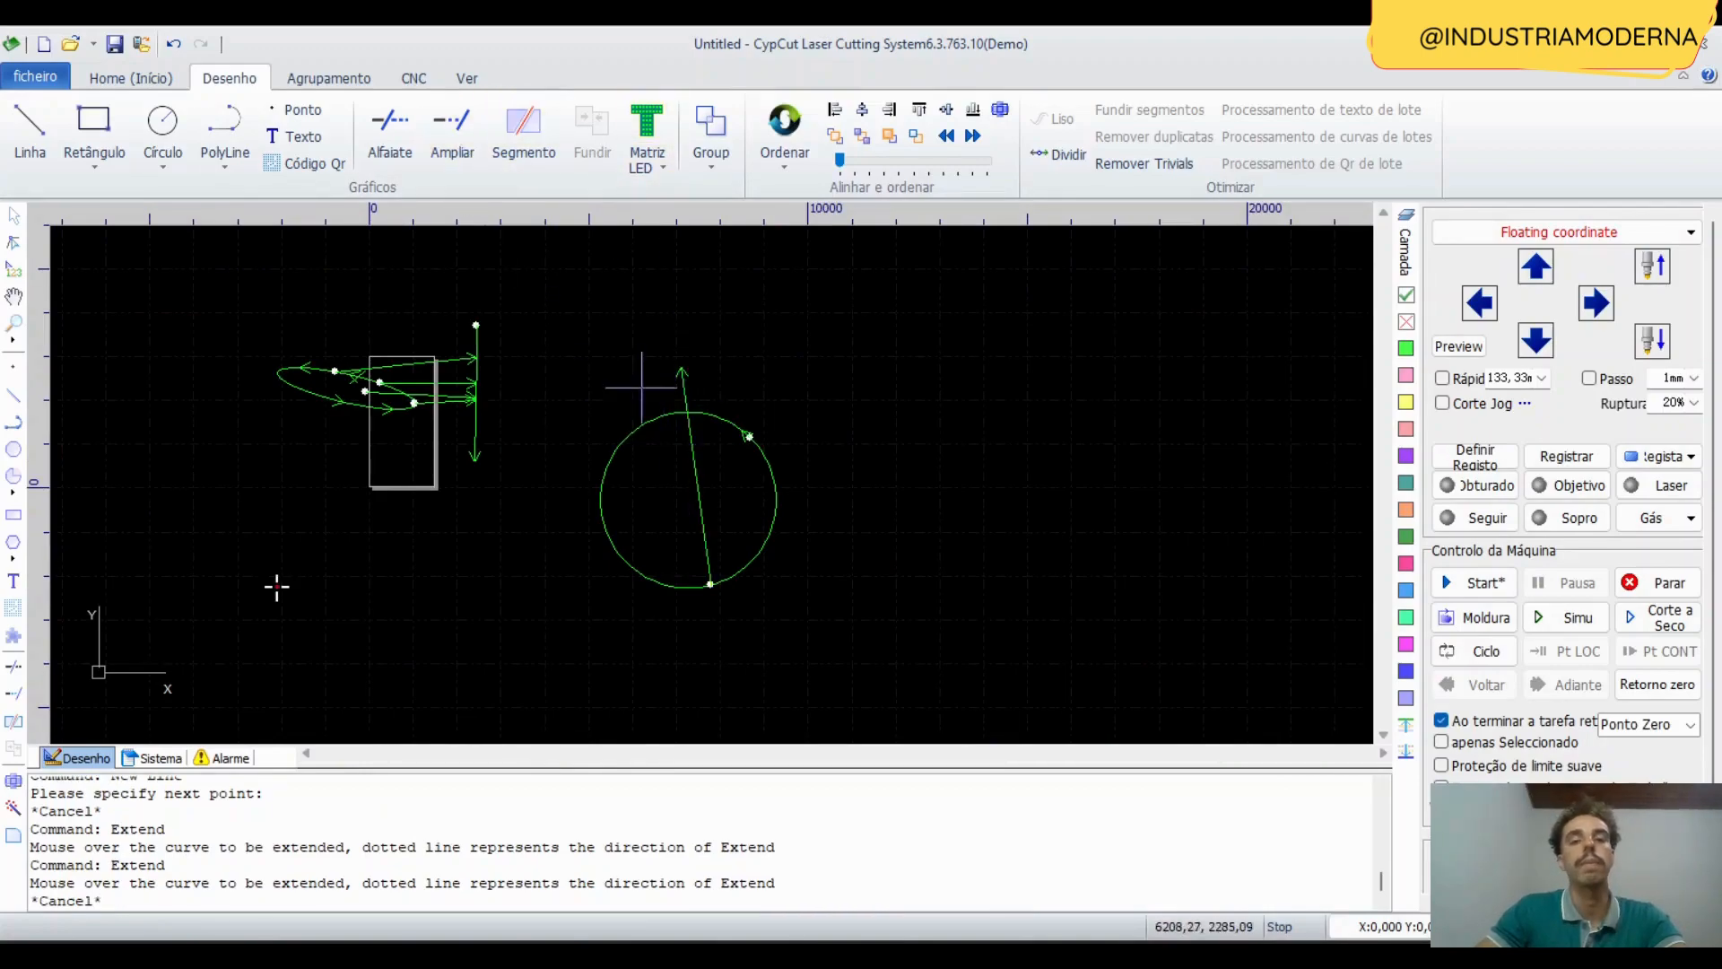
Select all the drawn graphics with a crossing window and delete them.
drag(966, 589, 253, 264)
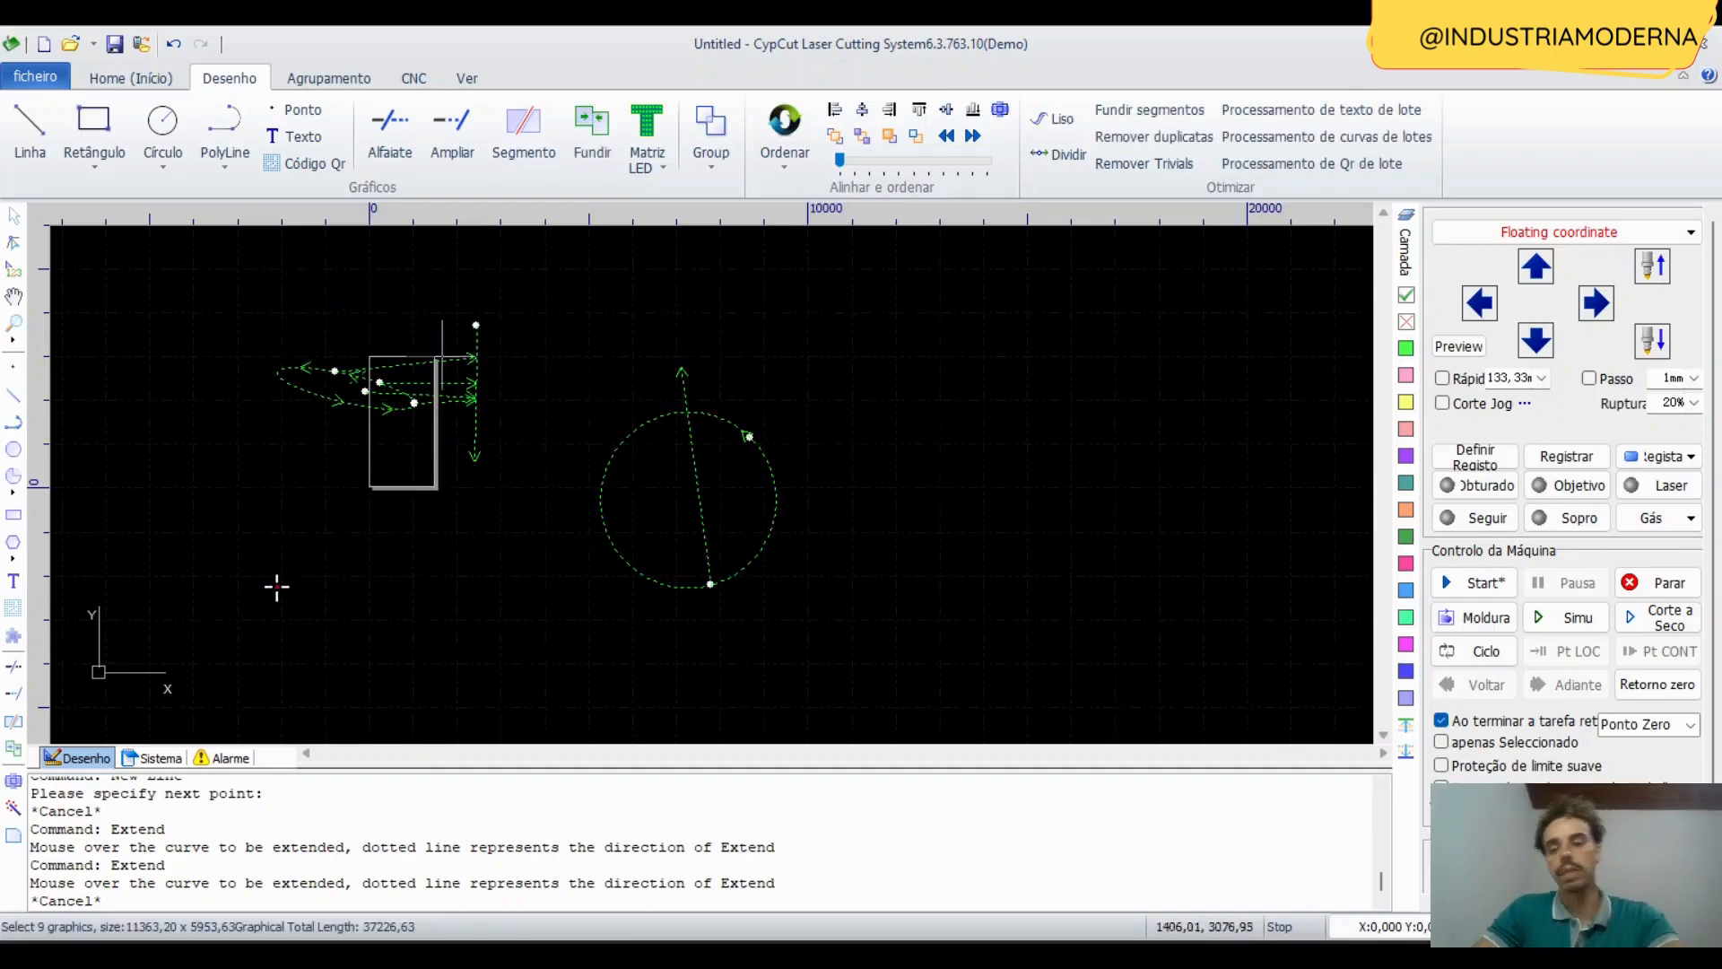
key(Delete)
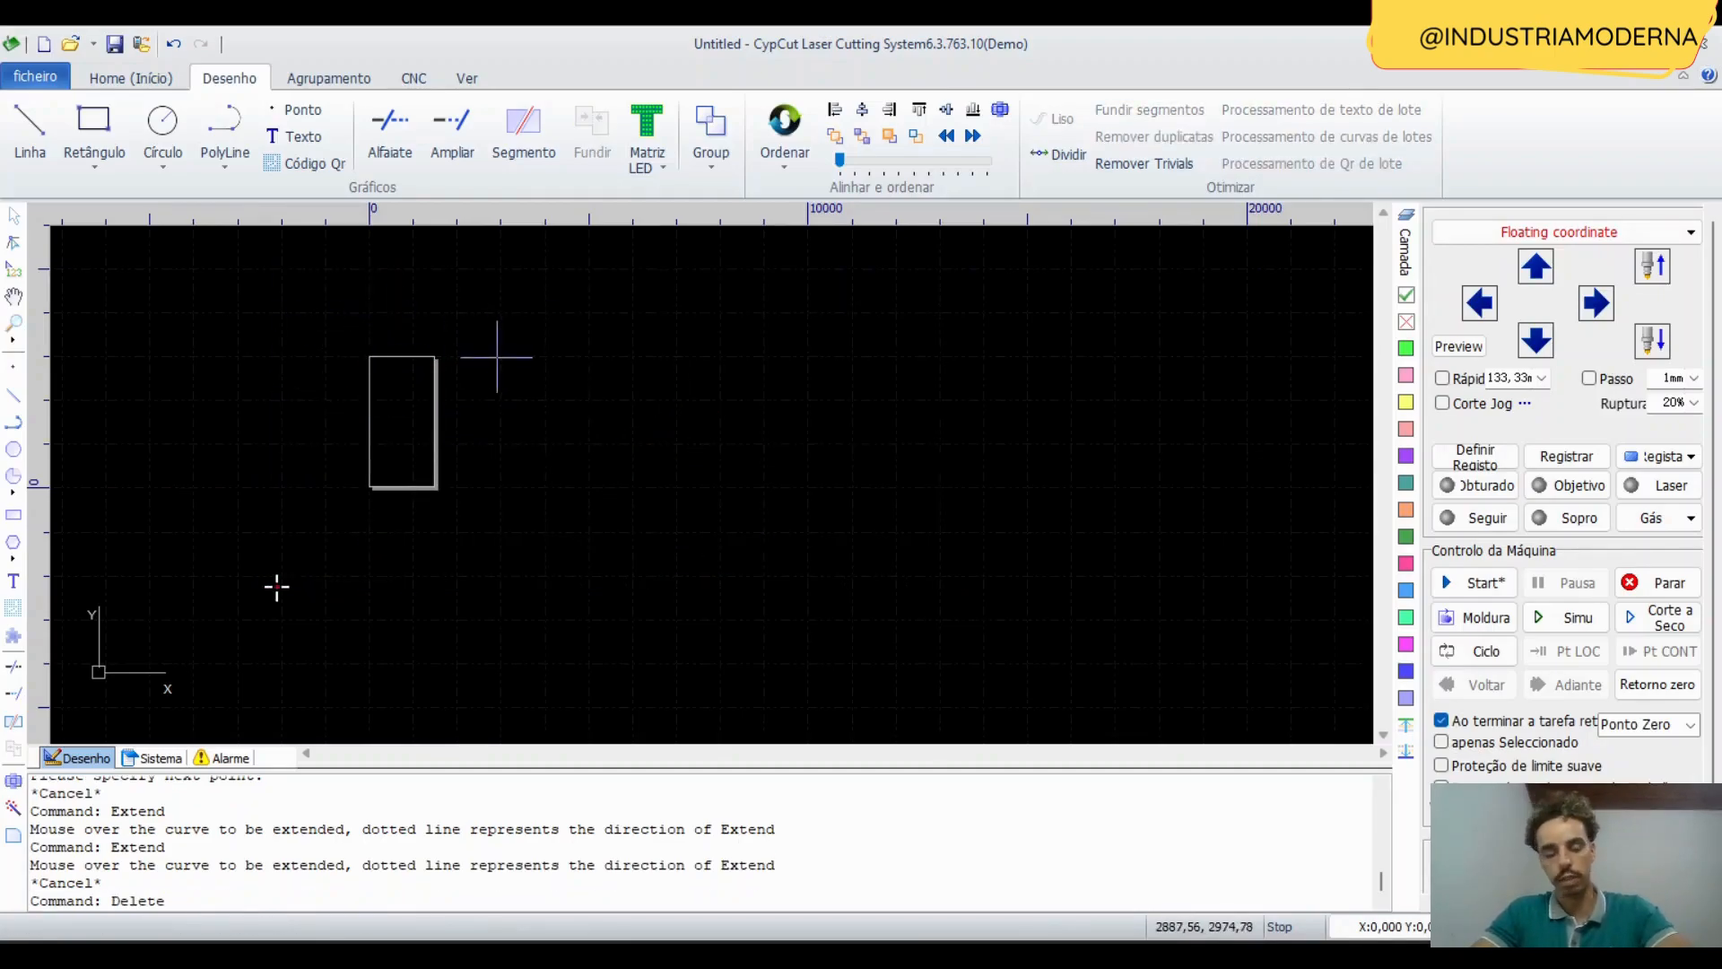
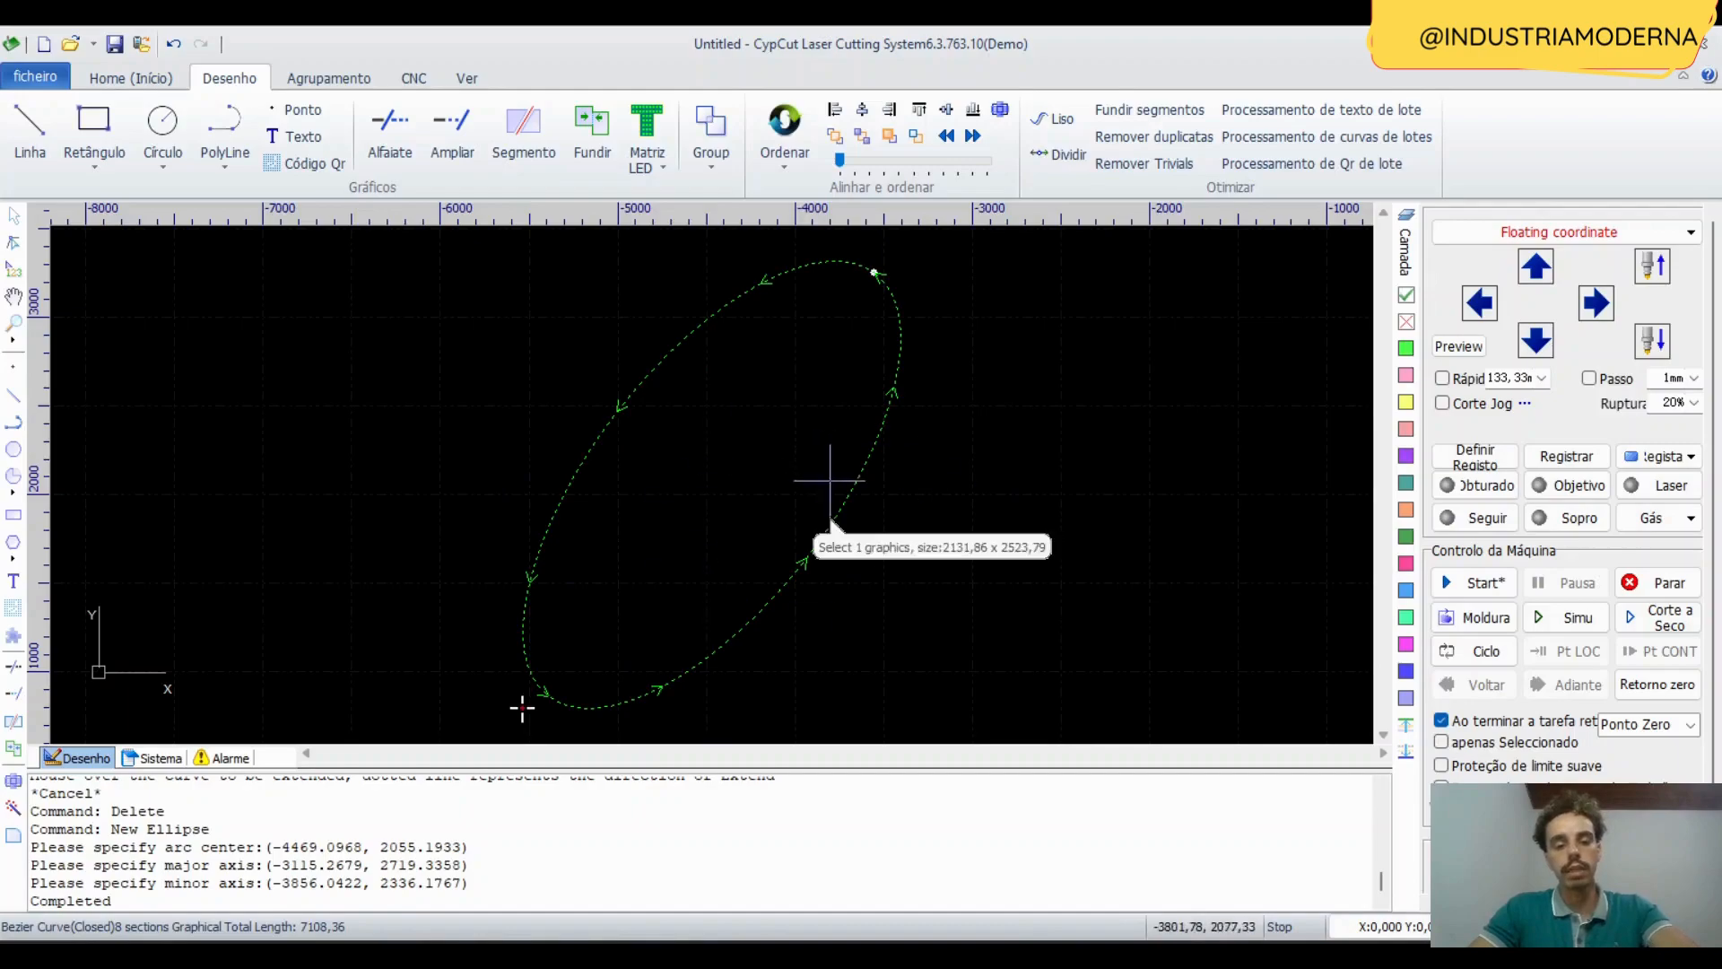
Open the Segmento settings for the selected ellipse and toggle Adicionar marca, leaving it off.
key(F4)
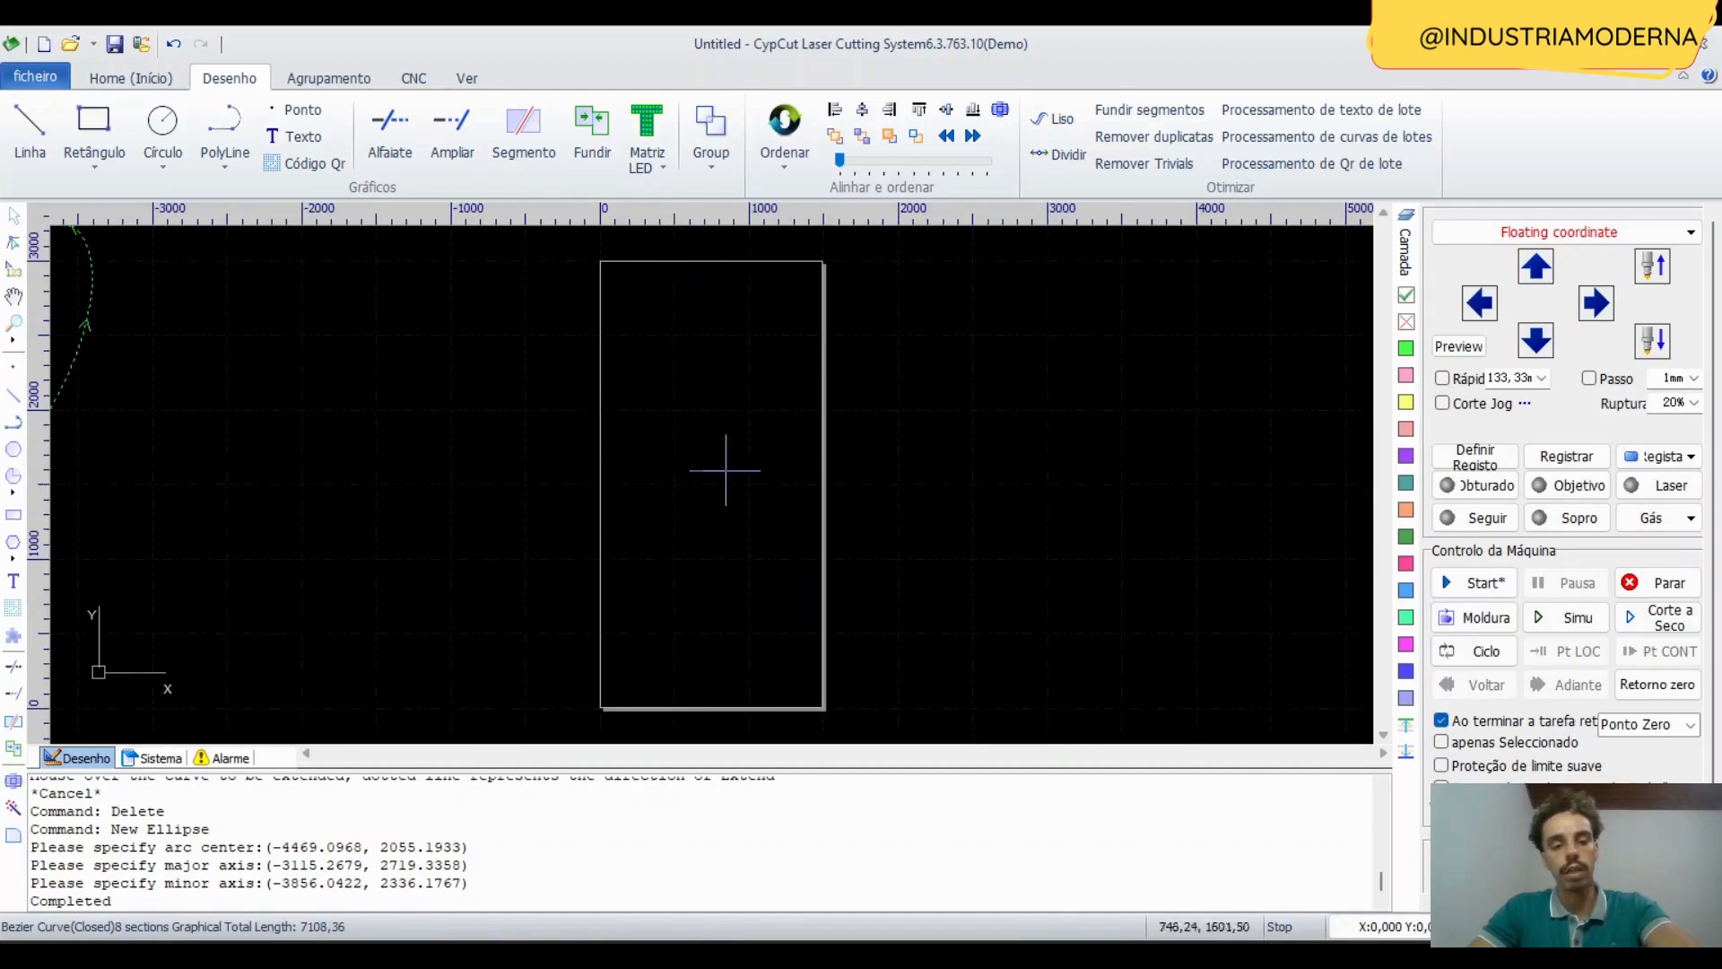
key(F3)
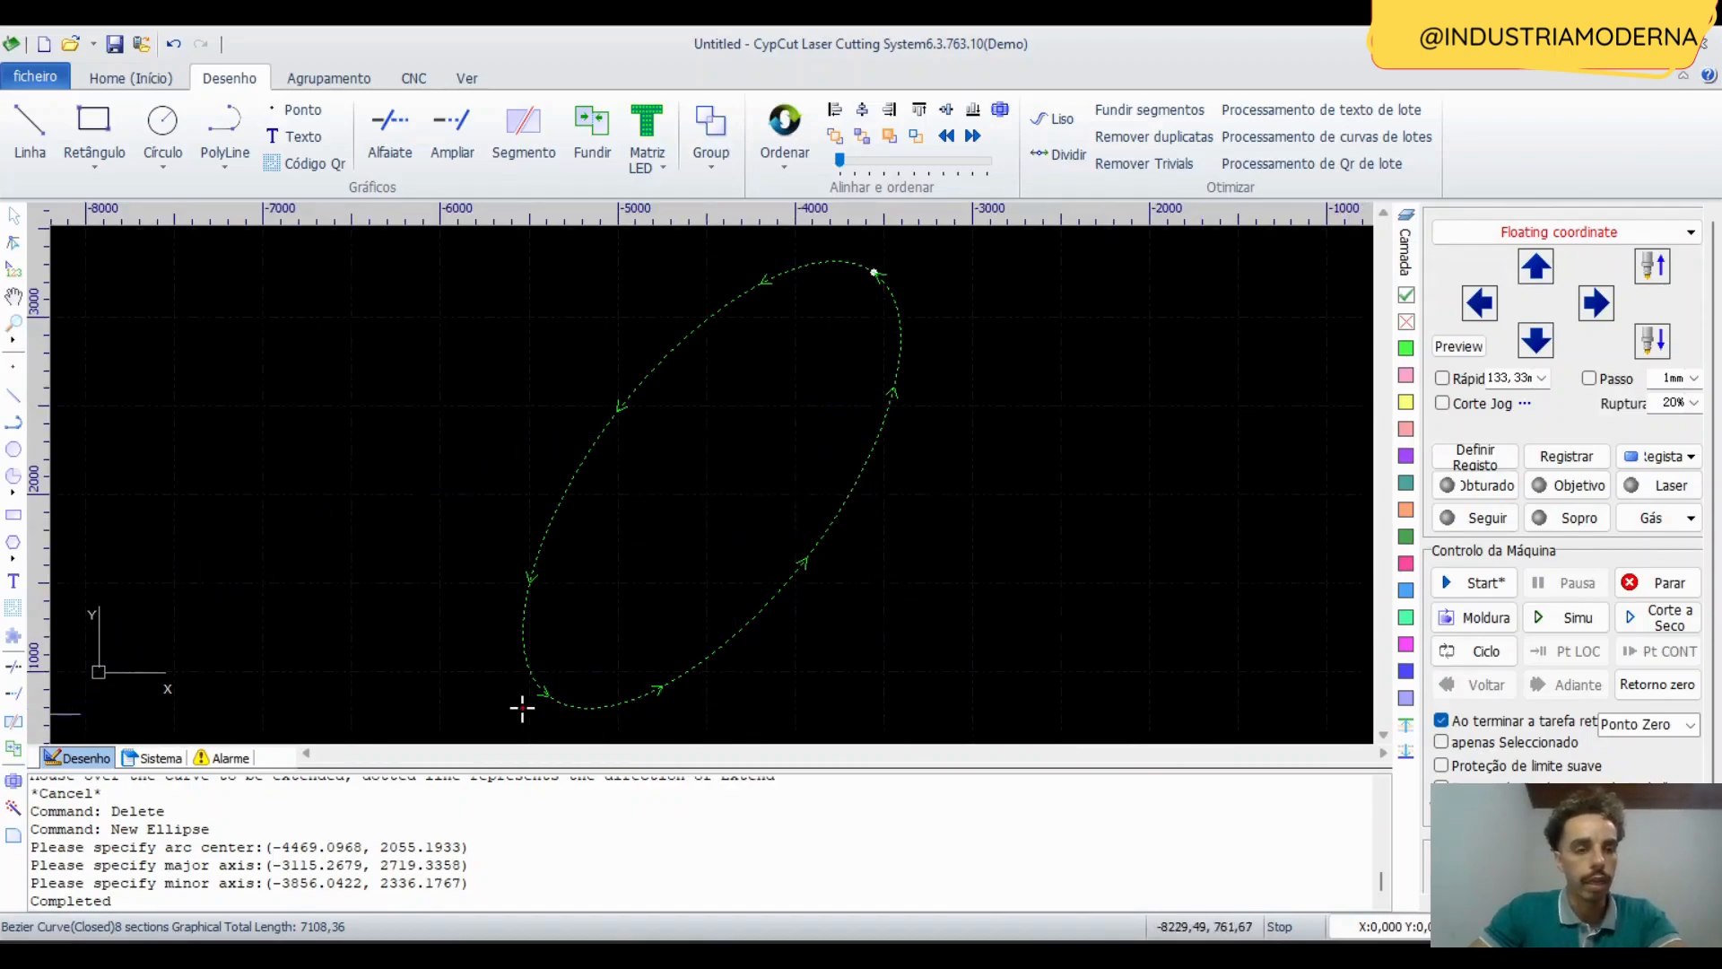
click(14, 723)
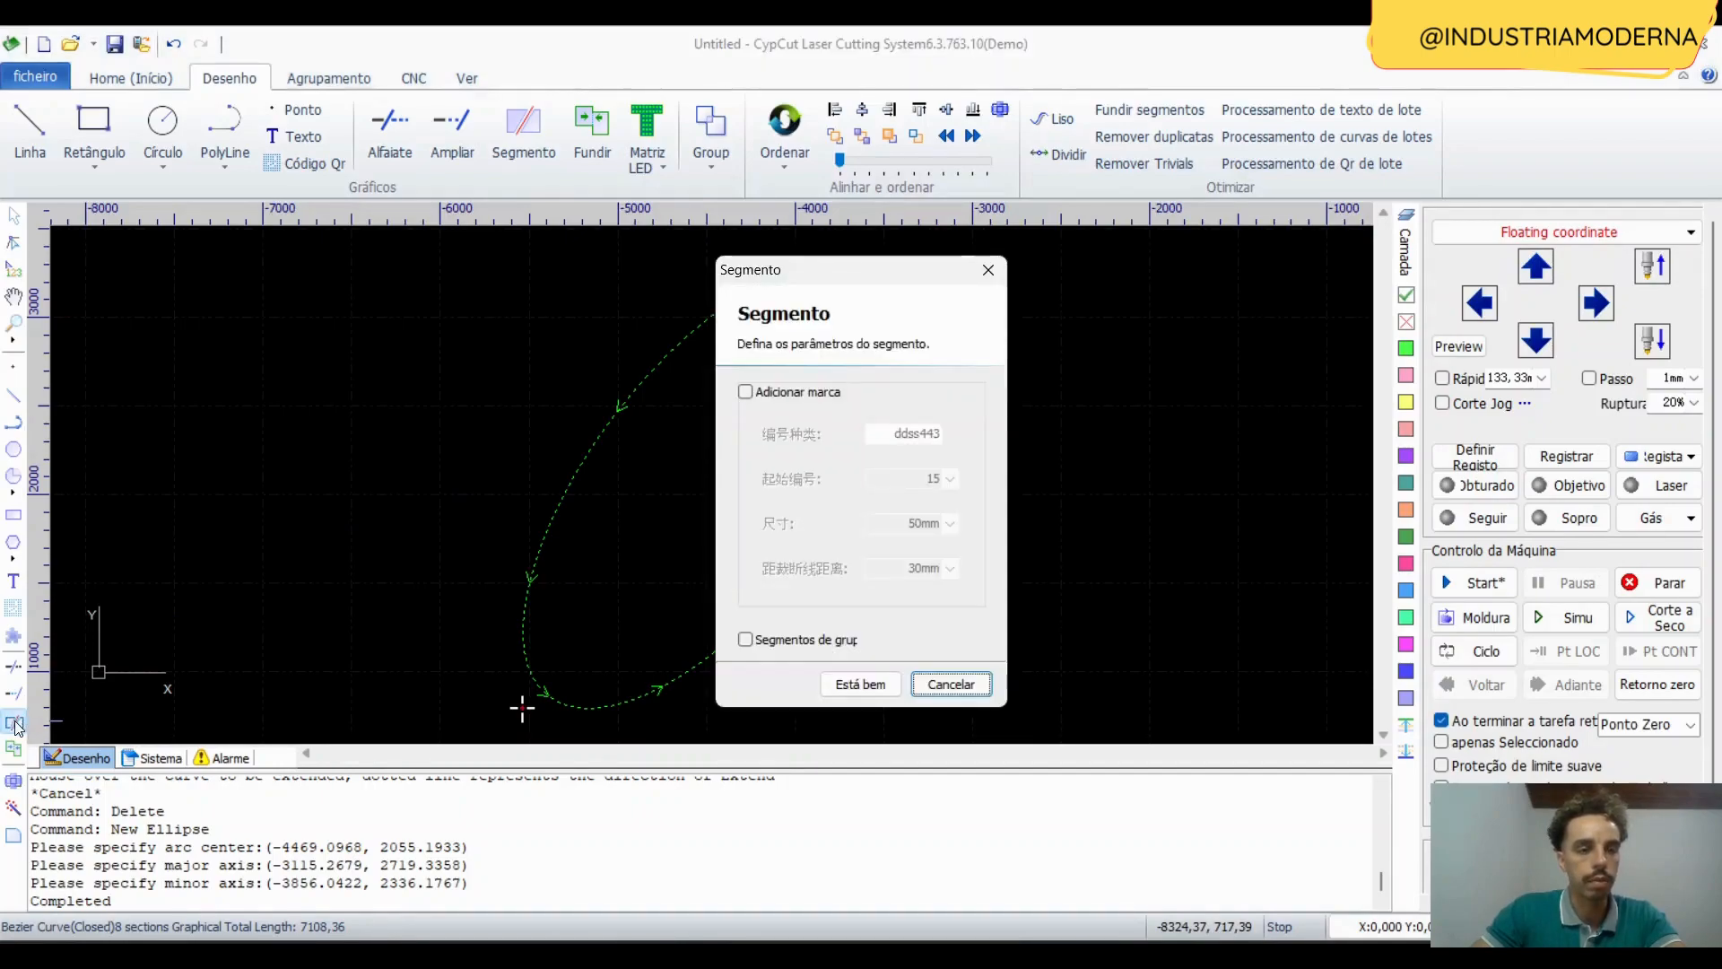
drag(825, 280, 1154, 268)
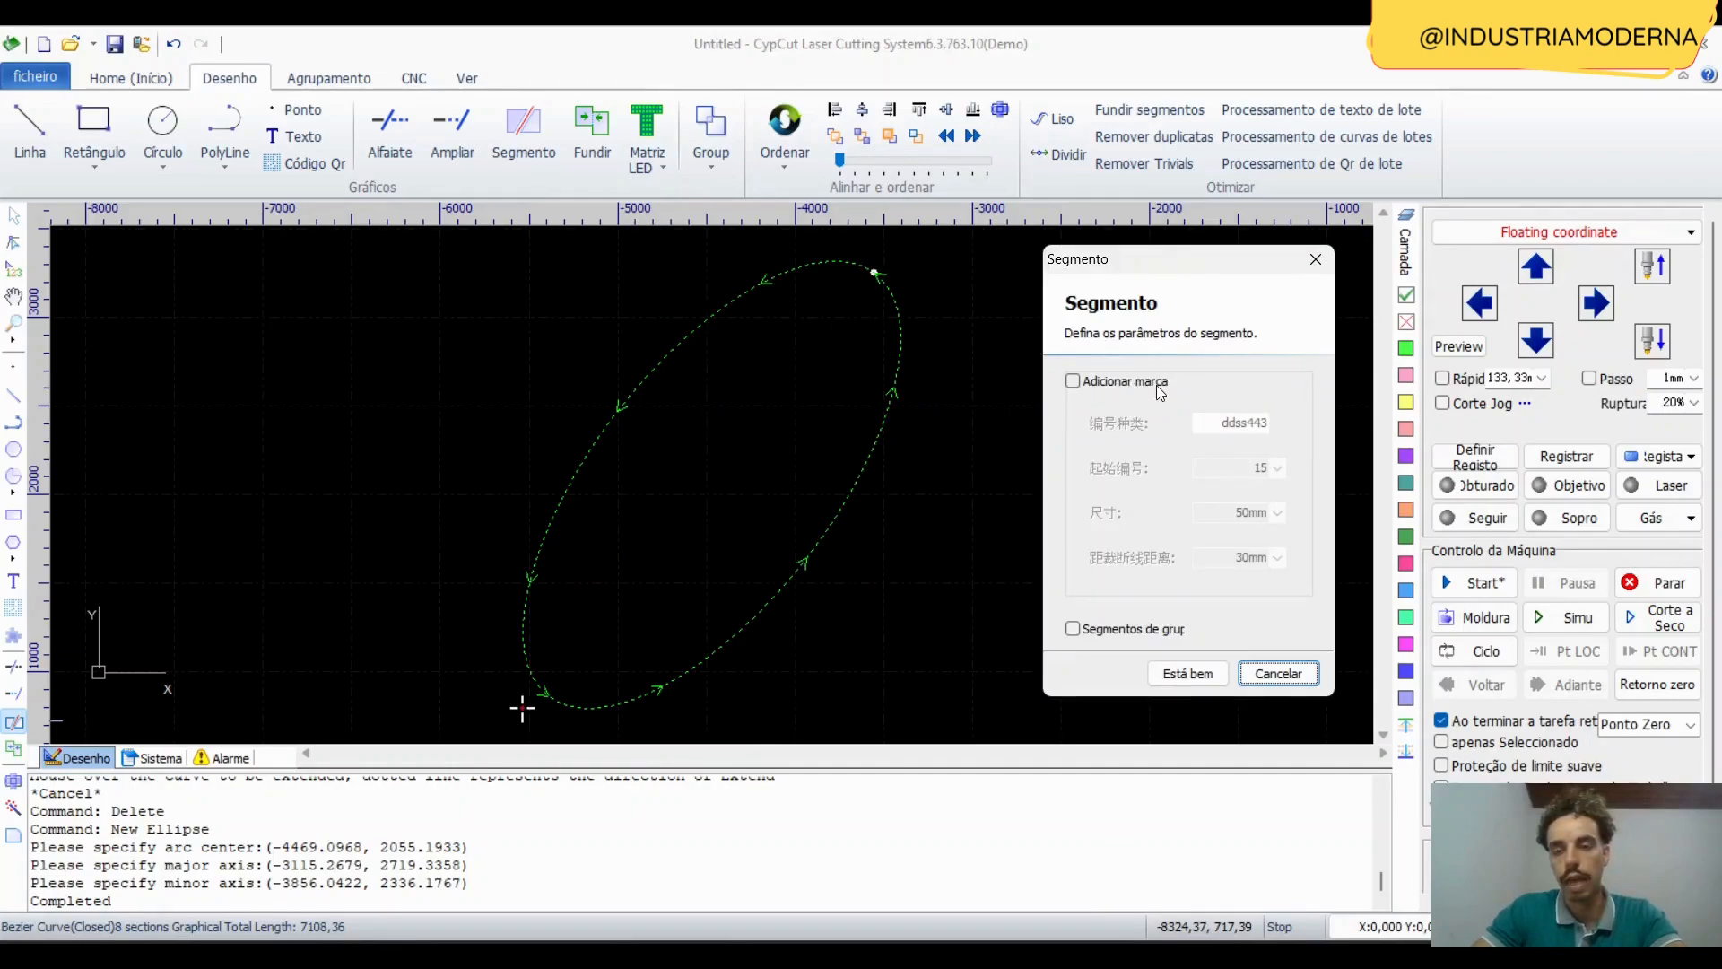
click(1100, 384)
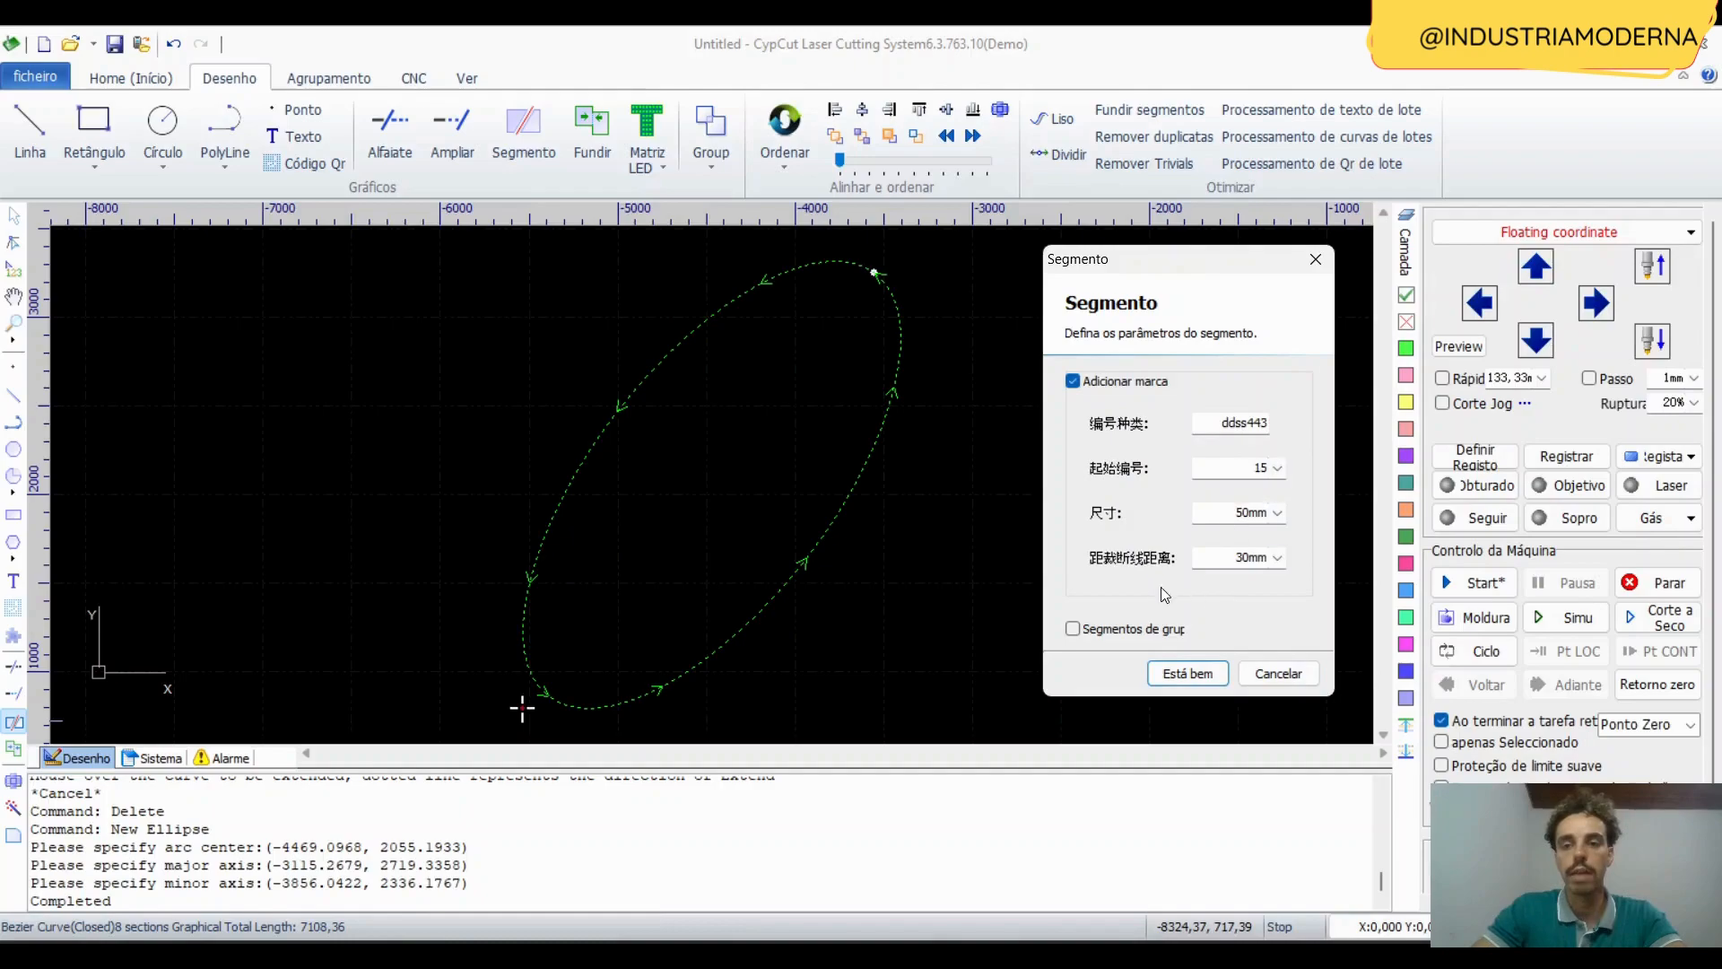
click(1114, 384)
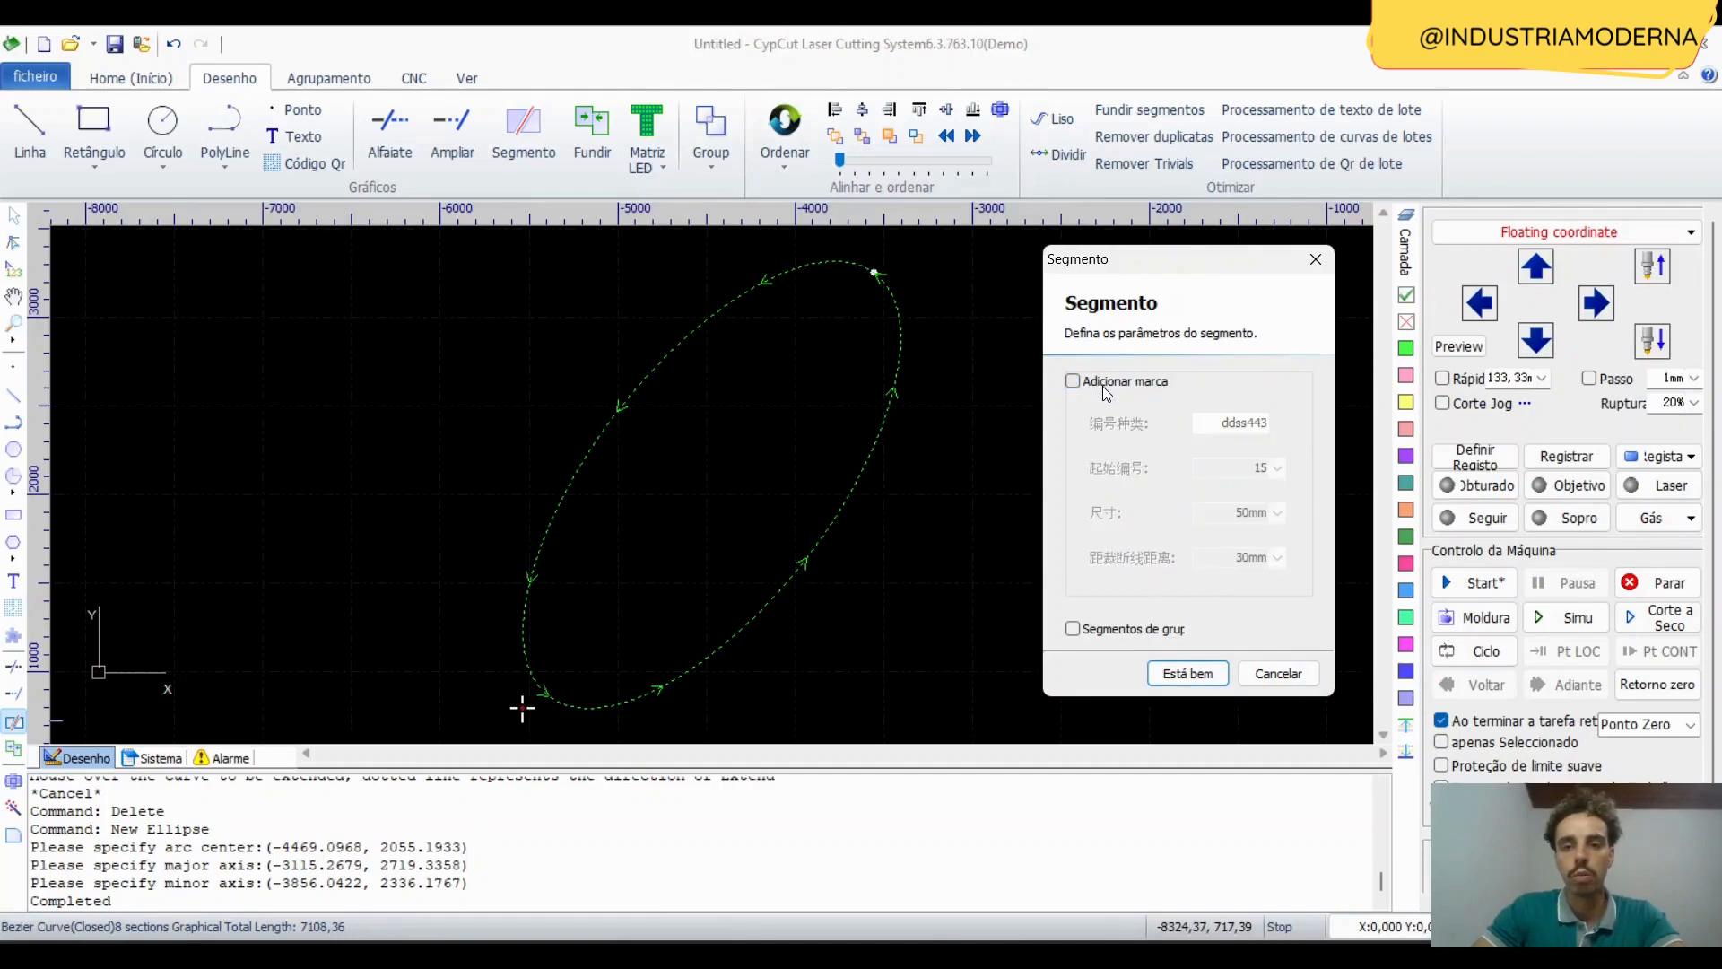
click(1114, 384)
click(1117, 386)
click(1121, 385)
click(1128, 387)
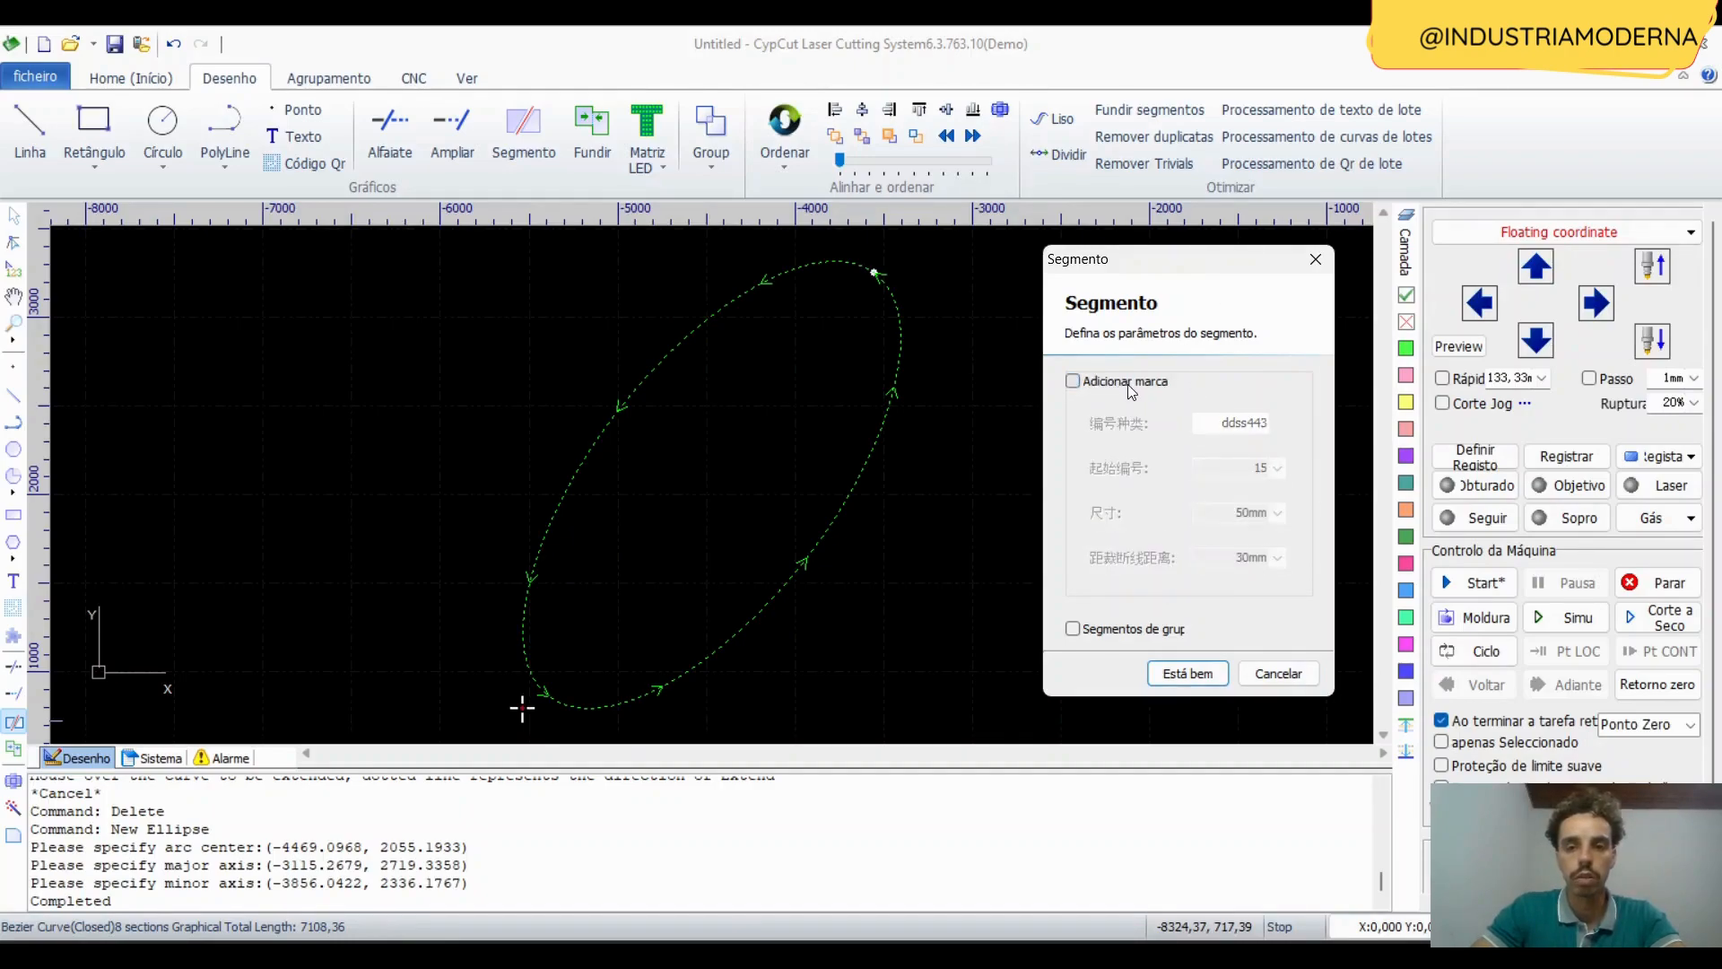
Segment the ellipse without marks using a diagonal cutting line across its lower part, from the lower-right outside to the left outside.
click(1193, 679)
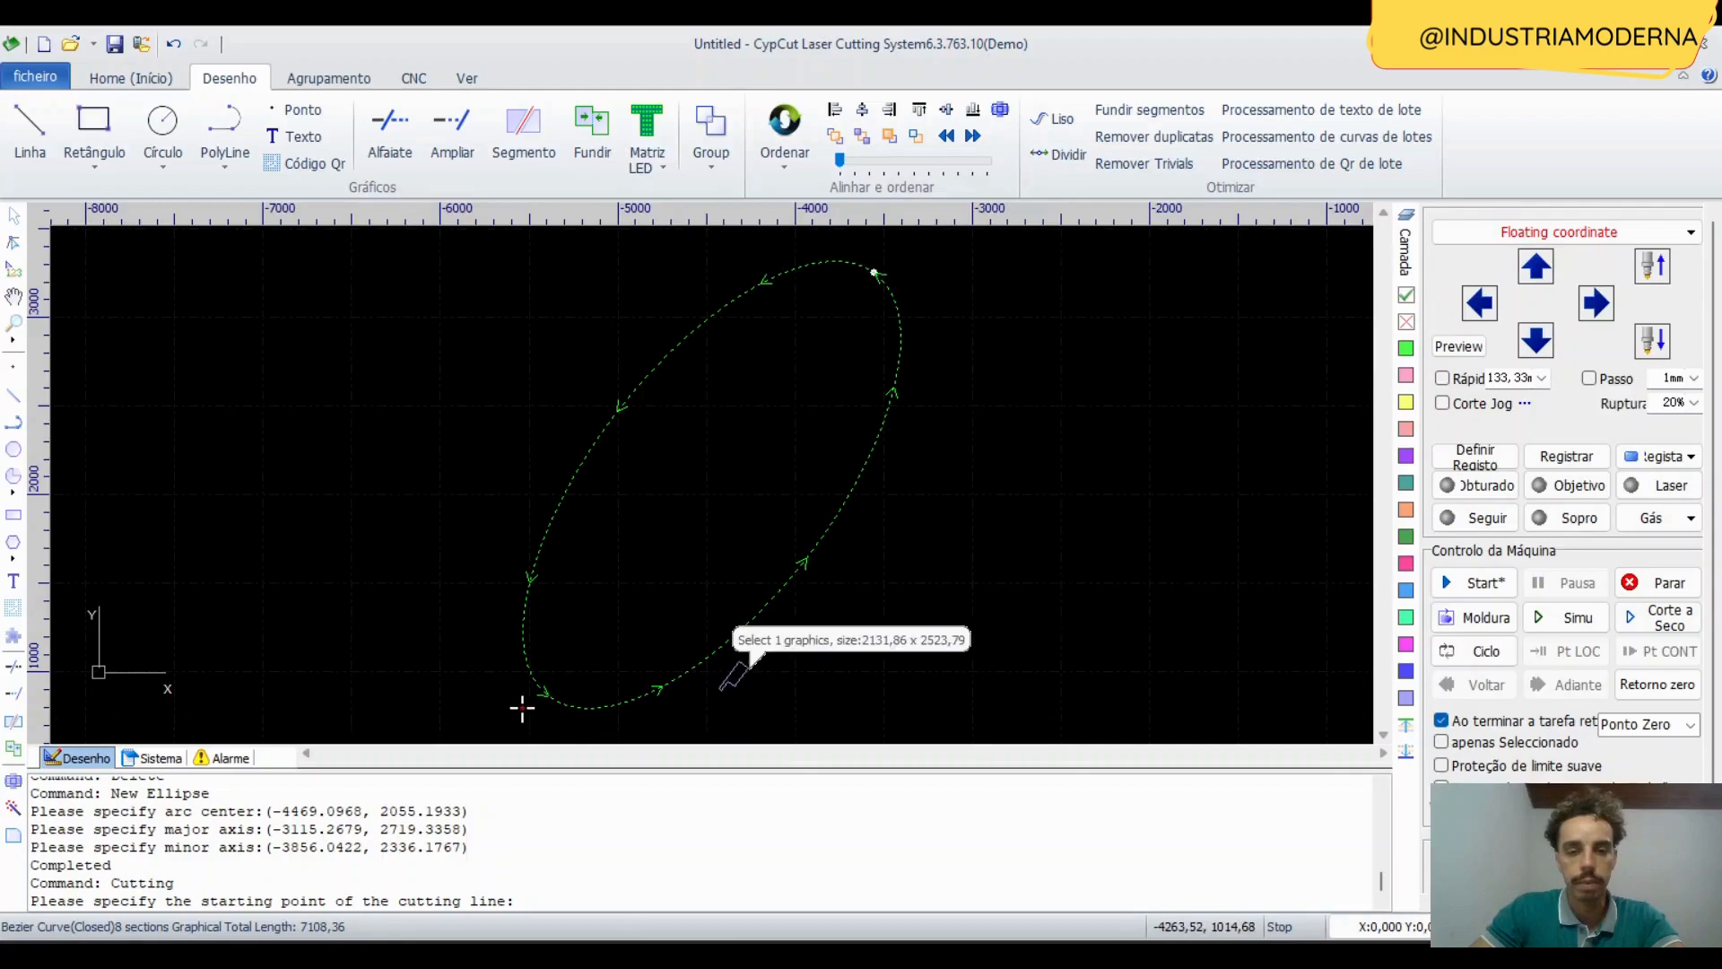
click(752, 673)
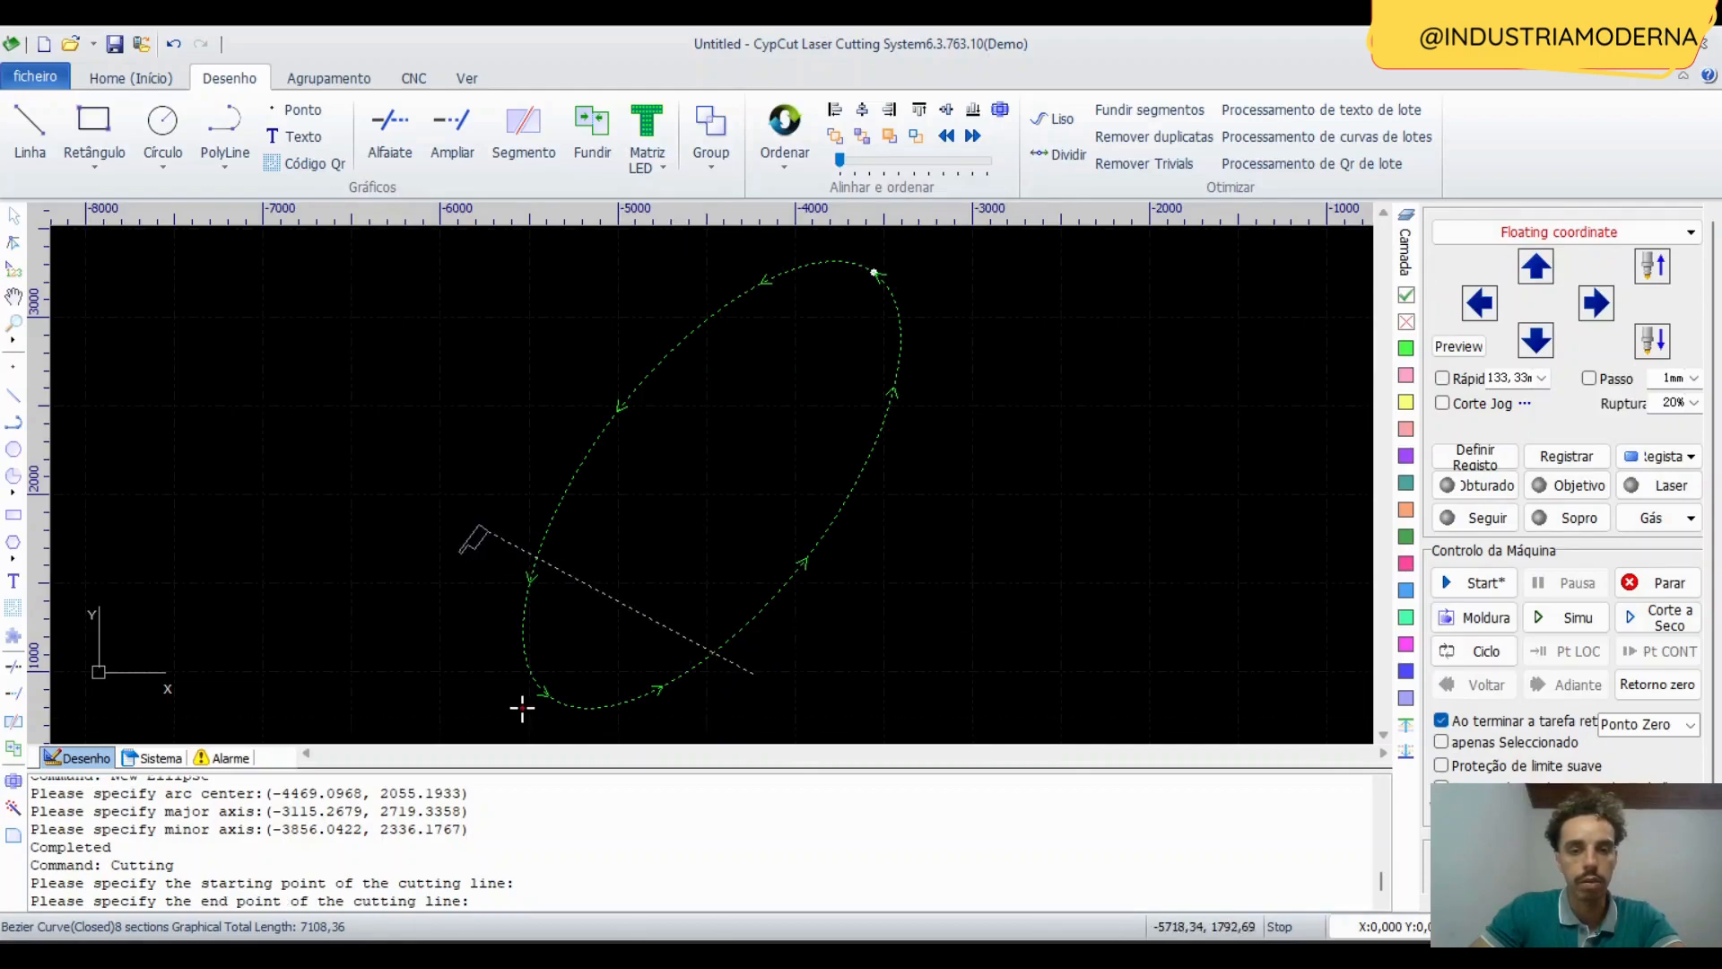
click(422, 518)
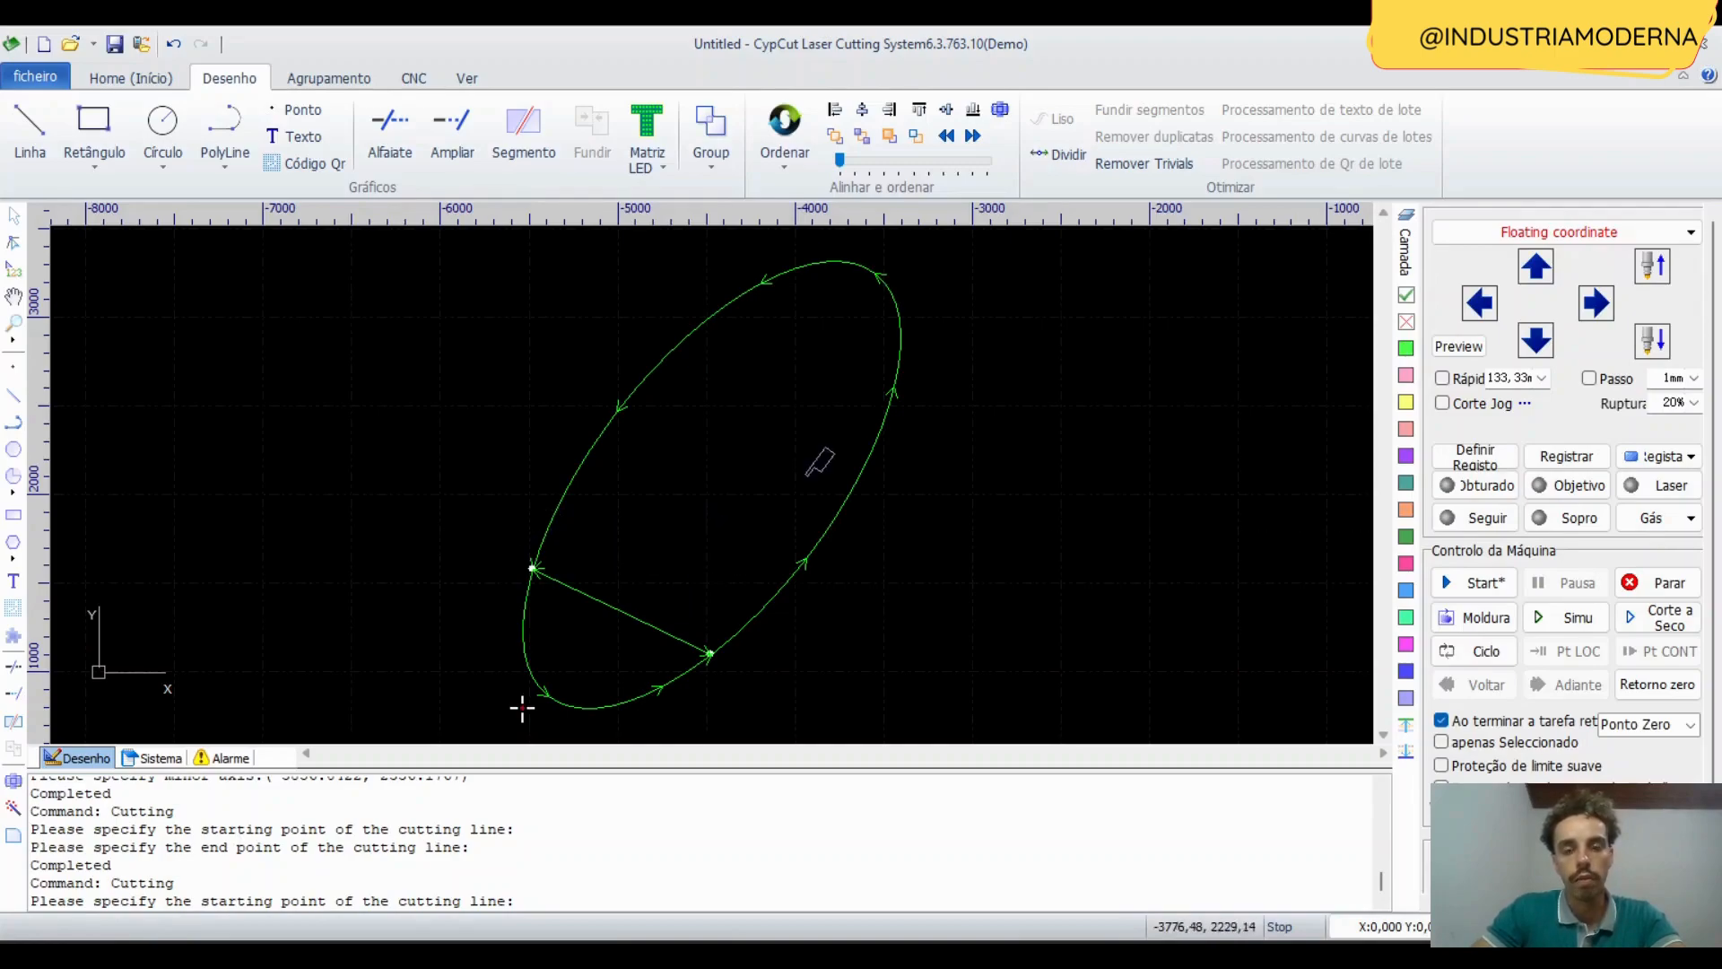
Open the Segmento settings again, enable Adicionar marca, and set the mark's number type (编号种类) to LP12.
click(13, 723)
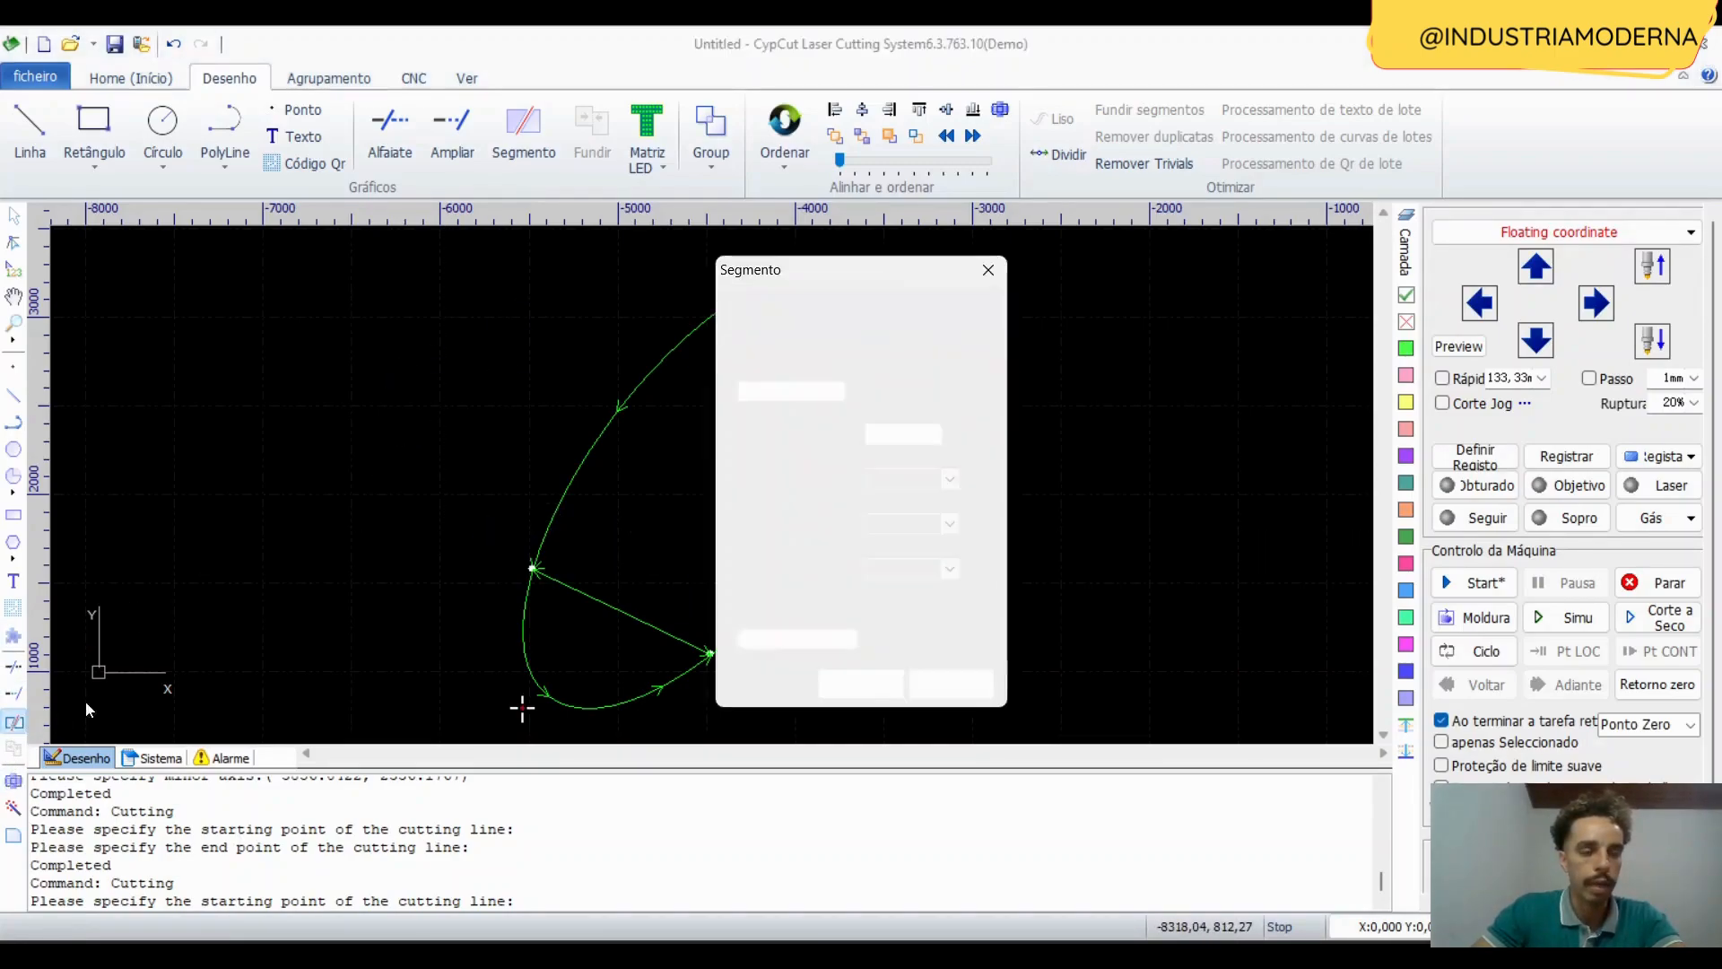
drag(877, 286, 1086, 291)
click(955, 397)
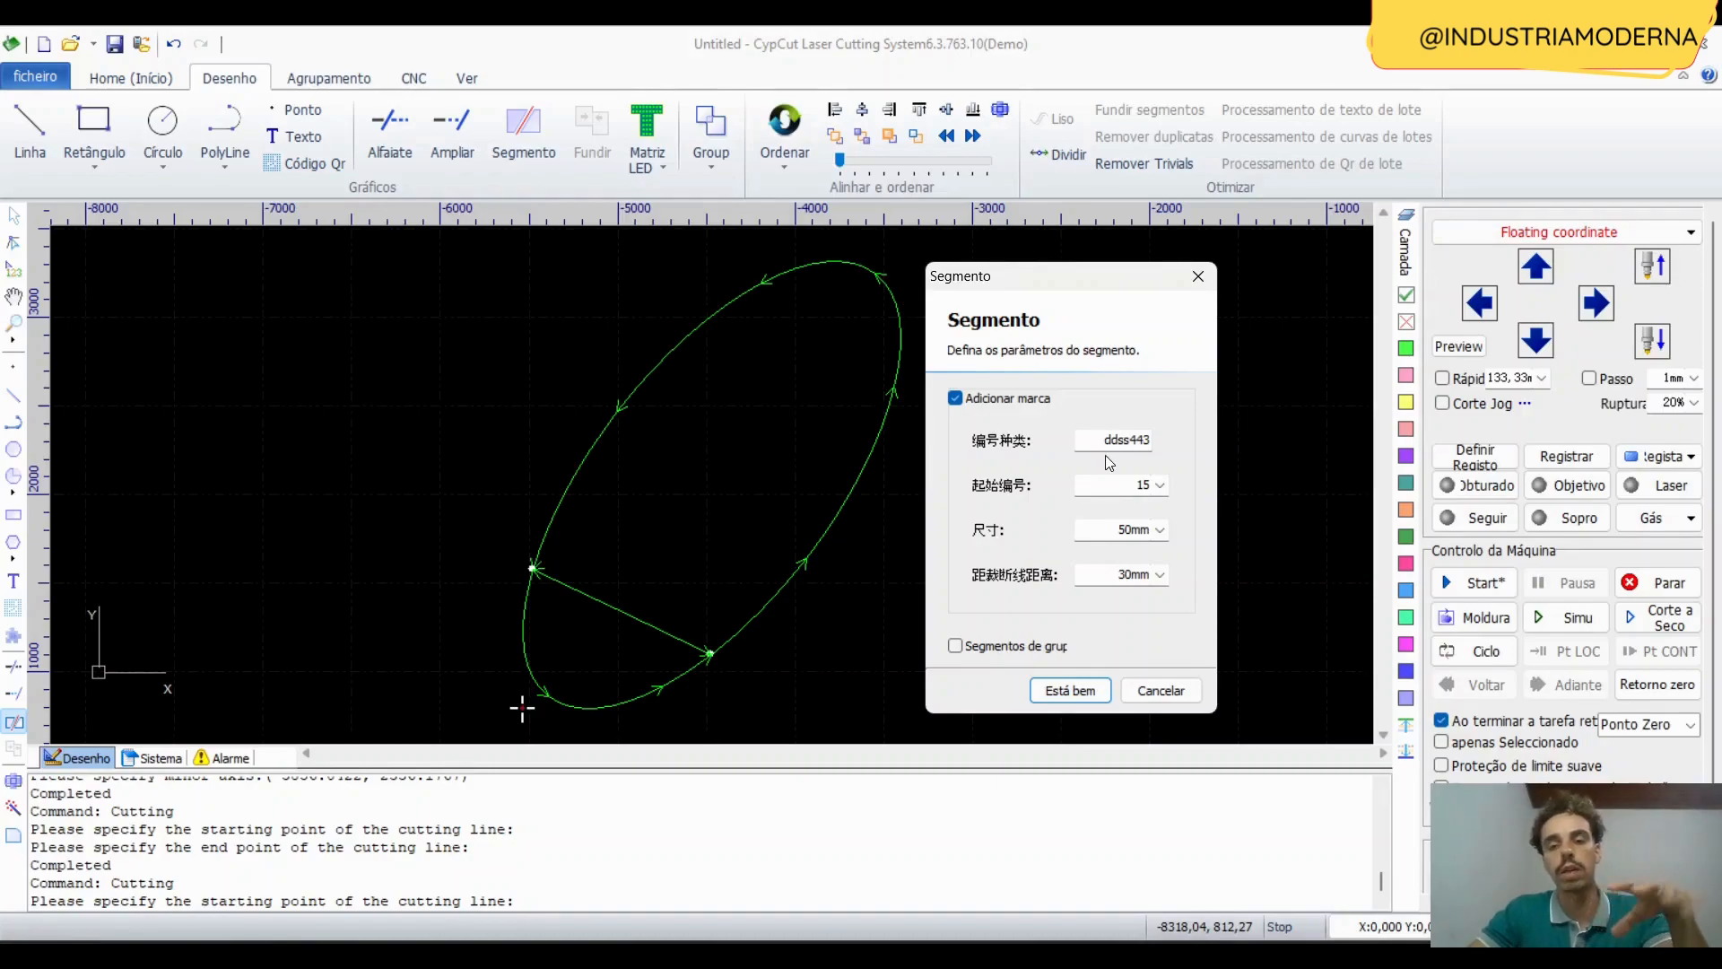
drag(1102, 441, 1147, 440)
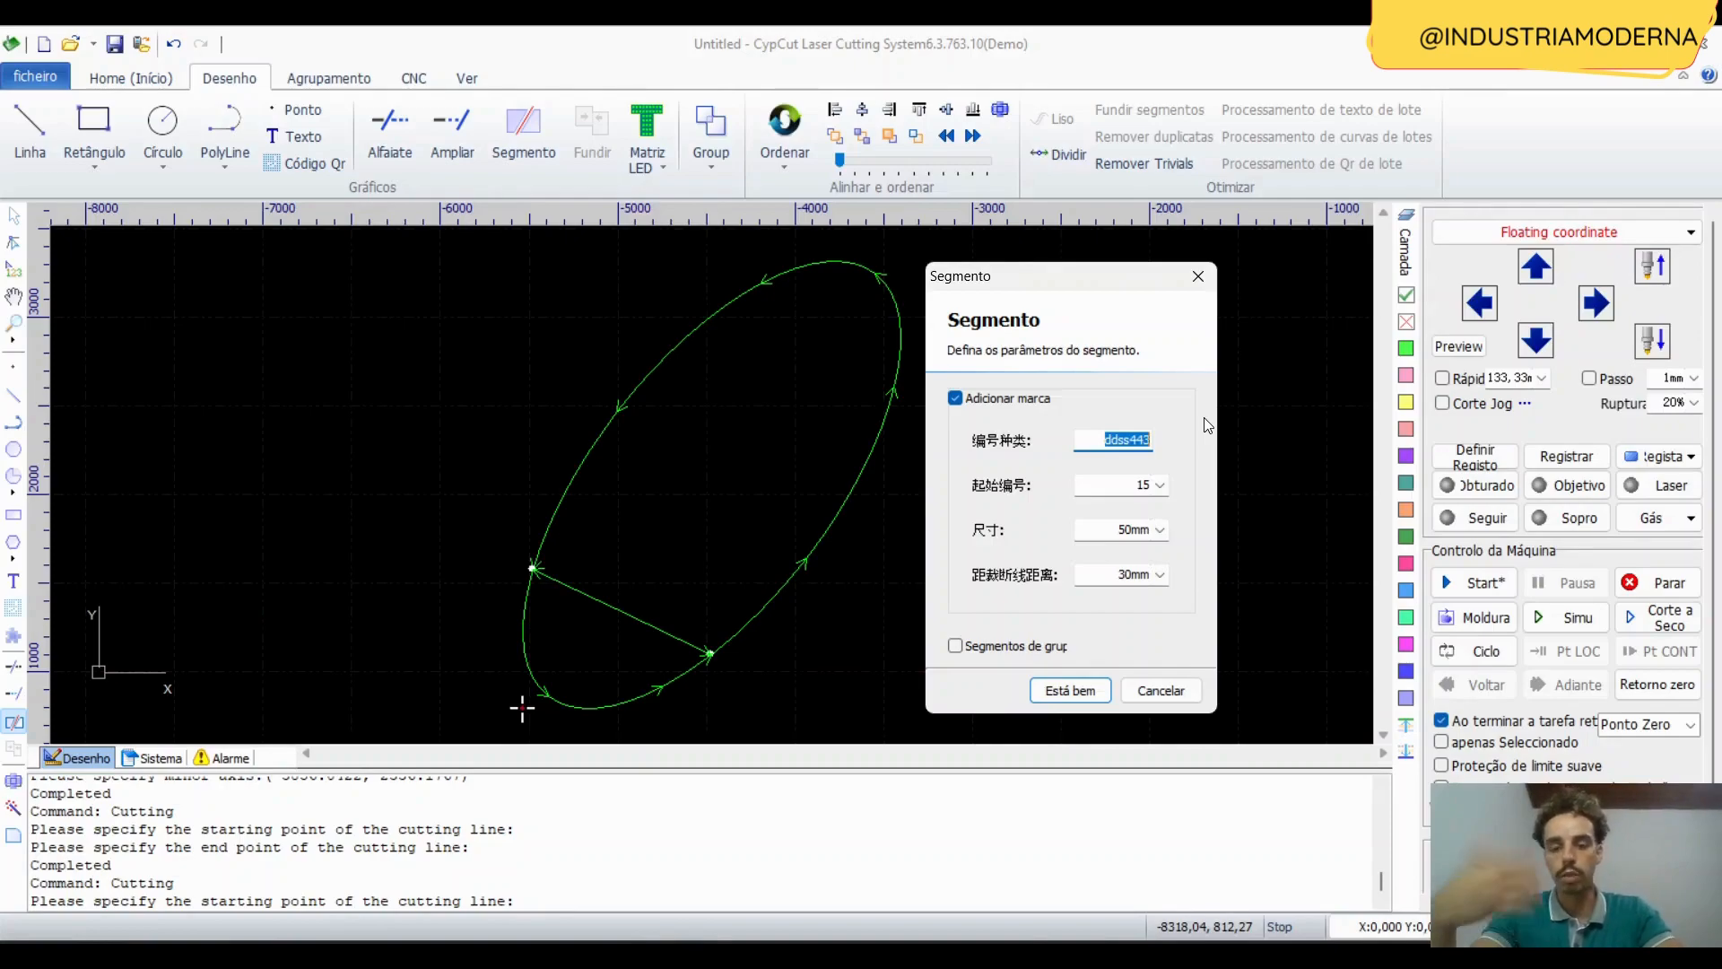
text(L)
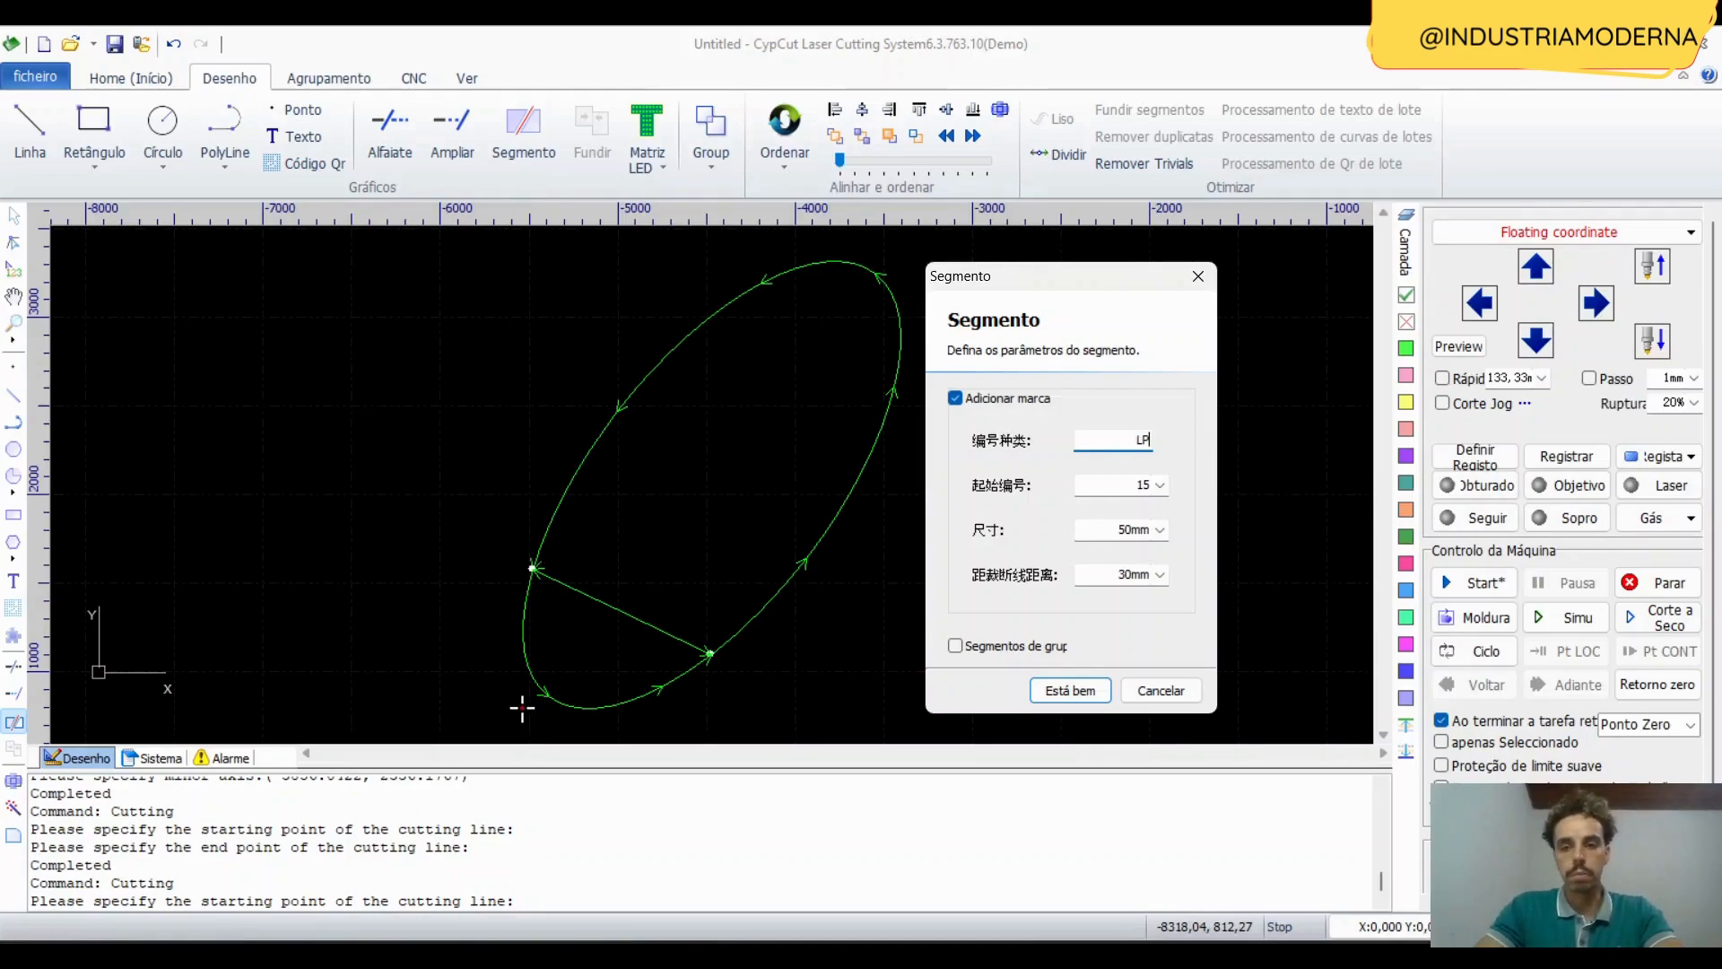
text(P)
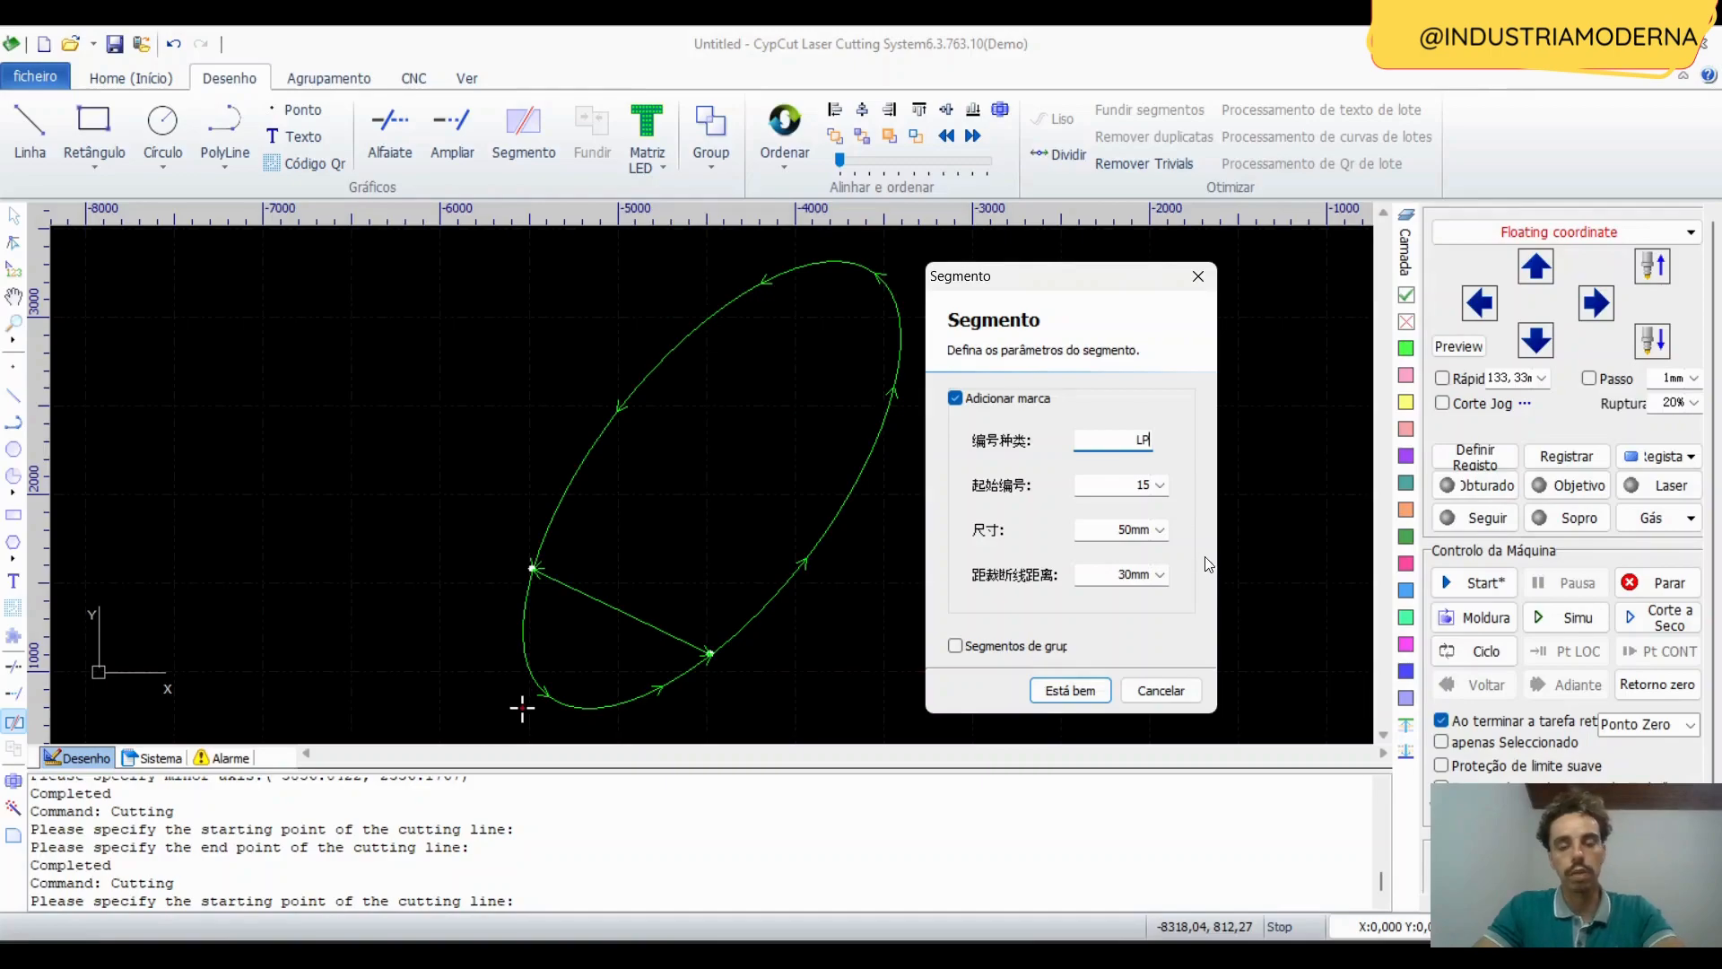
text(12)
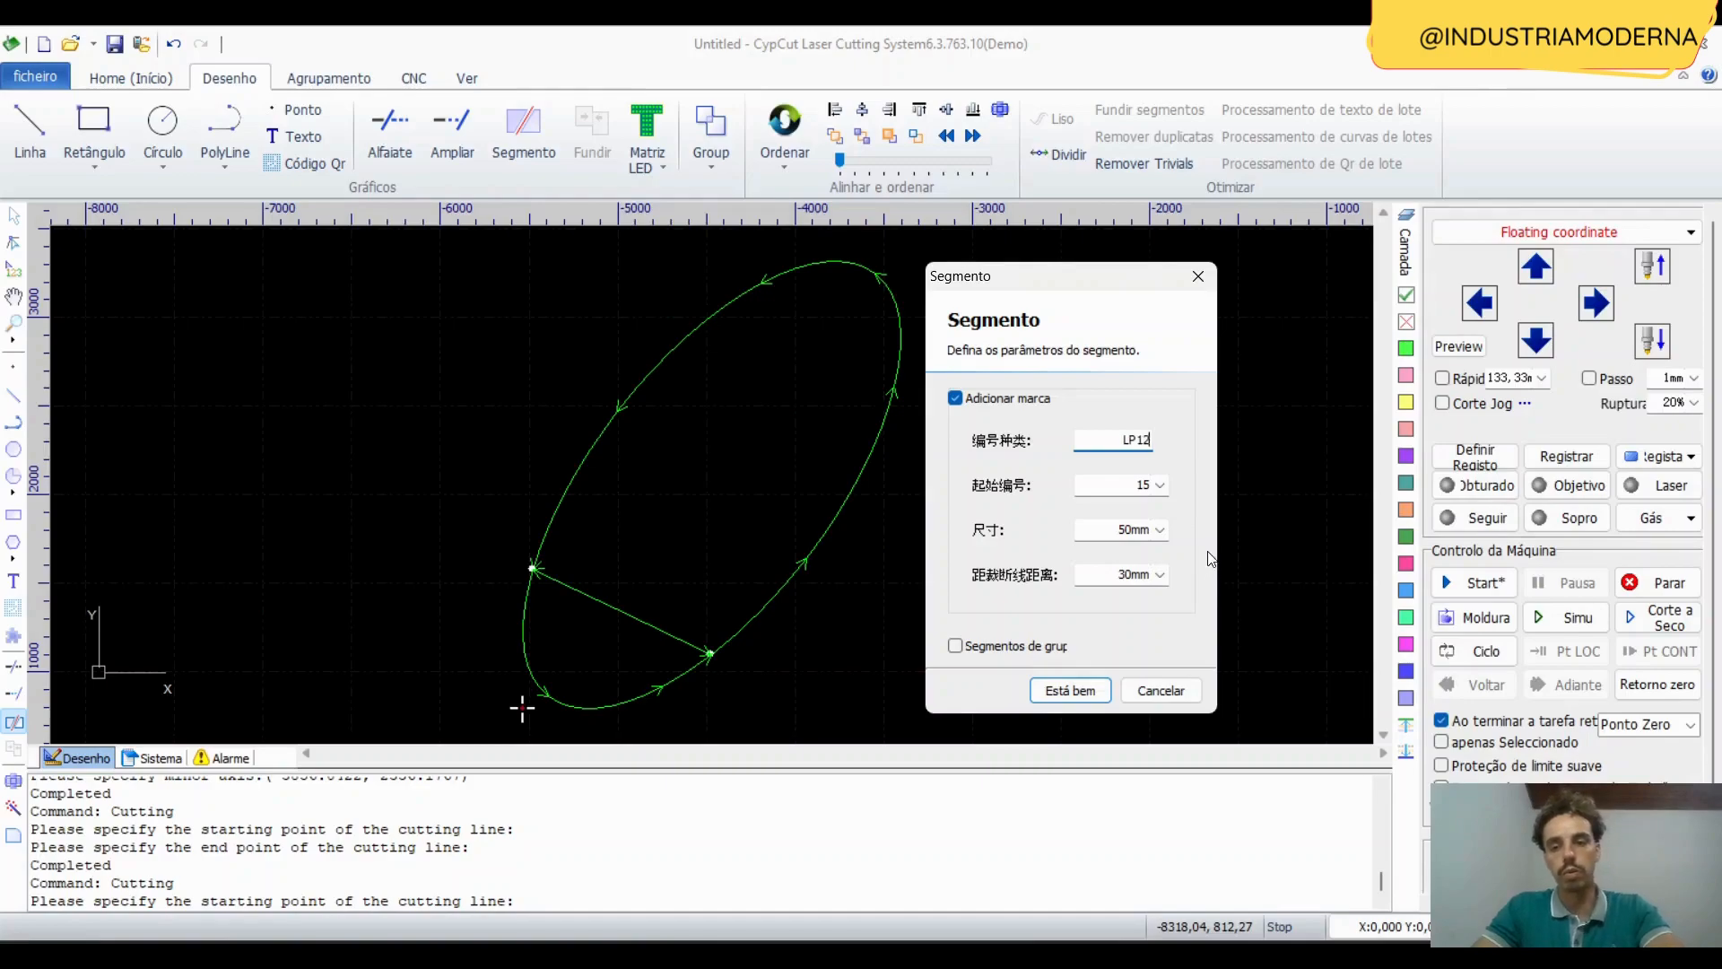
Set the mark's starting number (起始编号) to 5 in the Segmento settings.
click(1161, 484)
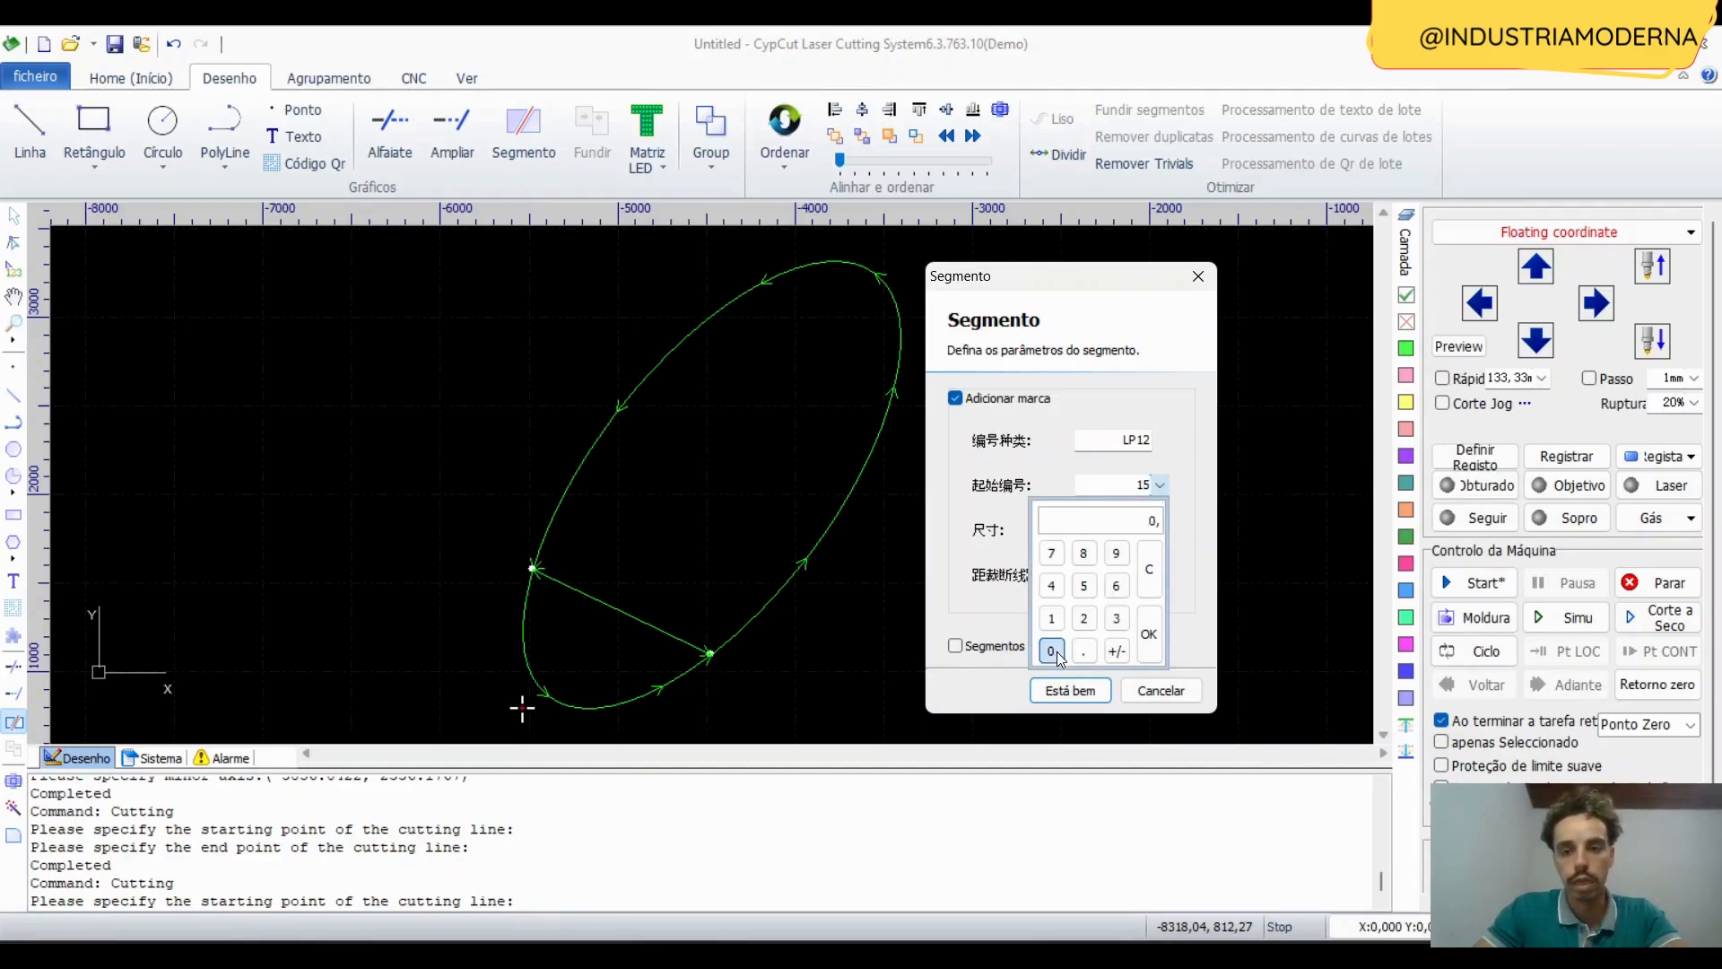
click(1083, 585)
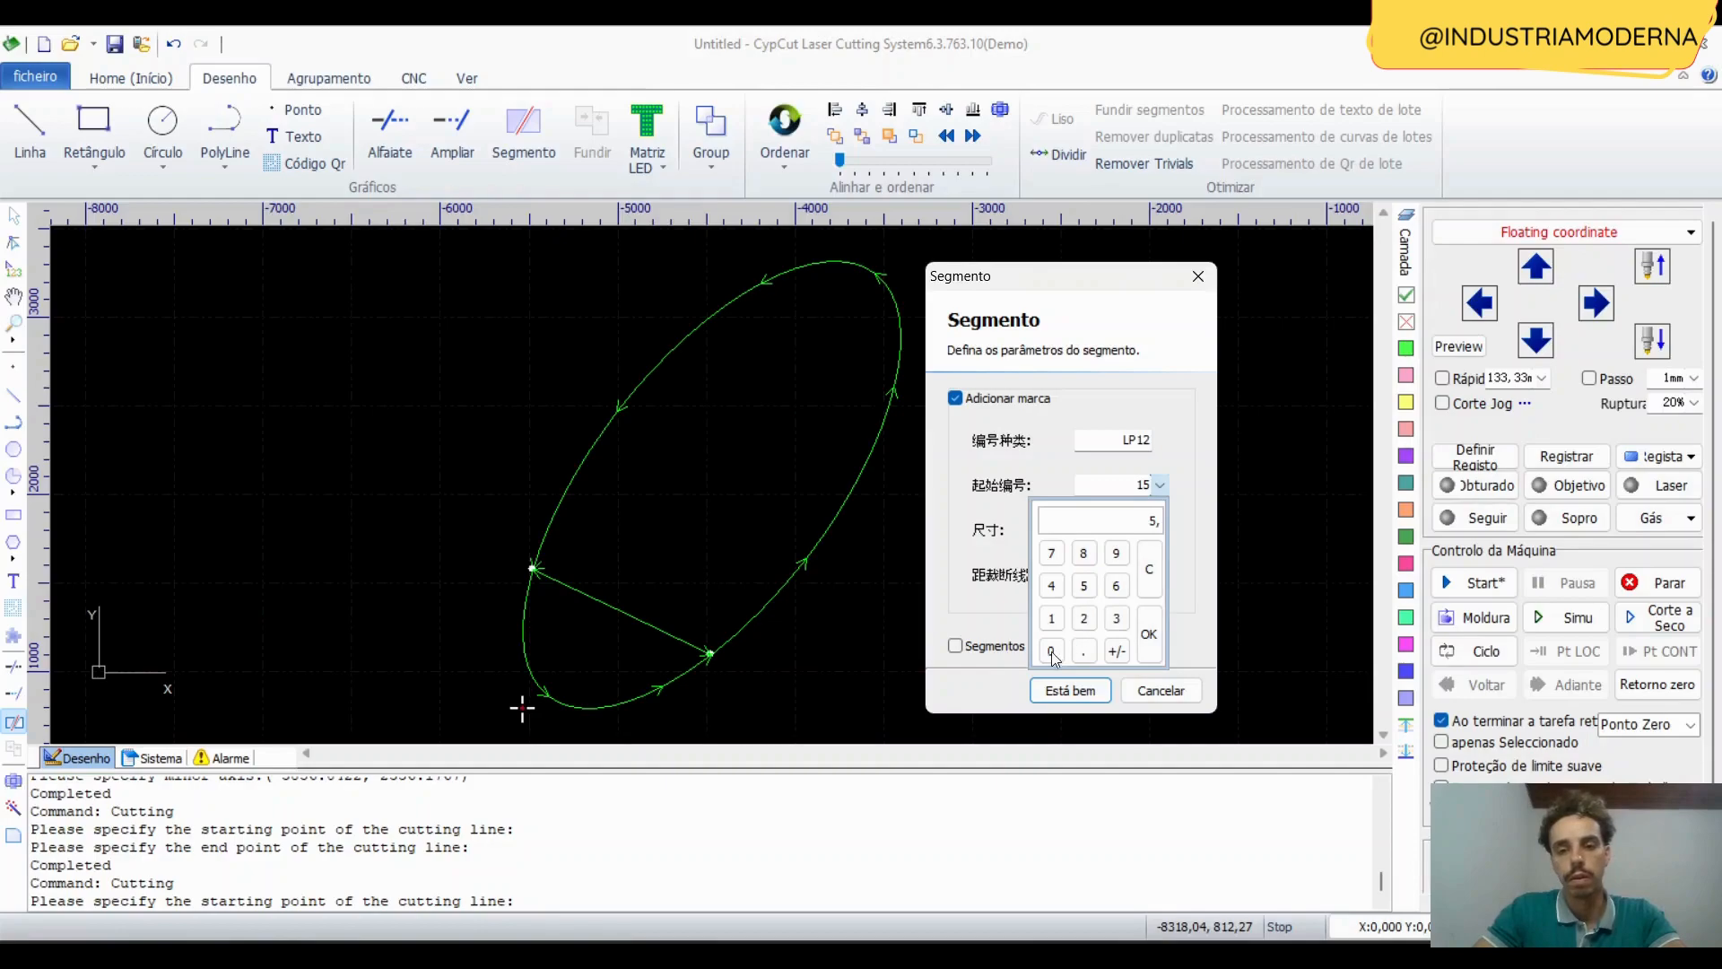
click(1148, 575)
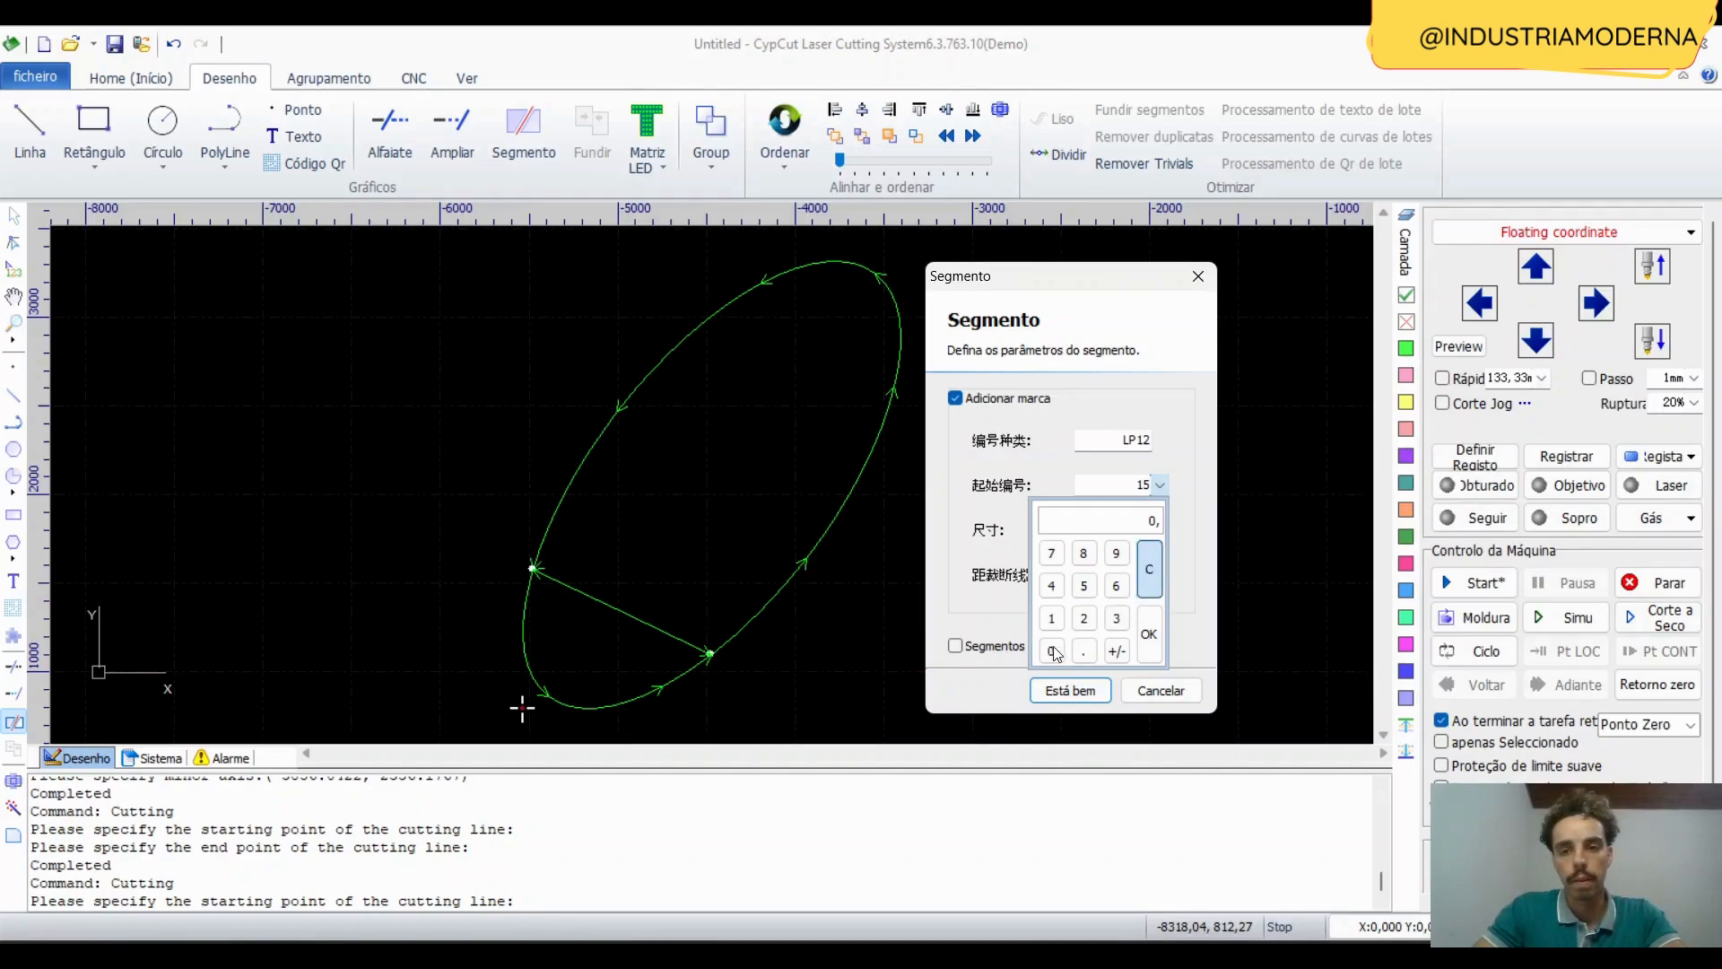
click(1083, 585)
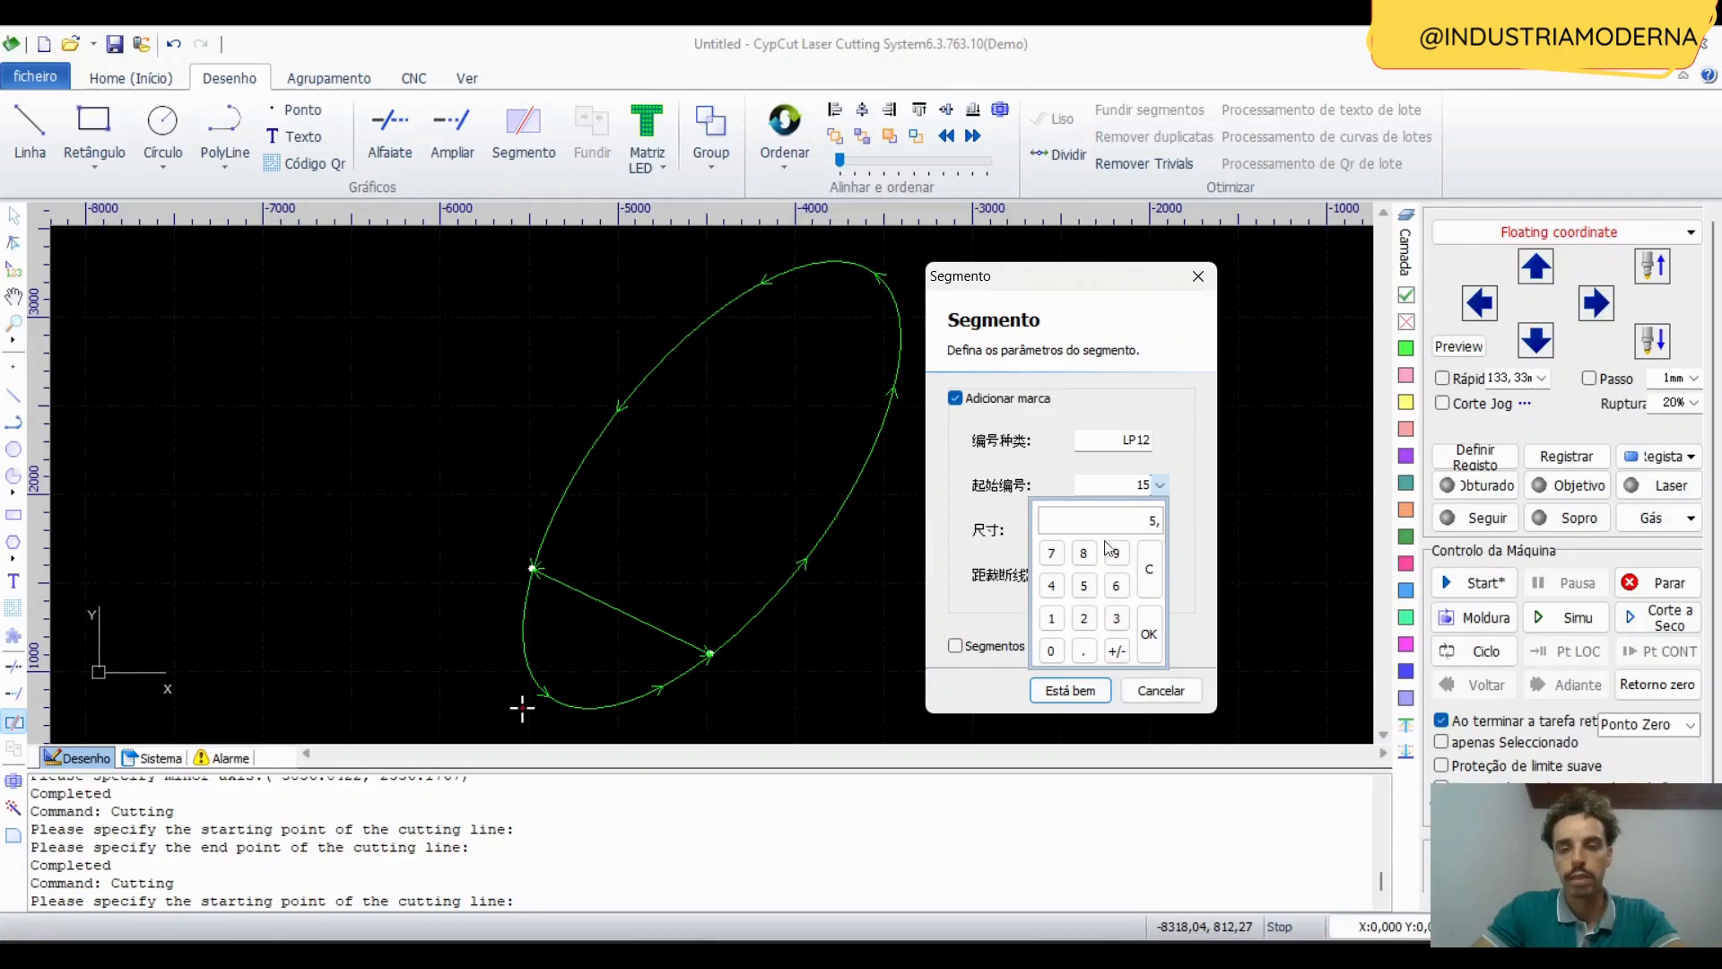
click(1149, 633)
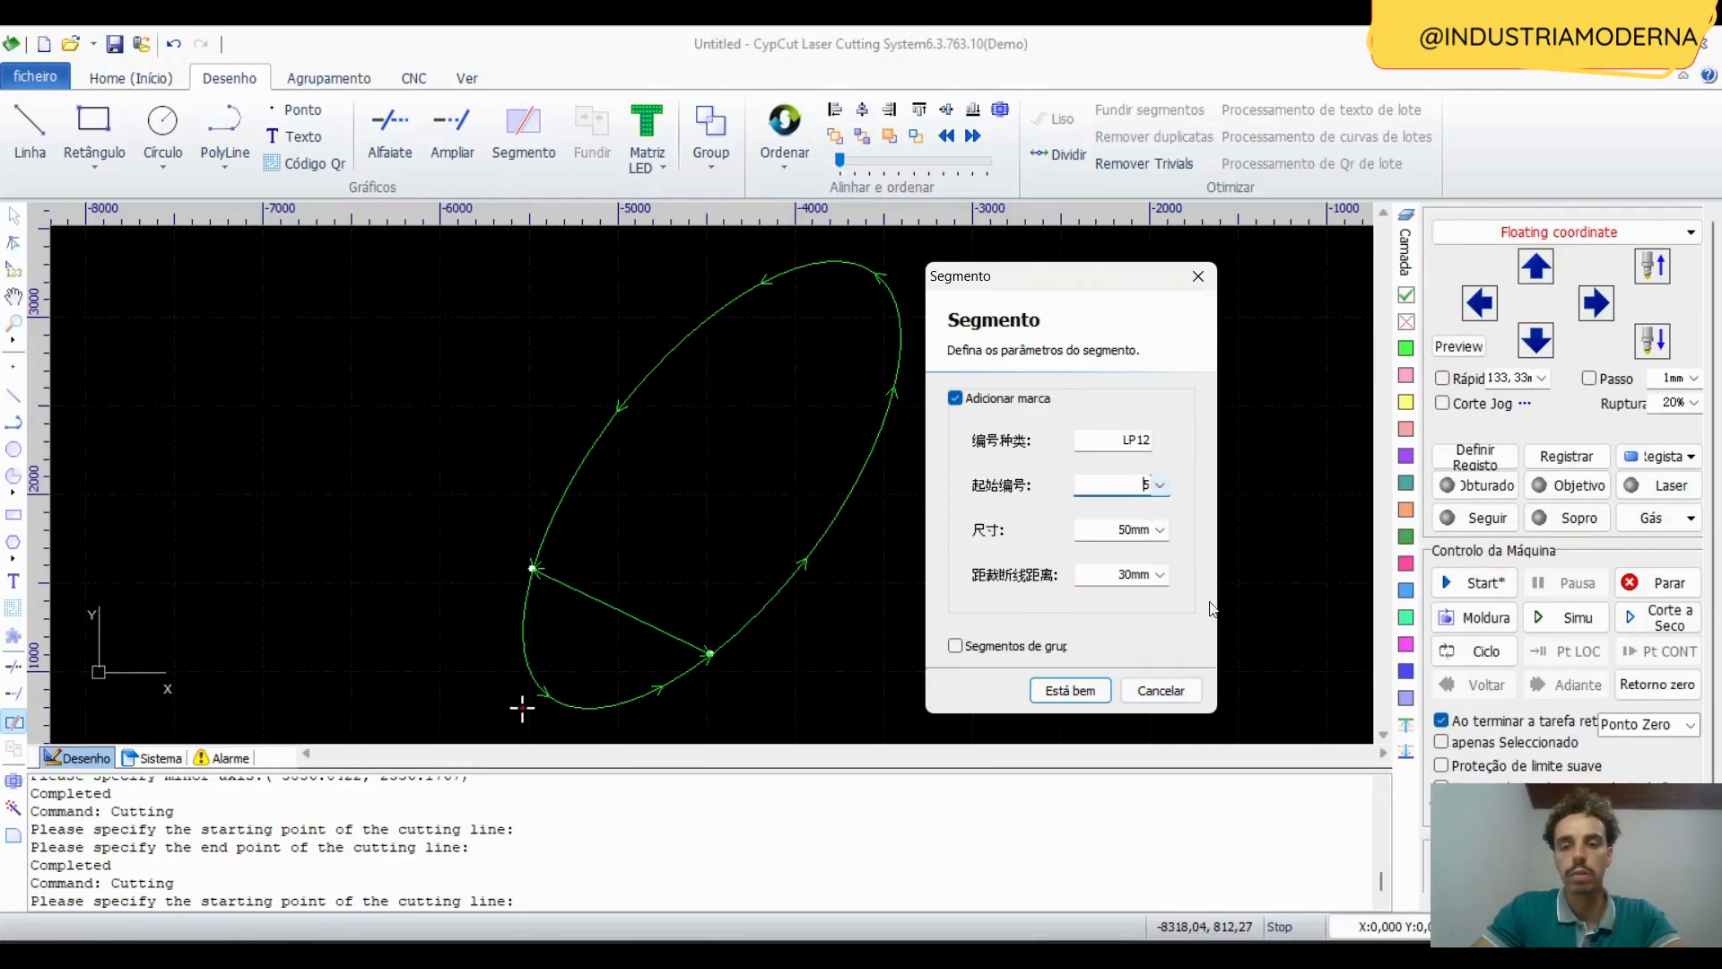
Review the mark's number type (编号种类), keeping LP12, and set the mark size (尺寸) to 20 mm.
drag(1122, 440, 1146, 439)
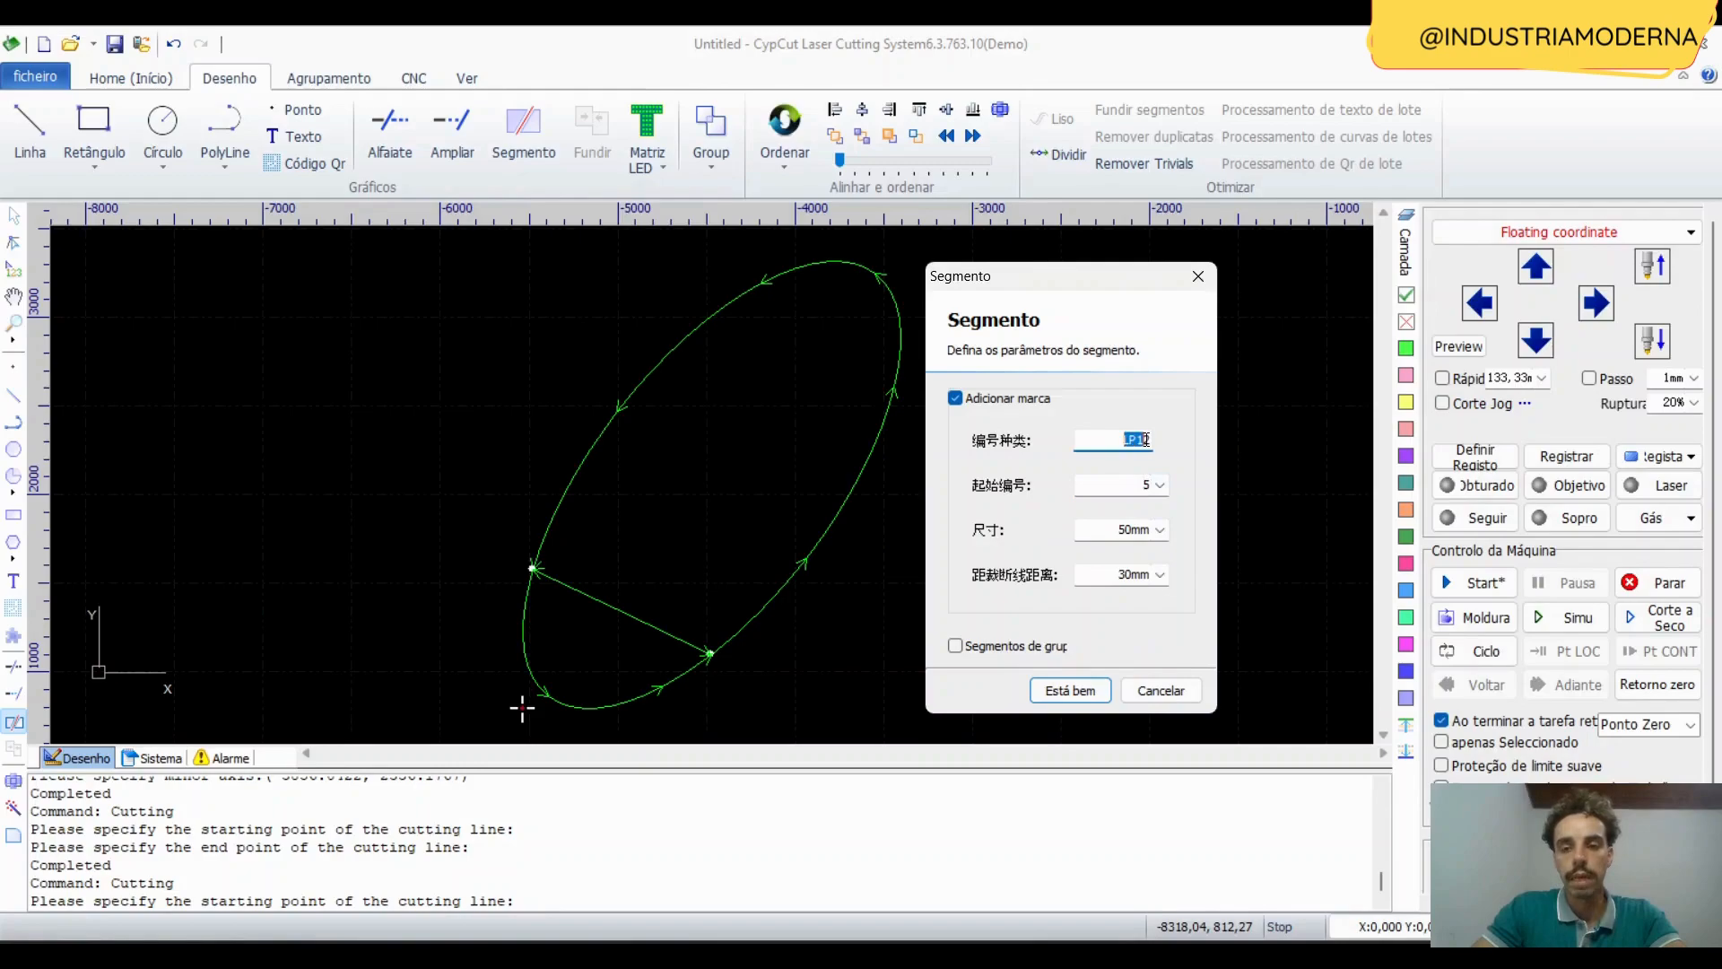
click(1122, 439)
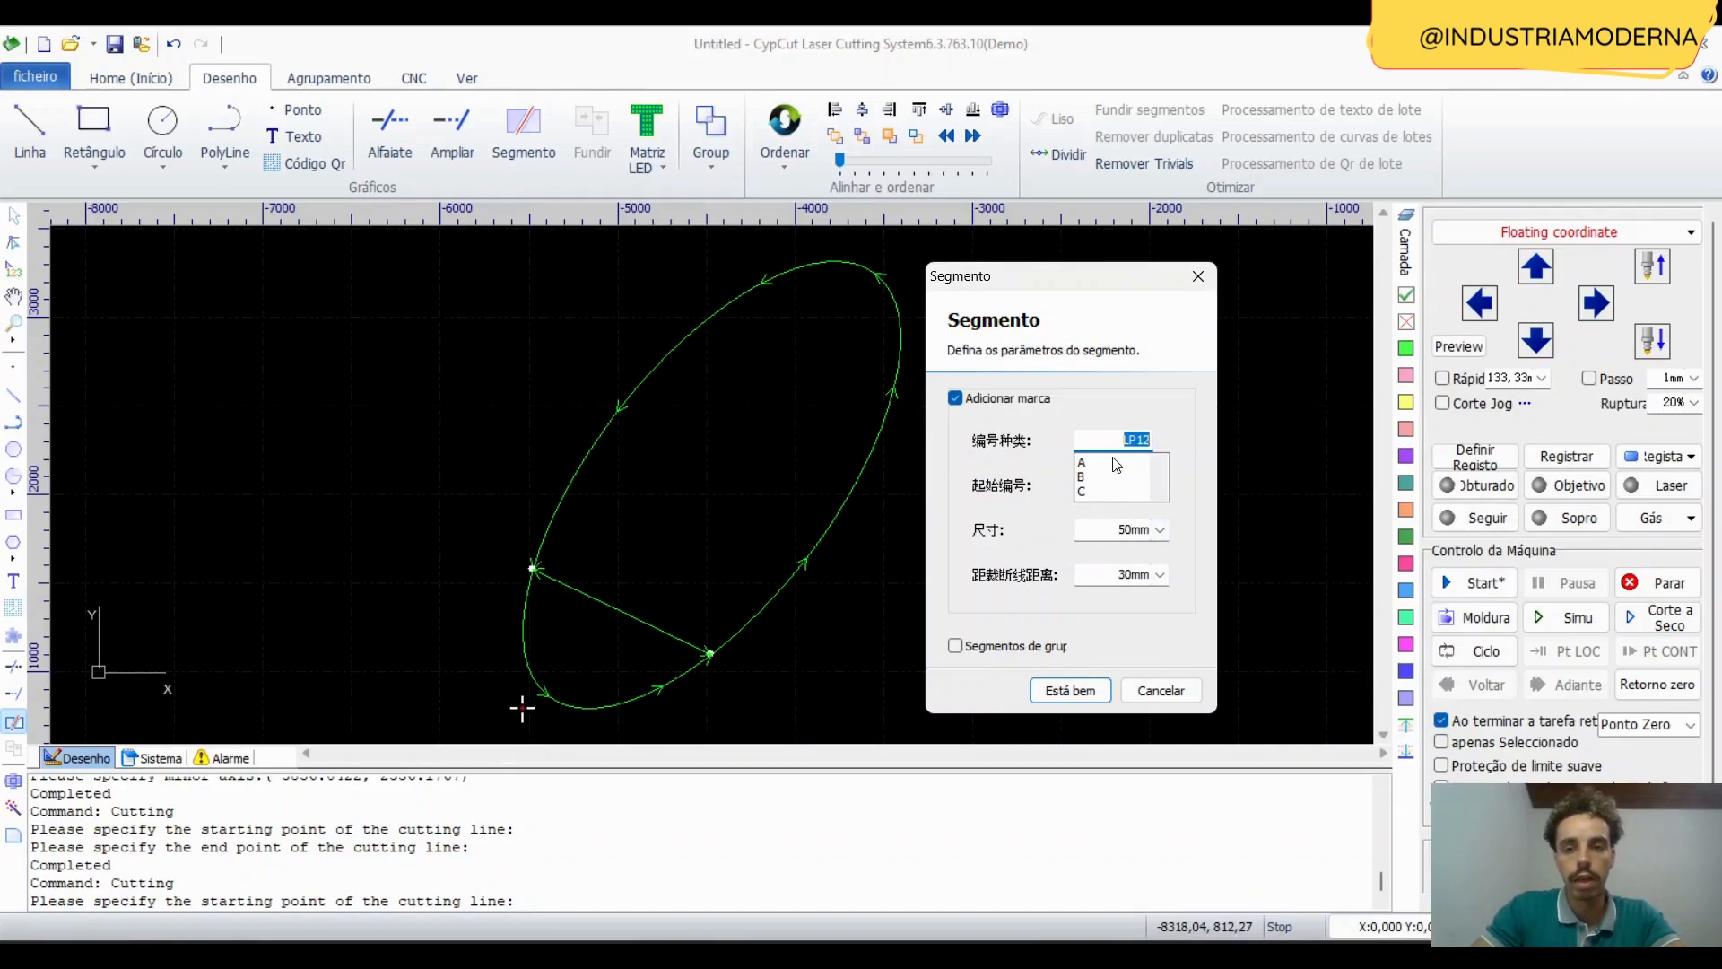
click(1130, 440)
double_click(1125, 528)
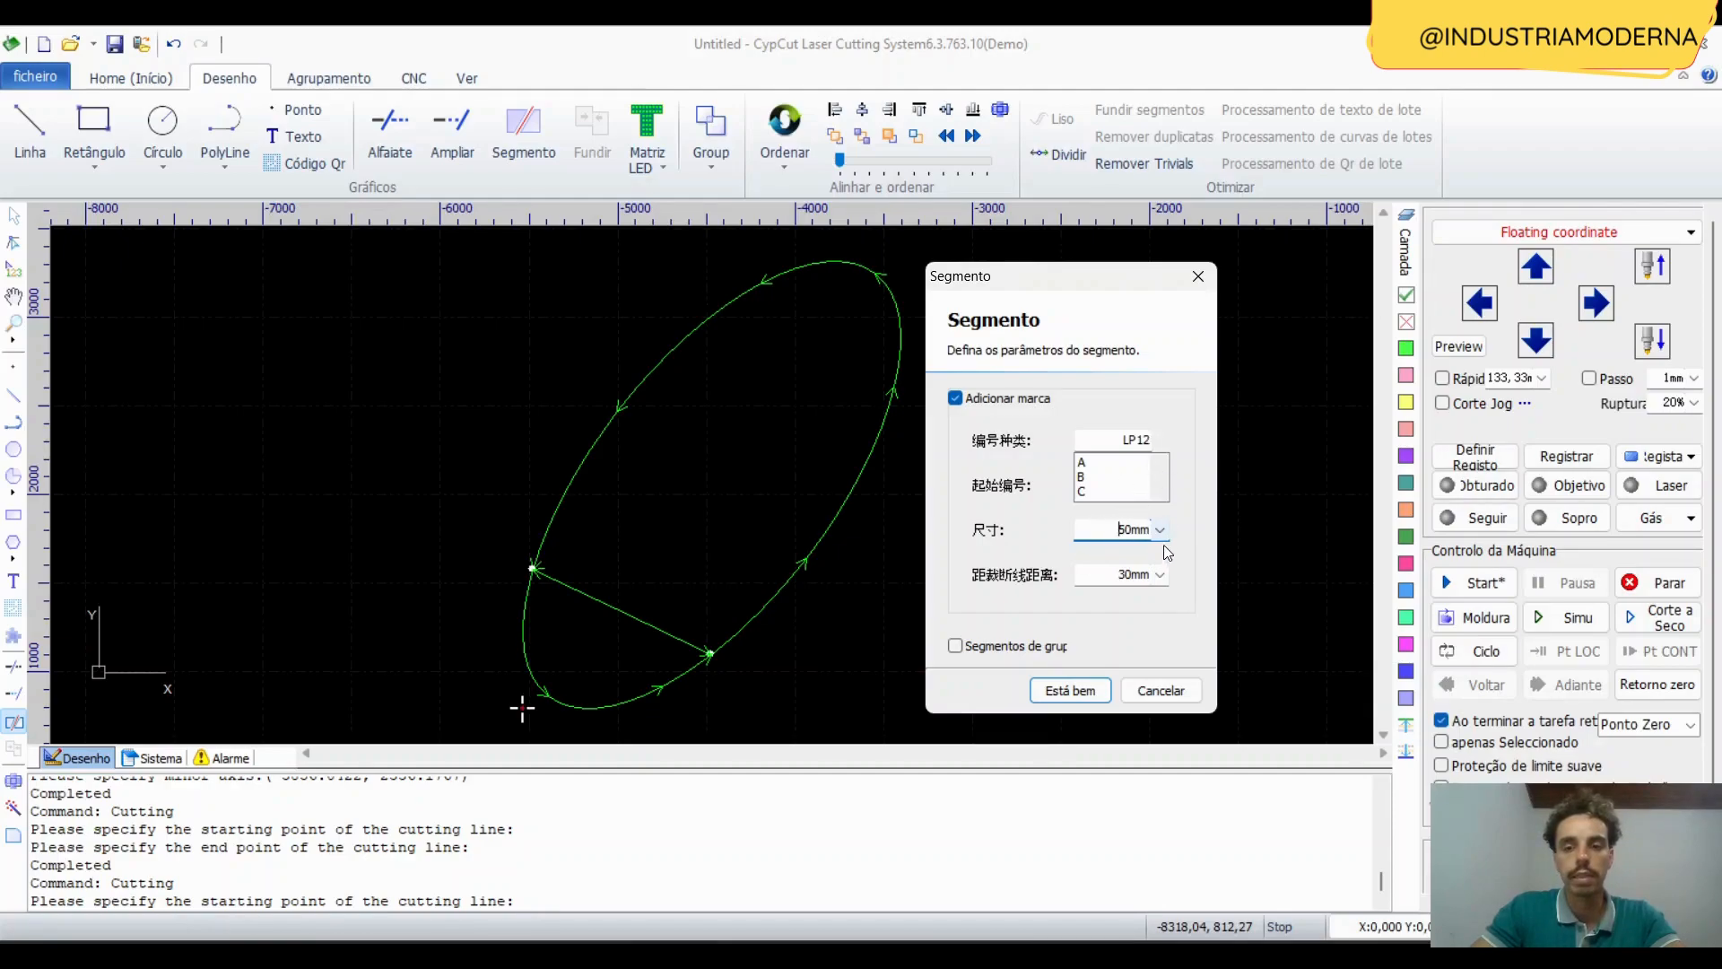
click(1161, 530)
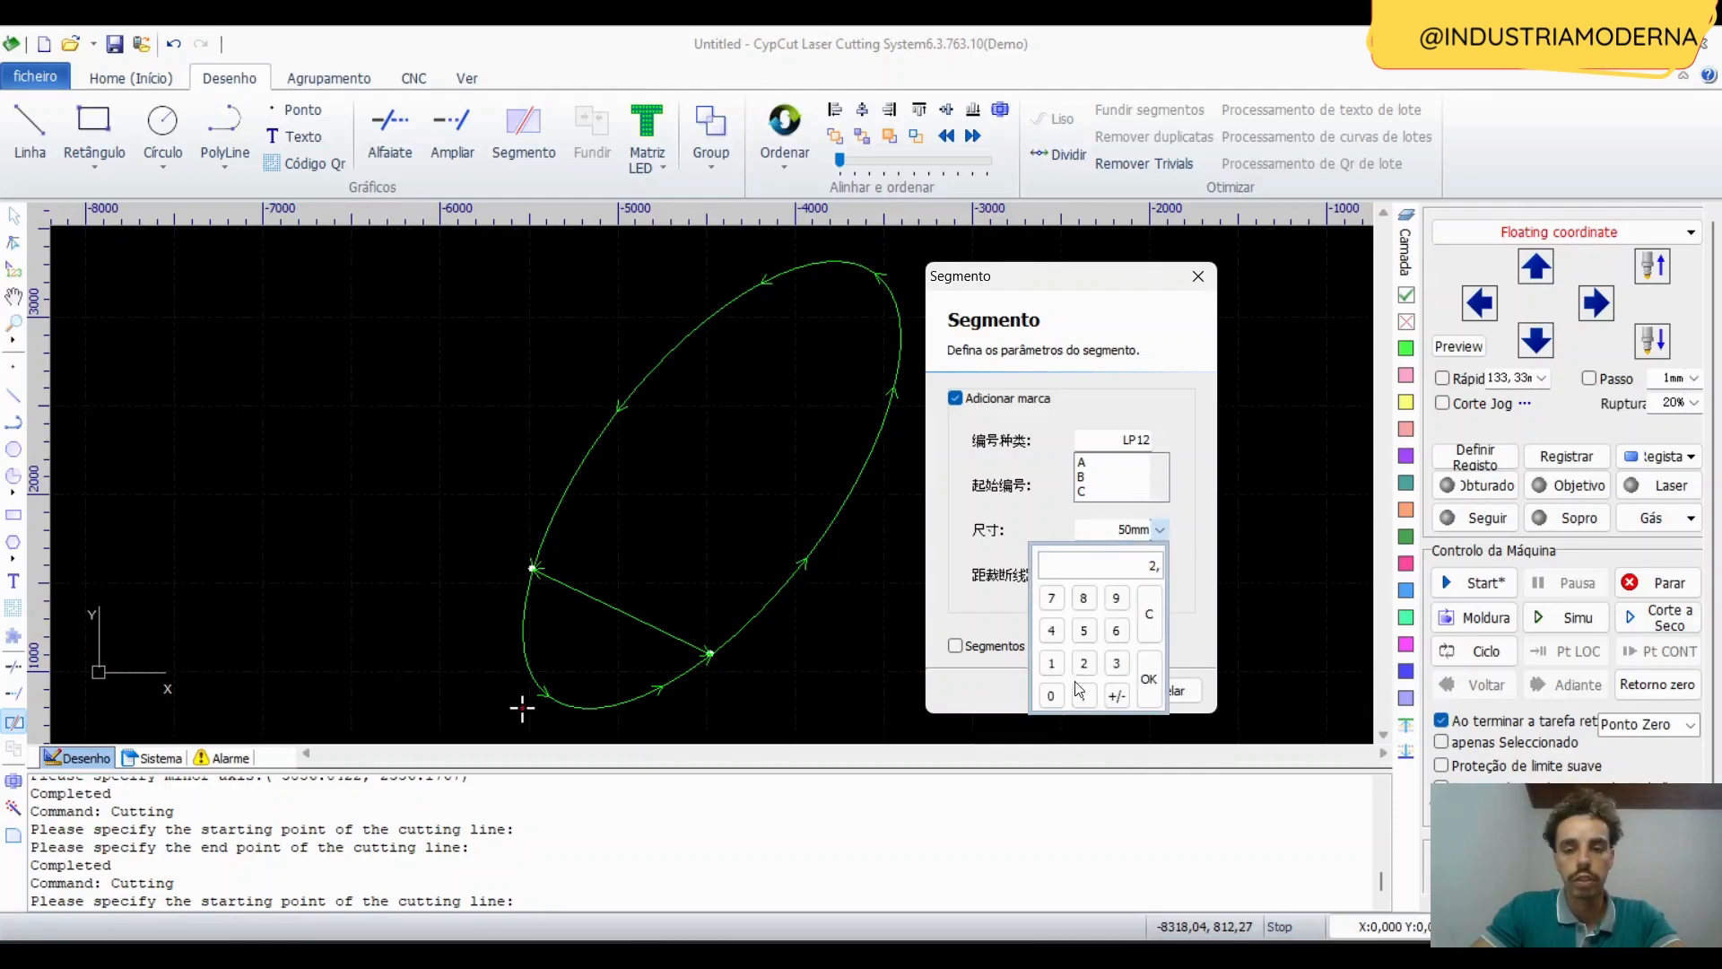
click(1188, 524)
click(1162, 535)
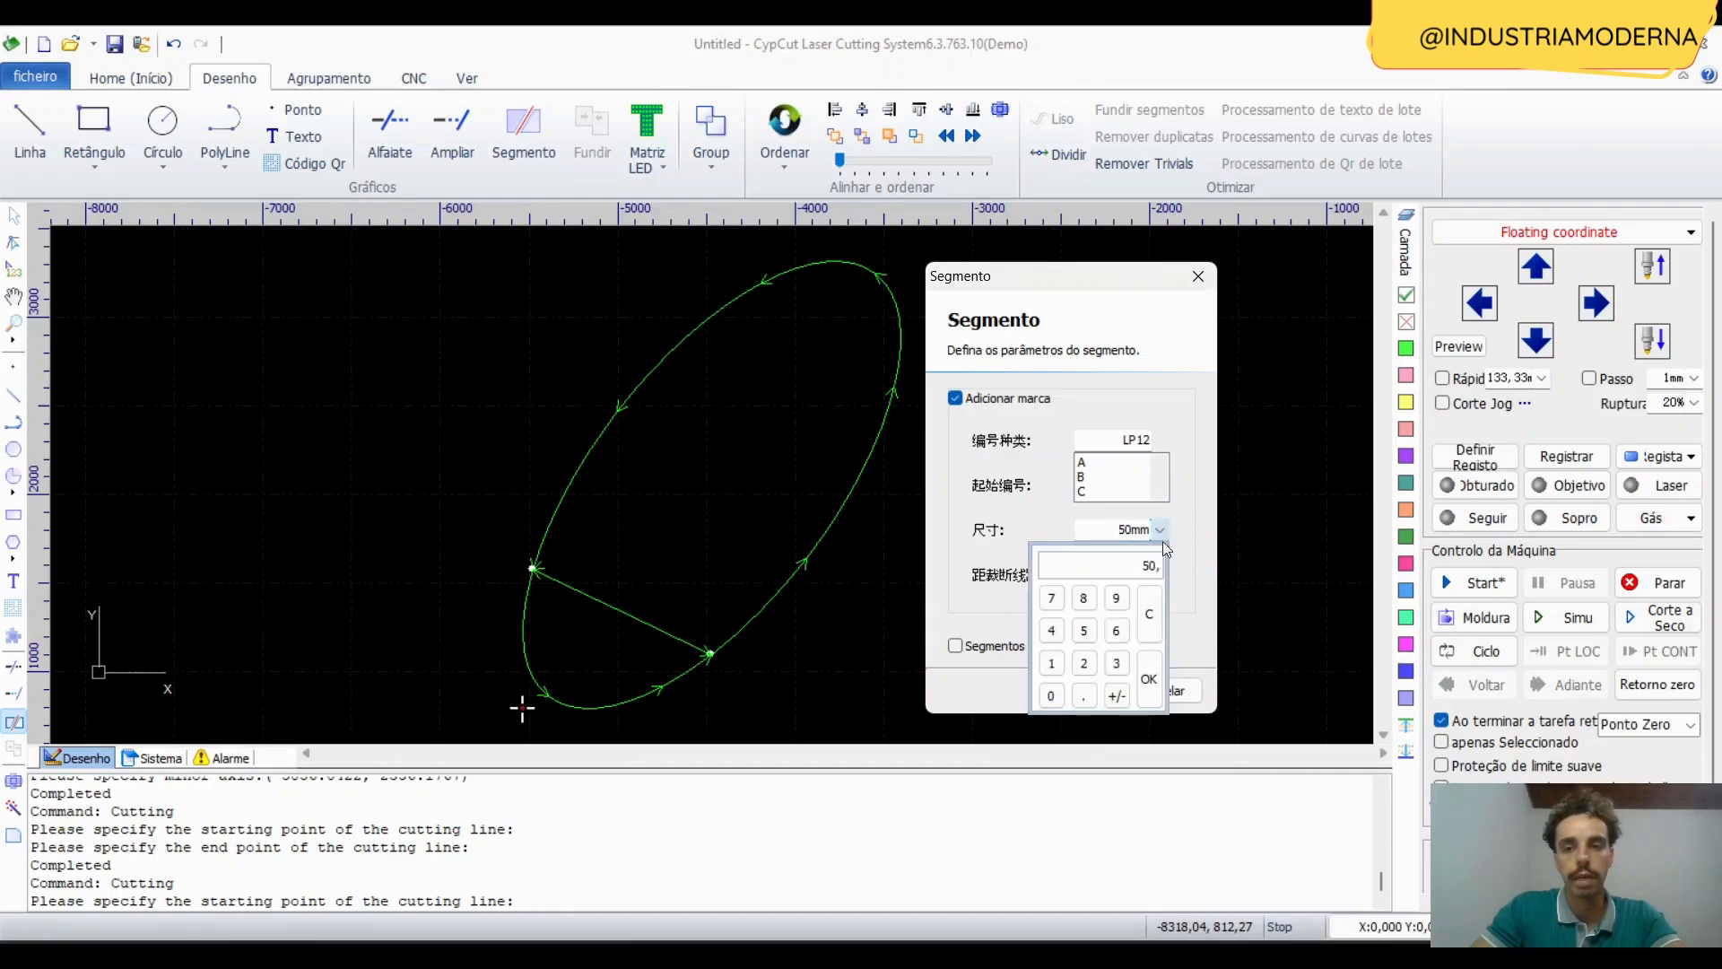
click(1089, 665)
click(1056, 694)
click(1149, 679)
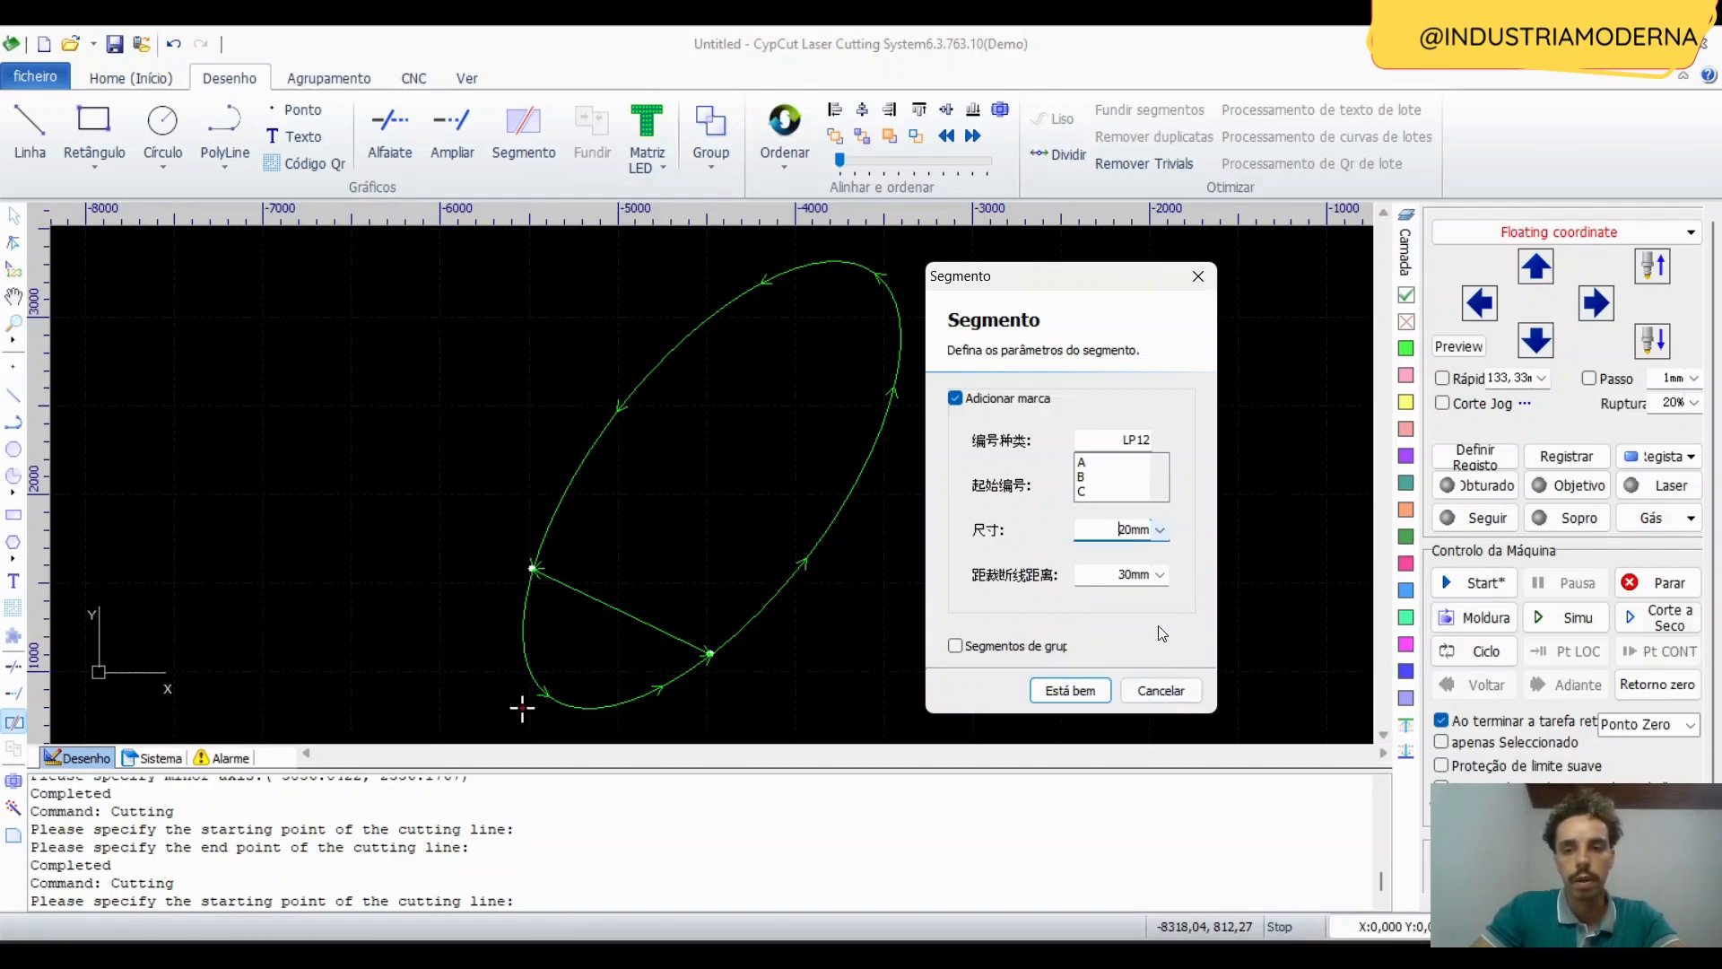
Set the mark's distance from the cutting line (距裁断线距离) to 10 mm and accept the Segmento settings.
click(1109, 446)
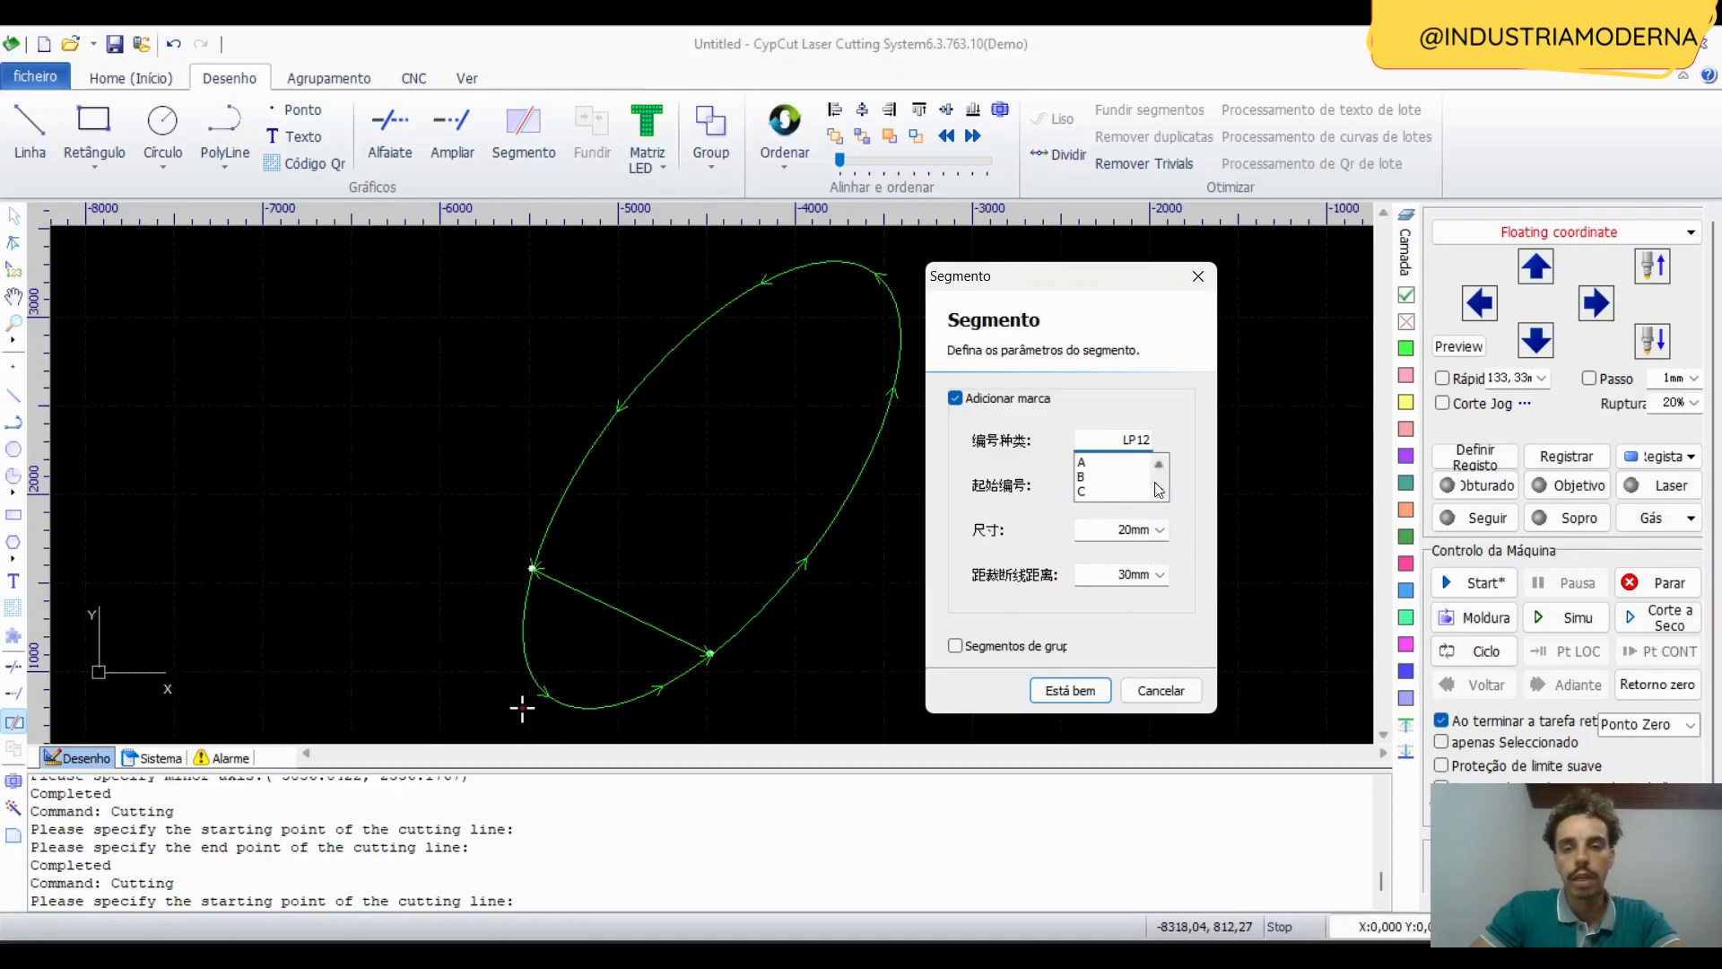
click(1157, 573)
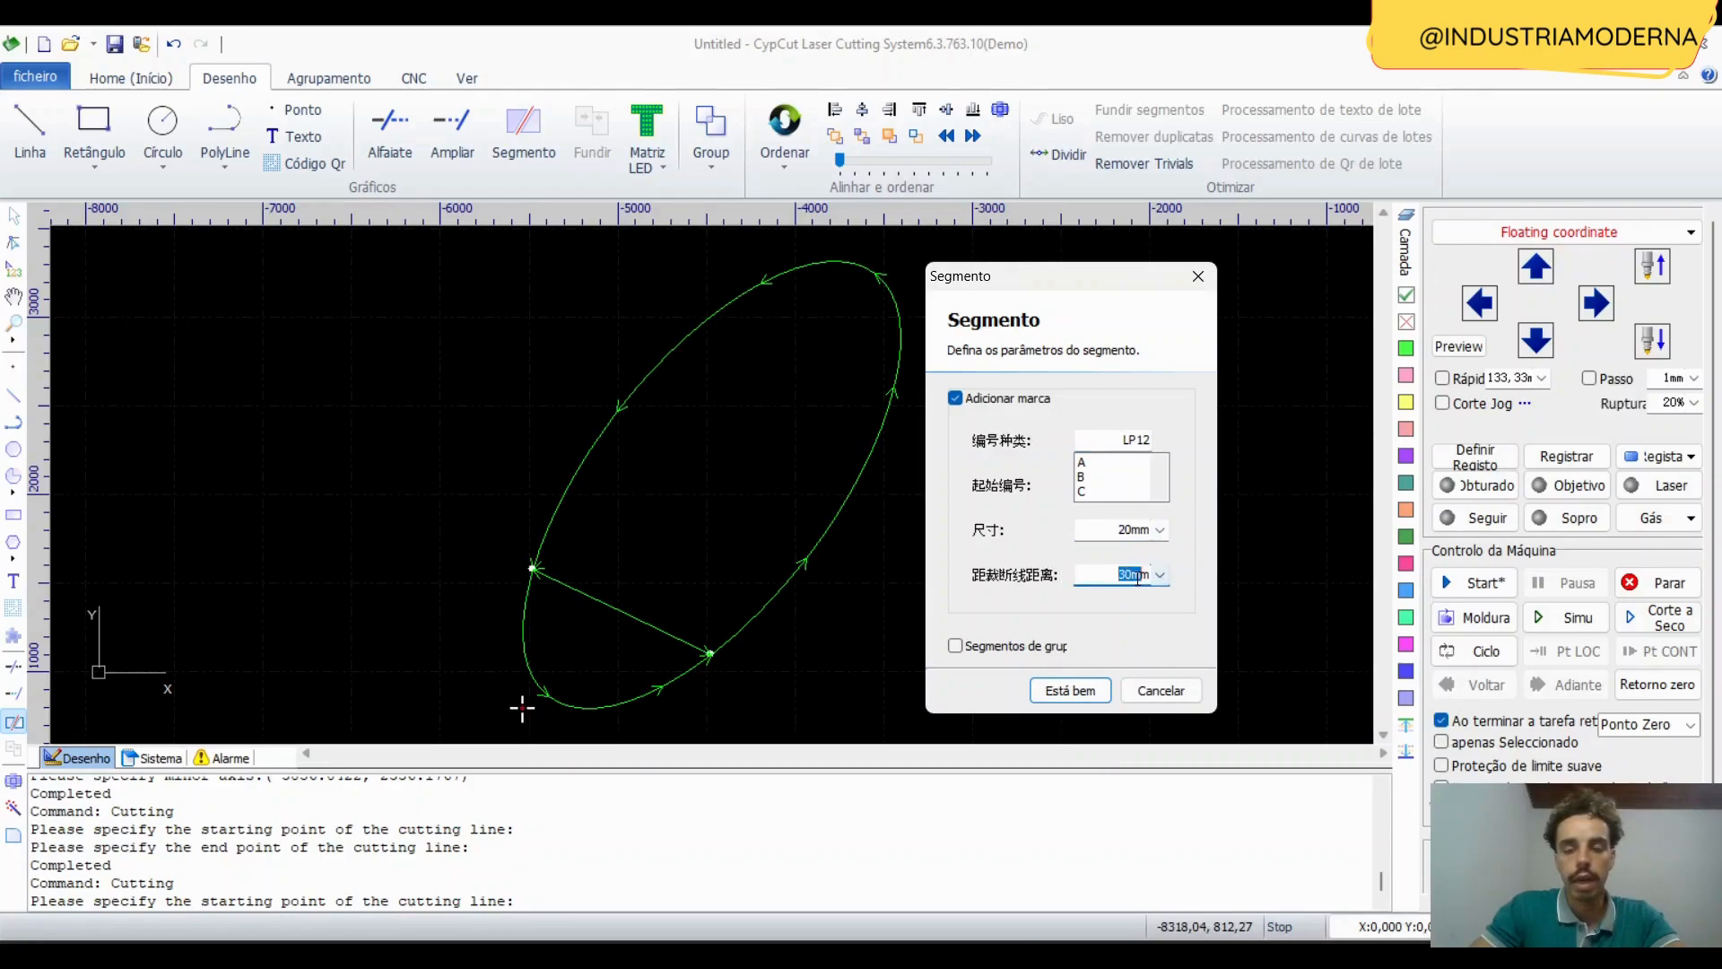
drag(1150, 589, 1136, 586)
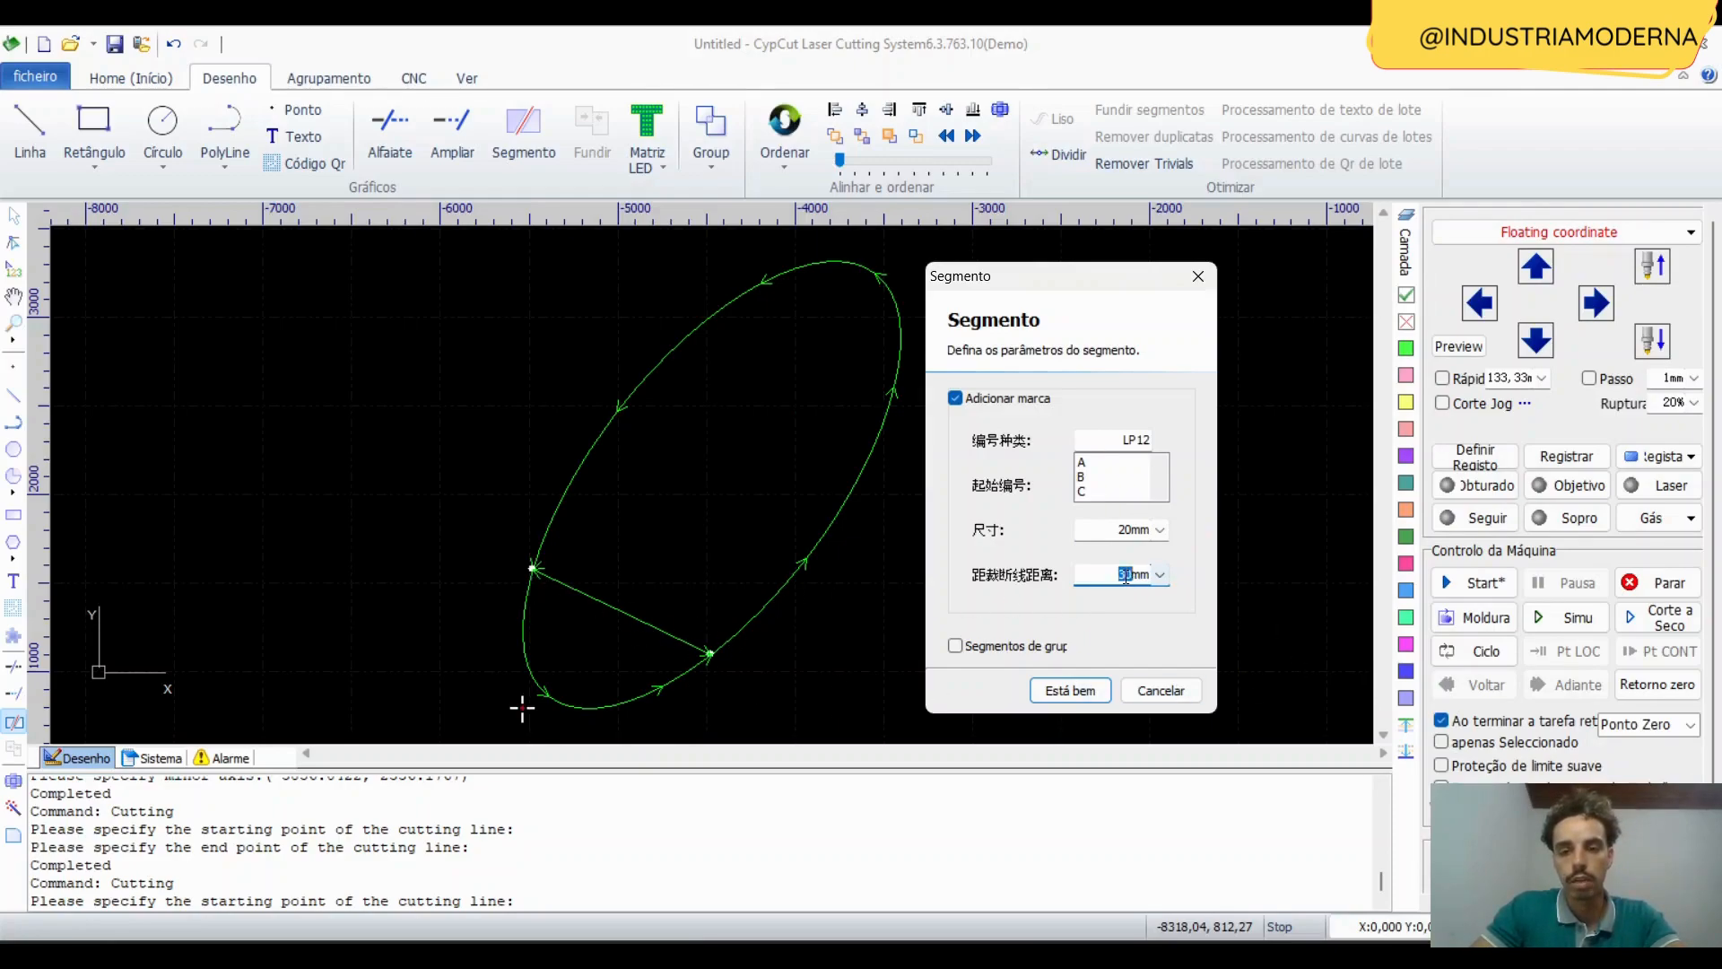
click(1159, 575)
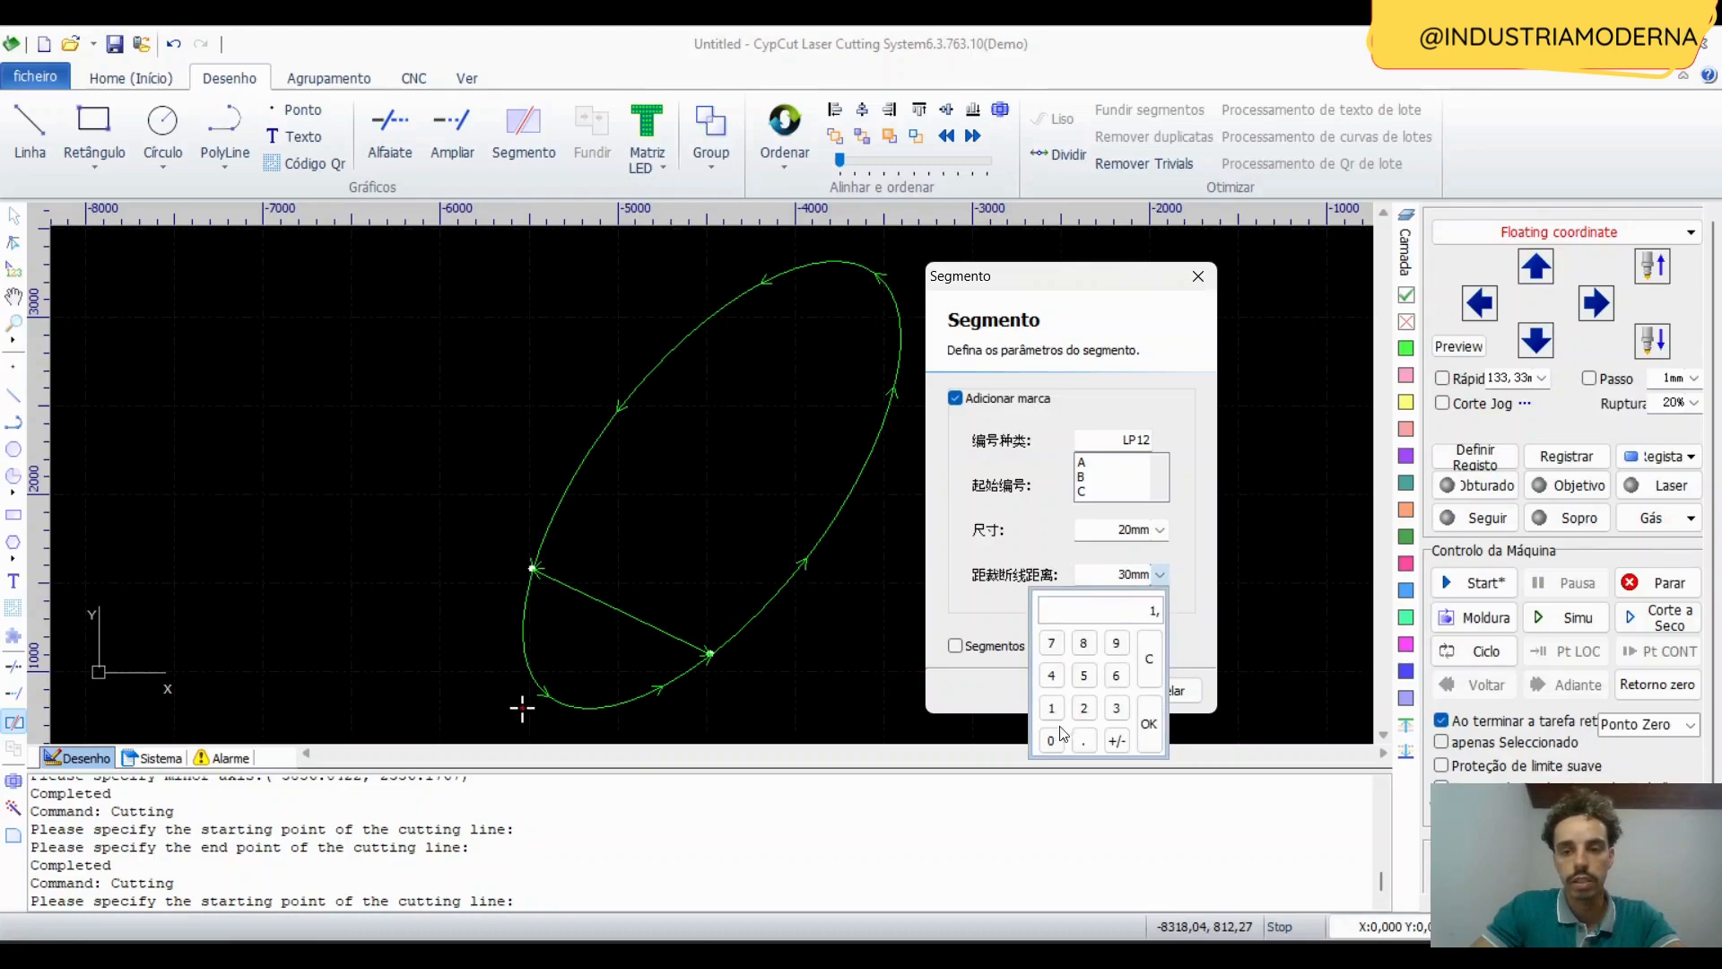
click(1154, 731)
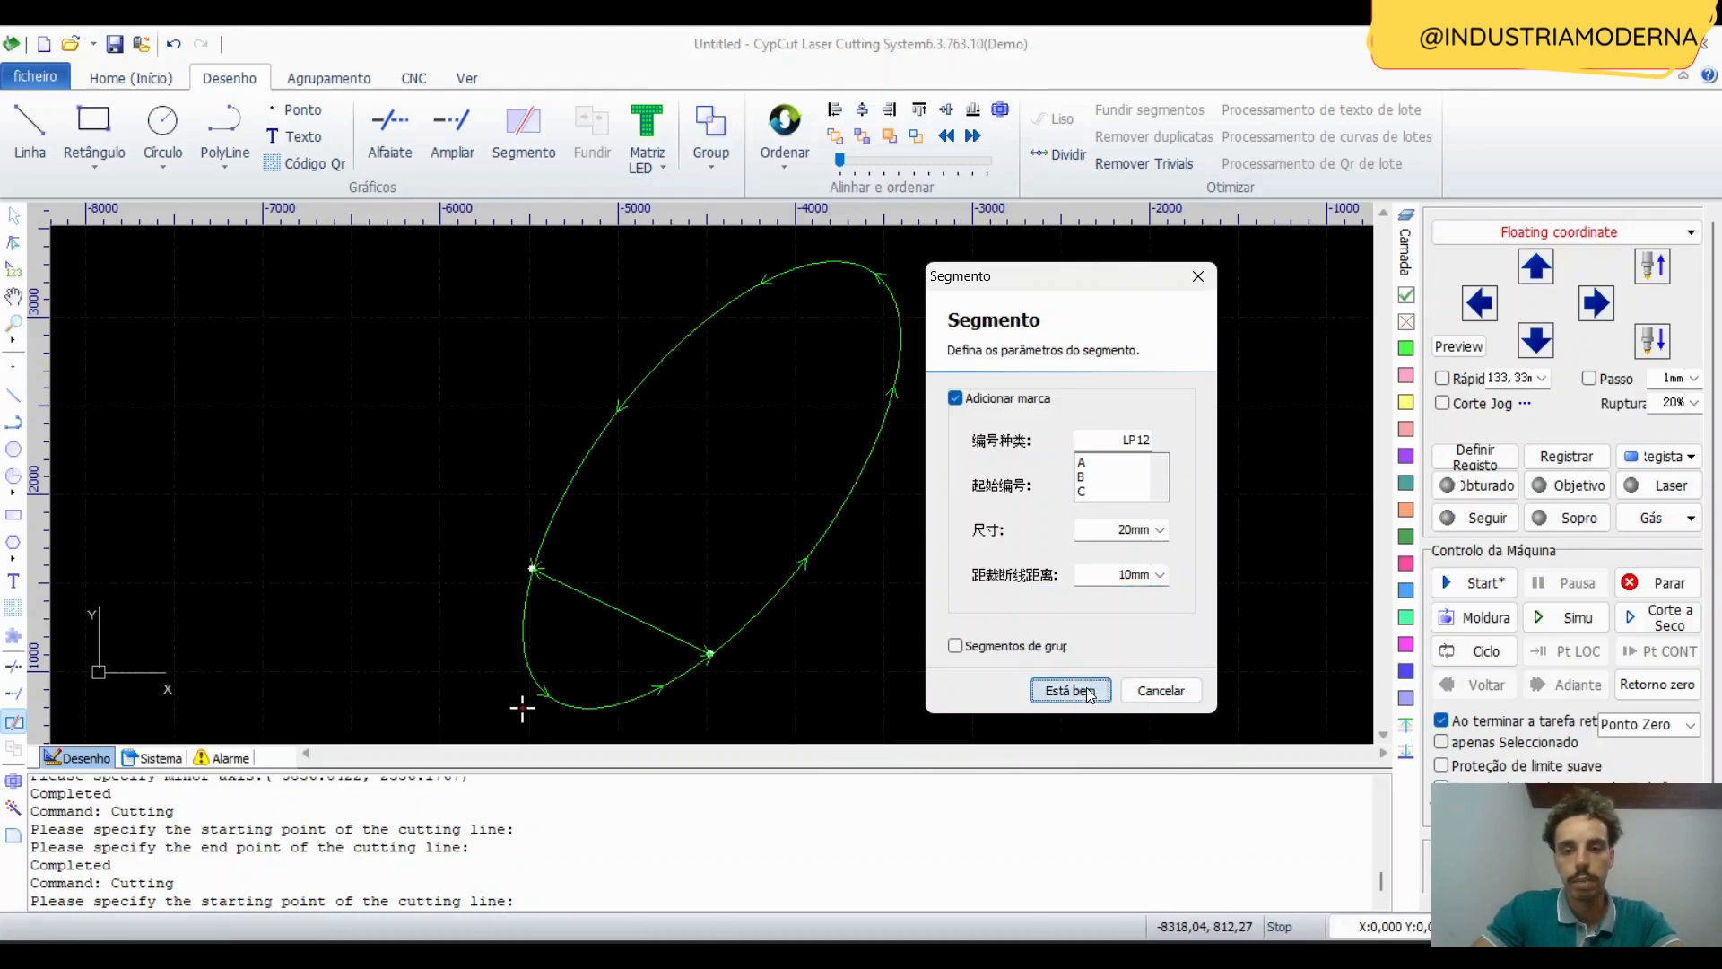
click(1084, 689)
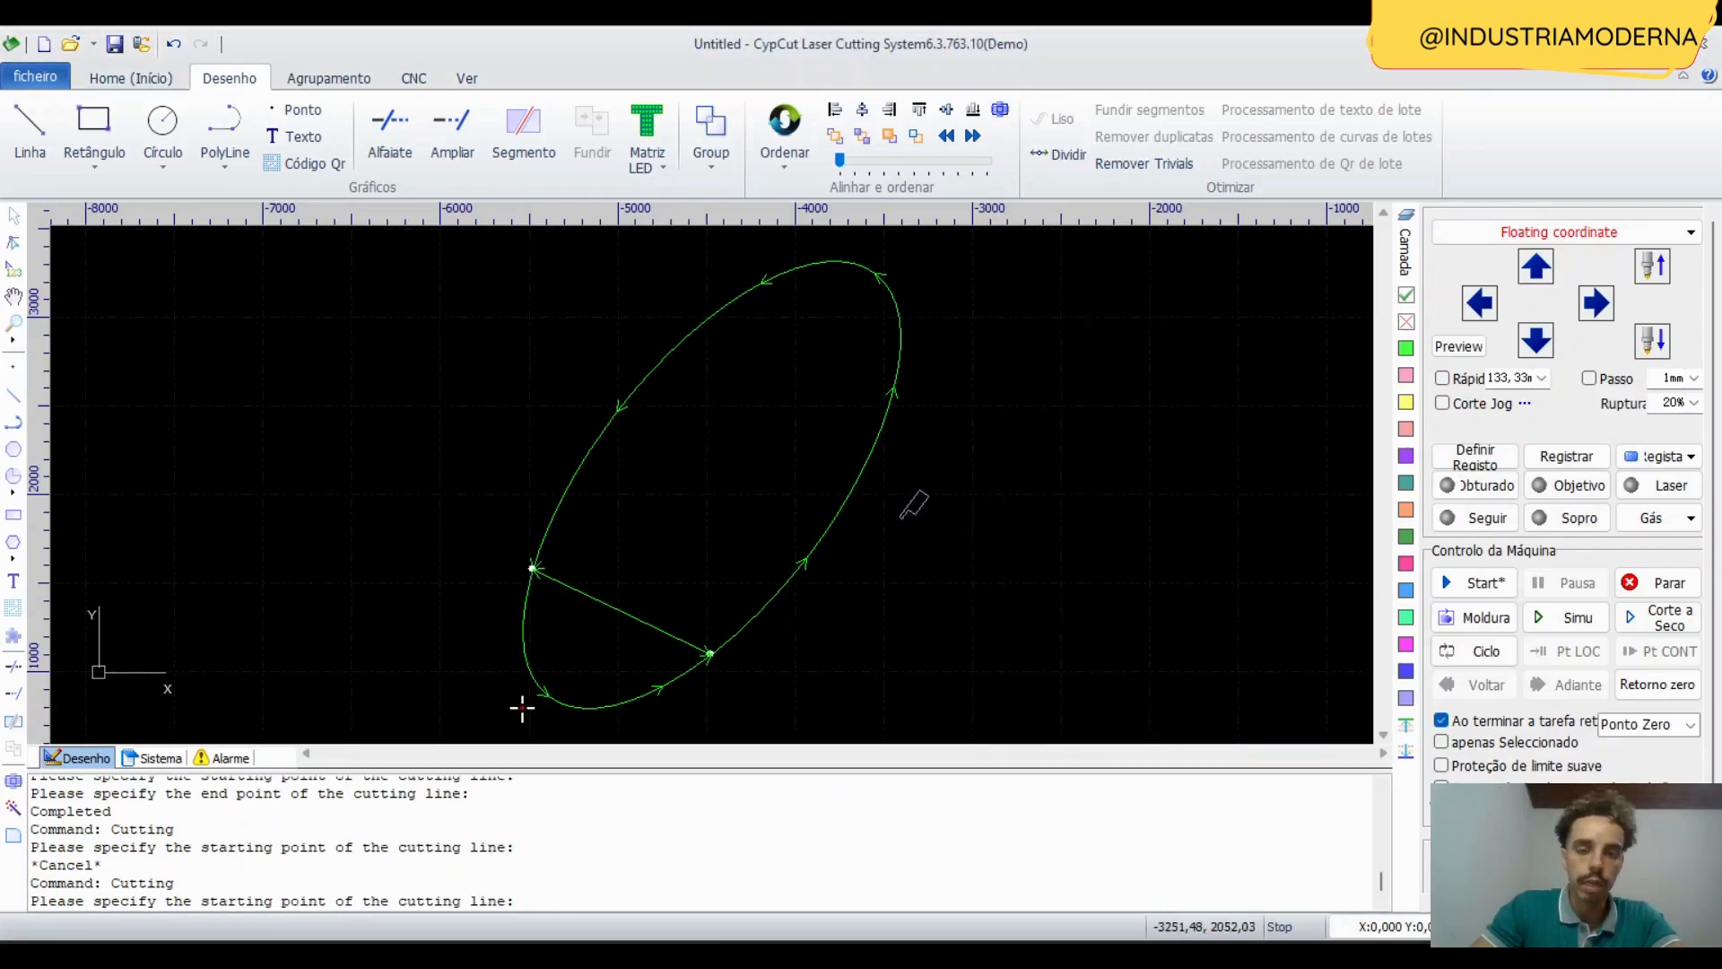
Segment the ellipse with a diagonal cutting line across its upper part, inspect the marks up close, and end the command.
click(928, 465)
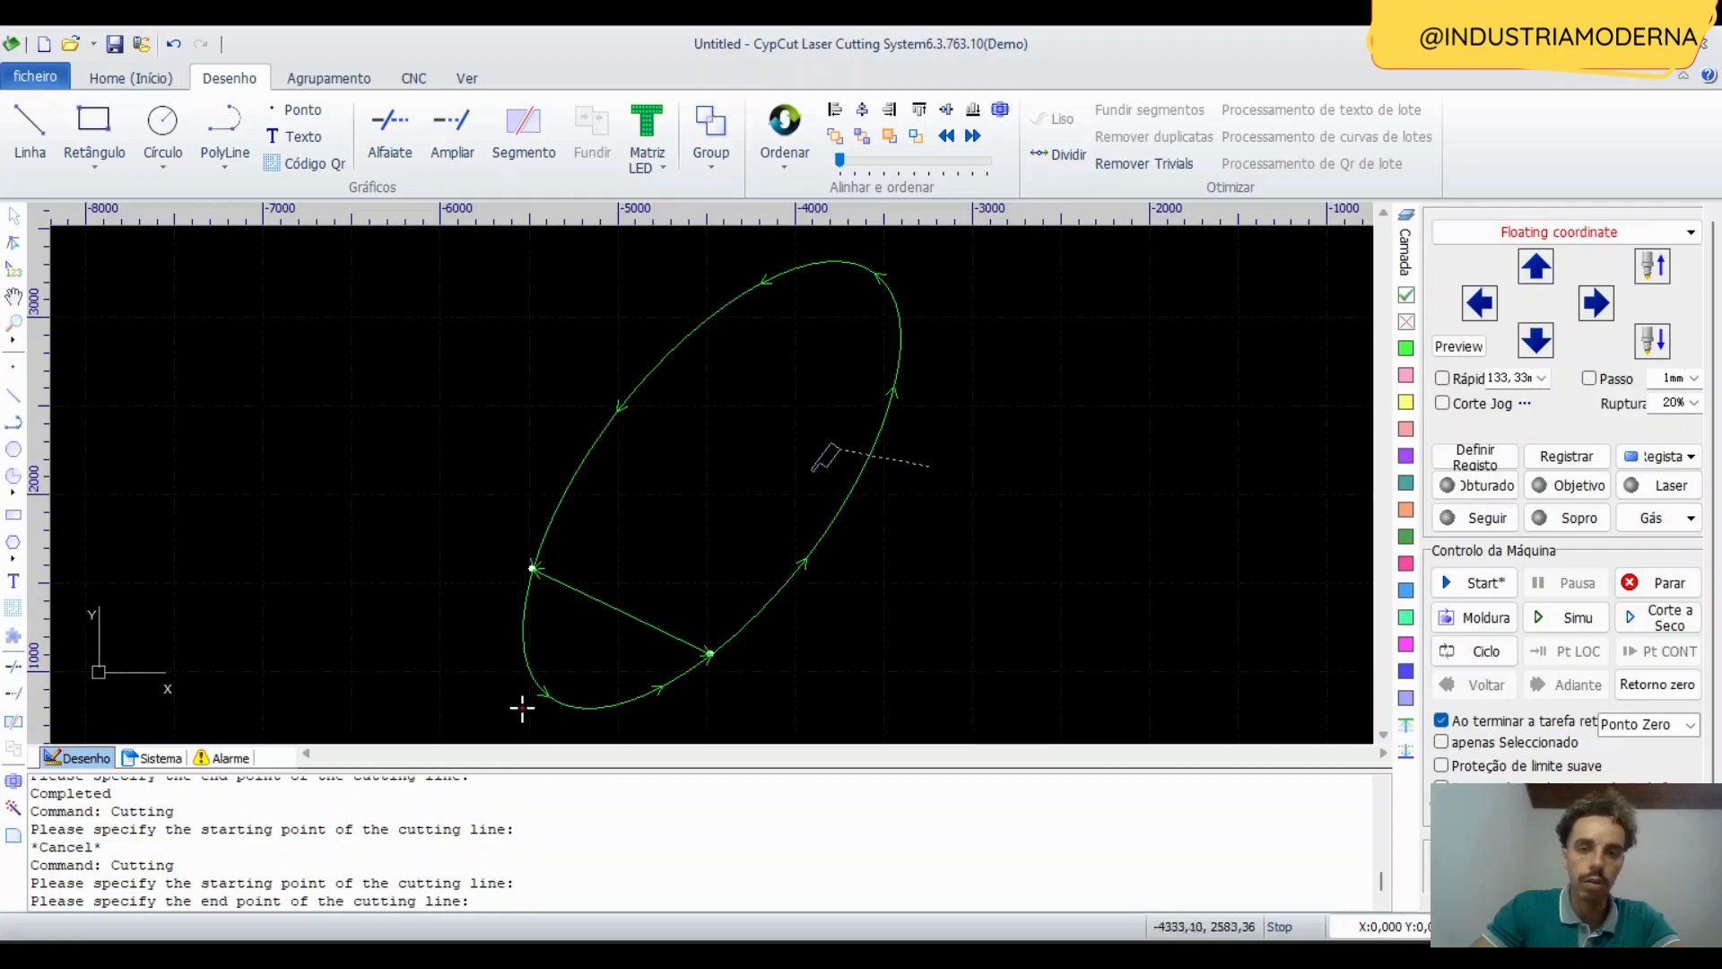
click(648, 328)
scroll(803, 429, up, 6)
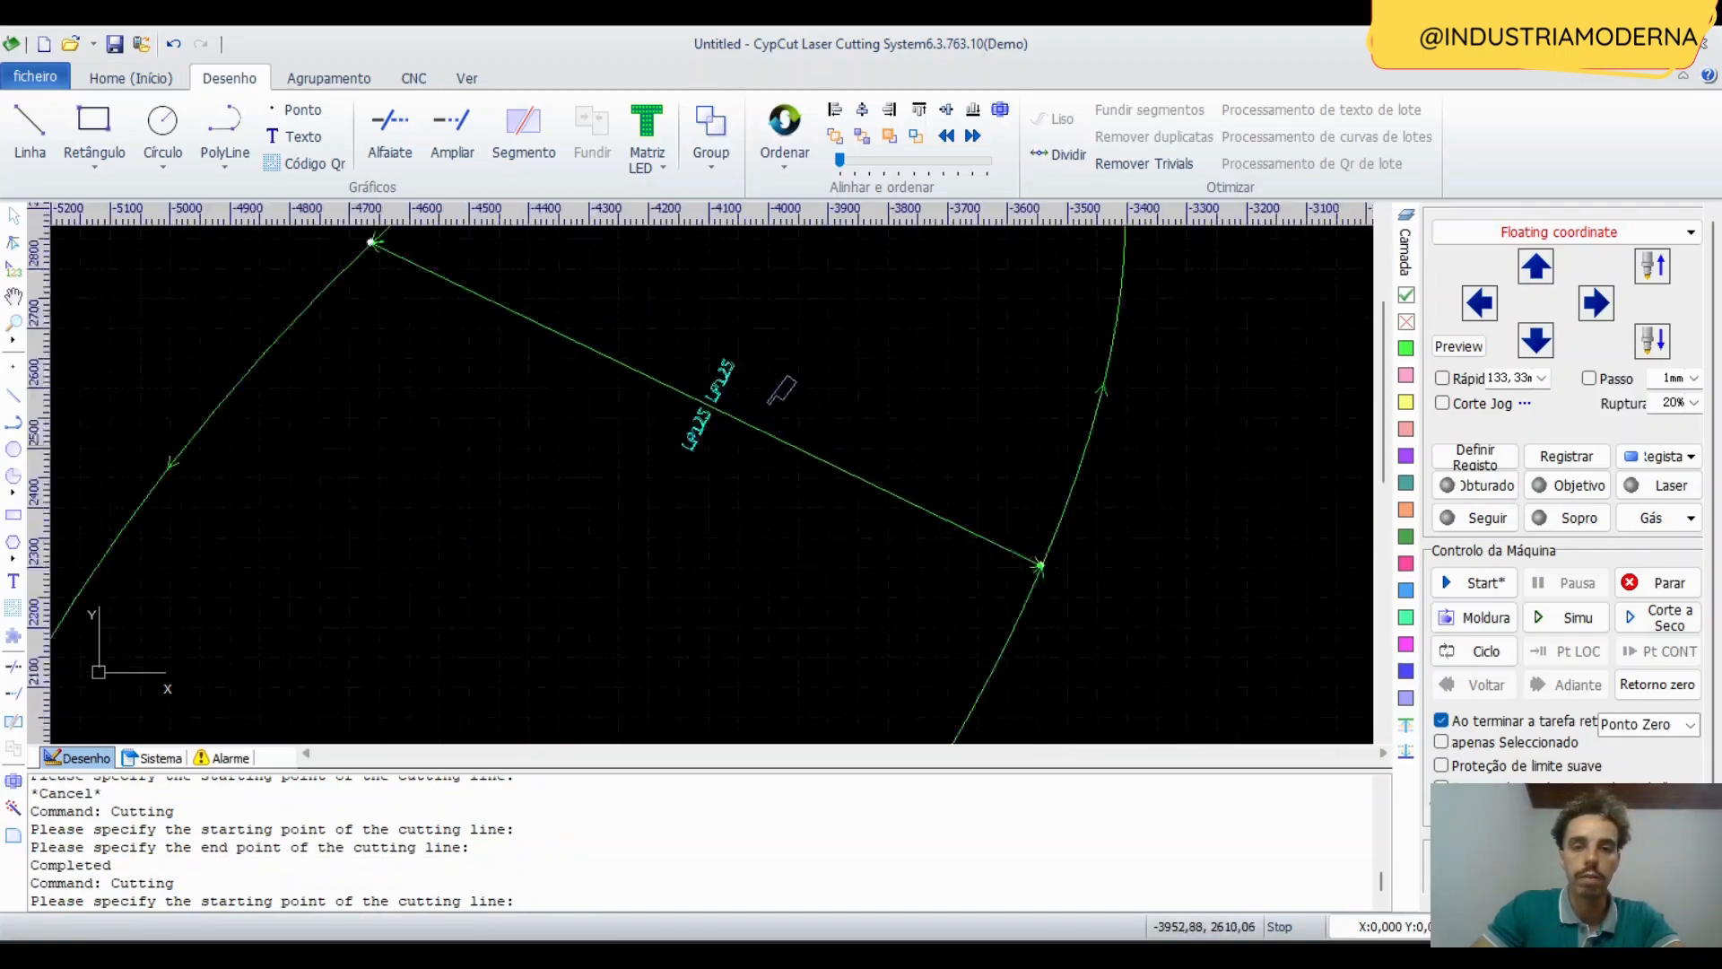
middle_drag(706, 412, 776, 464)
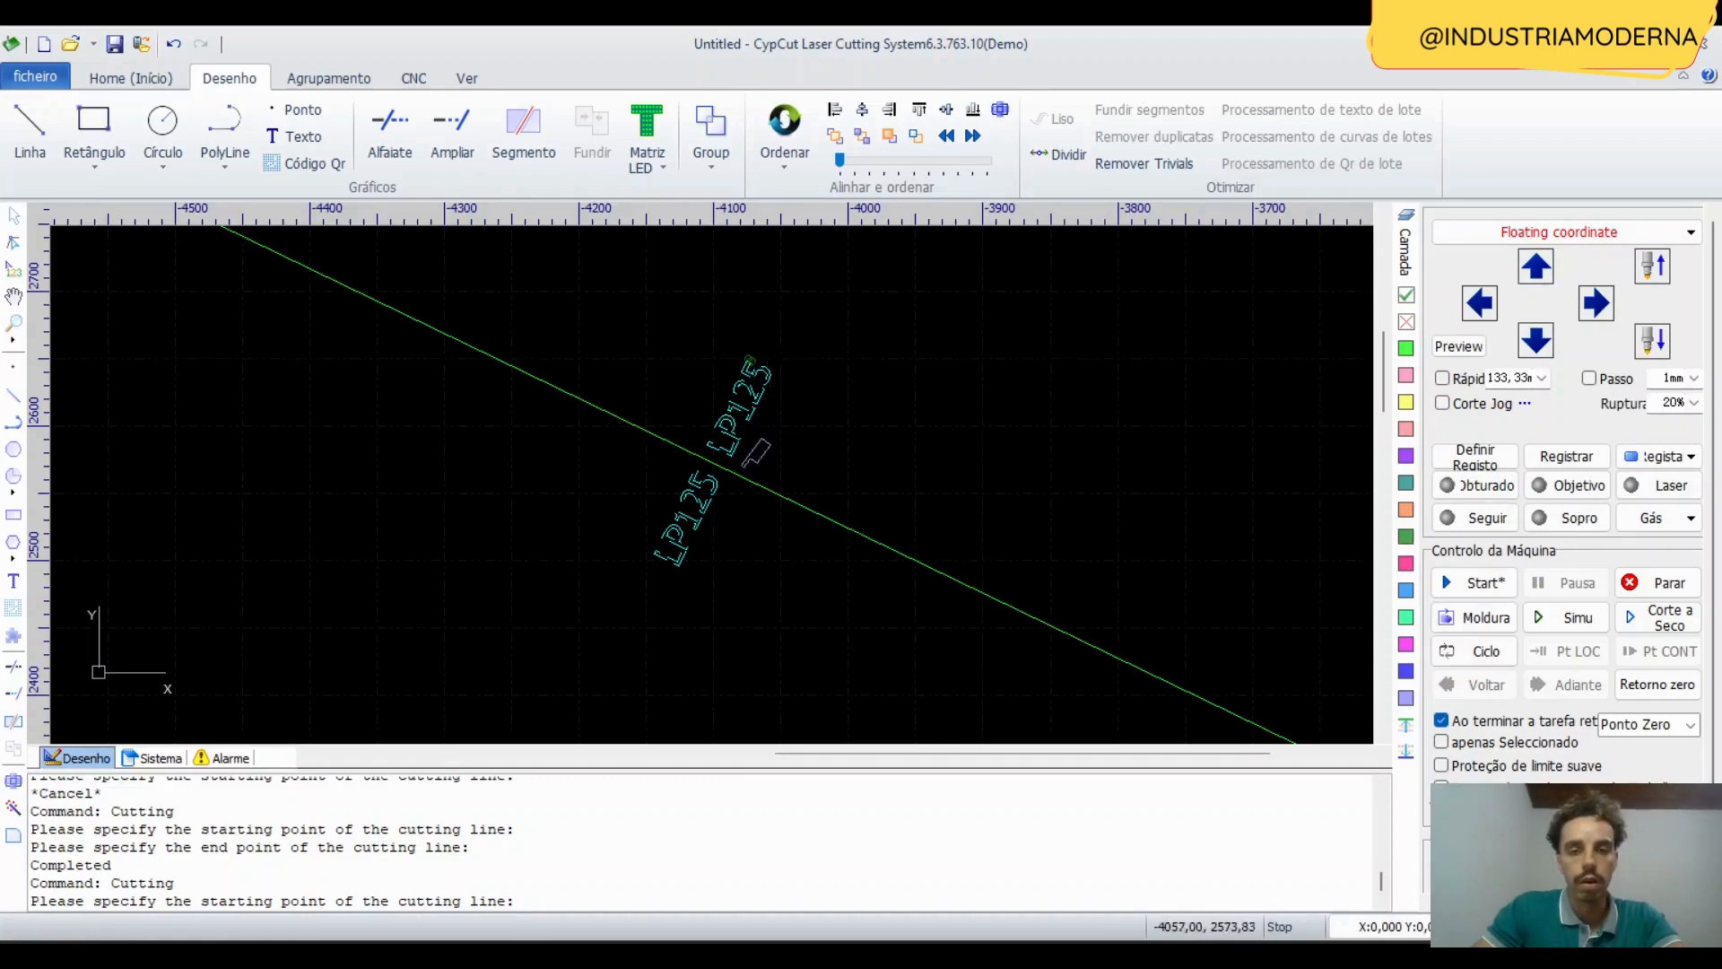
scroll(730, 411, up, 2)
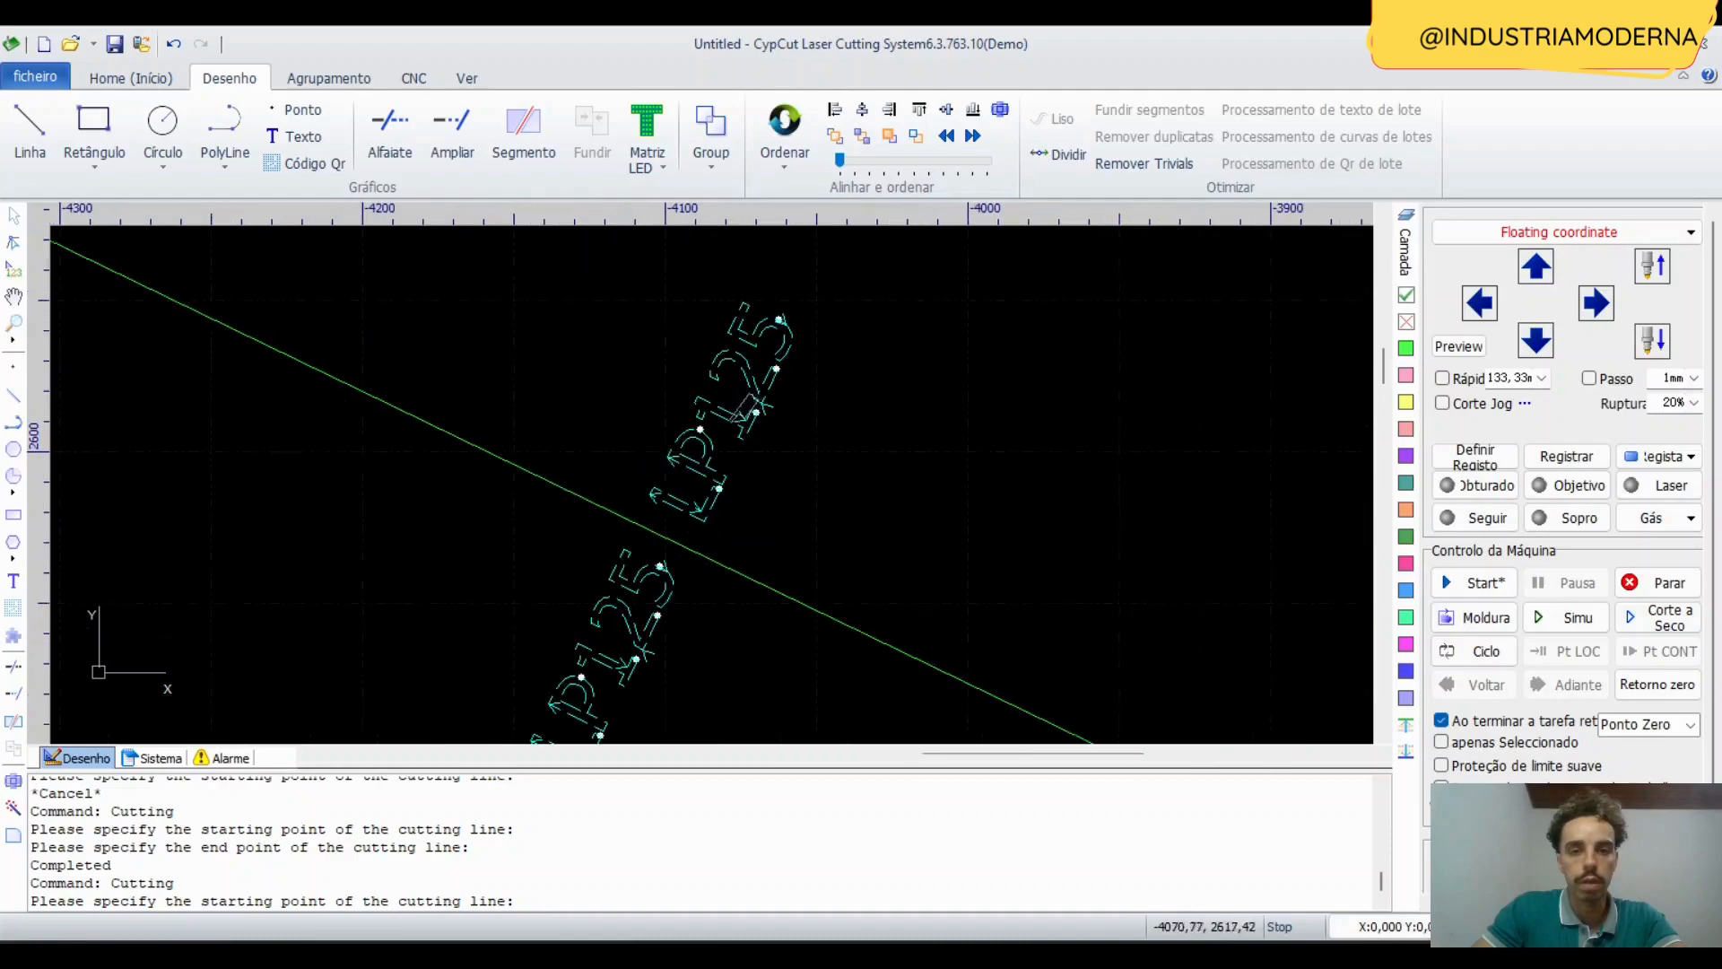
scroll(744, 409, down, 2)
scroll(729, 493, down, 4)
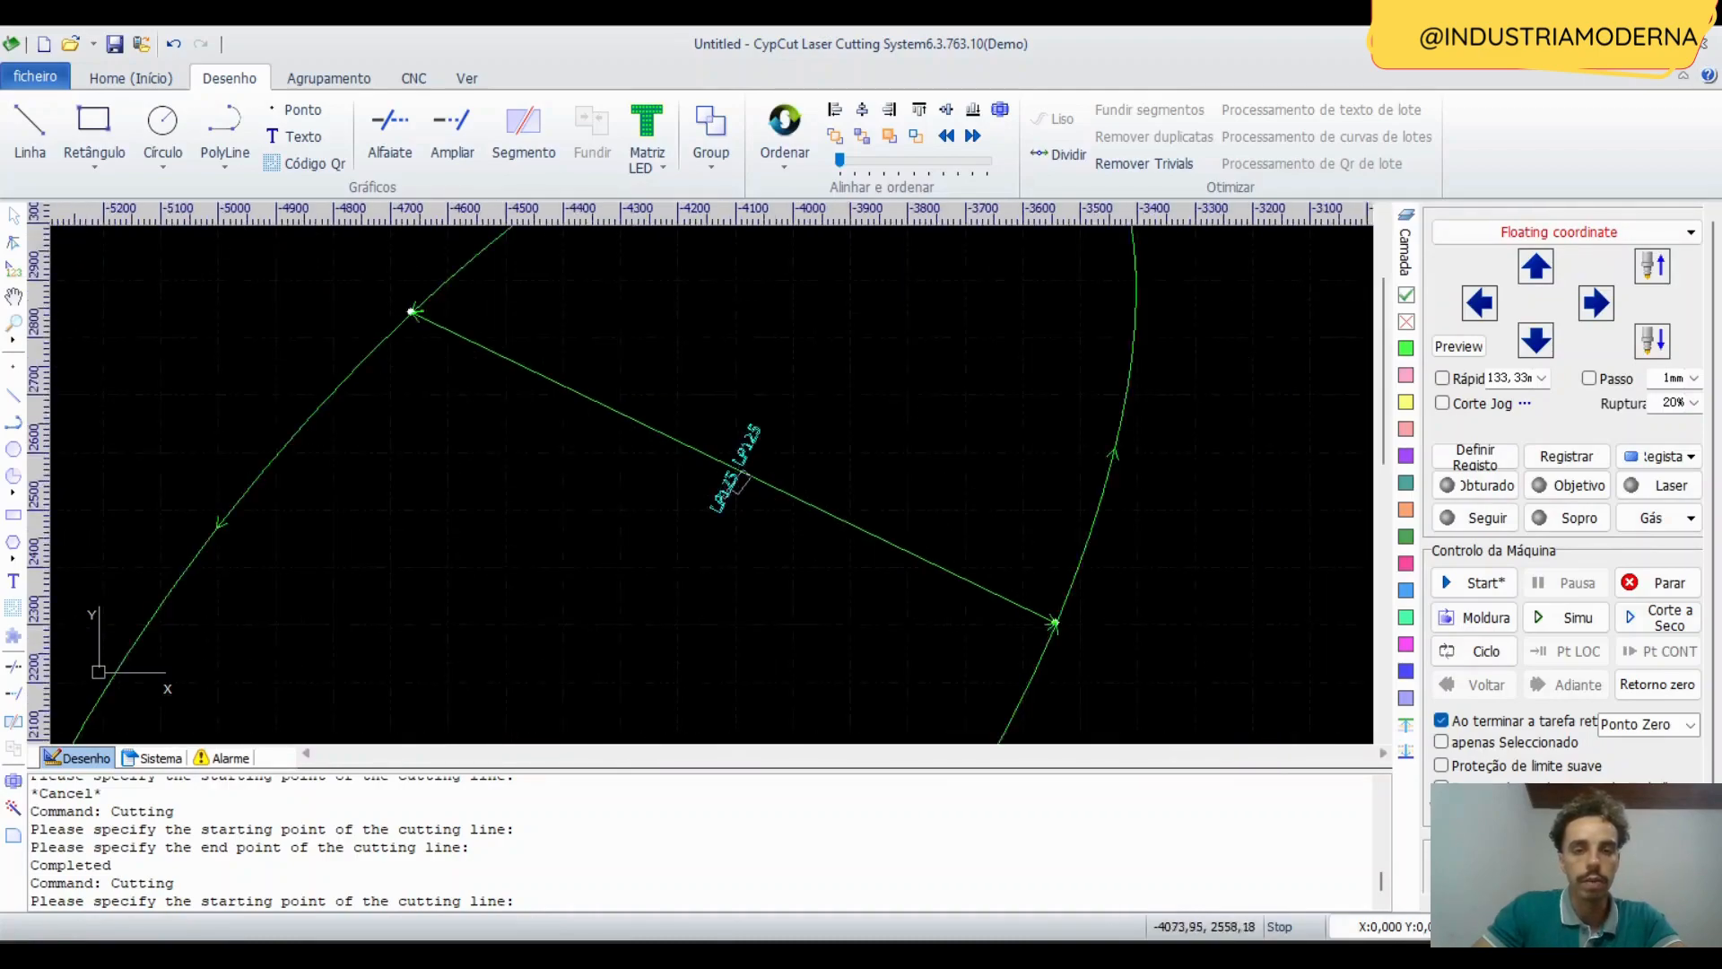
key(Escape)
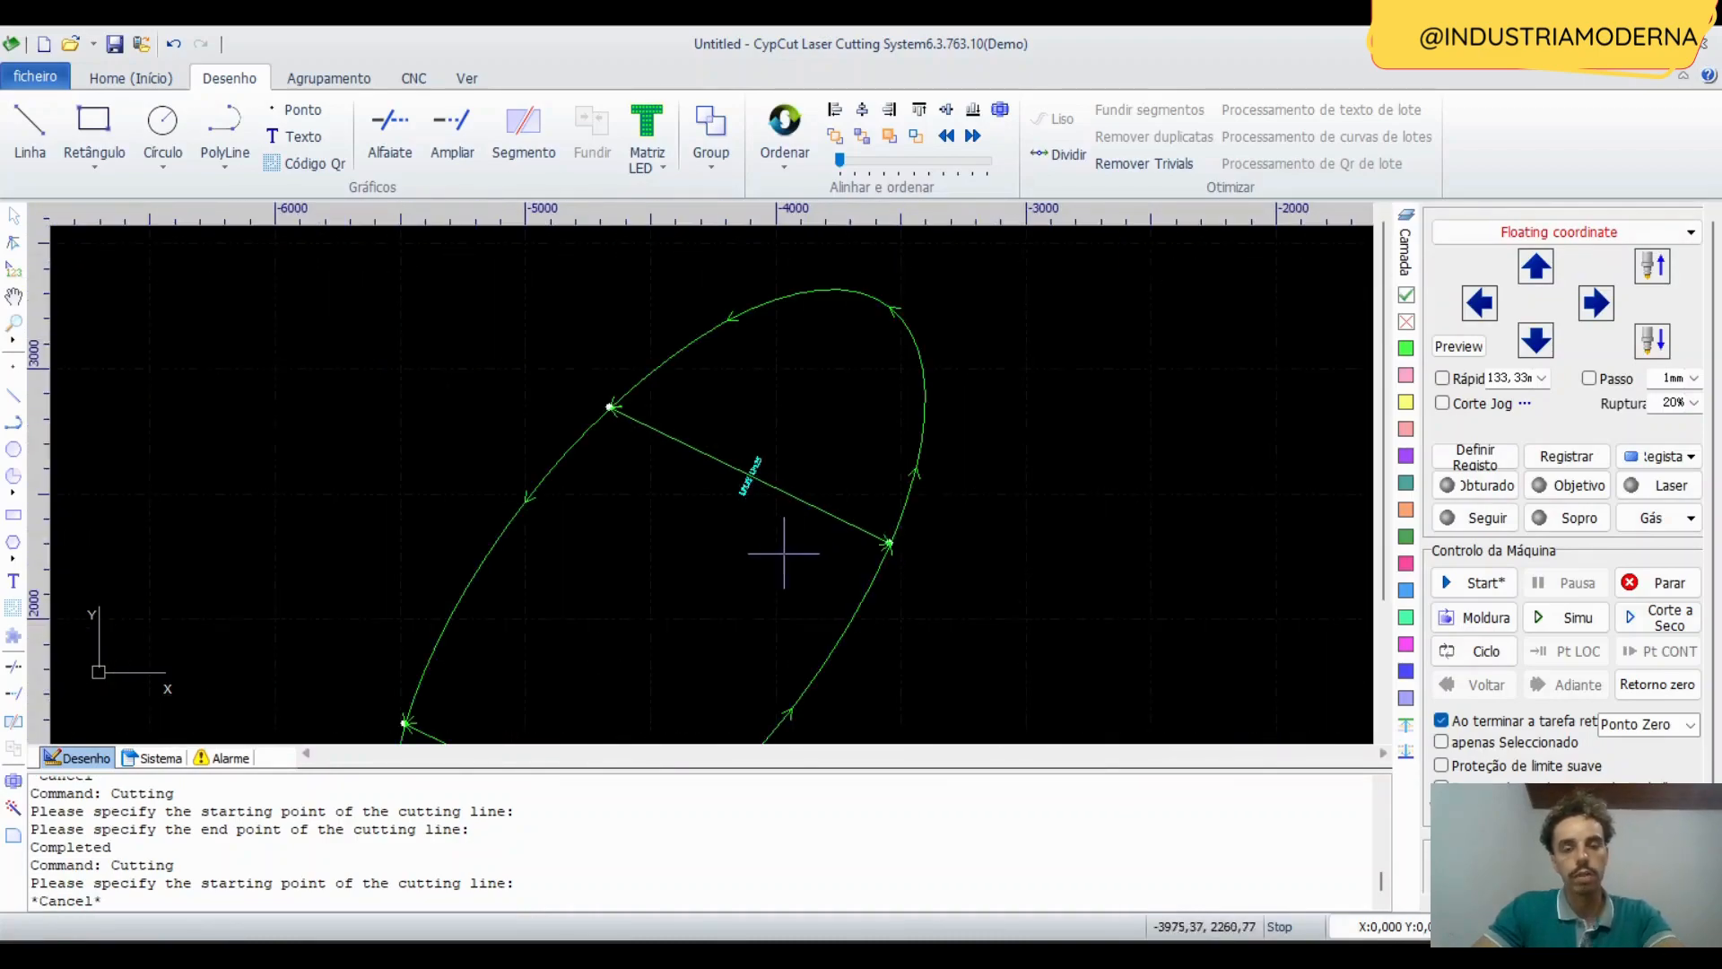
Select the two ellipse pieces at the upper cut with a crossing window and merge them with Fundir.
drag(982, 603, 610, 354)
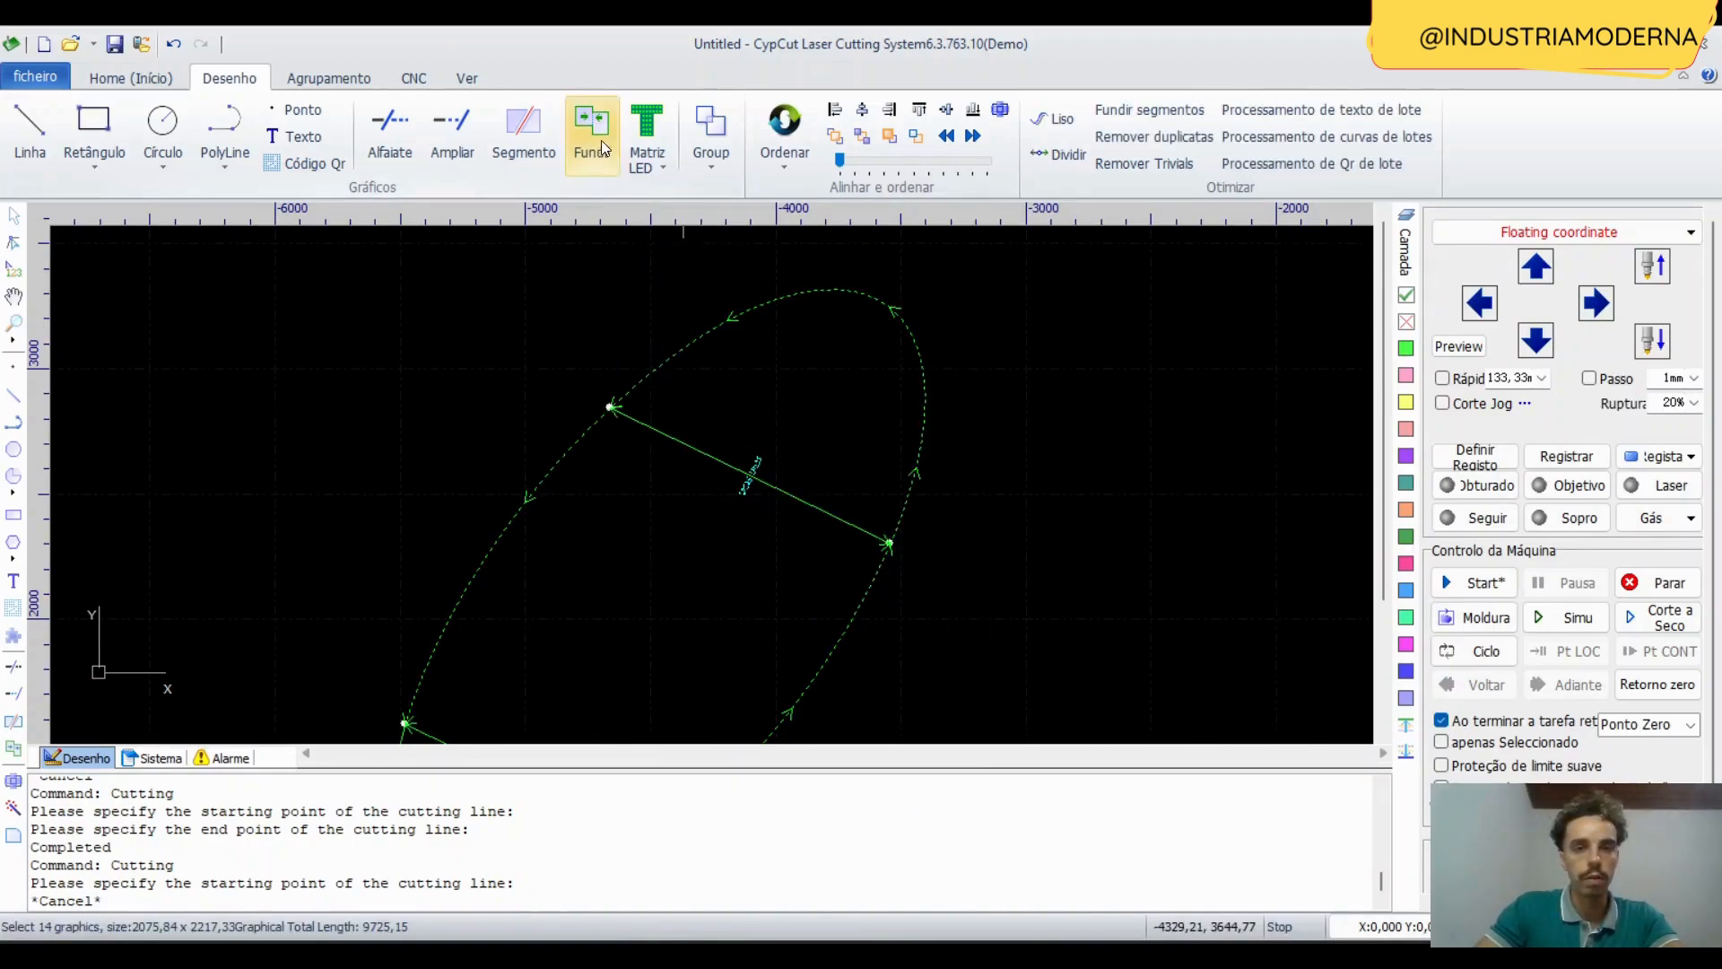
click(16, 750)
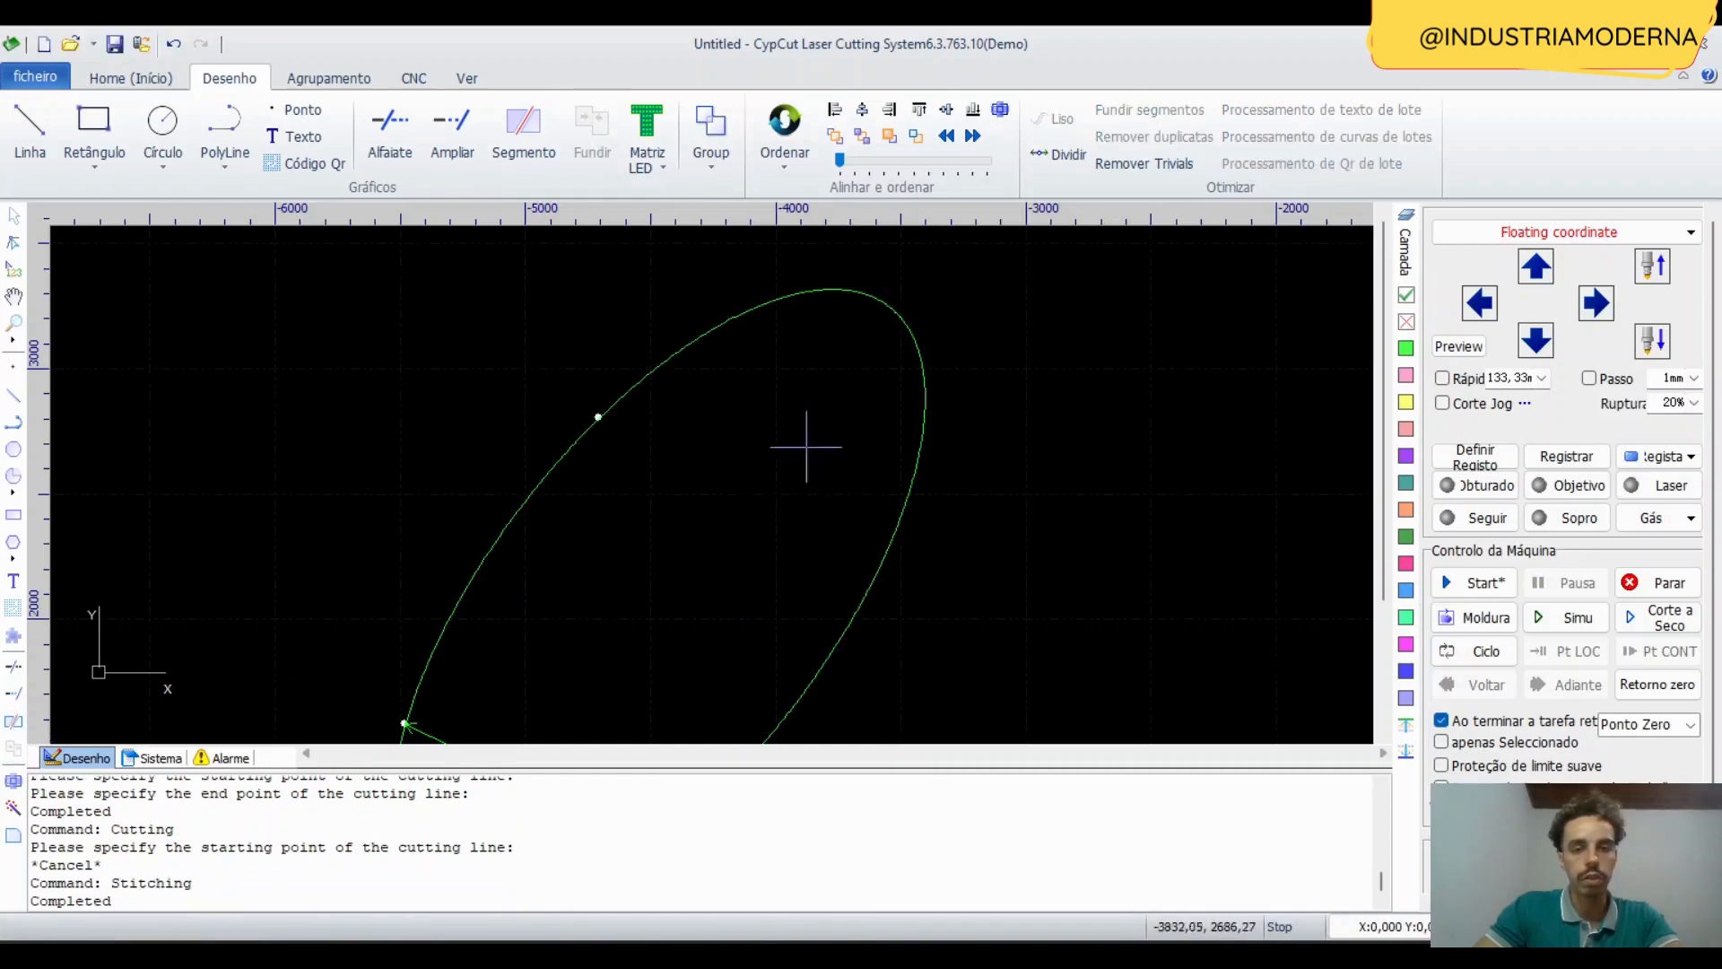
mouse_move(808, 456)
middle_down()
mouse_move(862, 361)
mouse_move(825, 469)
middle_up()
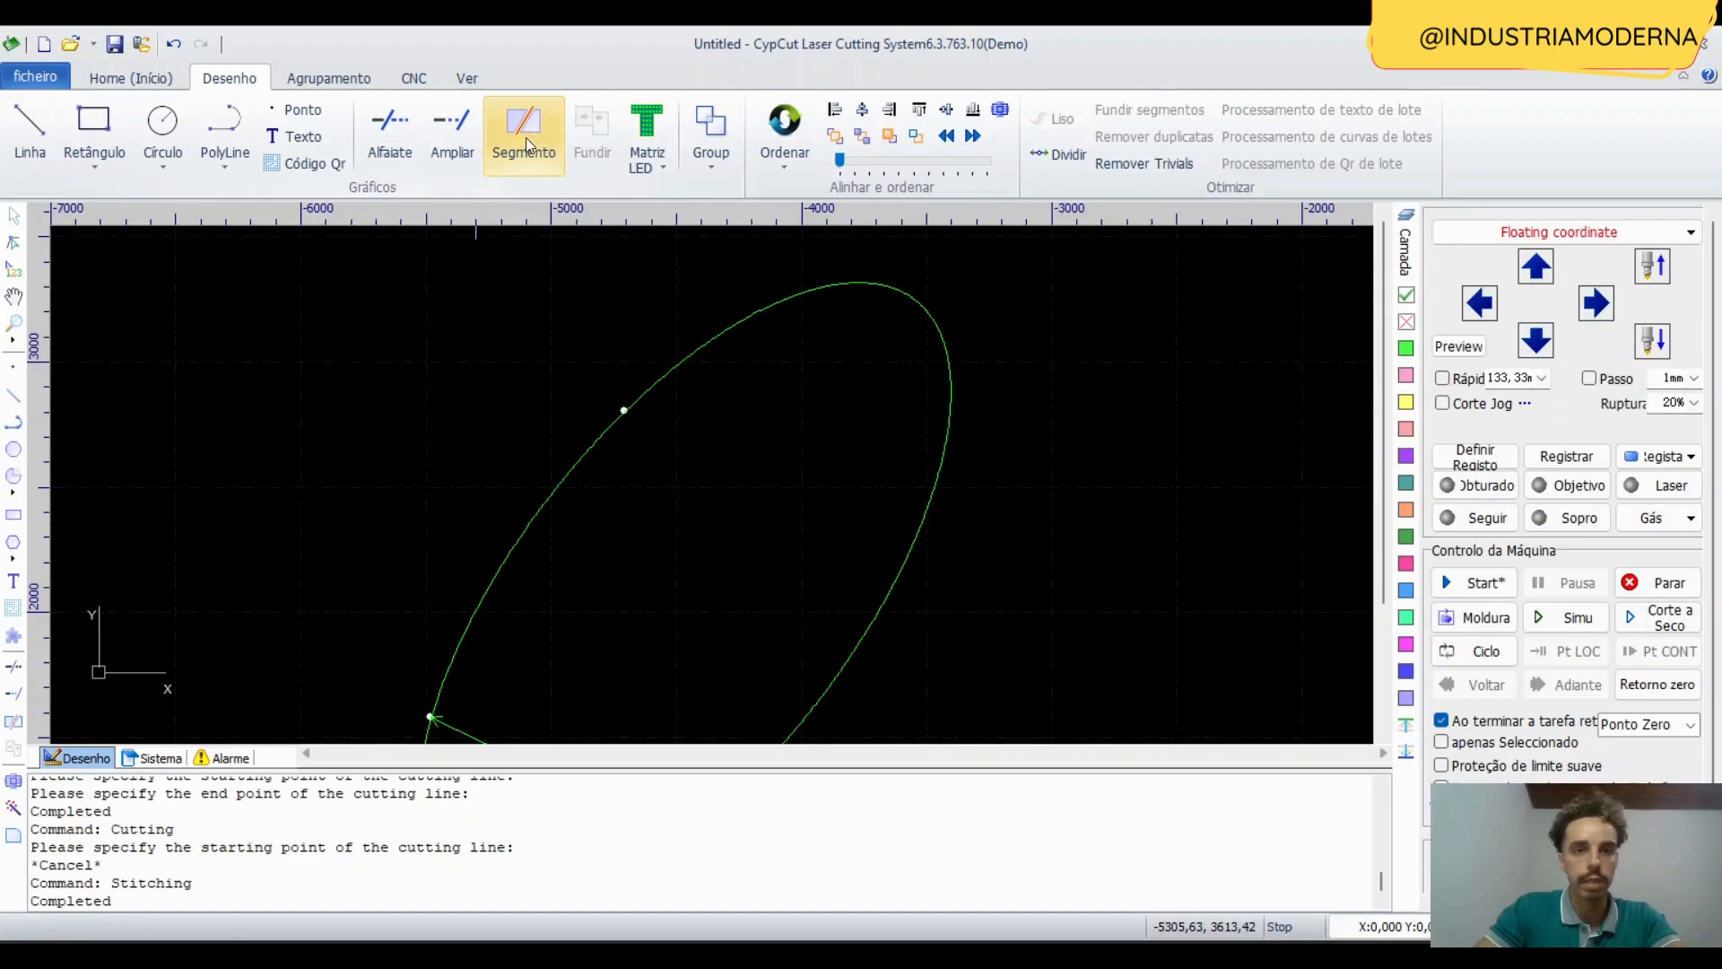
Try segmenting the ellipse's upper part again with the mark size (尺寸) set to 50 mm, and undo the cut.
click(14, 722)
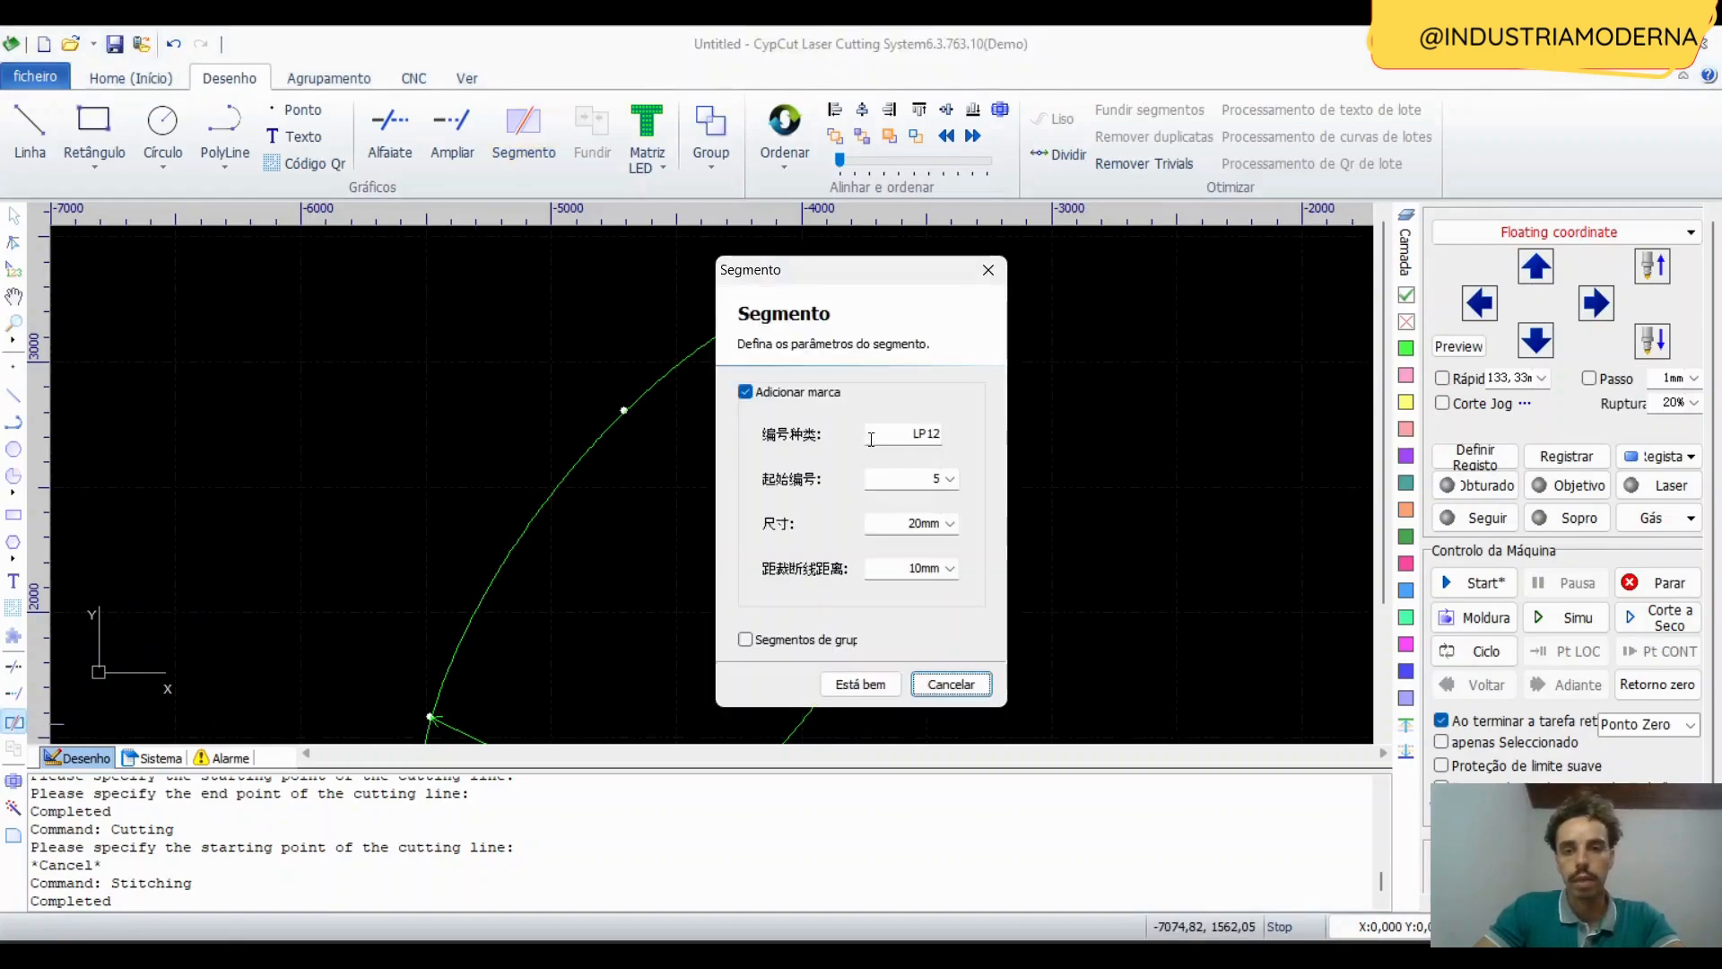
click(948, 526)
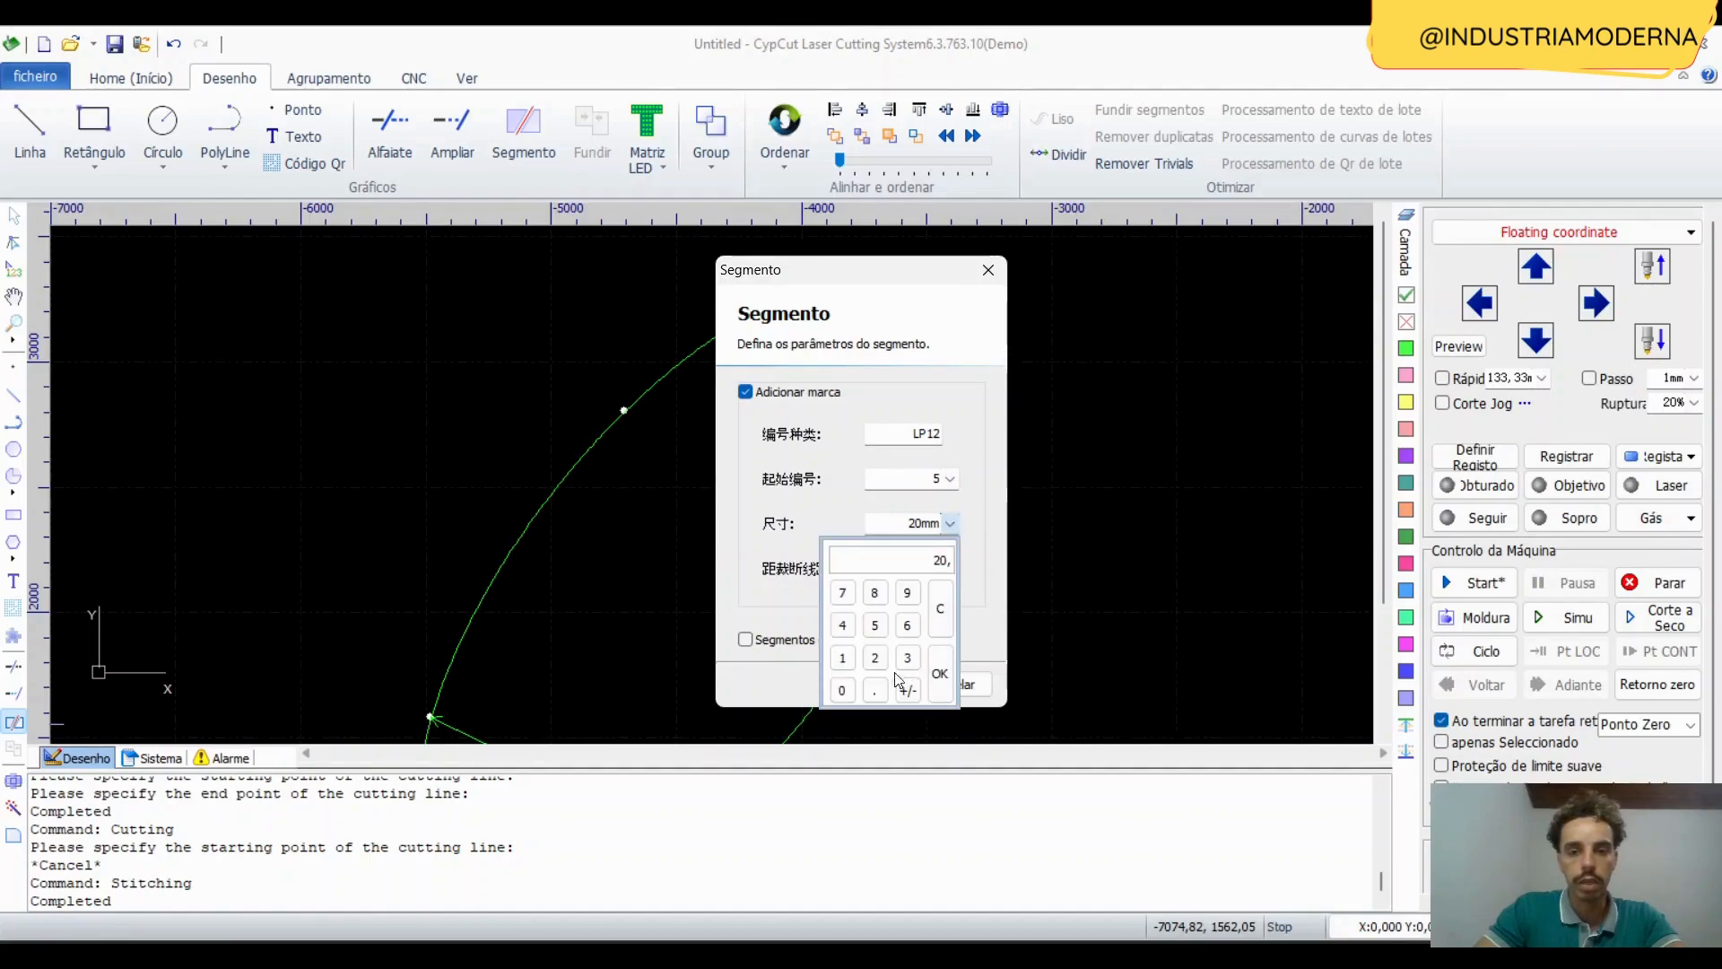
click(941, 680)
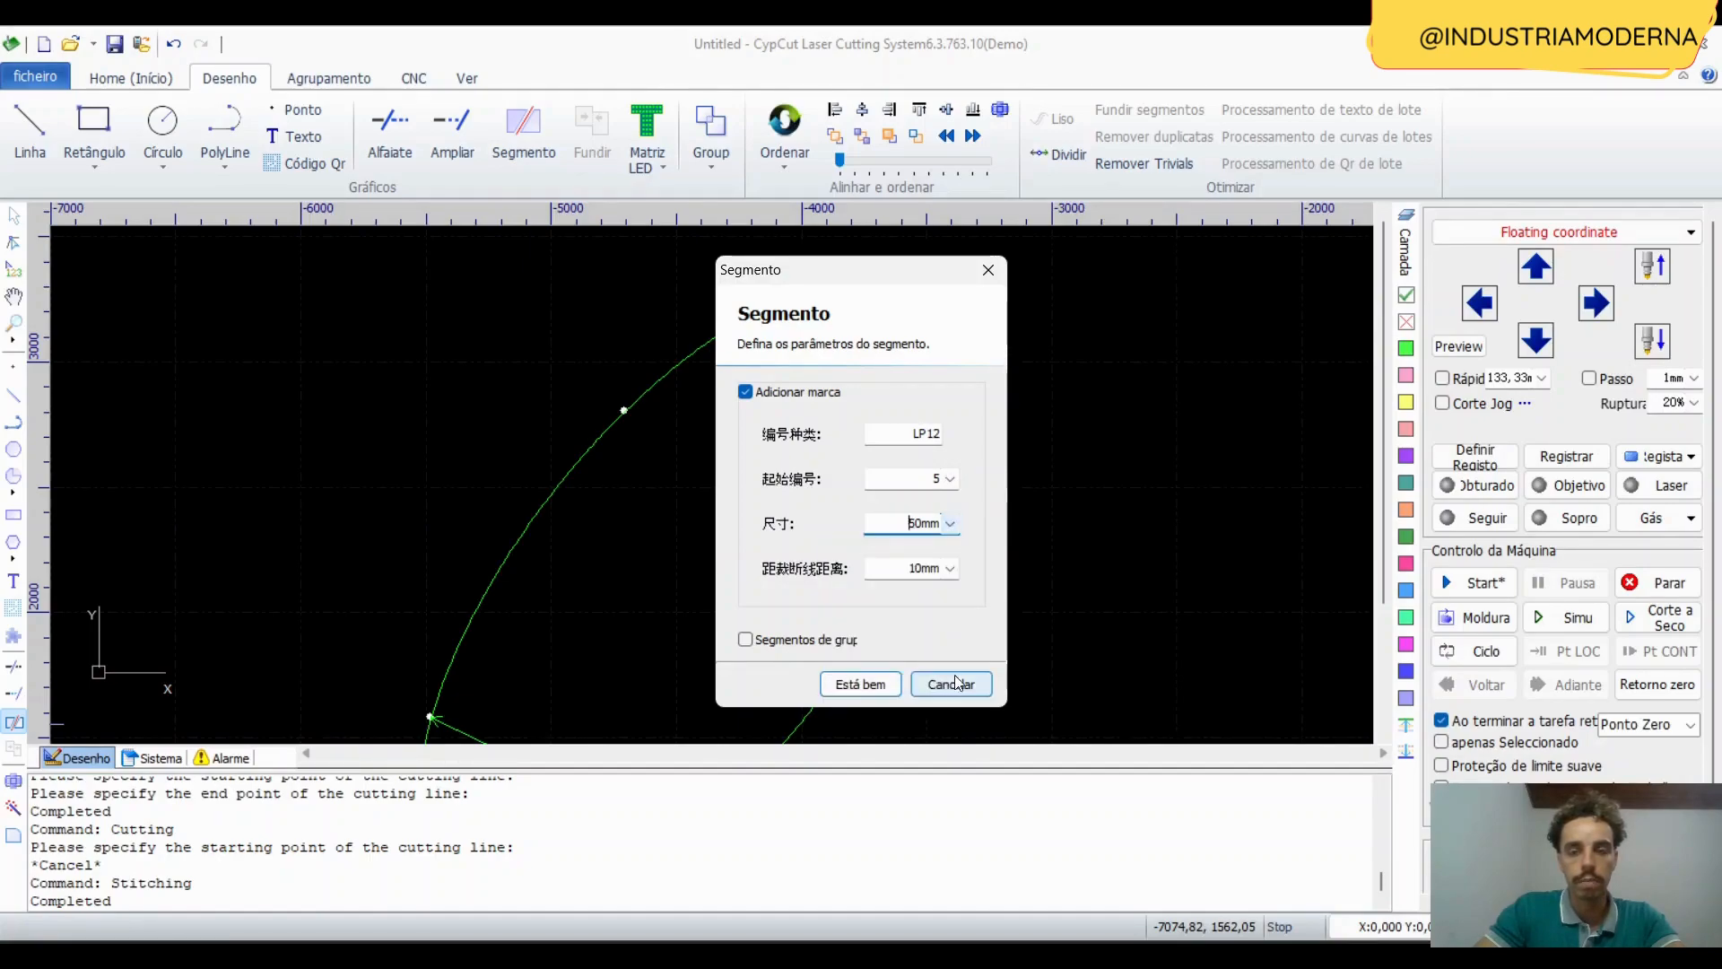
click(853, 684)
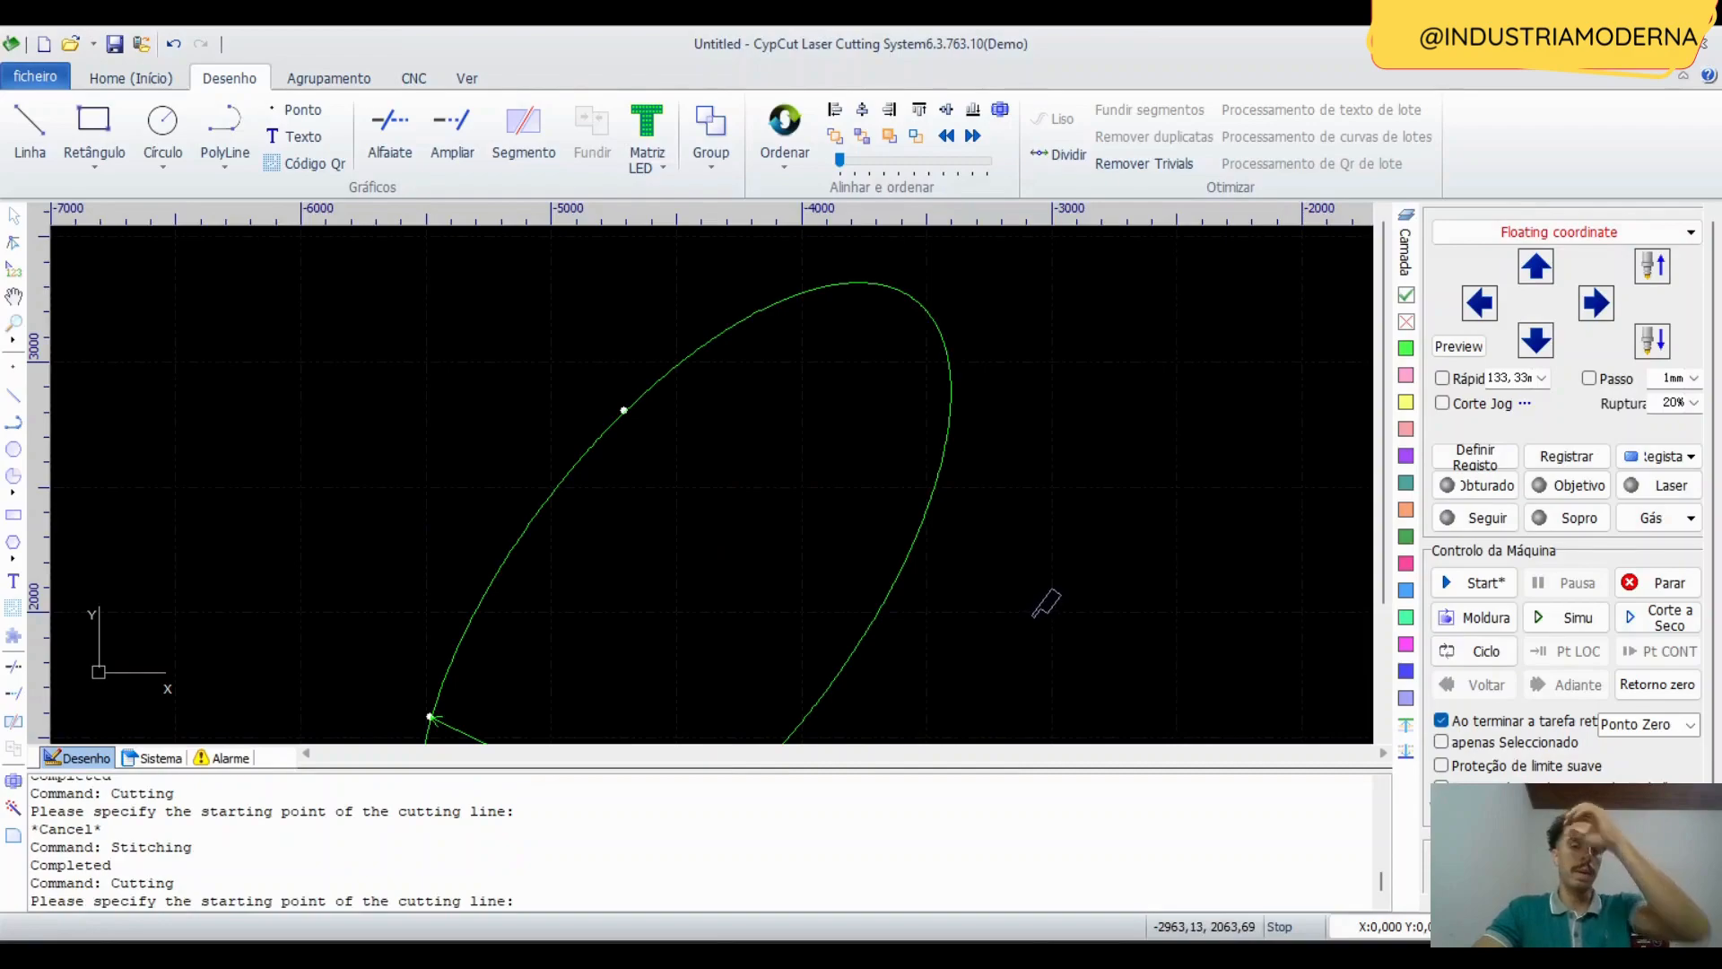
click(1068, 589)
click(596, 380)
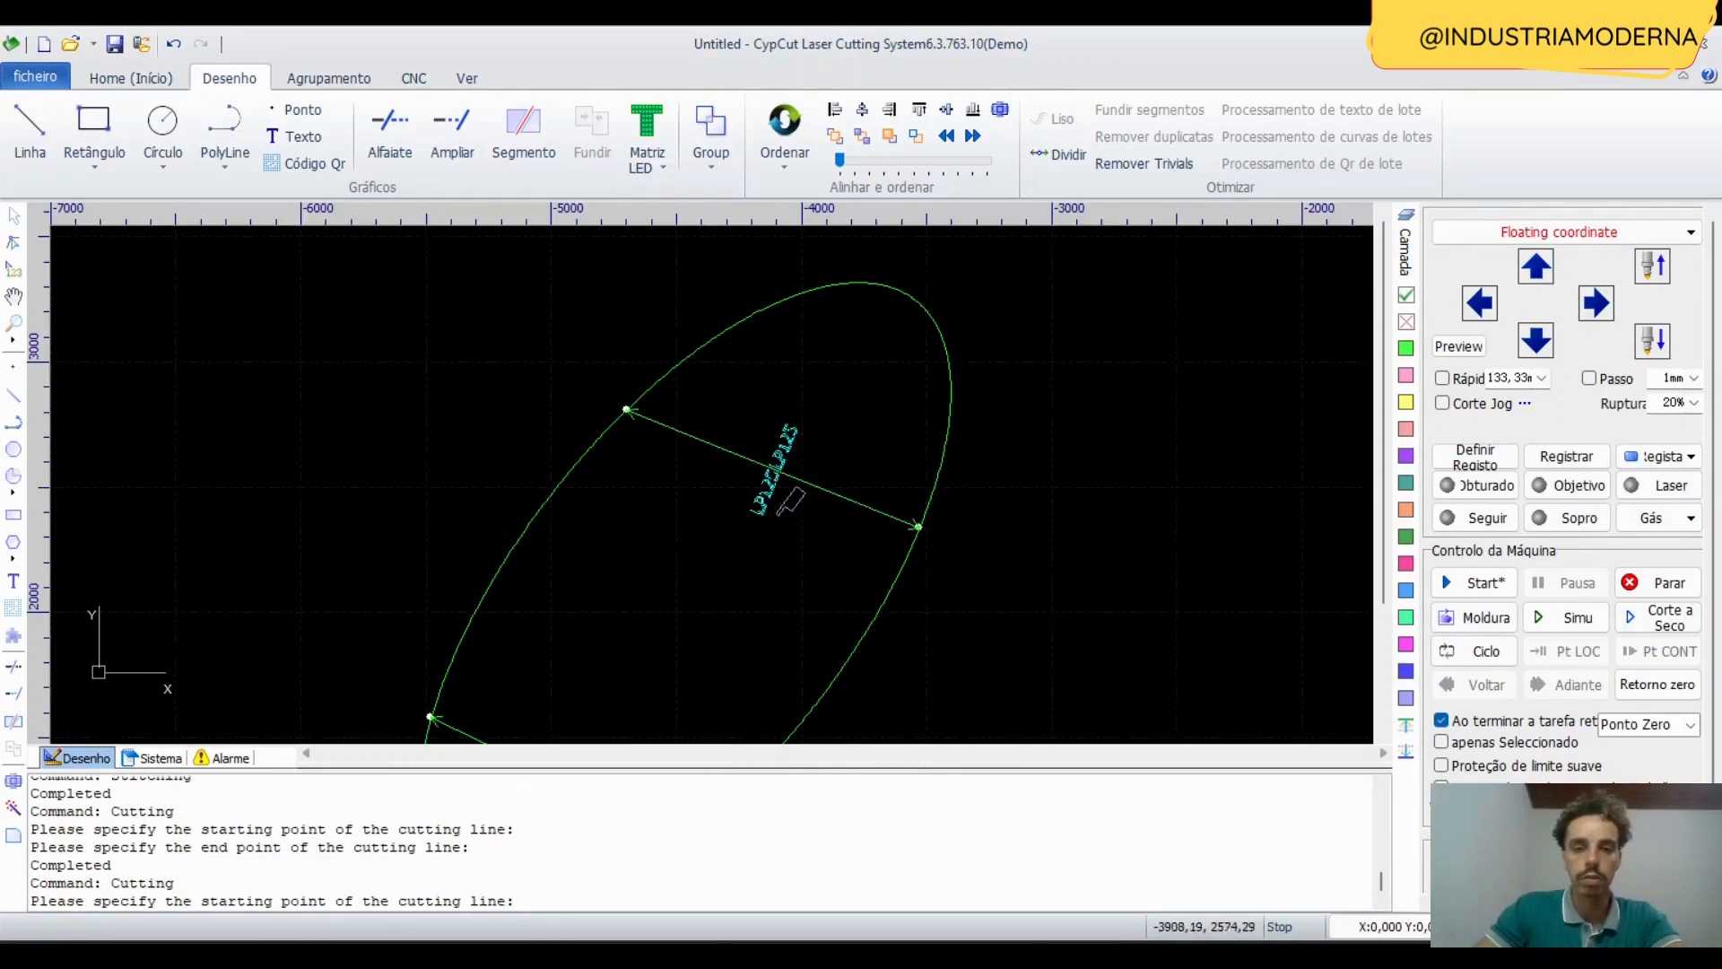
key(Escape)
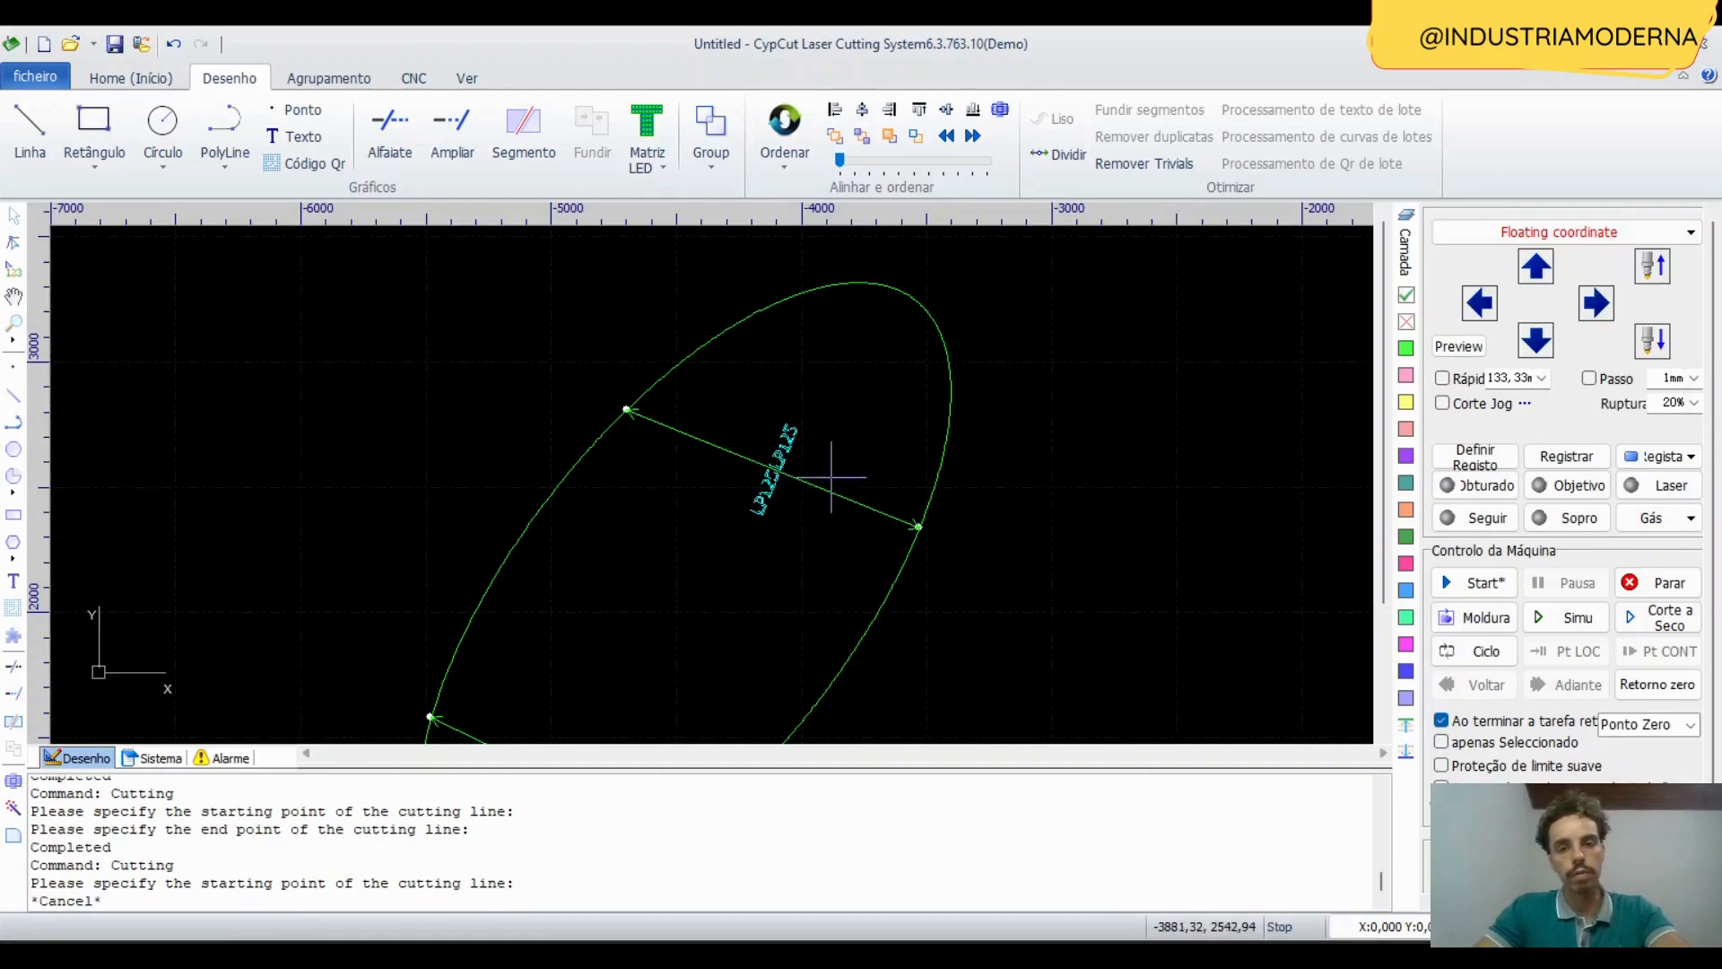
key(ctrl+z)
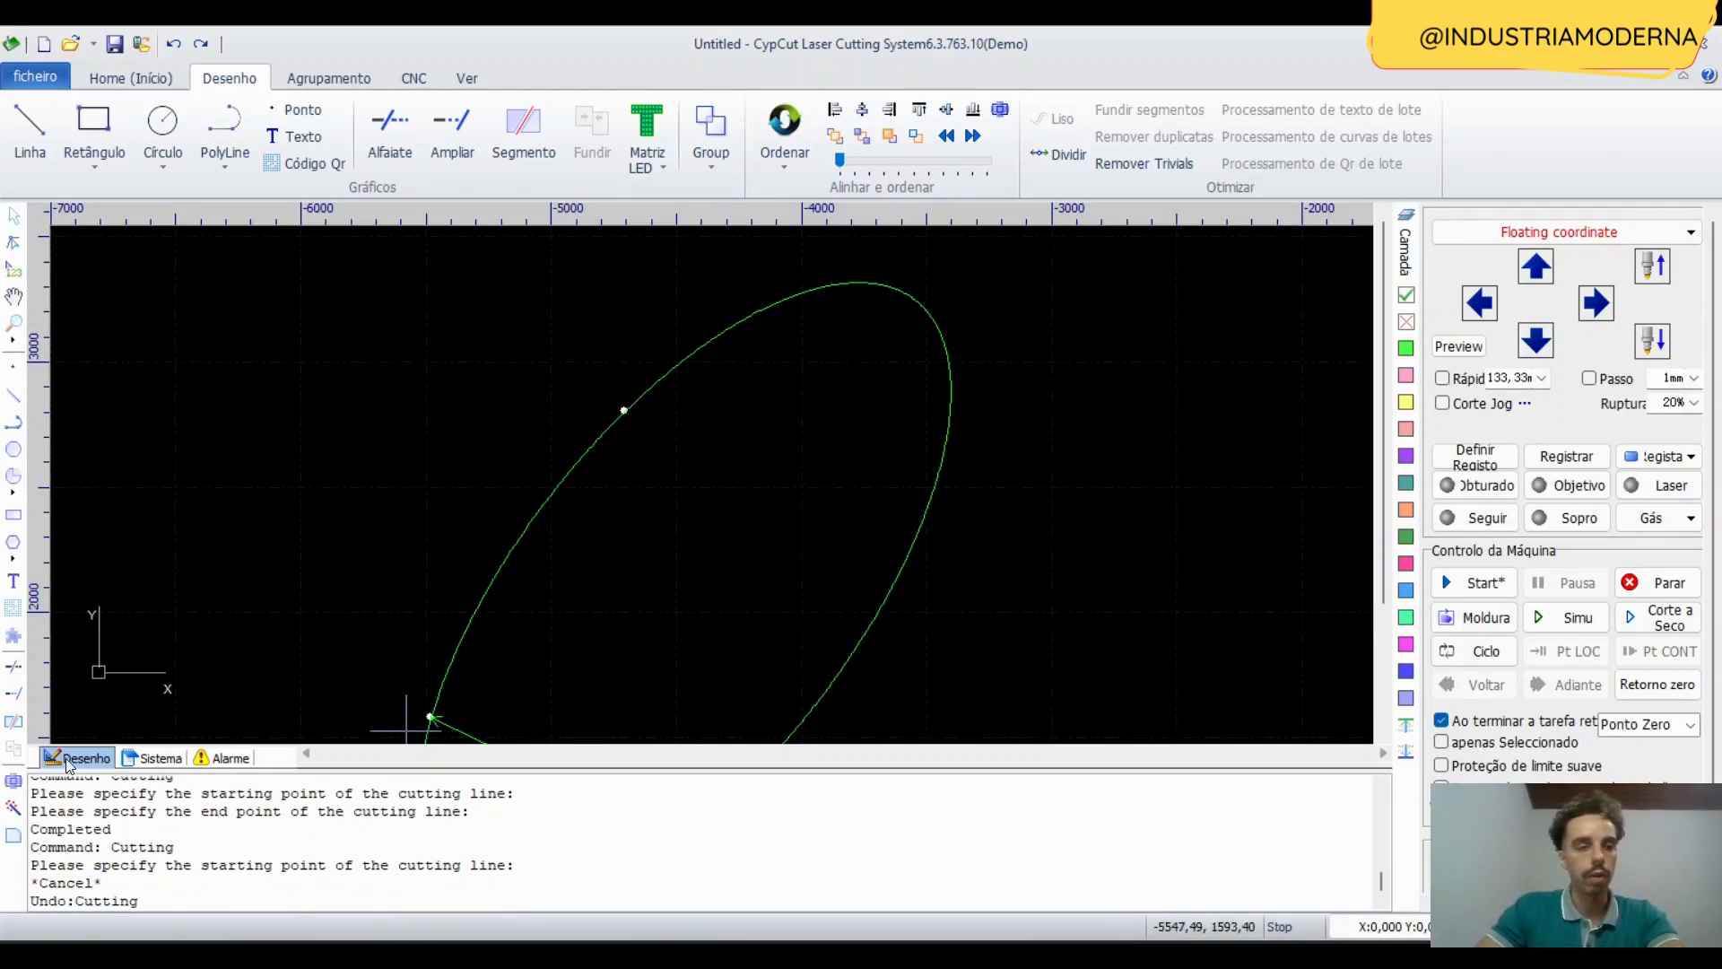
Try segmenting the ellipse's upper part with the mark size (尺寸) set to 100 mm, and undo the cut.
click(24, 723)
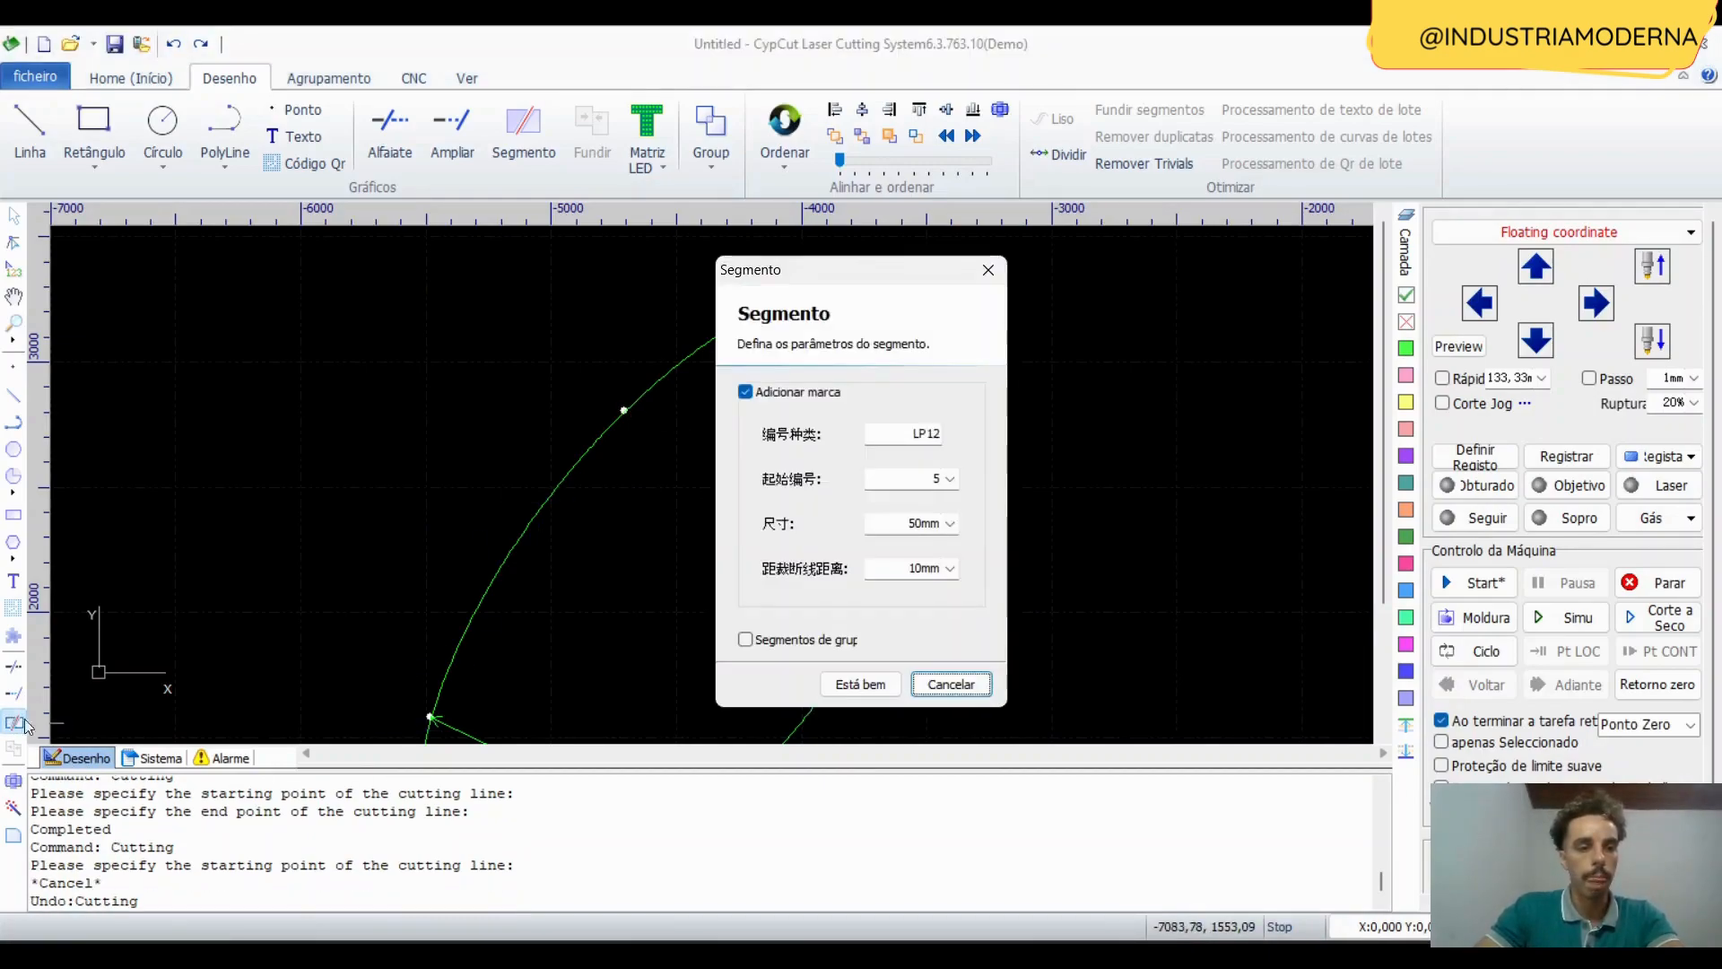
click(950, 524)
click(839, 663)
click(842, 690)
click(842, 690)
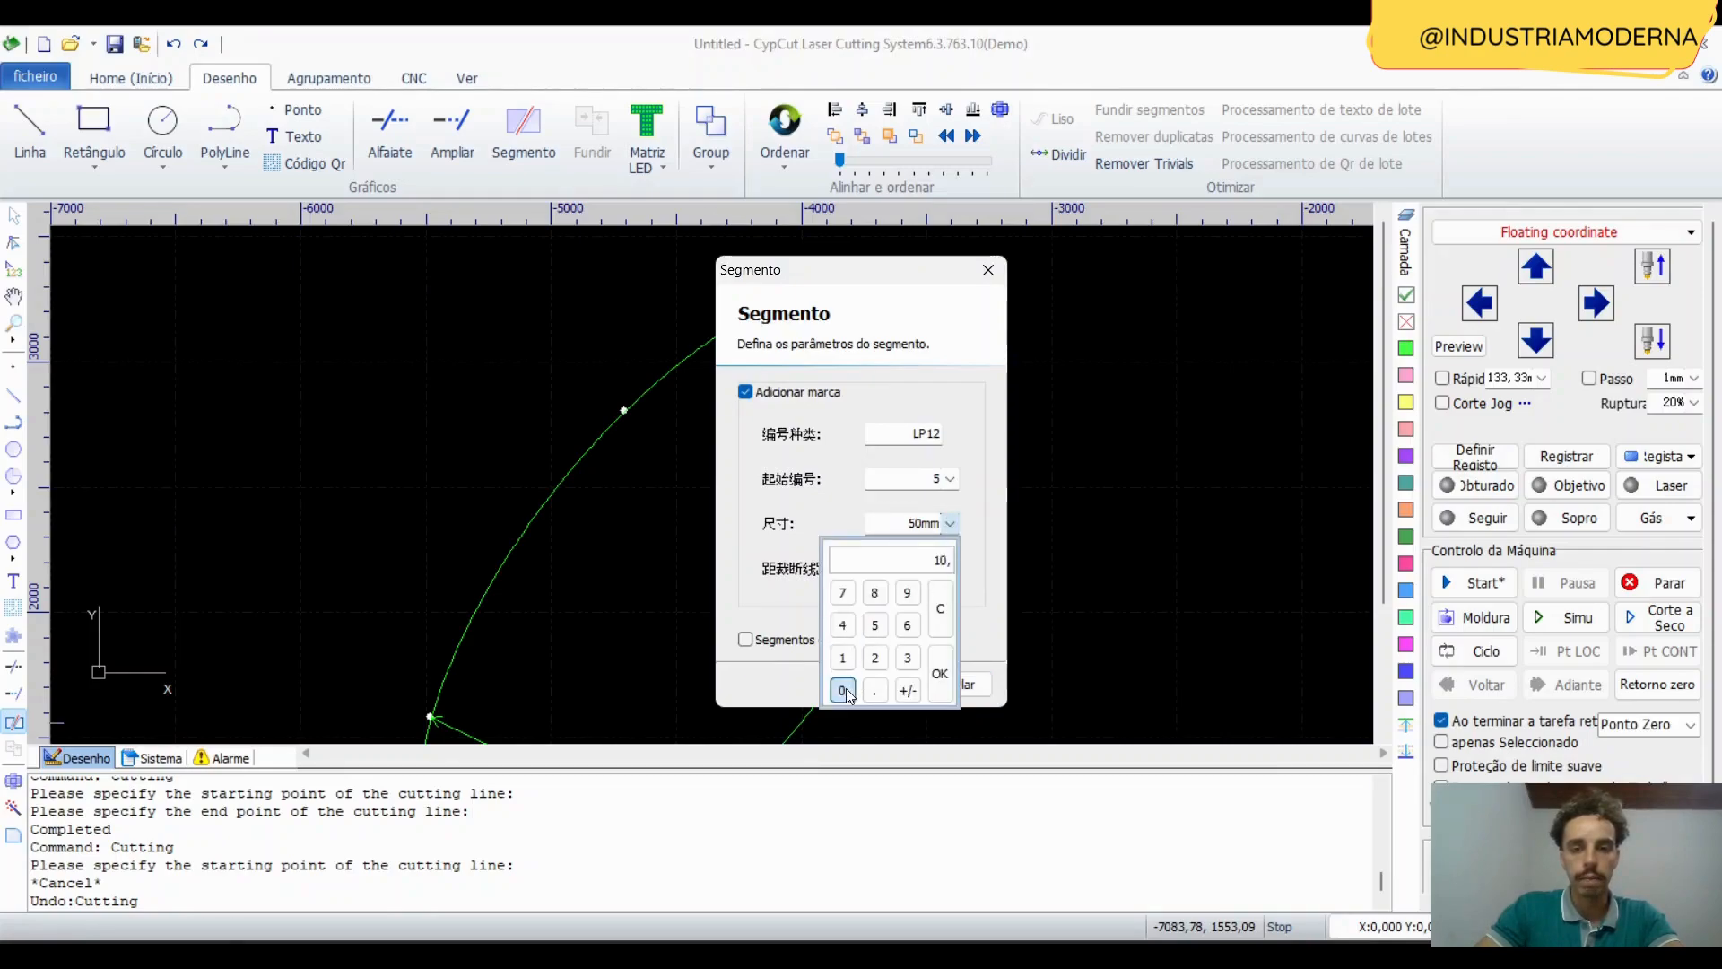
click(940, 673)
click(861, 684)
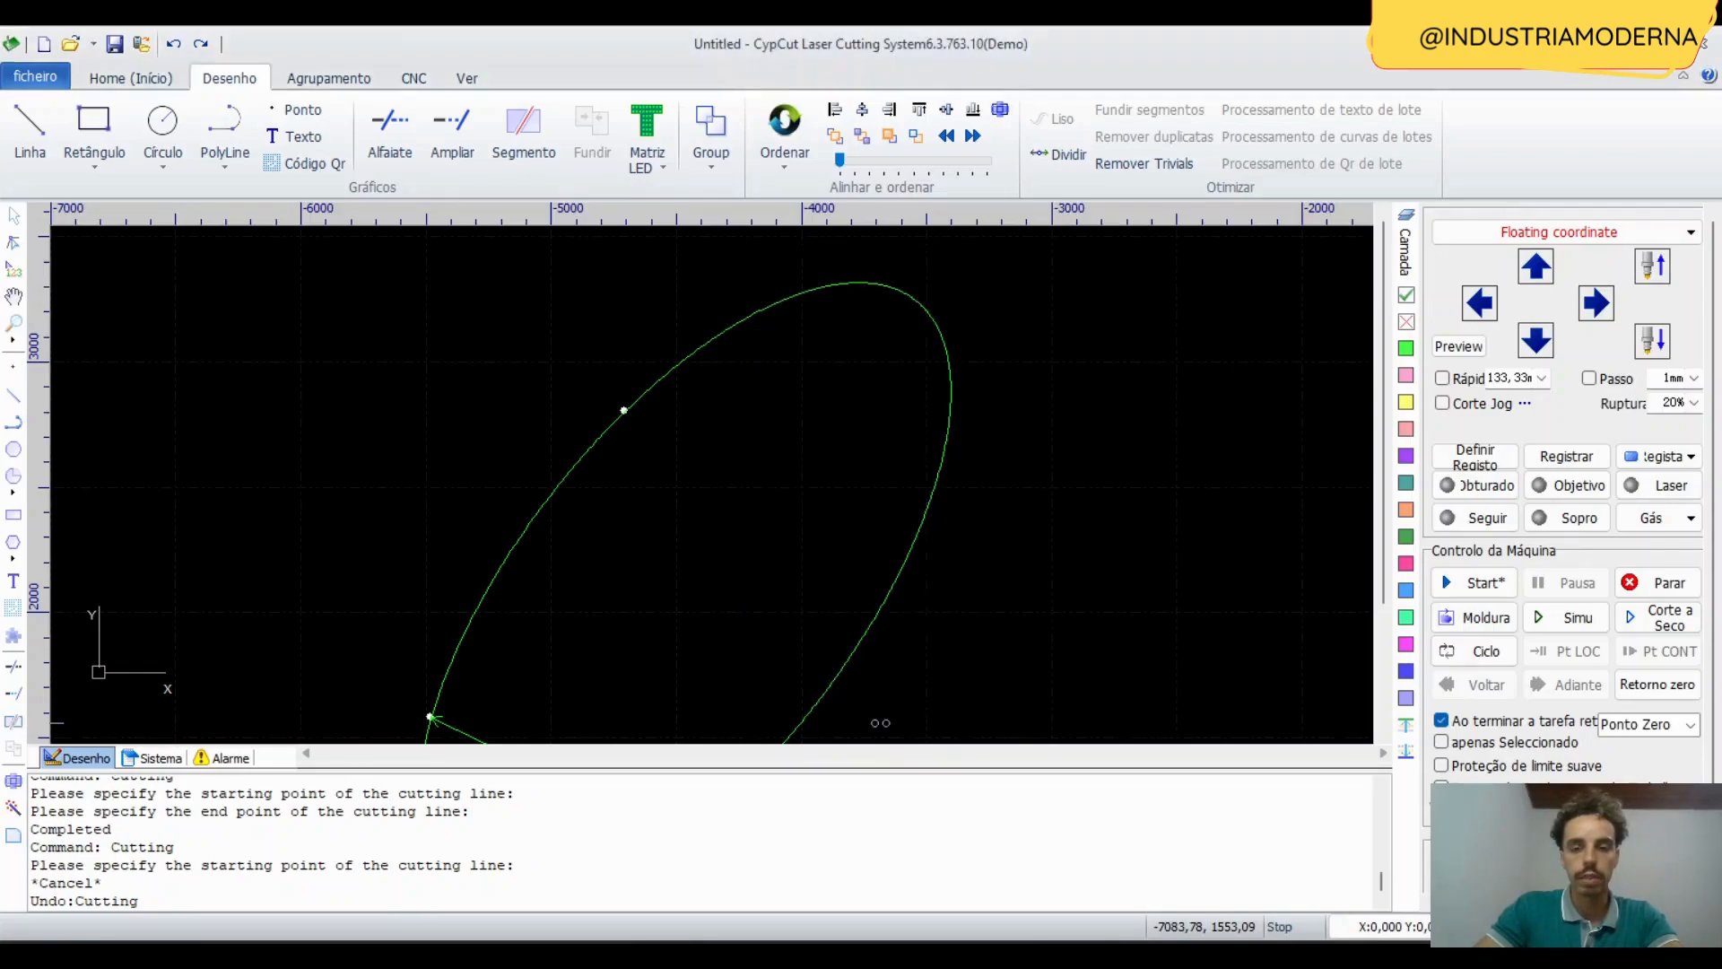
click(1003, 585)
click(567, 380)
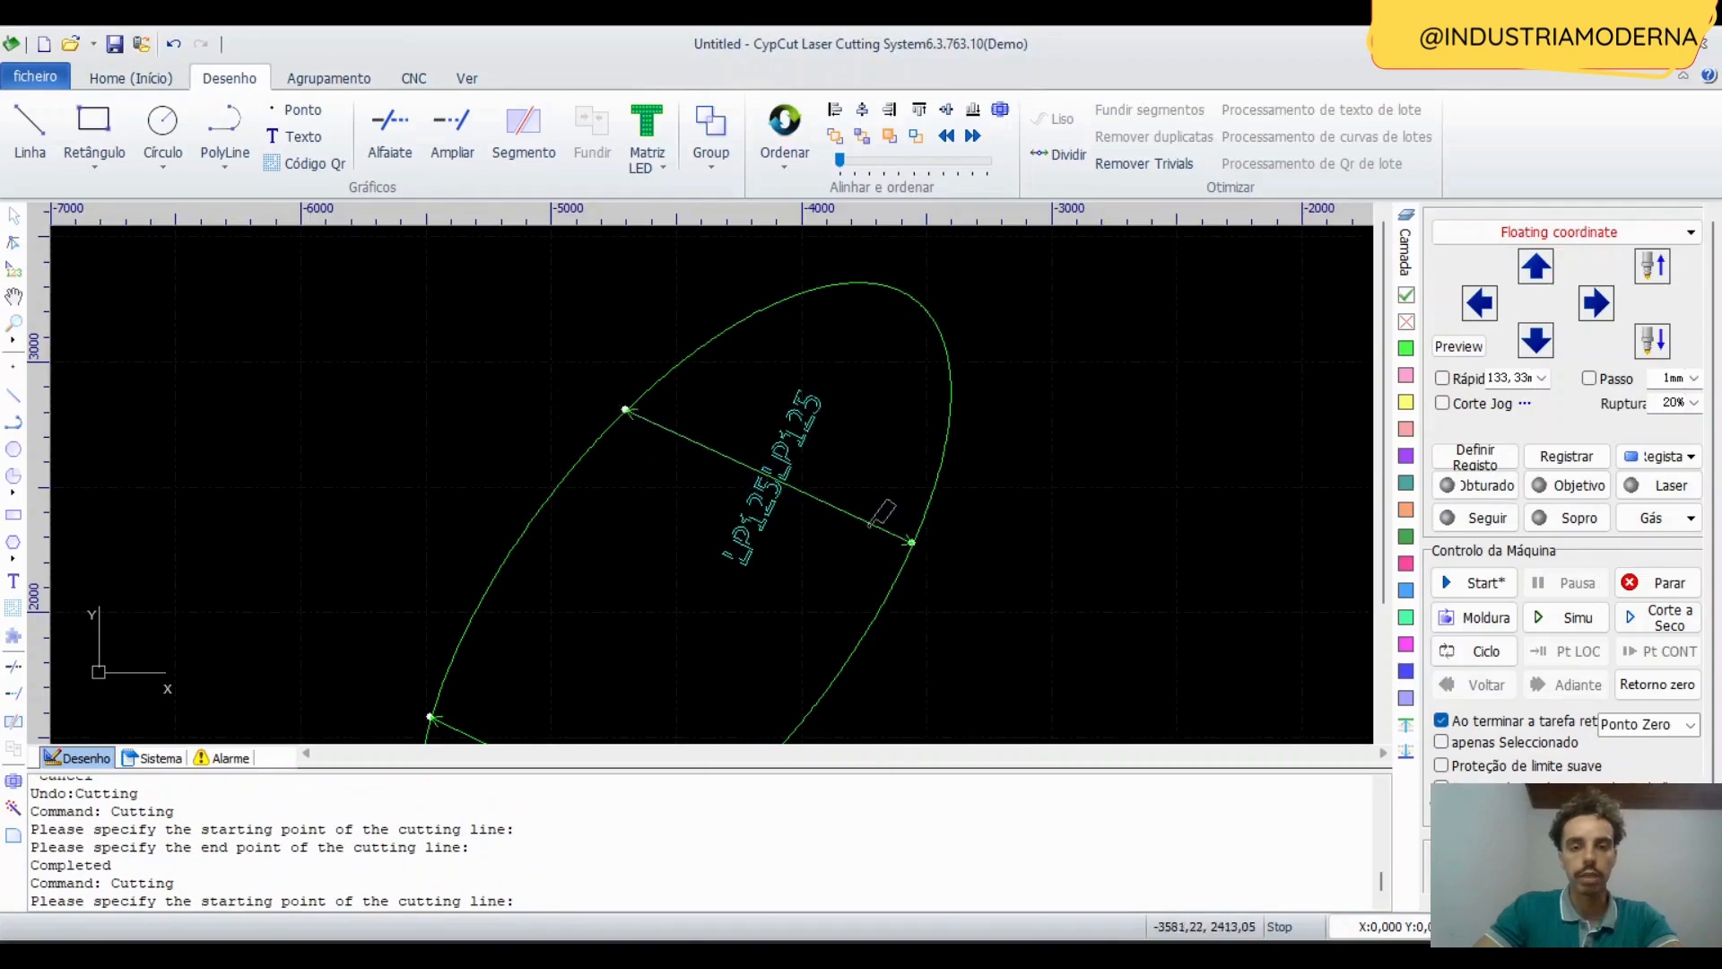
key(Escape)
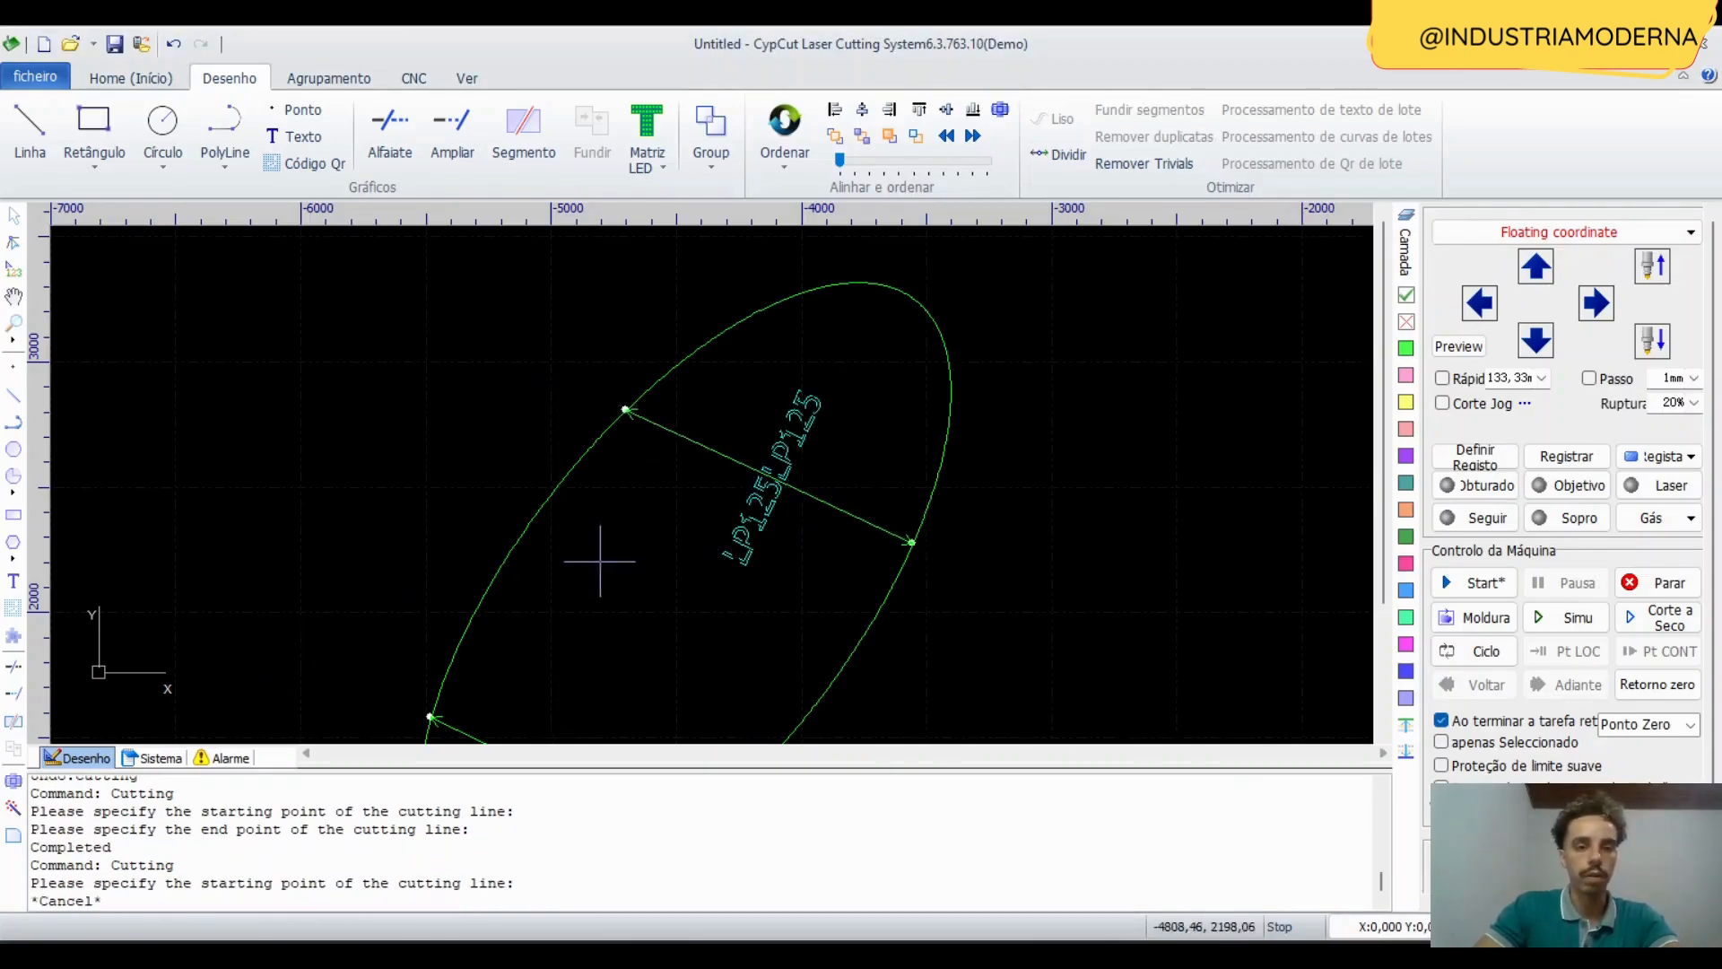
key(ctrl+z)
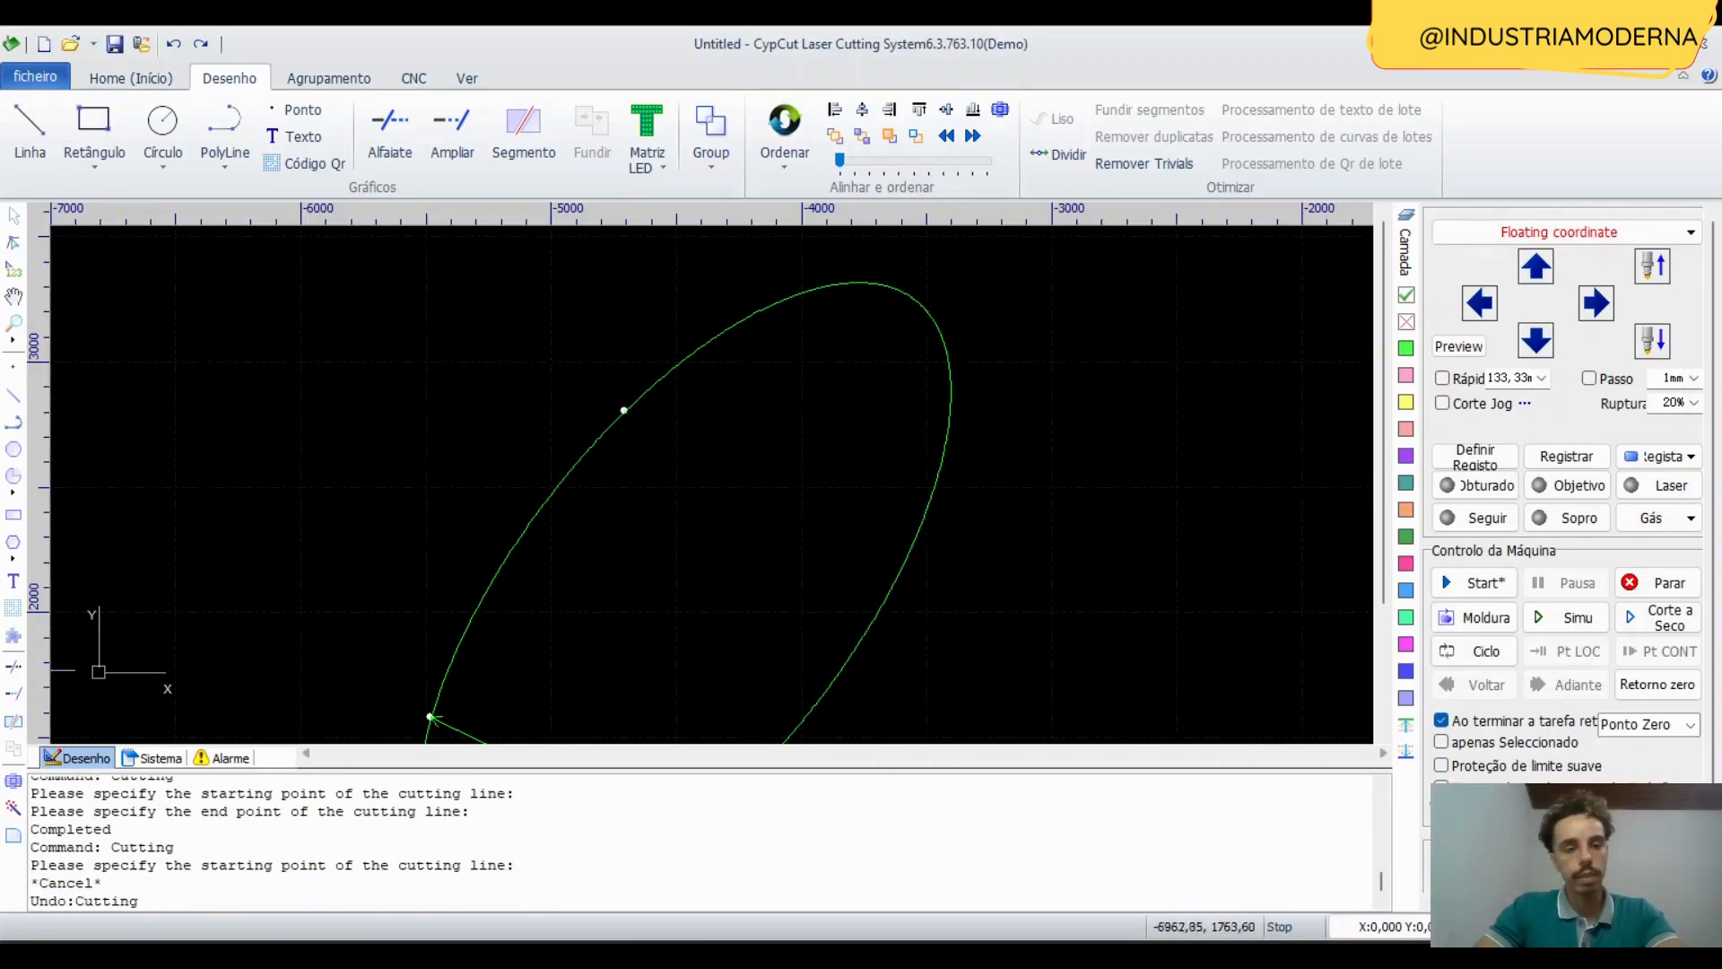
Try segmenting the ellipse's upper part with the mark size (尺寸) set to 10 mm, inspect the marks up close, and undo the cut.
click(14, 721)
click(949, 525)
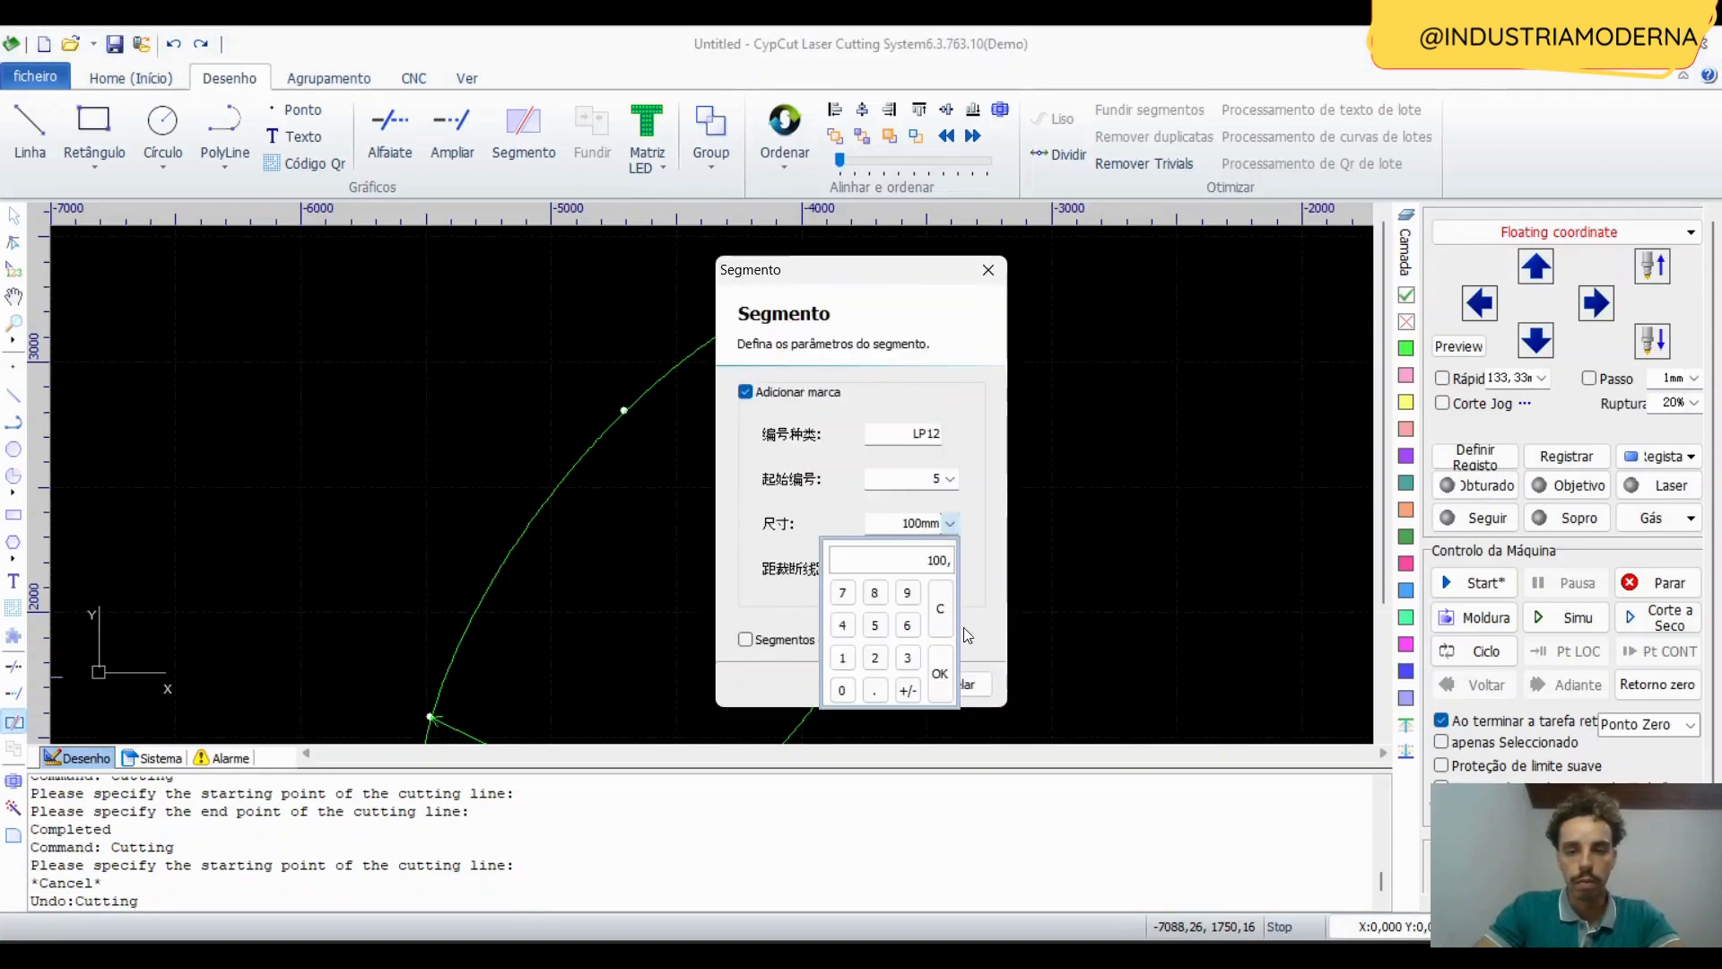
click(843, 690)
click(941, 674)
click(875, 684)
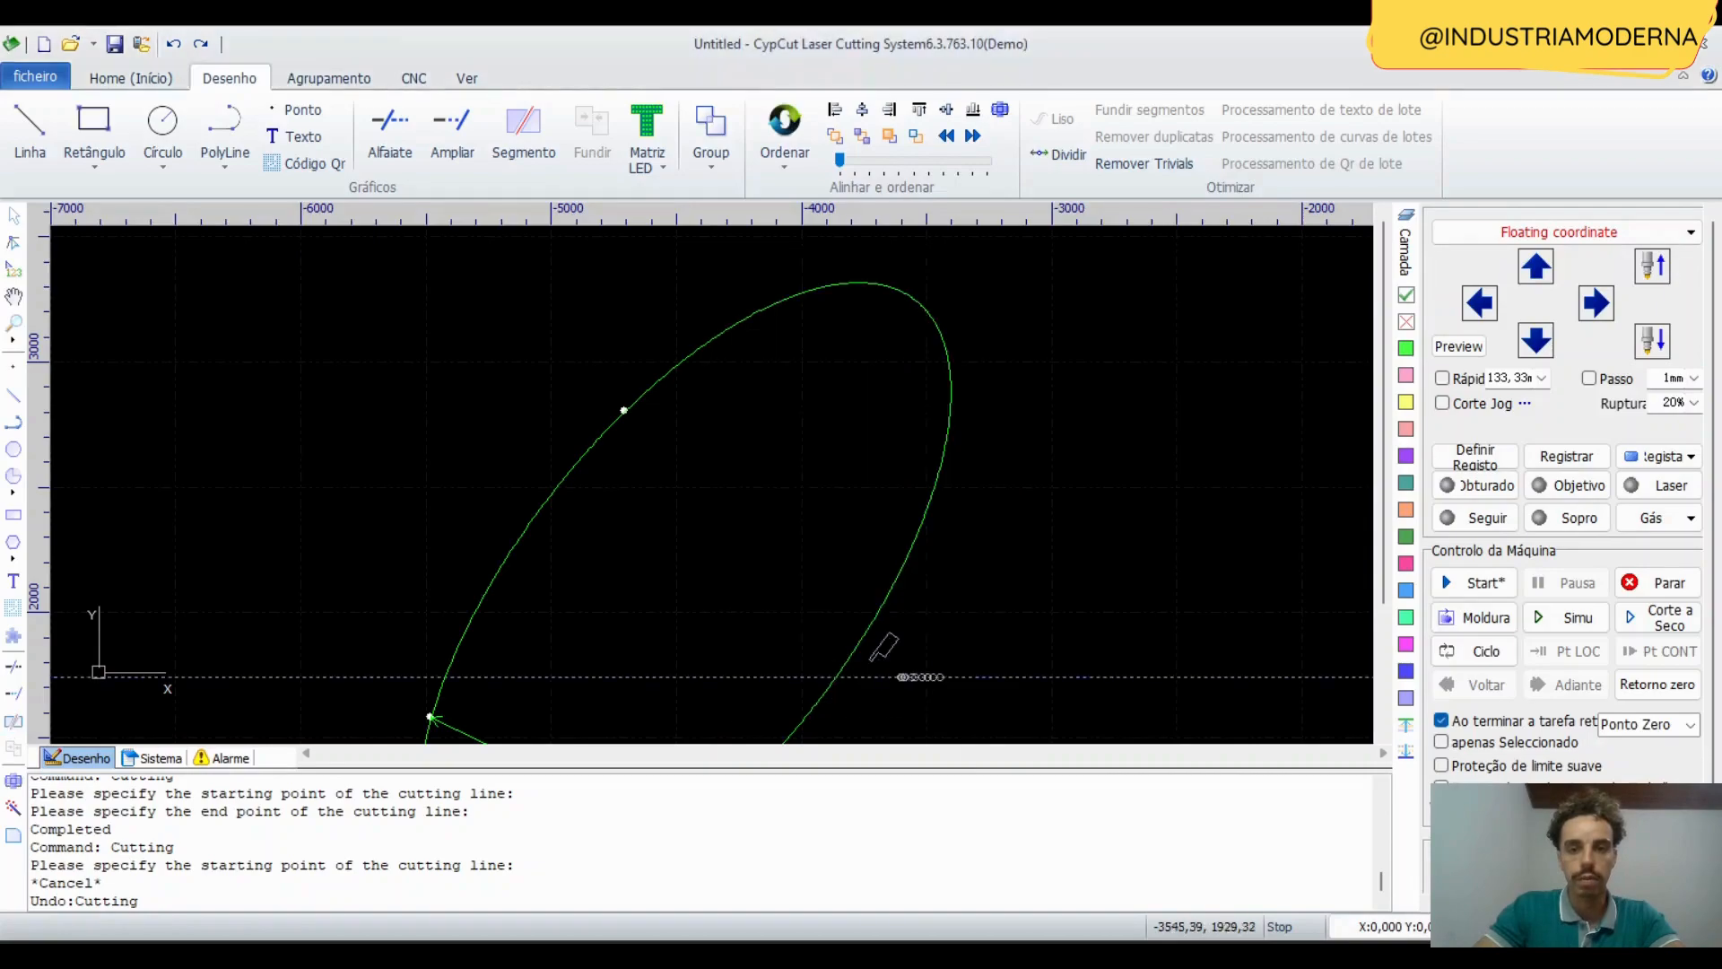
click(933, 578)
click(541, 404)
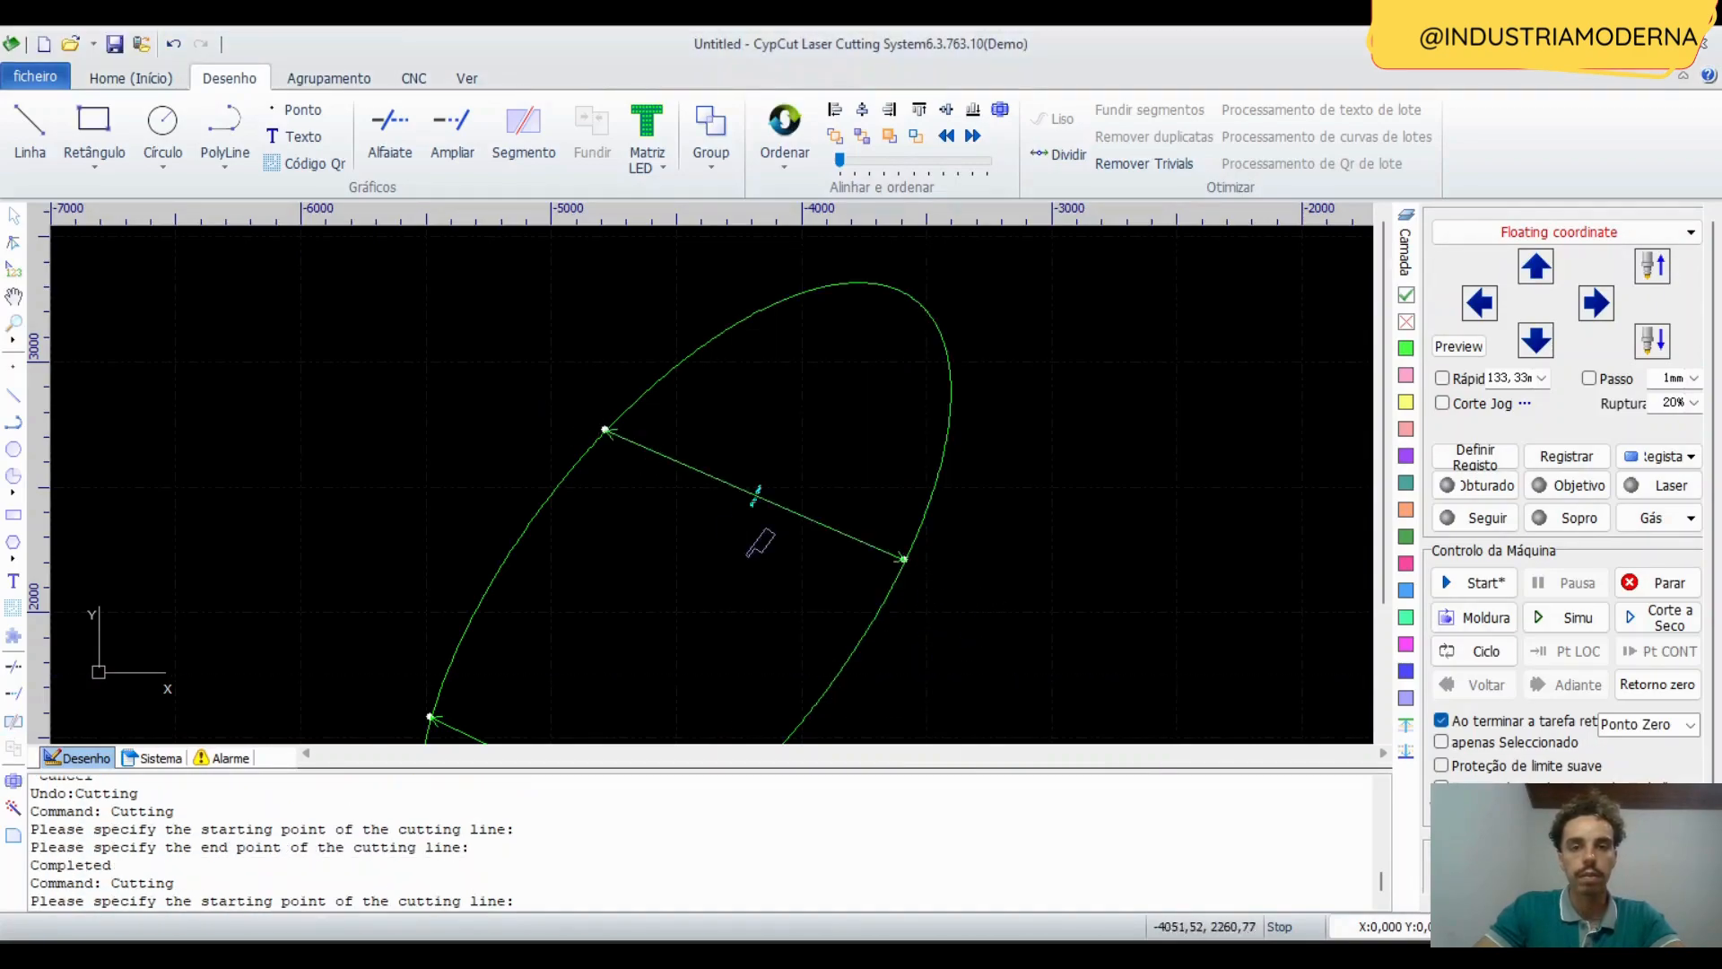
scroll(756, 485, up, 3)
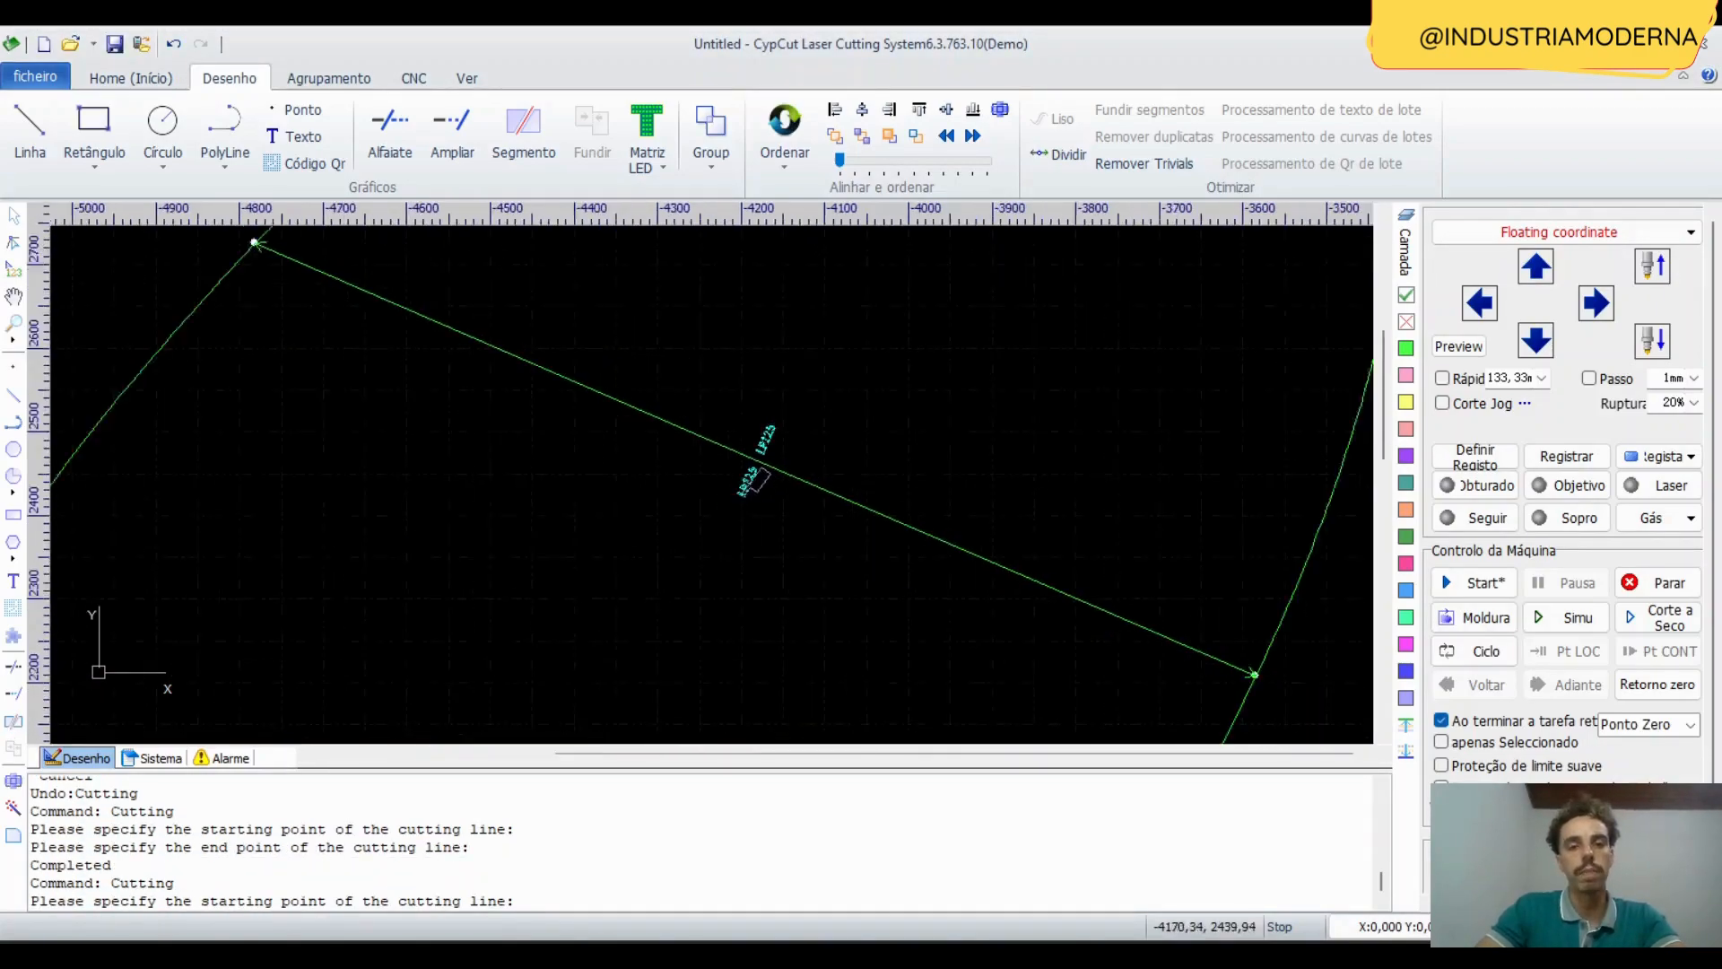
scroll(758, 480, down, 3)
key(Escape)
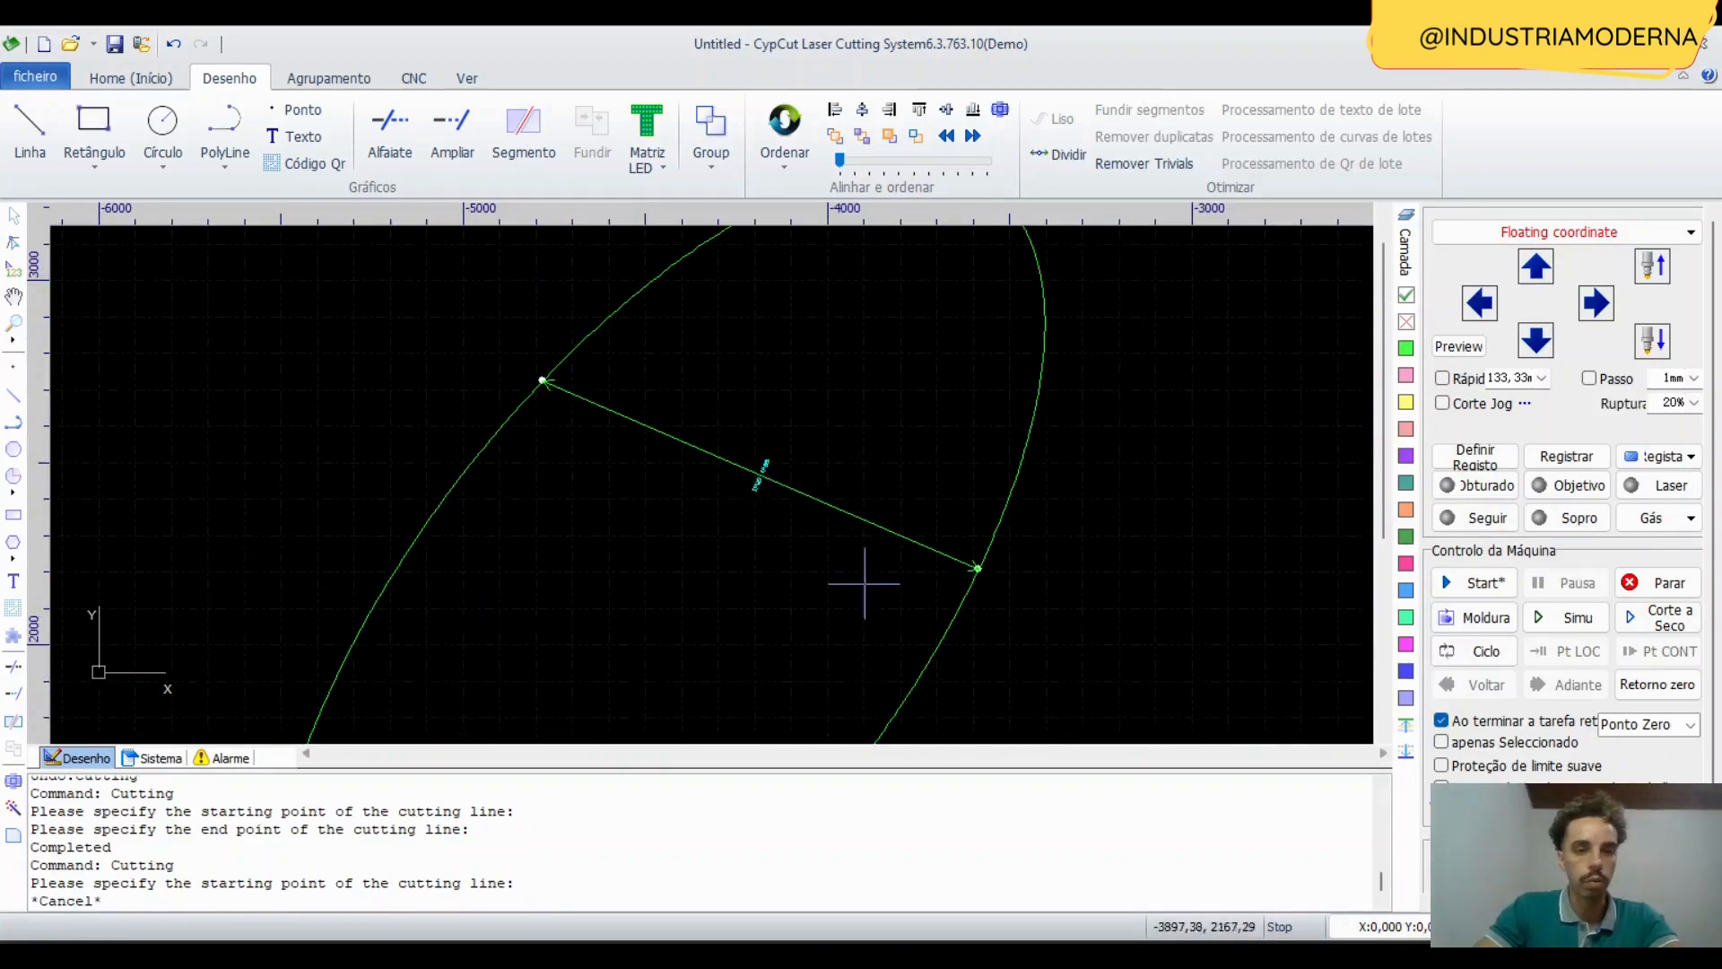
key(ctrl+z)
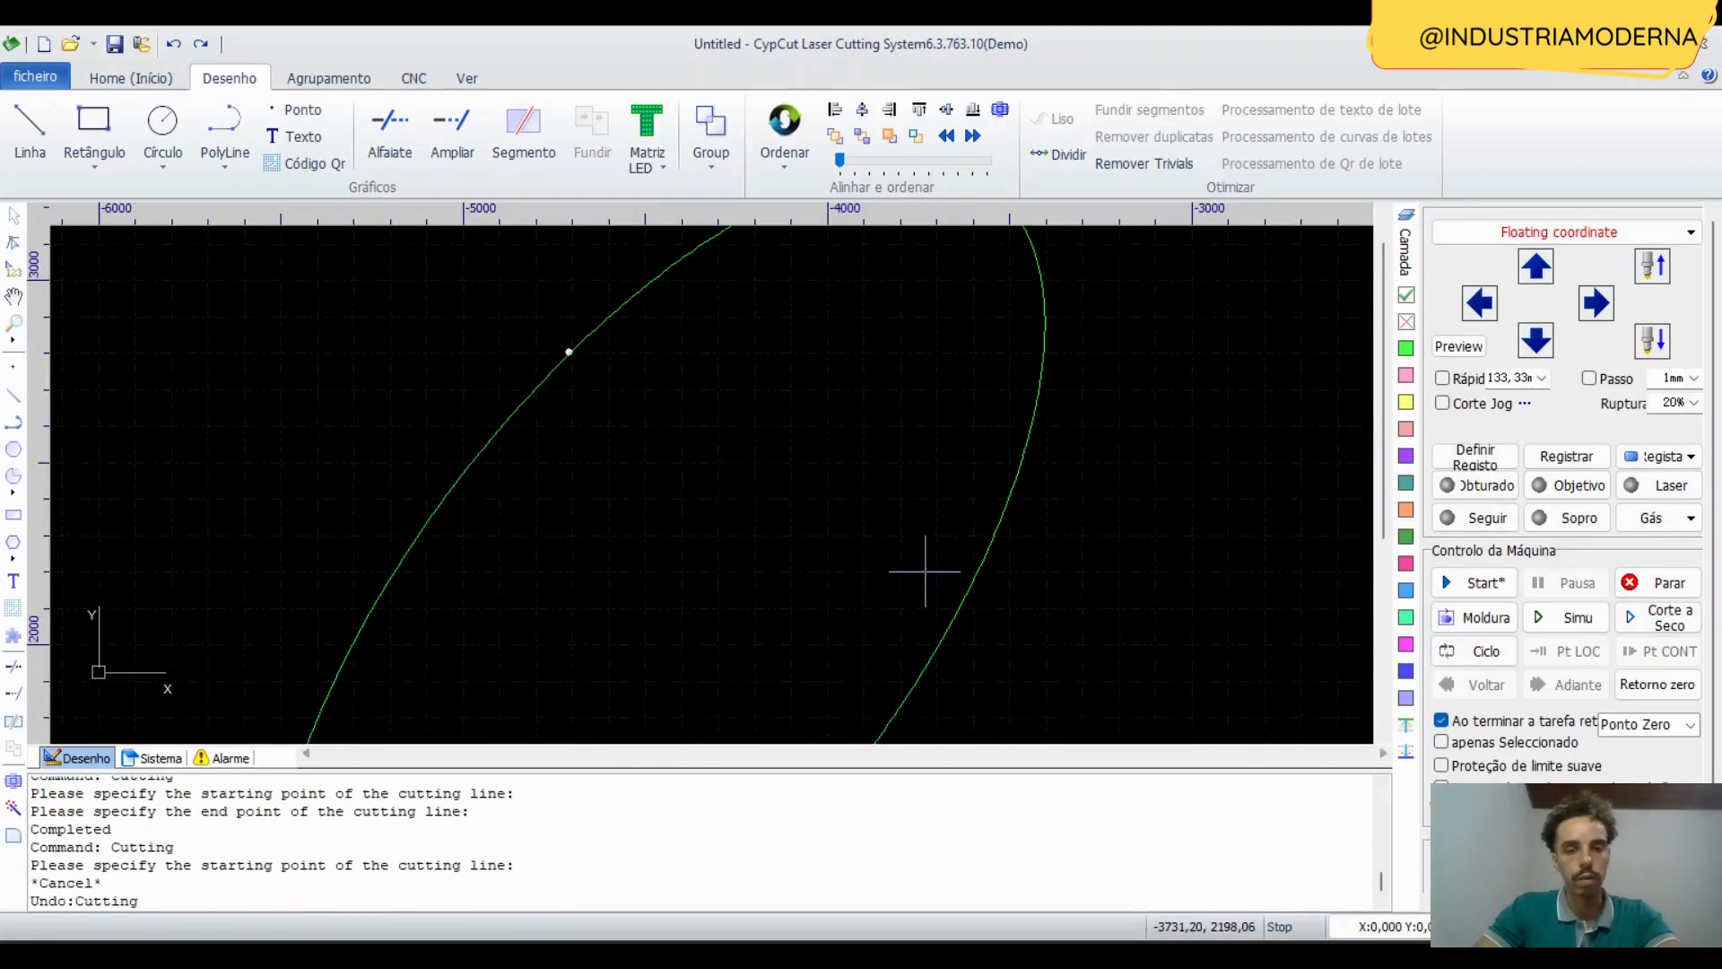
Set both the mark's distance from the cutting line (距裁断线距离) and its size (尺寸) to 50 mm, and accept the Segmento settings.
click(14, 725)
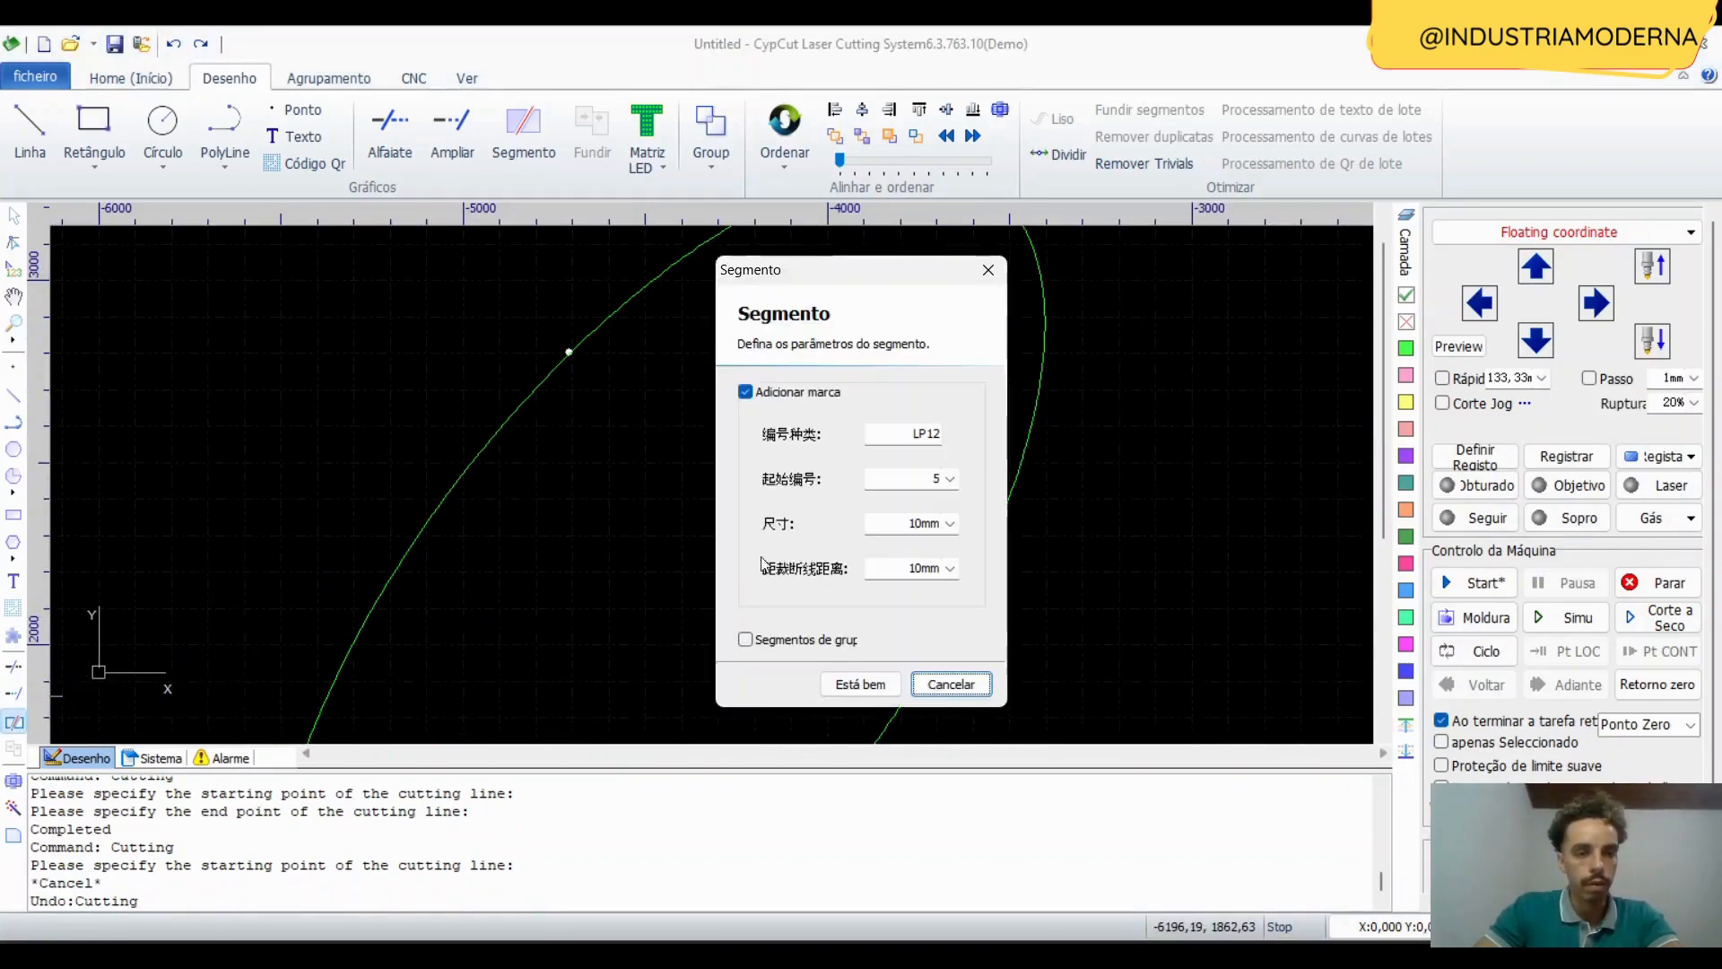
click(950, 568)
click(874, 670)
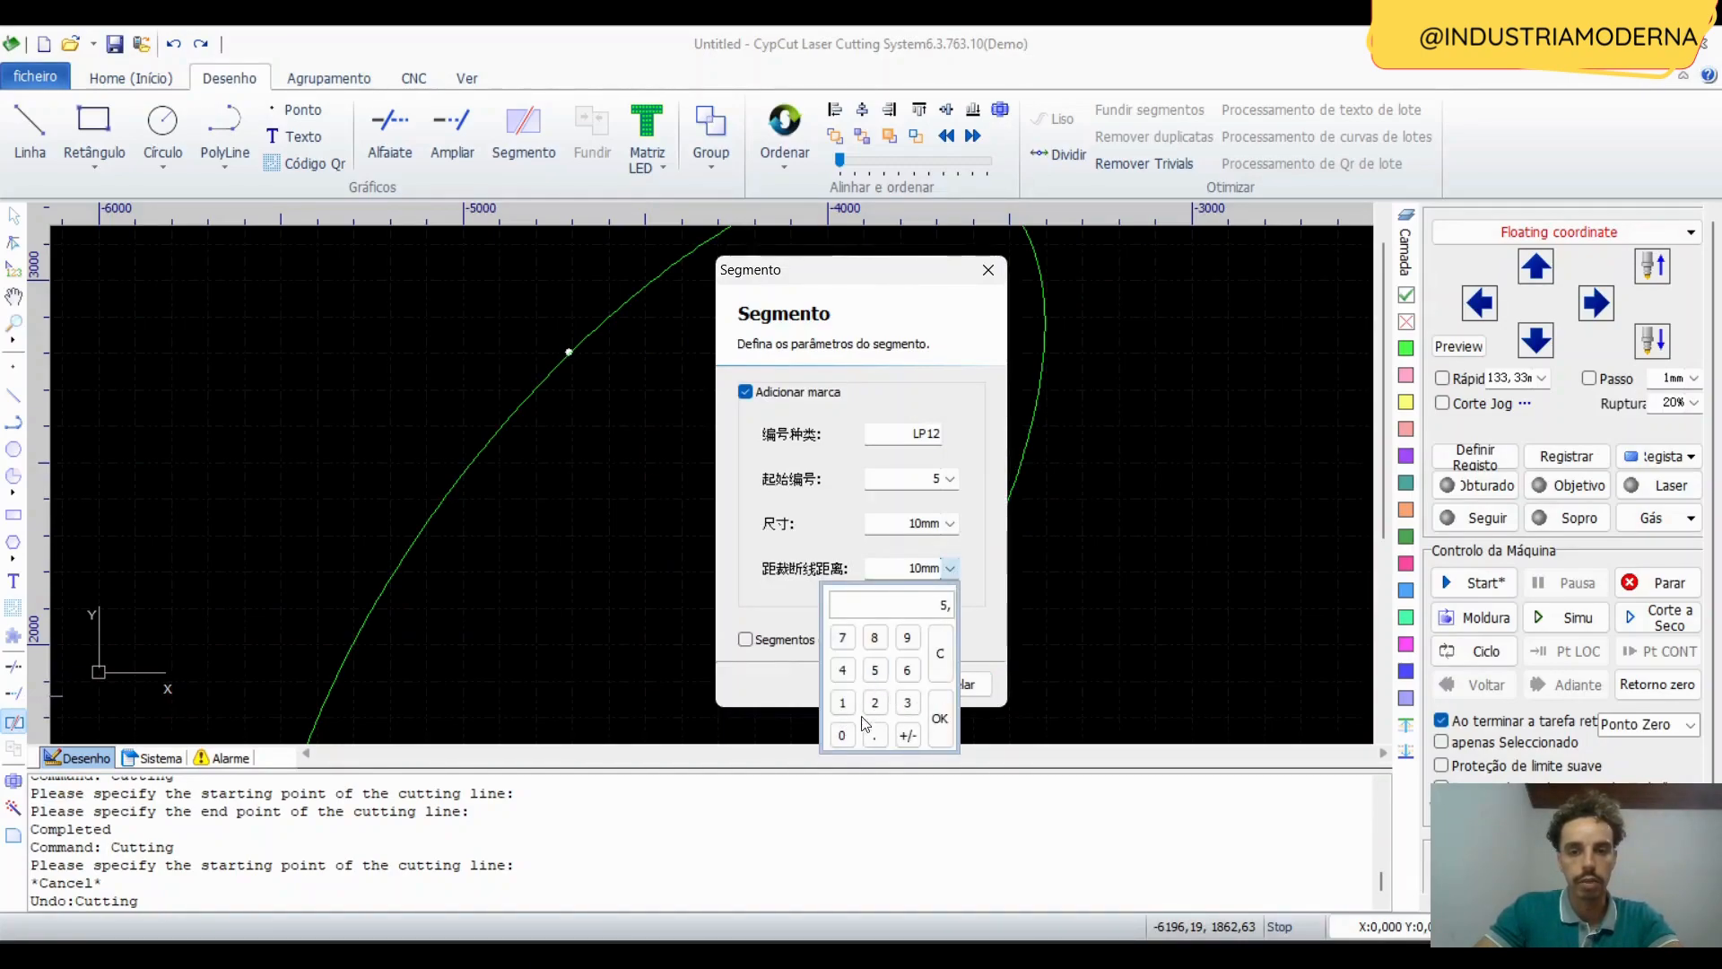
click(949, 729)
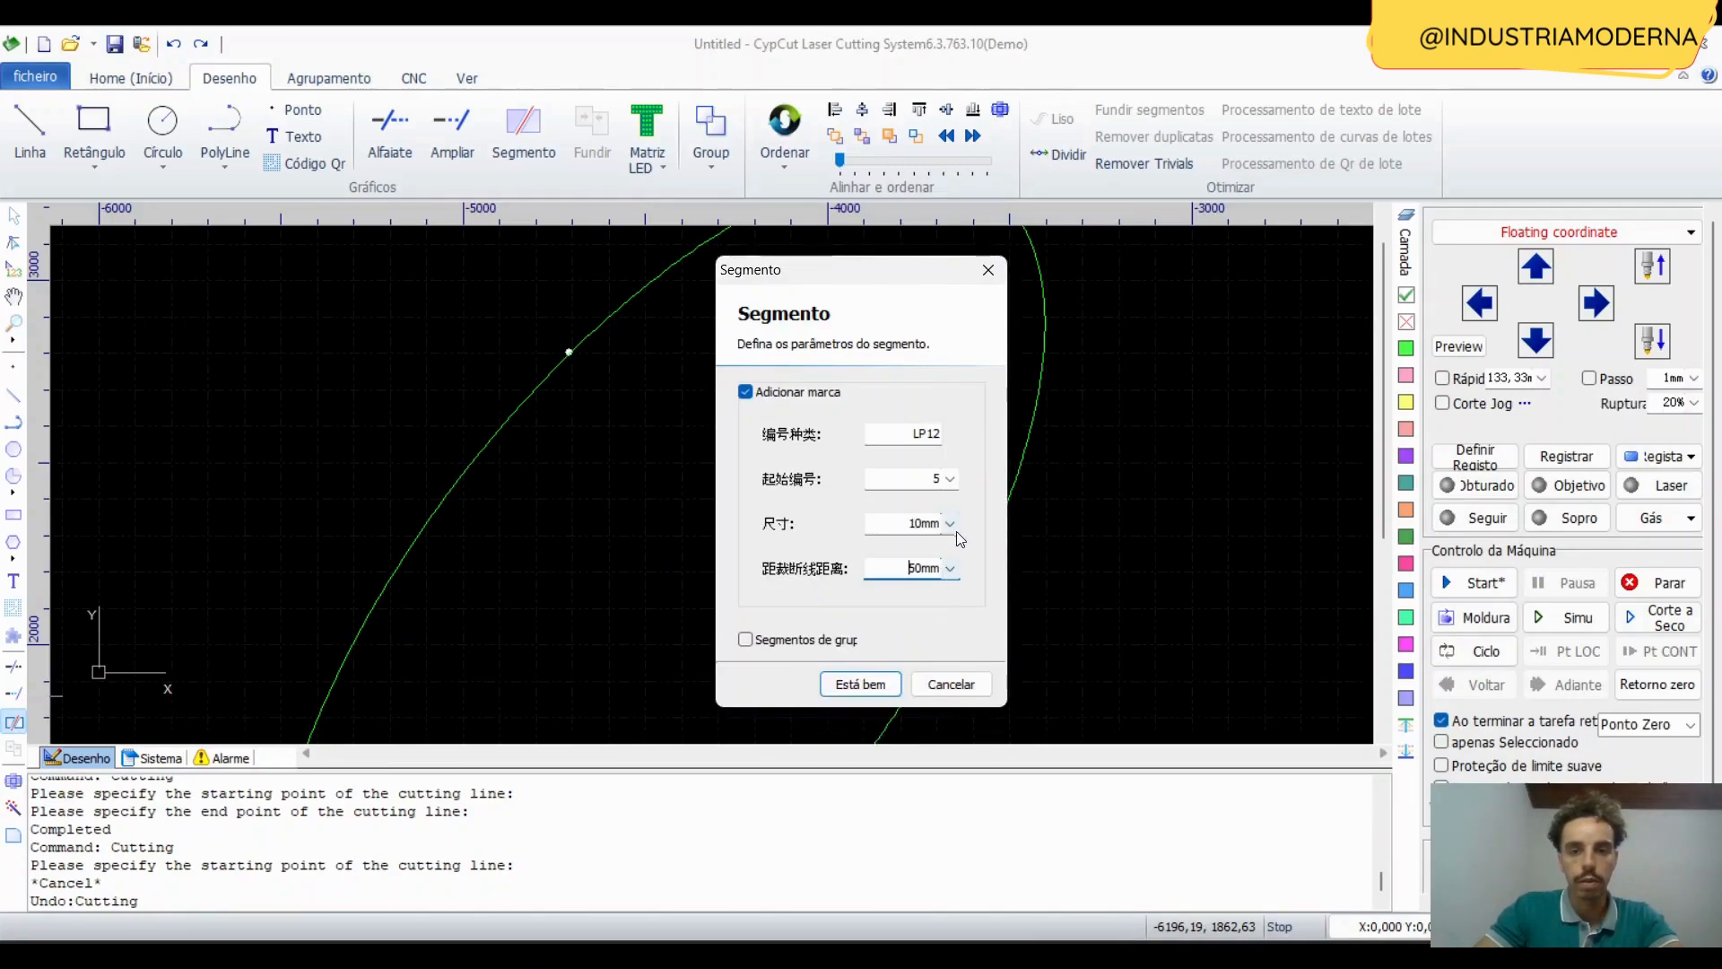
click(950, 524)
click(875, 625)
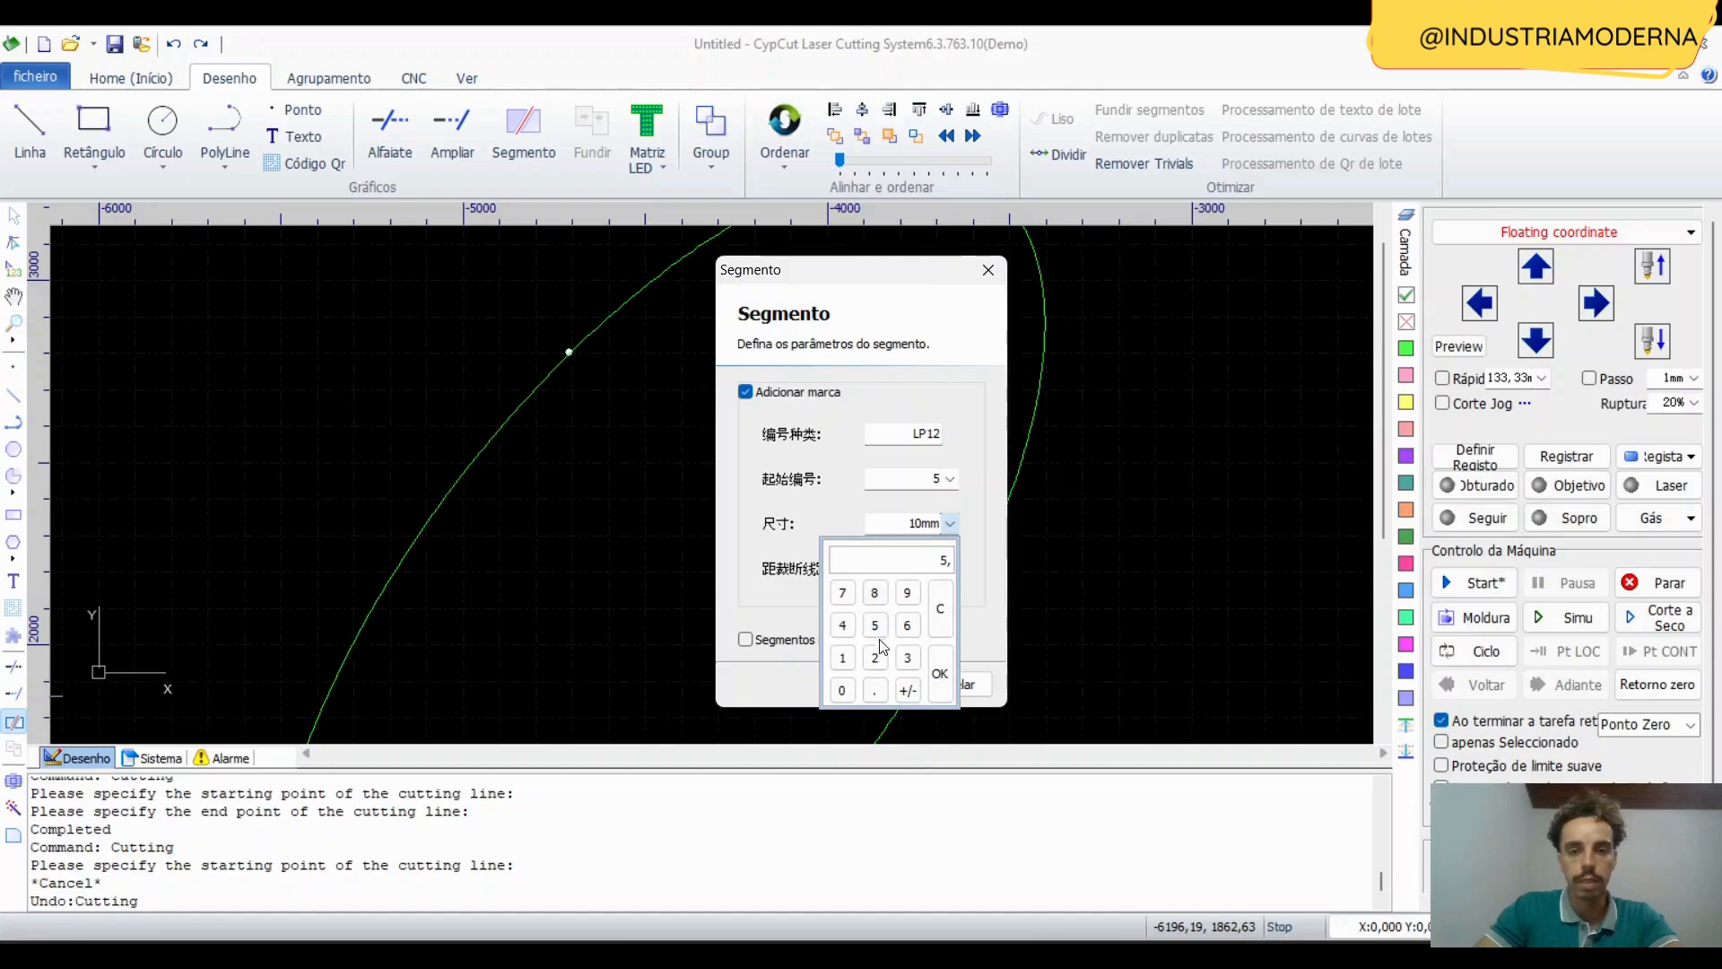
click(941, 673)
click(863, 687)
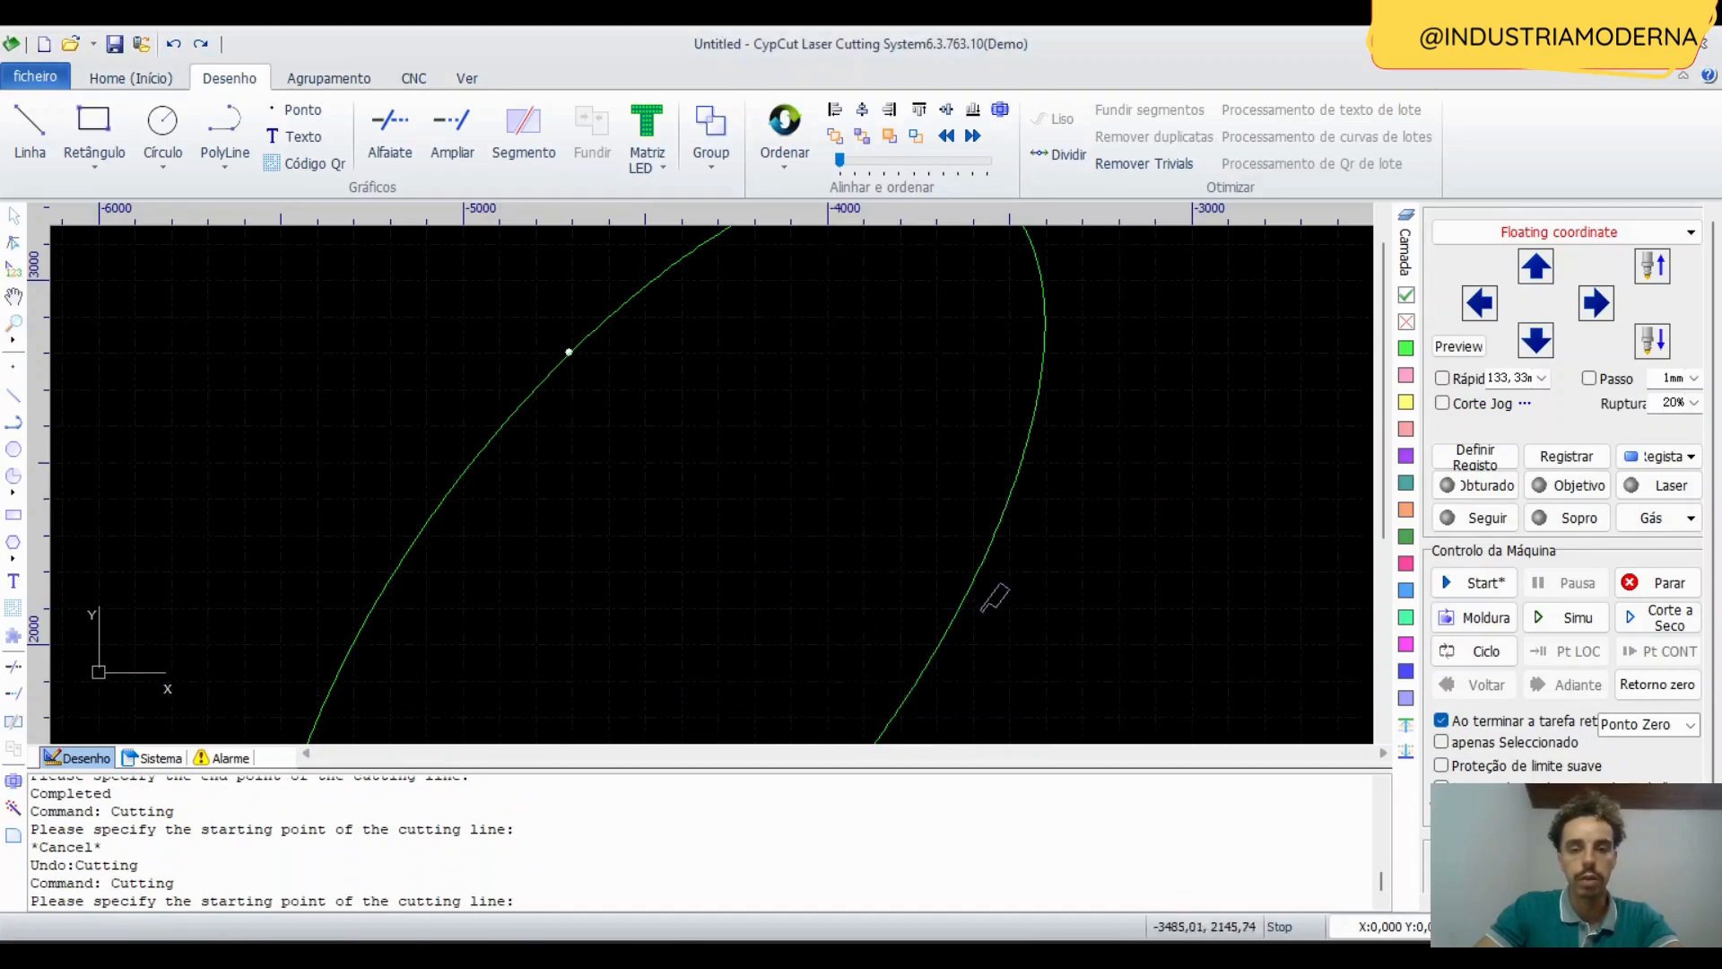
Segment the ellipse's upper part with a diagonal cutting line from its lower-right to its upper-left edge, inspect the marks, and end the command.
click(985, 563)
click(529, 396)
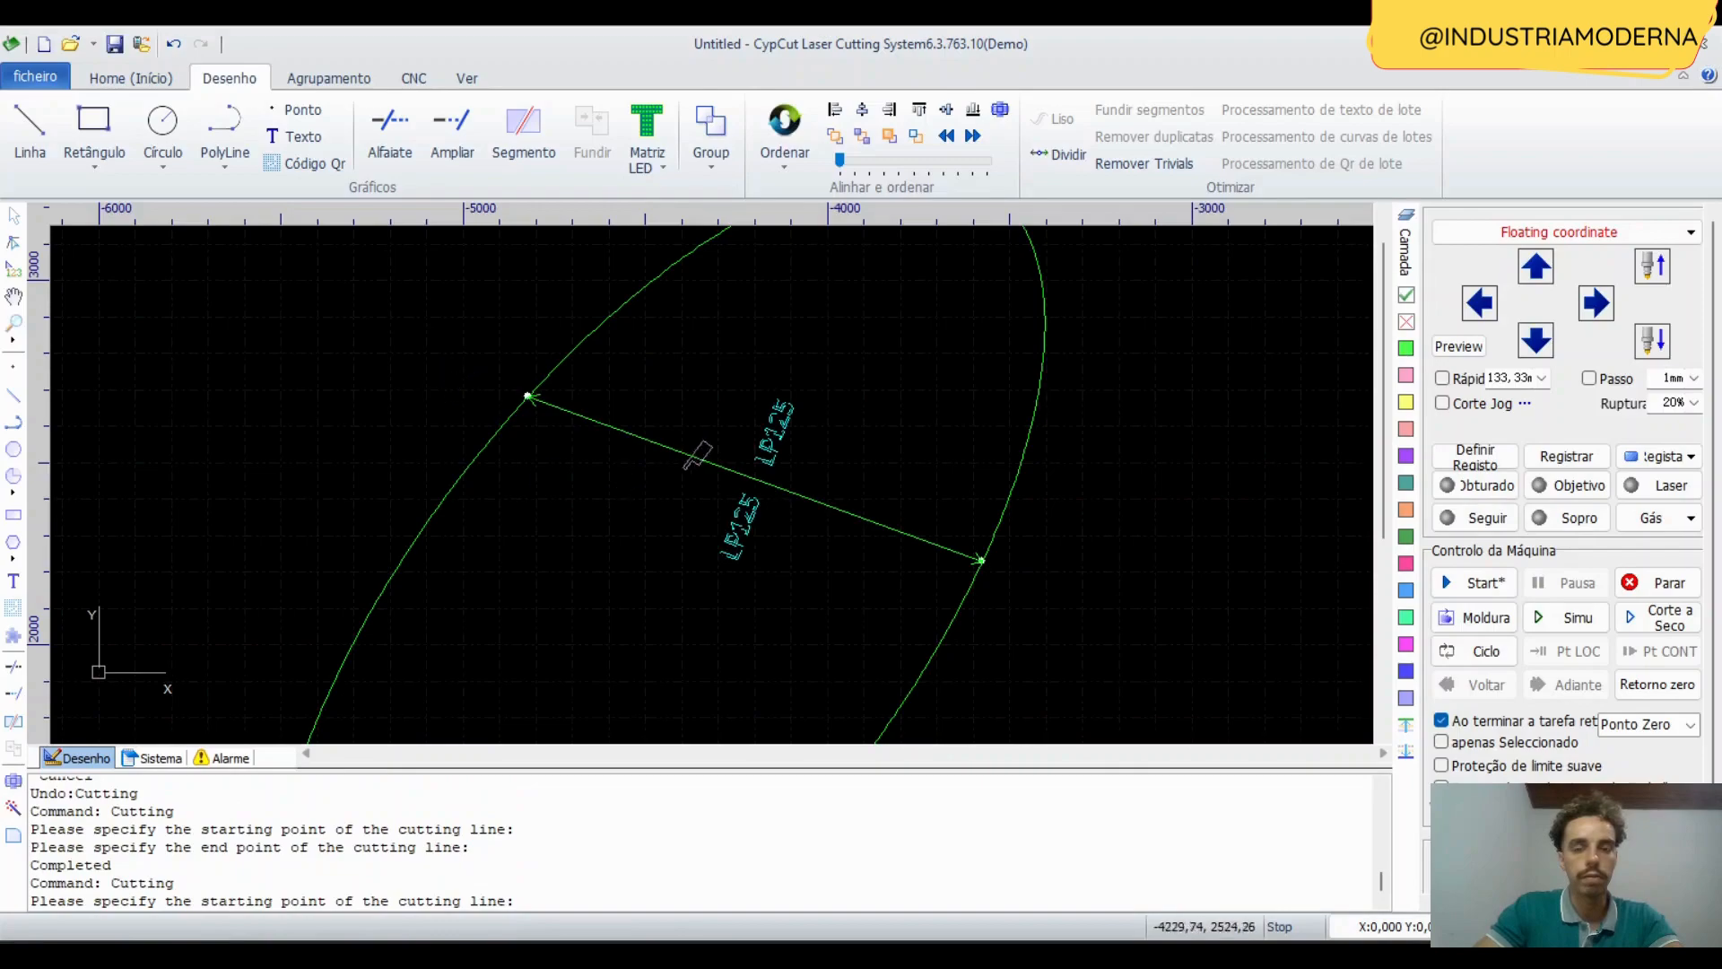
scroll(698, 455, up, 3)
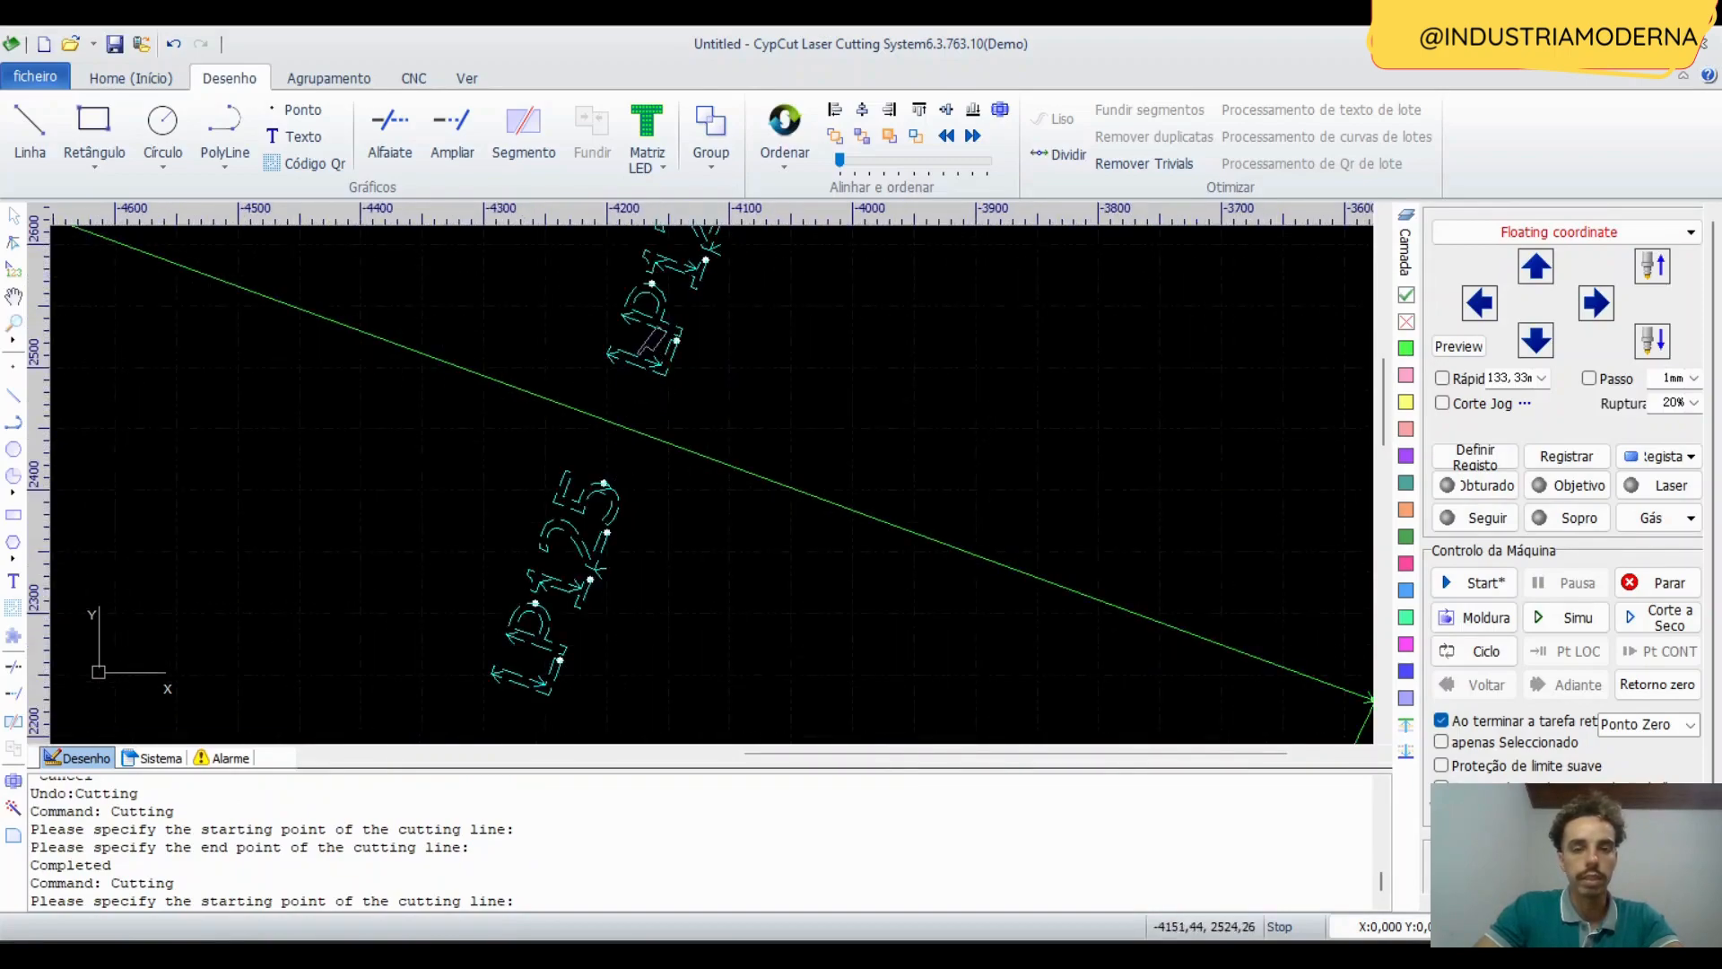
scroll(649, 339, down, 4)
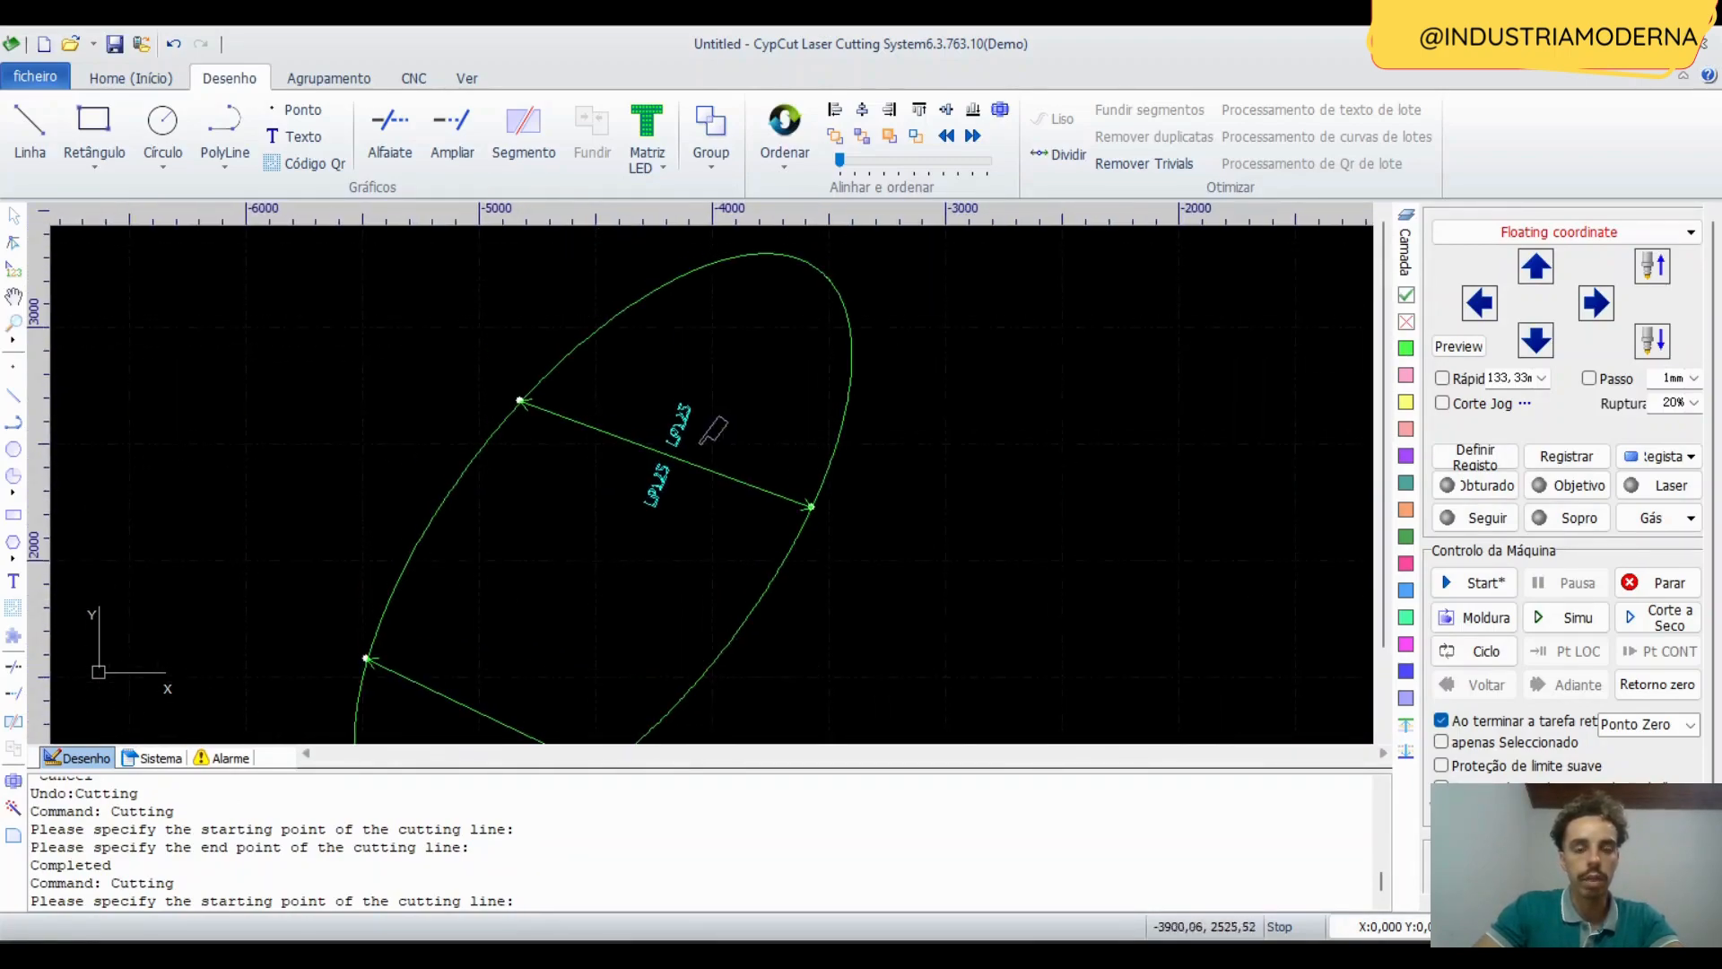
key(Escape)
Select the characters of the LP125 mark above the cutting line with a crossing window, and clear the selection.
scroll(691, 429, up, 3)
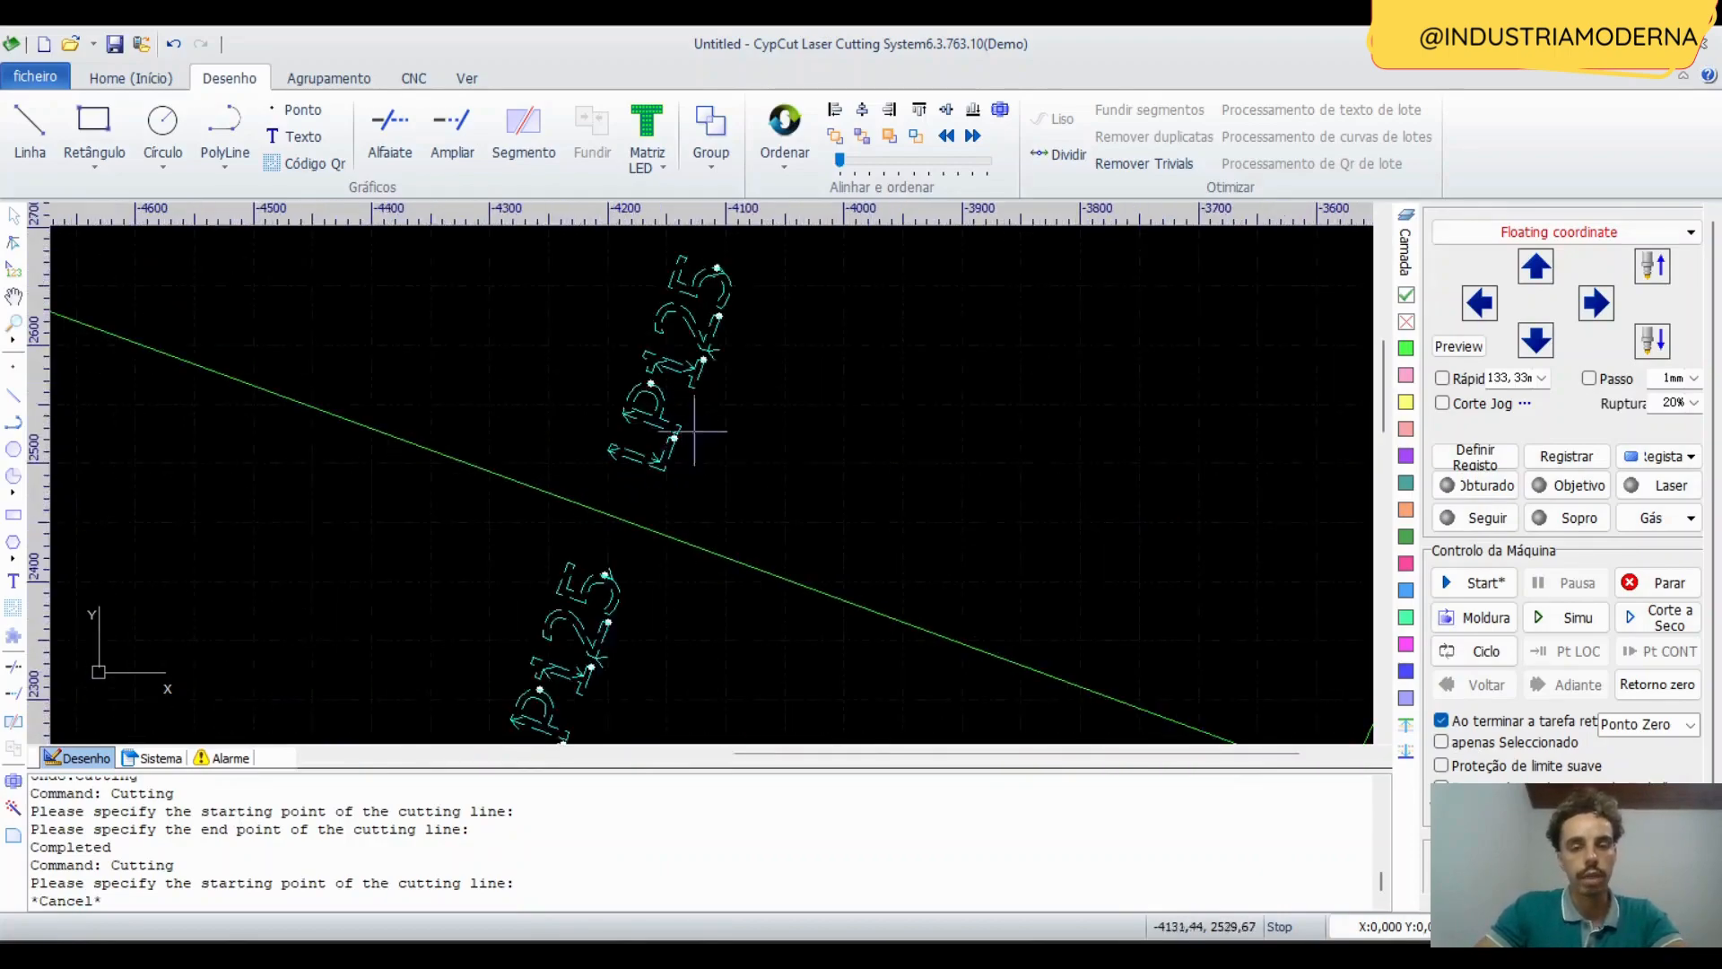
drag(819, 486, 587, 258)
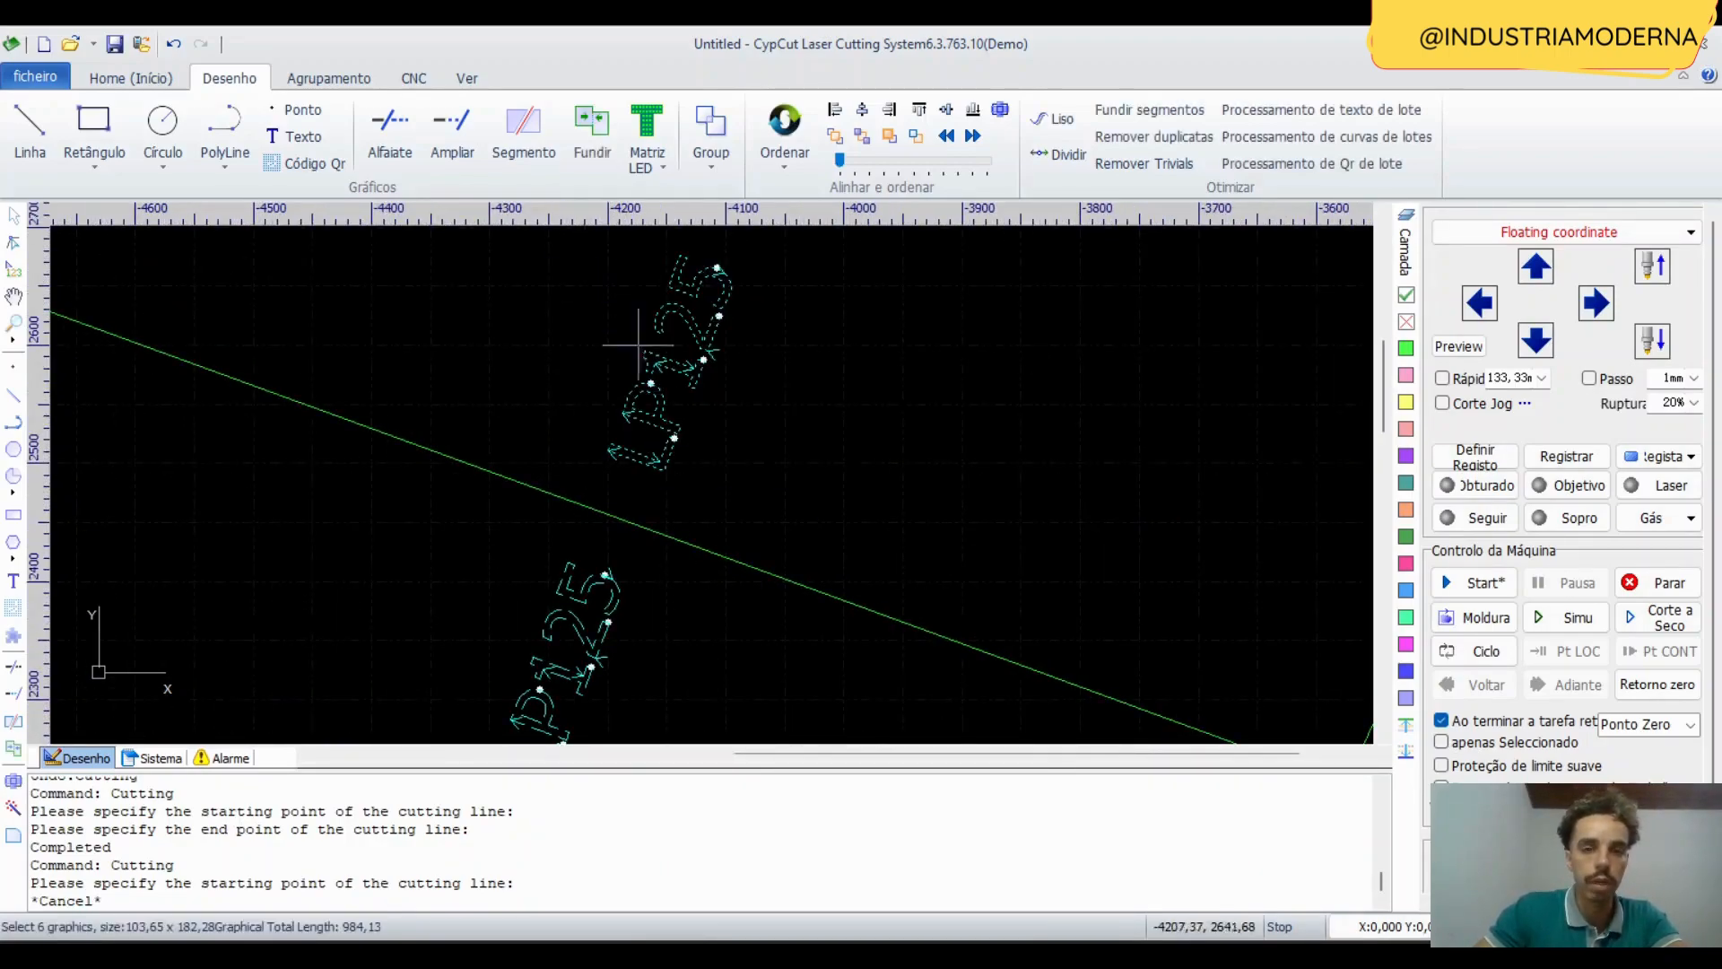
drag(789, 455, 565, 248)
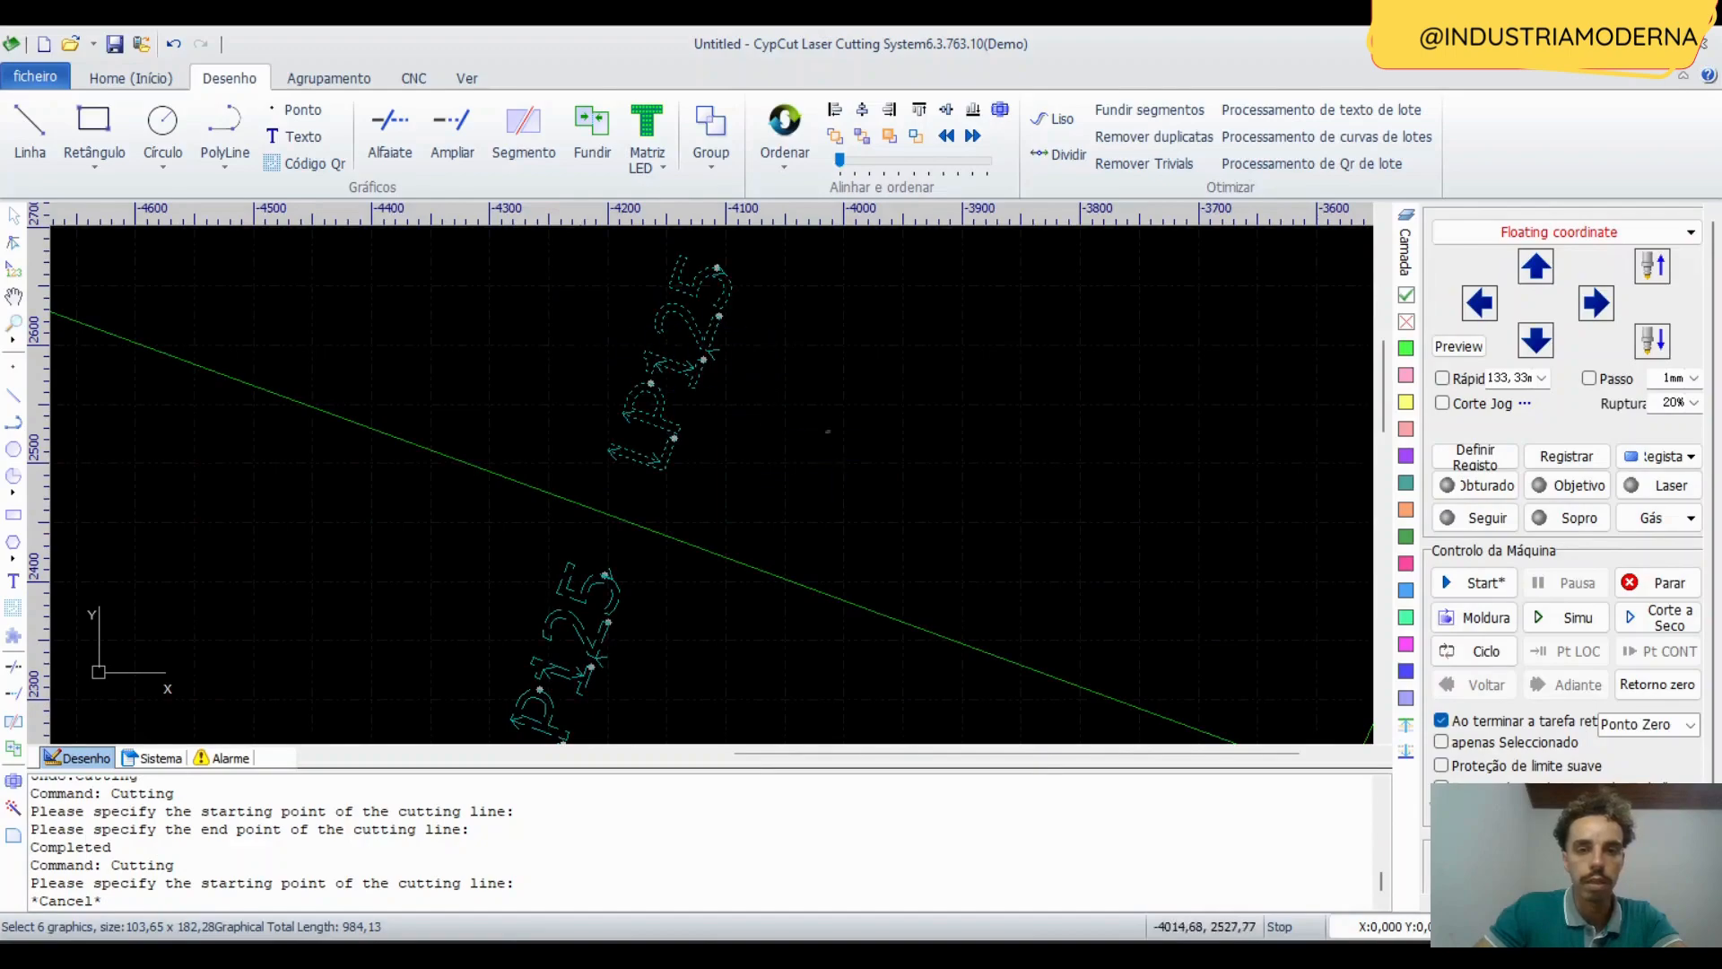
click(689, 461)
scroll(726, 406, down, 3)
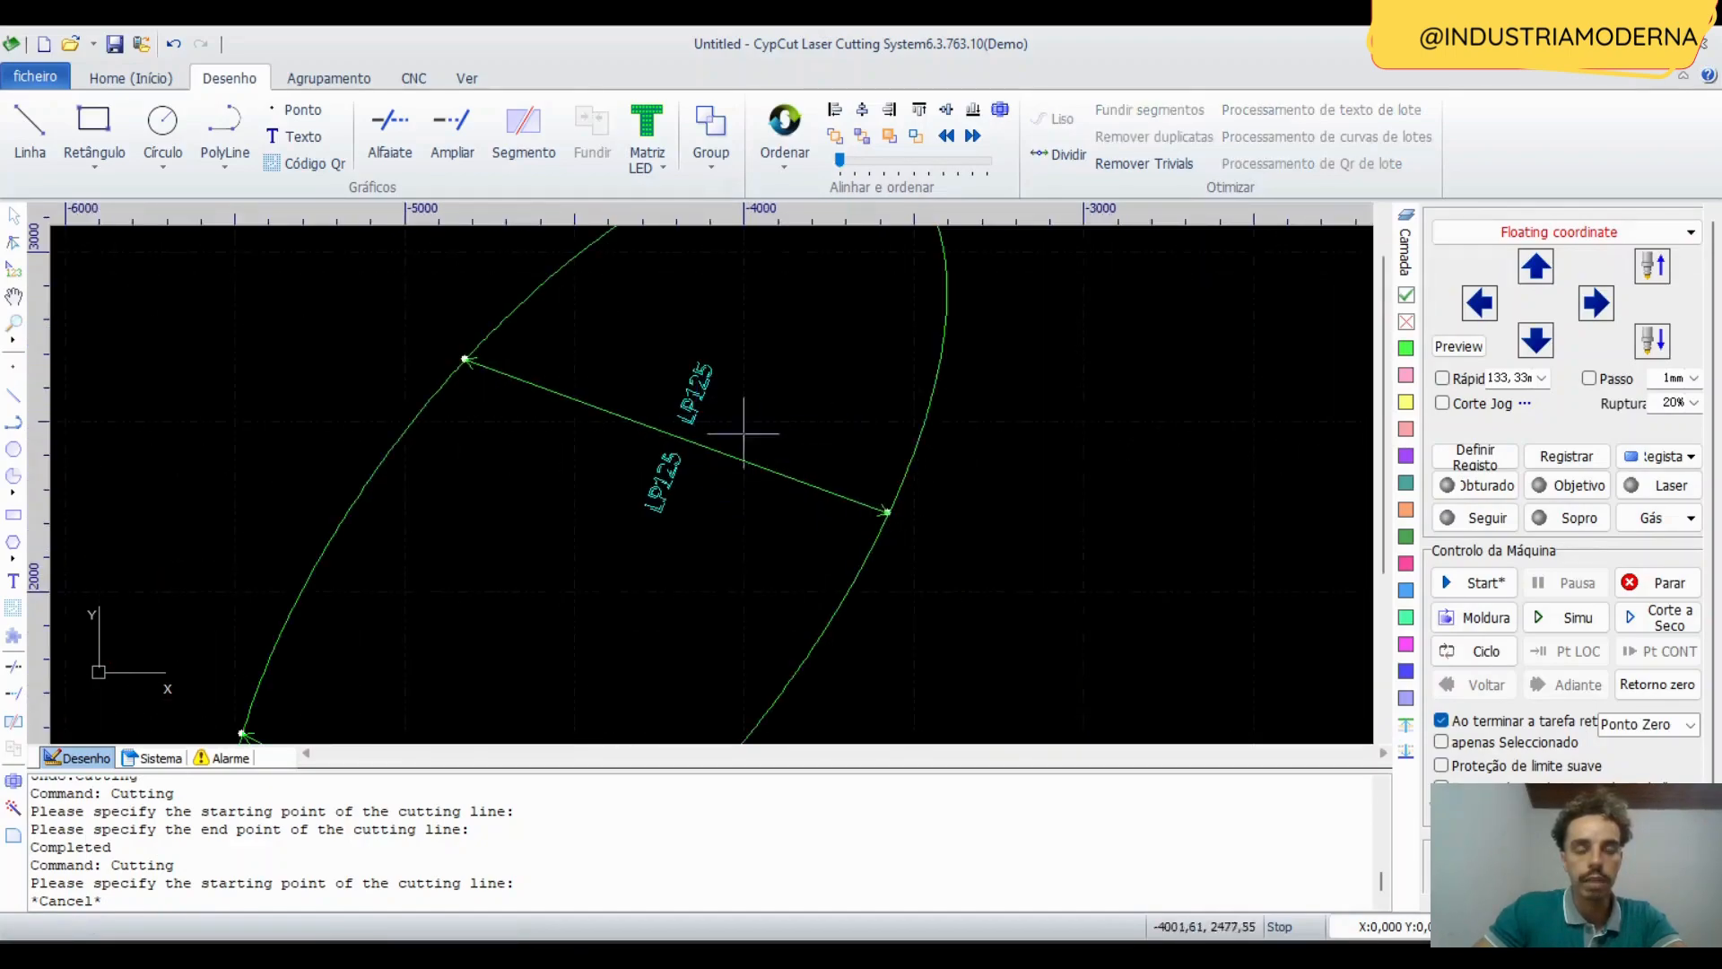
View the First layer parameters in the layer settings and close them without changes.
middle_drag(992, 406, 816, 425)
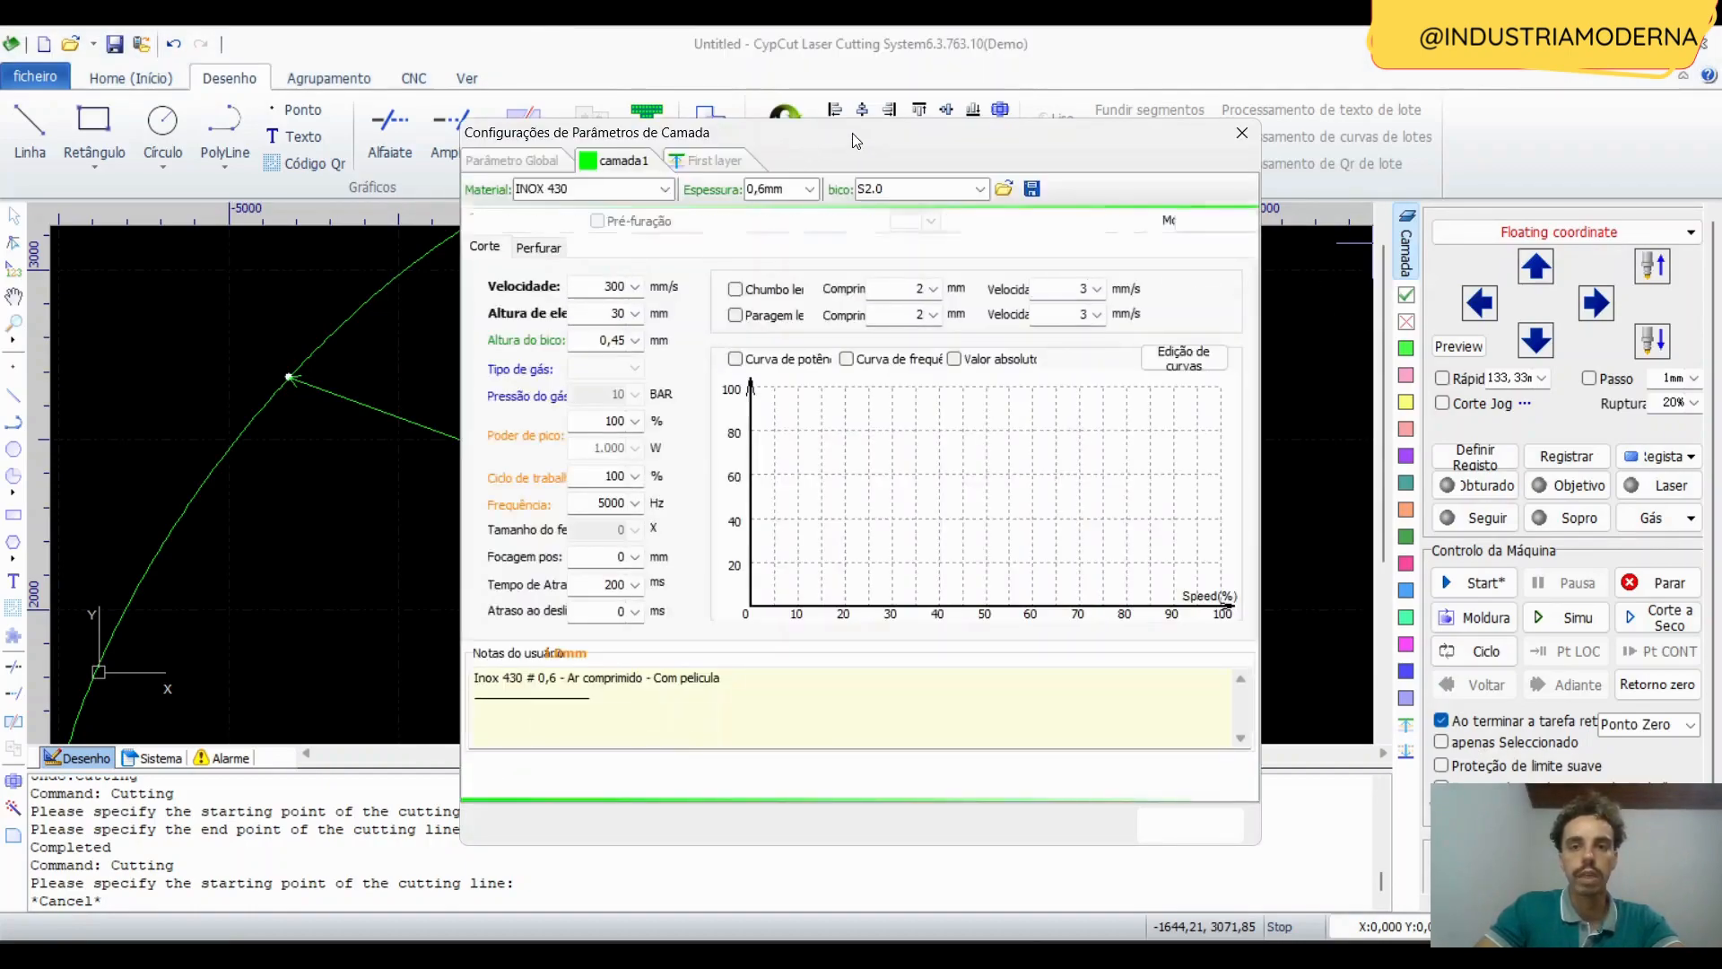
drag(854, 135, 894, 149)
click(771, 170)
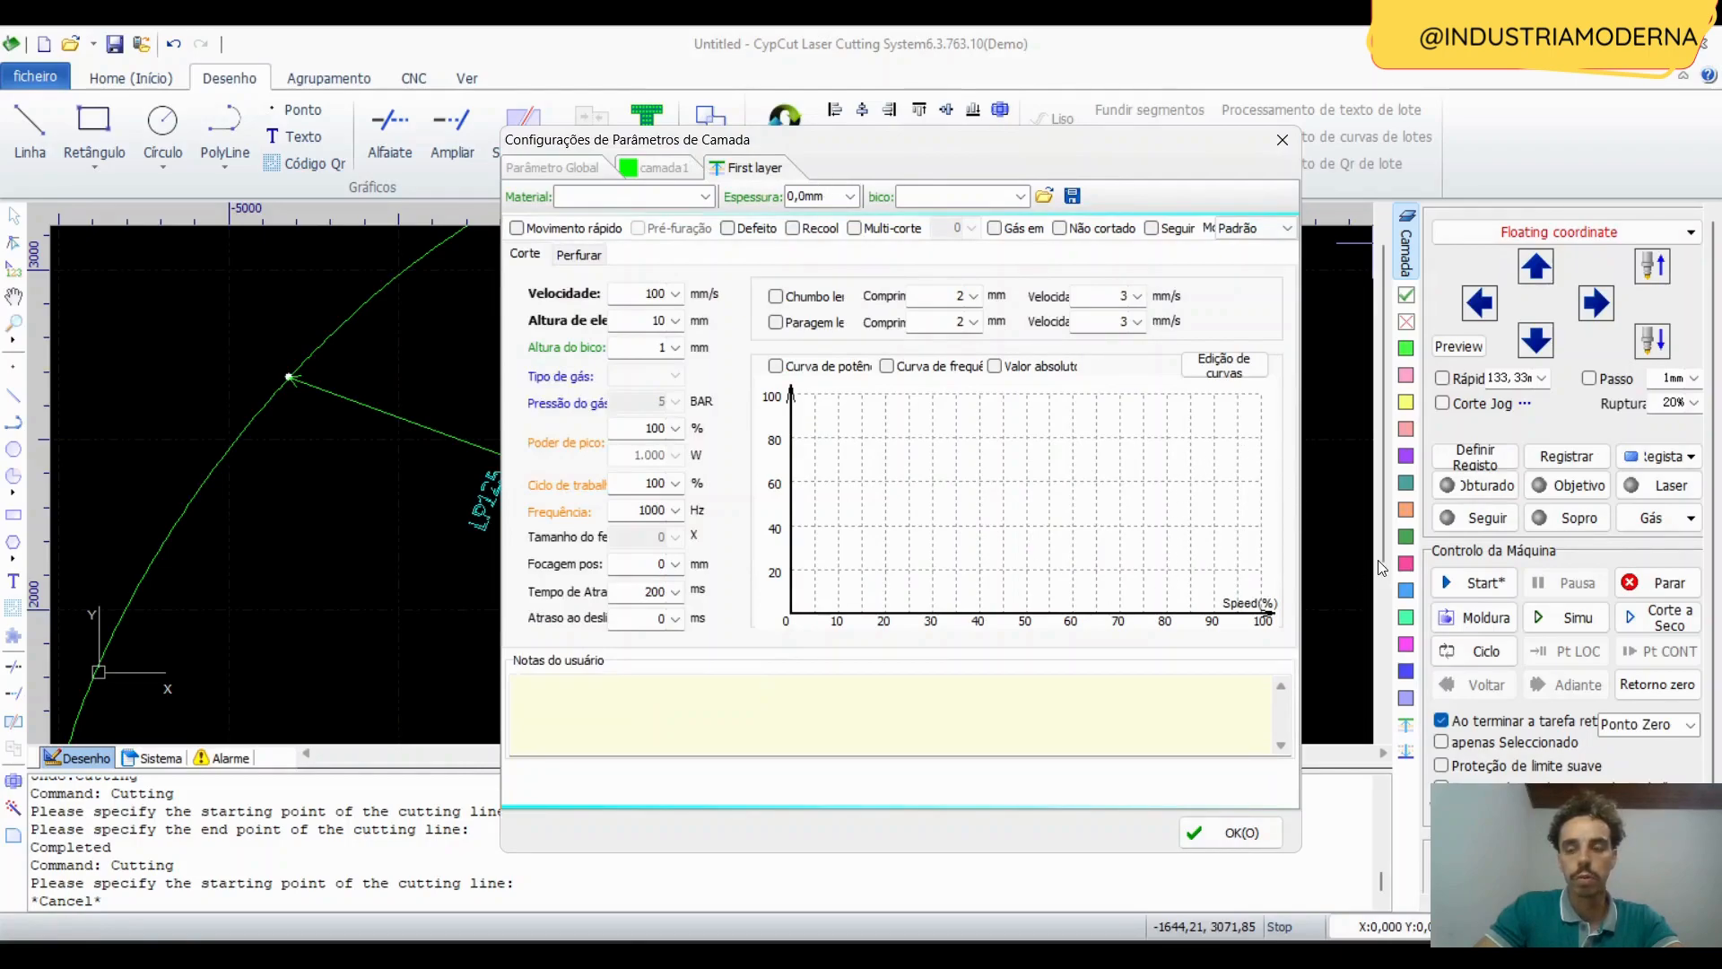
click(1283, 140)
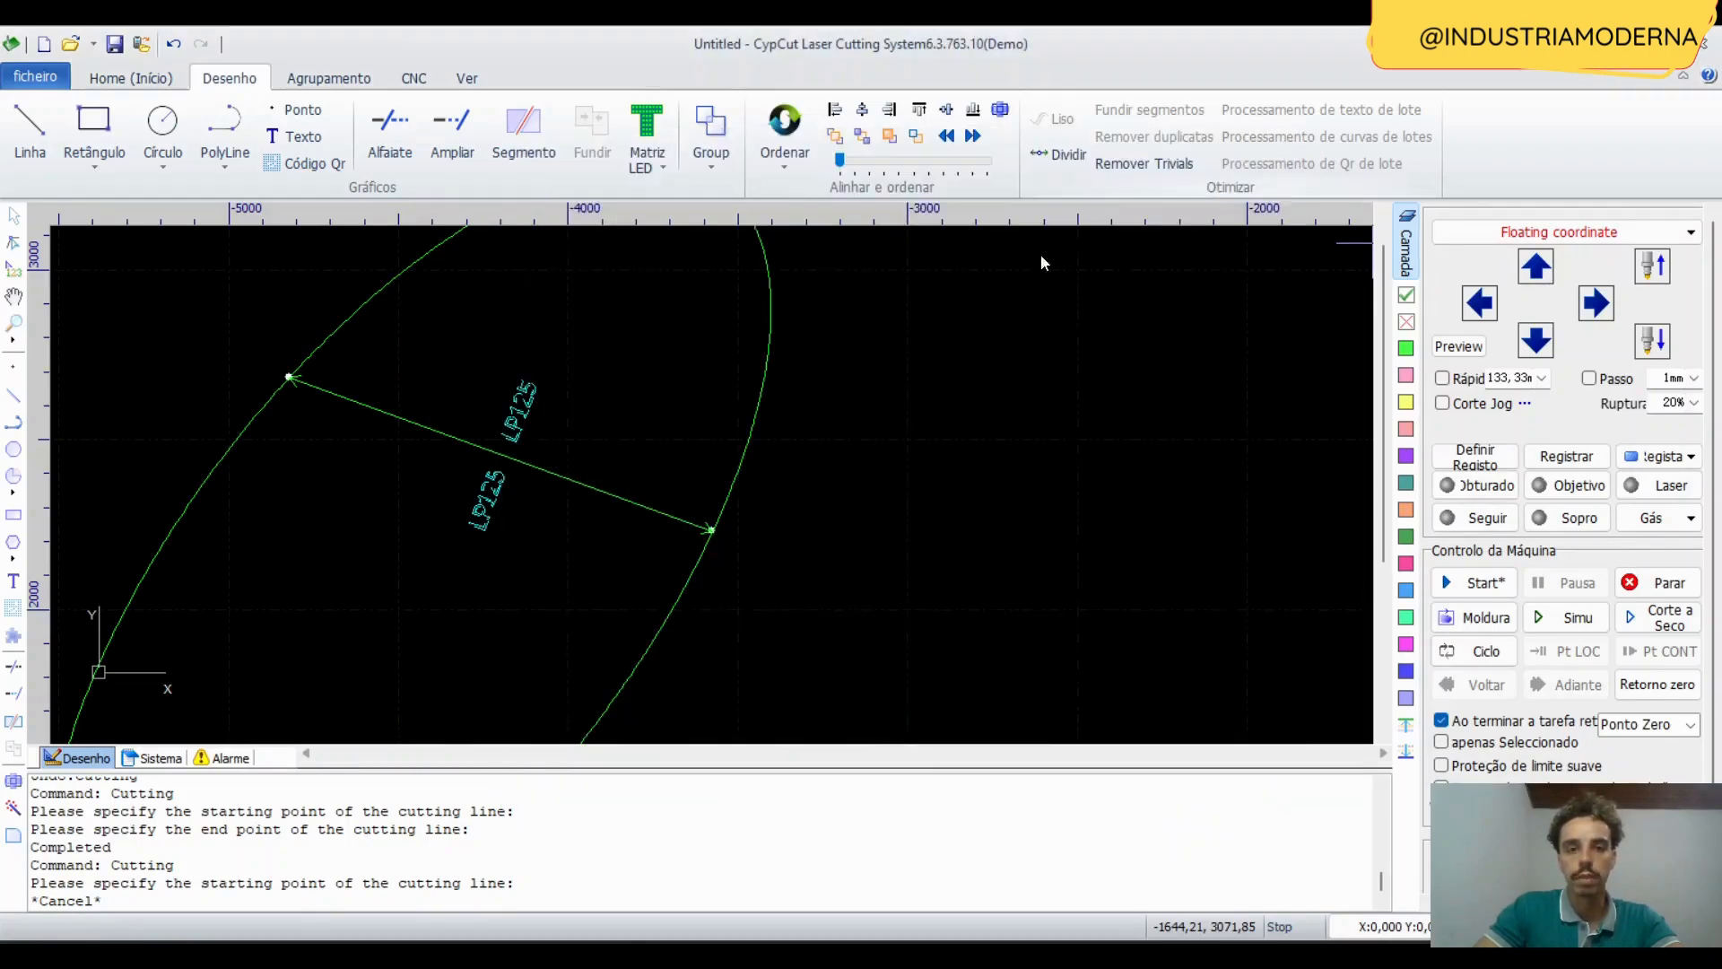
Assign the LP125 marks above and below the cutting line to the pink layer and clear the selection.
click(490, 437)
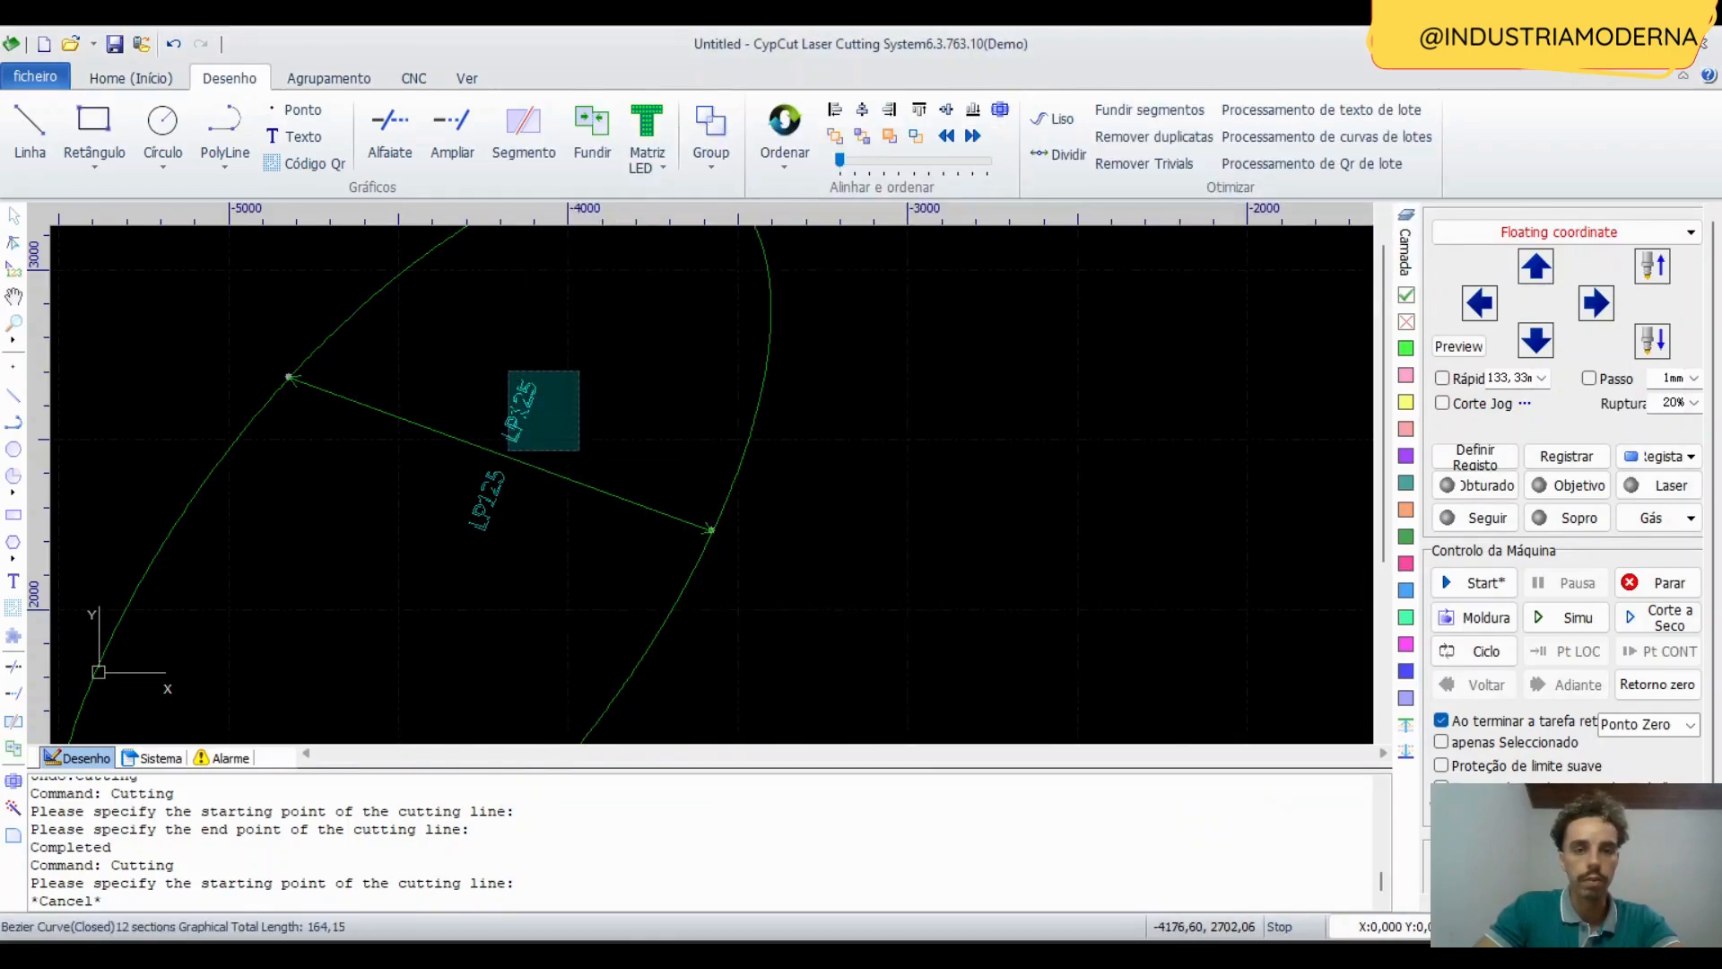
drag(508, 372, 508, 369)
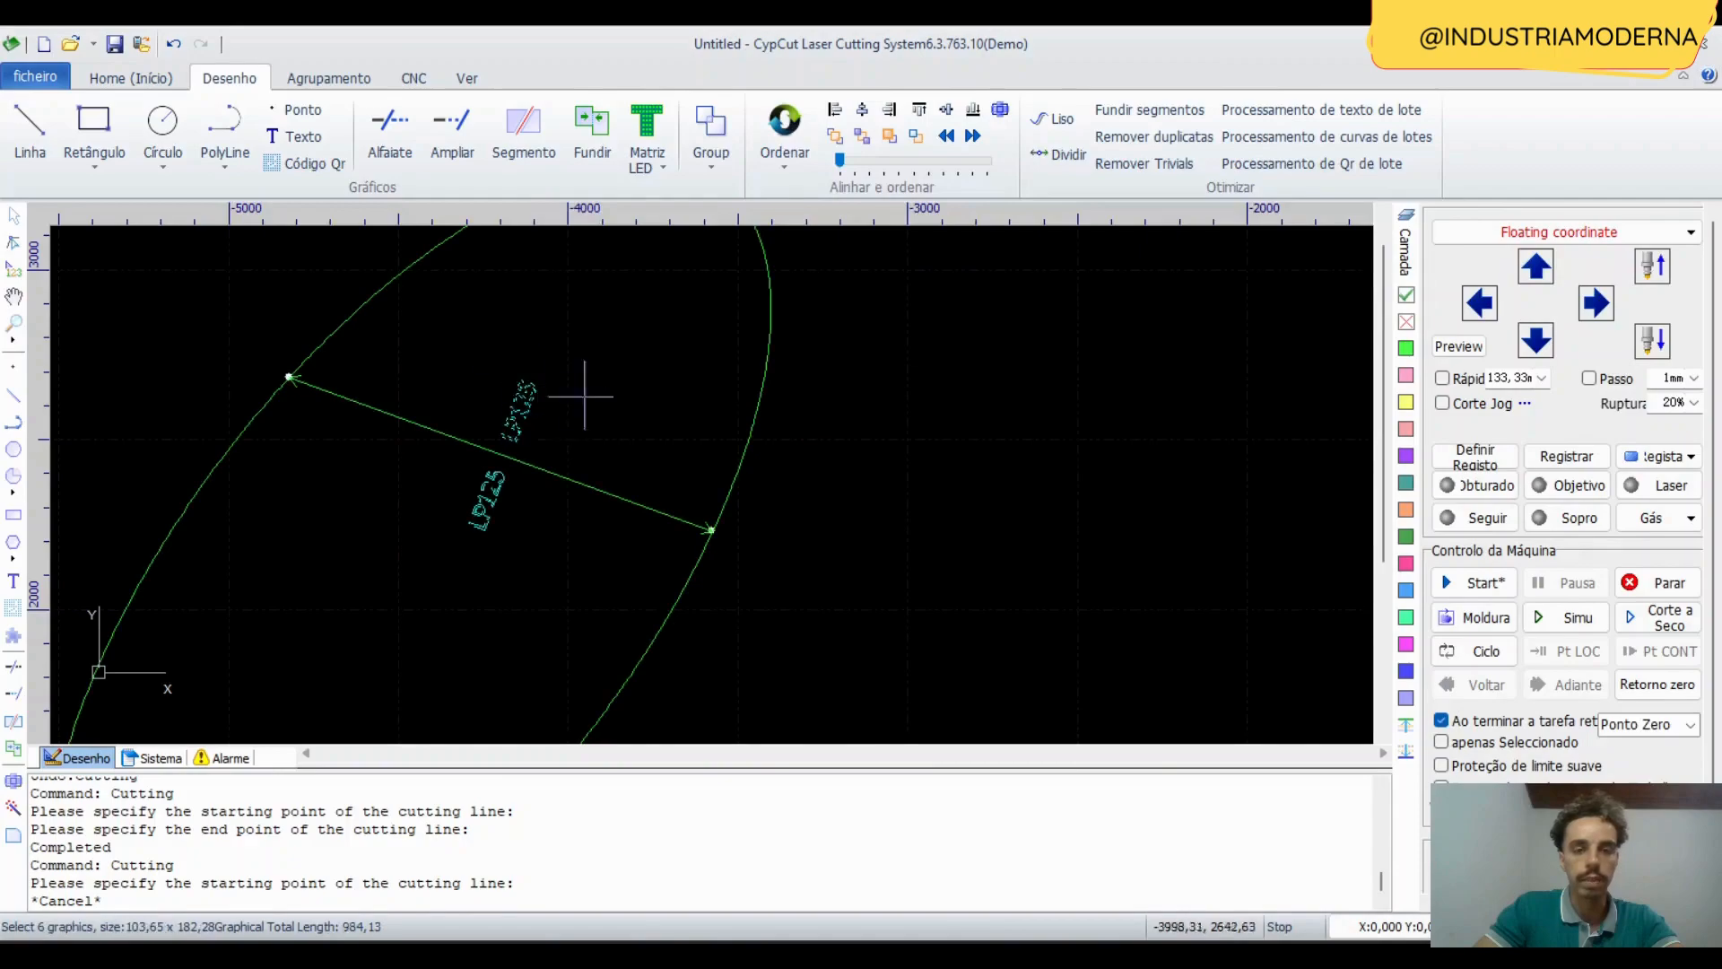
click(1405, 376)
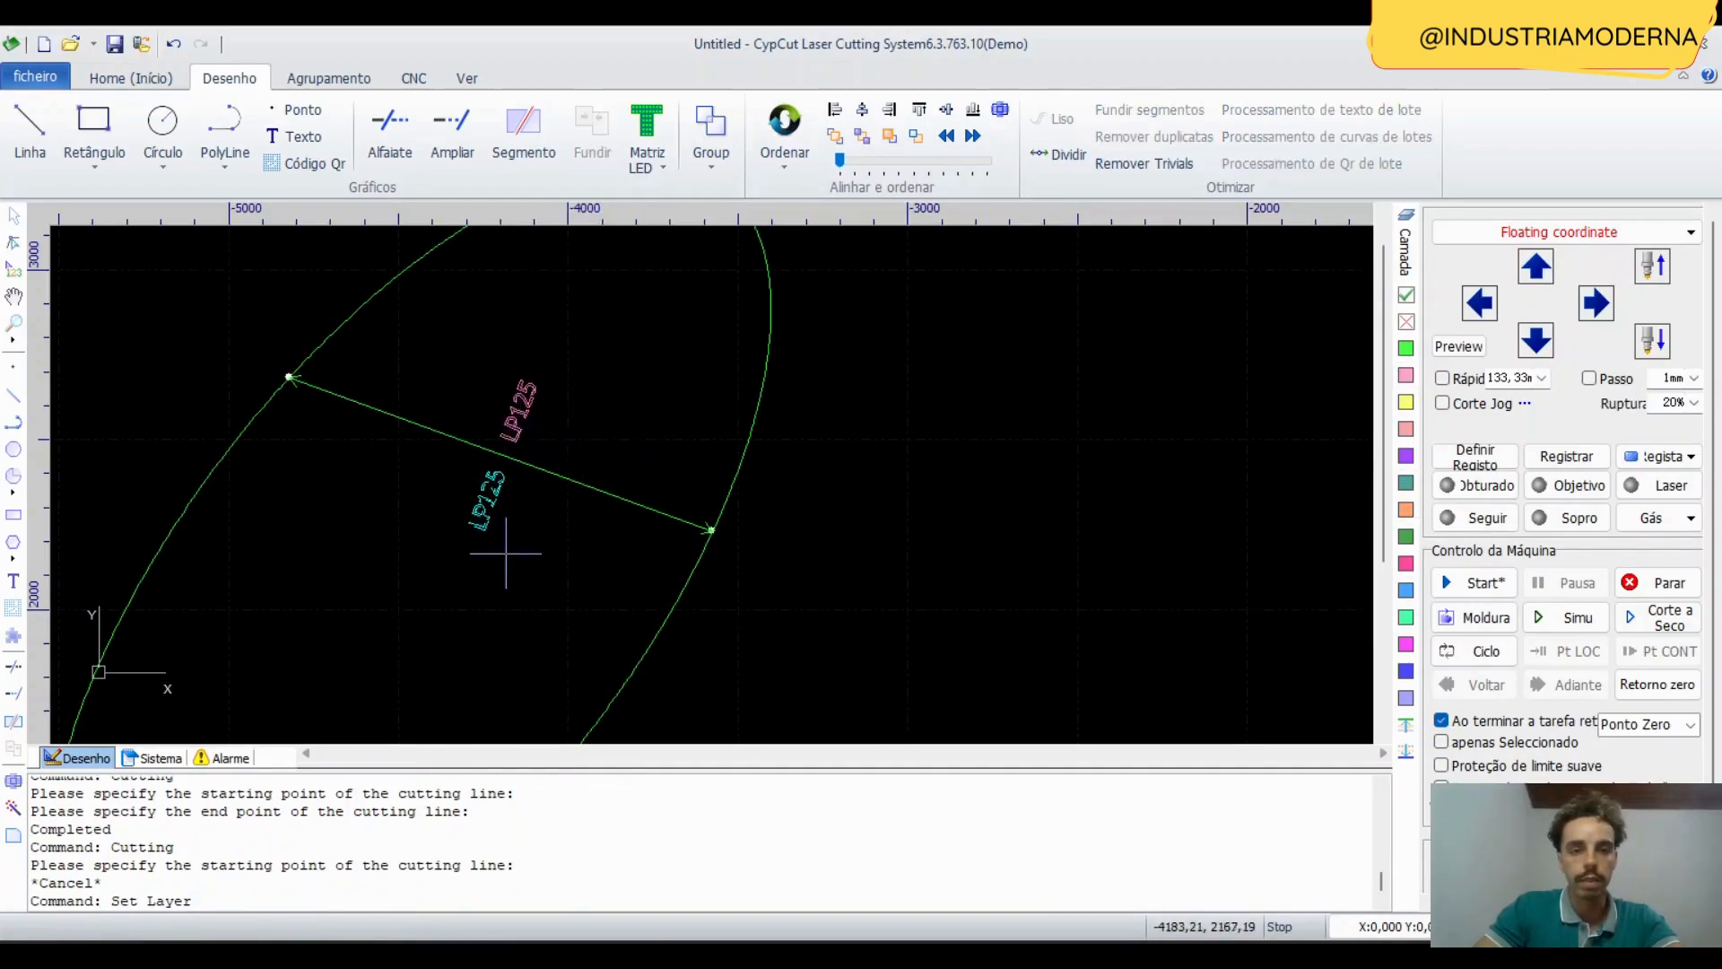
drag(506, 553, 428, 468)
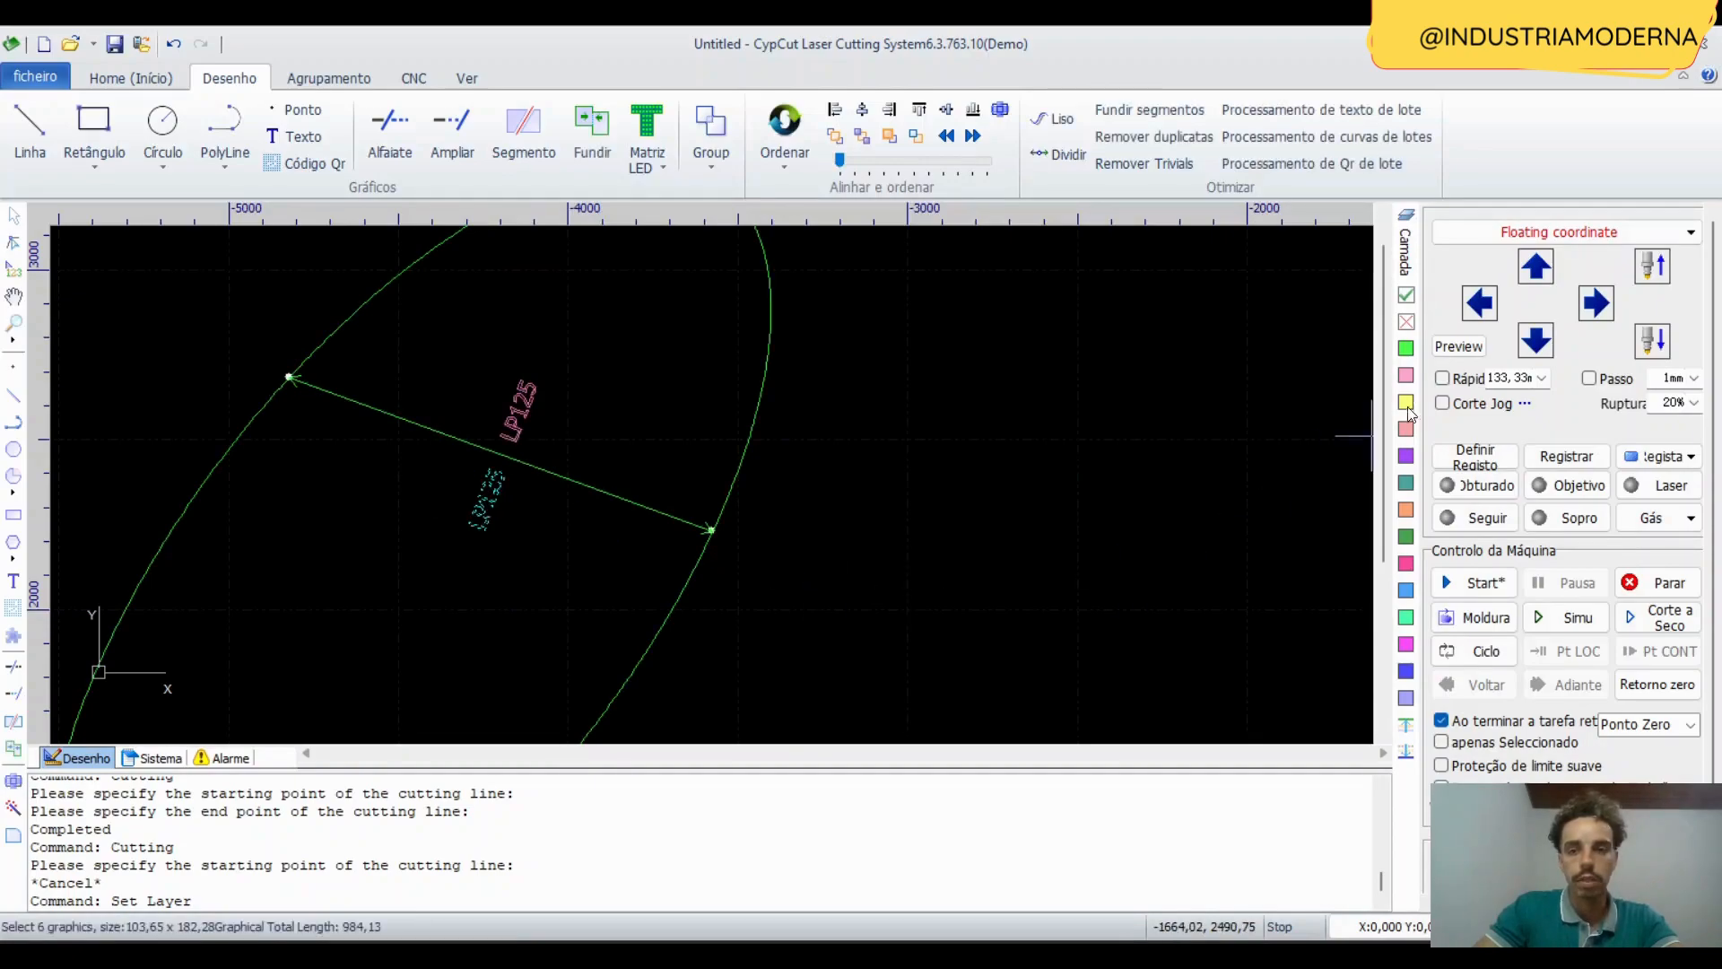
click(1405, 376)
click(633, 376)
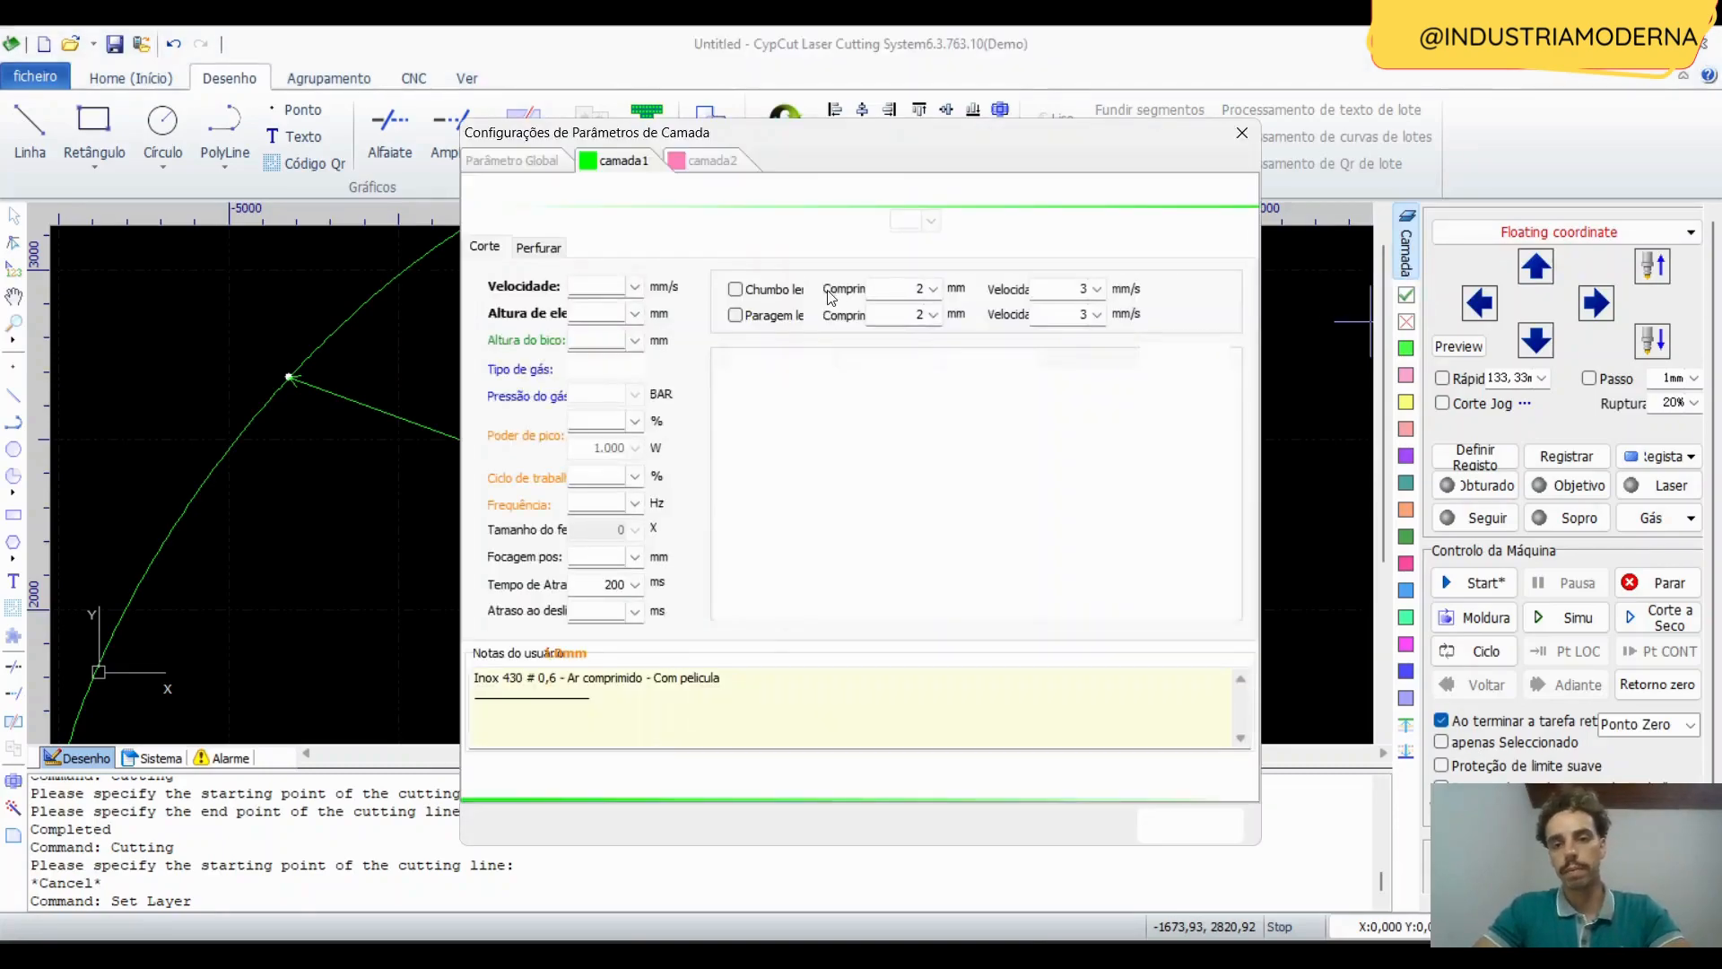
Compare the cutting parameters of camada1 and camada2 in the layer settings, and close the dialog.
click(707, 164)
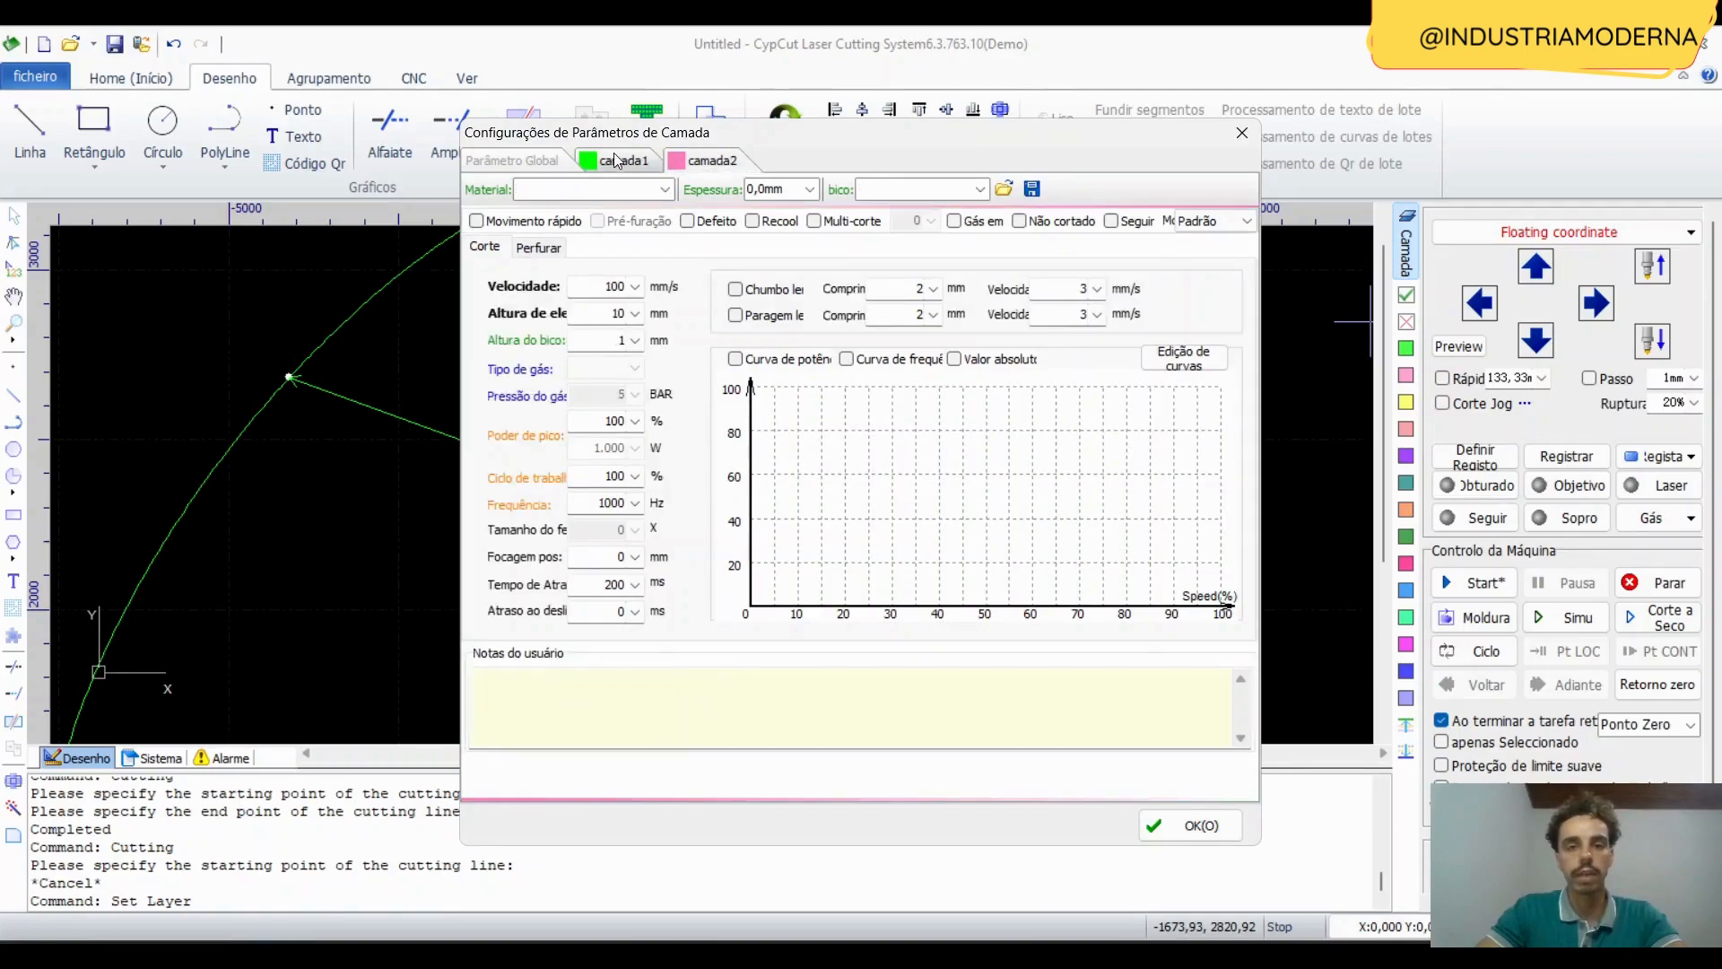
click(628, 164)
click(709, 169)
click(628, 164)
click(711, 164)
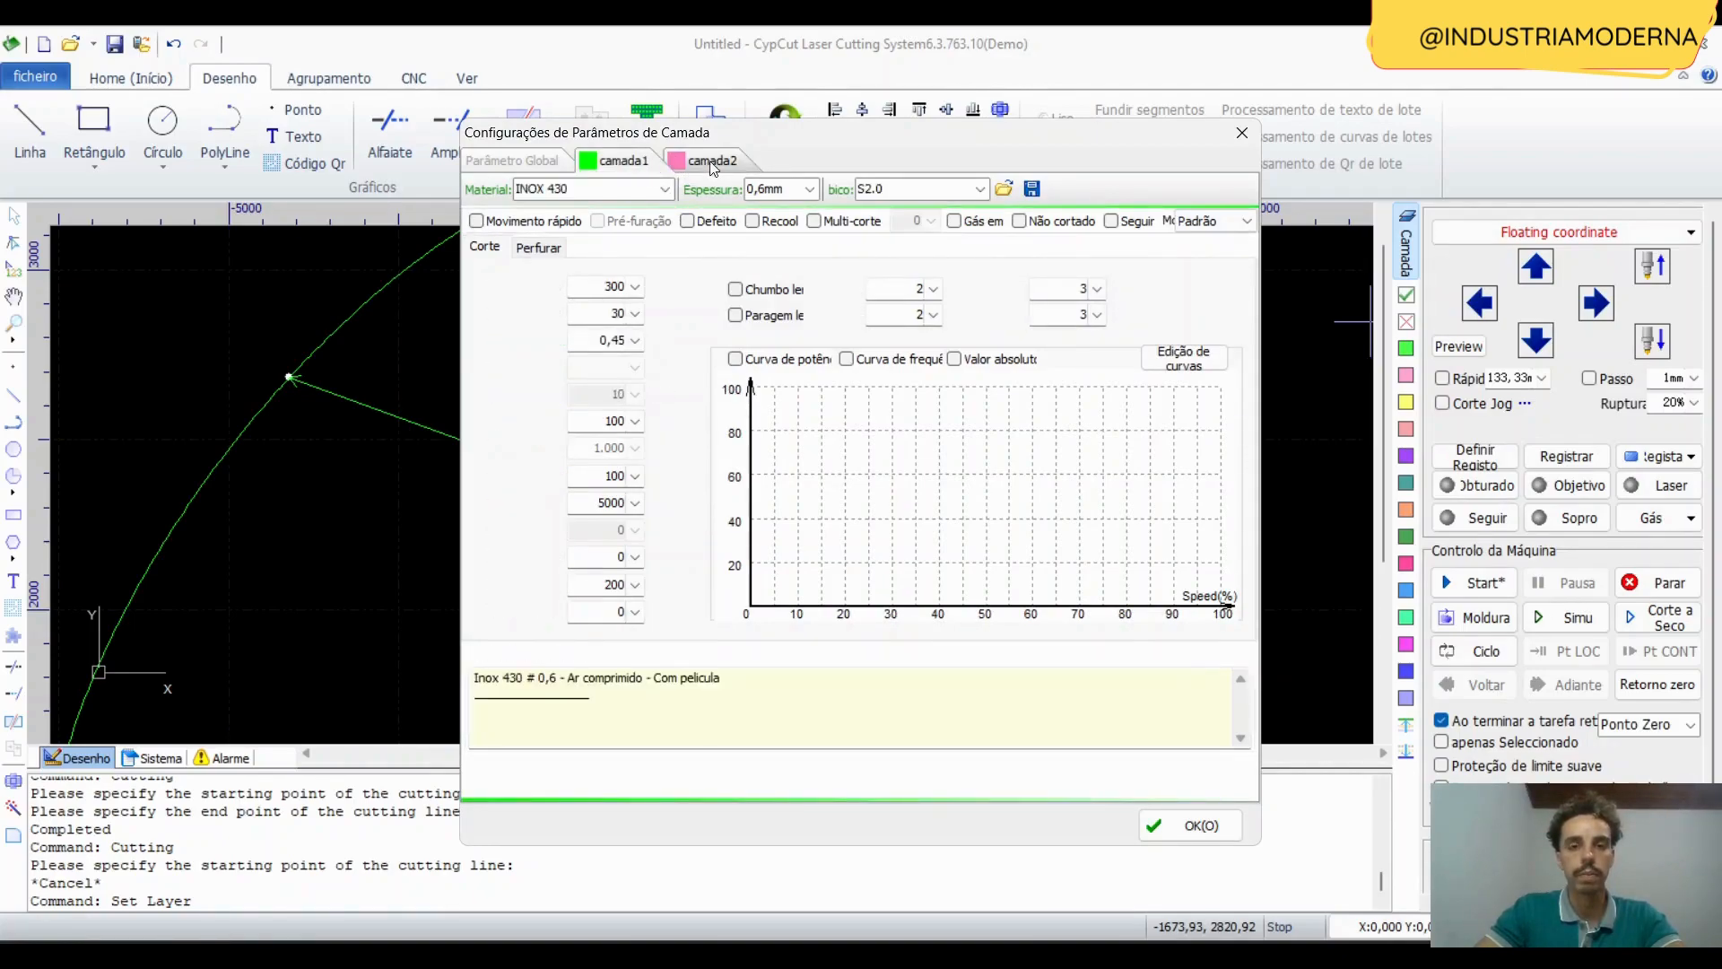
click(1244, 132)
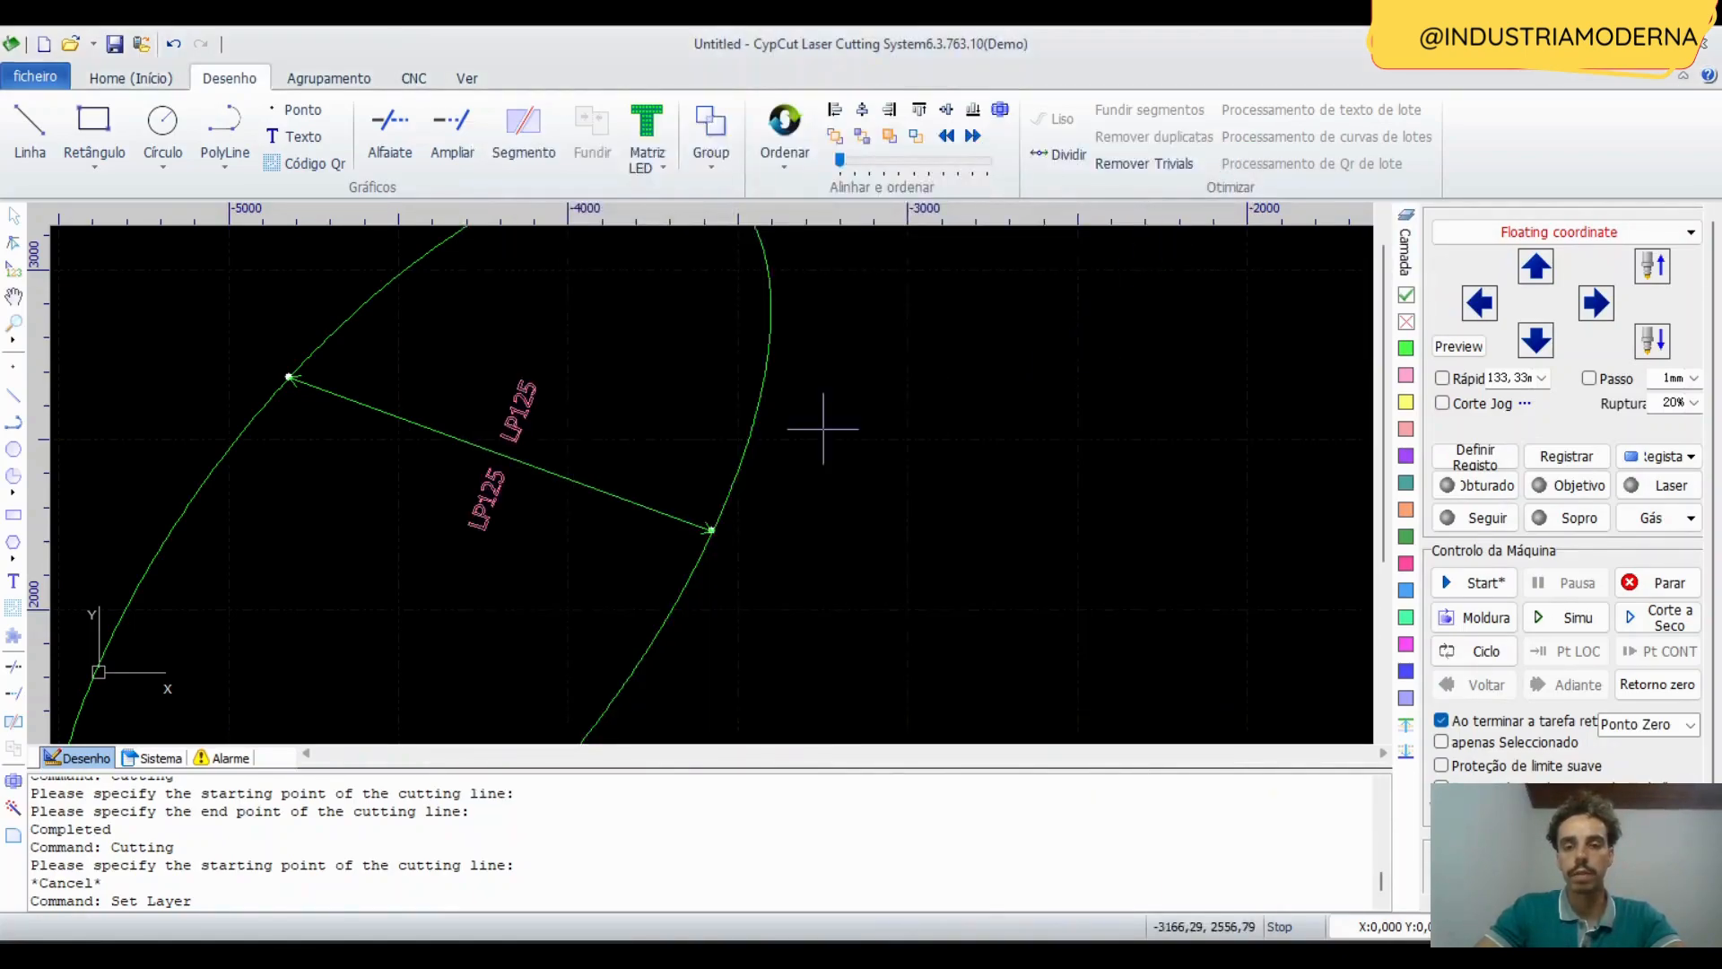
Select the segmented outline pieces together with their LP125 marks and merge them into a single closed contour.
middle_drag(715, 472, 804, 500)
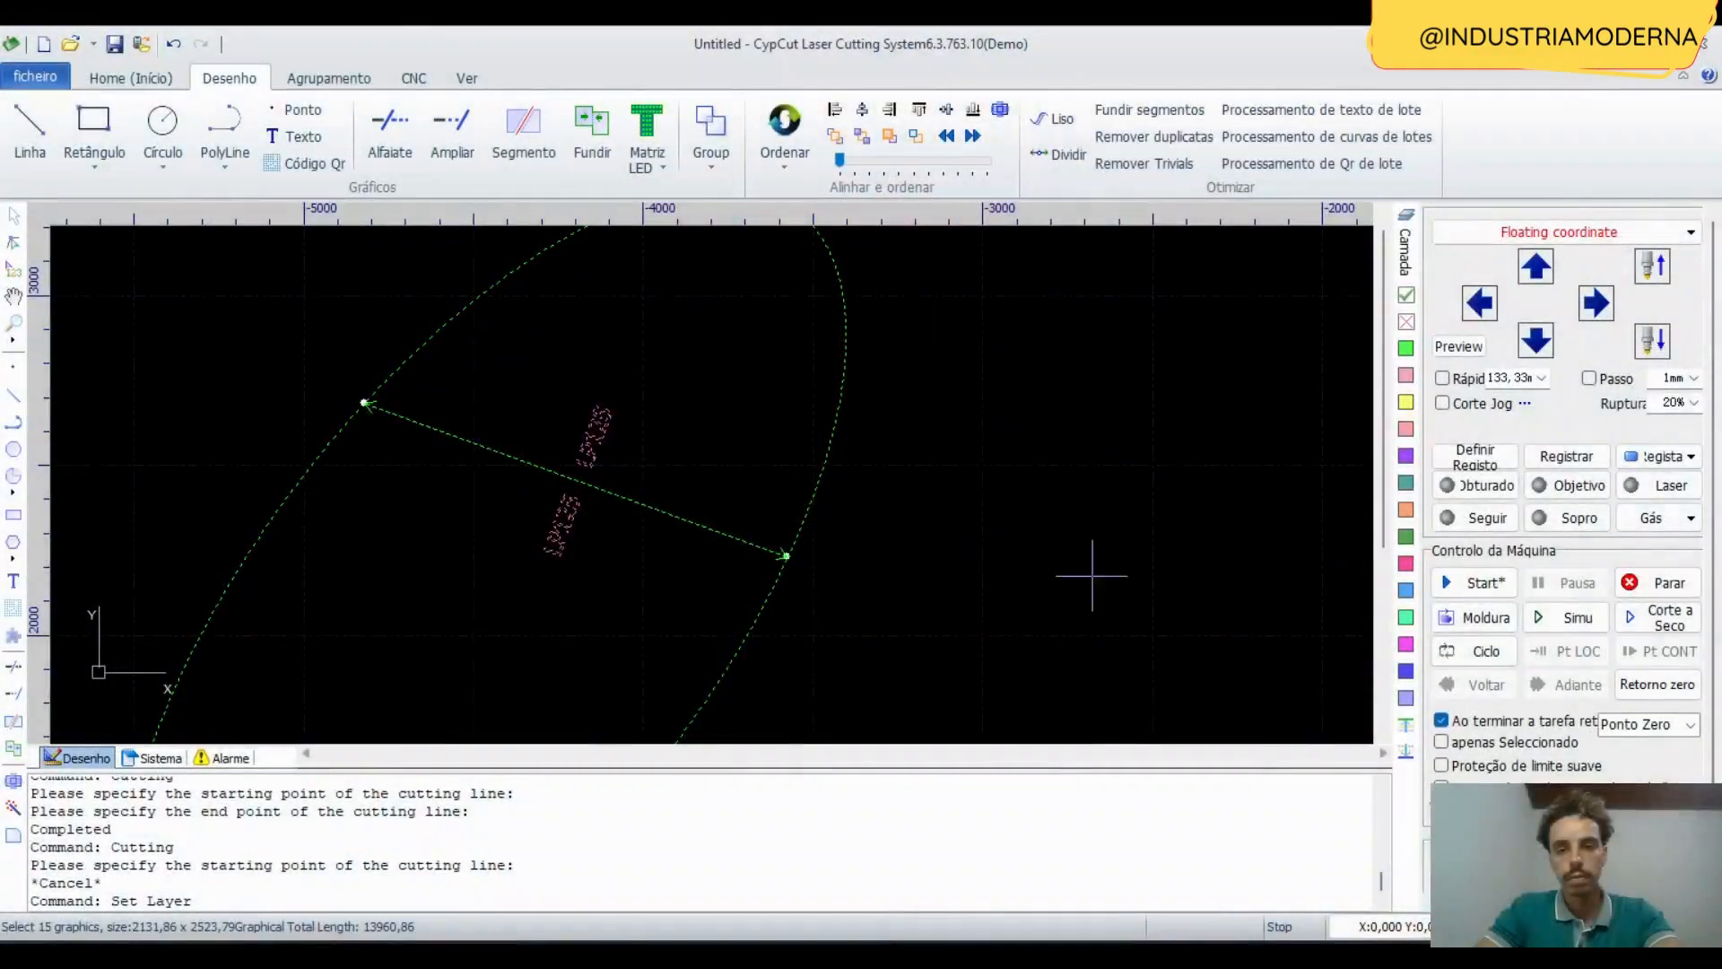
click(1092, 575)
middle_drag(639, 470, 733, 462)
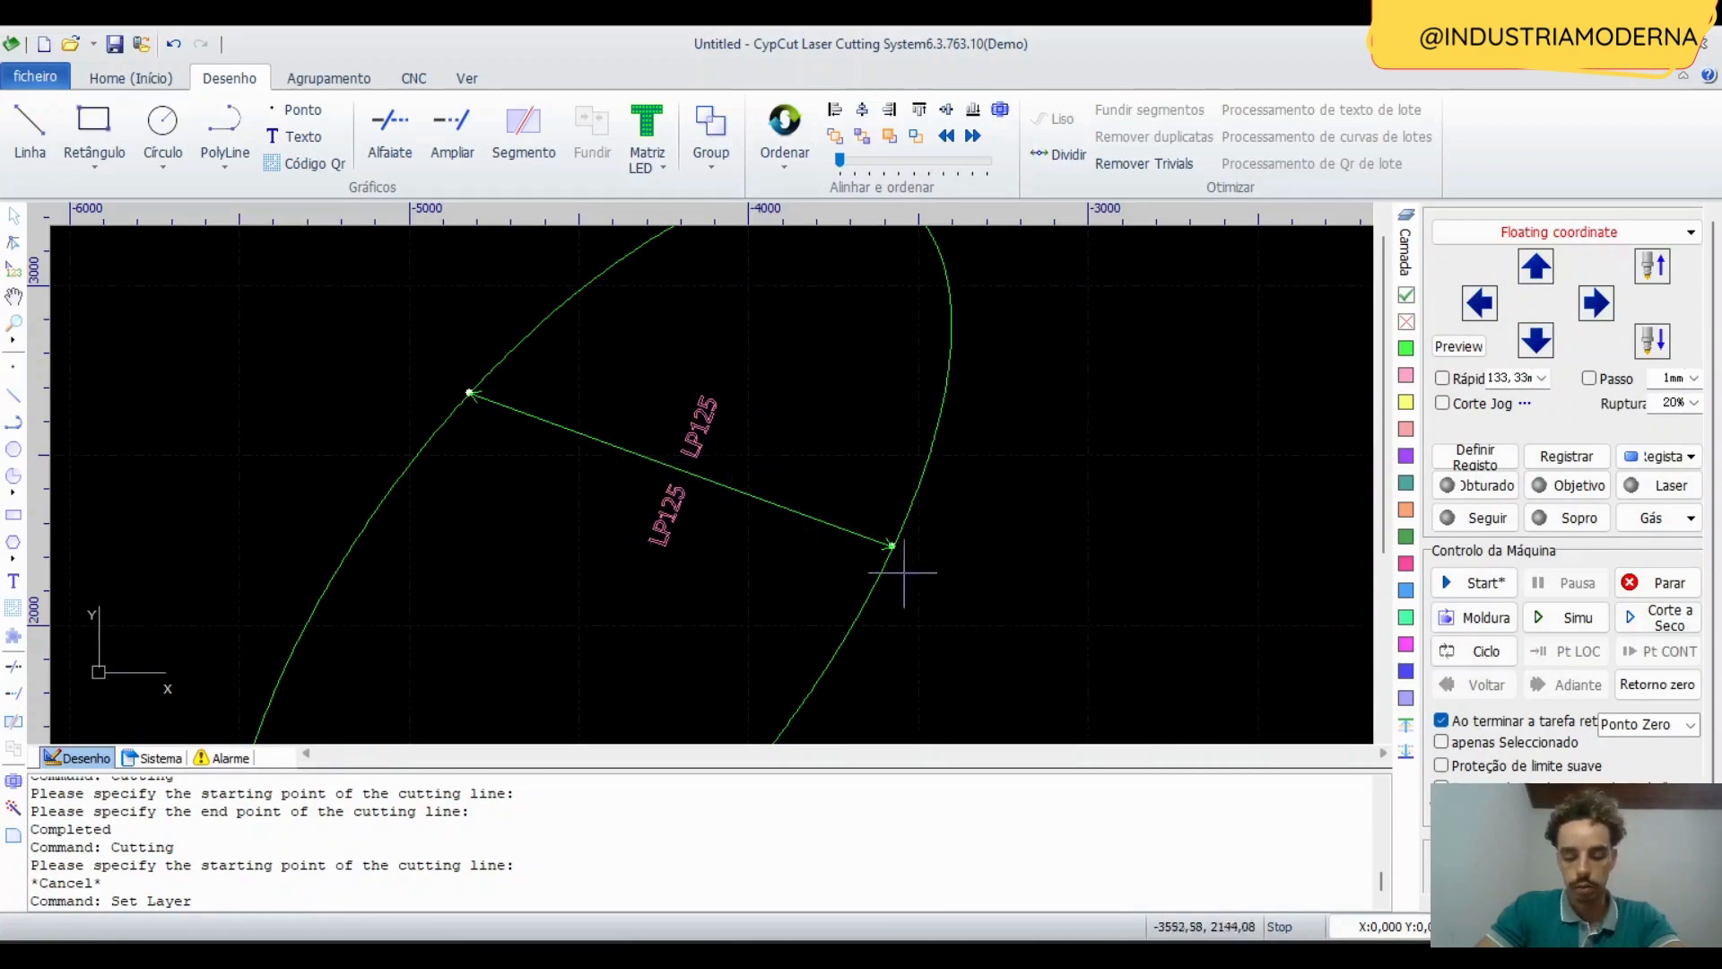
drag(1082, 625, 422, 351)
click(13, 749)
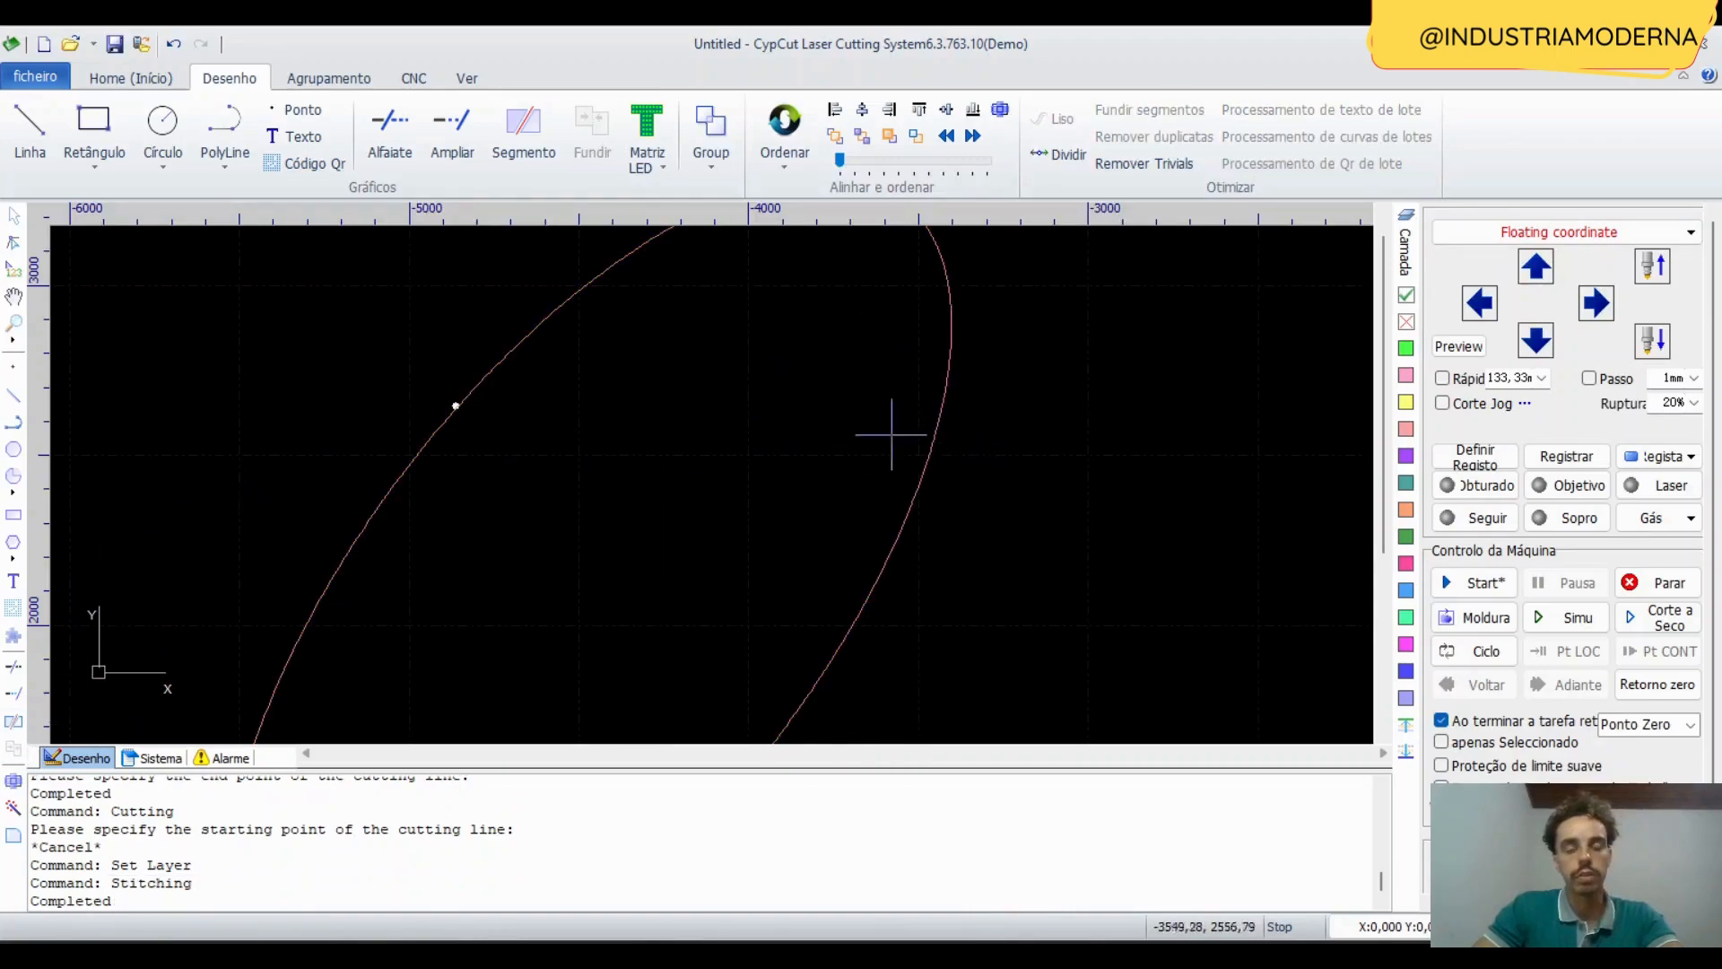
Assign the merged upper contour to the green layer, view the camada1 parameters, and close the layer settings without changes.
scroll(892, 434, down, 5)
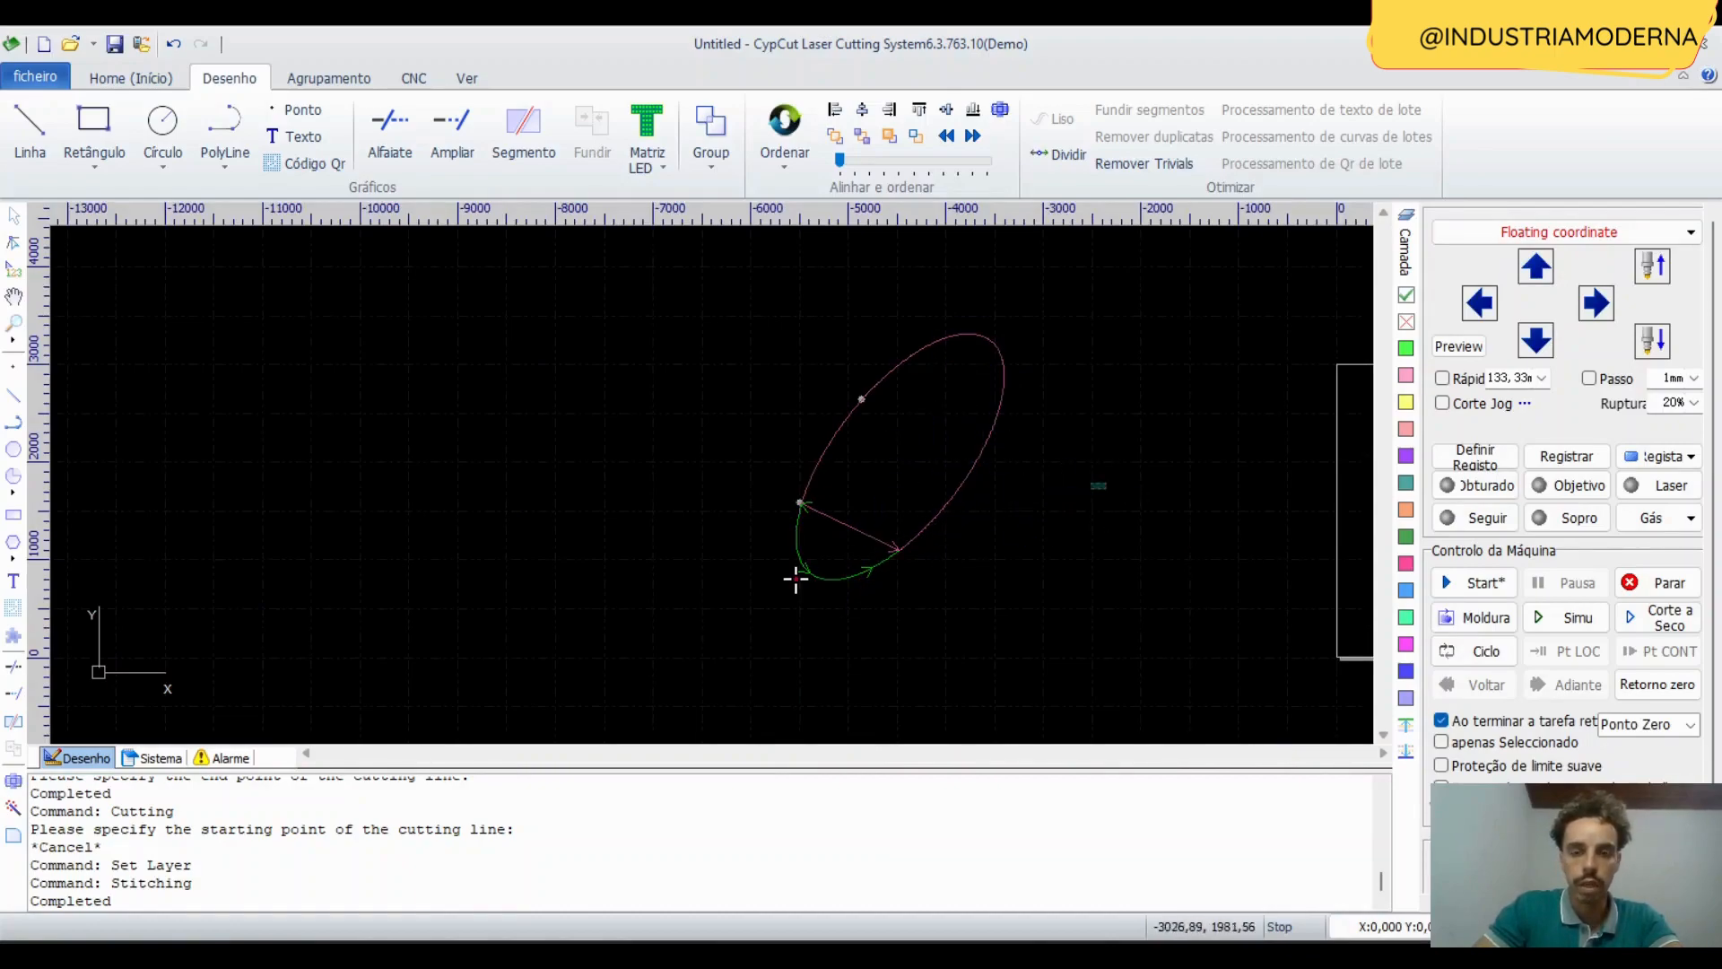
drag(1109, 490, 824, 329)
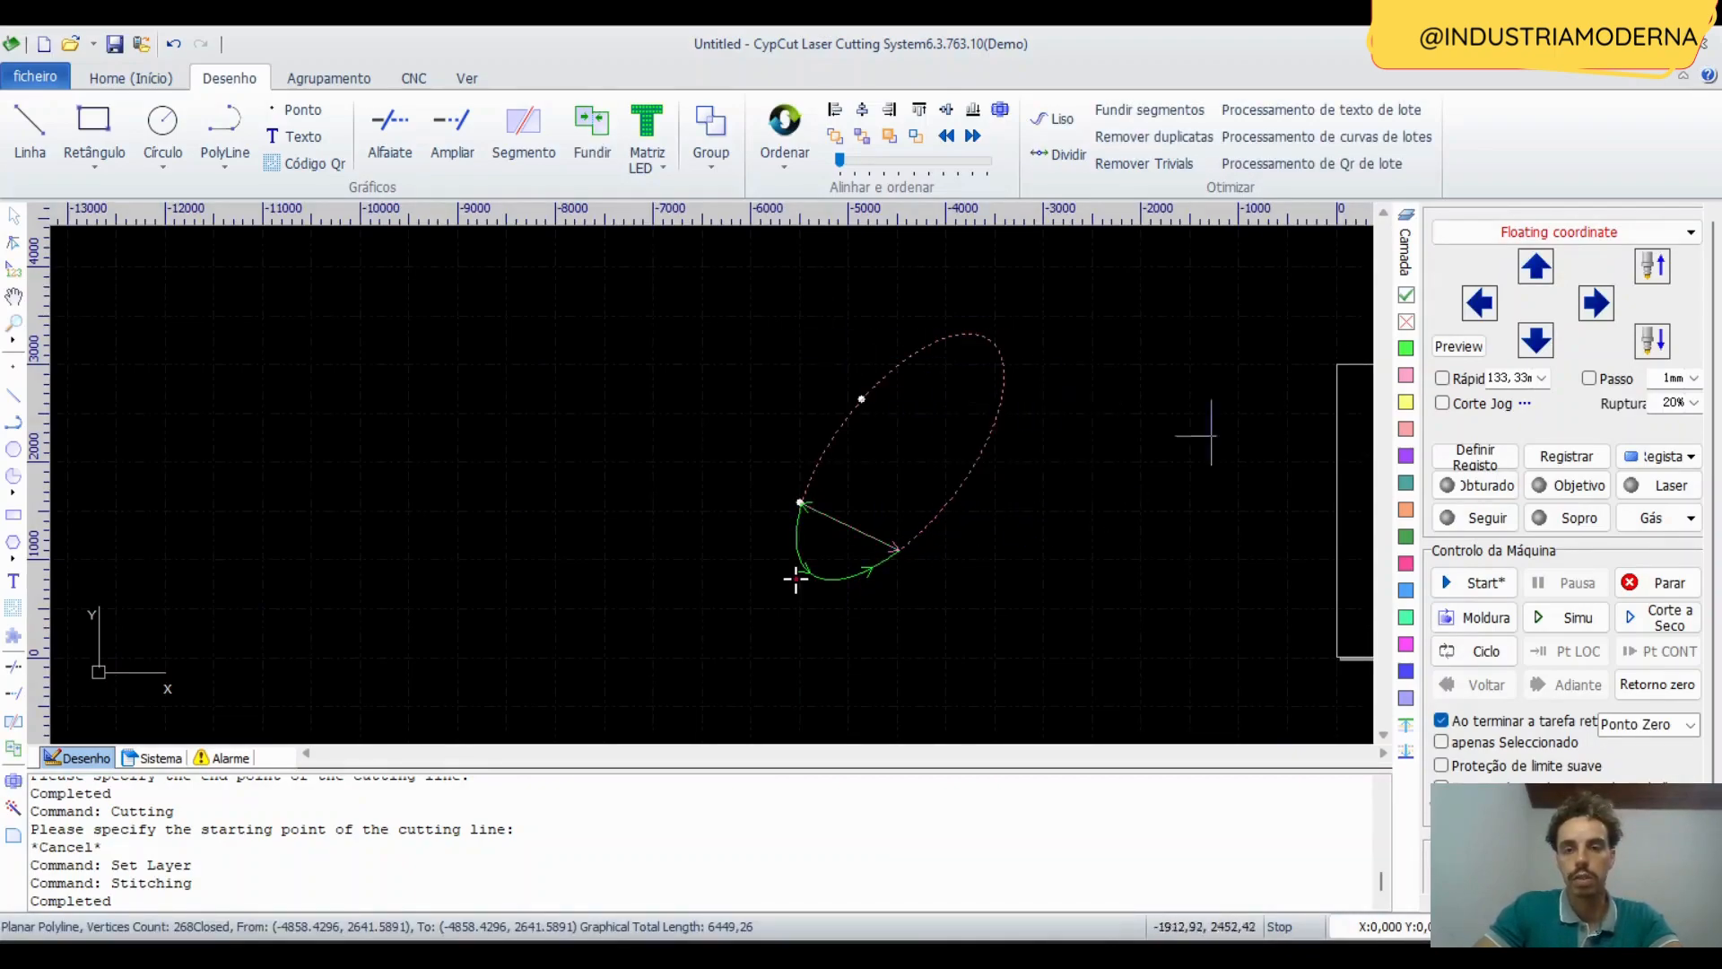
click(1406, 349)
click(1123, 454)
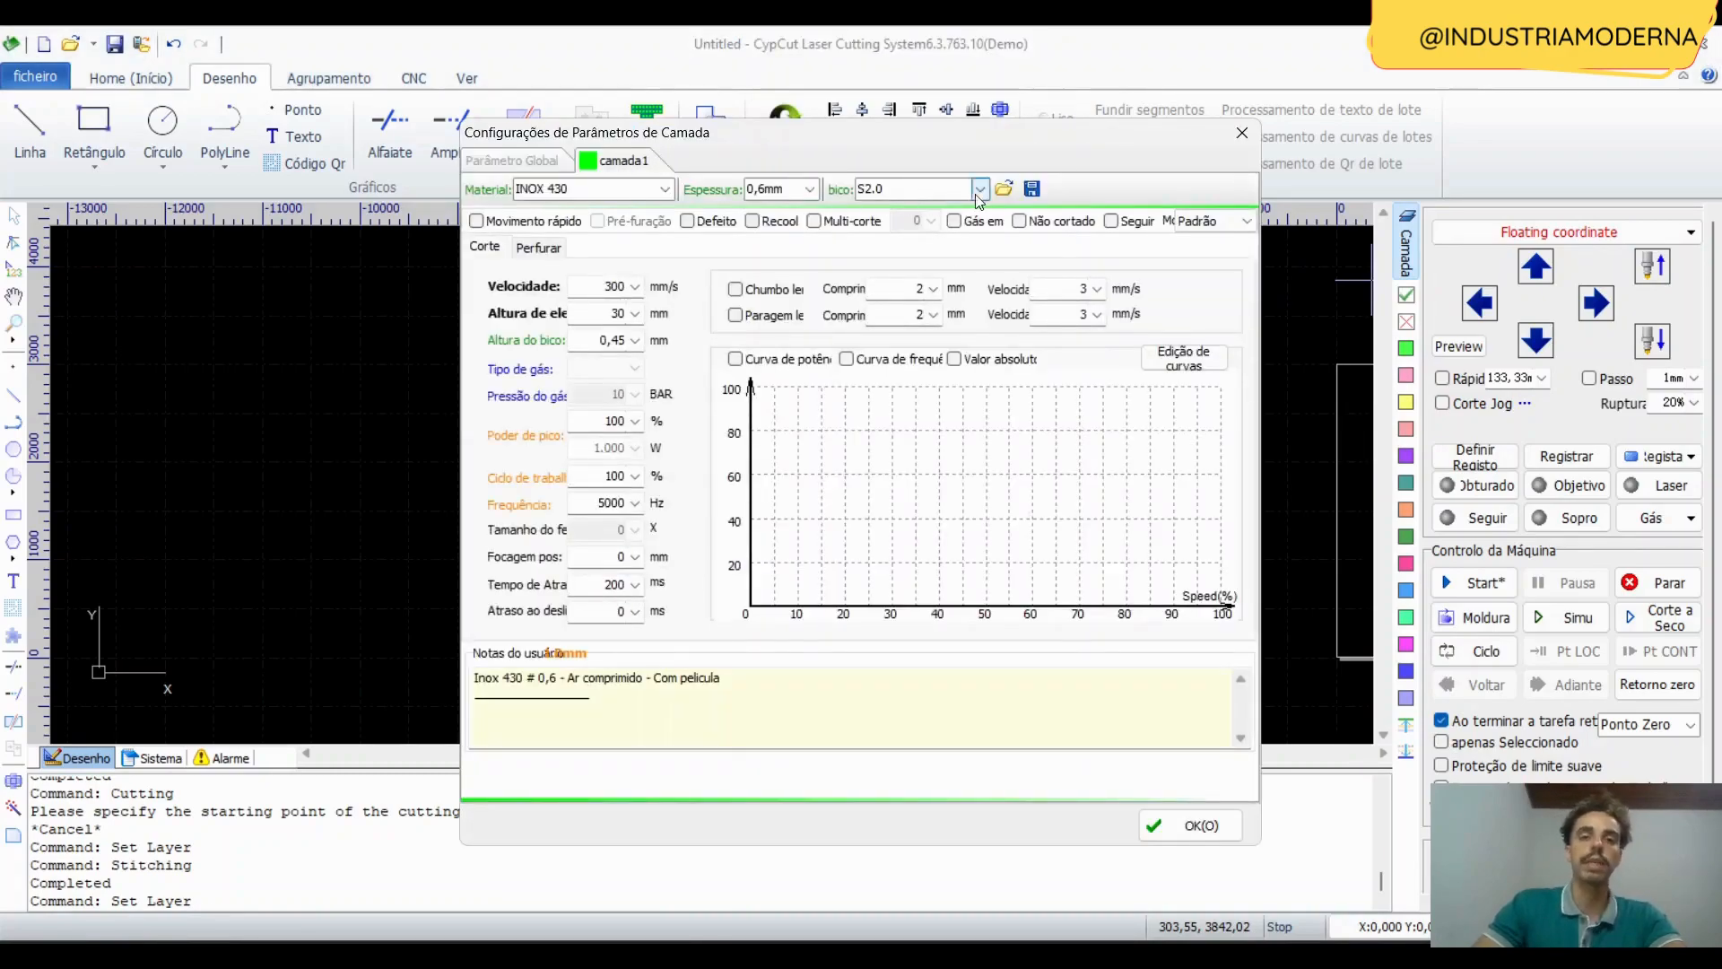
click(1243, 133)
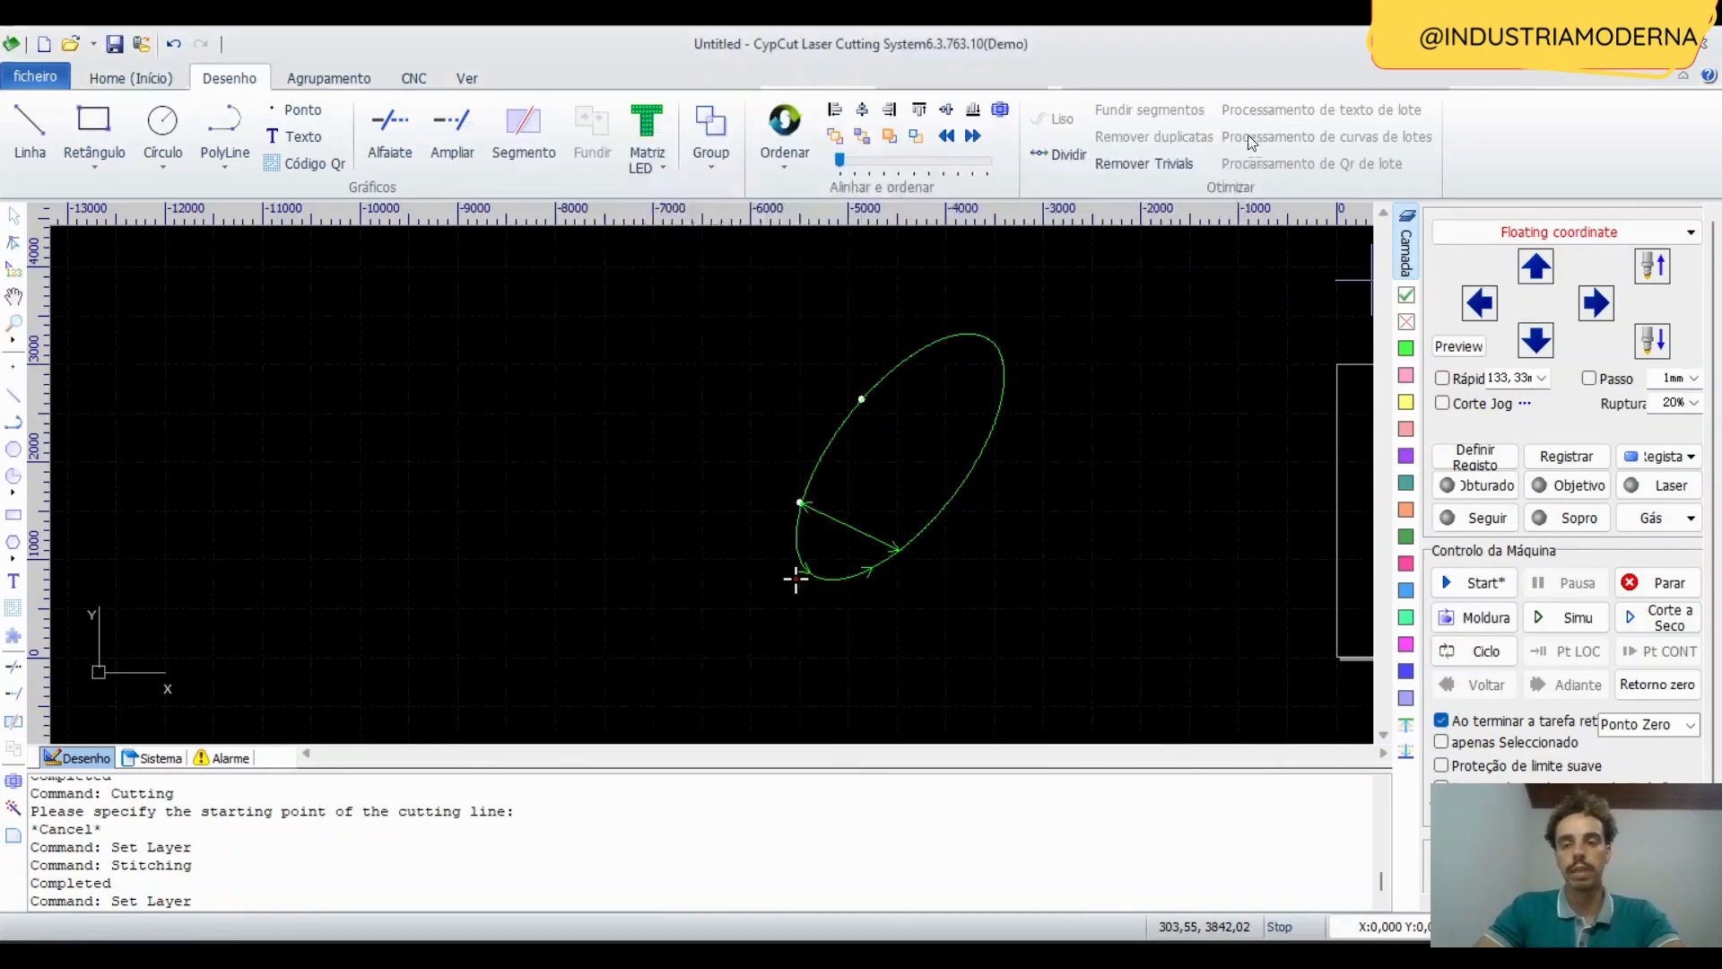
Segment the merged contour with a diagonal cutting line across its upper part, with the Adicionar marca option disabled, and end the command.
scroll(915, 443, up, 4)
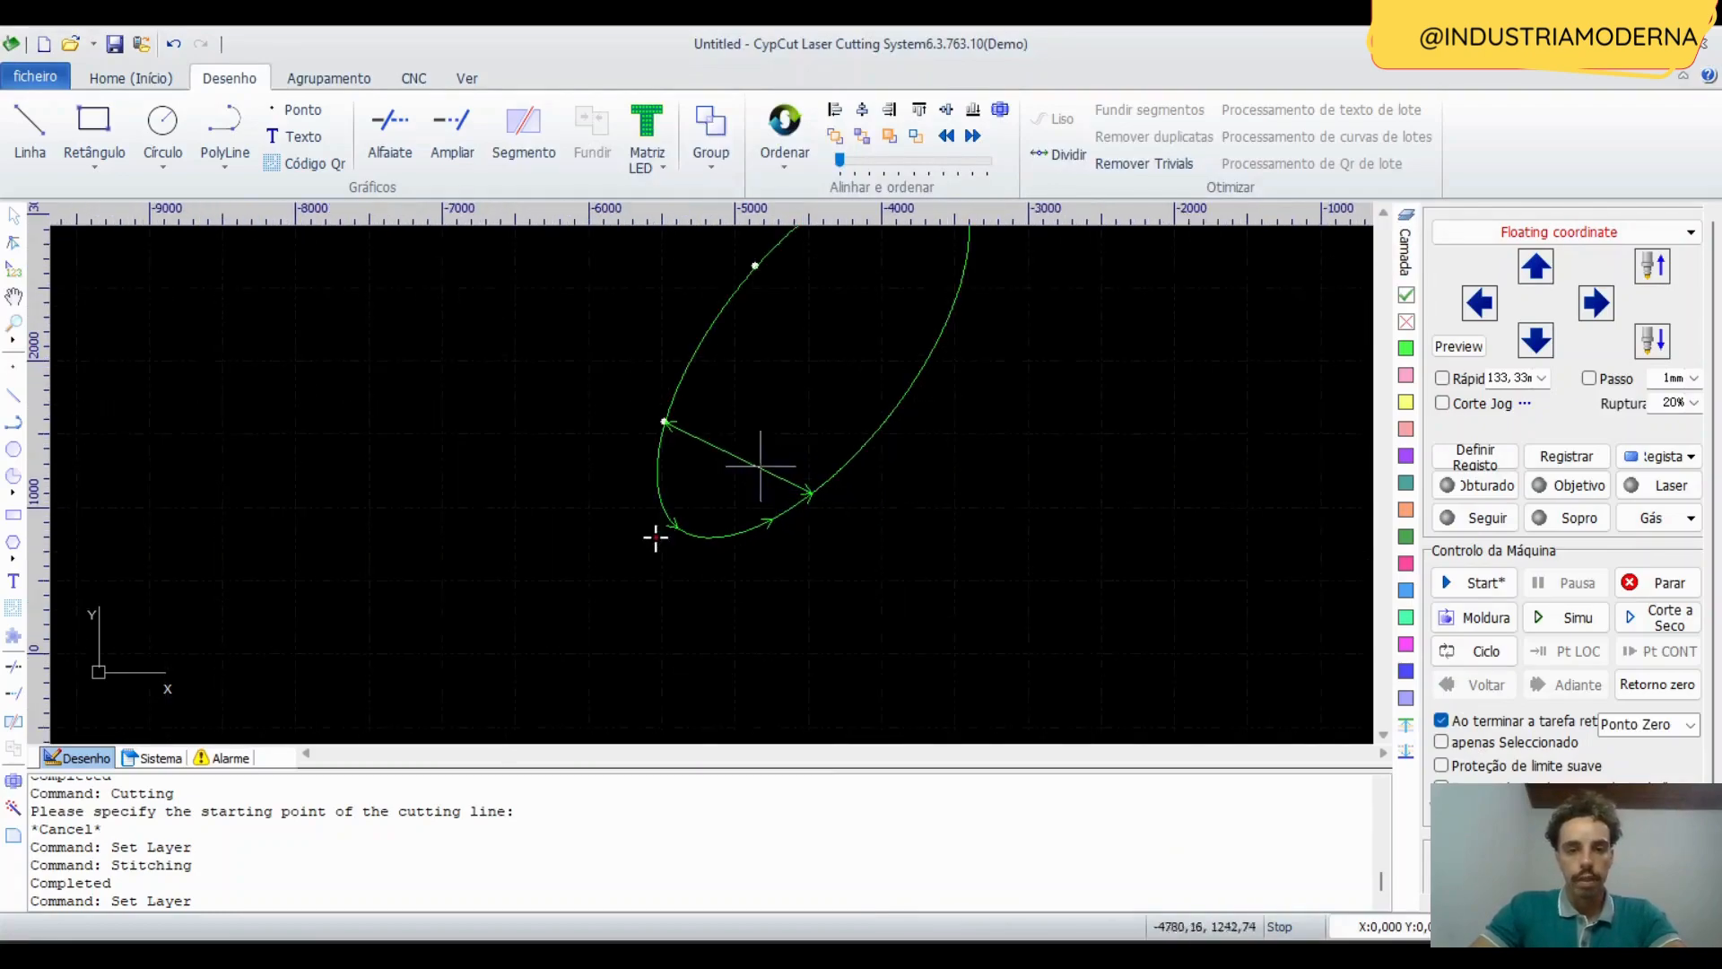
middle_drag(714, 476, 569, 615)
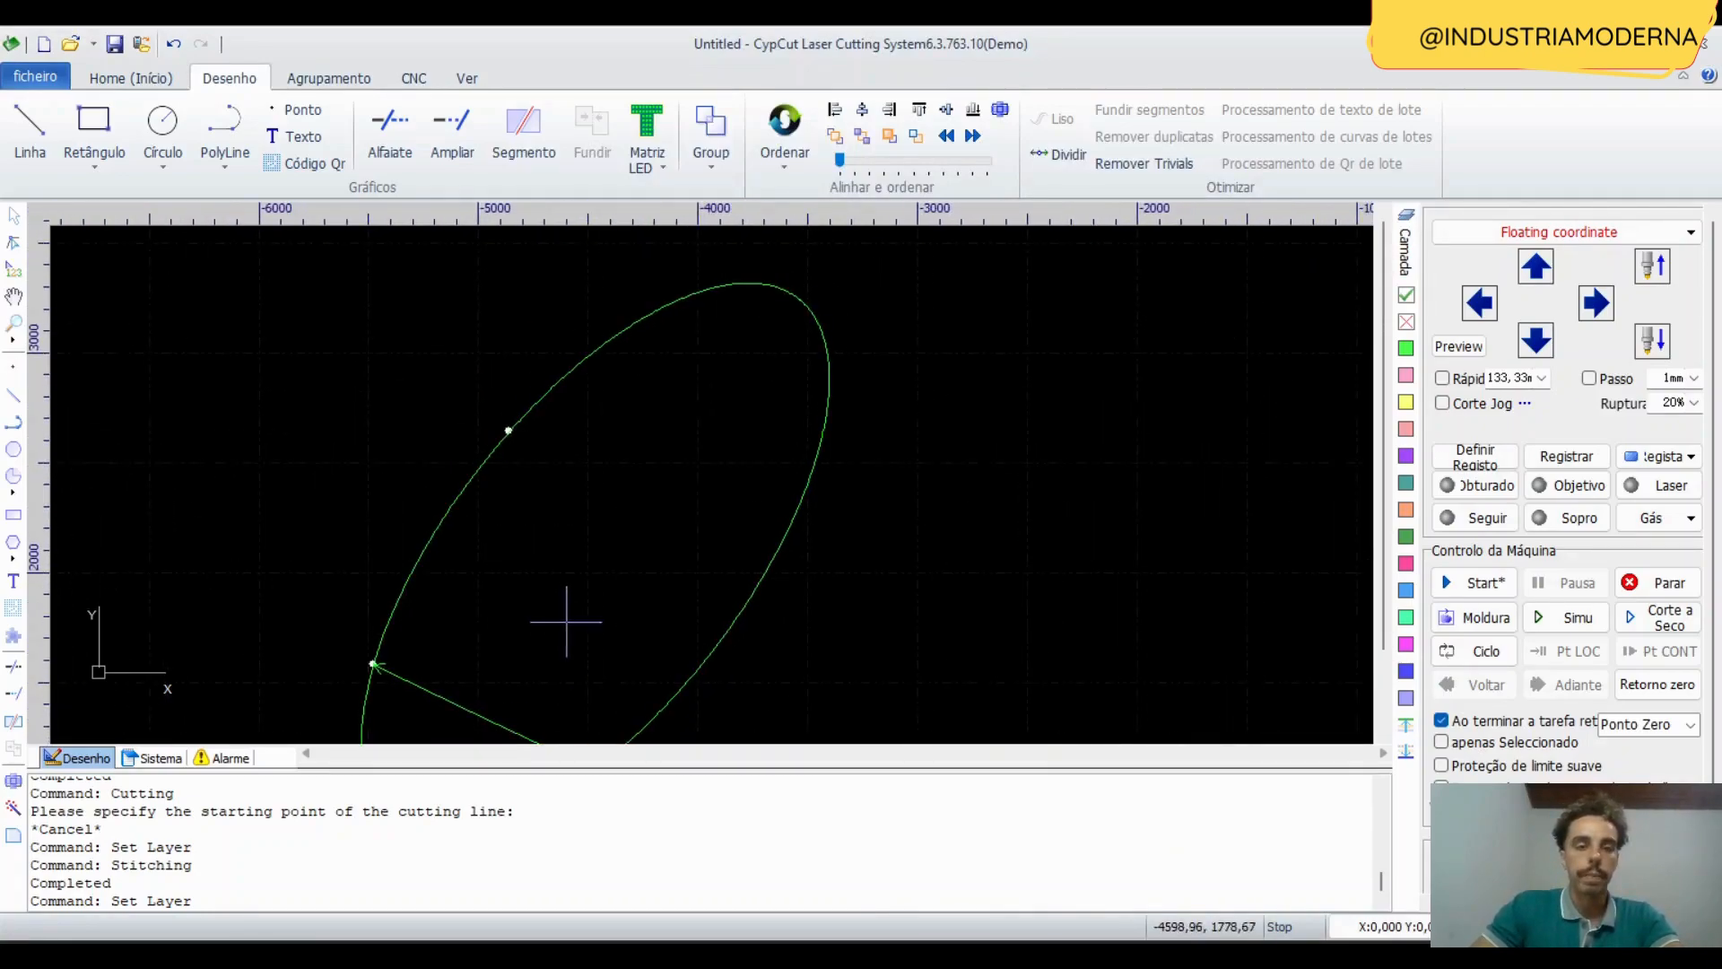
click(12, 723)
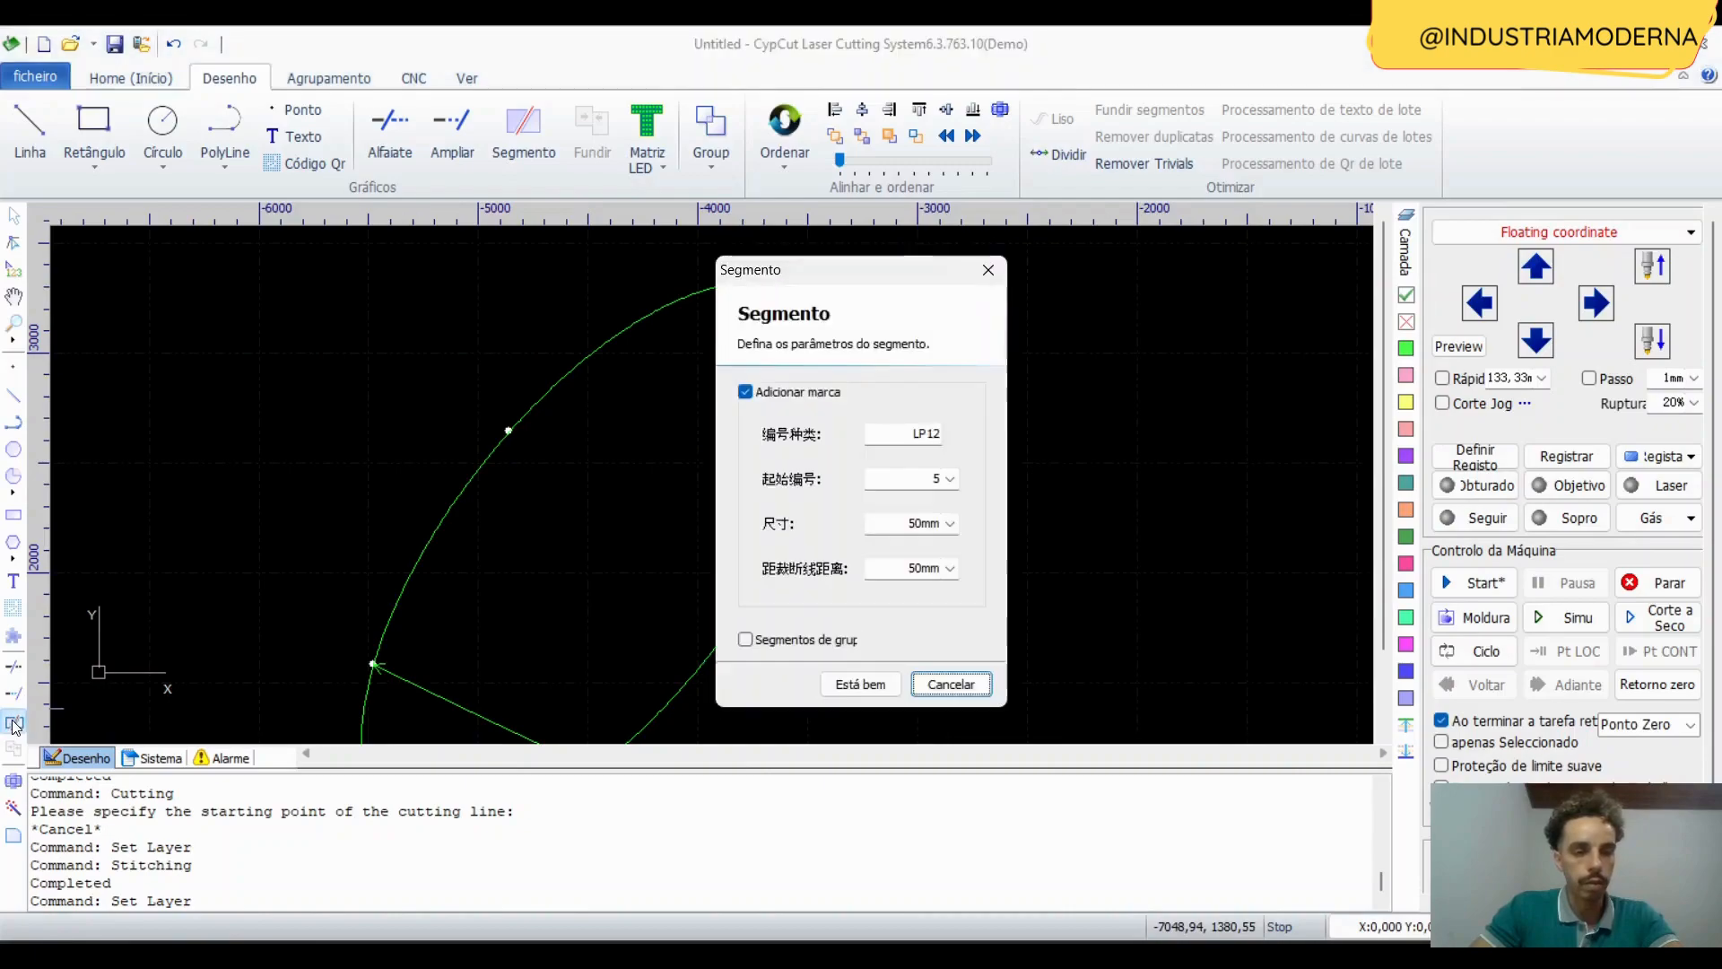
click(777, 392)
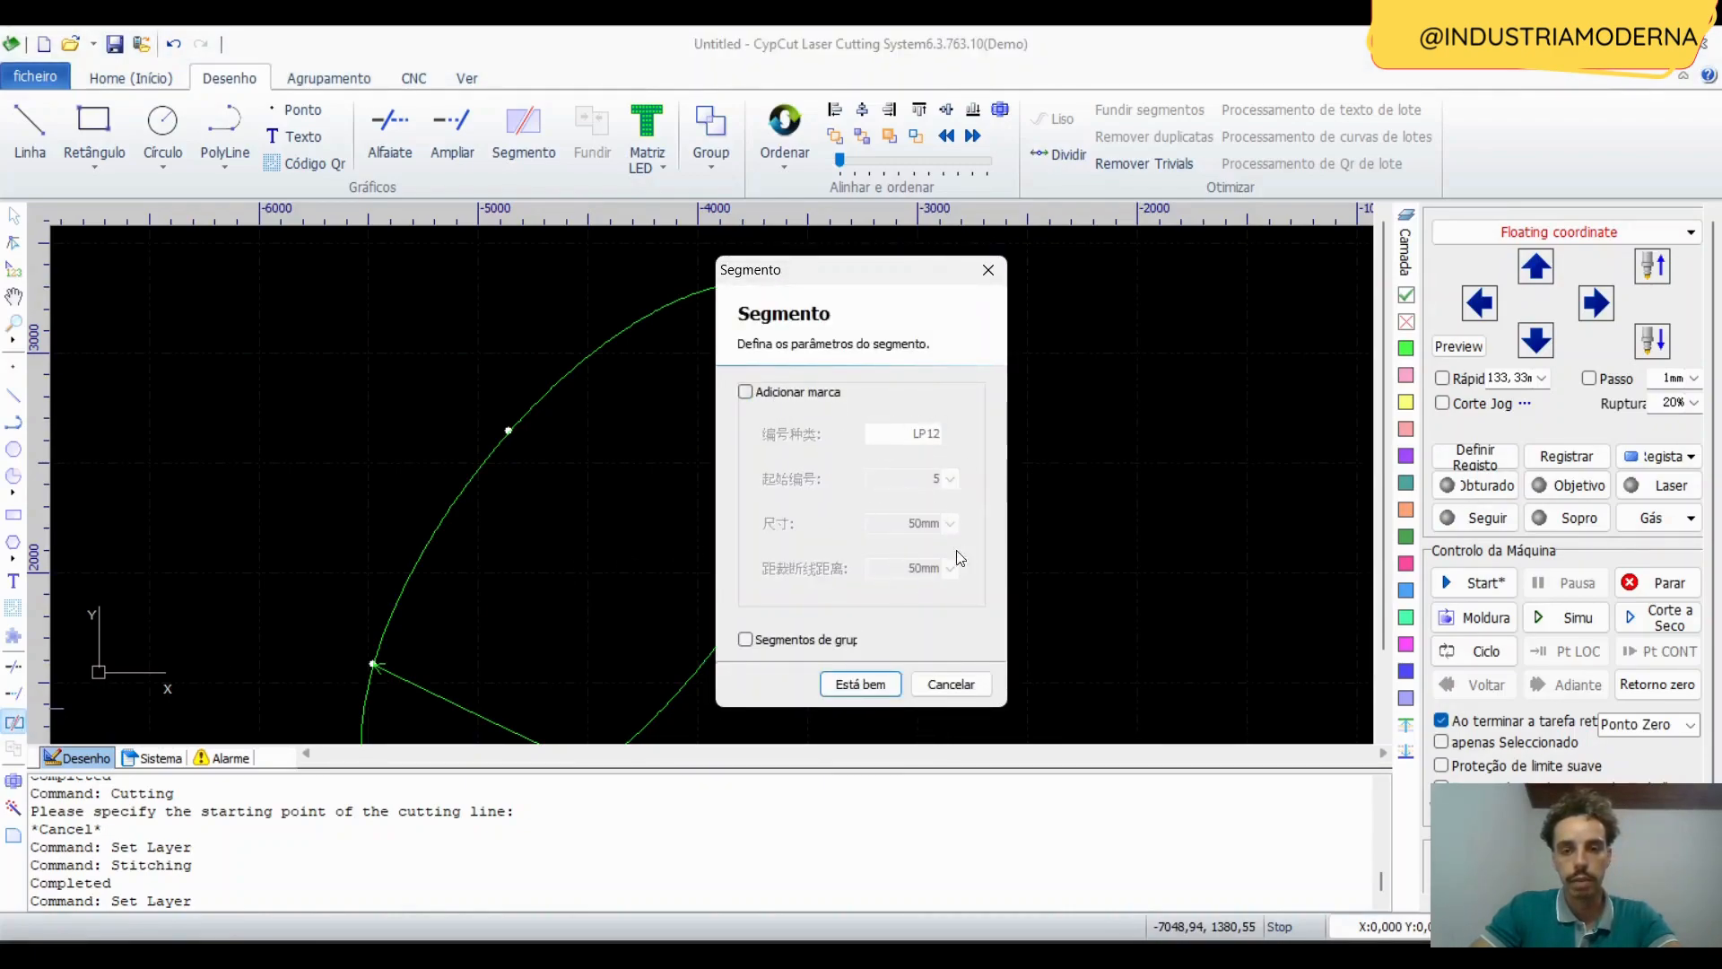
click(860, 684)
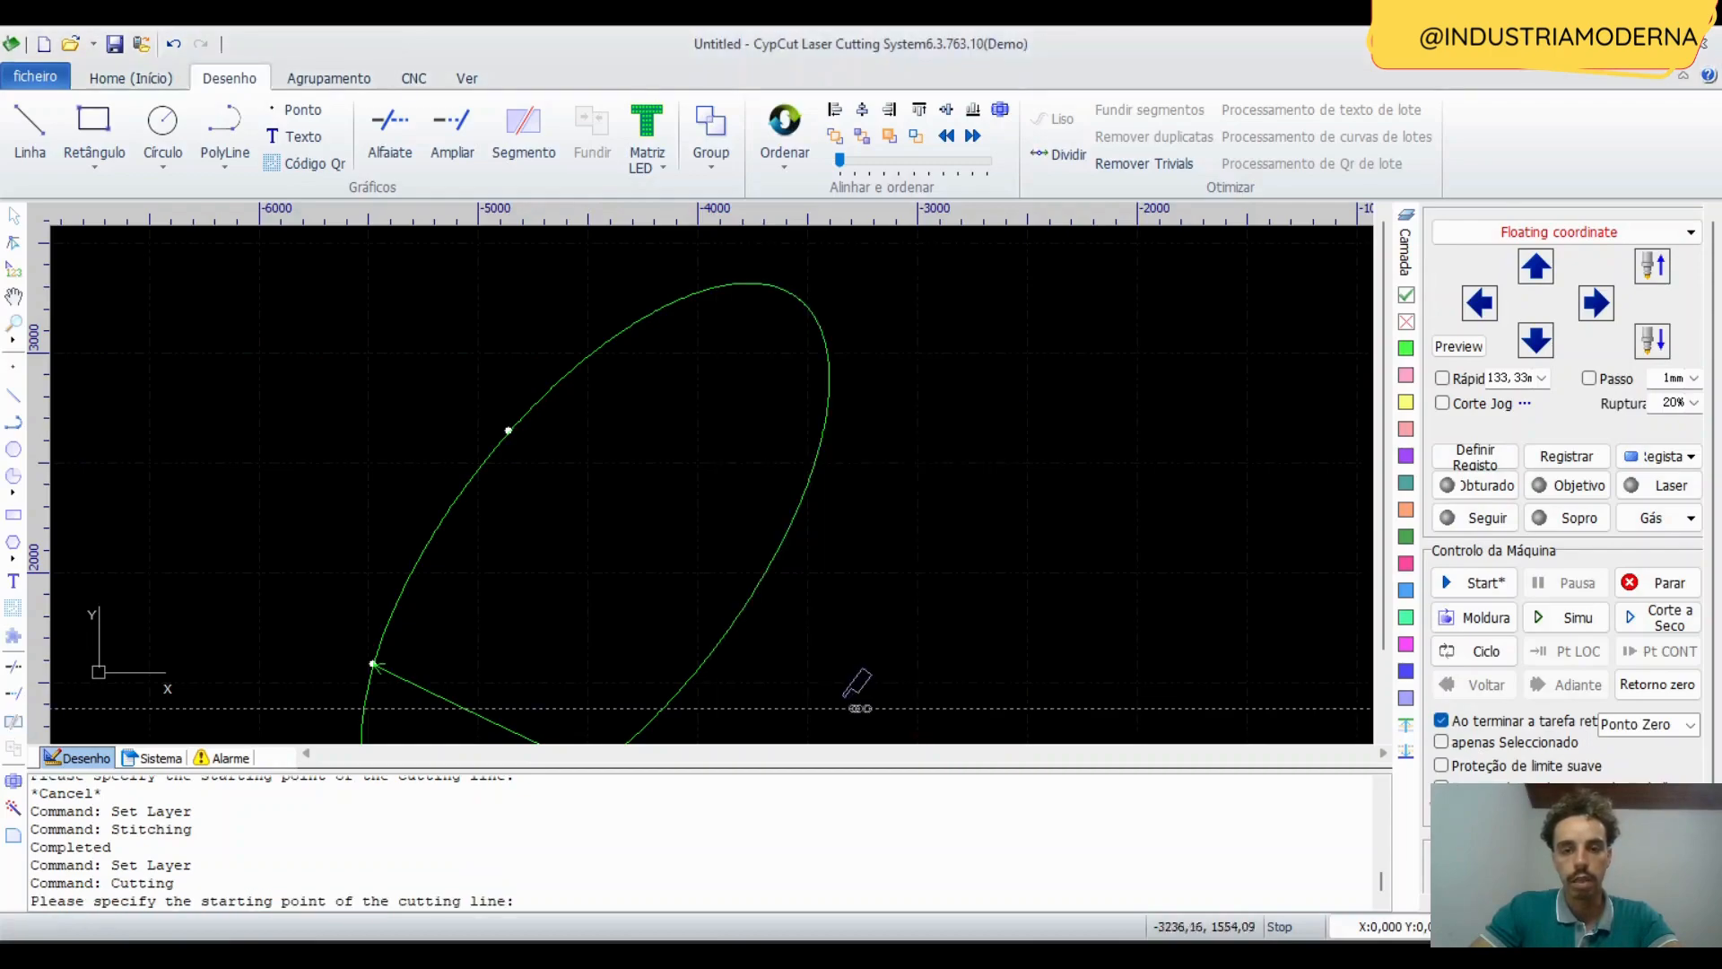
click(904, 606)
click(500, 369)
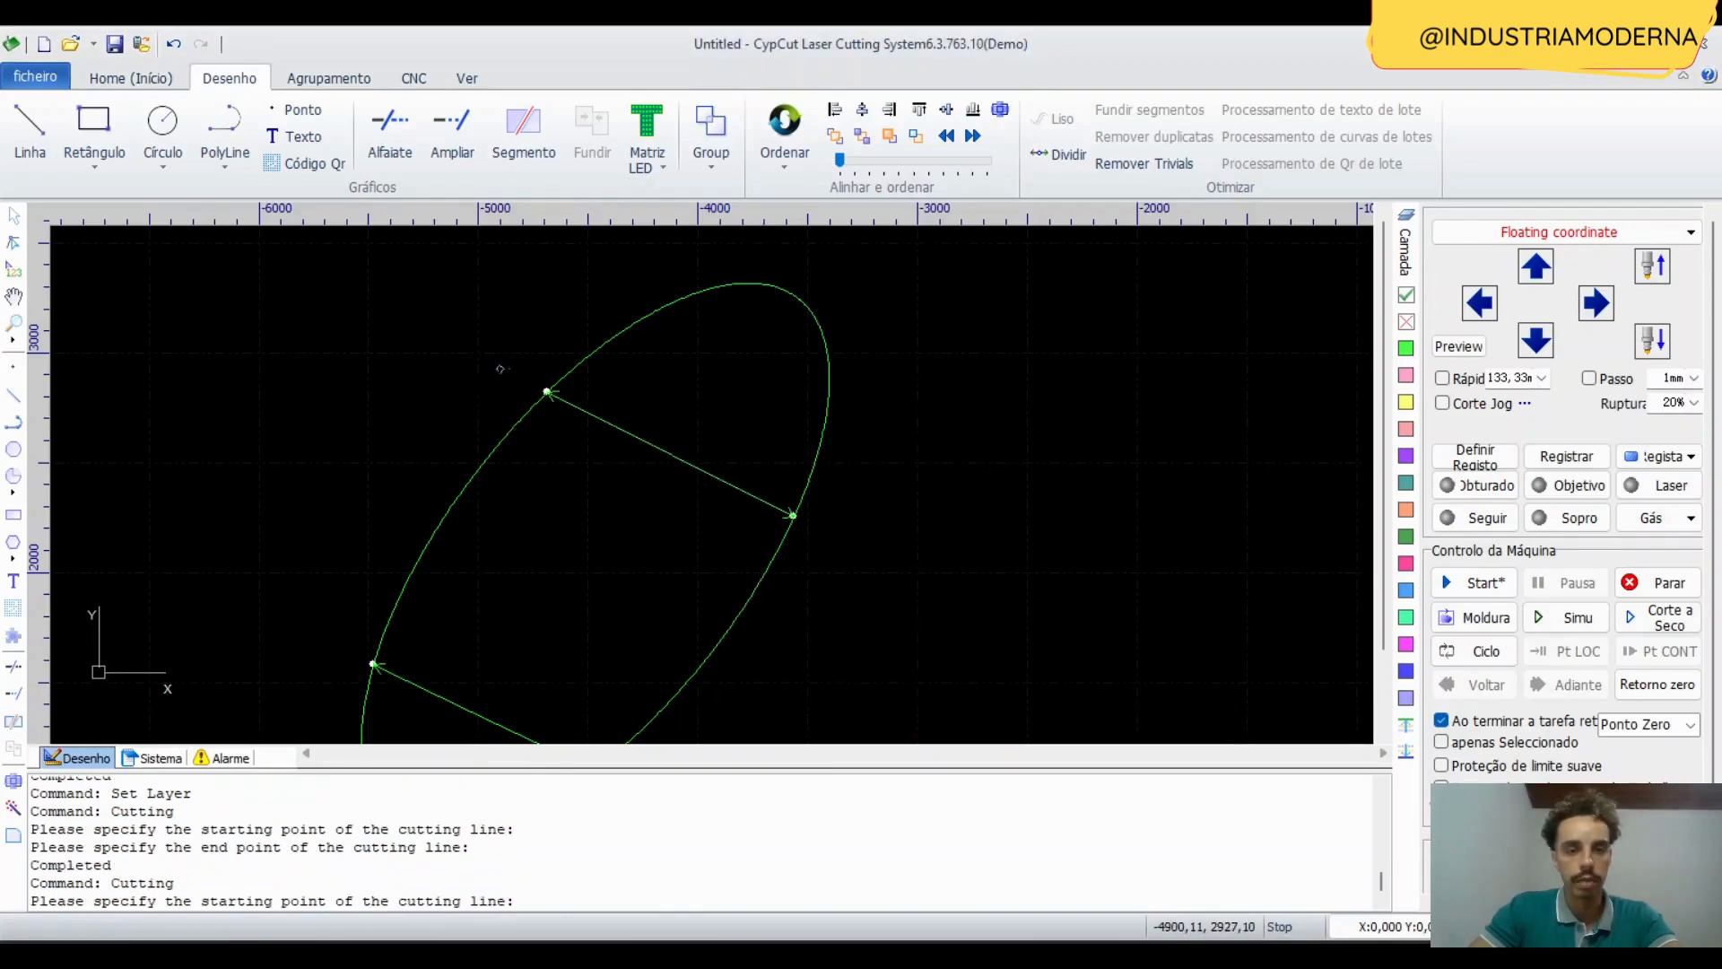
key(Escape)
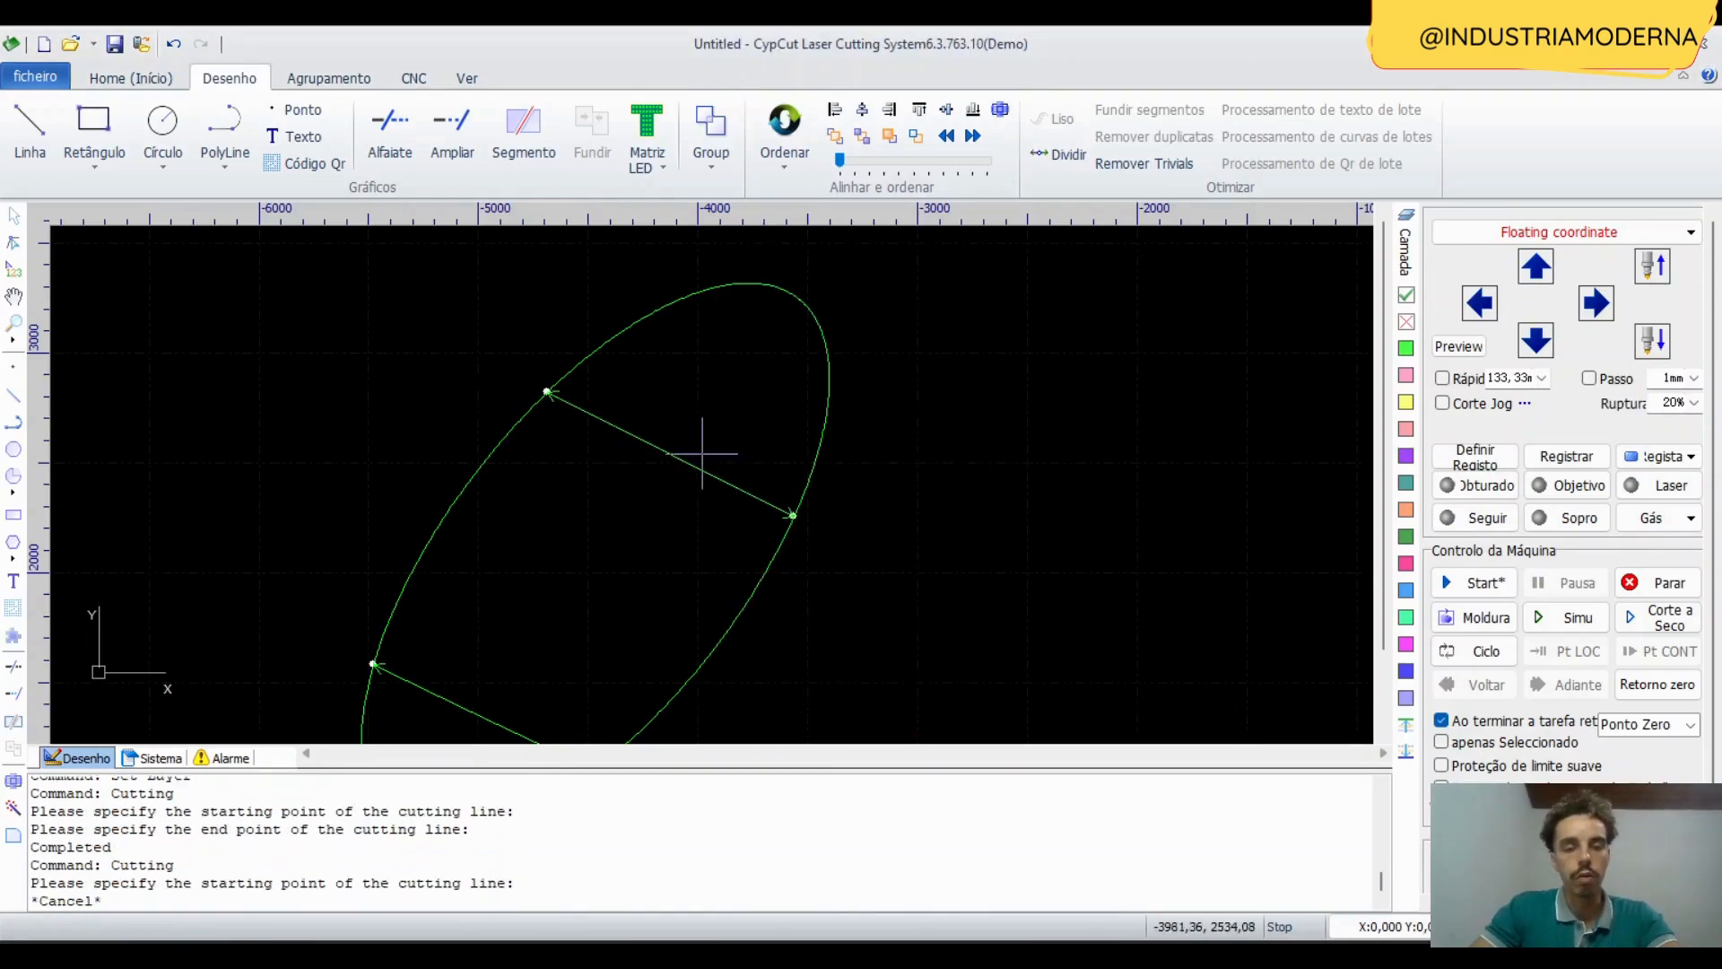
Sort the cutting order of the segmented ellipse pieces.
middle_drag(718, 428, 825, 440)
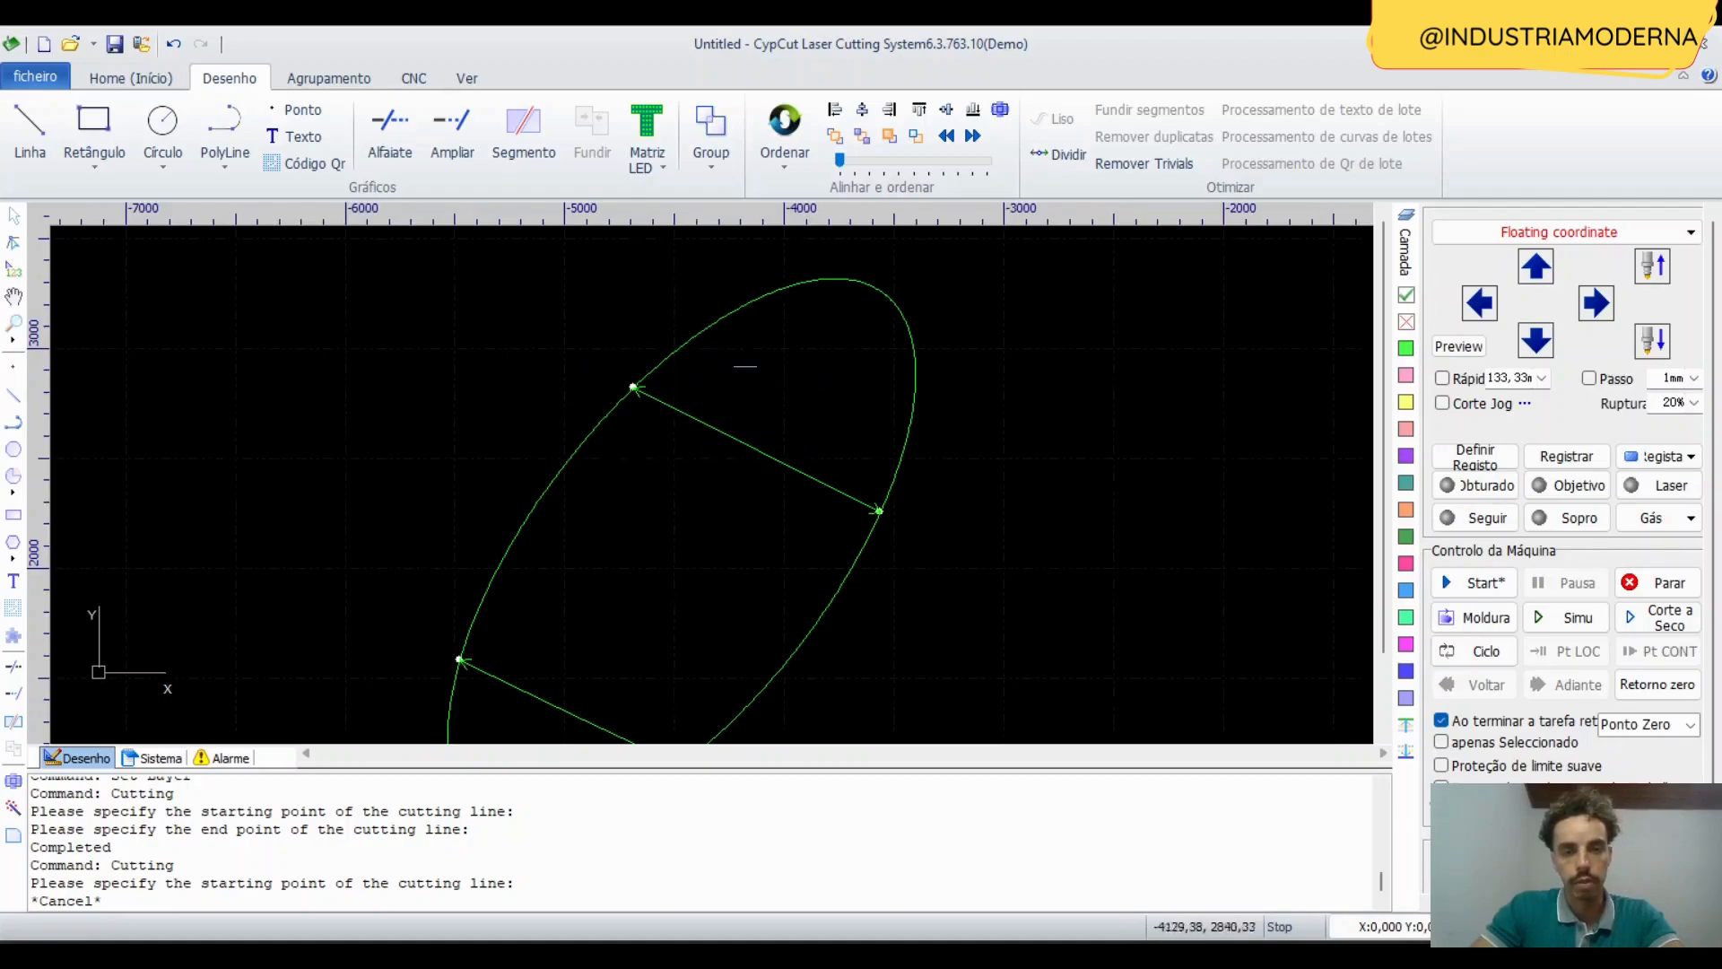
middle_drag(820, 526, 882, 419)
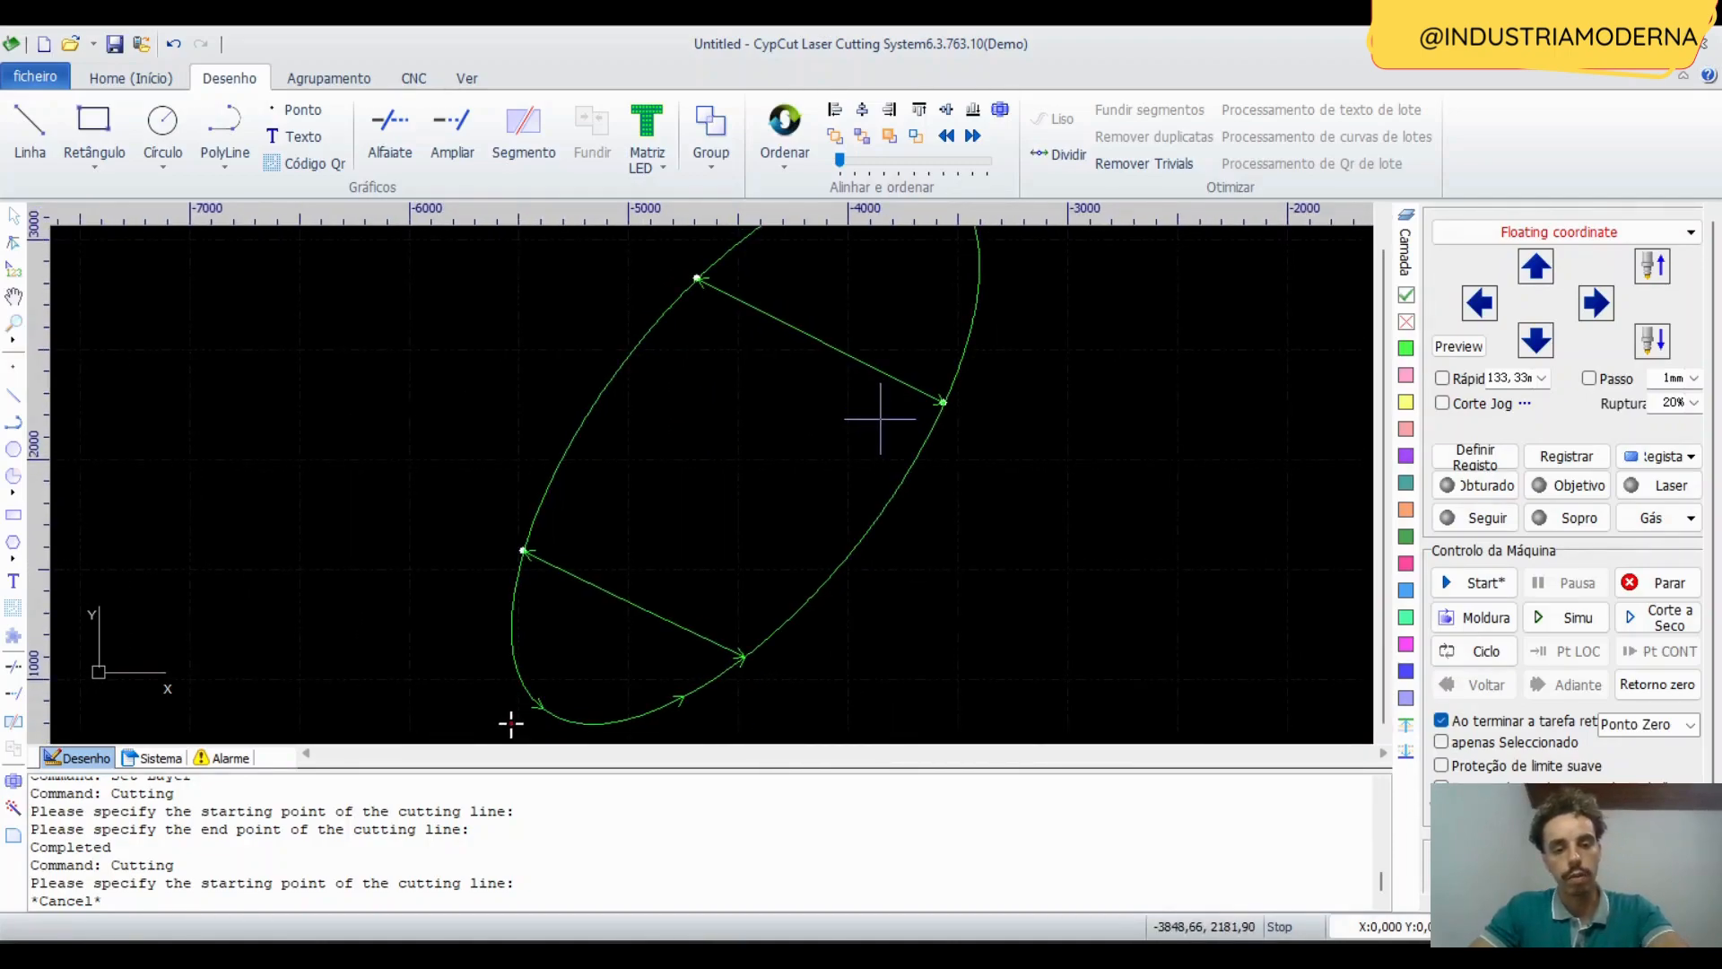
scroll(880, 418, down, 1)
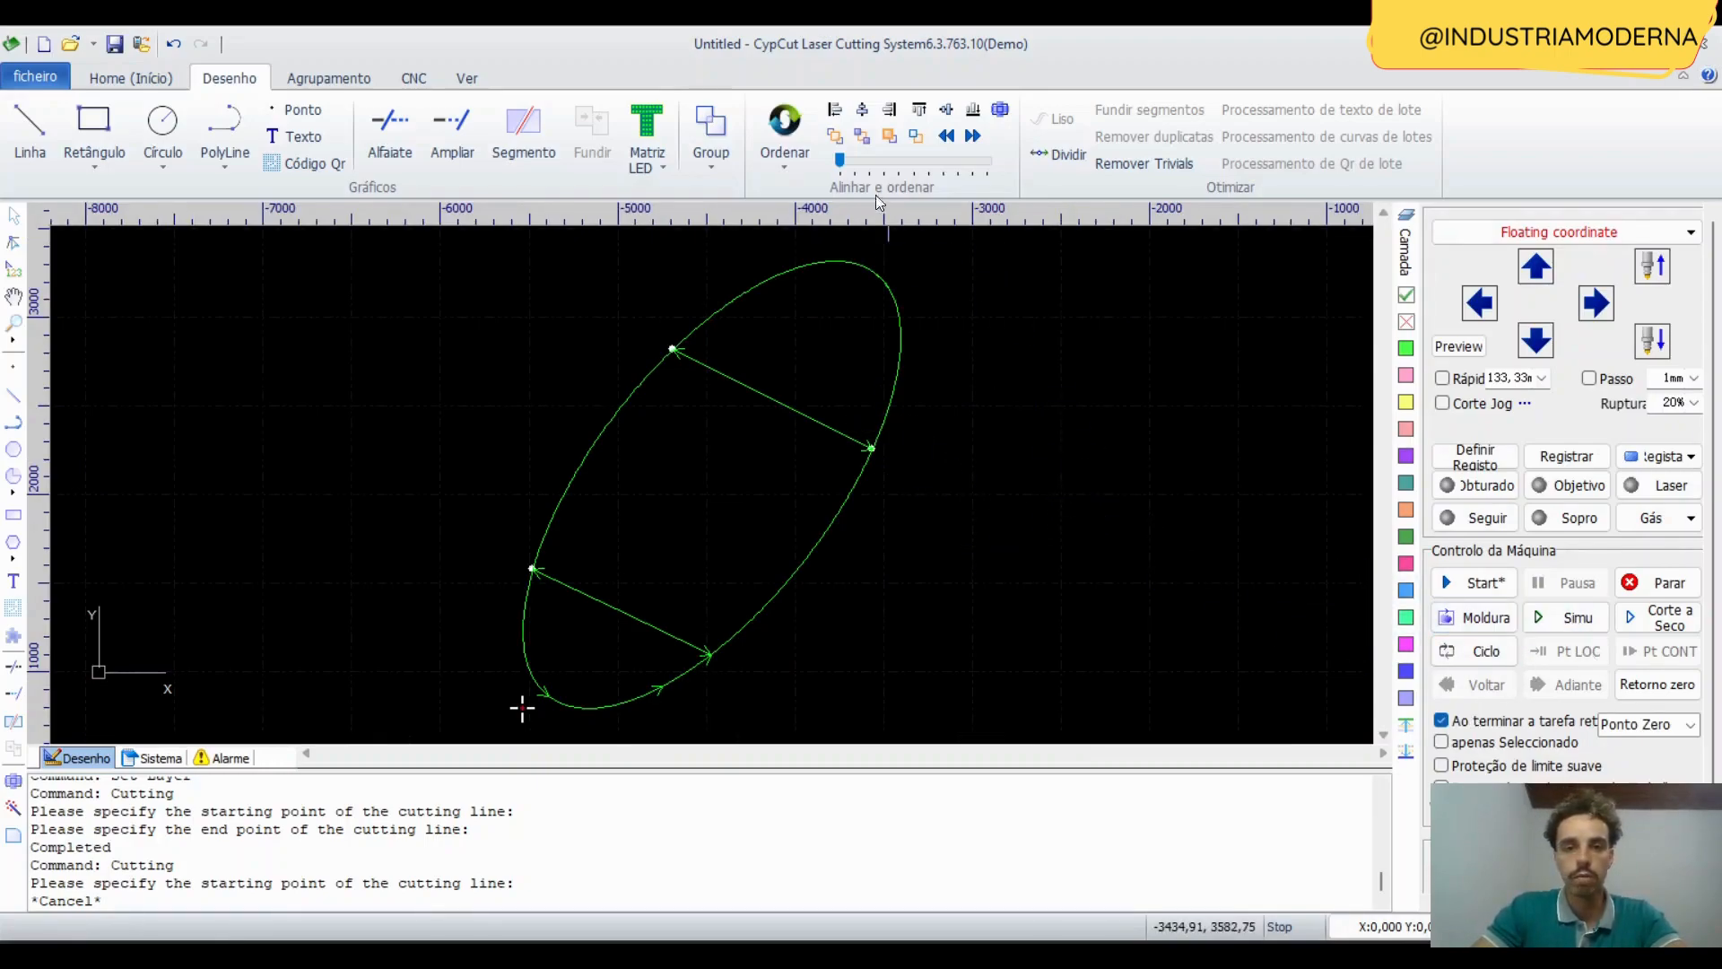
click(785, 125)
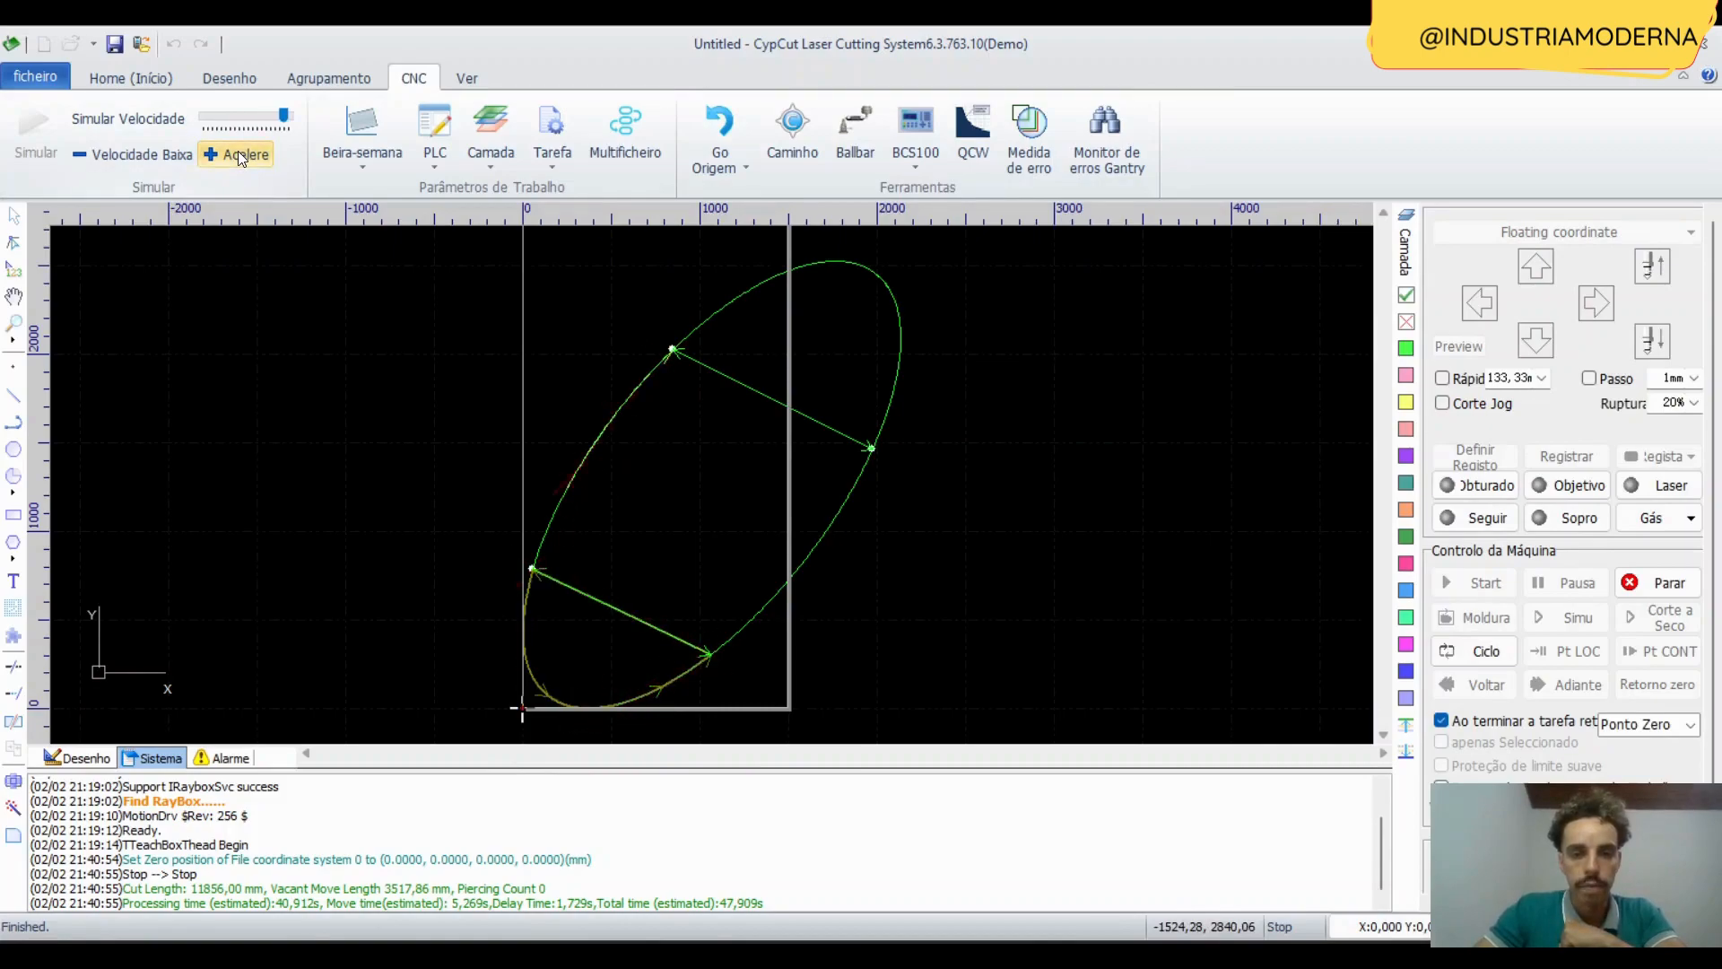
Run the cutting simulation on the sorted pieces and lower the simulation speed by five increments.
click(139, 152)
click(139, 152)
click(139, 153)
click(139, 152)
click(139, 152)
scroll(813, 411, up, 2)
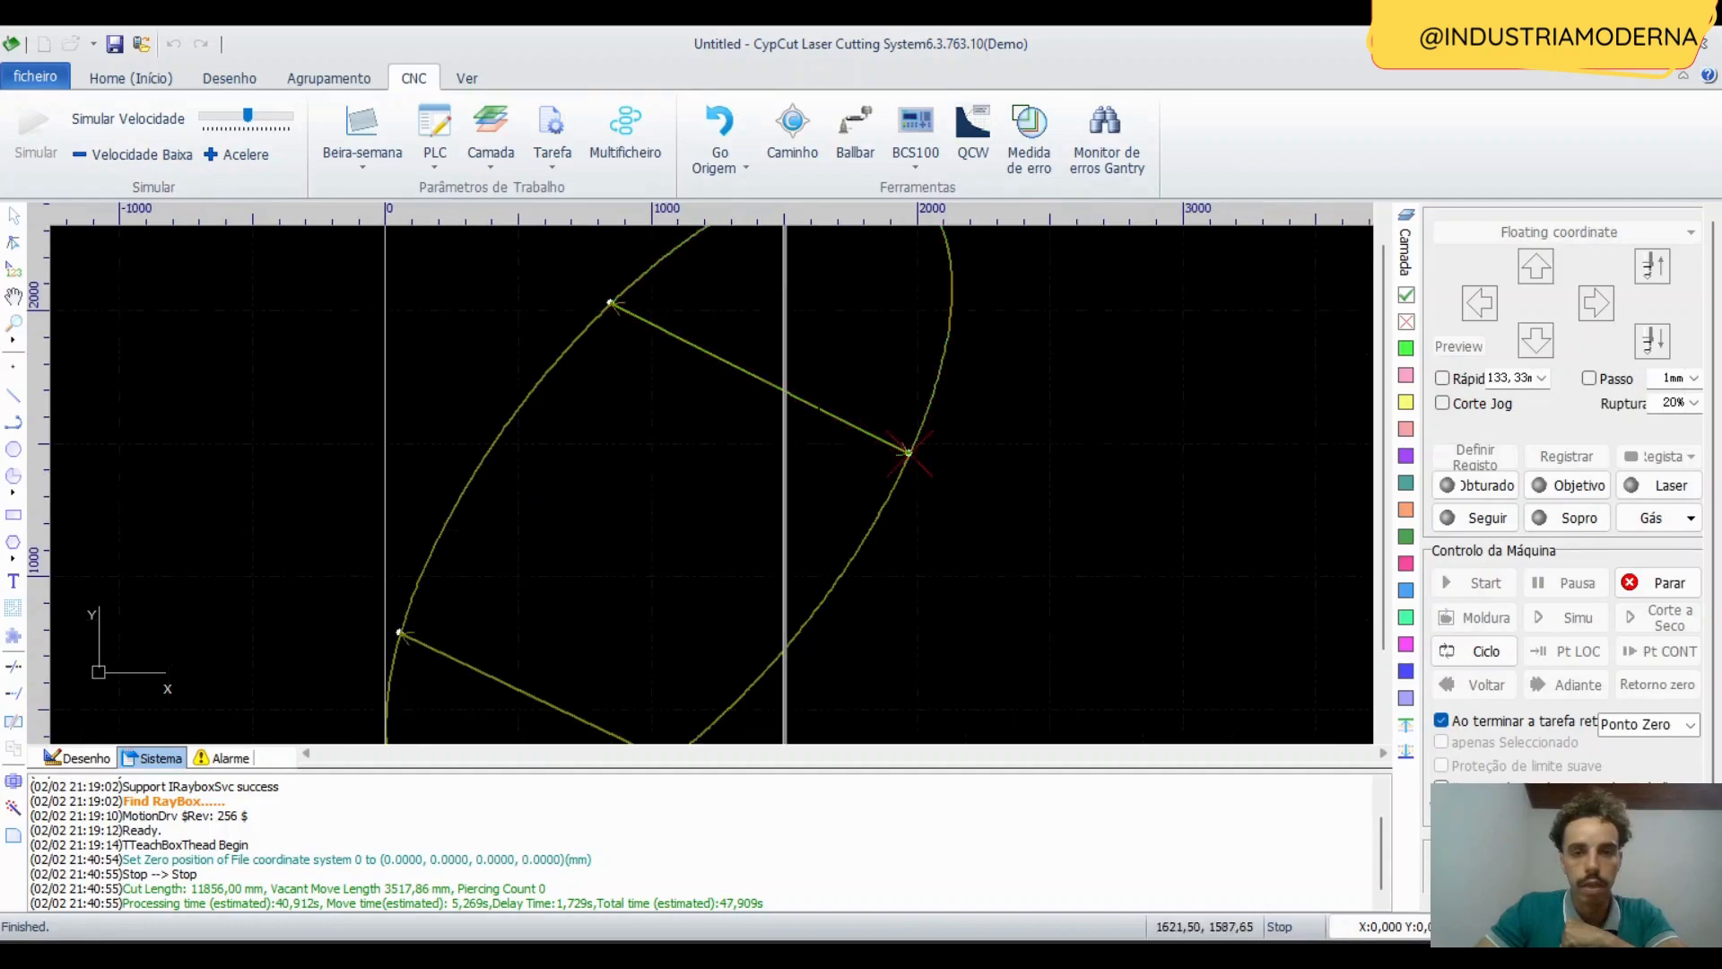
scroll(821, 417, up, 1)
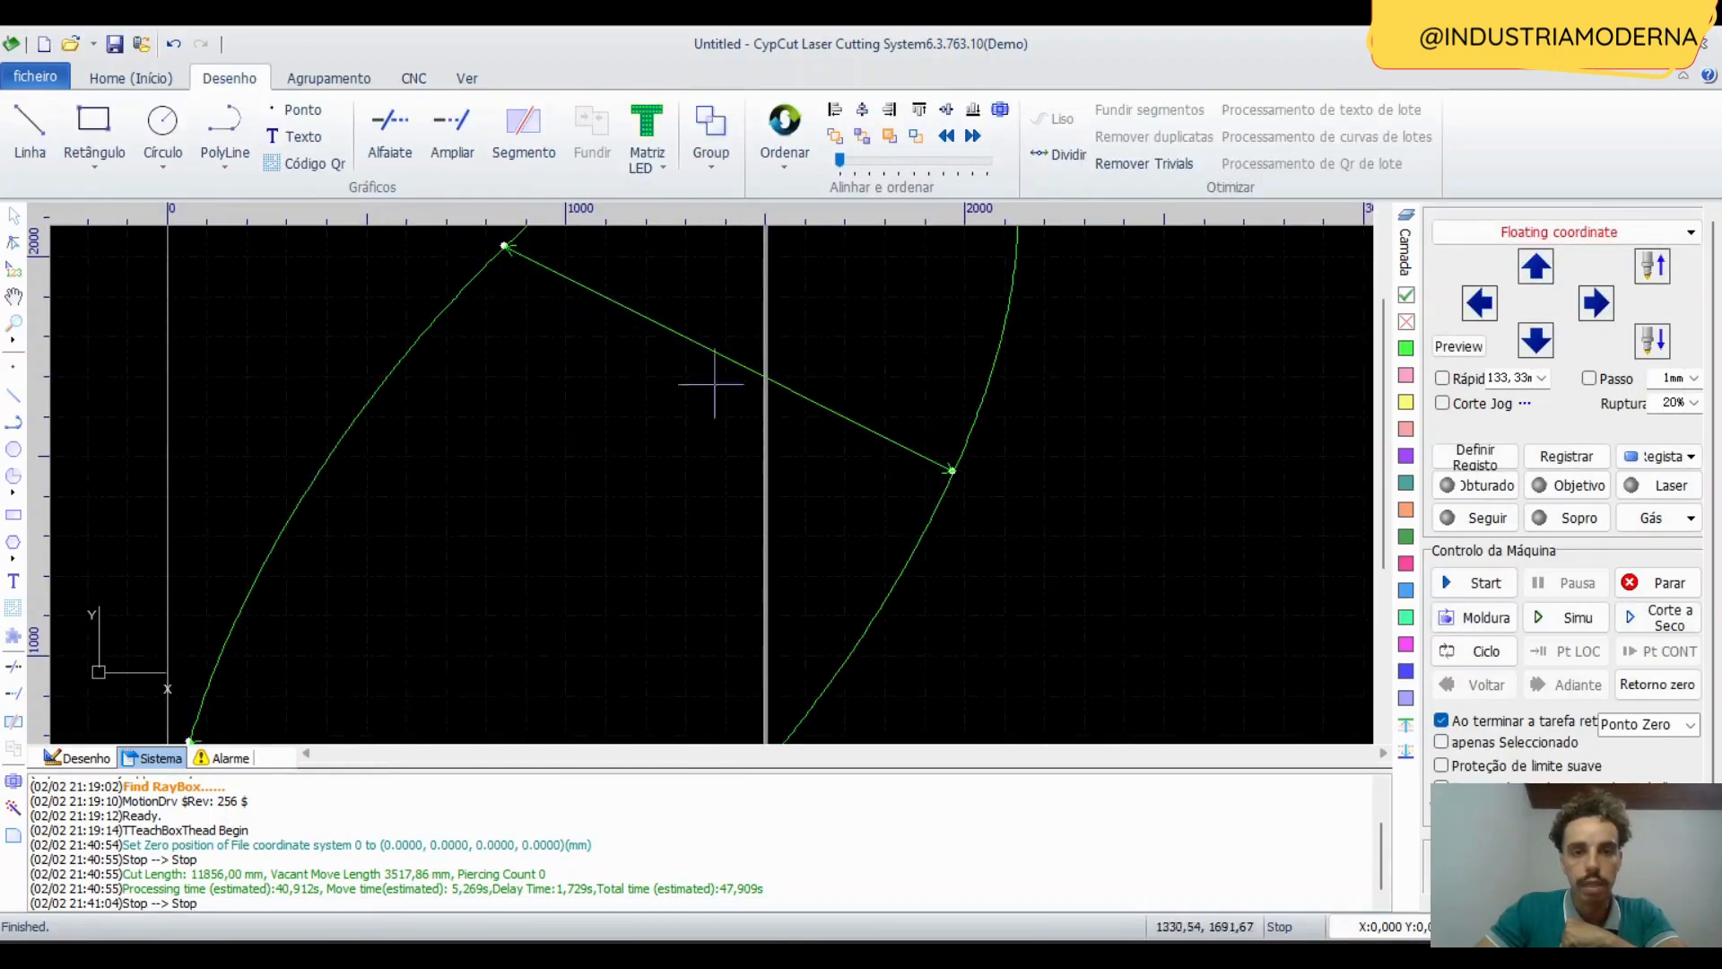
scroll(680, 434, down, 3)
middle_click(680, 434)
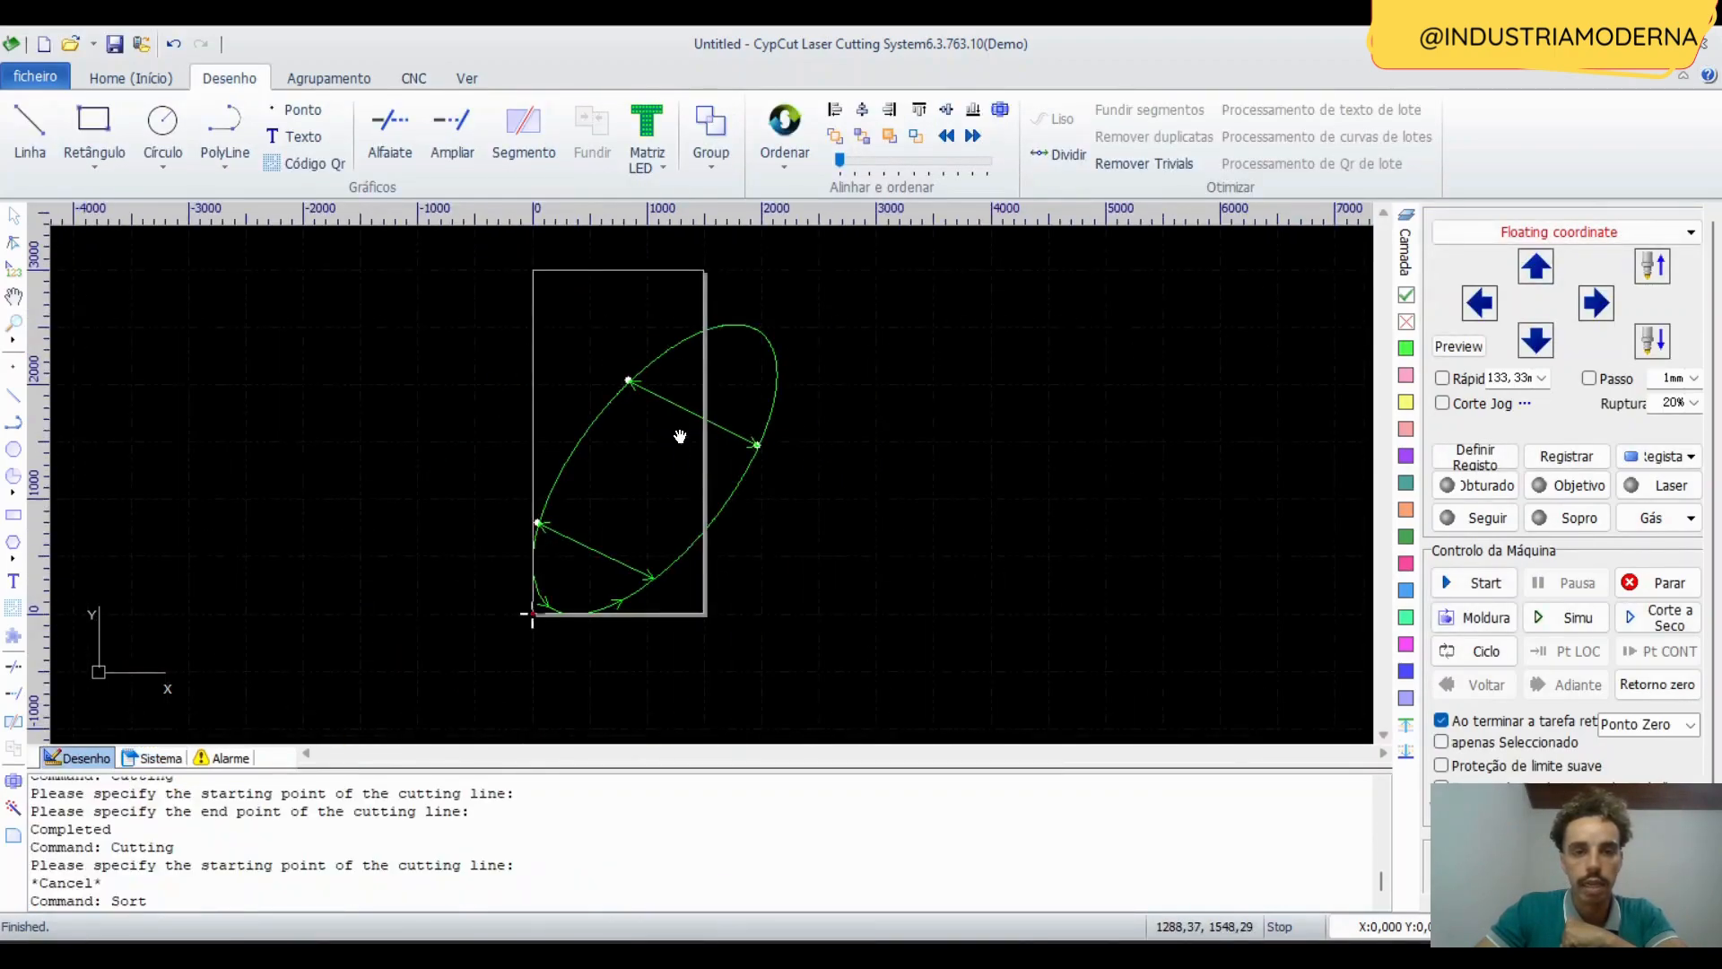
Rerun the cutting simulation, raise its speed slightly, and follow the toolpath around the lower segment and its dividing line.
click(1570, 619)
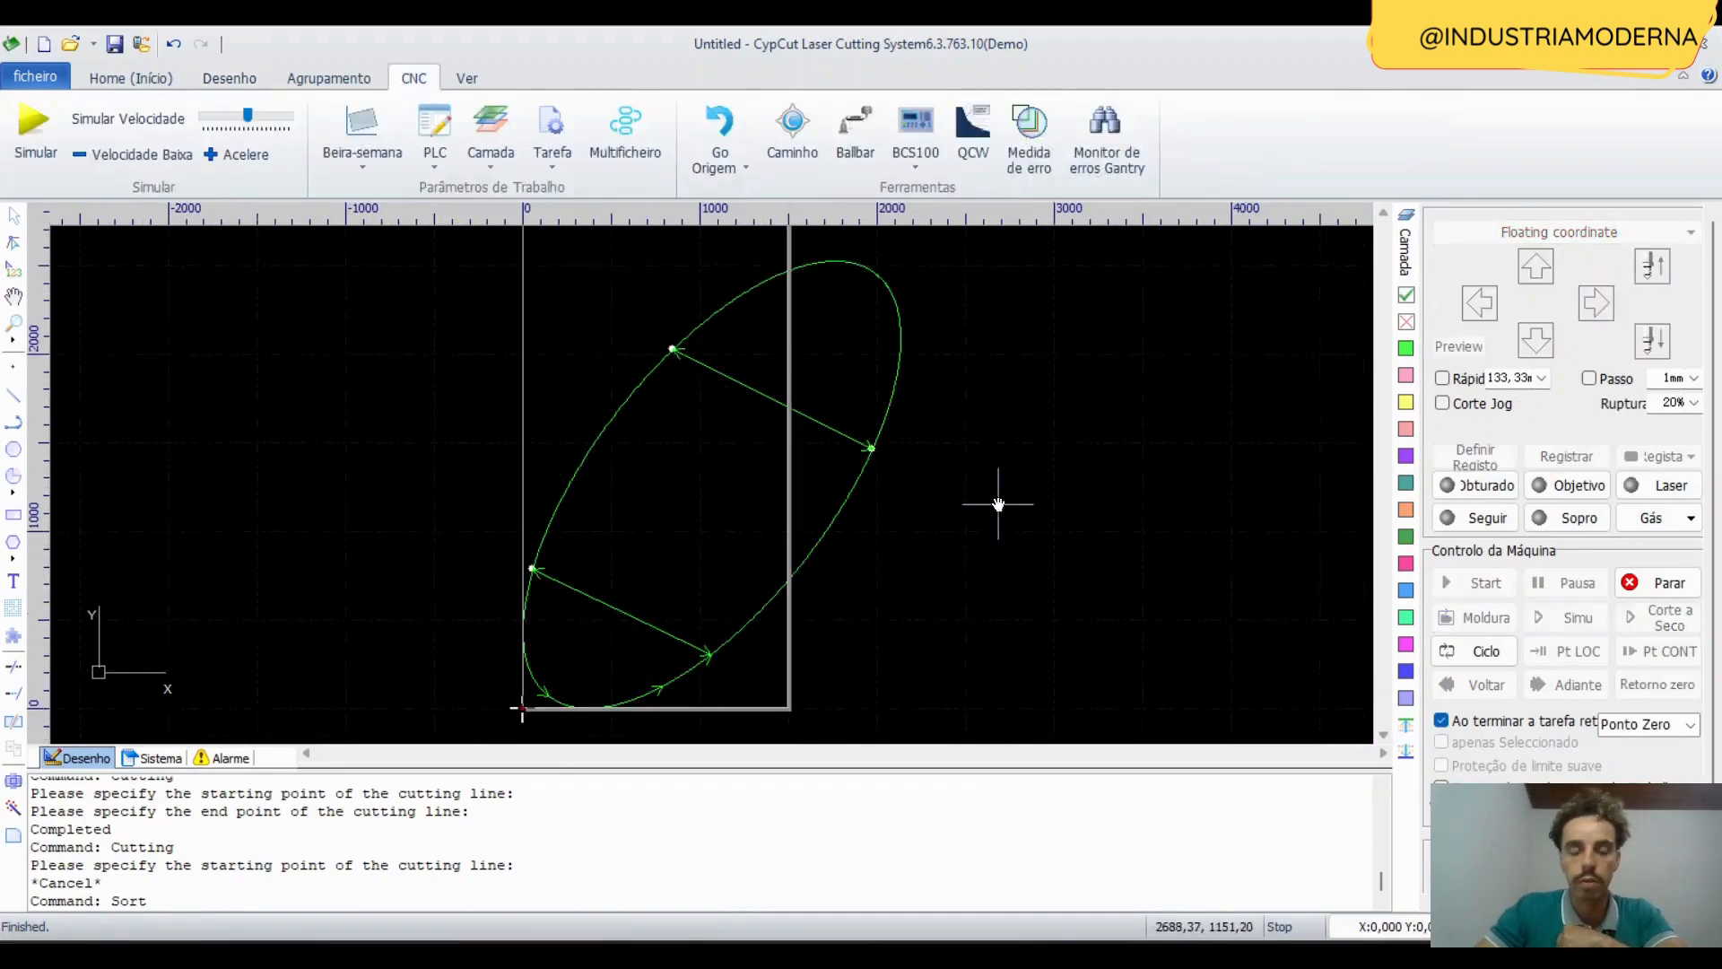
middle_drag(610, 638, 630, 541)
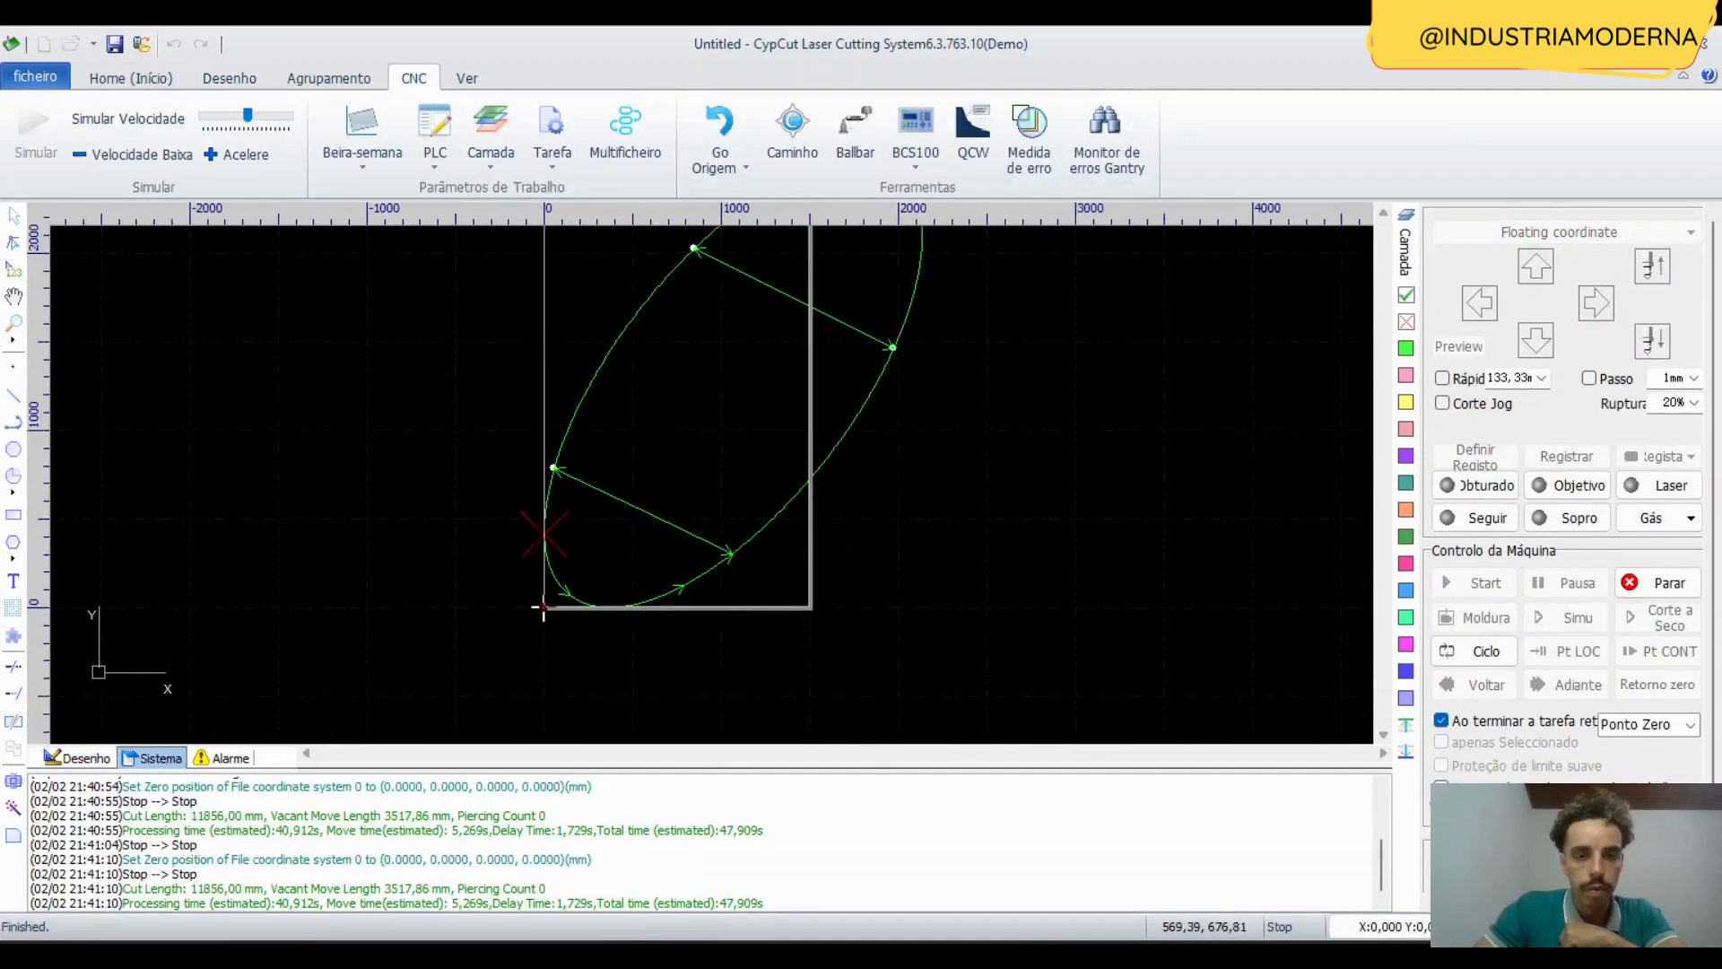
scroll(603, 572, up, 4)
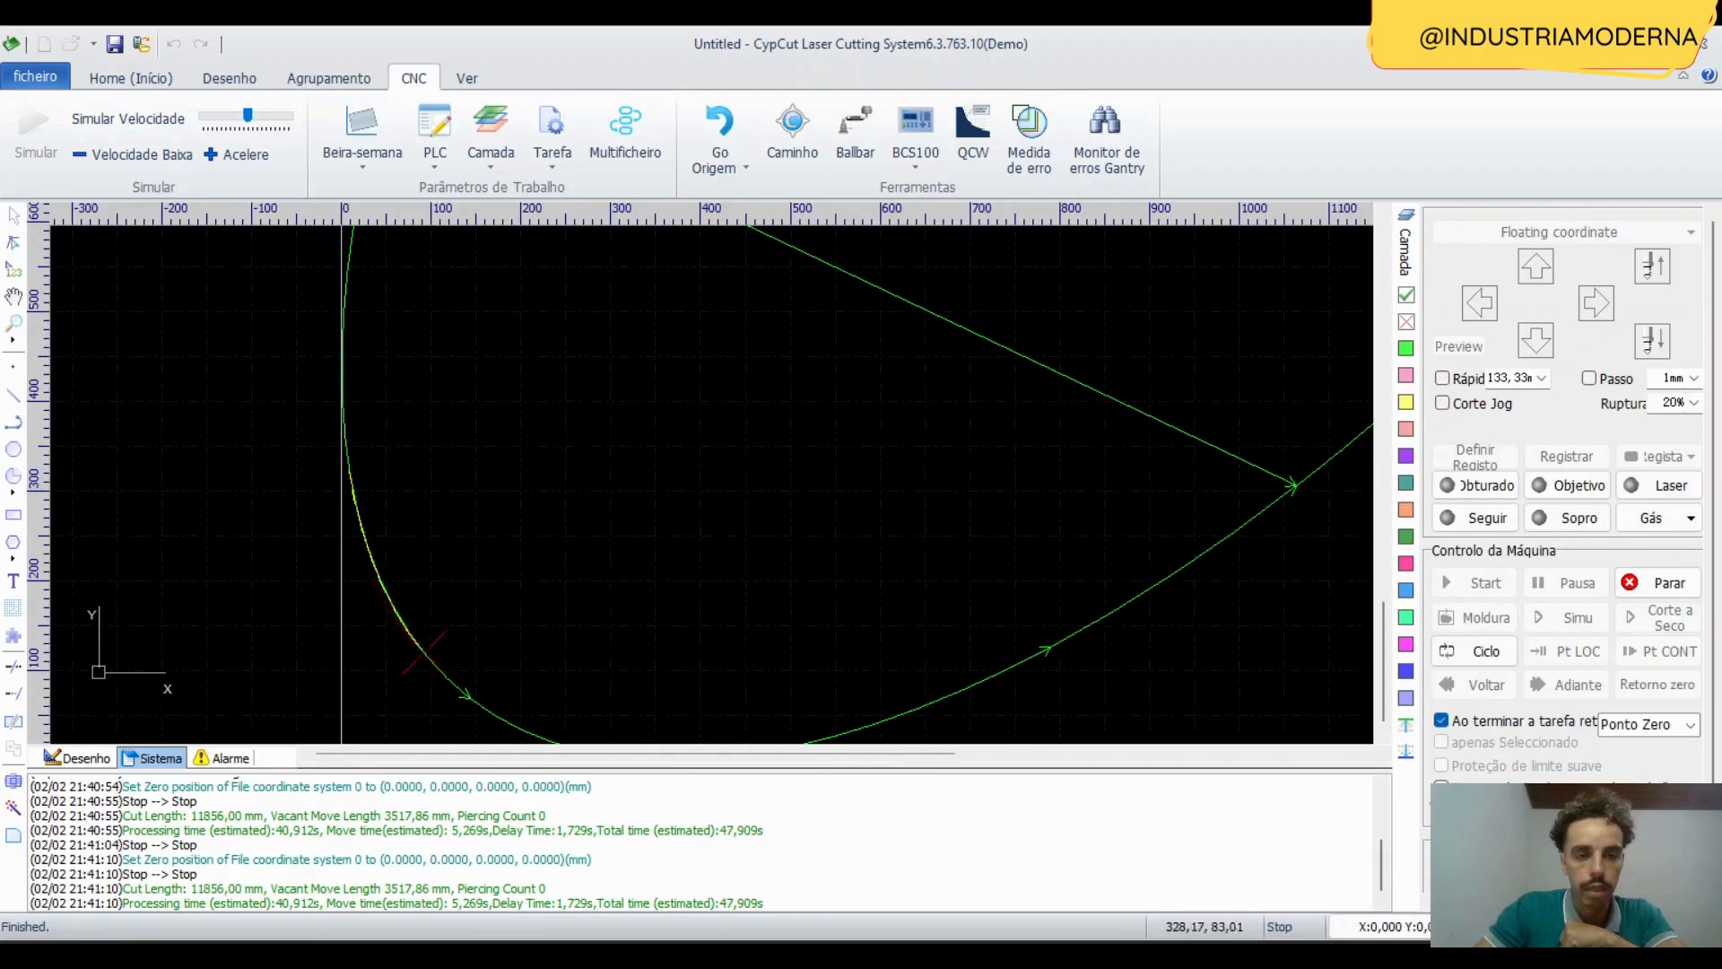
scroll(677, 686, down, 1)
middle_drag(953, 594, 872, 578)
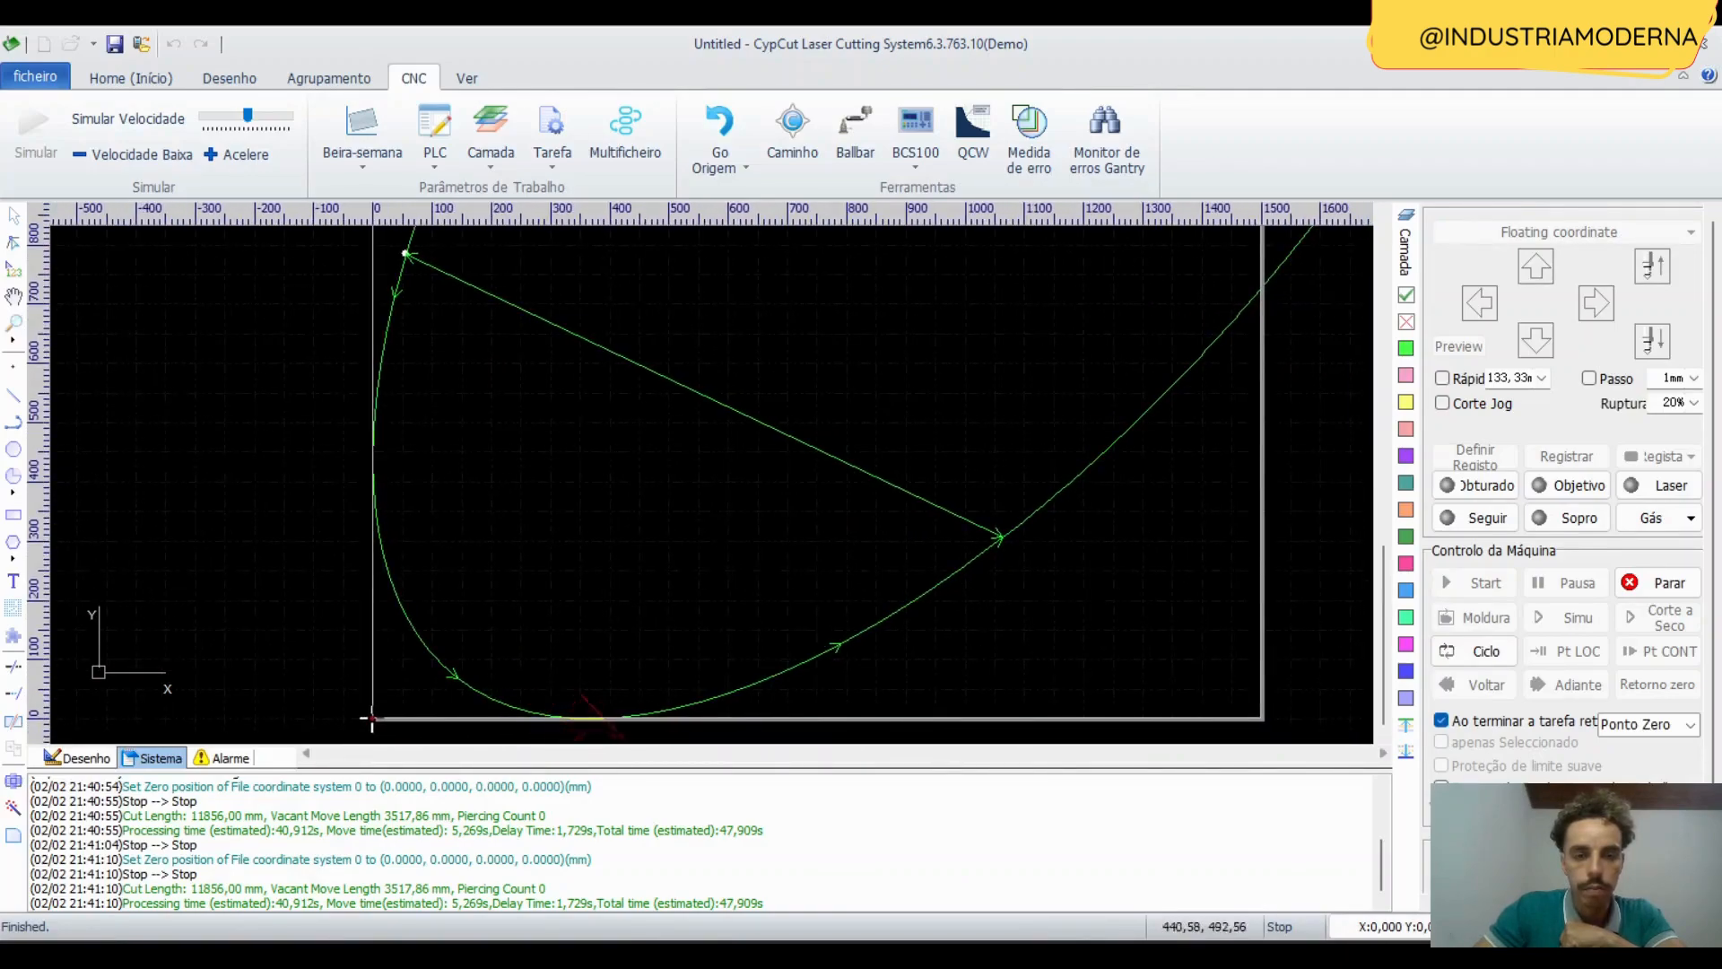
click(240, 154)
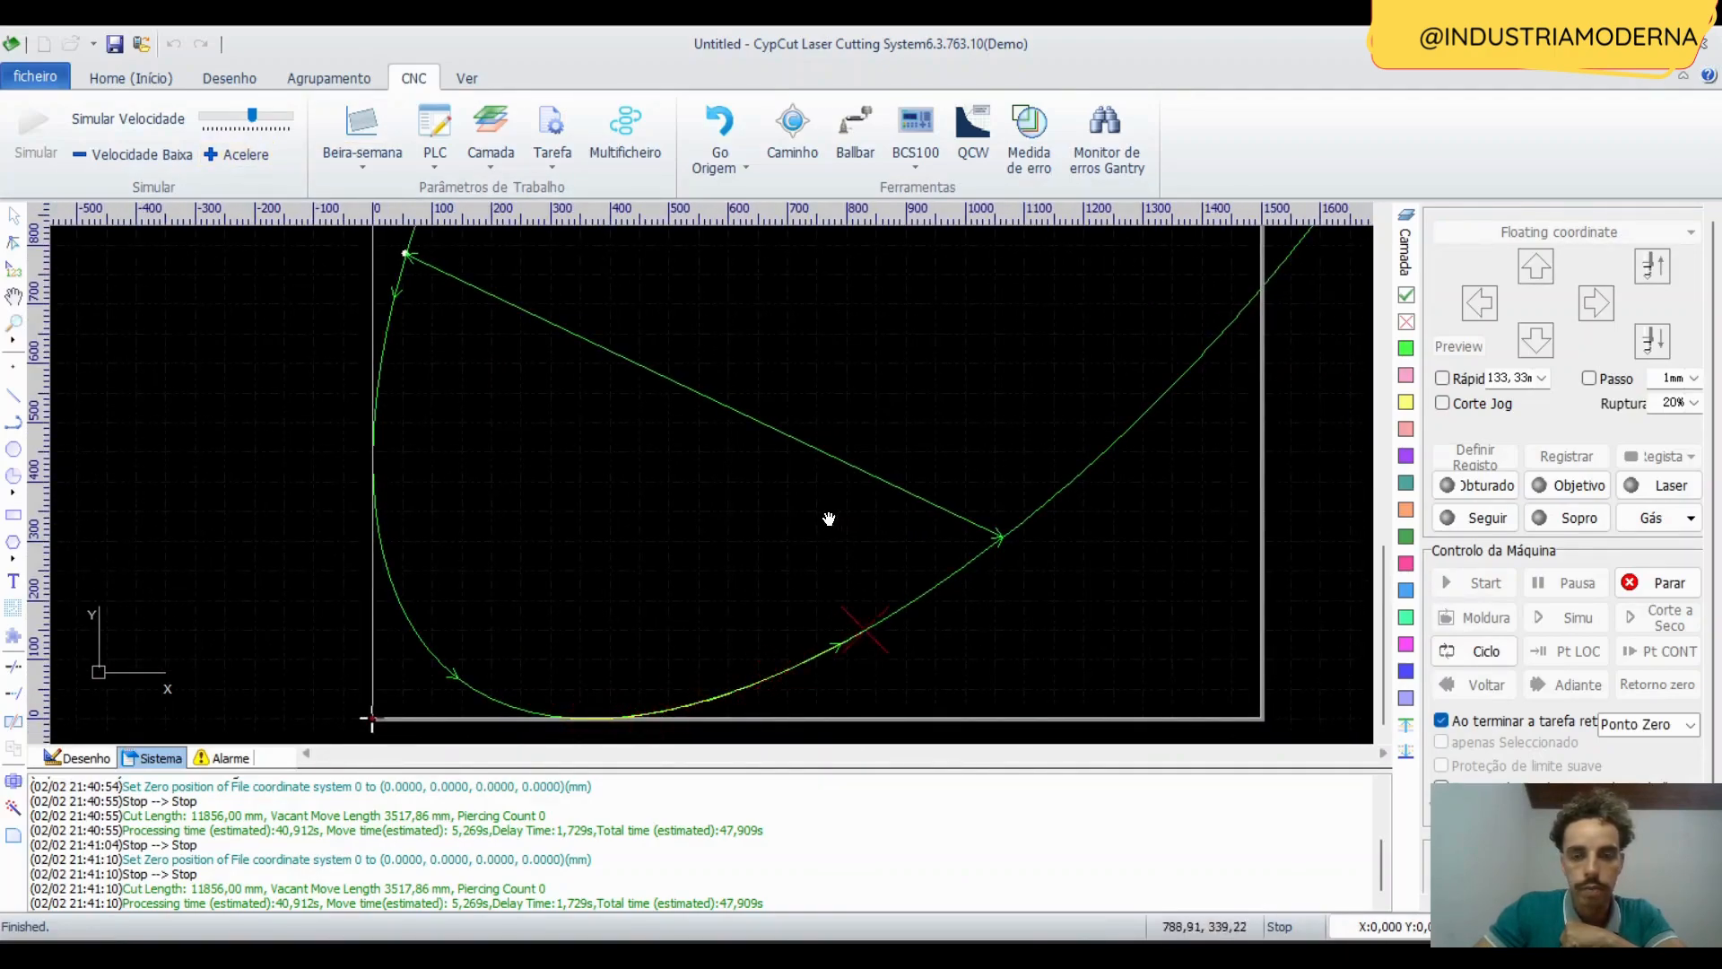
mouse_move(829, 518)
middle_down()
mouse_move(740, 532)
mouse_move(699, 650)
middle_up()
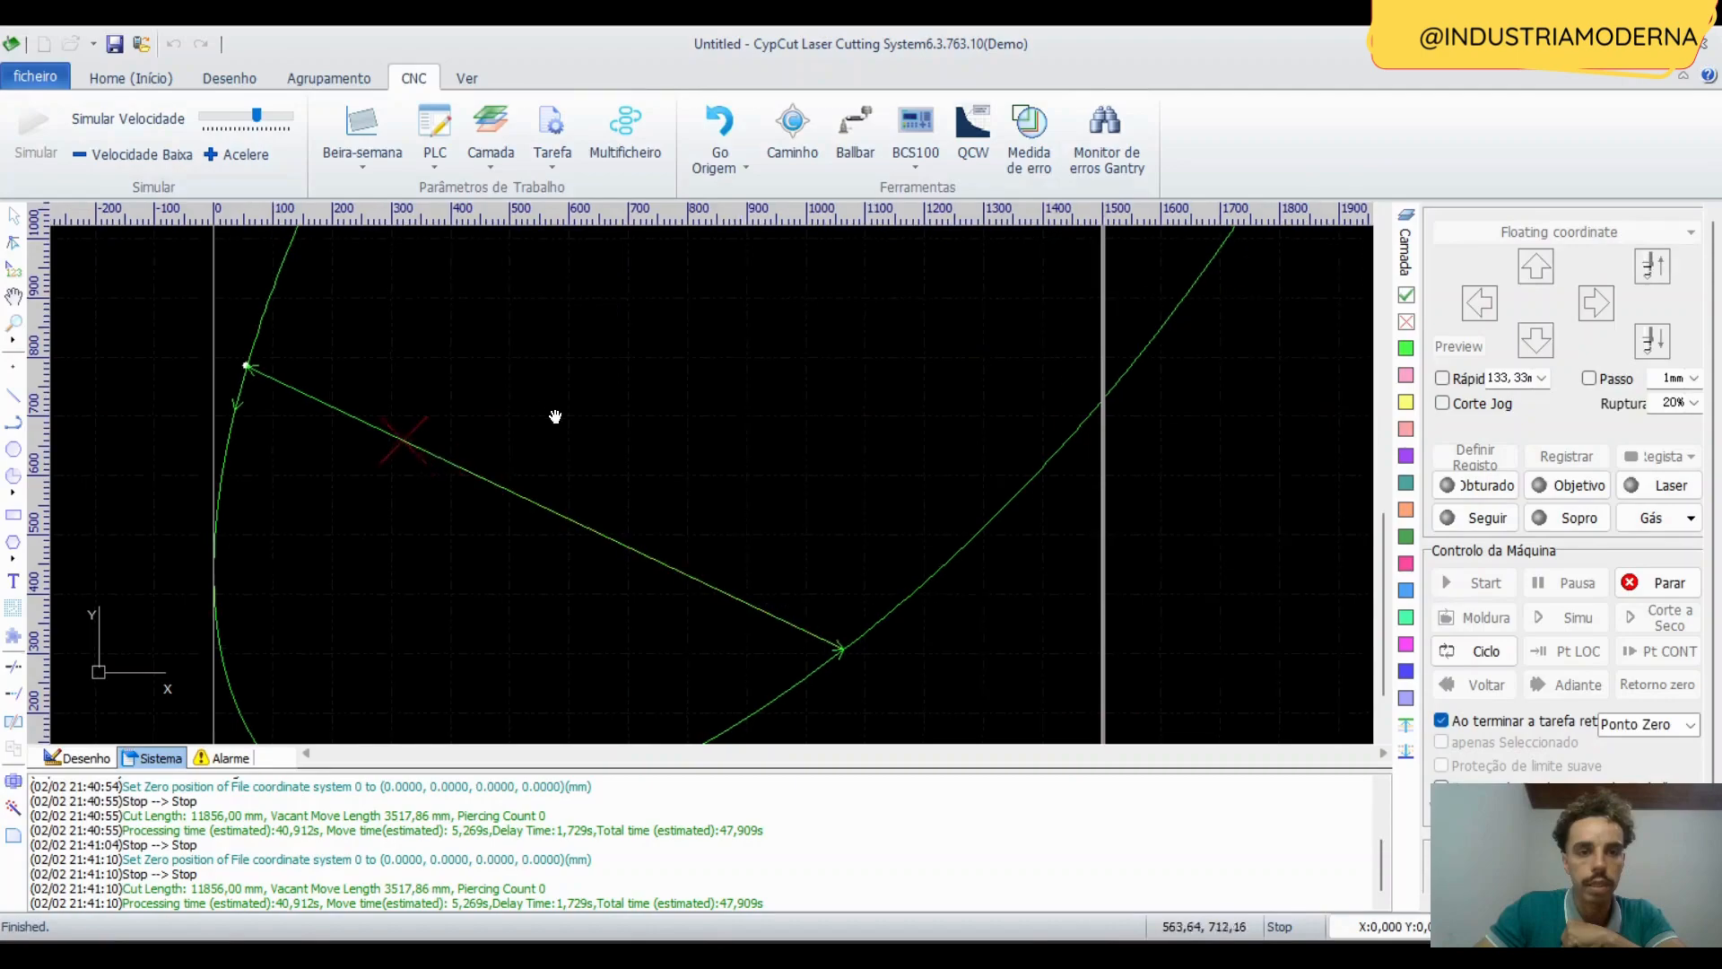
middle_drag(557, 415, 745, 535)
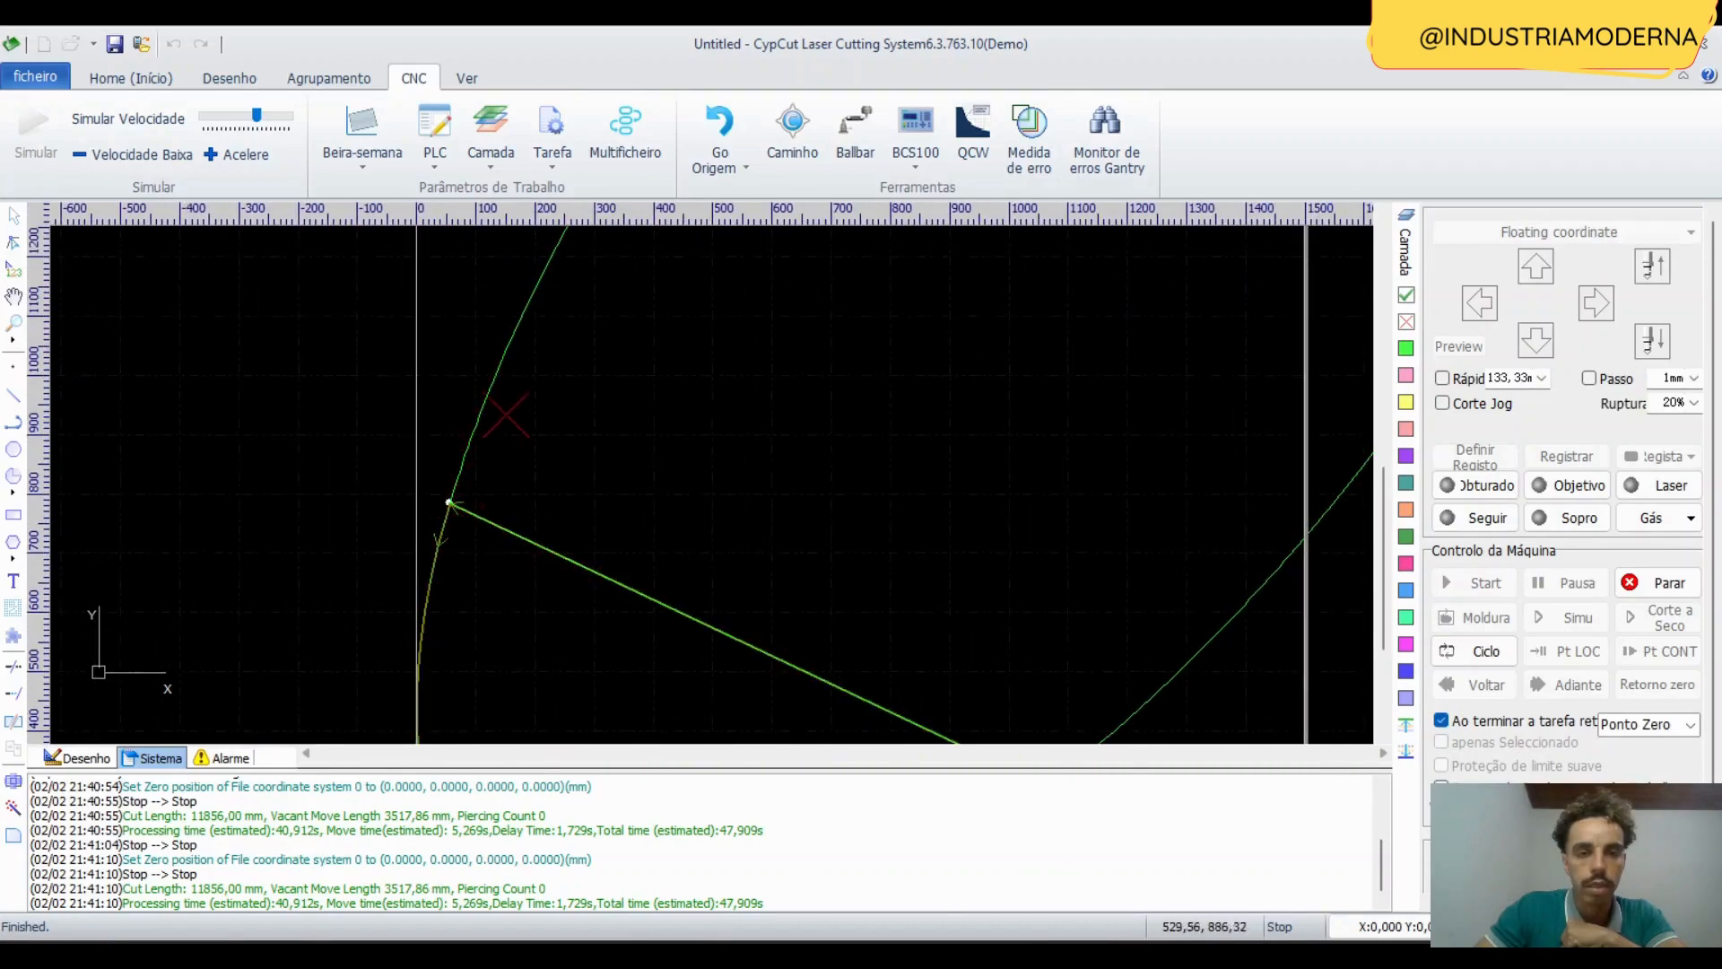
Follow the simulated toolpath down the middle segment's left edge and along the lower dividing line.
scroll(557, 338, down, 3)
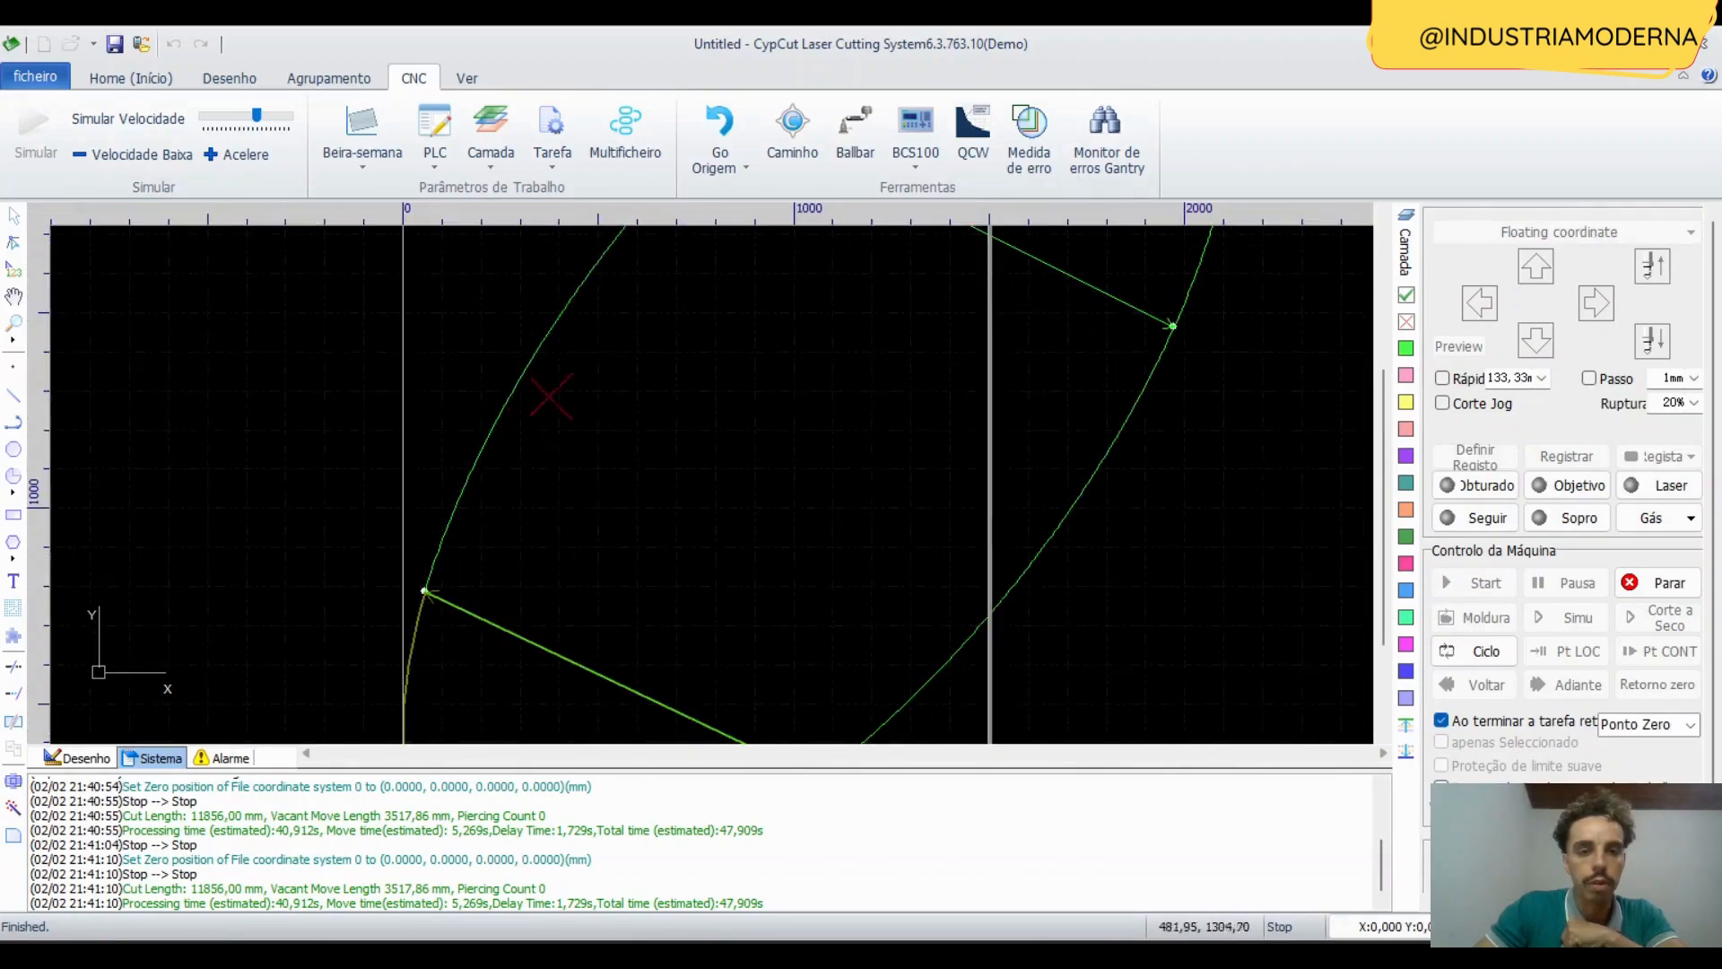
scroll(660, 377, down, 2)
middle_drag(660, 377, 618, 500)
scroll(658, 381, up, 2)
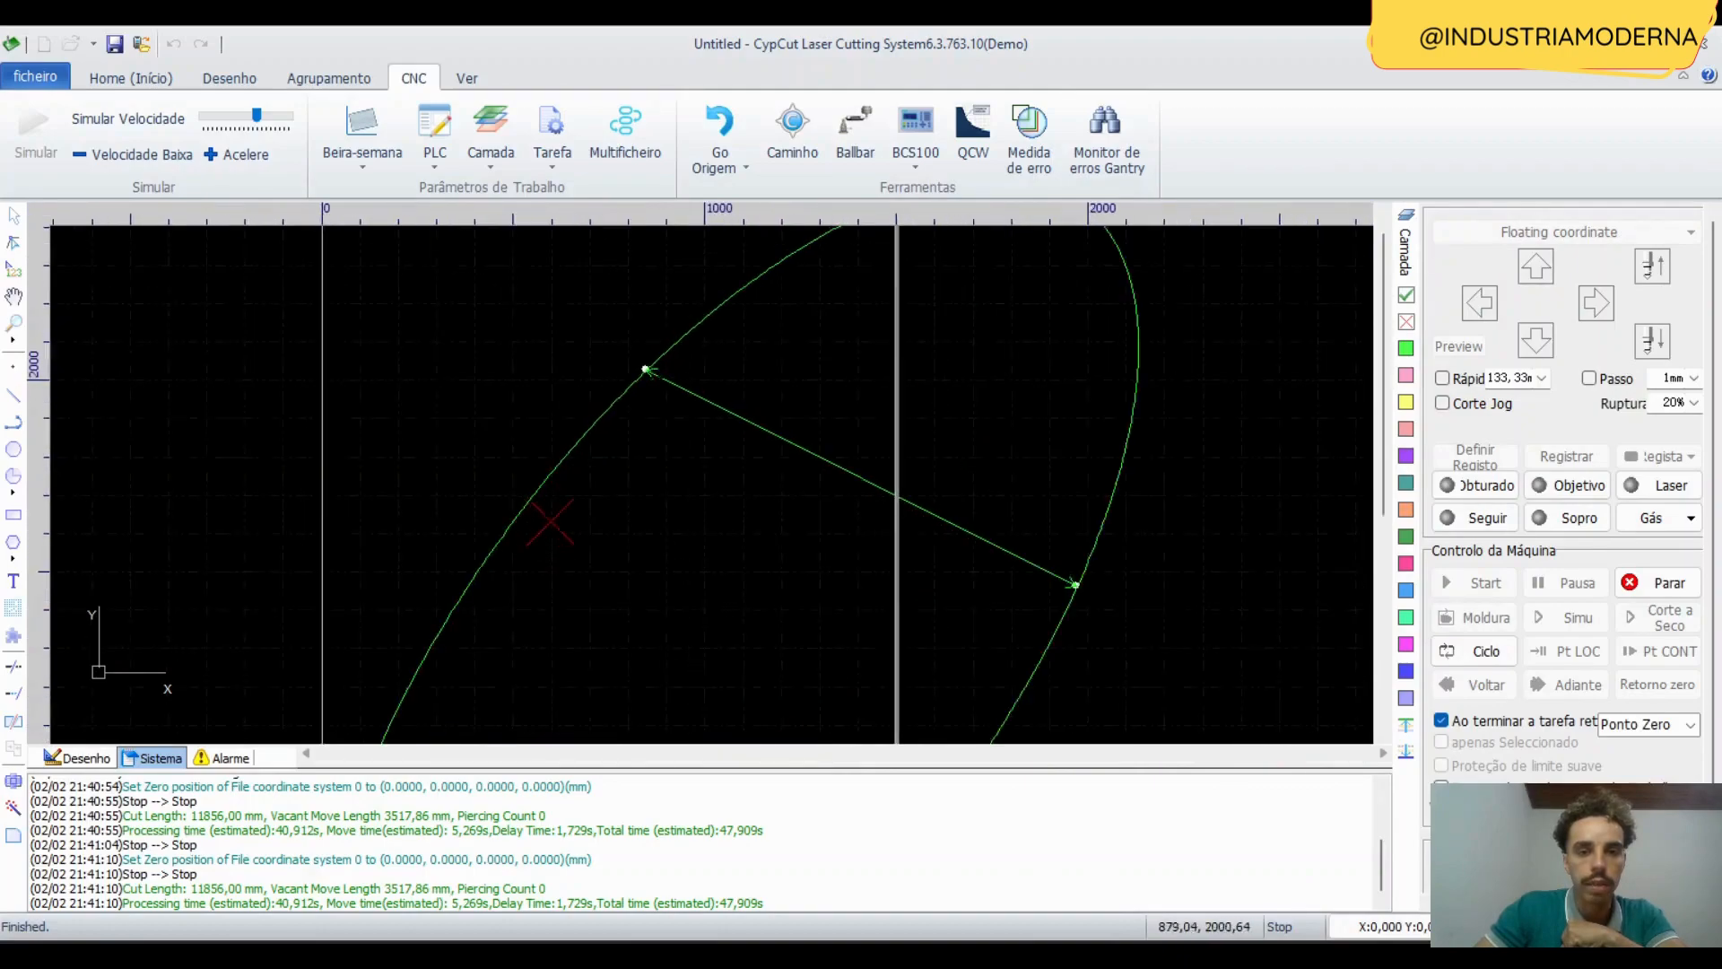
scroll(659, 363, up, 2)
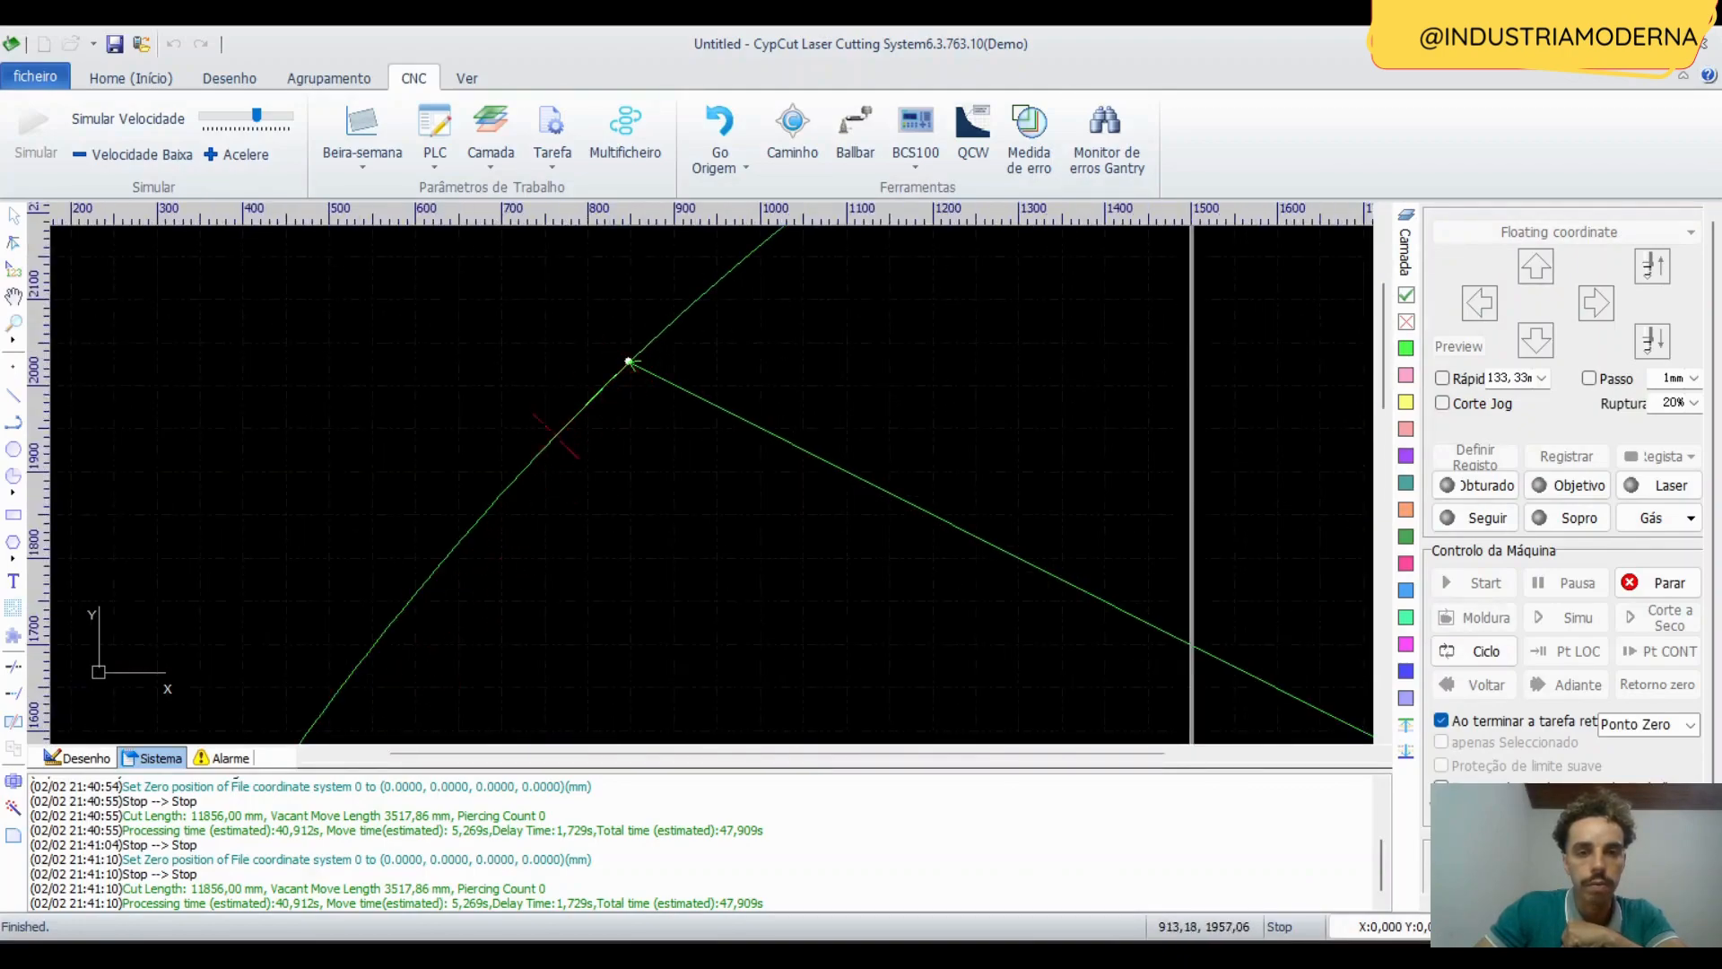
scroll(657, 429, down, 2)
middle_drag(665, 583, 718, 319)
scroll(528, 508, down, 1)
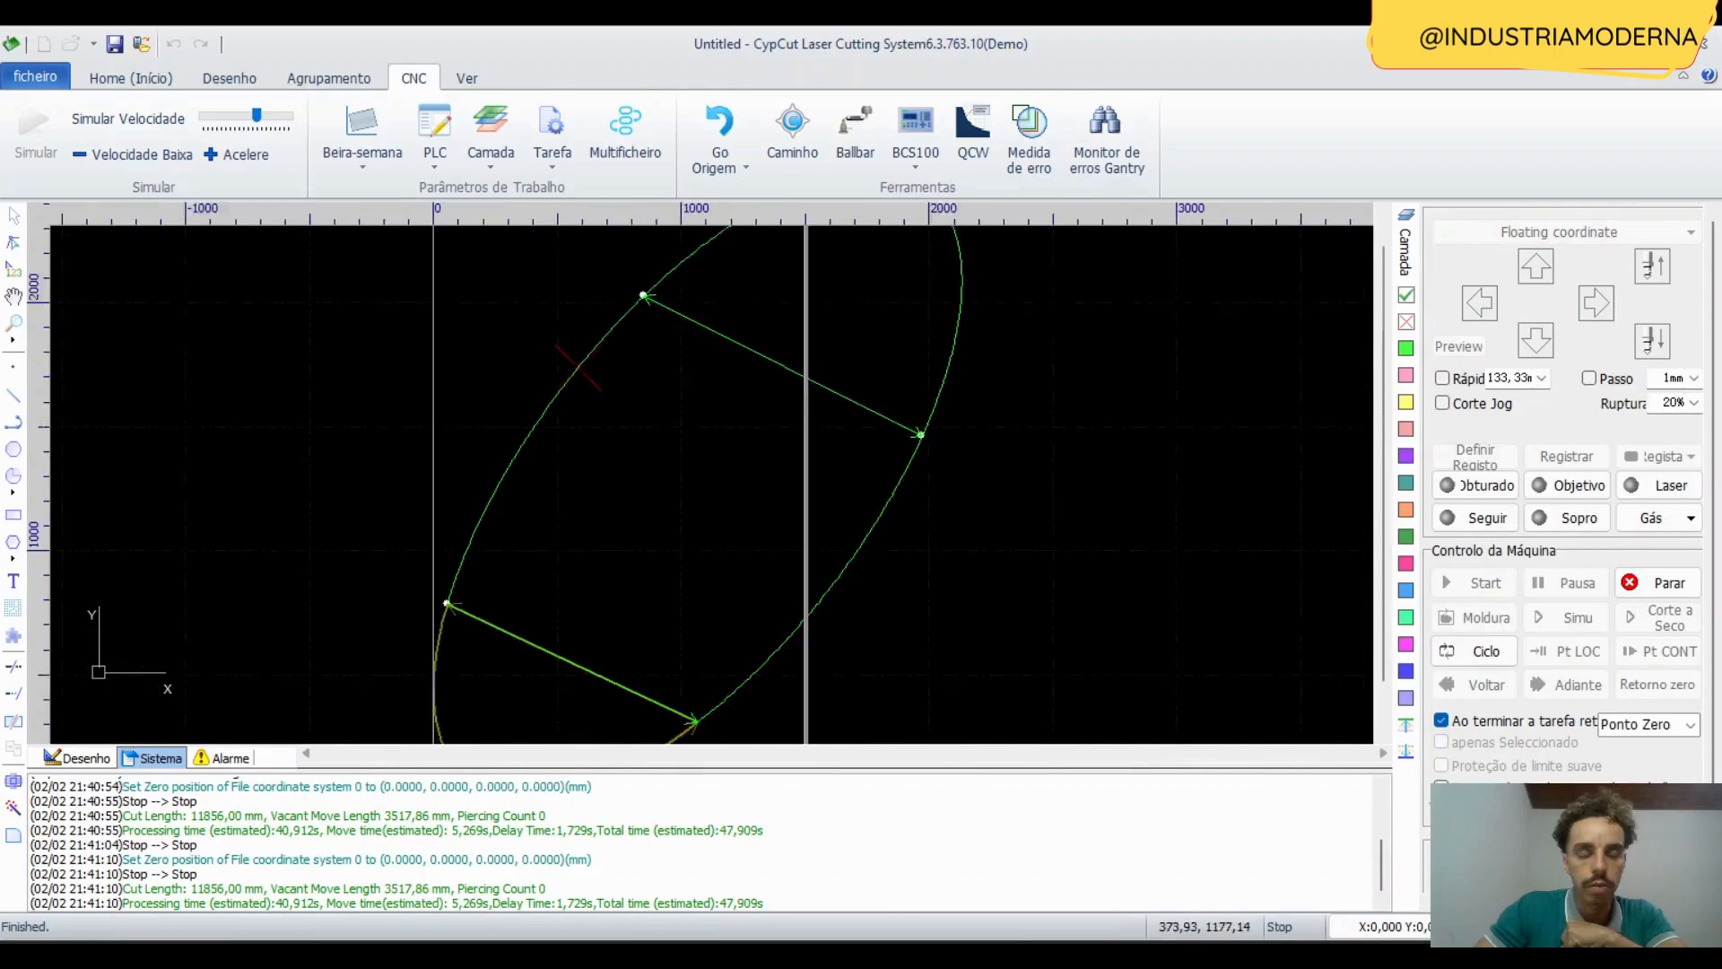
scroll(526, 506, down, 1)
scroll(601, 579, up, 2)
middle_drag(592, 576, 670, 446)
scroll(583, 525, down, 1)
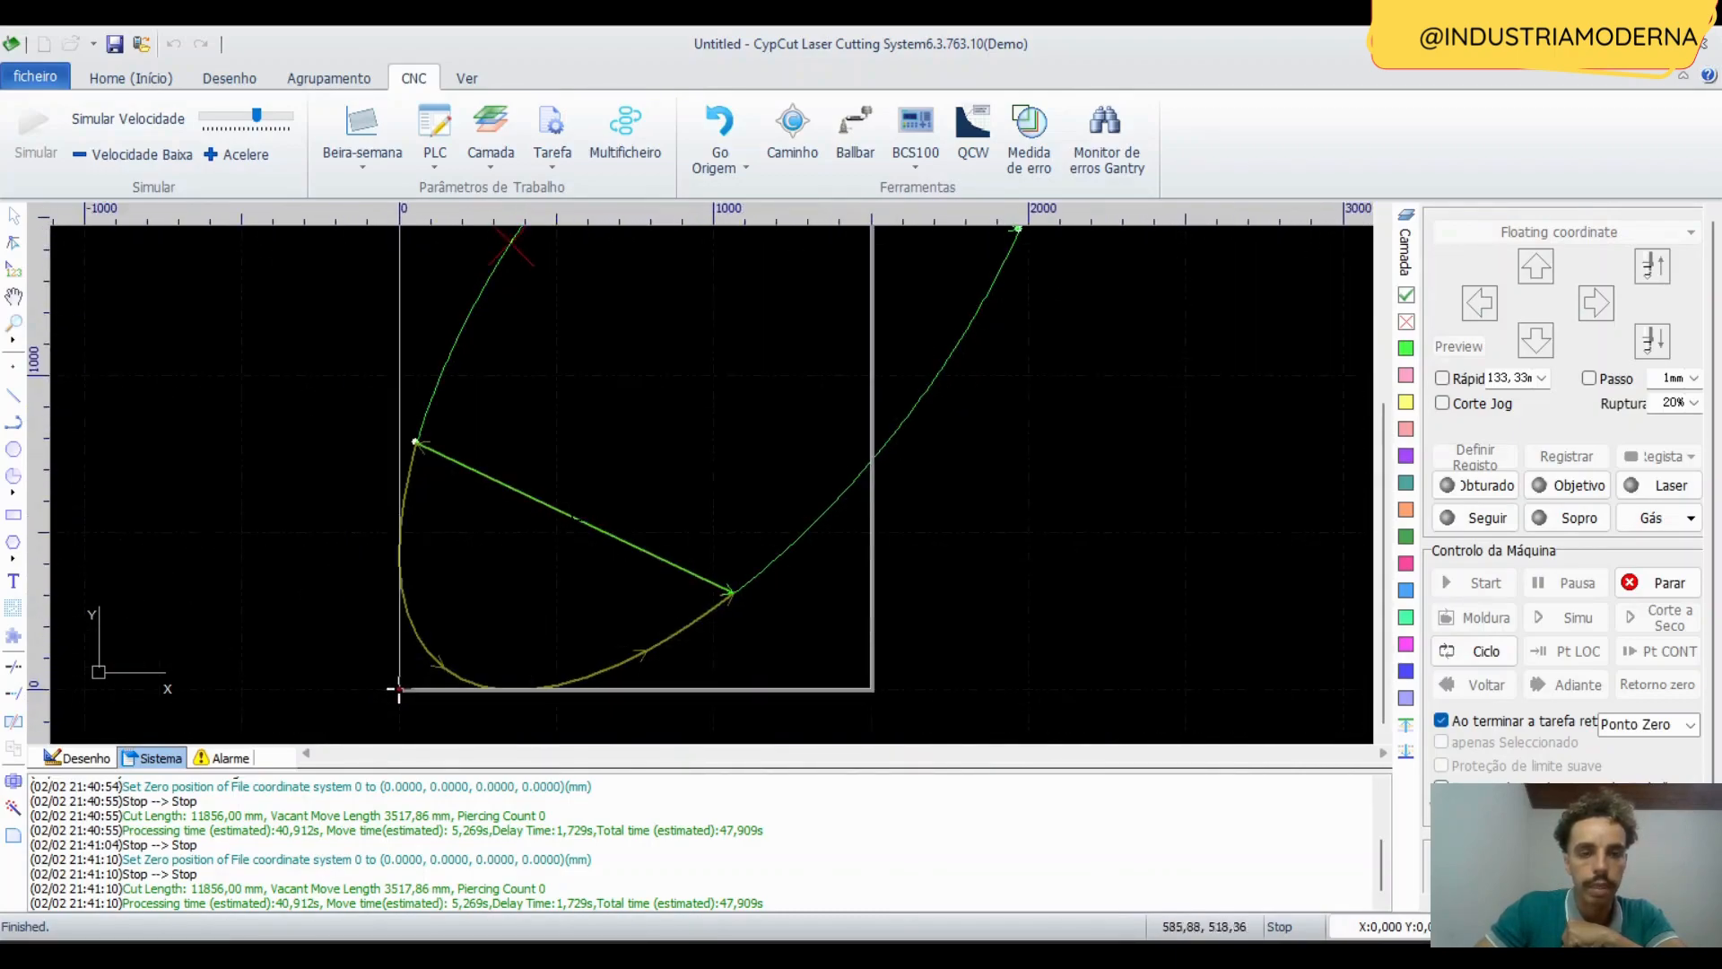
scroll(543, 538, up, 1)
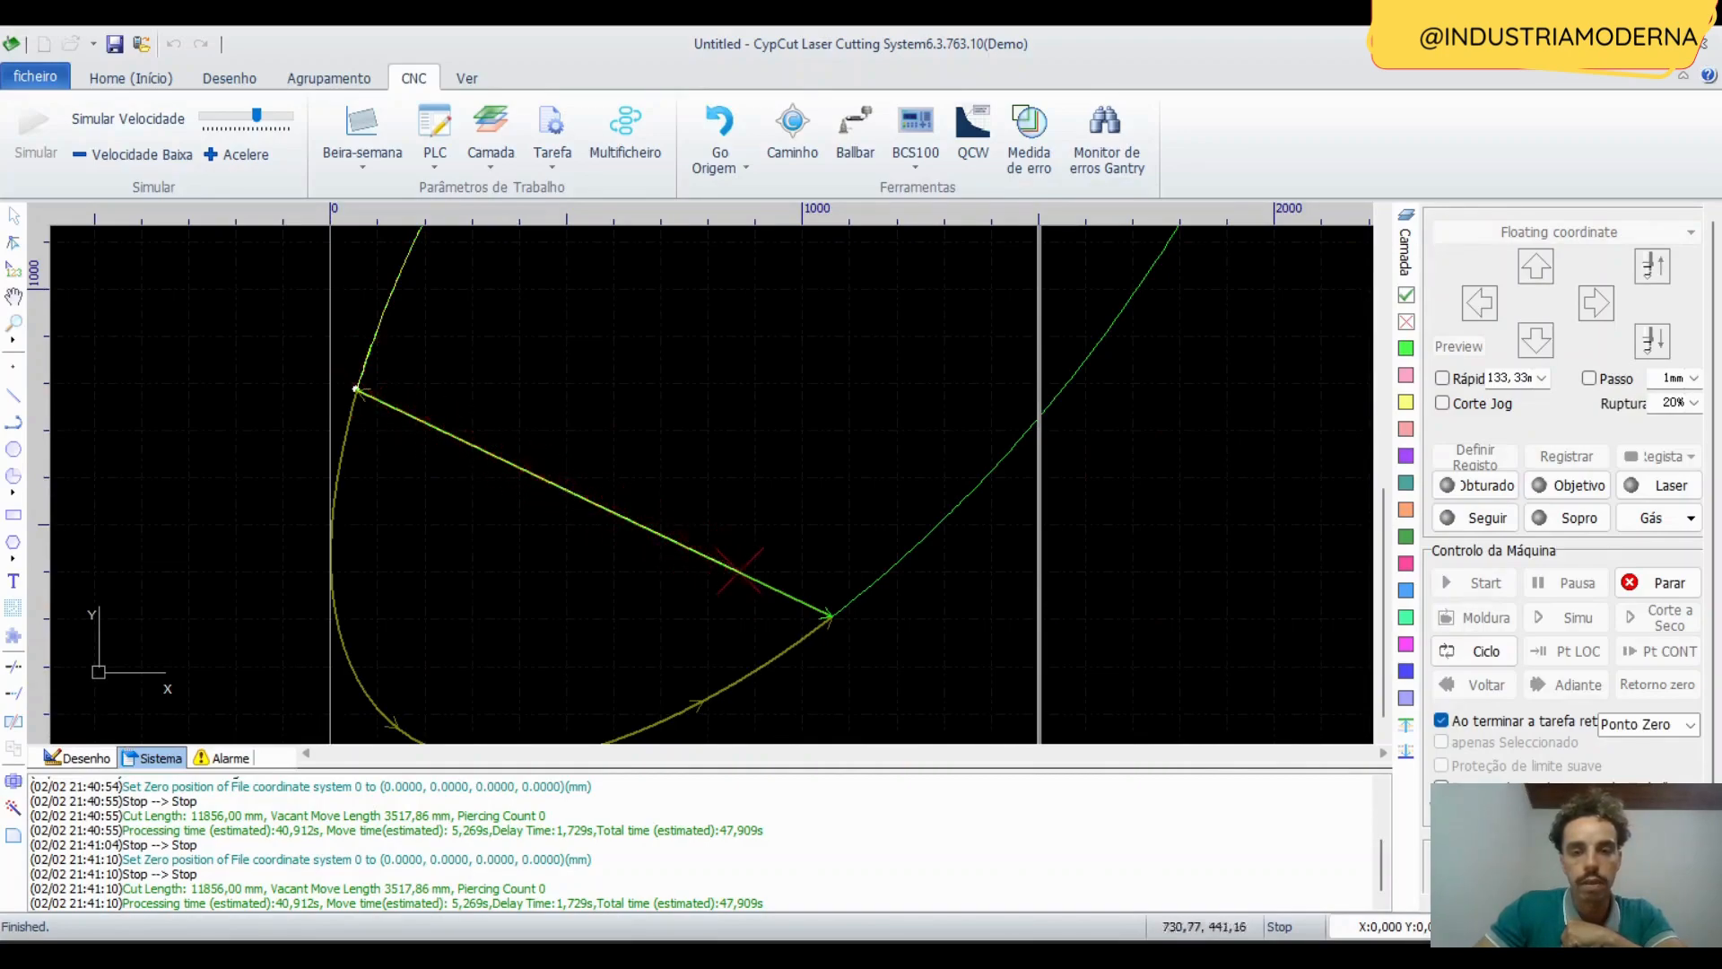
Follow the simulated toolpath up the middle segment's right edge and across the upper dividing line.
scroll(725, 547, down, 2)
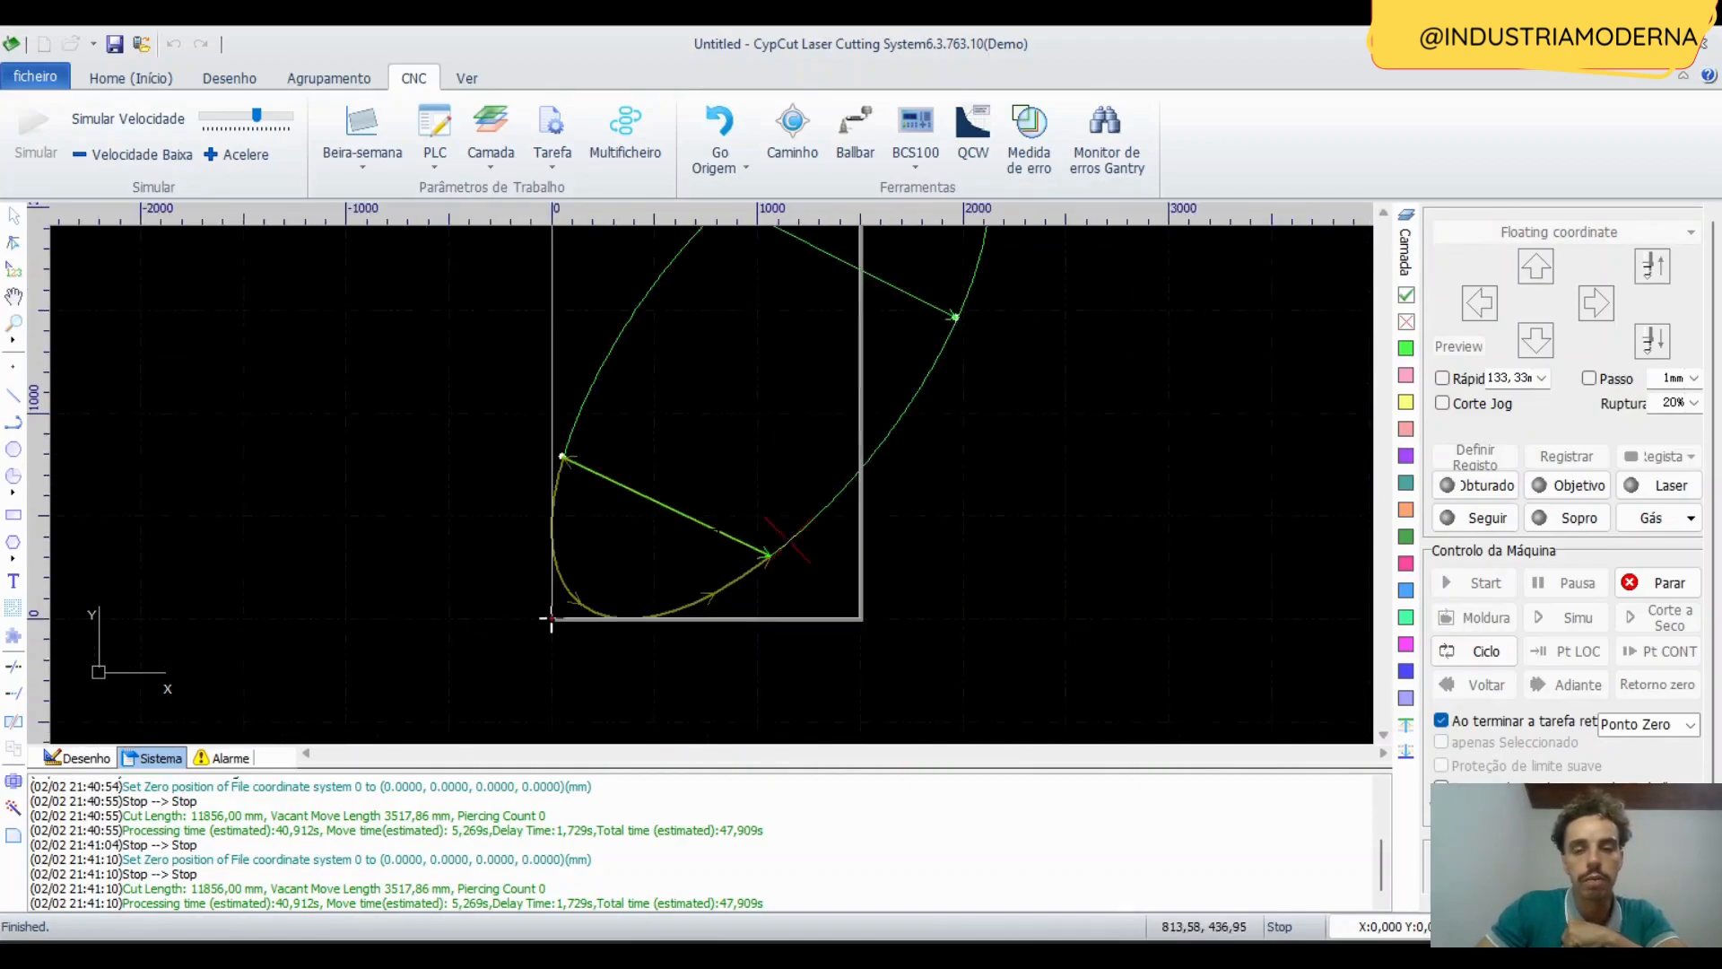
middle_drag(774, 440, 589, 583)
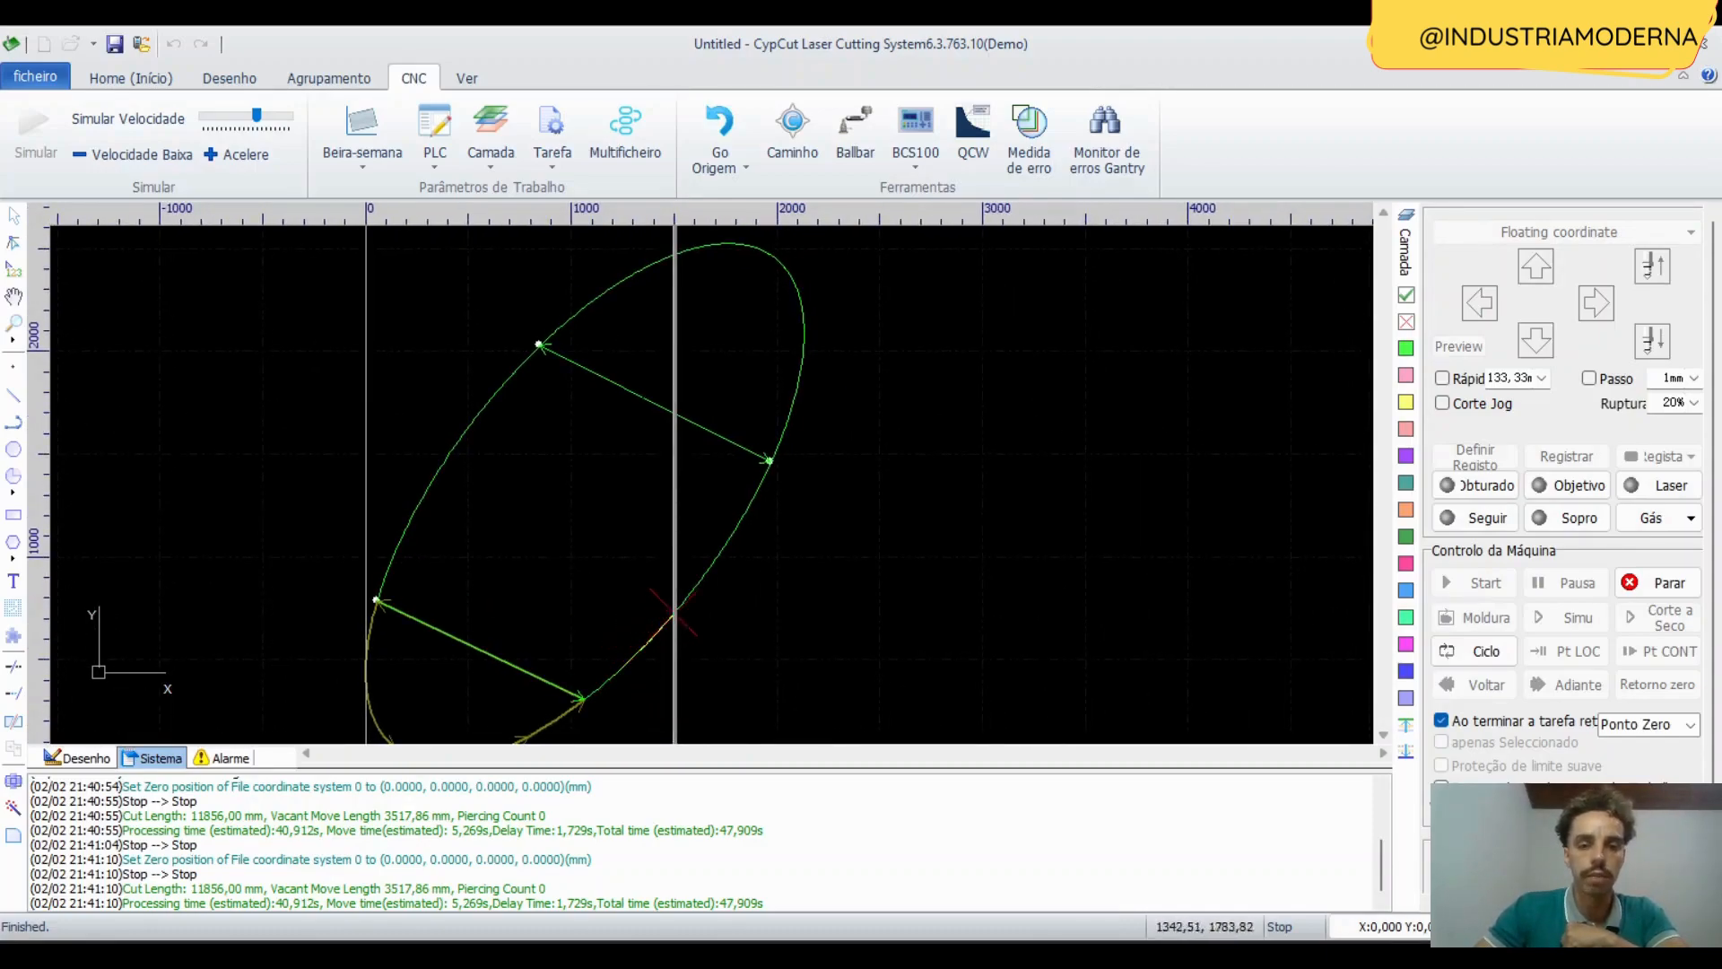
scroll(704, 601, up, 1)
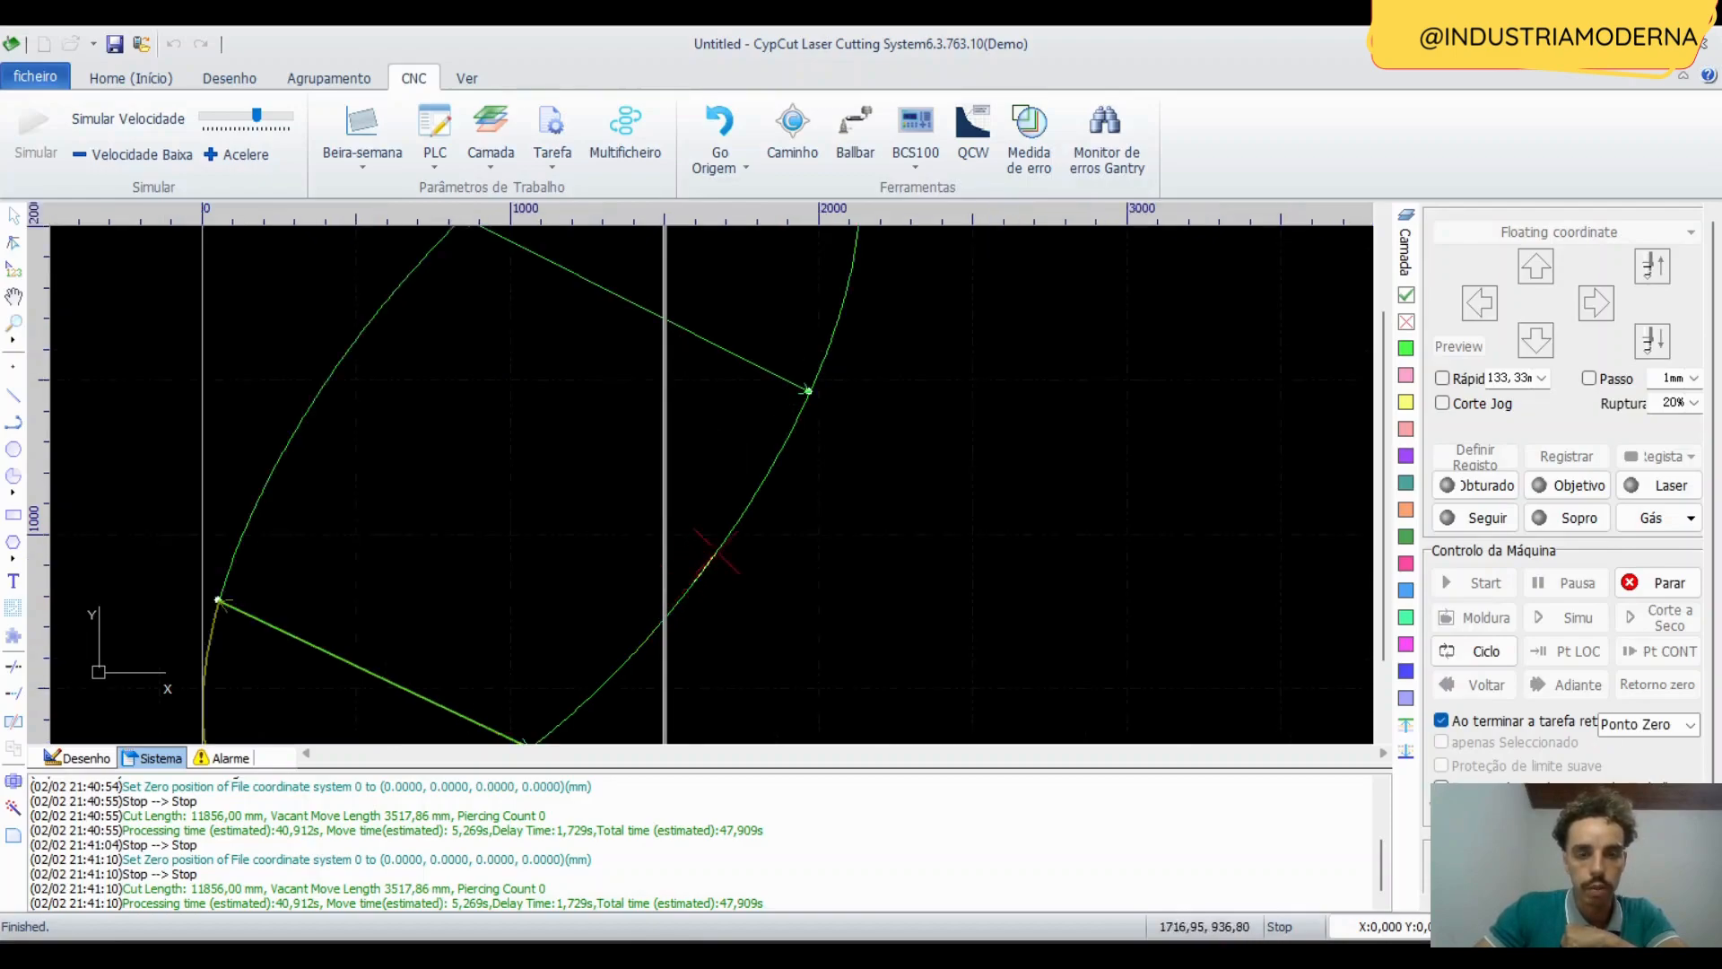
scroll(741, 511, down, 2)
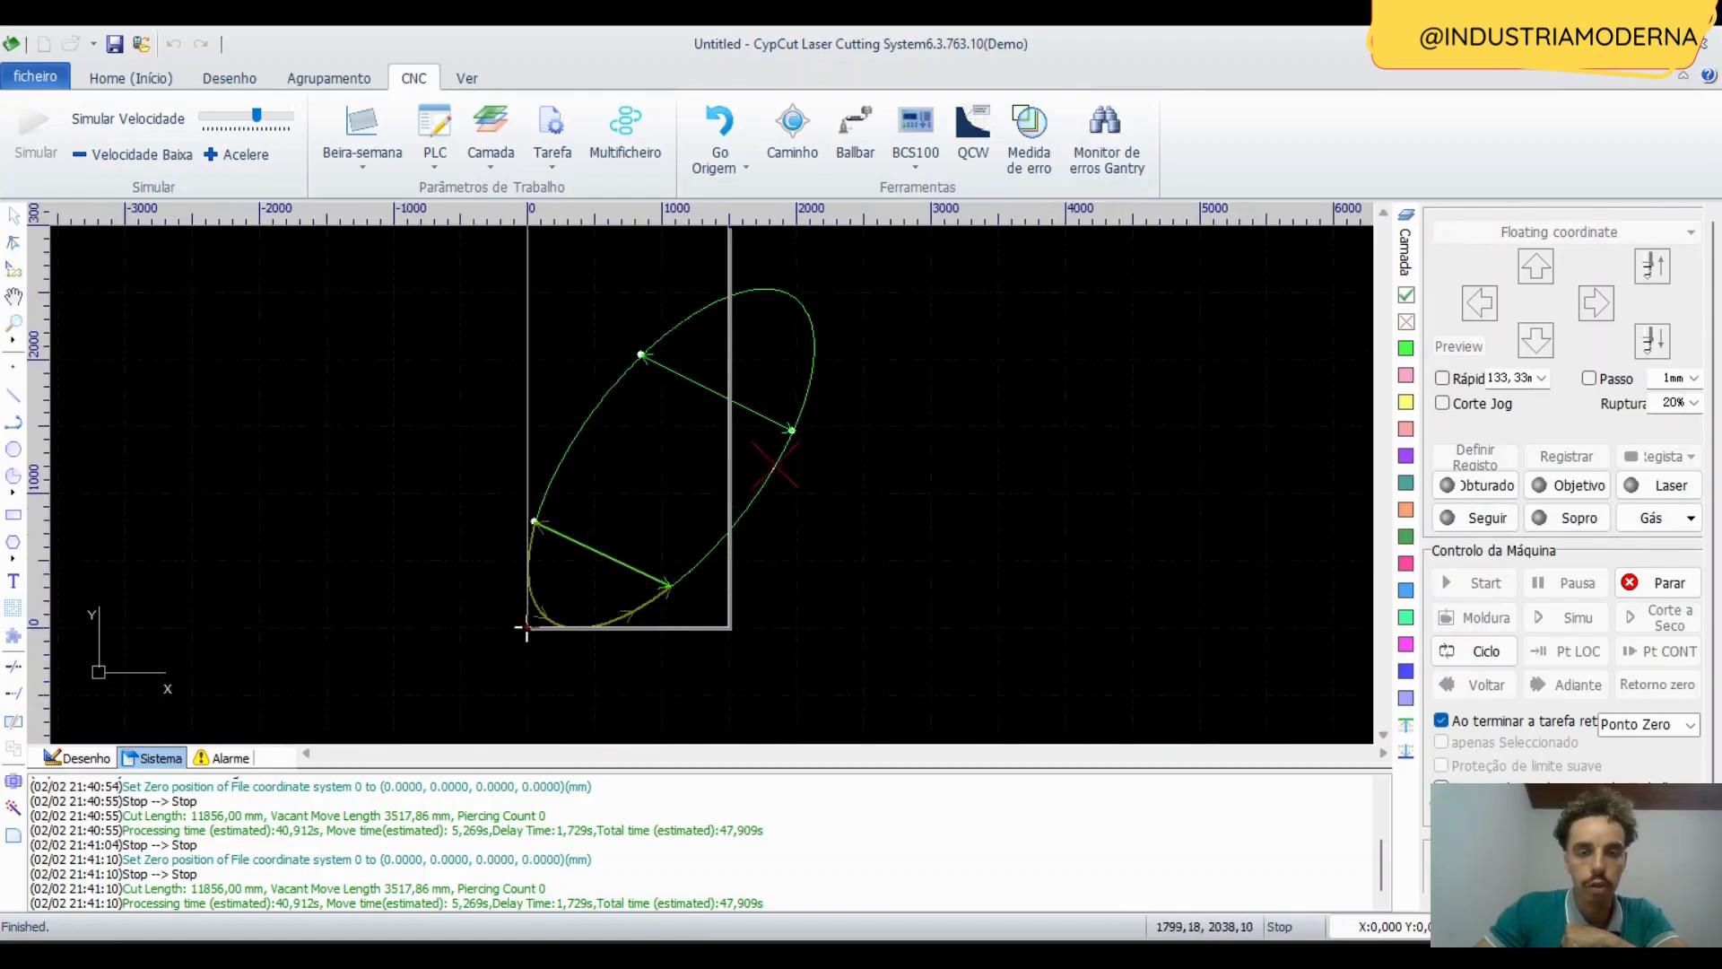
scroll(794, 439, up, 3)
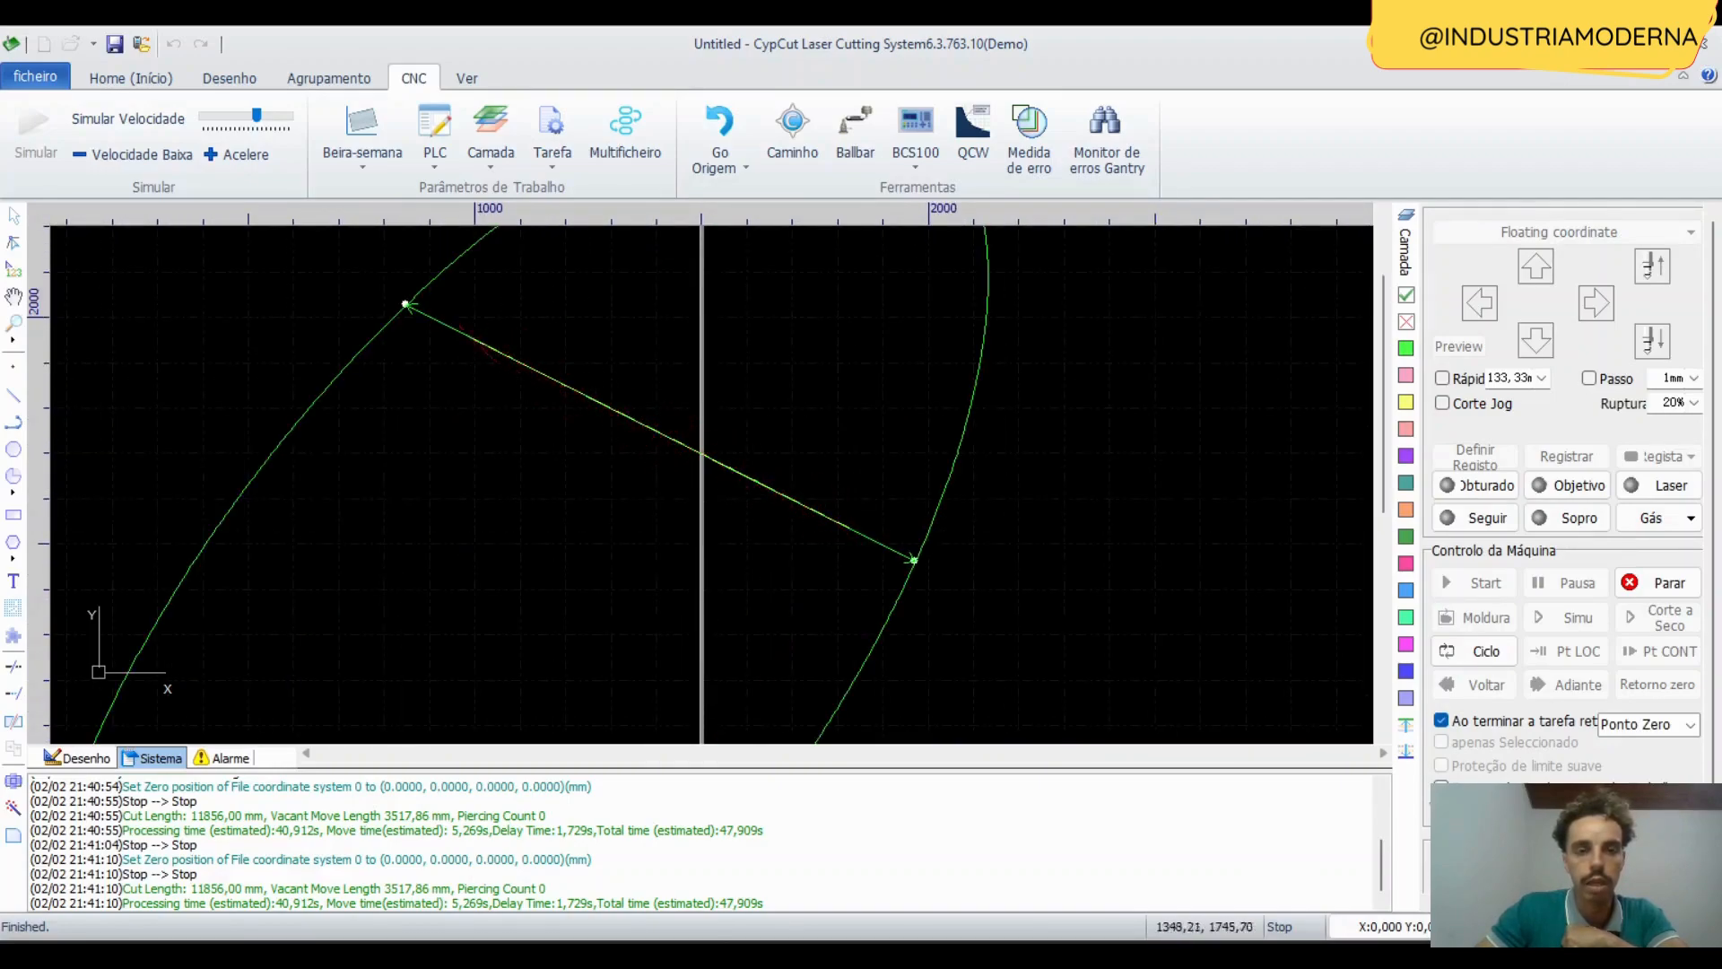
scroll(545, 421, down, 1)
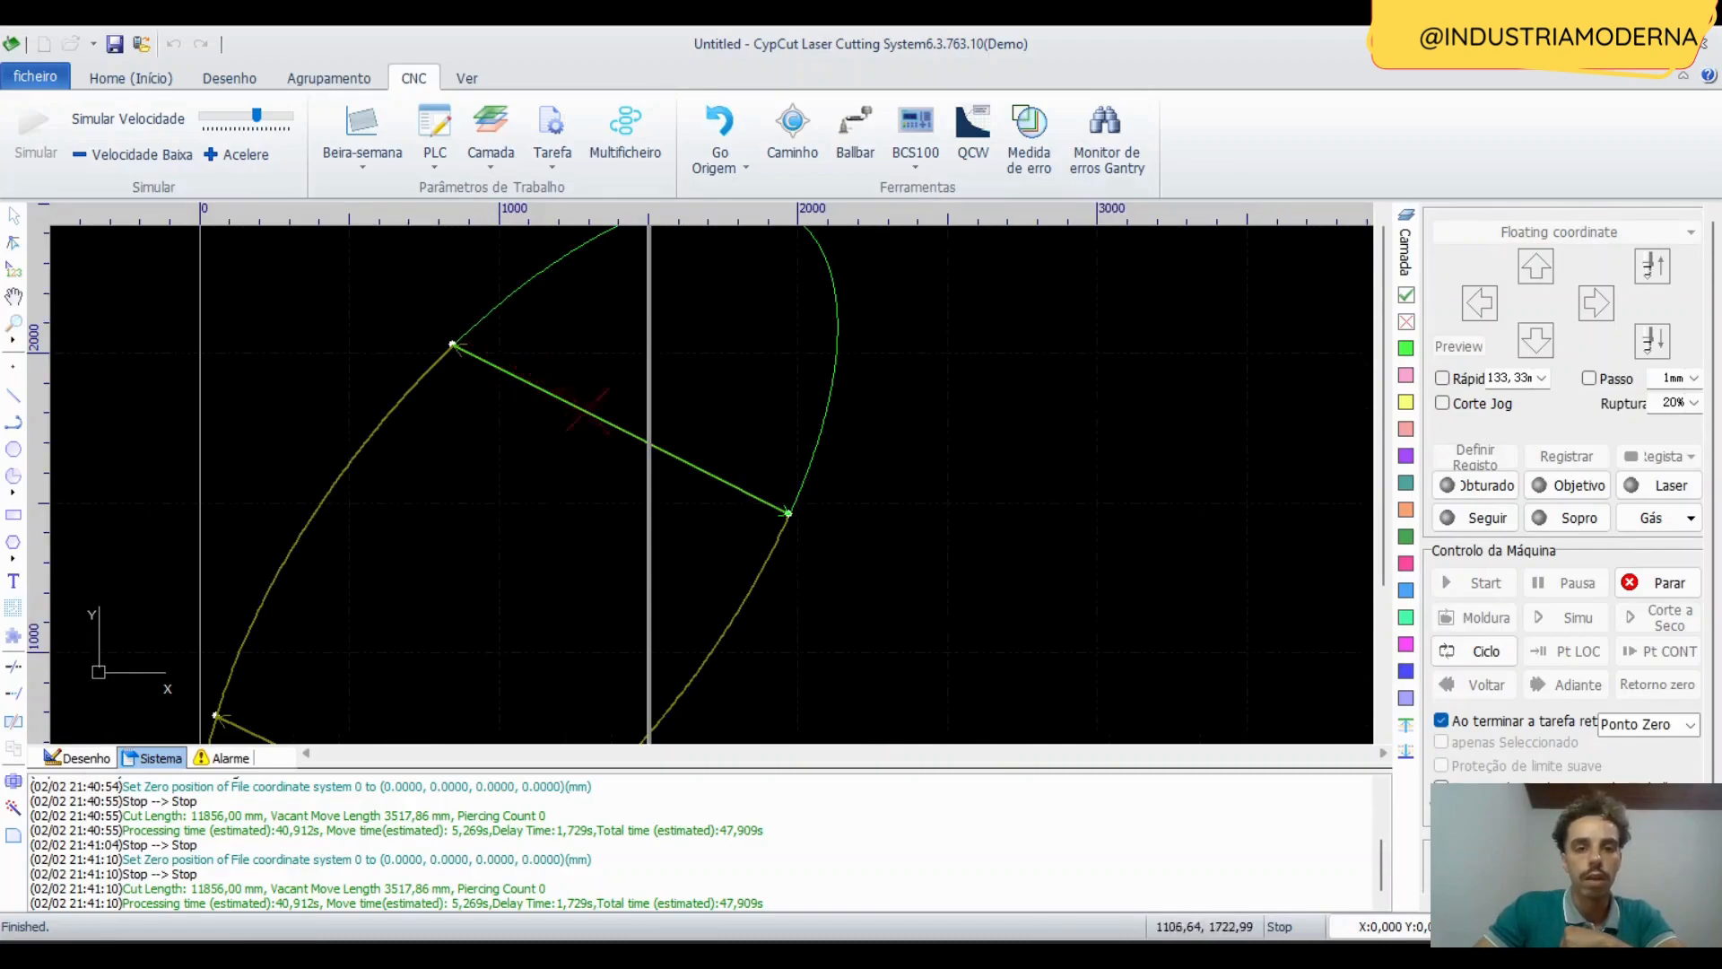
Follow the simulated toolpath along the upper dividing line and around the upper segment, and return to the drawing commands.
scroll(679, 436, up, 4)
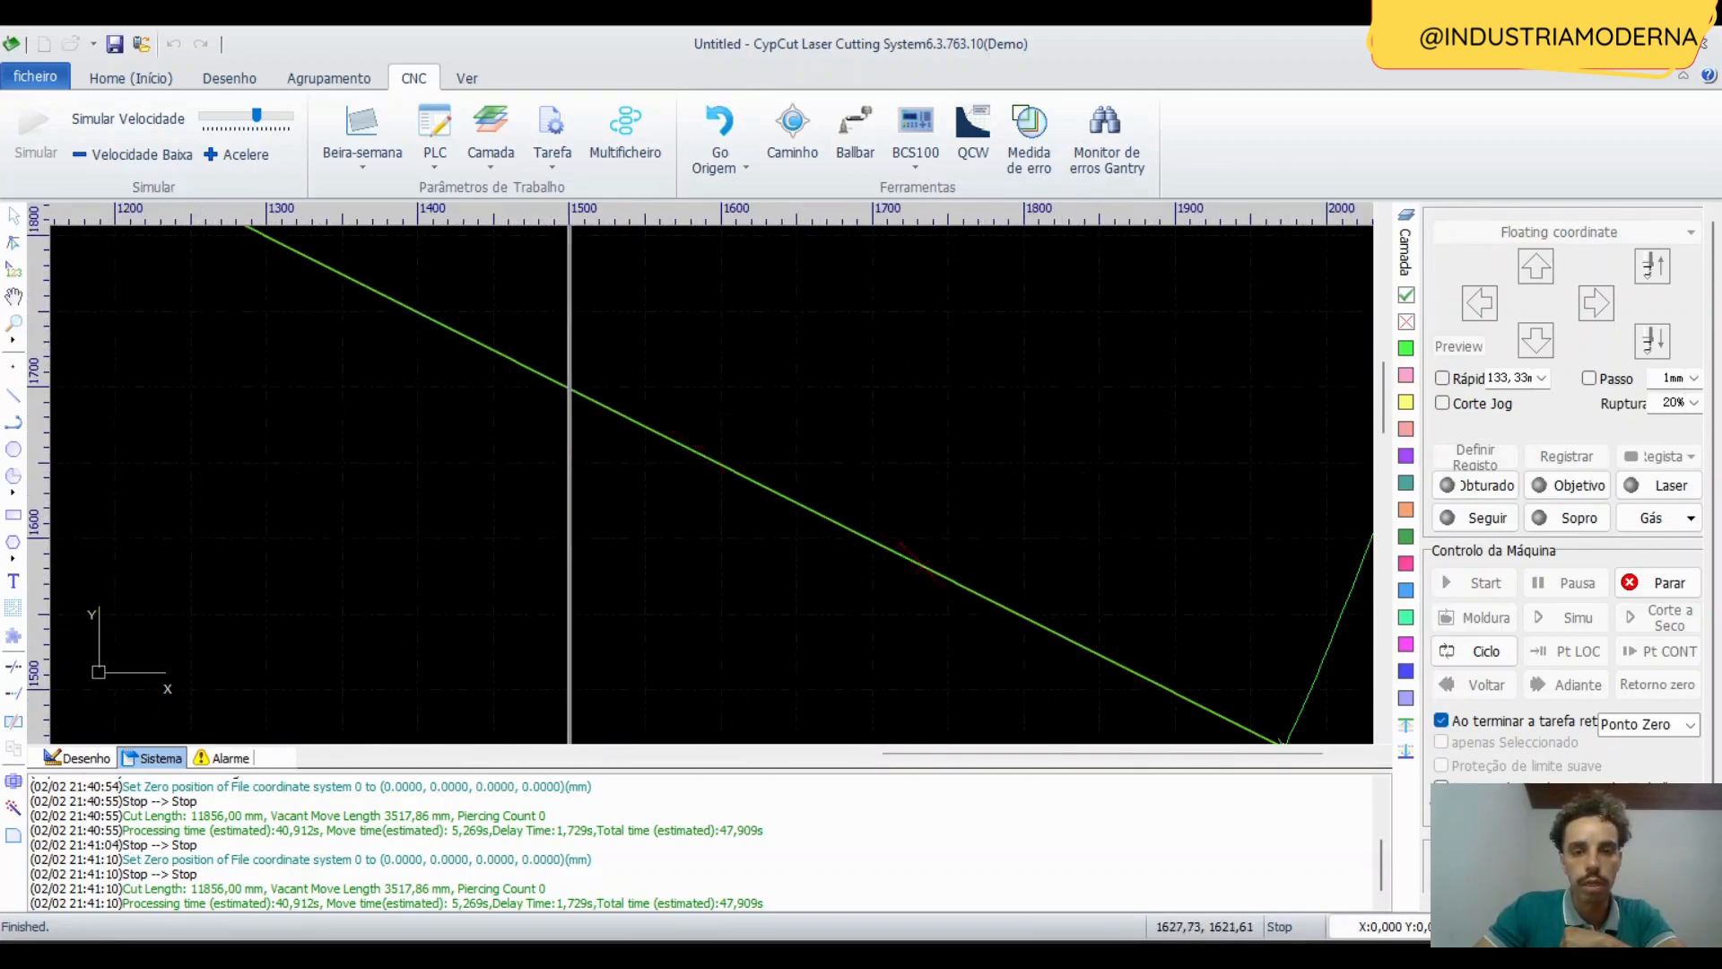
scroll(901, 565, down, 2)
scroll(976, 633, down, 2)
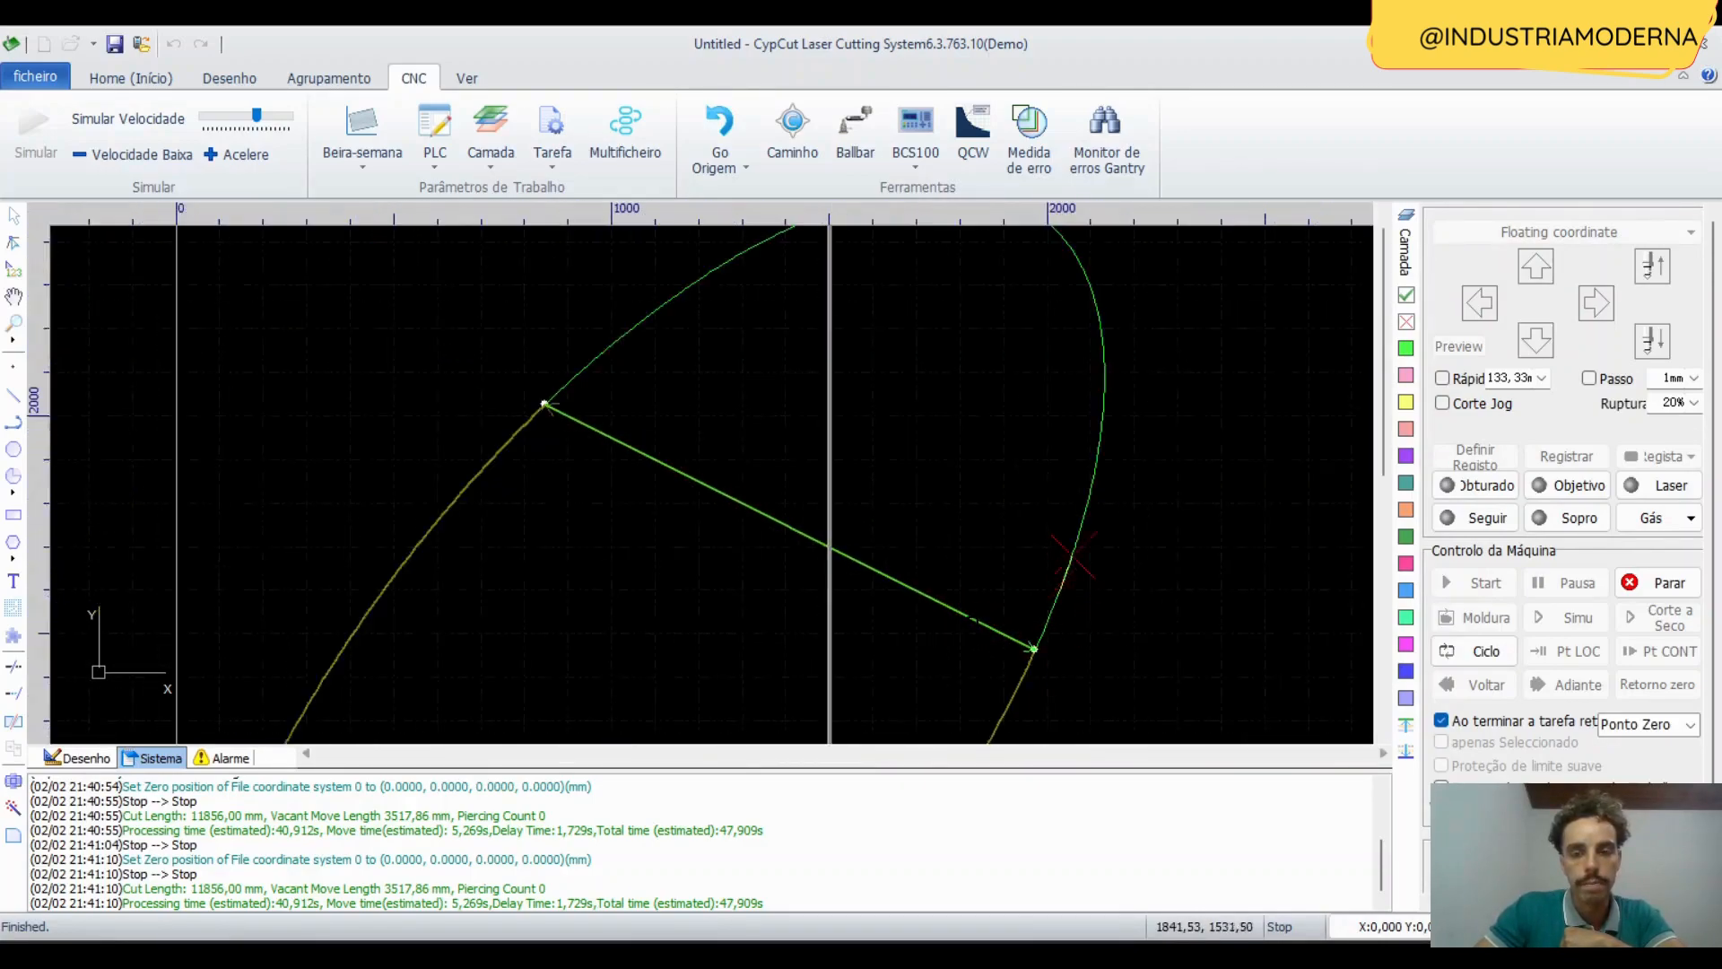
middle_drag(873, 538, 806, 540)
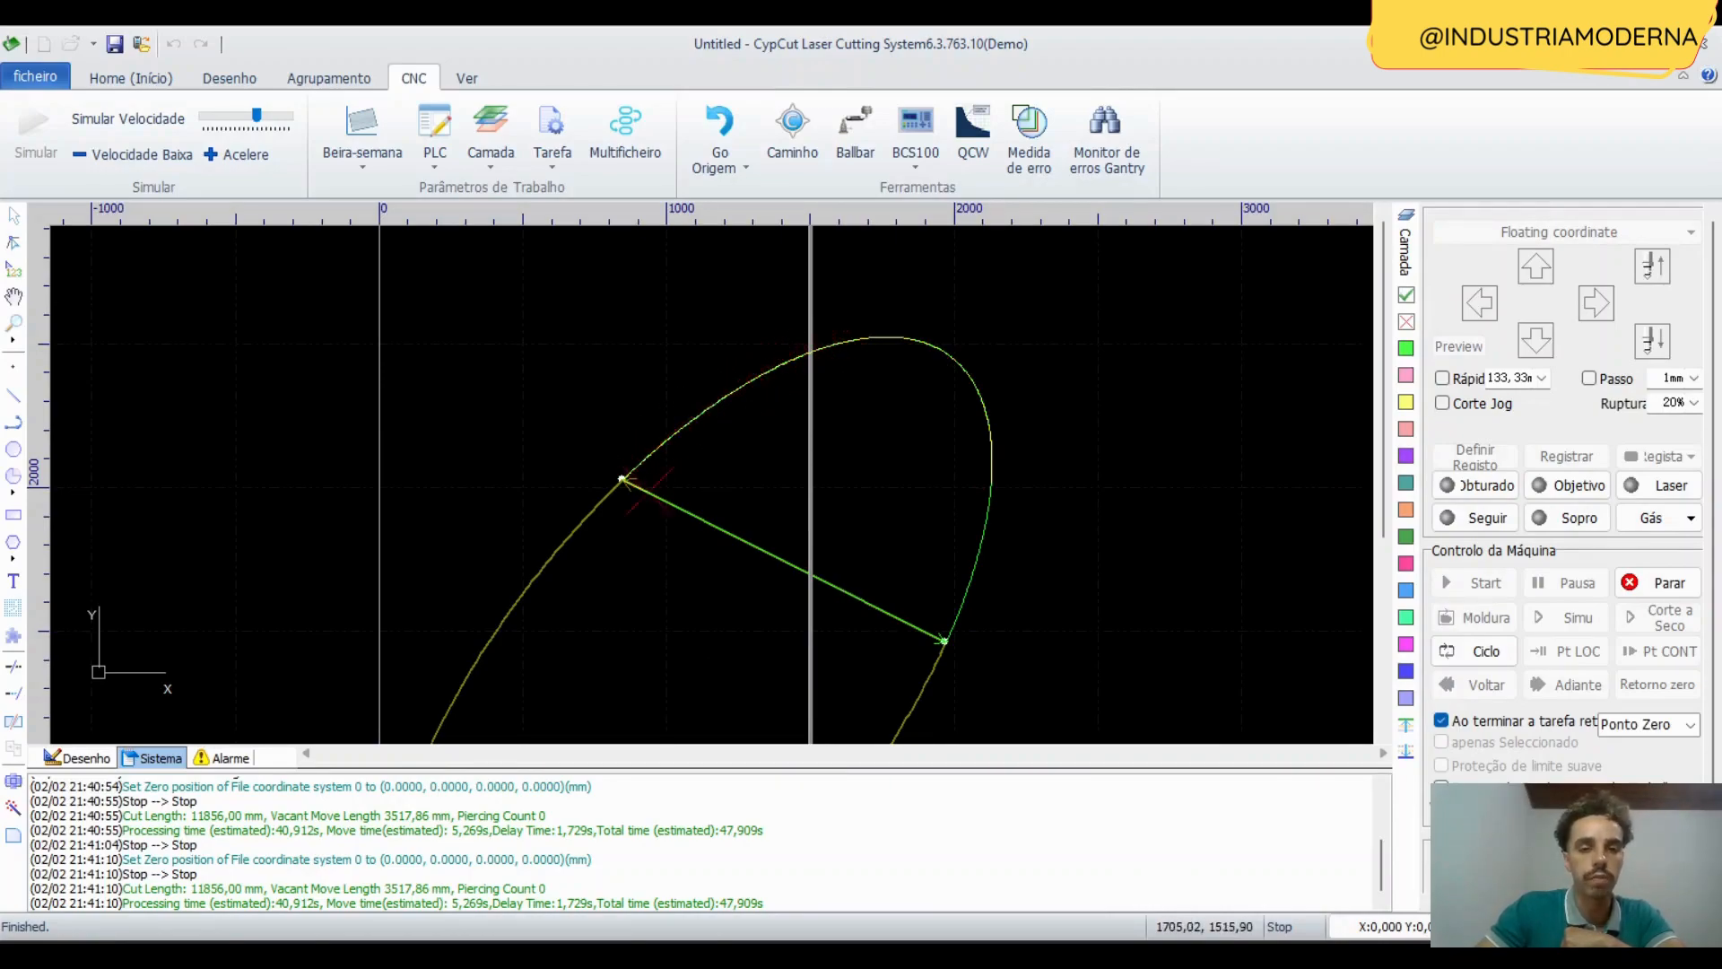
scroll(753, 543, up, 2)
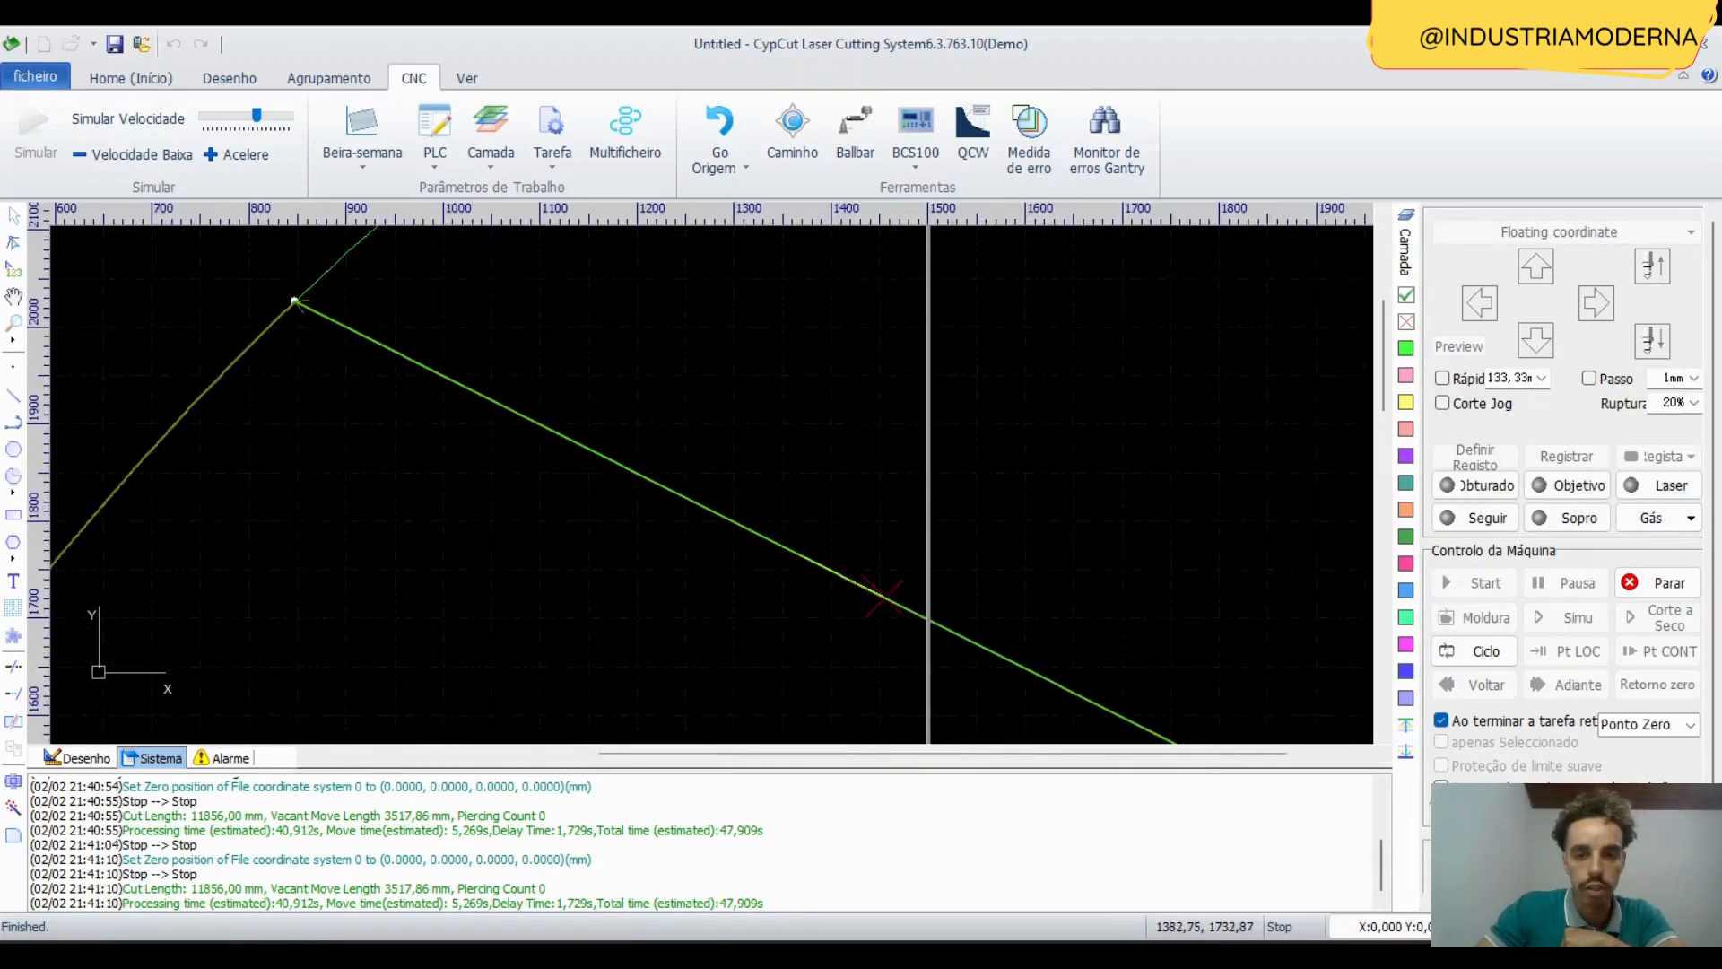
scroll(897, 601, down, 2)
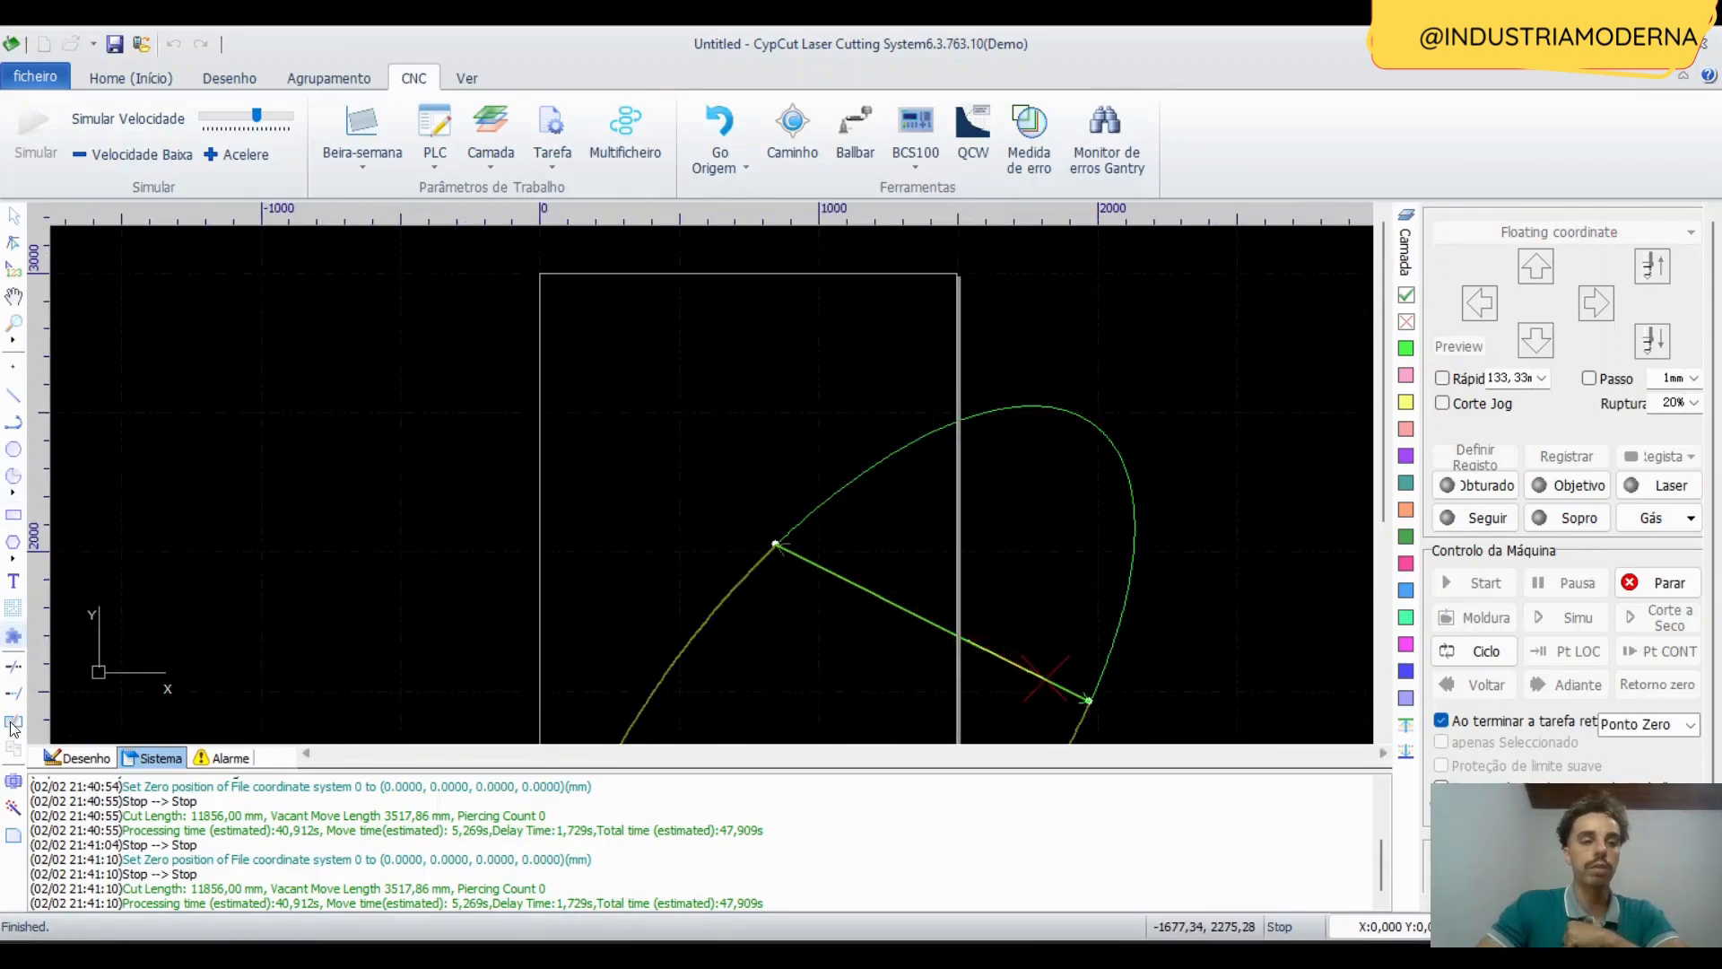
click(229, 79)
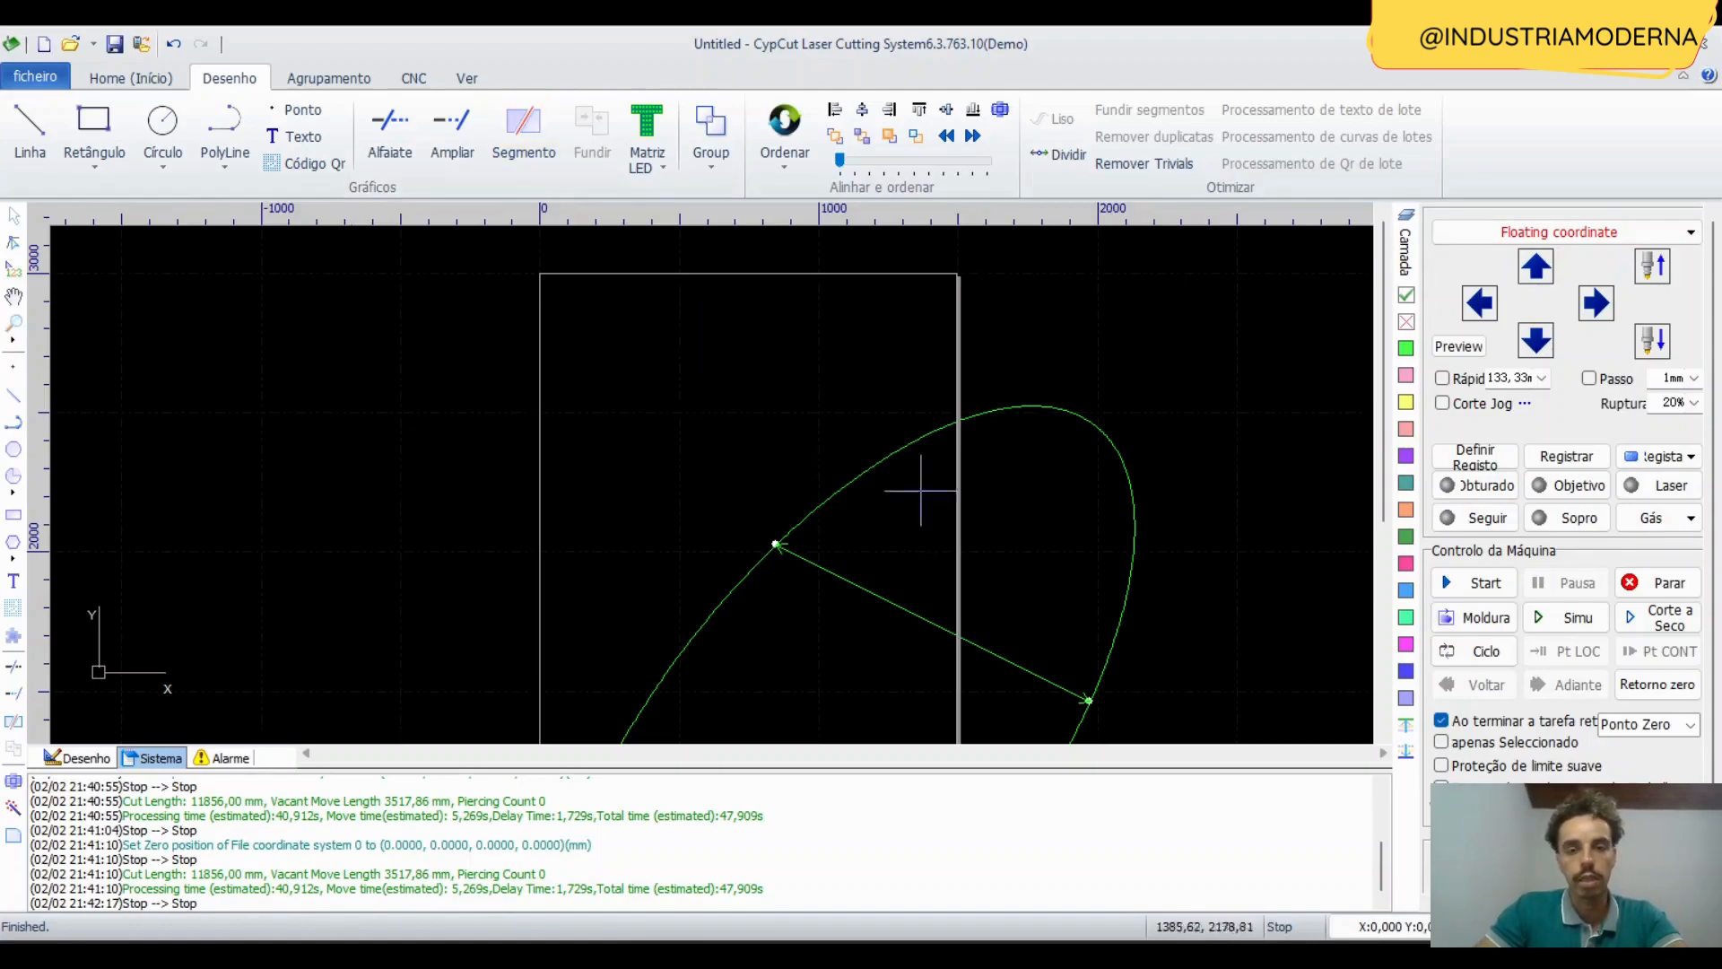
Shift the upper ellipse segment slightly away from the middle one and move it back into contact.
scroll(790, 363, down, 3)
middle_drag(774, 396, 700, 320)
scroll(818, 414, up, 2)
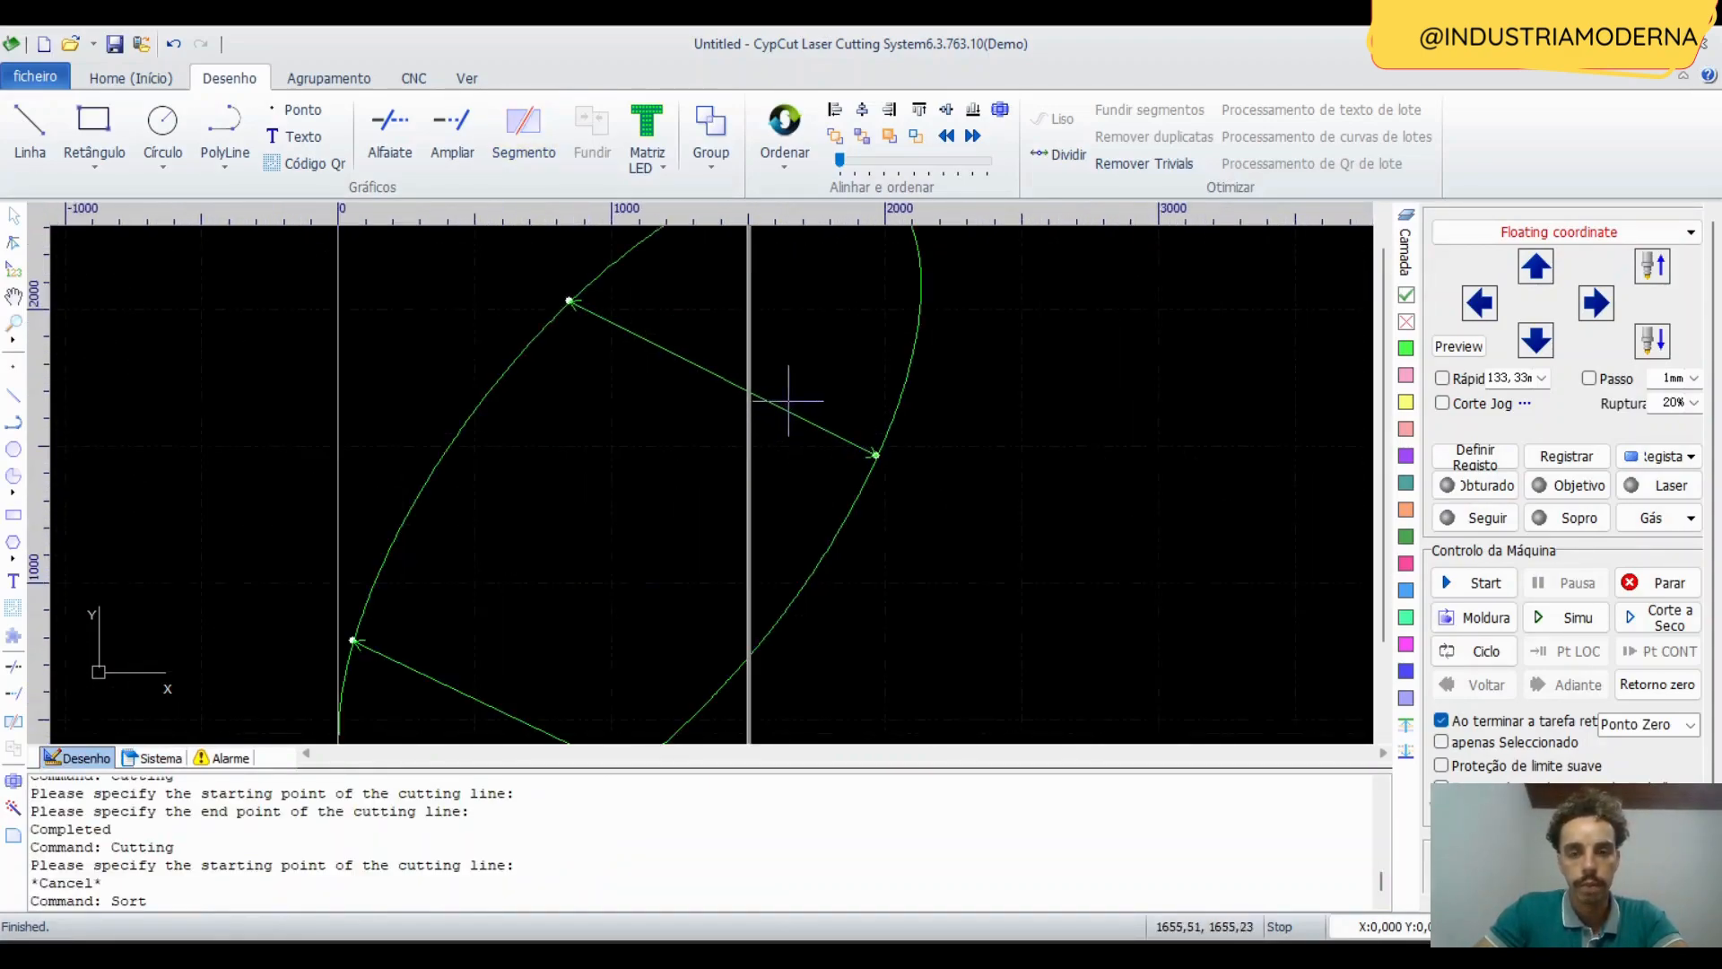
scroll(787, 402, down, 2)
middle_drag(755, 437, 714, 590)
scroll(732, 541, up, 1)
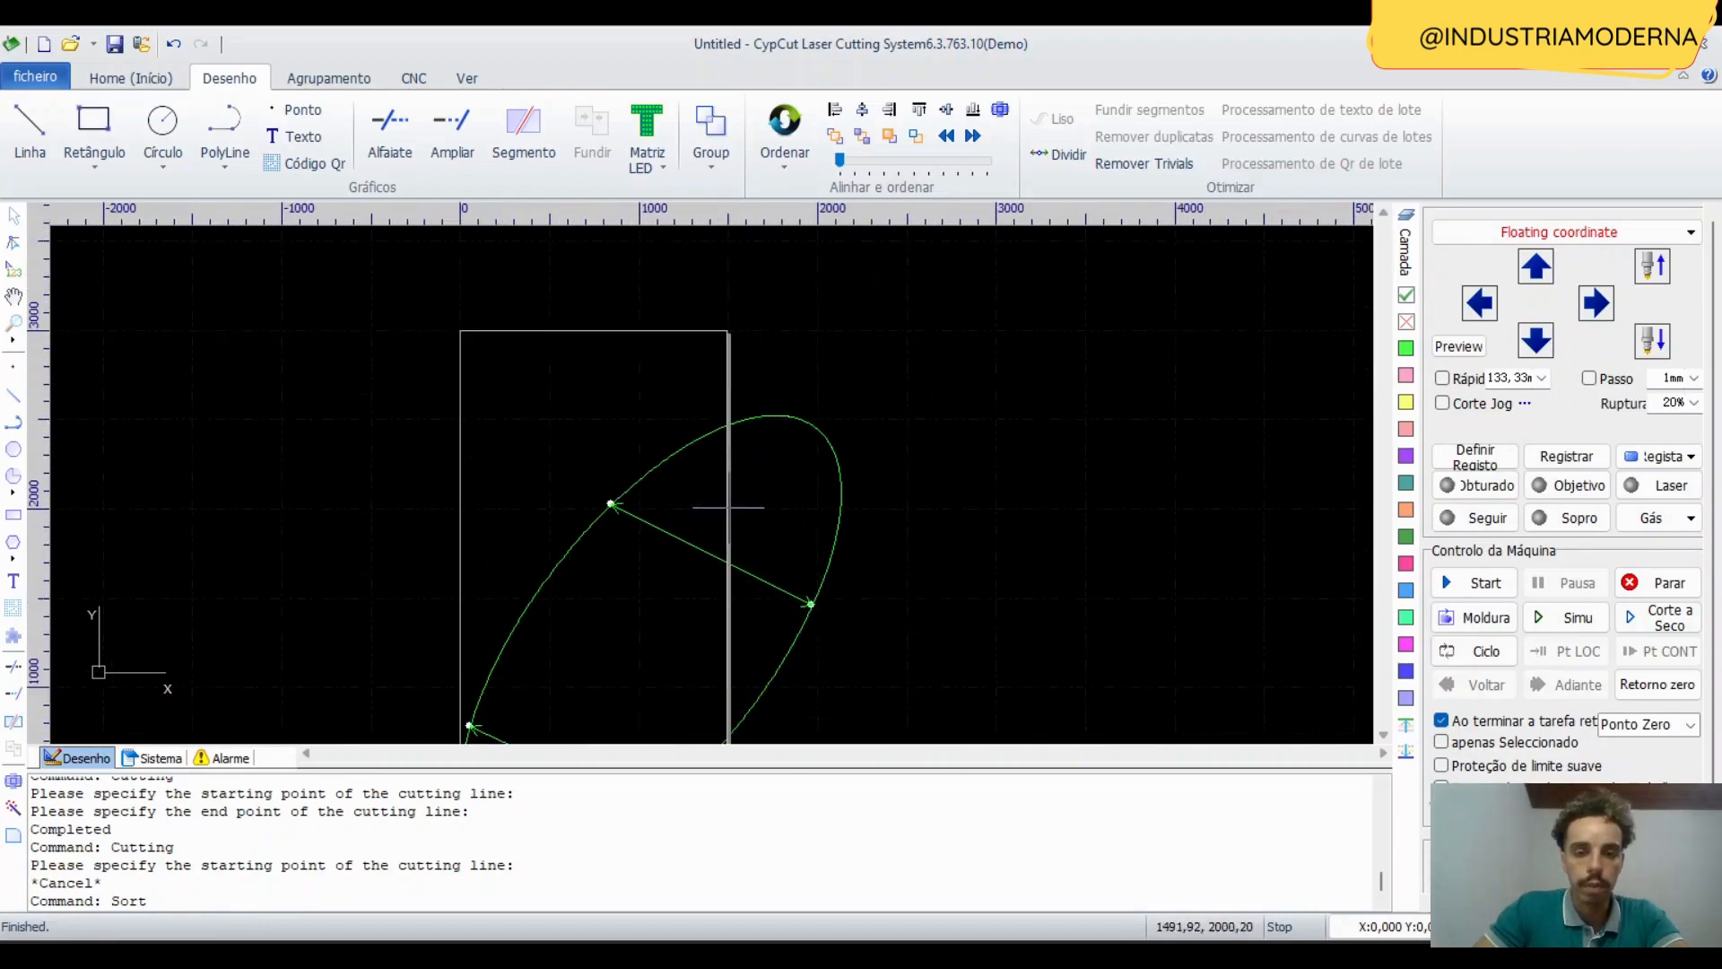
drag(951, 525, 825, 412)
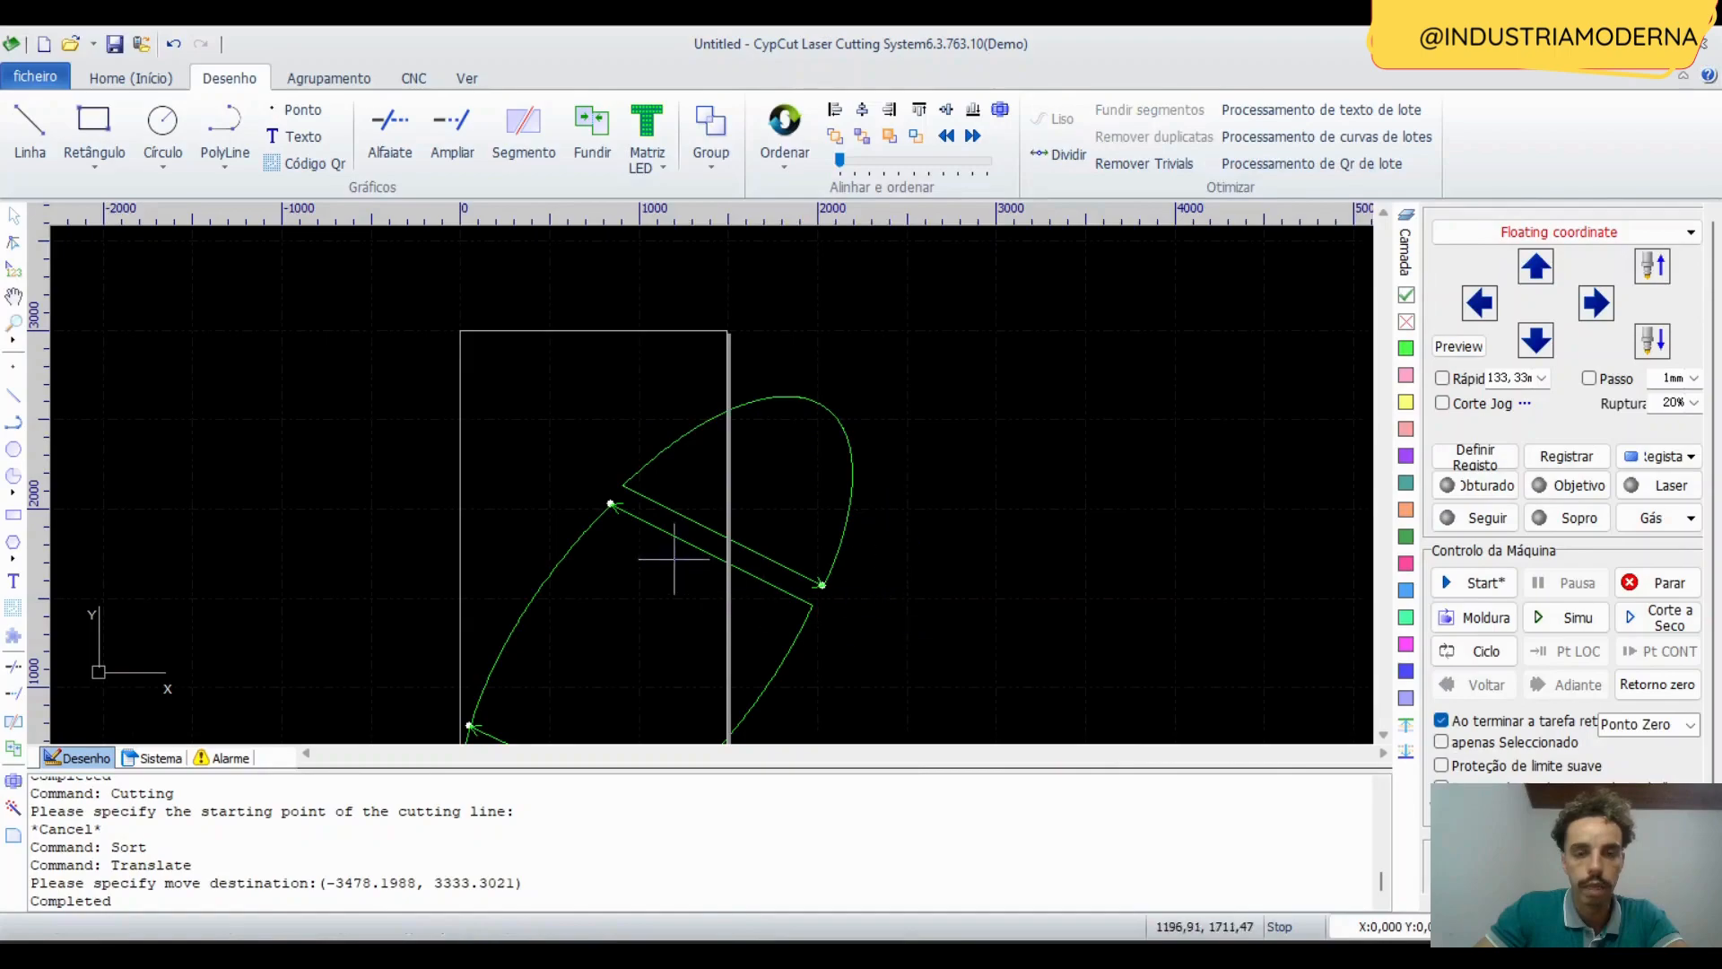
click(668, 422)
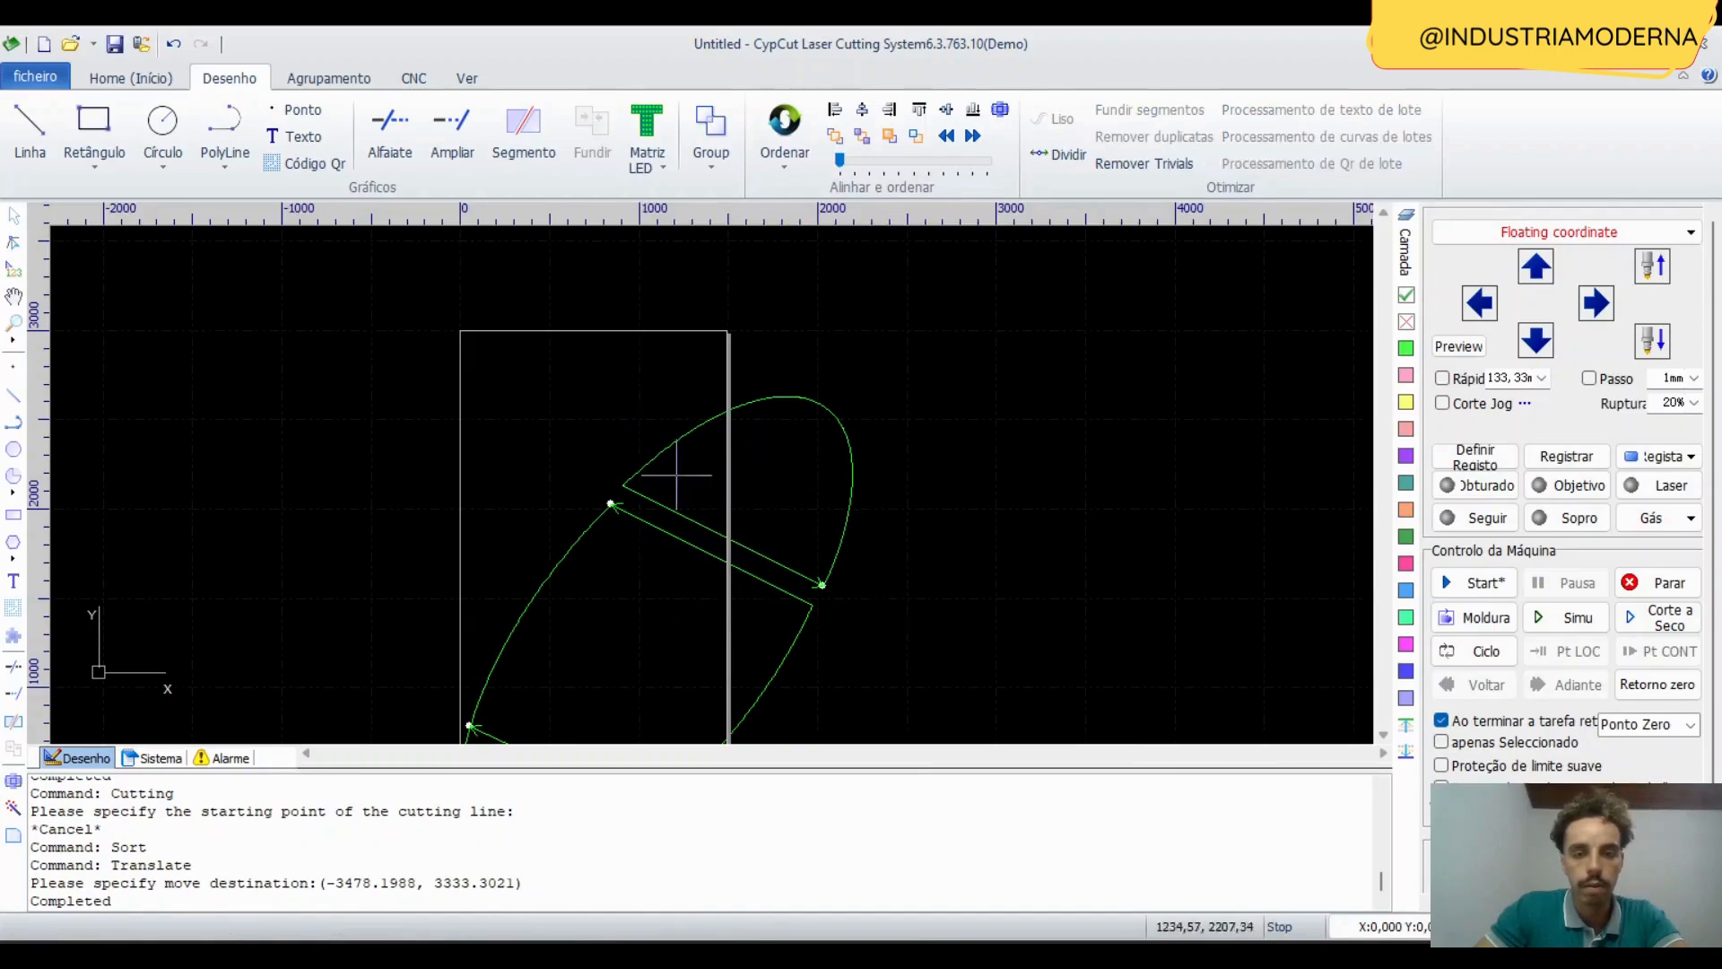
mouse_move(849, 418)
mouse_down()
mouse_move(838, 400)
mouse_move(834, 435)
mouse_up()
Merge the upper and middle ellipse segments into one contour.
drag(871, 674, 565, 435)
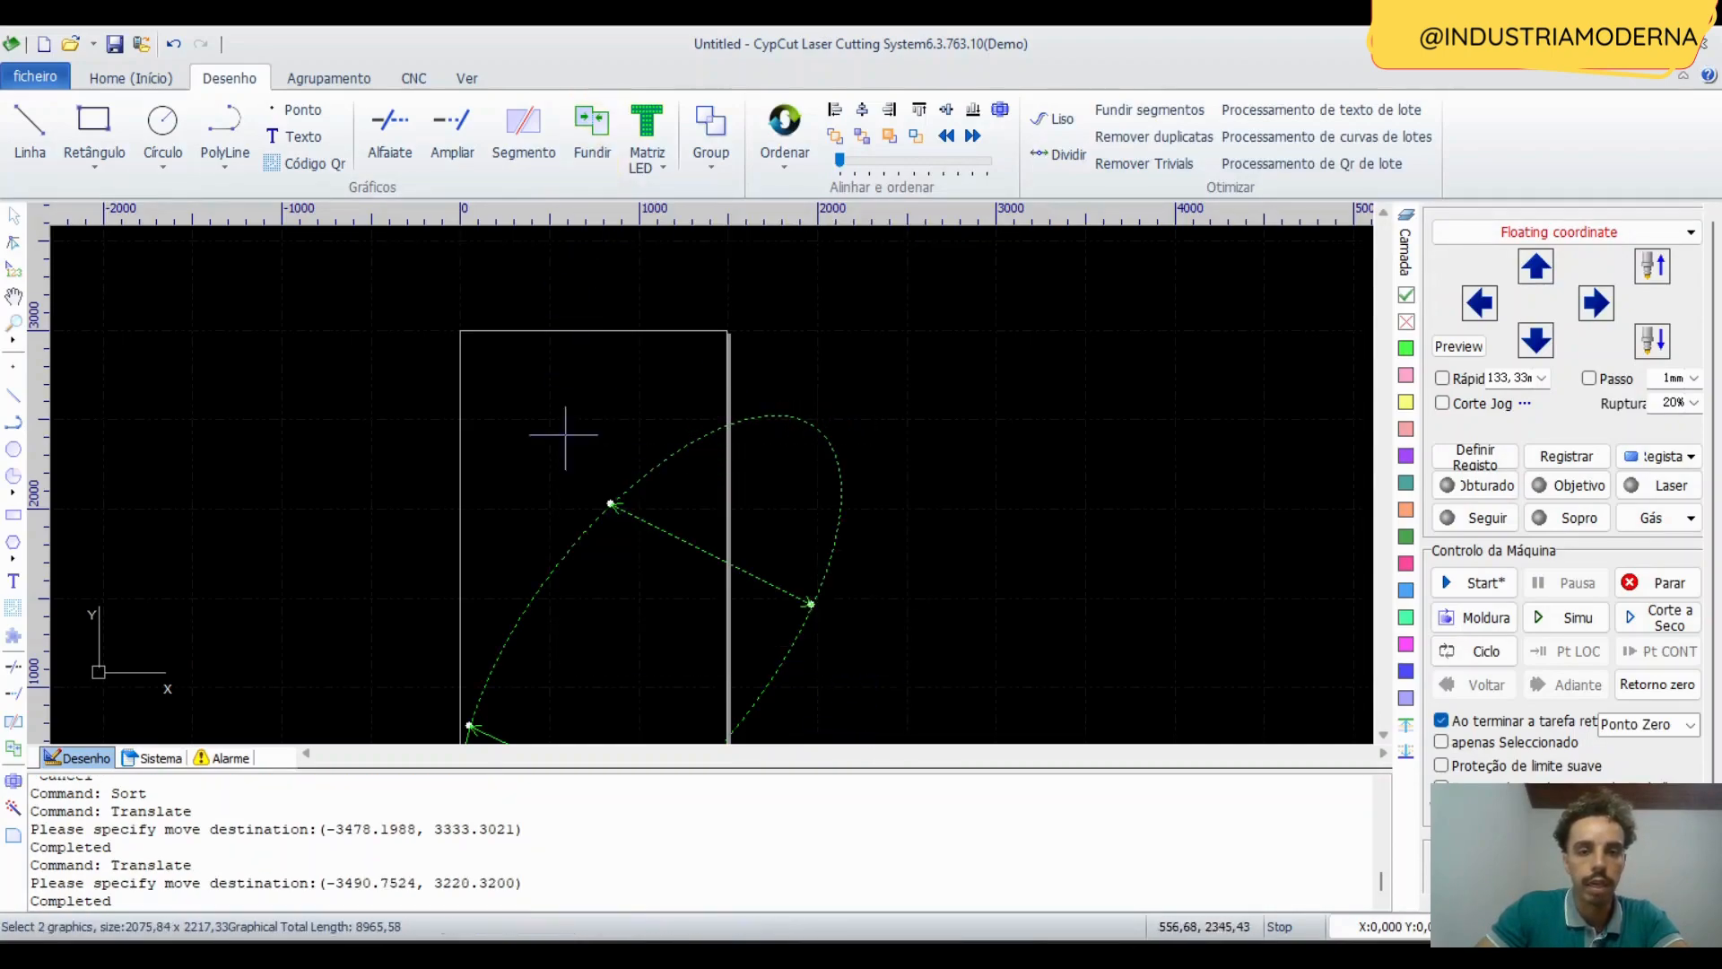
click(593, 127)
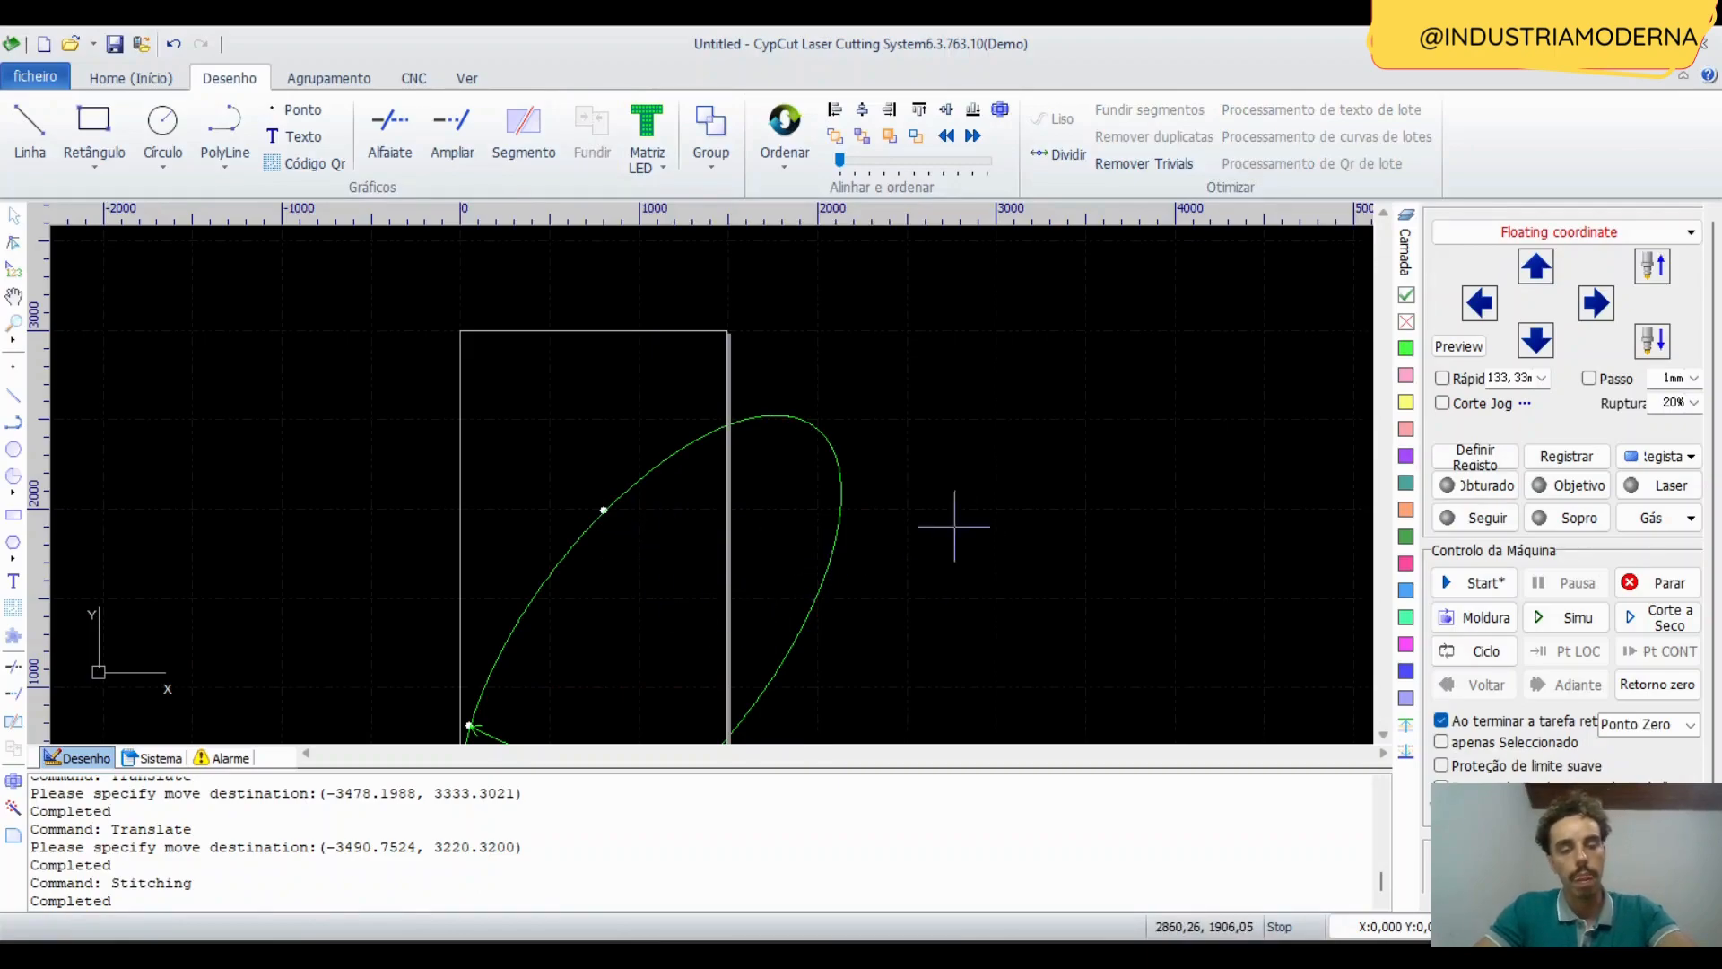
Segment the merged contour diagonally across its upper part with Adicionar marca disabled, and move the upper piece away from the cut.
click(520, 139)
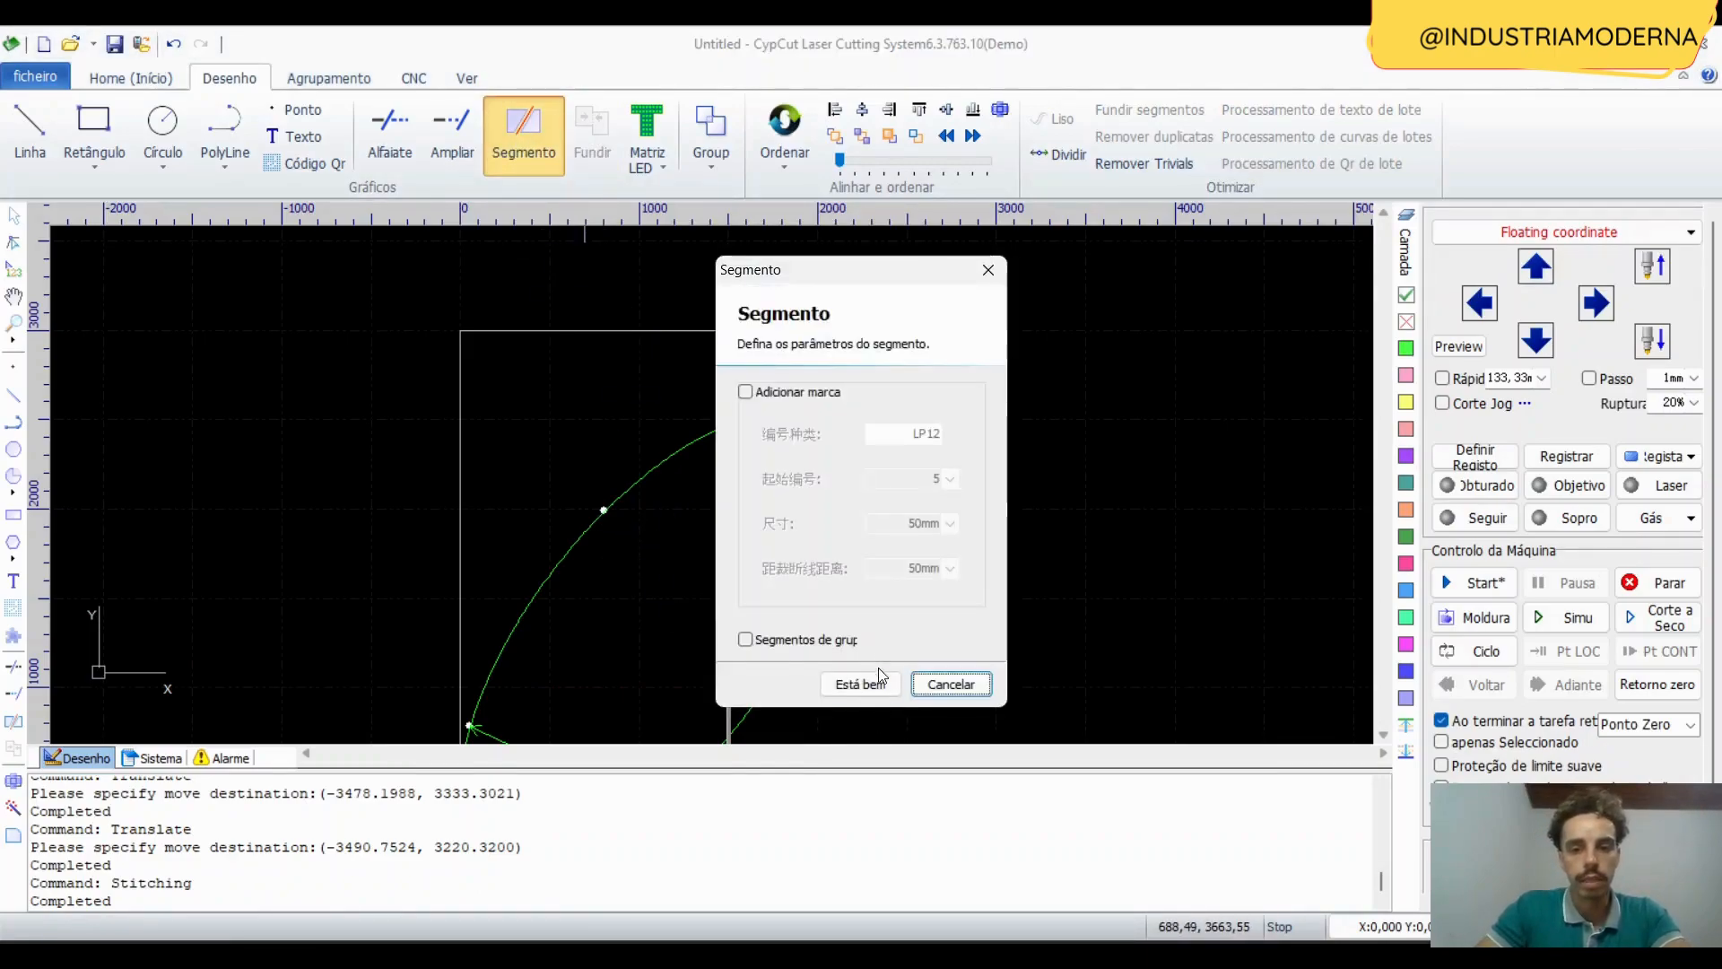
click(861, 683)
click(822, 579)
click(547, 457)
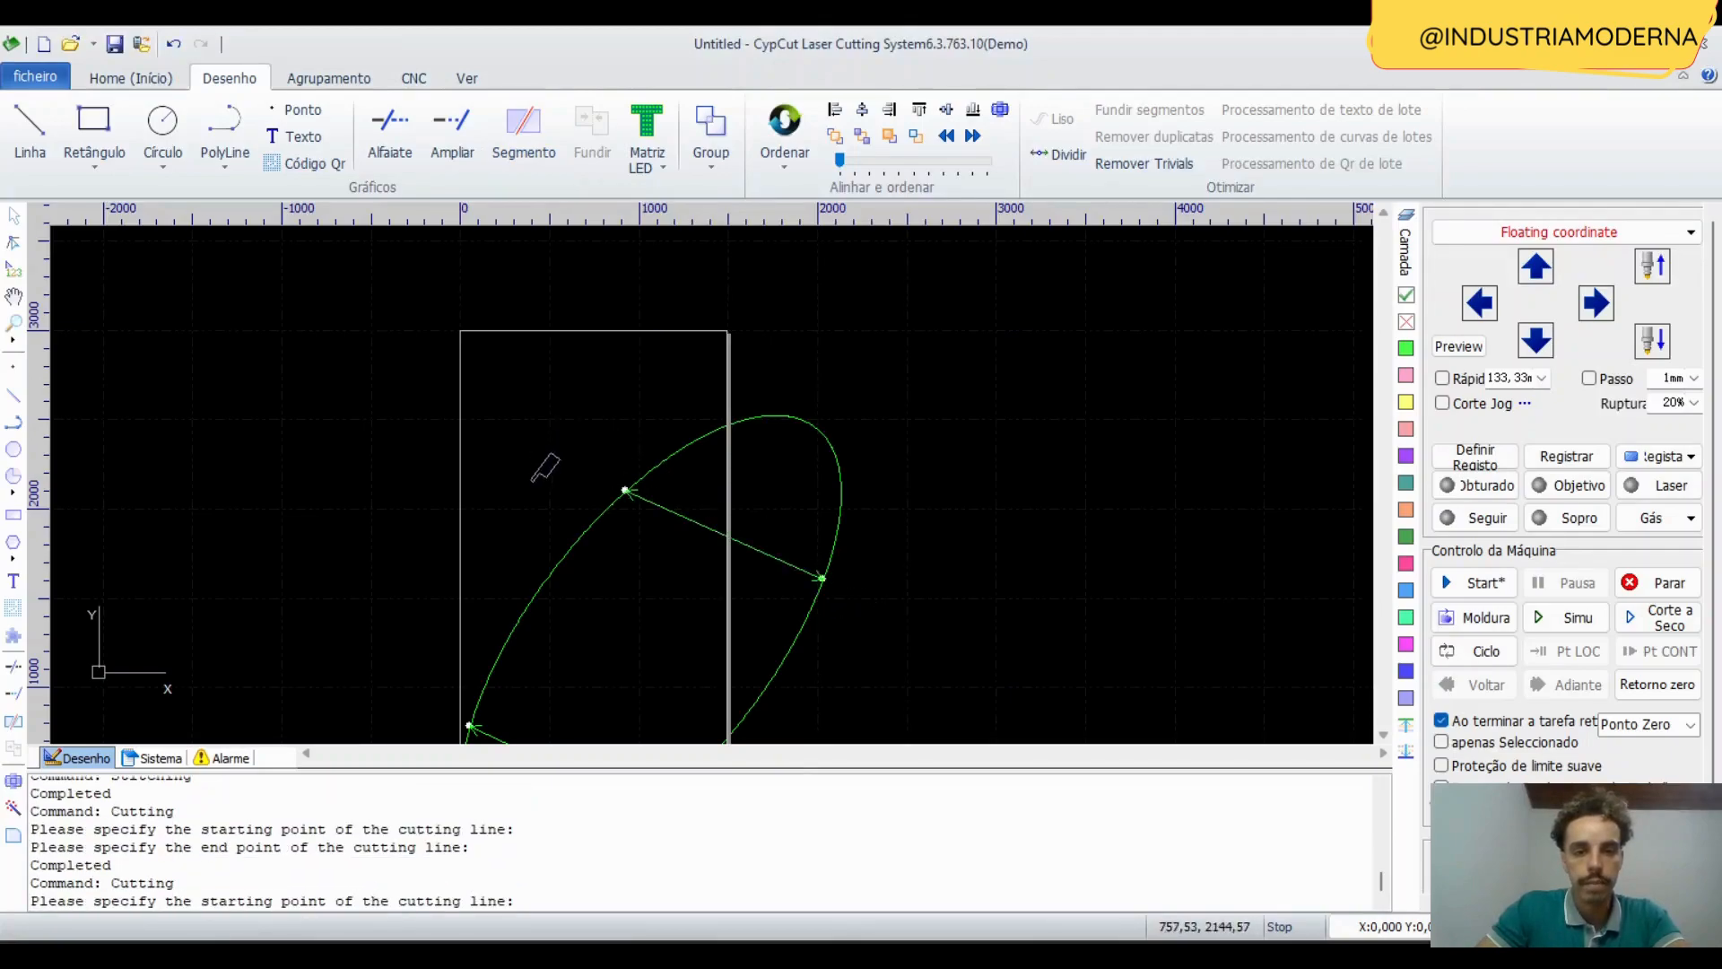
key(Escape)
drag(905, 534, 855, 410)
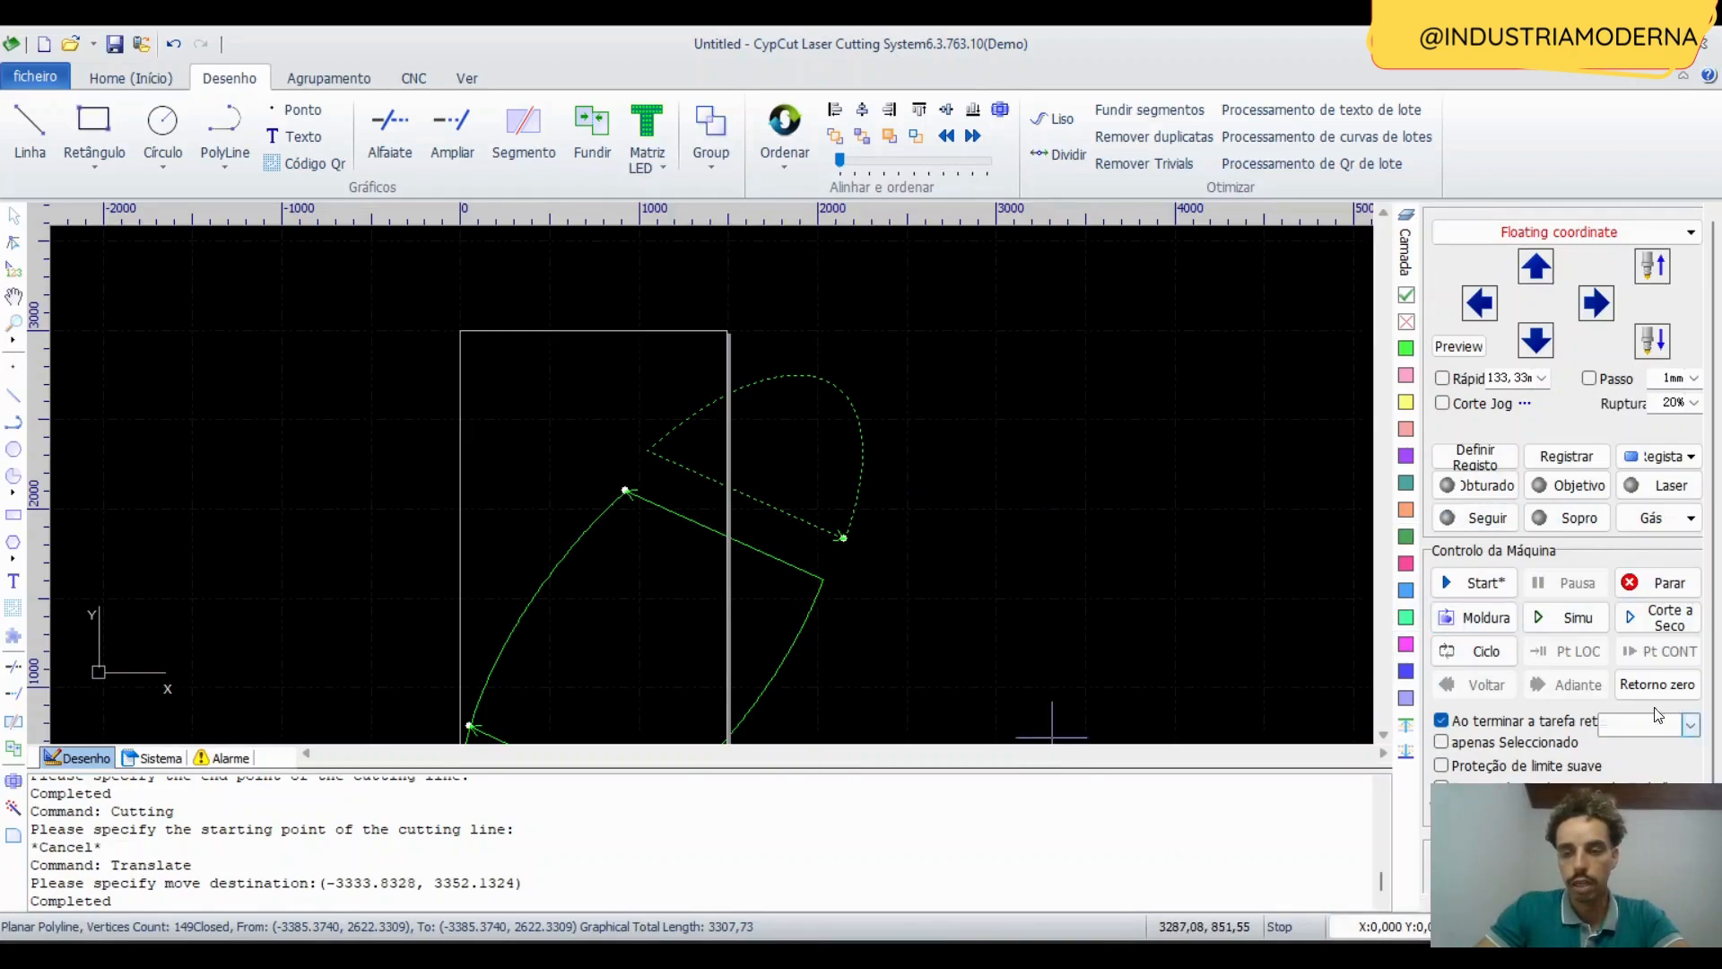
click(966, 509)
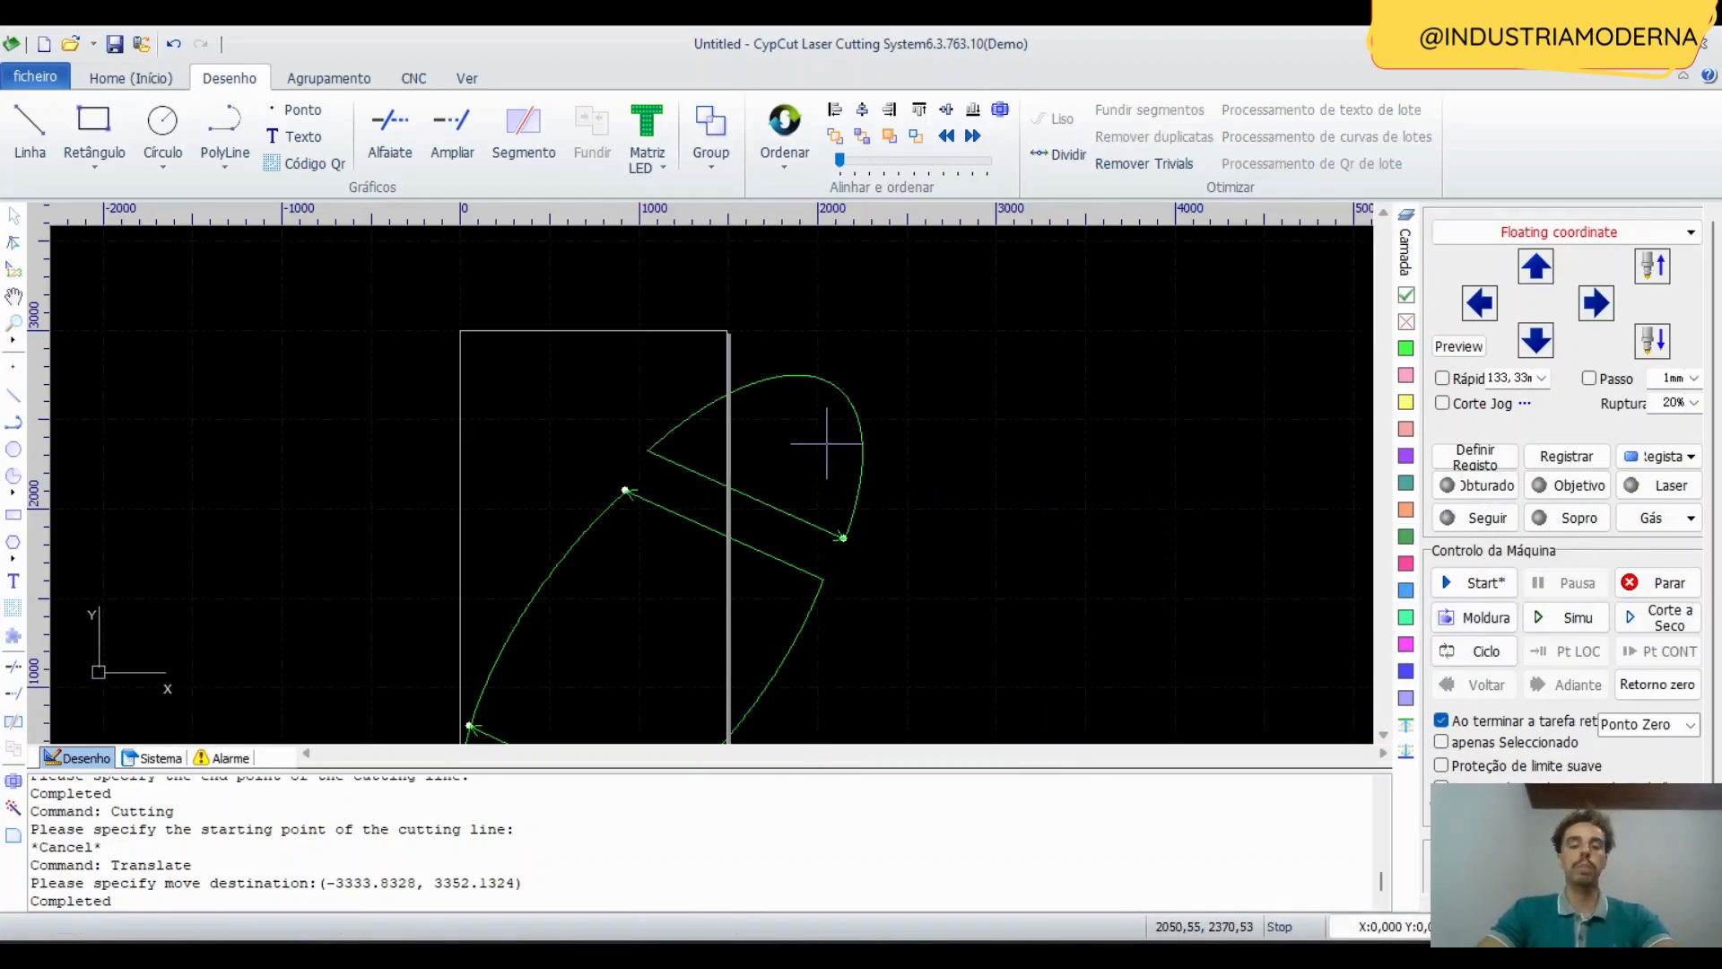